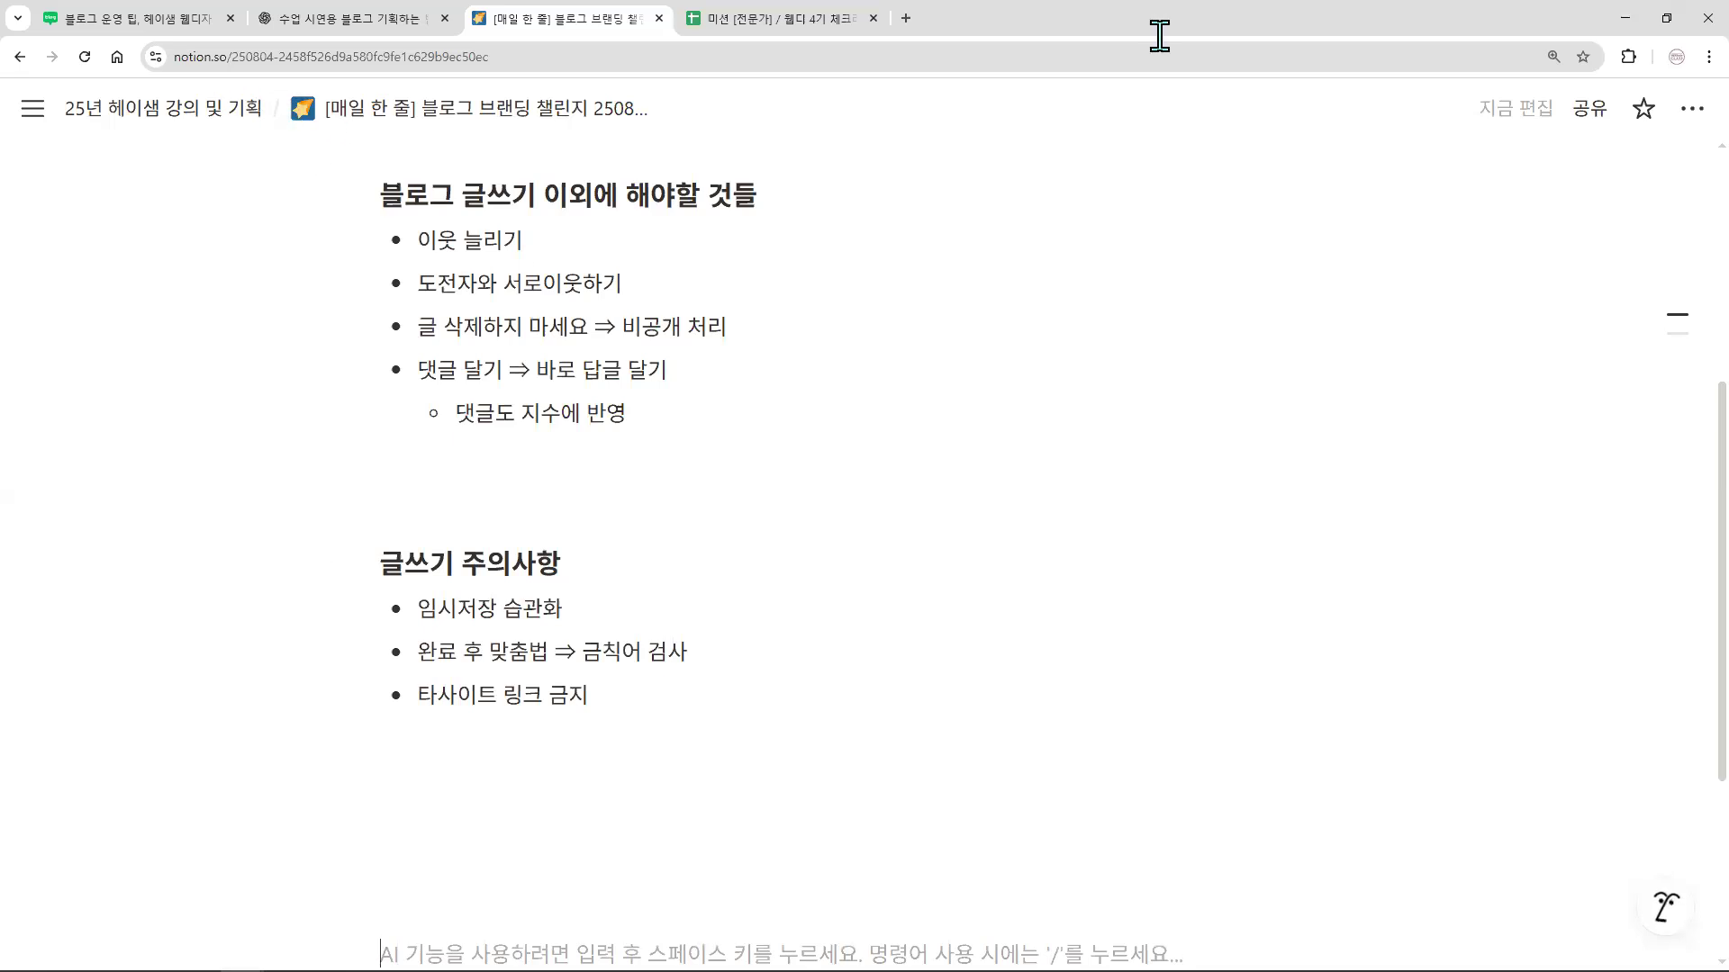
# - Switch to the ChatGPT conversation, bring up the 법인사업자 세금신고 일정 draft, and review its title keyword and opening section
pyautogui.moveTo(184, 243)
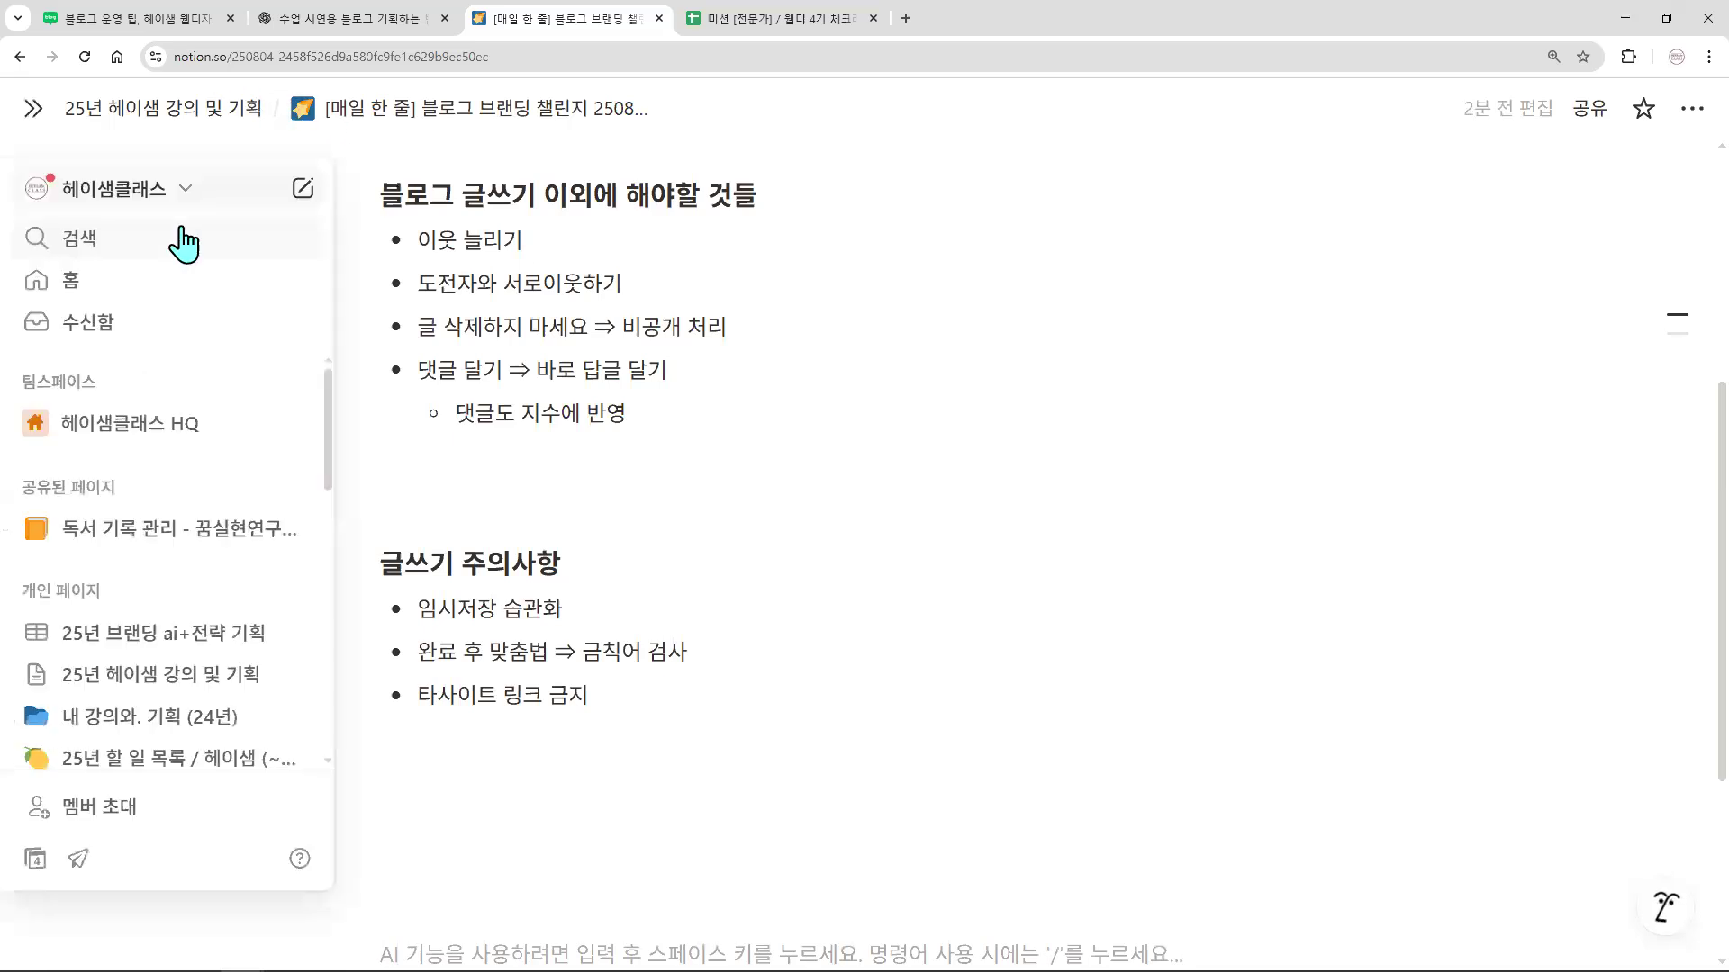
pyautogui.click(370, 19)
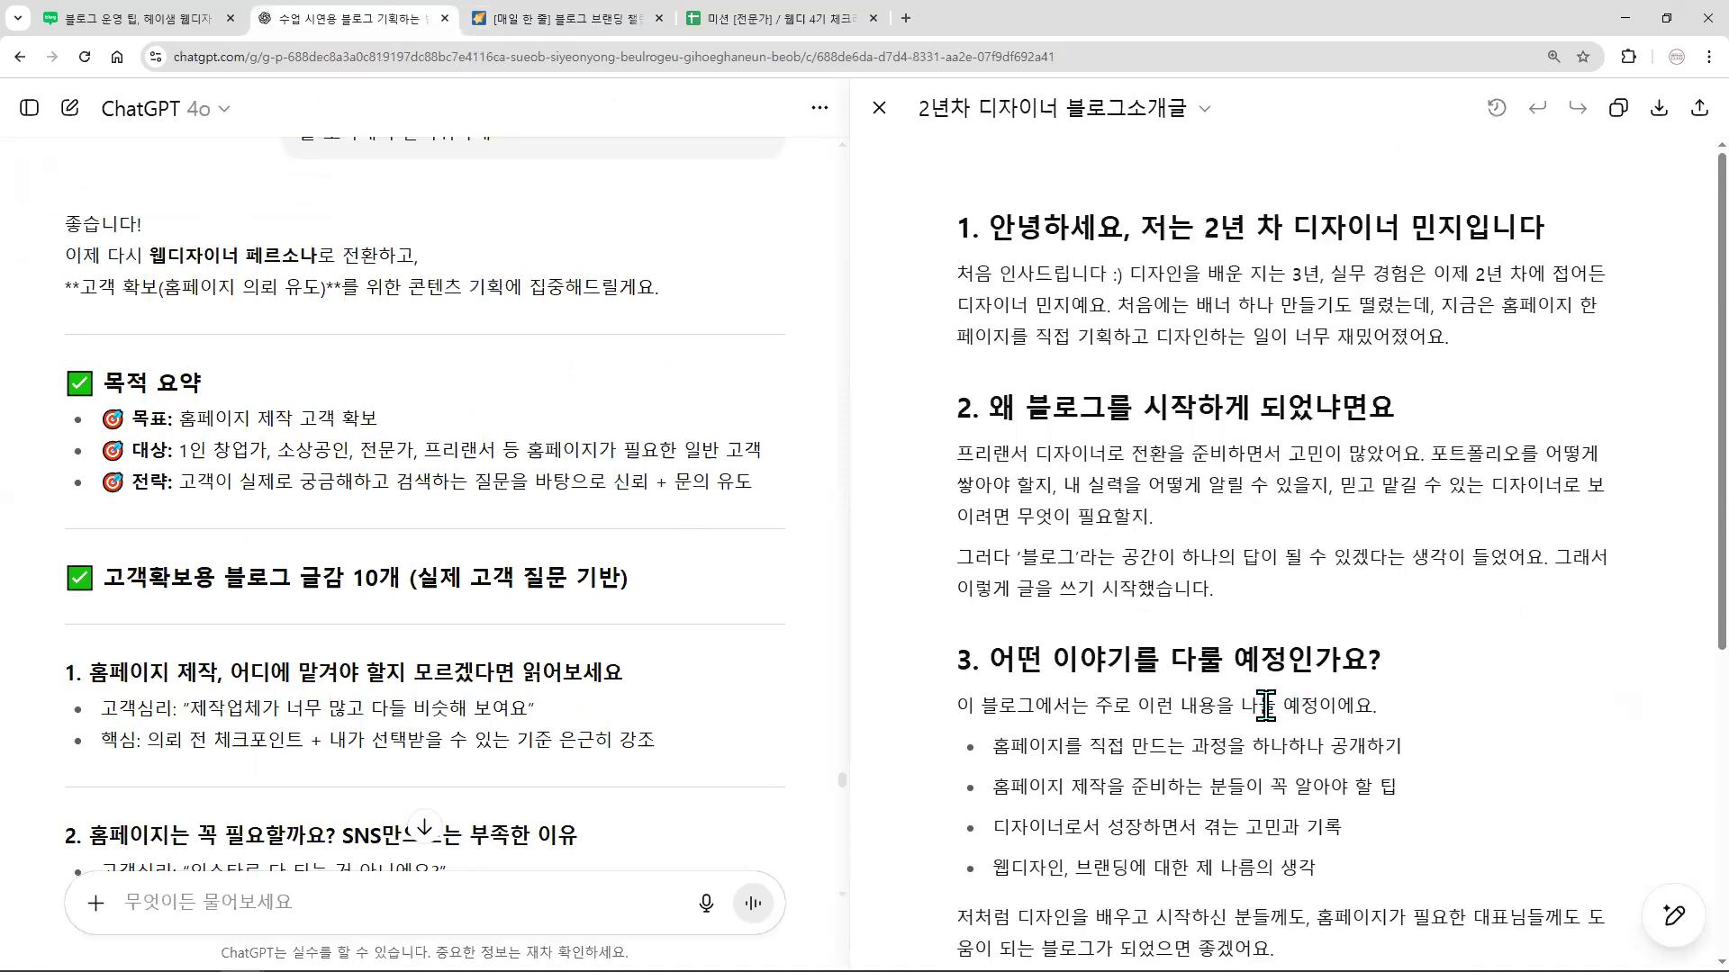
pyautogui.click(879, 110)
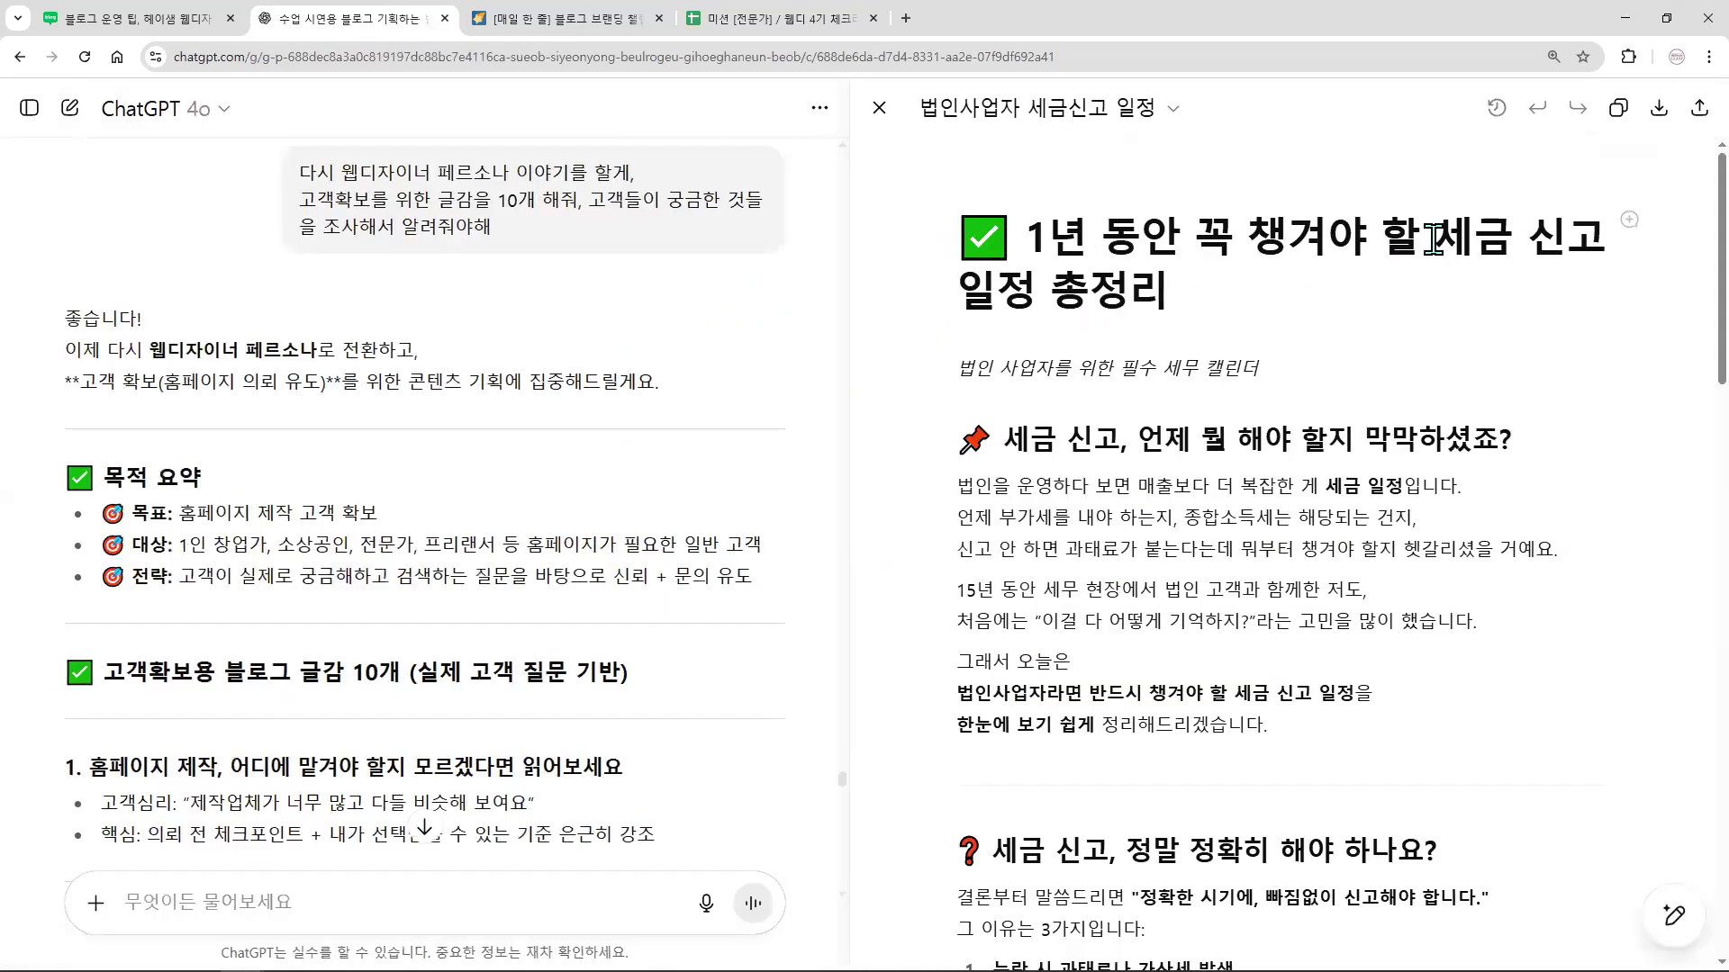
pyautogui.moveTo(1434, 240); pyautogui.dragTo(1607, 248)
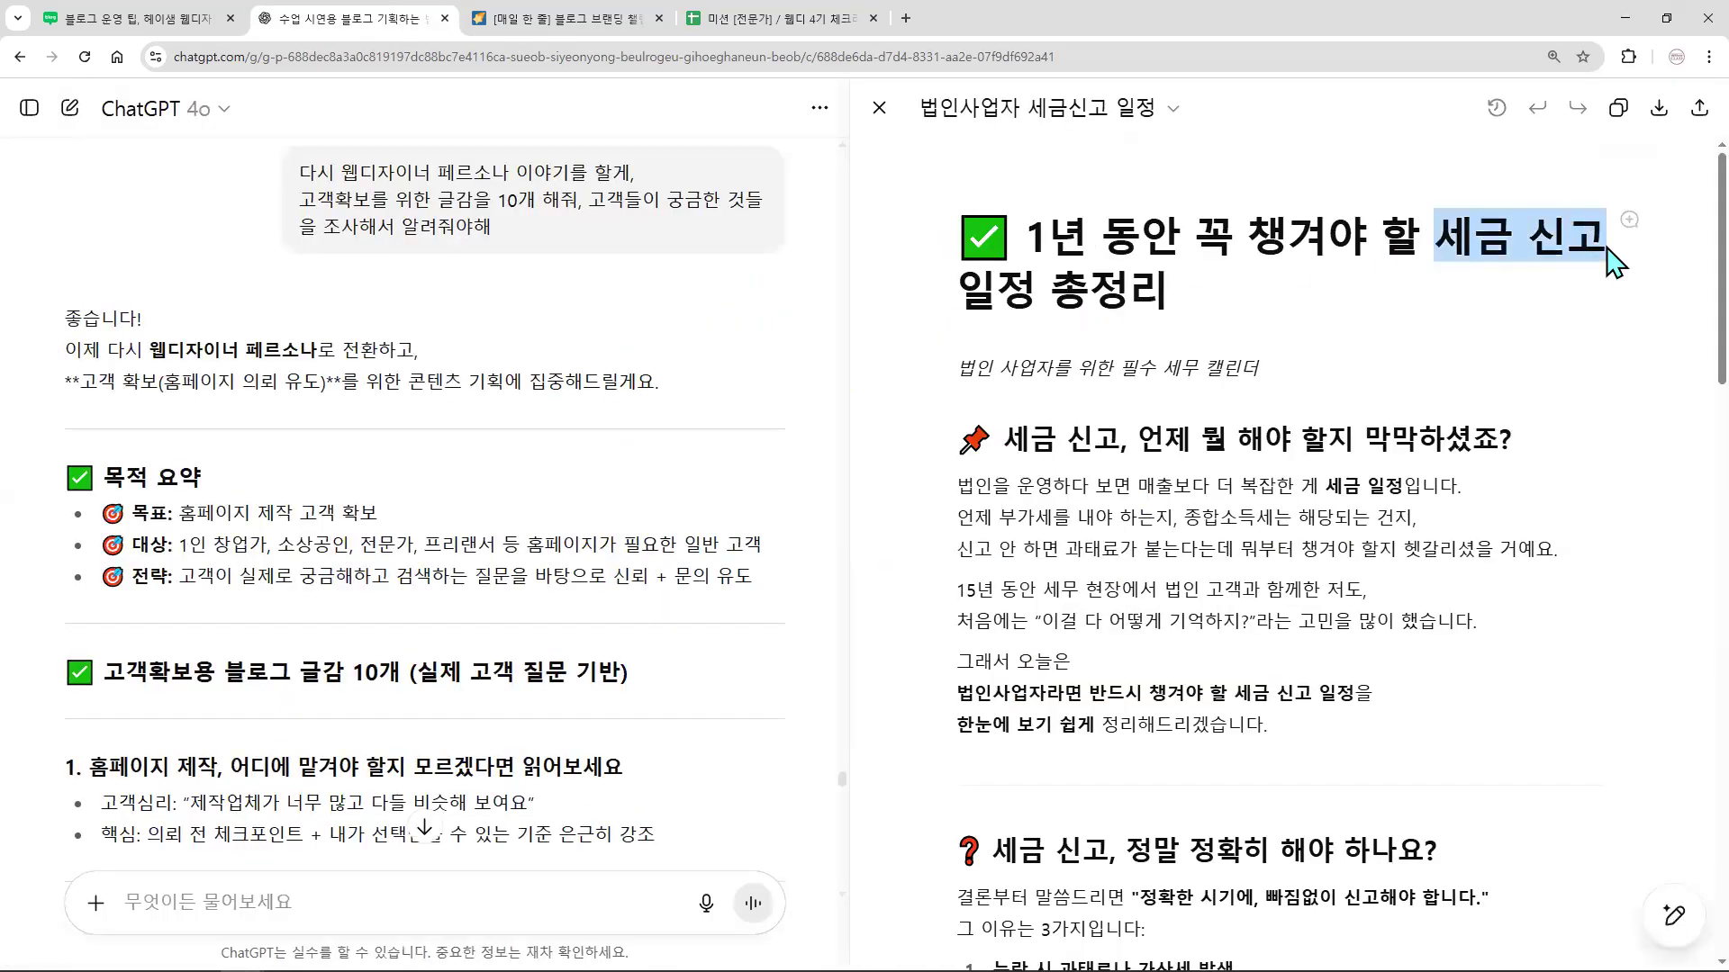
pyautogui.click(1181, 298)
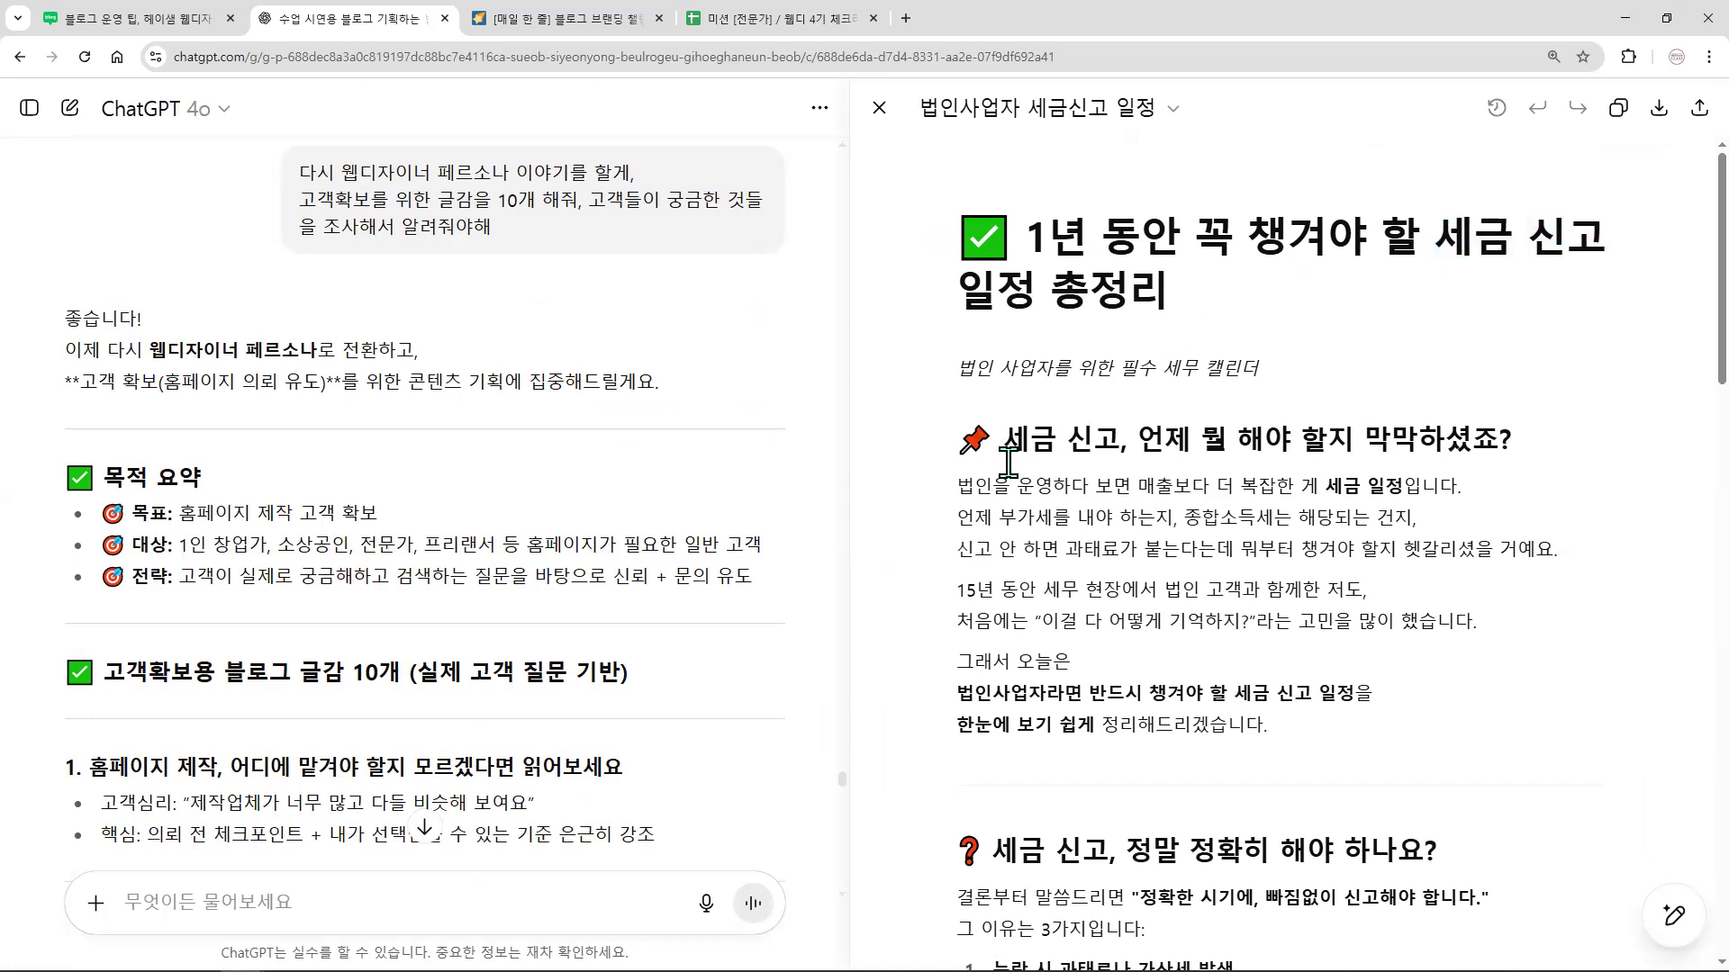
pyautogui.scroll(-2, 1131, 567)
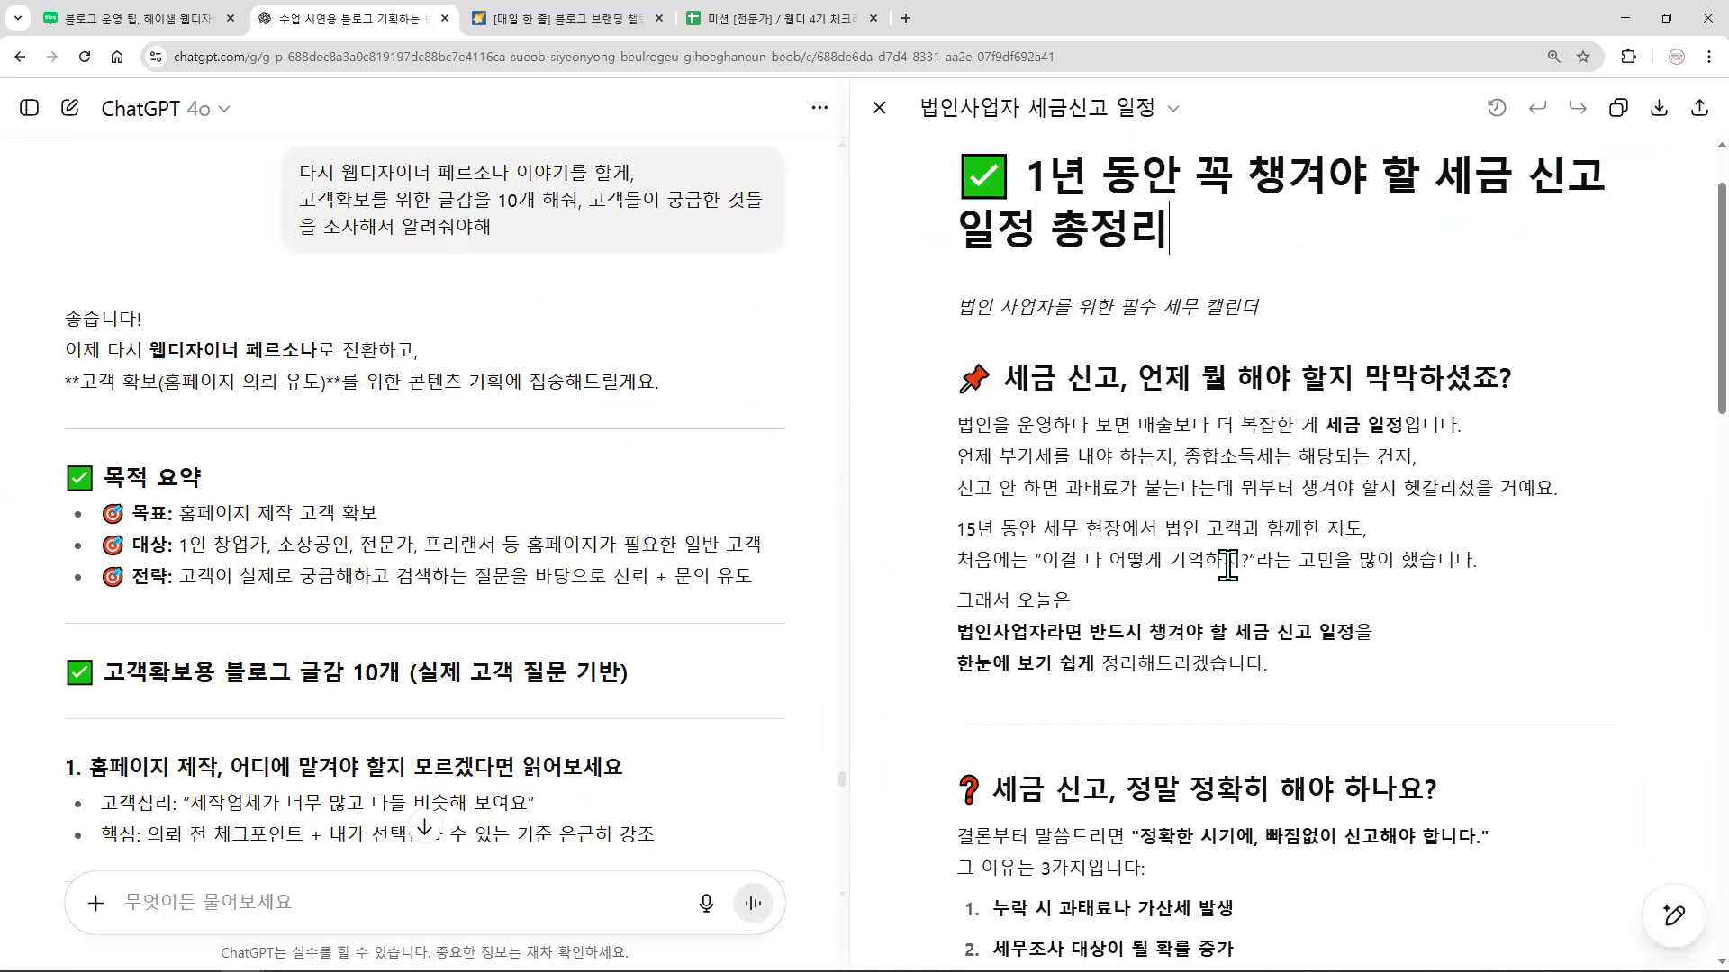
pyautogui.scroll(2, 1024, 477)
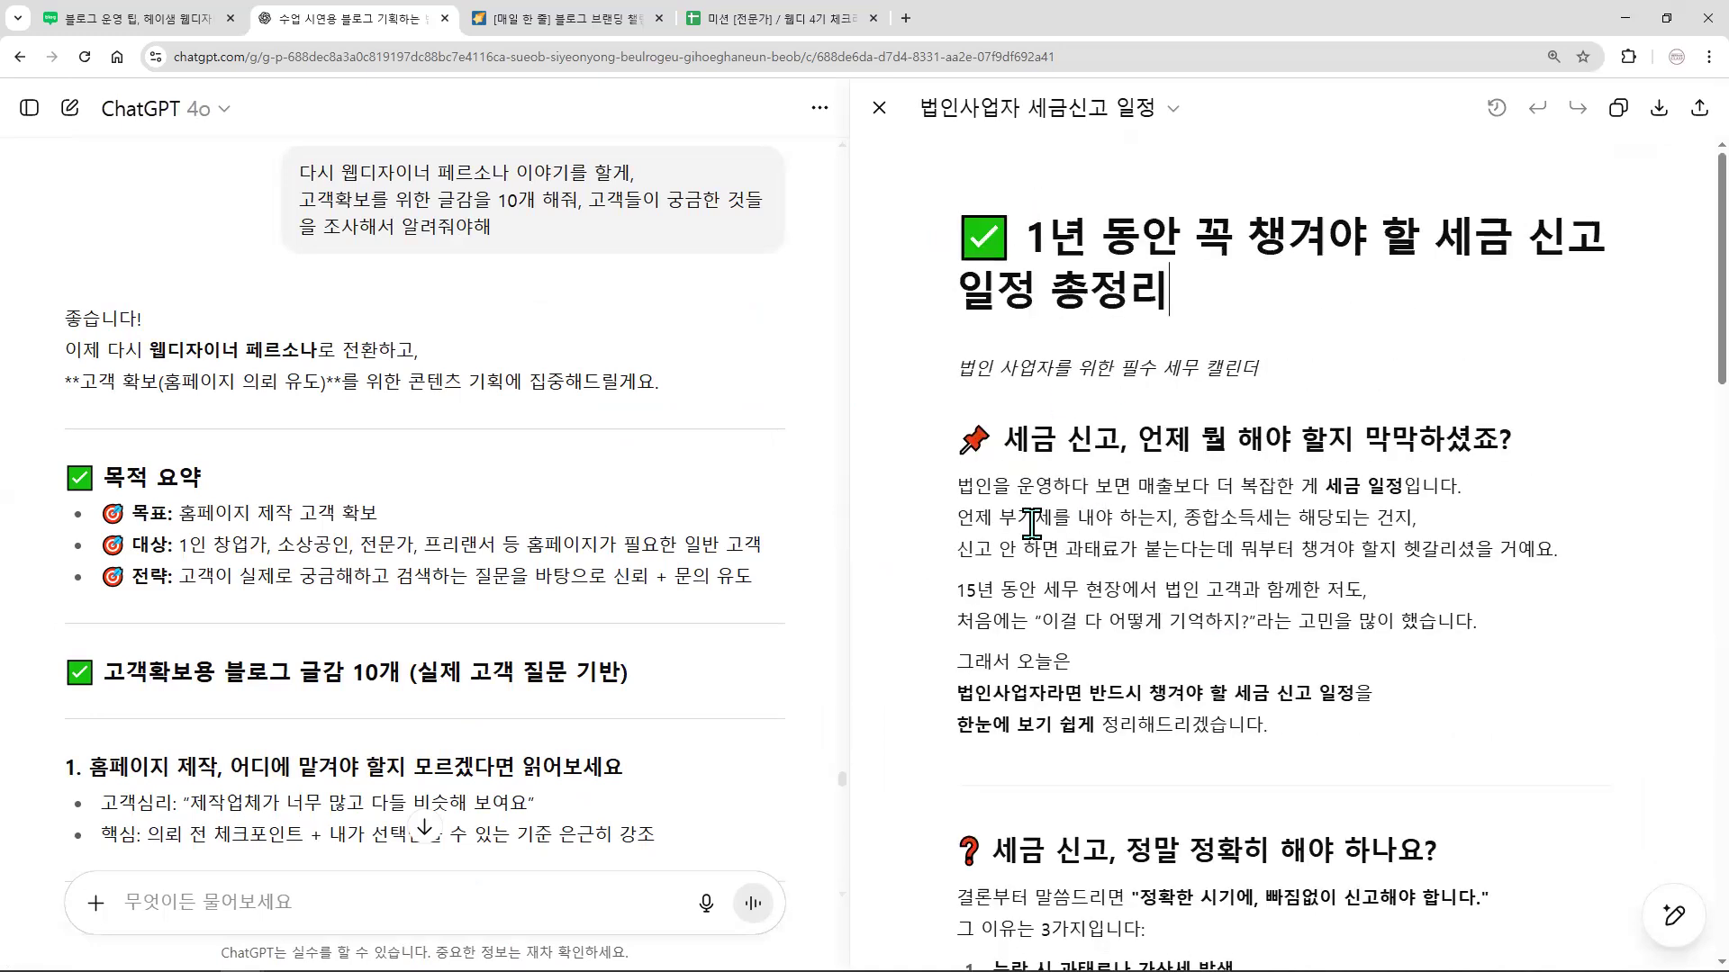
pyautogui.moveTo(959, 438); pyautogui.dragTo(1327, 731)
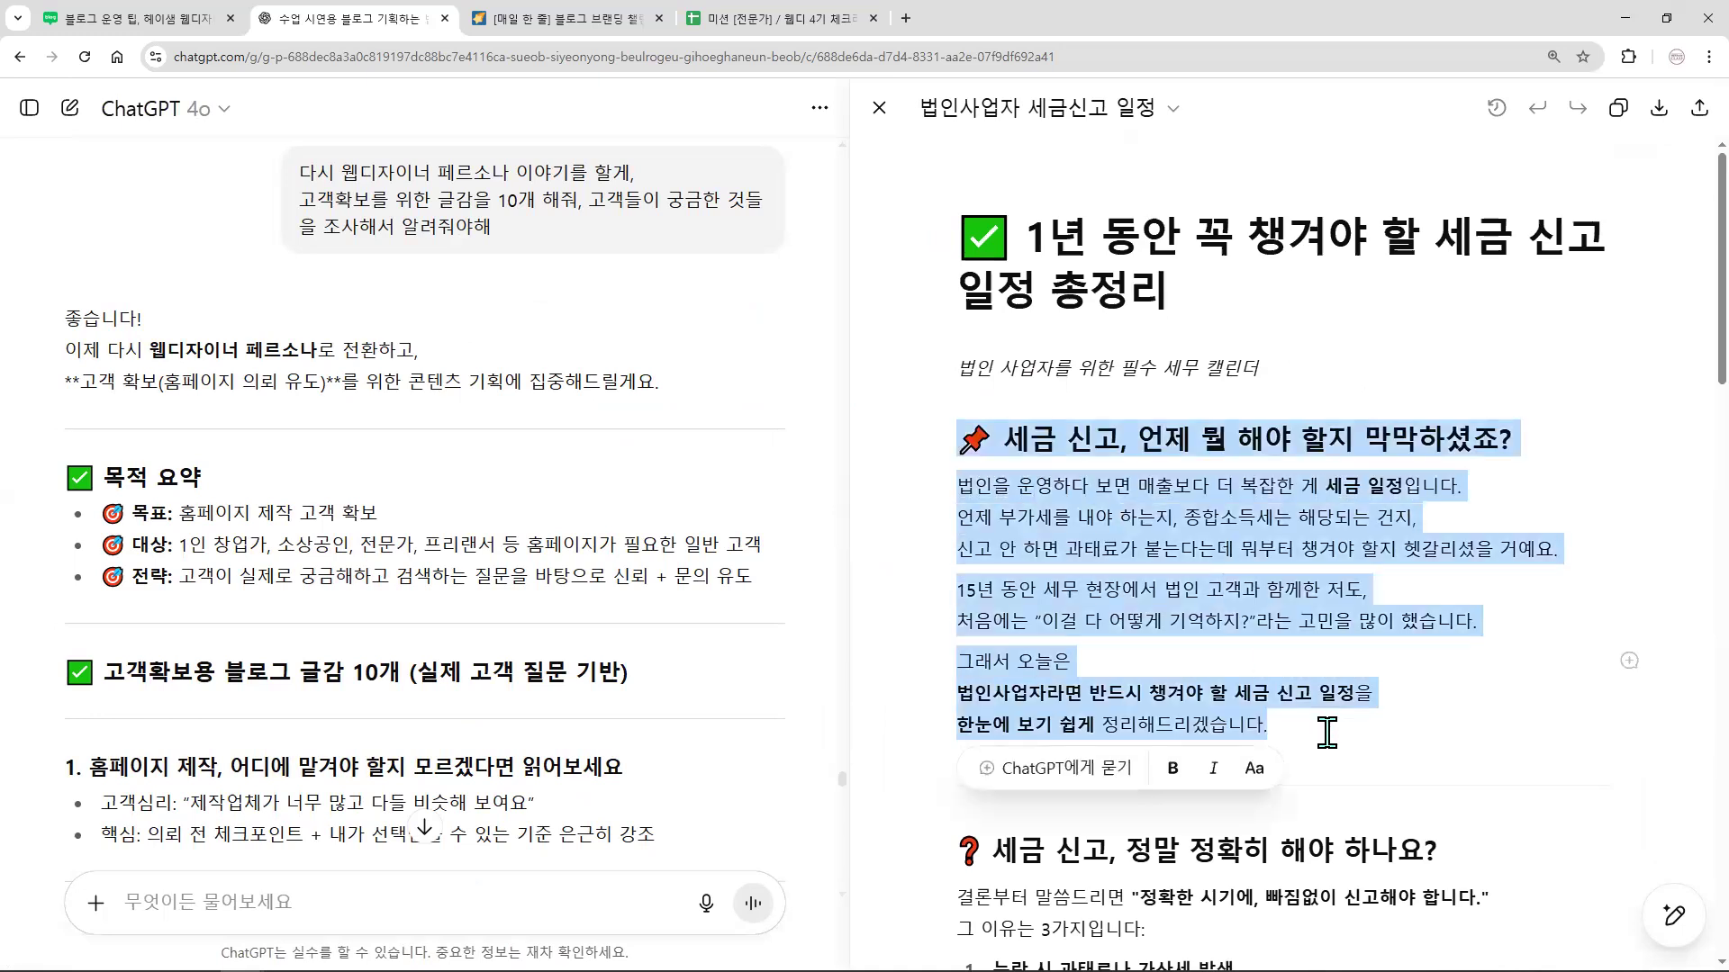
pyautogui.click(1213, 590)
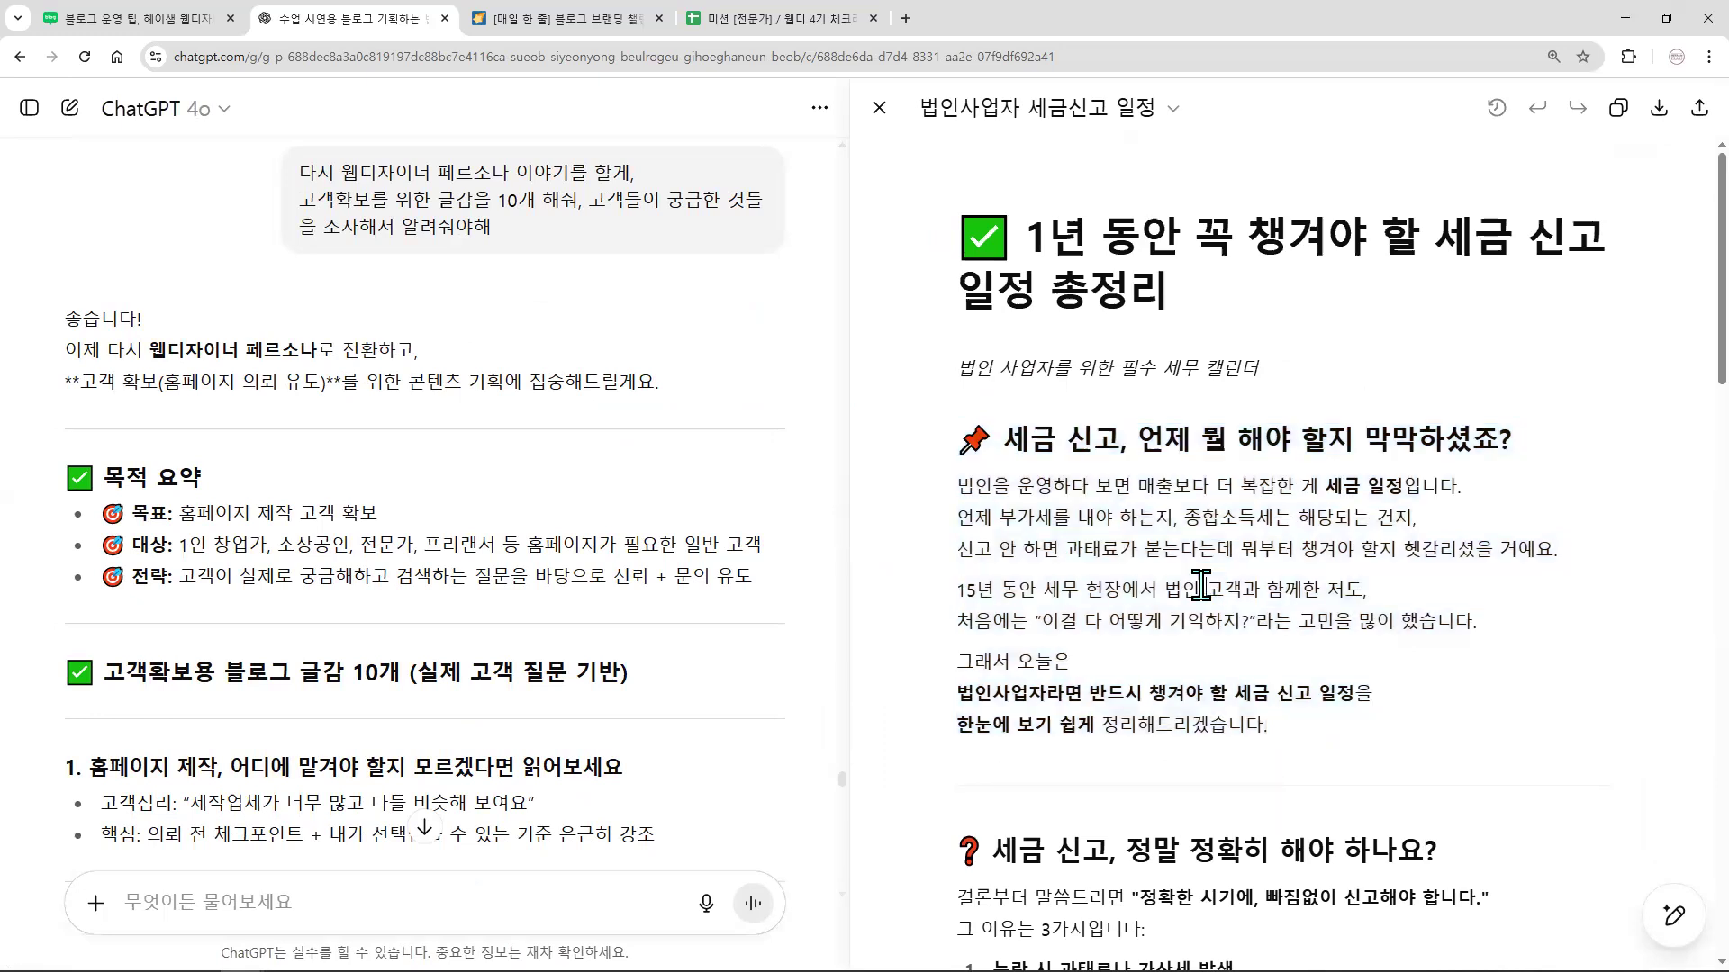
# - Switch to the Naver blog and start a new post, ready for entering its title
pyautogui.click(147, 20)
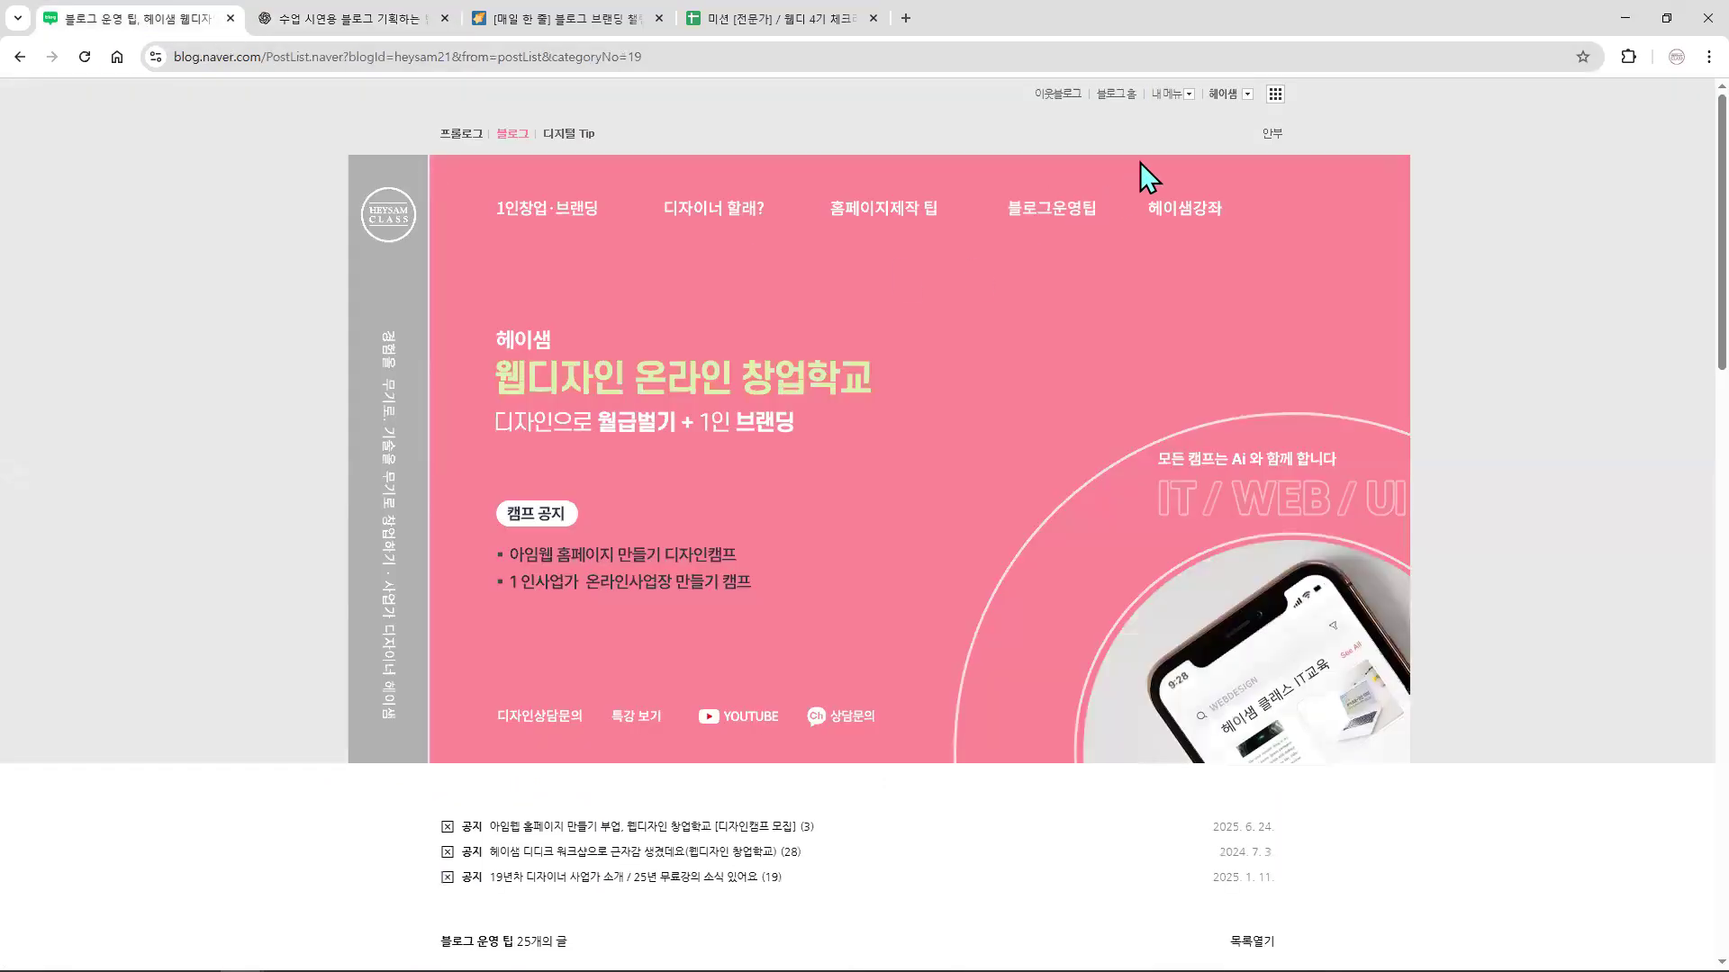
pyautogui.click(1171, 94)
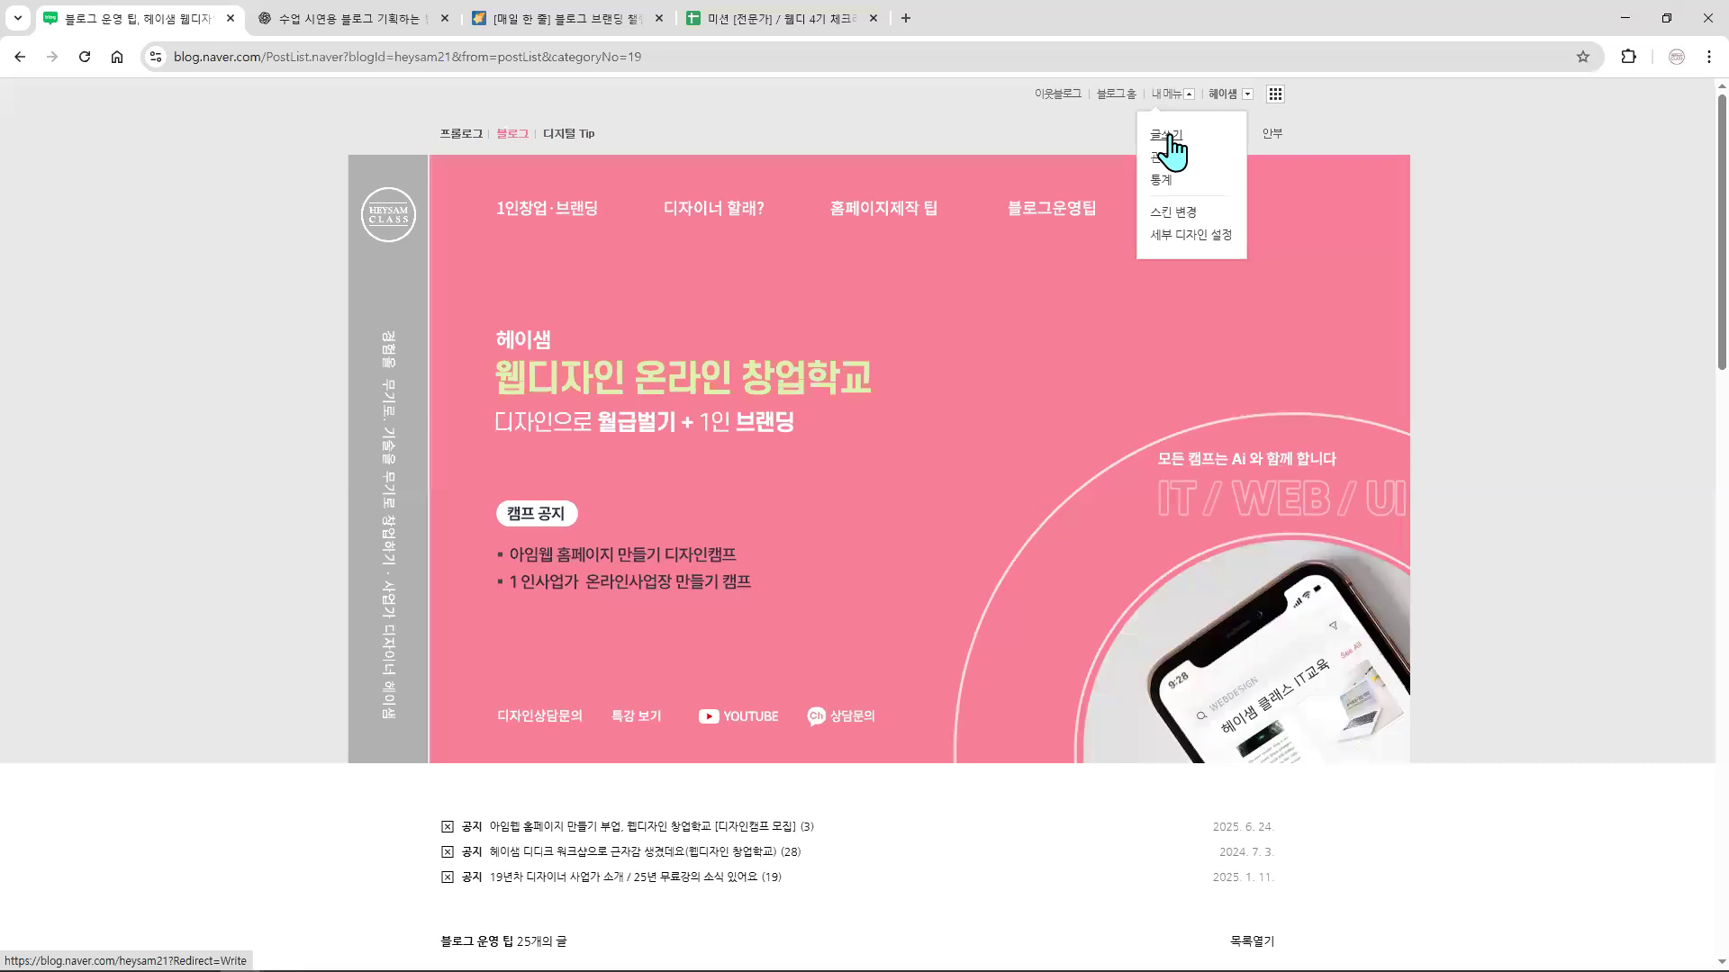
pyautogui.click(1169, 135)
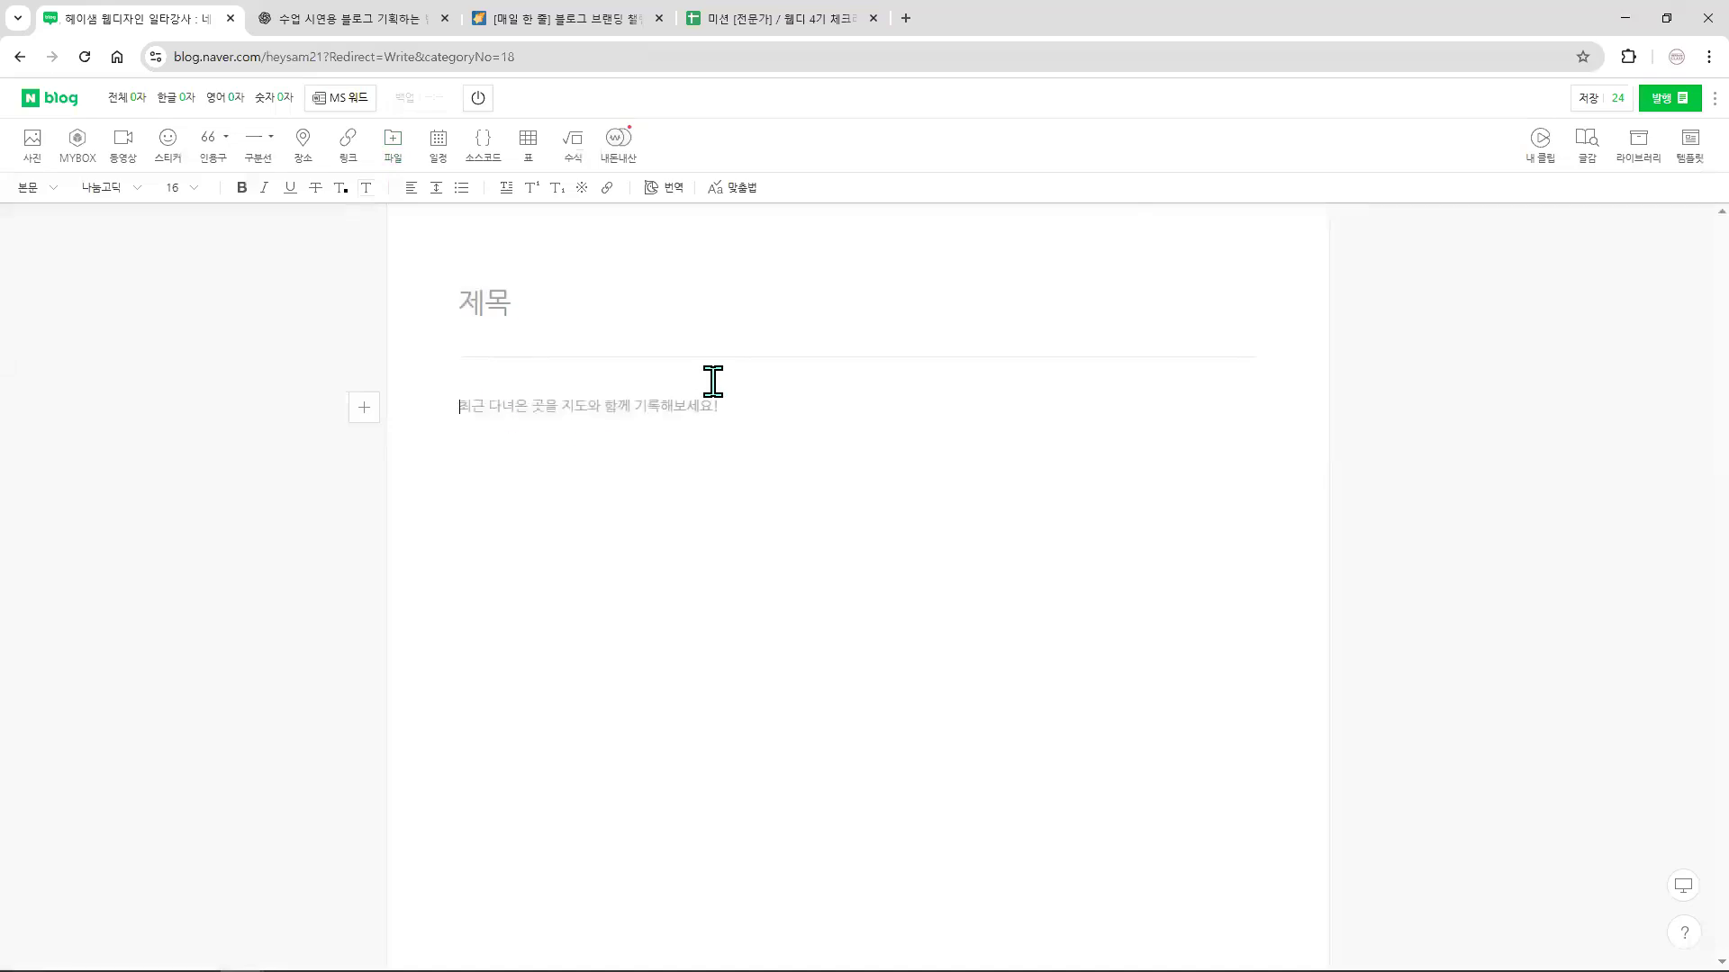
pyautogui.click(532, 301)
# - Put the ChatGPT draft in its own window beside the blog editor and copy "1년 동안 꼭 챙겨야 할 세금 신고 일정 총정리" into the post title once
pyautogui.click(372, 22)
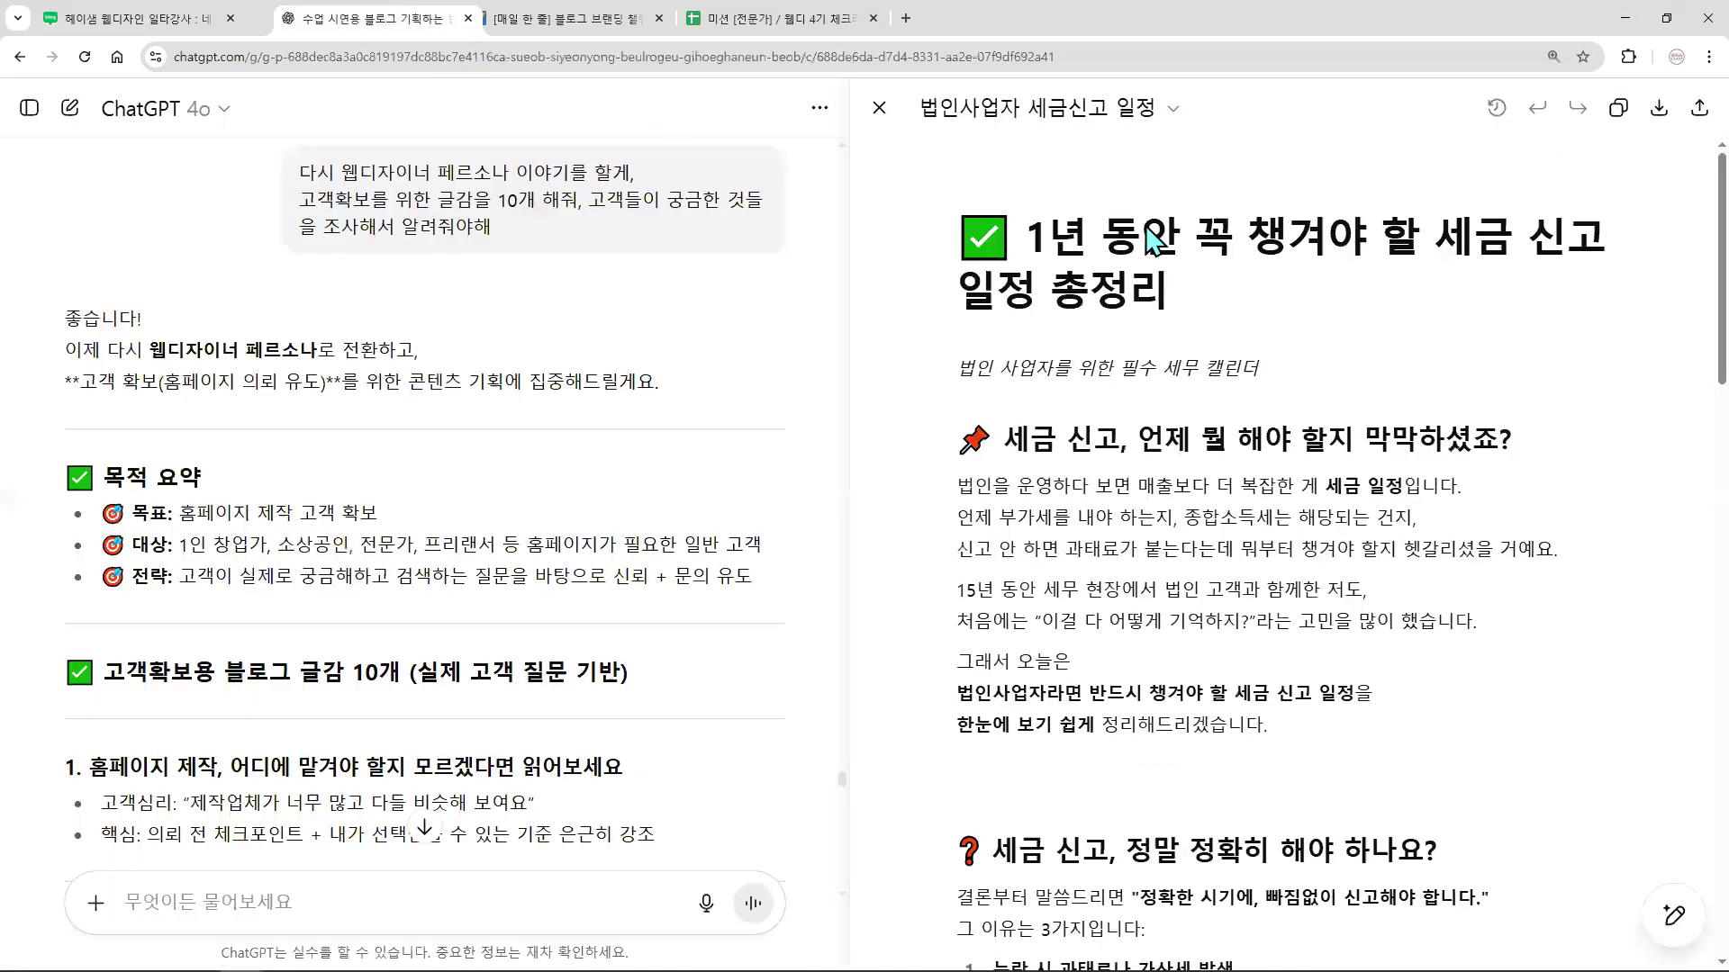
pyautogui.moveTo(1499, 103); pyautogui.dragTo(1464, 26)
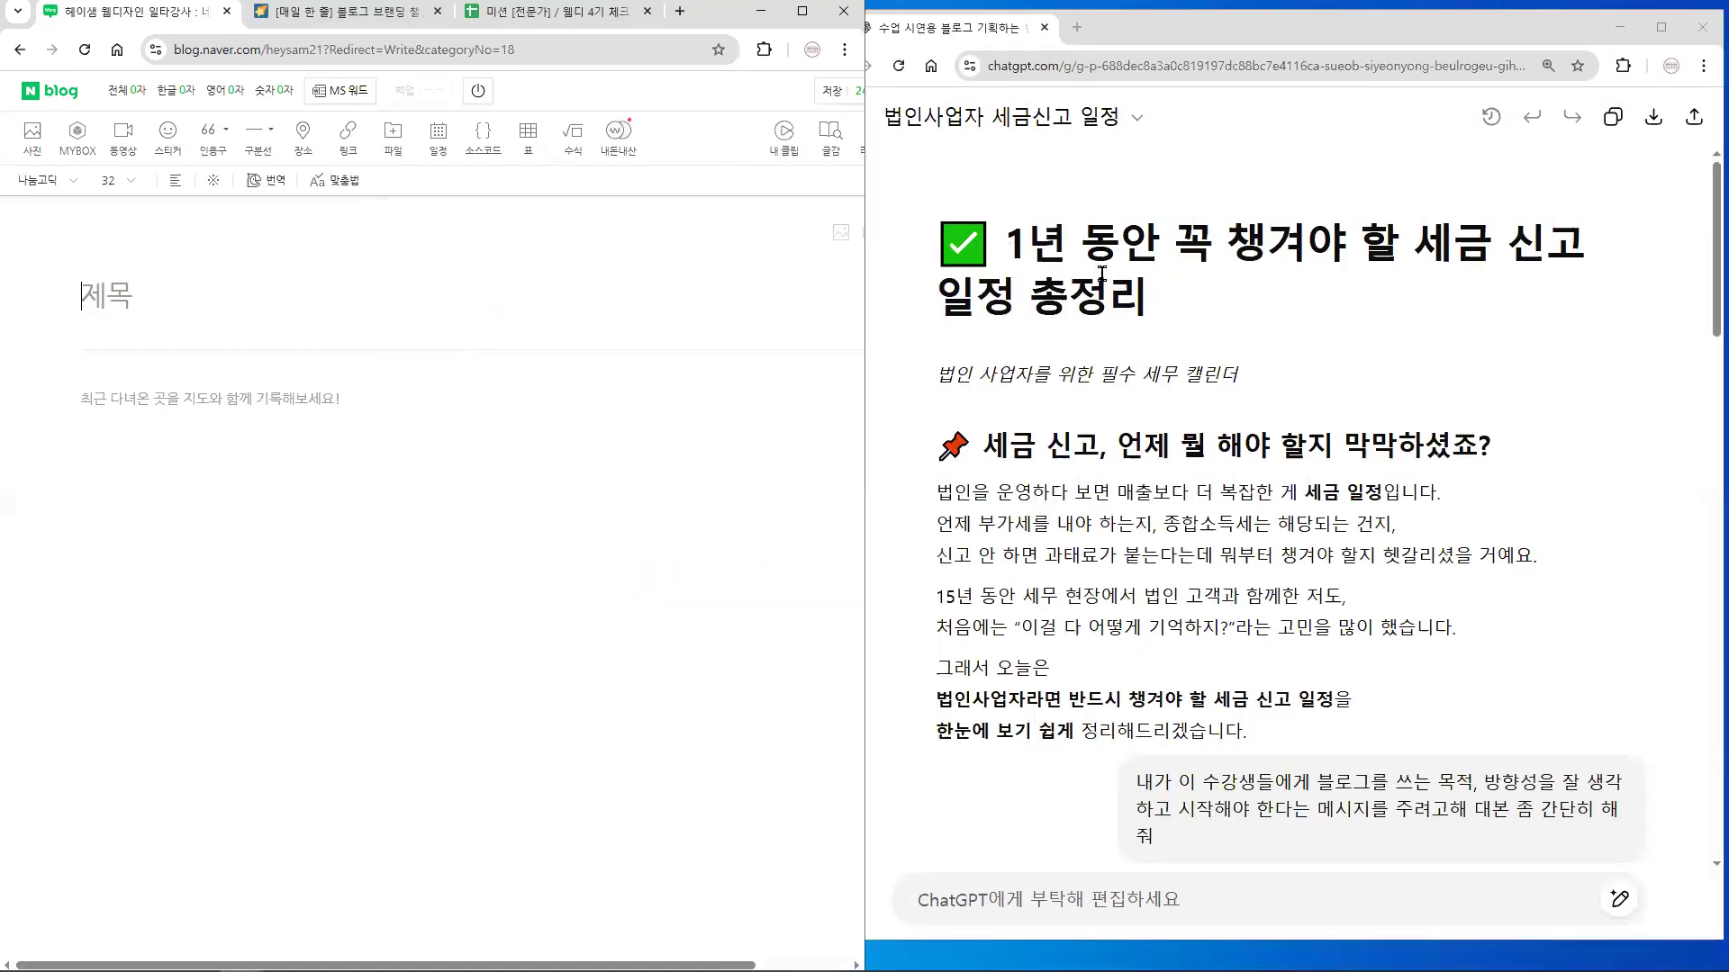
pyautogui.moveTo(1004, 247); pyautogui.dragTo(1147, 301)
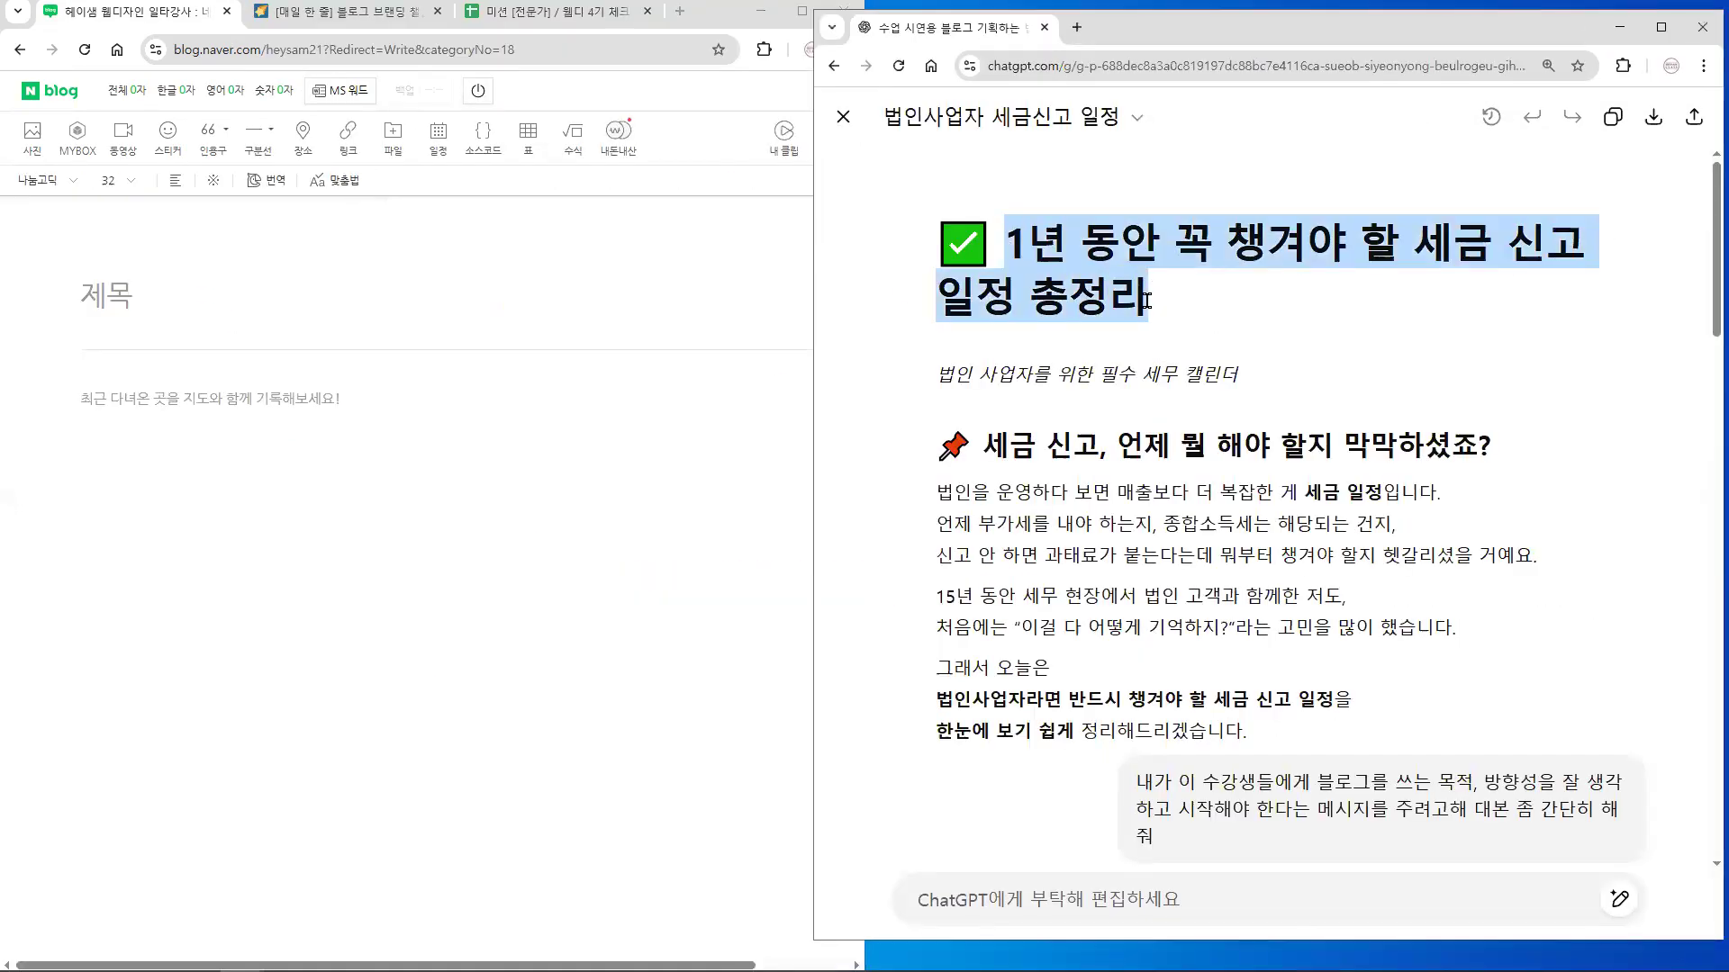
pyautogui.click(169, 292)
pyautogui.write('1년 동안 꼭 챙겨야 할 세금 신고 일정 총정리1년 동안 꼭 챙겨야 할 세금 신고 일정 총정리')
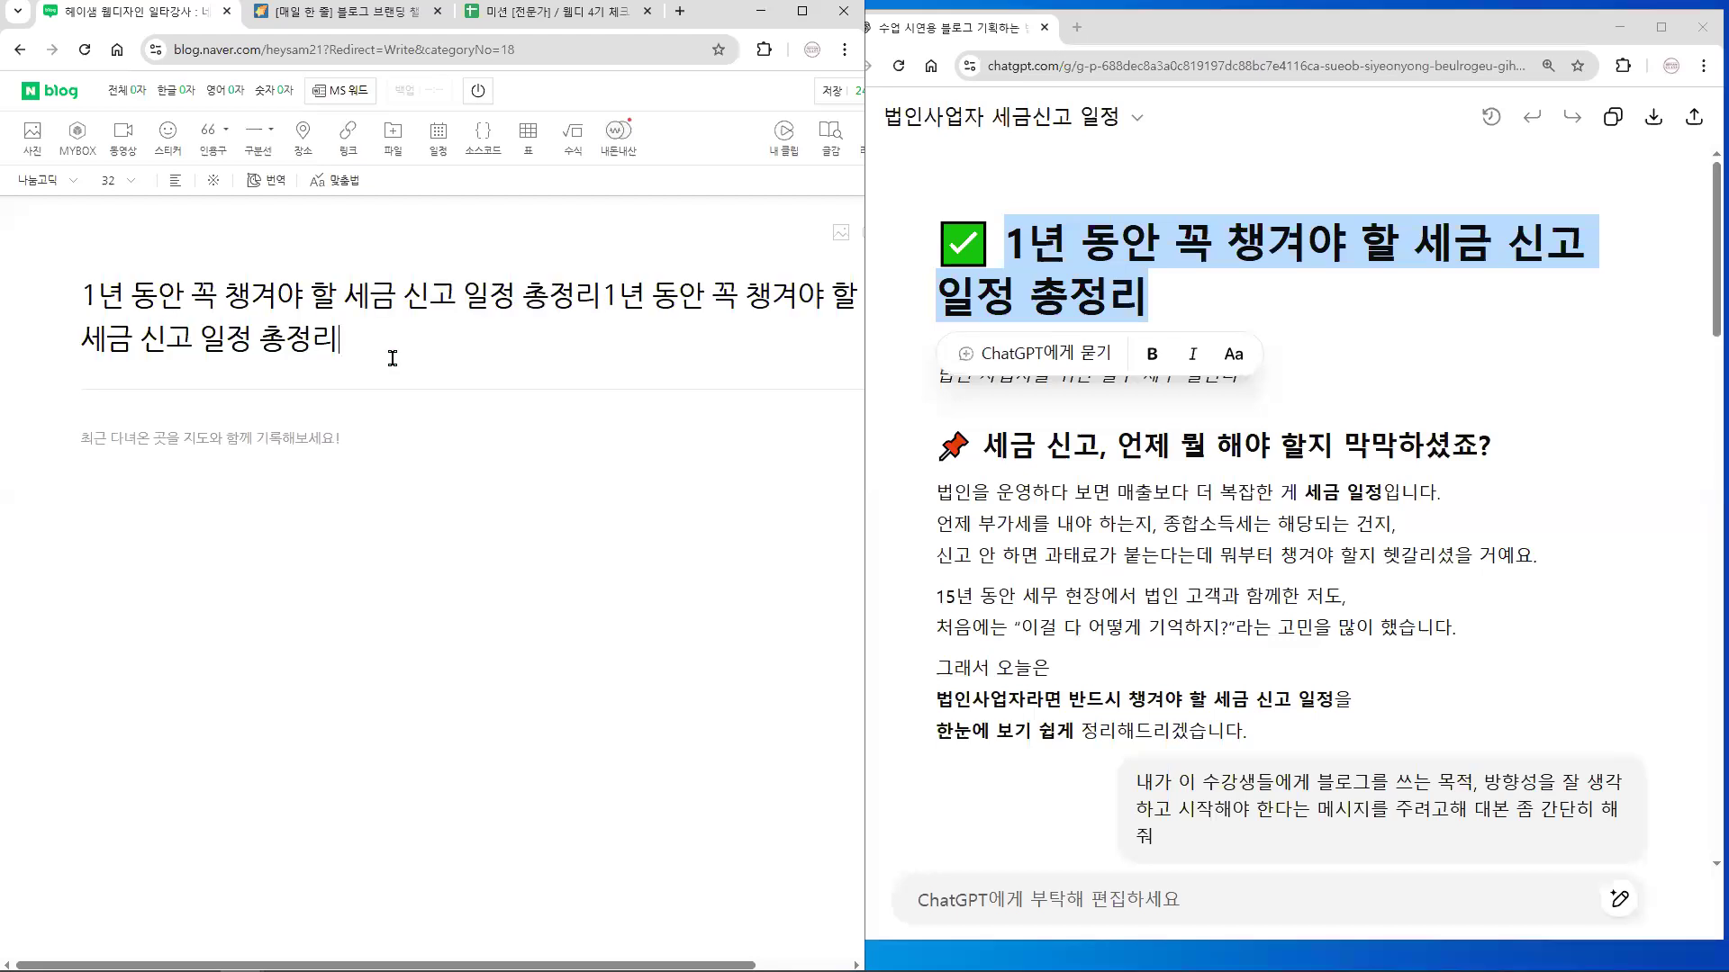
pyautogui.moveTo(605, 295); pyautogui.dragTo(637, 346)
pyautogui.press('BackSpace')
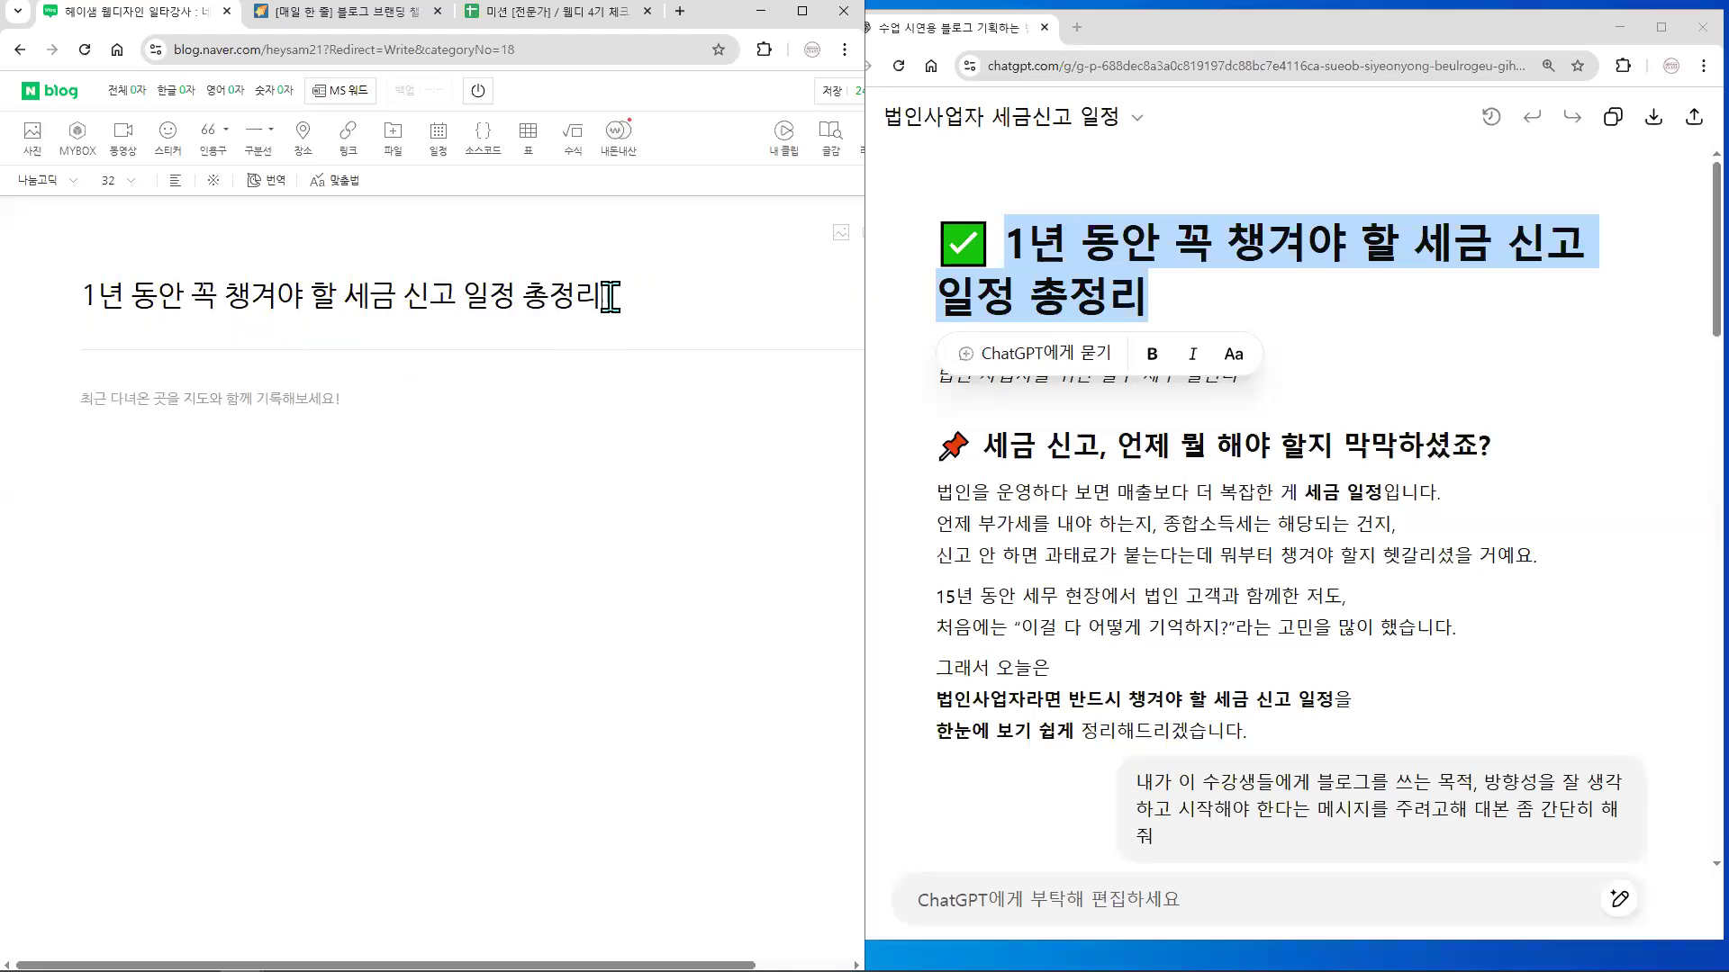
# - Move "세금 신고" to the front of the post title so it reads "세금 신고 1년 동안 꼭 챙겨야 할 일정 총정리"
pyautogui.click(346, 293)
pyautogui.keyDown('shift'); pyautogui.click(453, 296); pyautogui.keyUp('shift')
pyautogui.hotkey('ctrl', 'c')
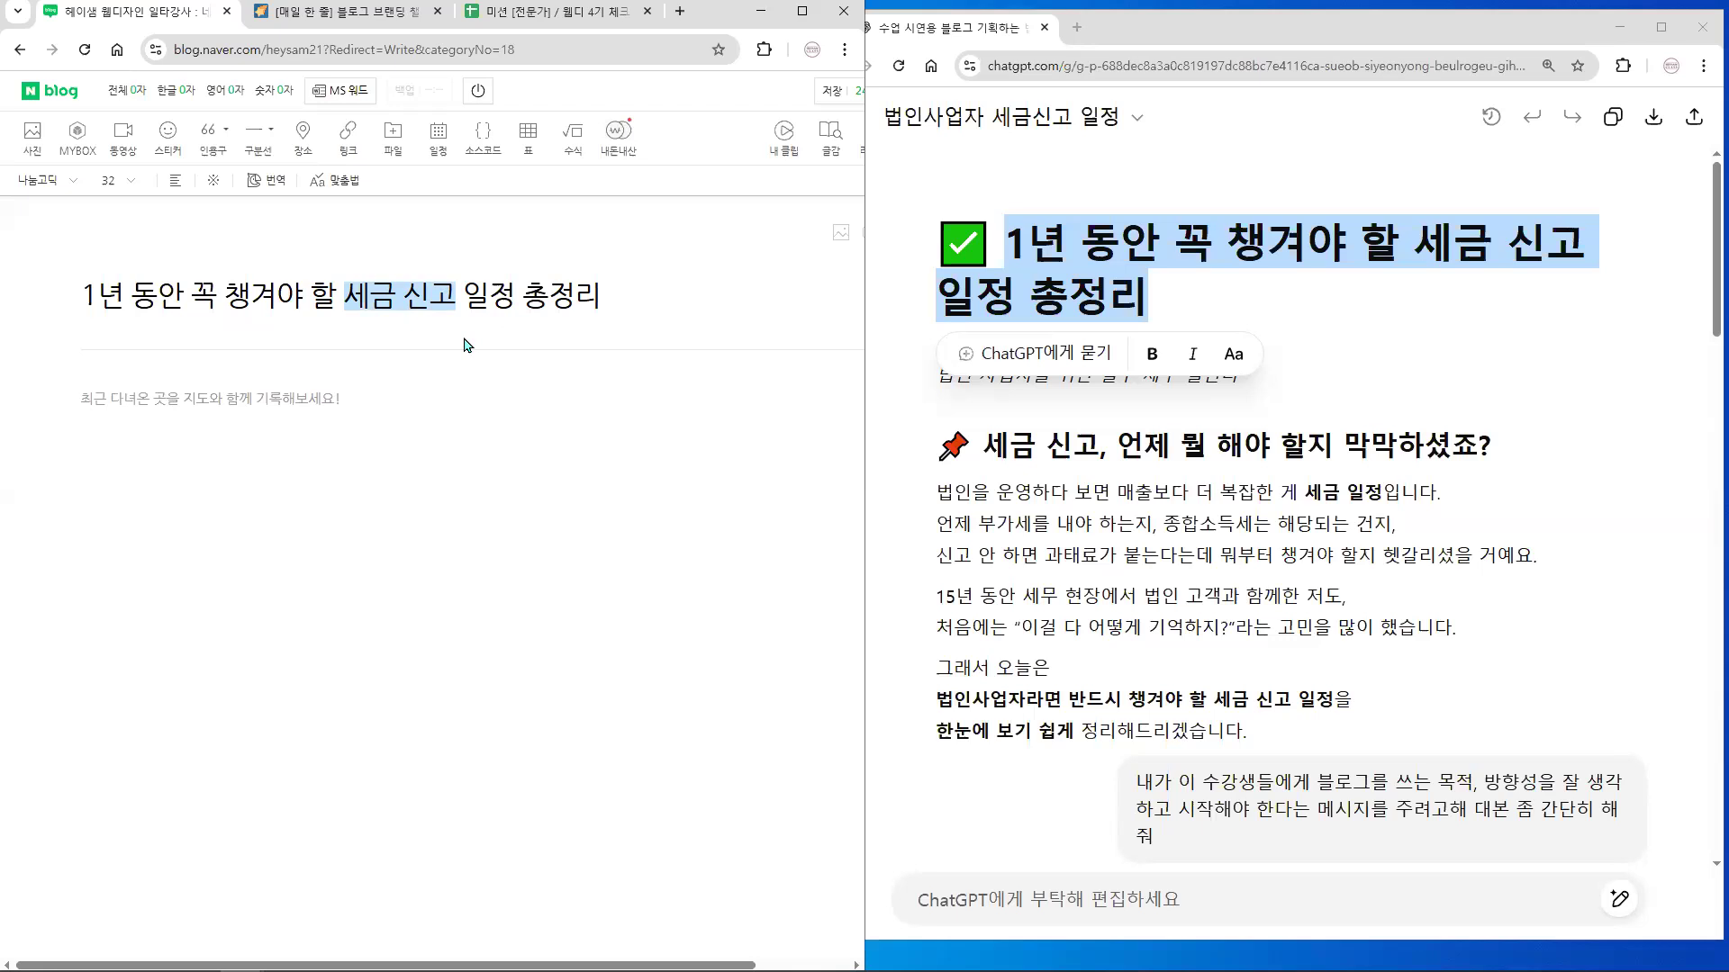
pyautogui.press('BackSpace')
pyautogui.click(96, 296)
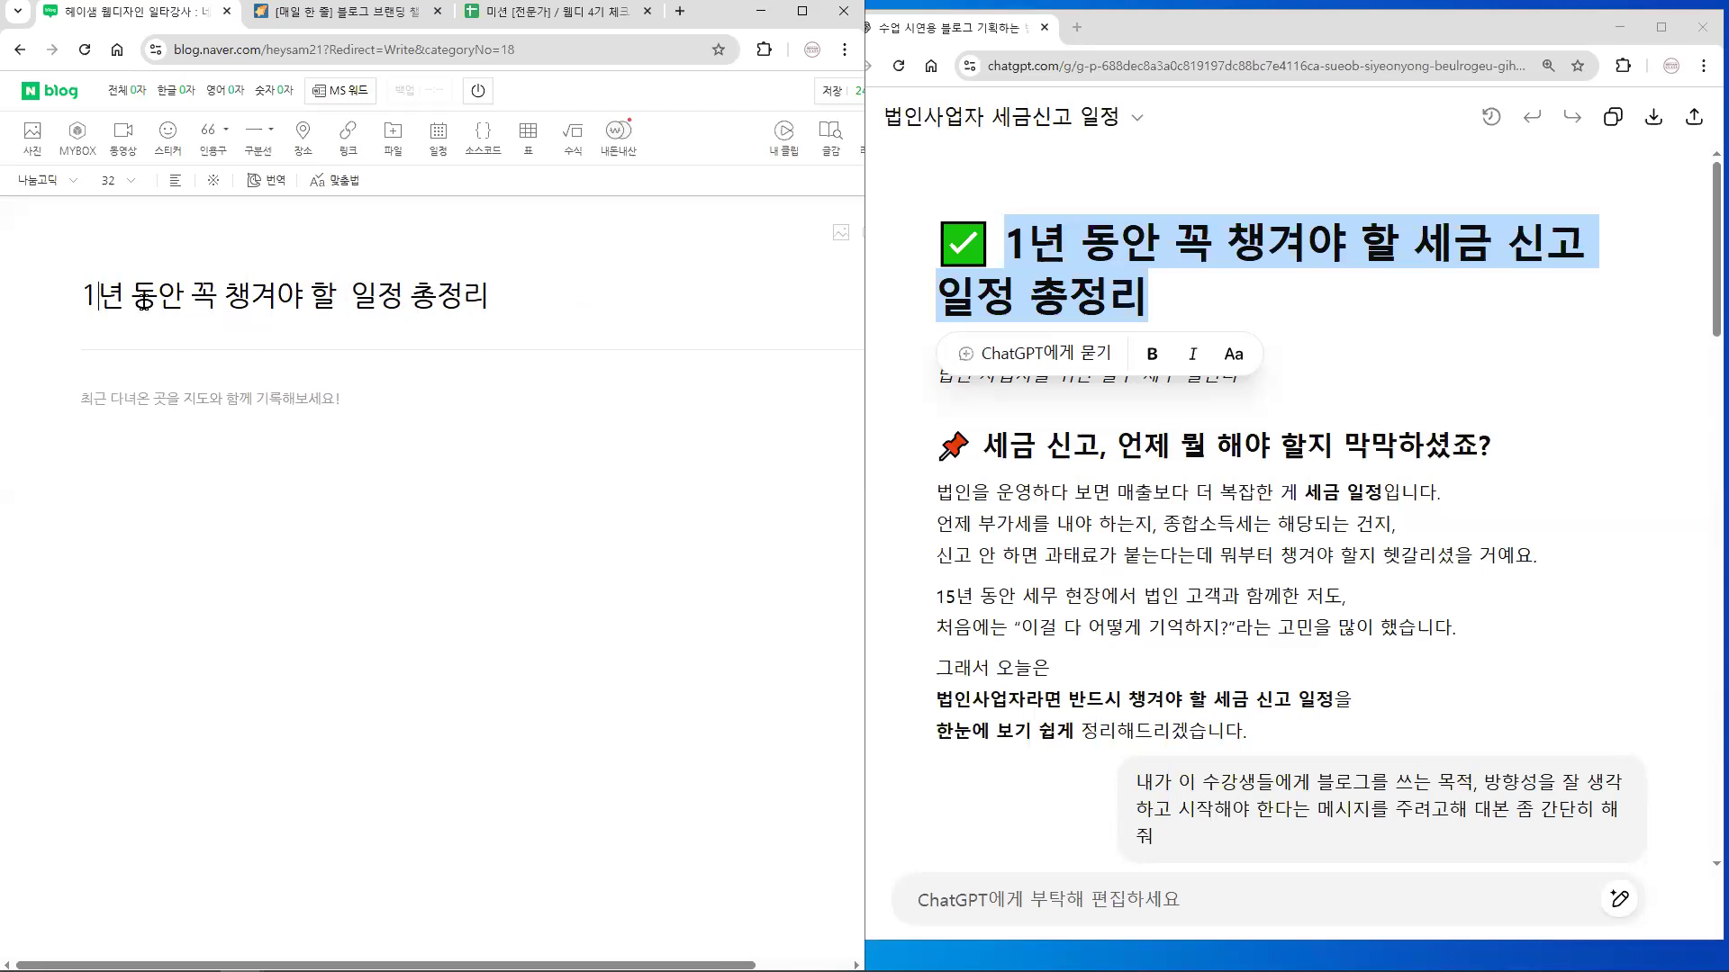
pyautogui.hotkey('ctrl', 'v')
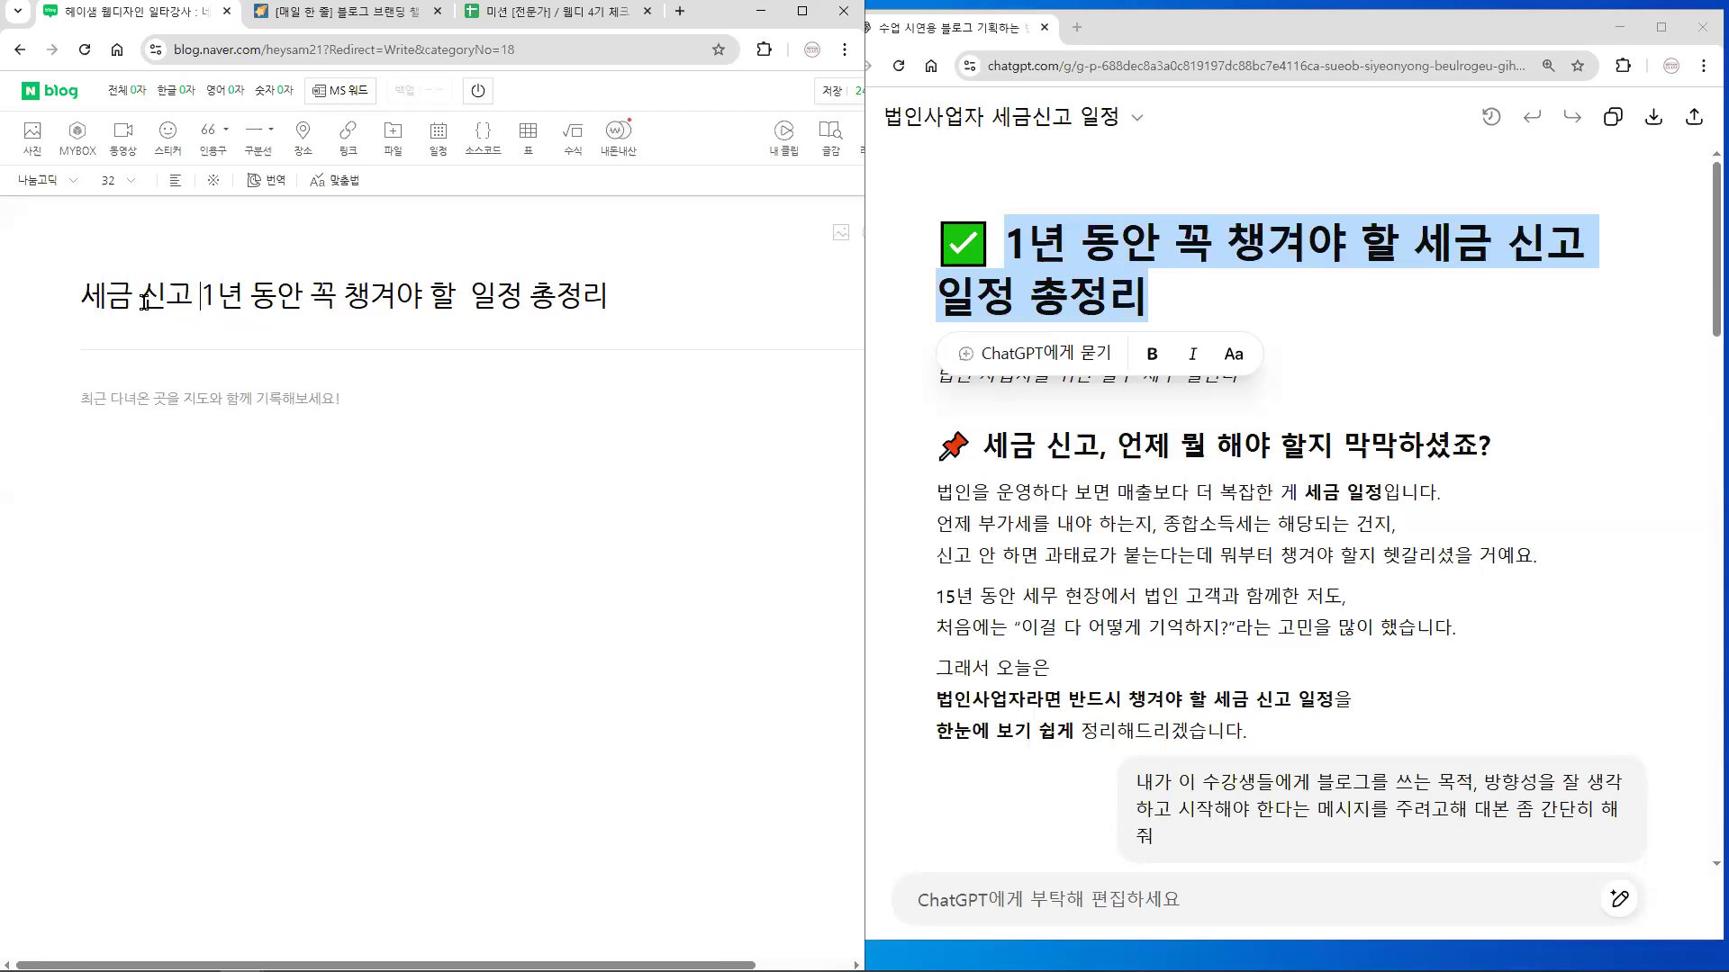
pyautogui.press('Left')
pyautogui.click(464, 297)
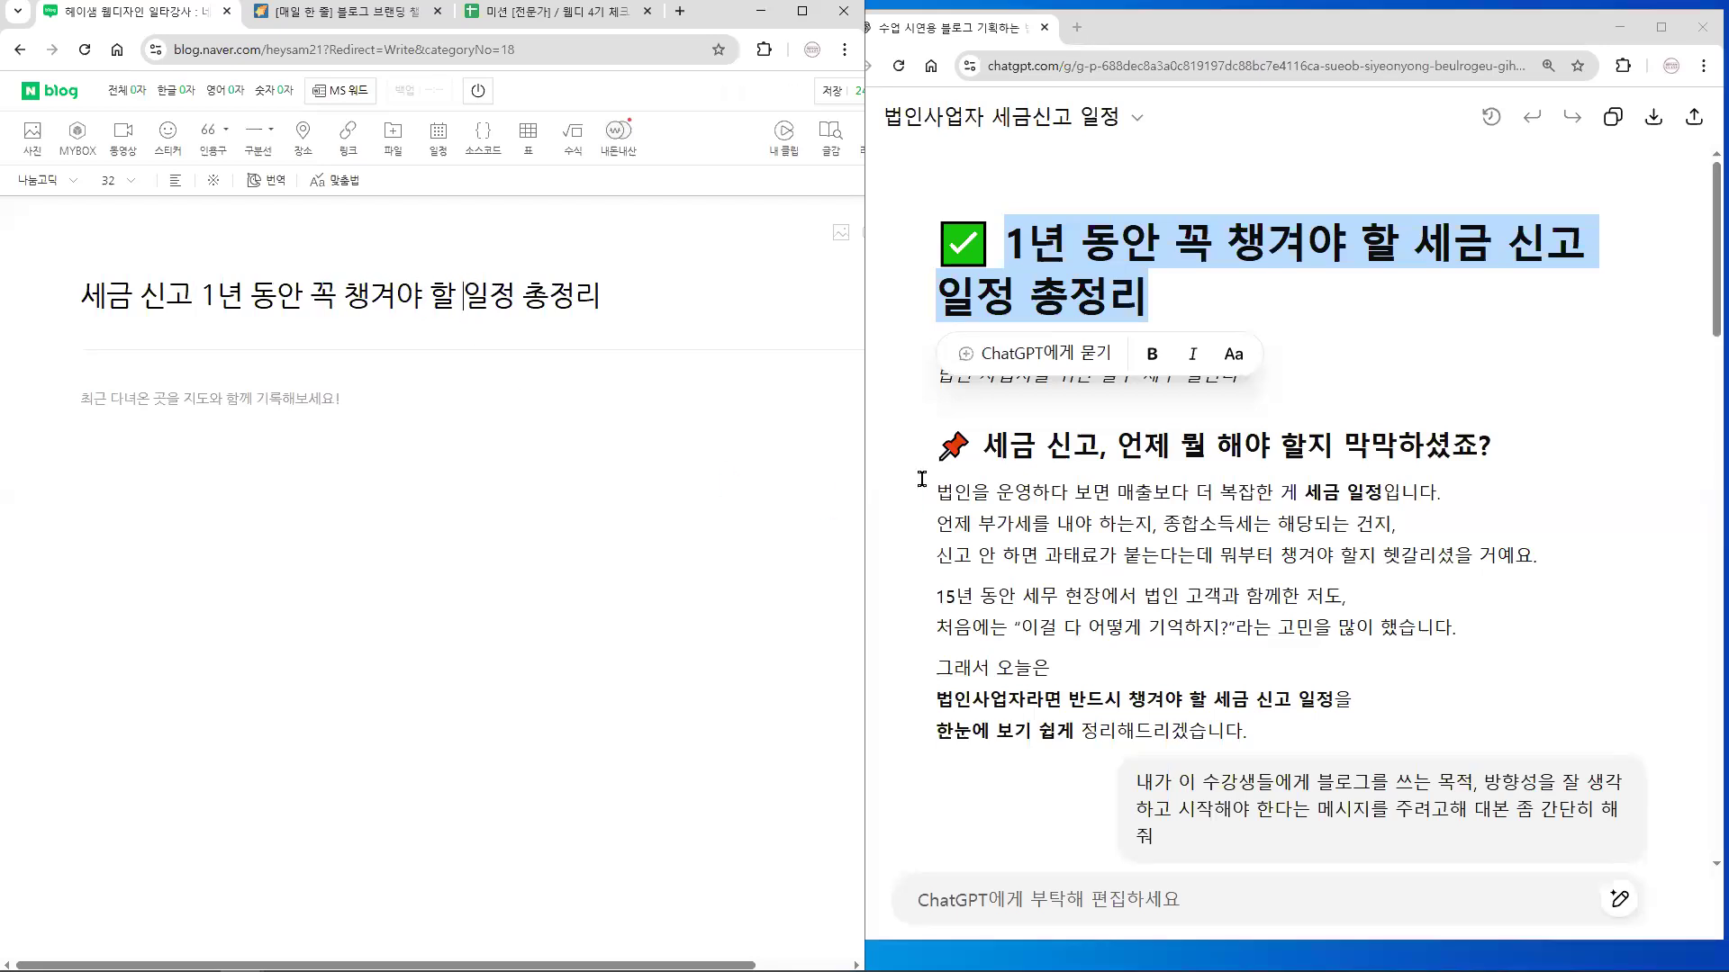
pyautogui.click(1037, 482)
pyautogui.click(324, 439)
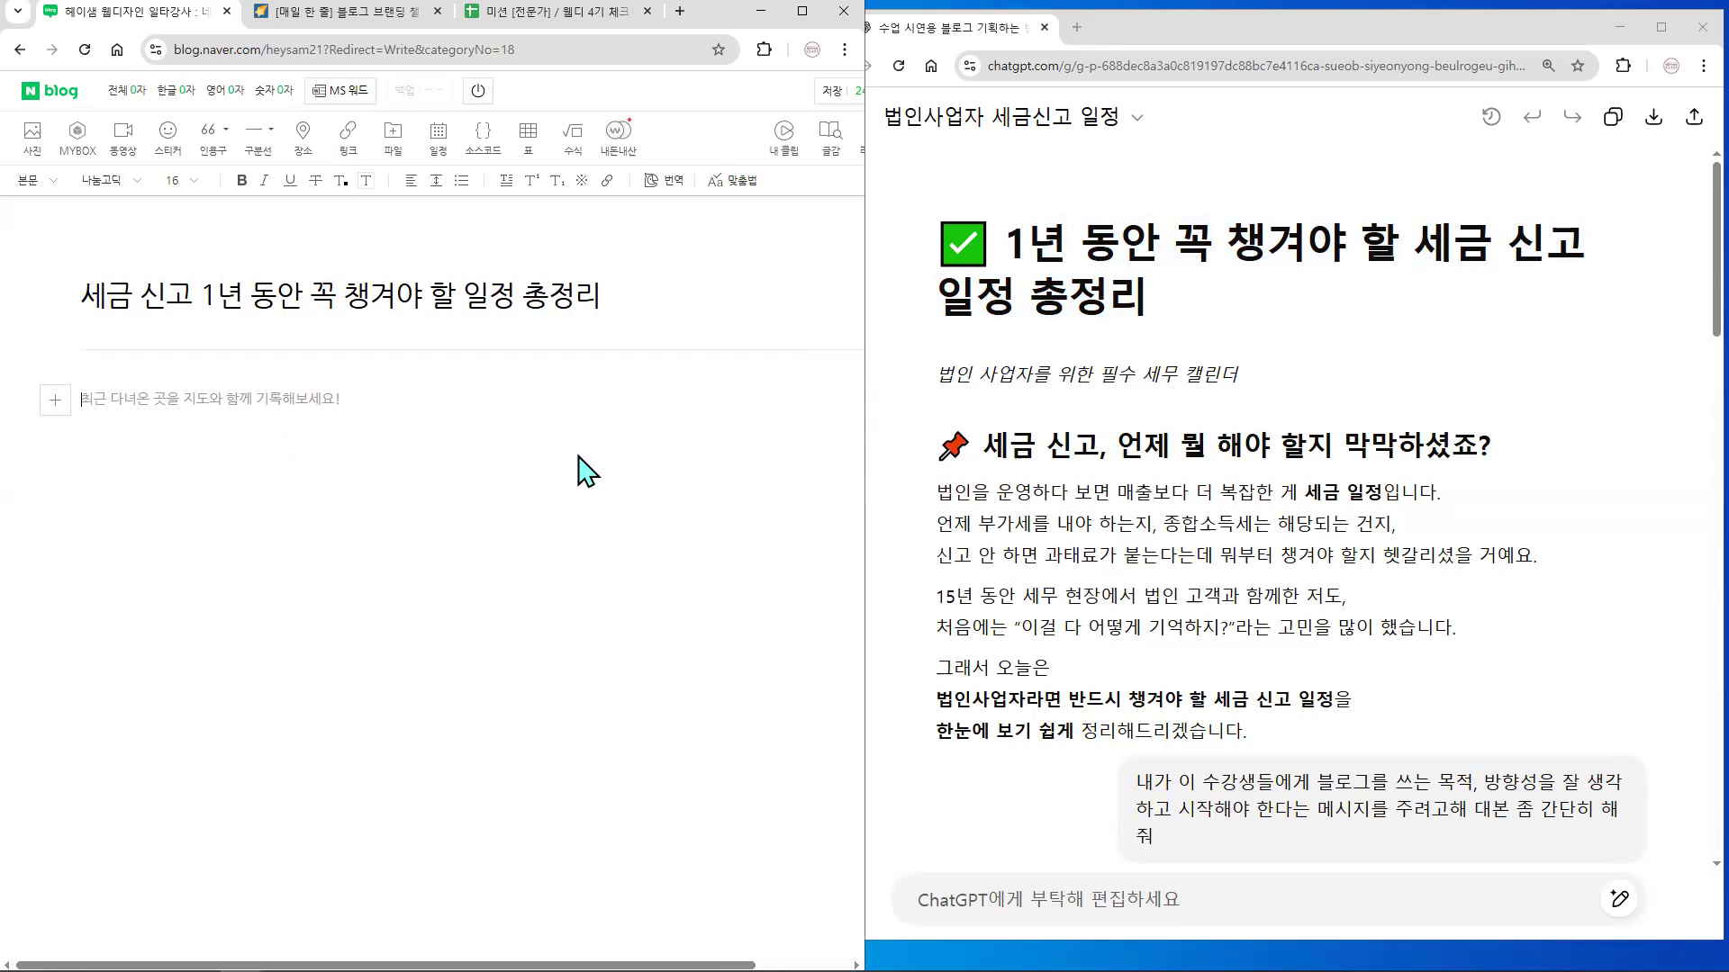
pyautogui.click(1013, 461)
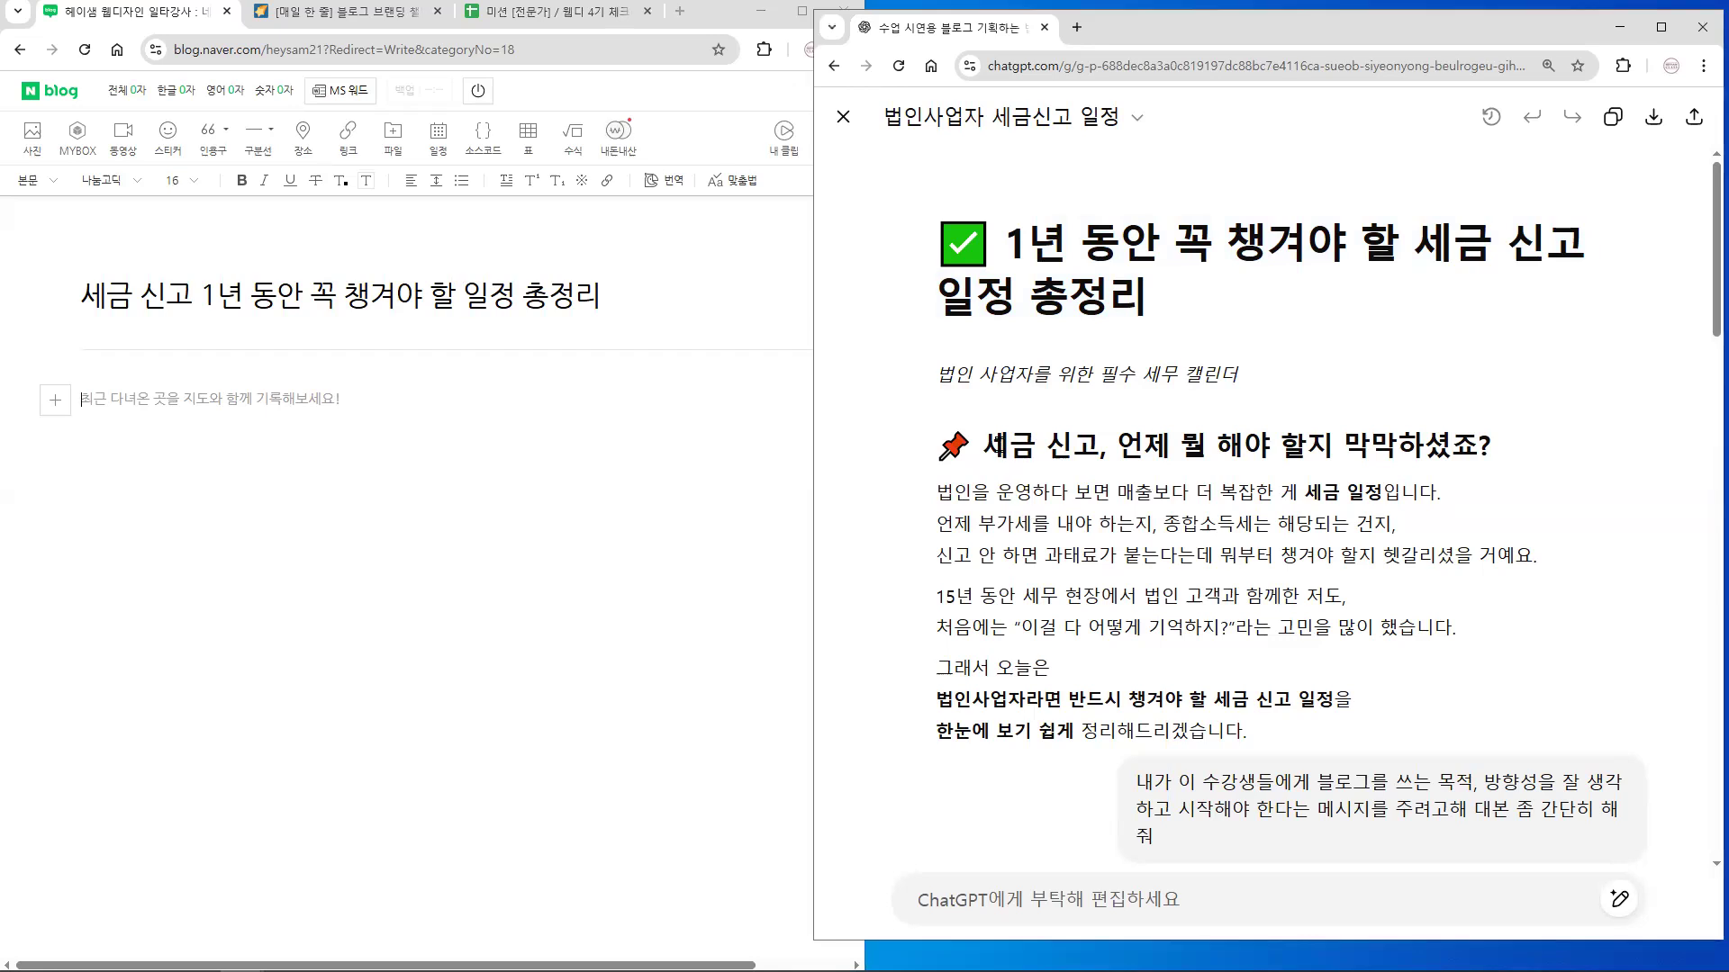
pyautogui.moveTo(984, 444); pyautogui.dragTo(1269, 570)
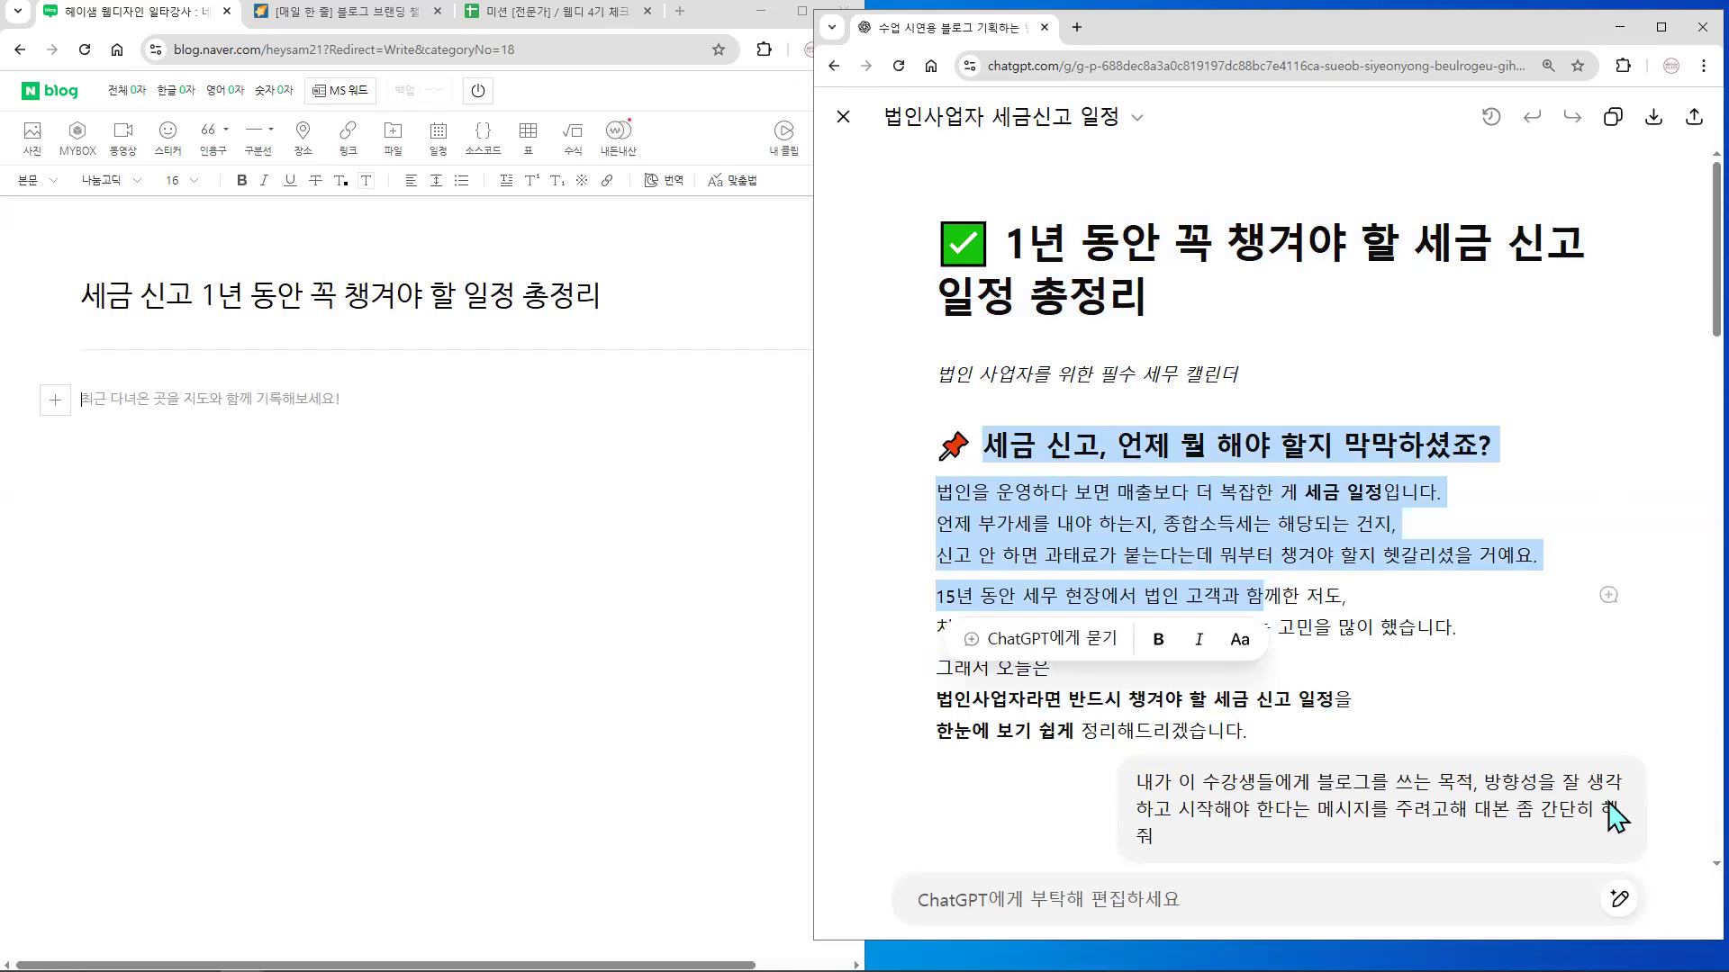
pyautogui.click(1382, 627)
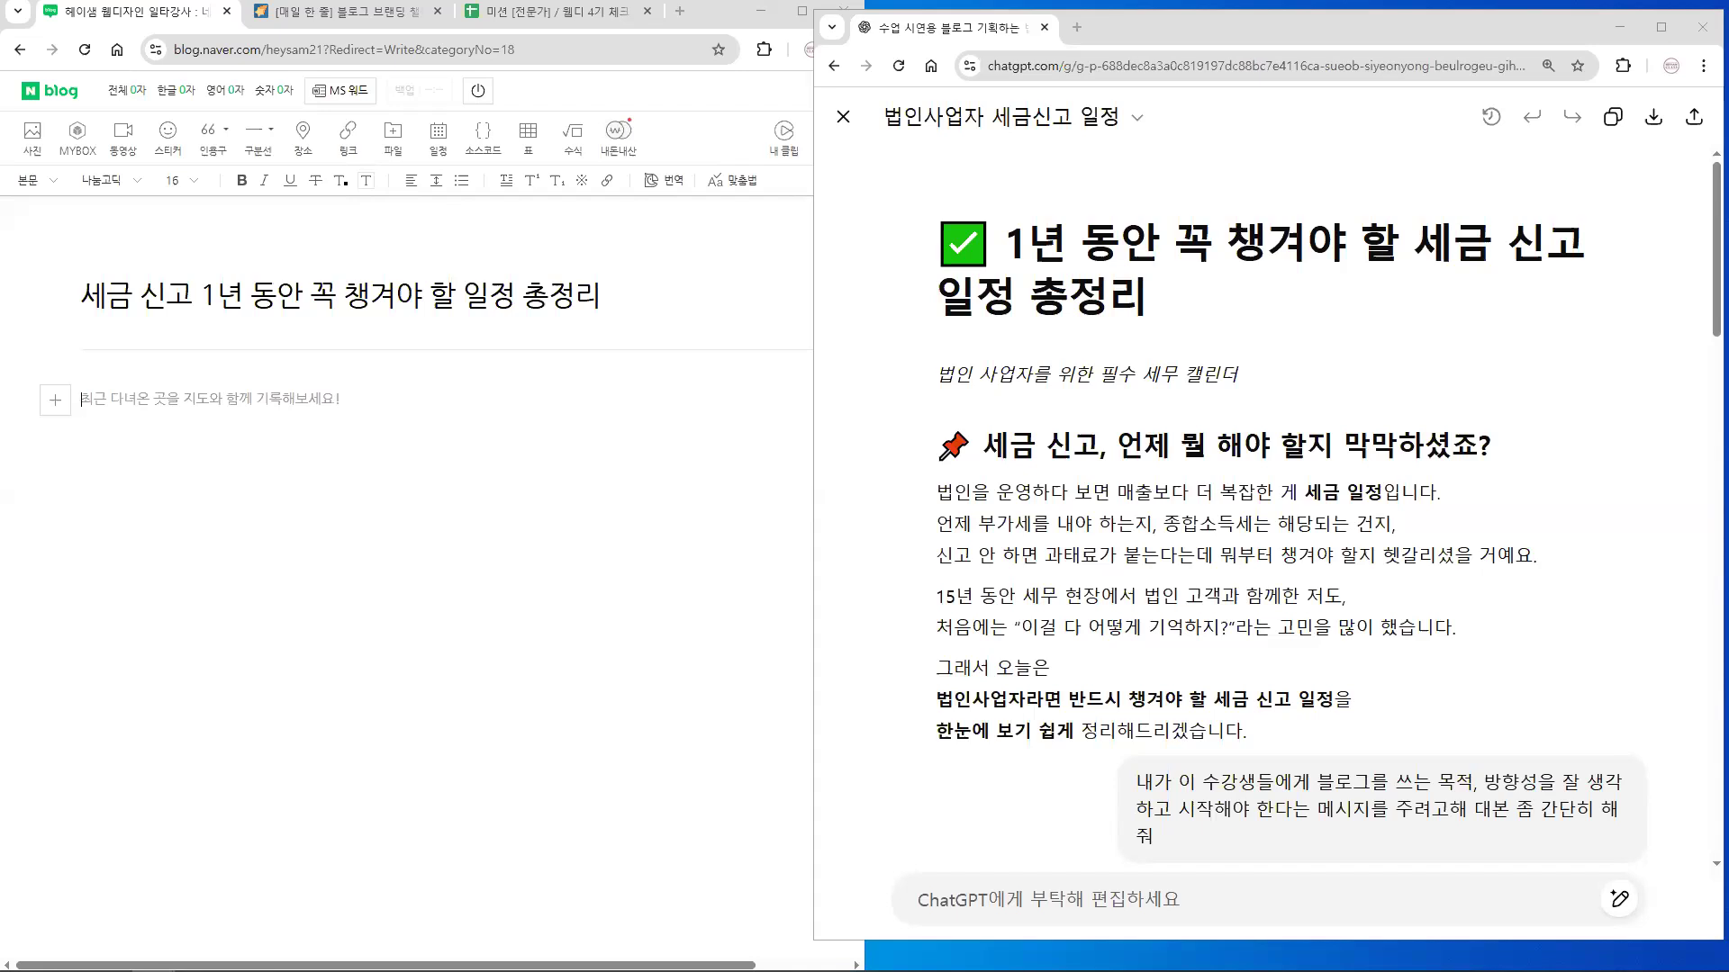
# - Copy the whole draft with ChatGPT's copy function, paste it into a blank Notepad document, and check it for Markdown symbols
pyautogui.click(1613, 123)
pyautogui.click(567, 218)
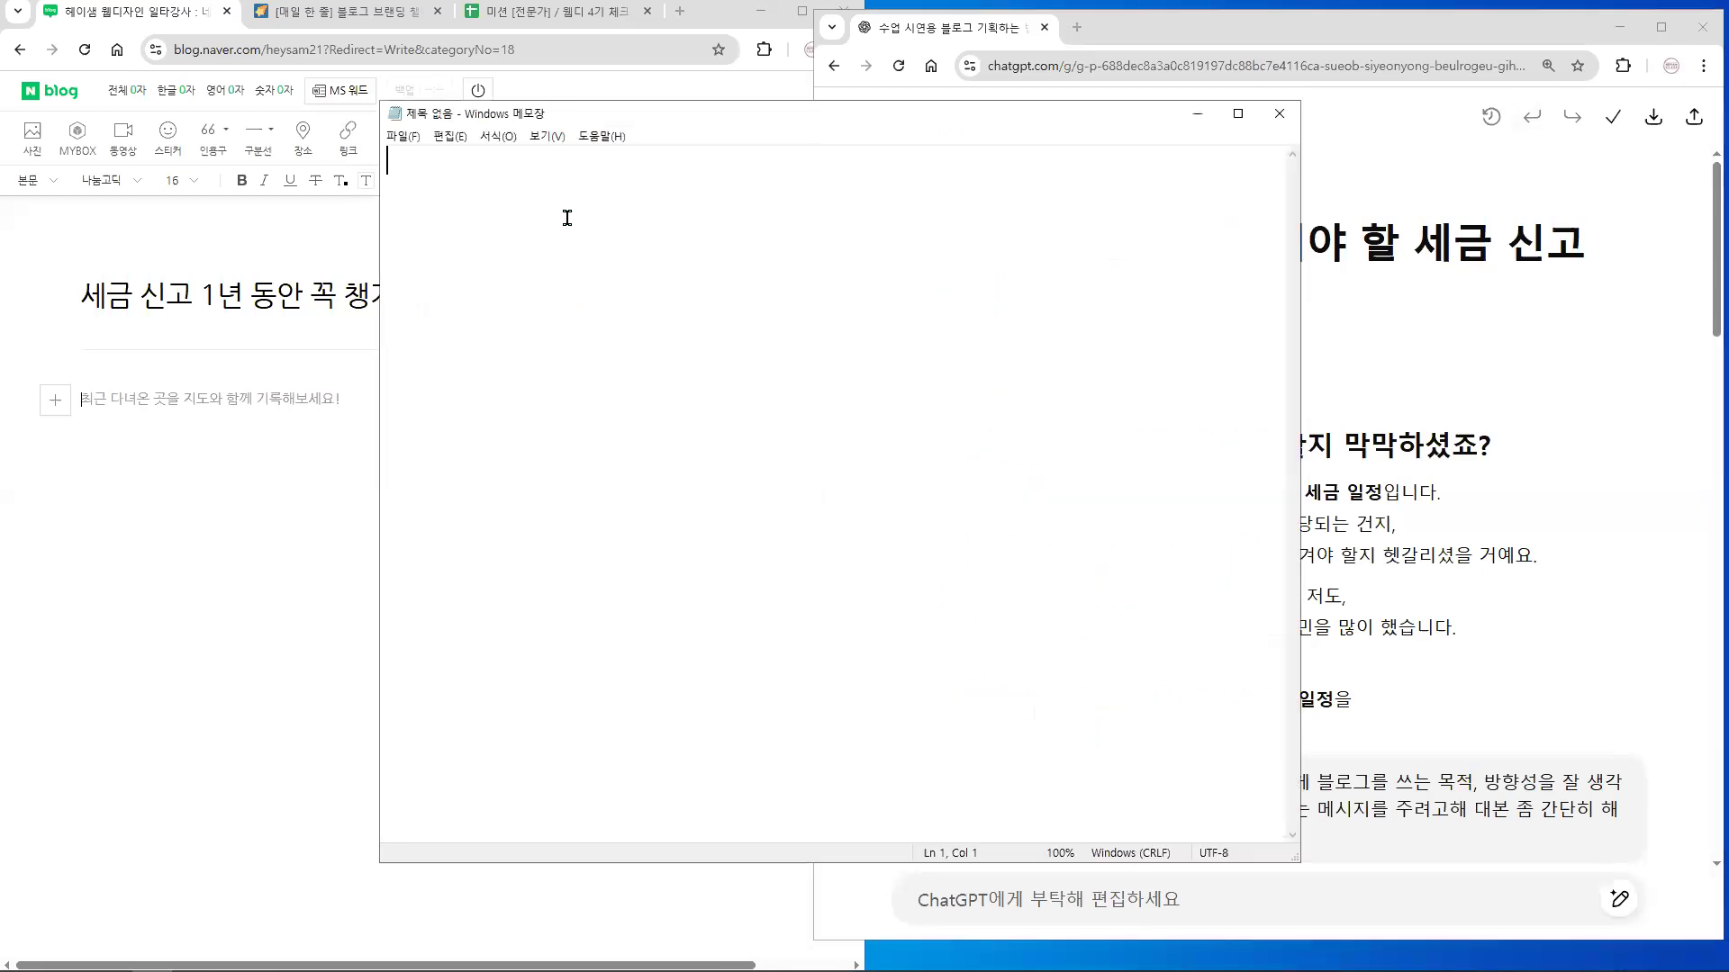
pyautogui.hotkey('ctrl', 'v')
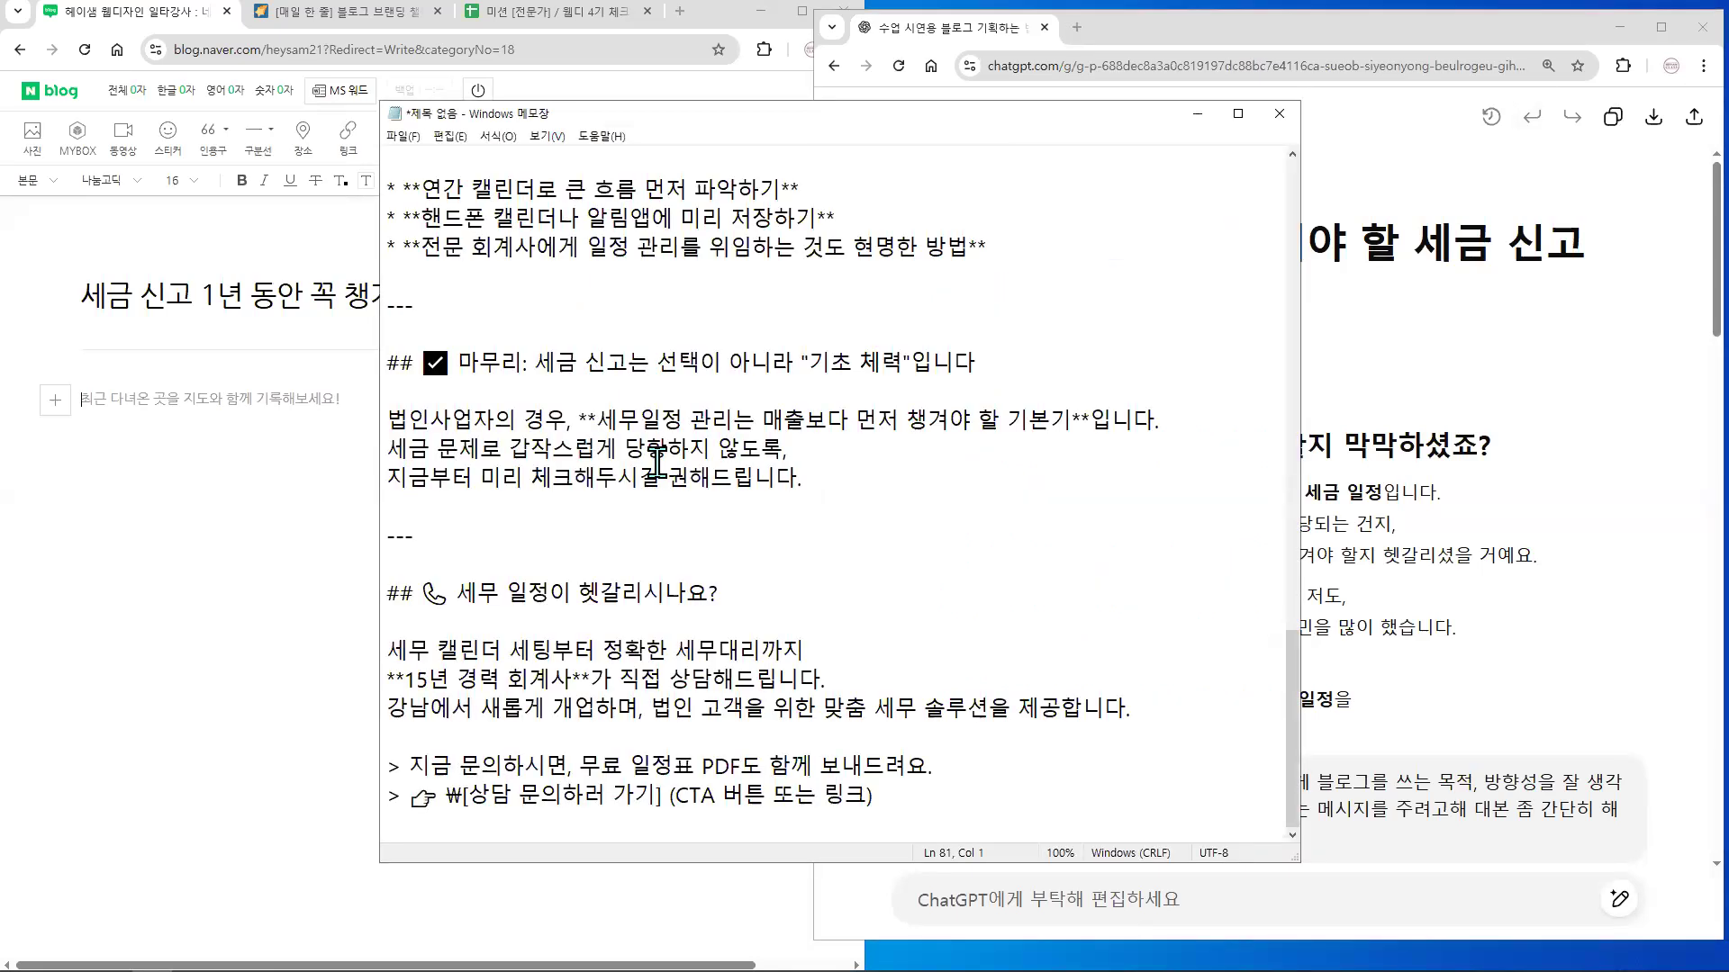
pyautogui.scroll(2, 657, 463)
pyautogui.scroll(2, 658, 463)
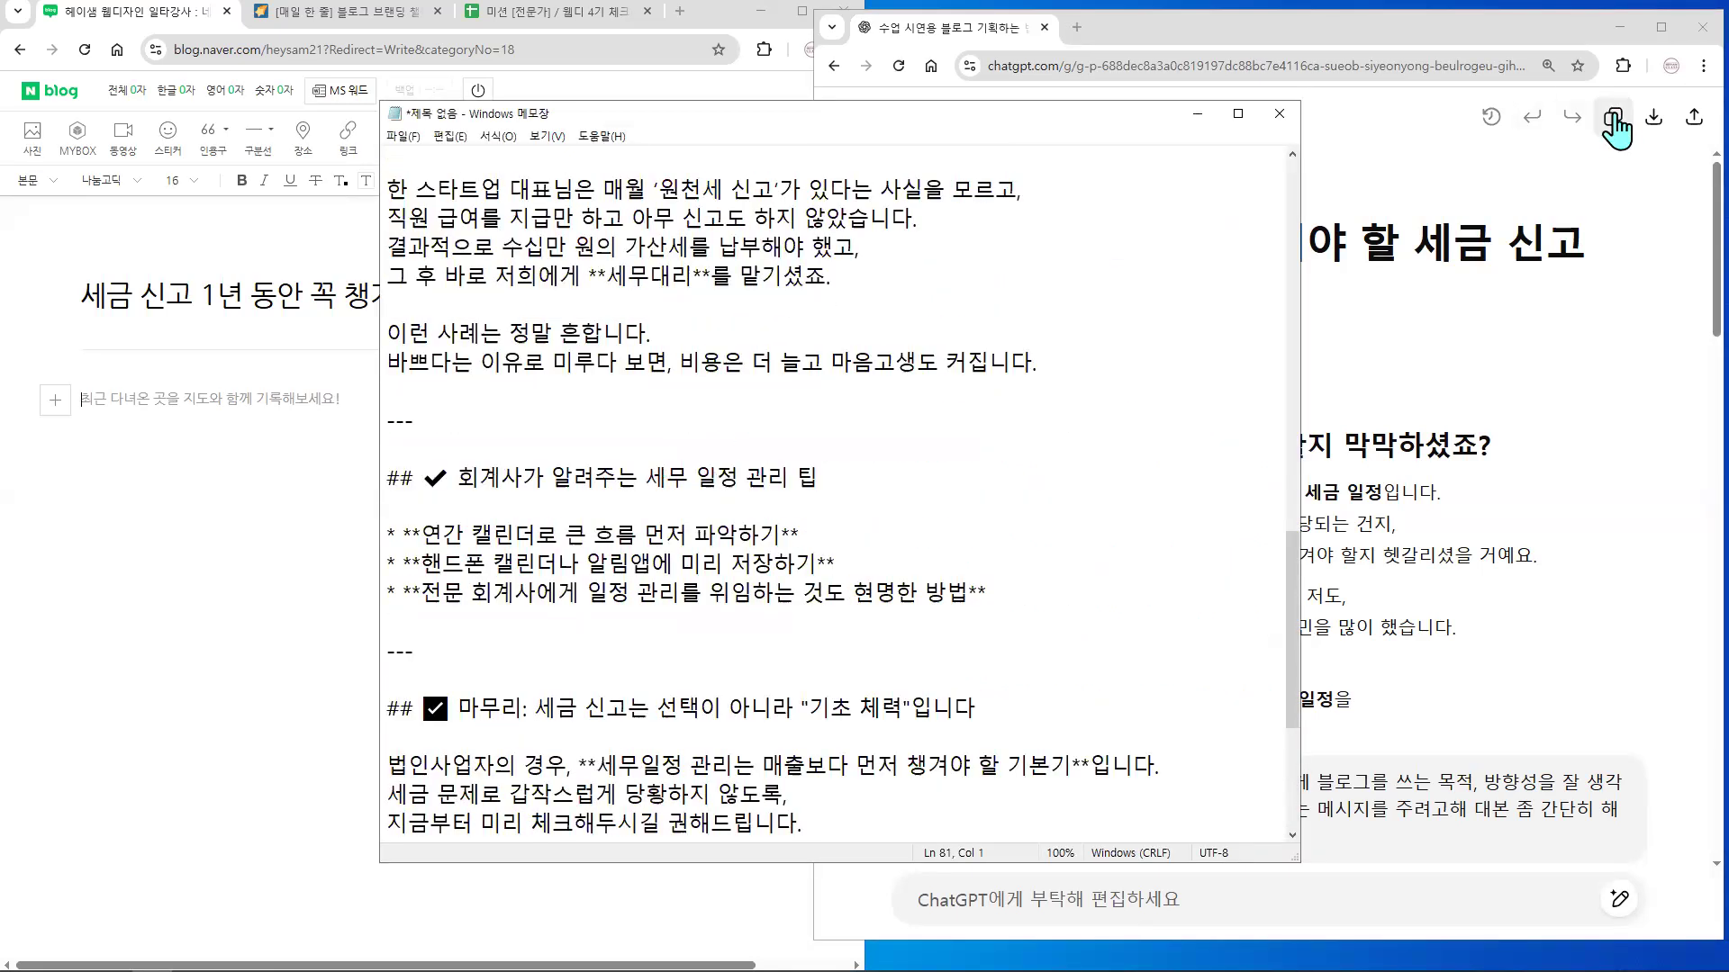
pyautogui.moveTo(416, 479); pyautogui.dragTo(388, 537)
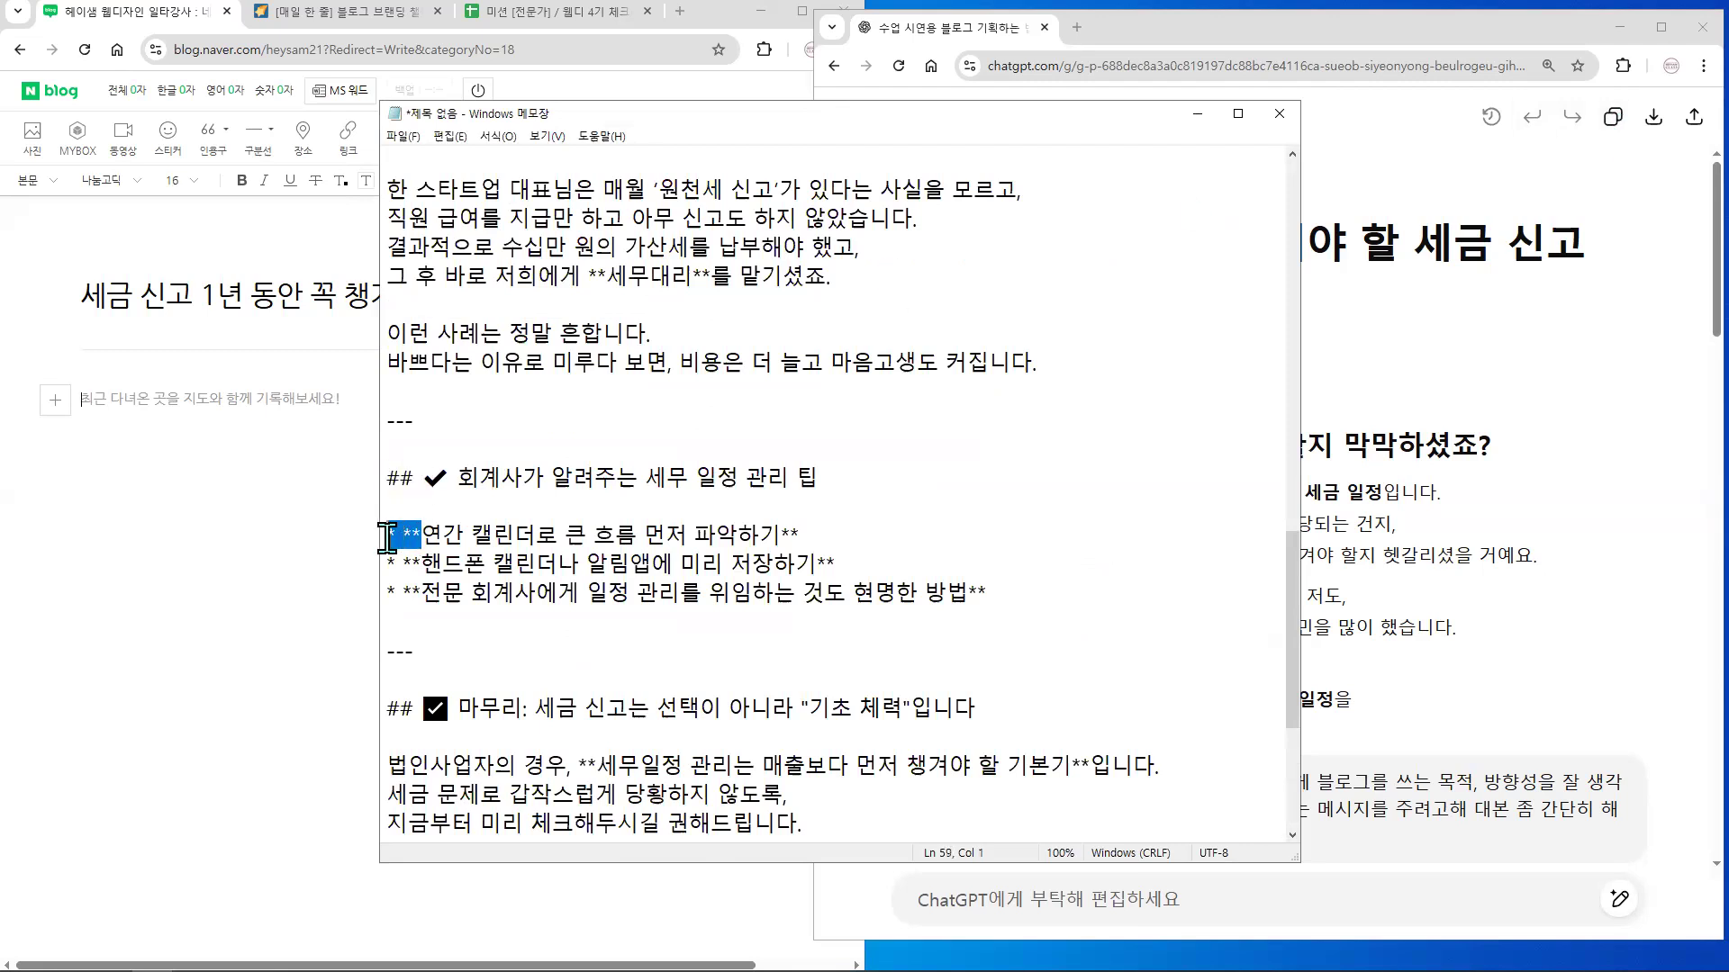
pyautogui.click(501, 537)
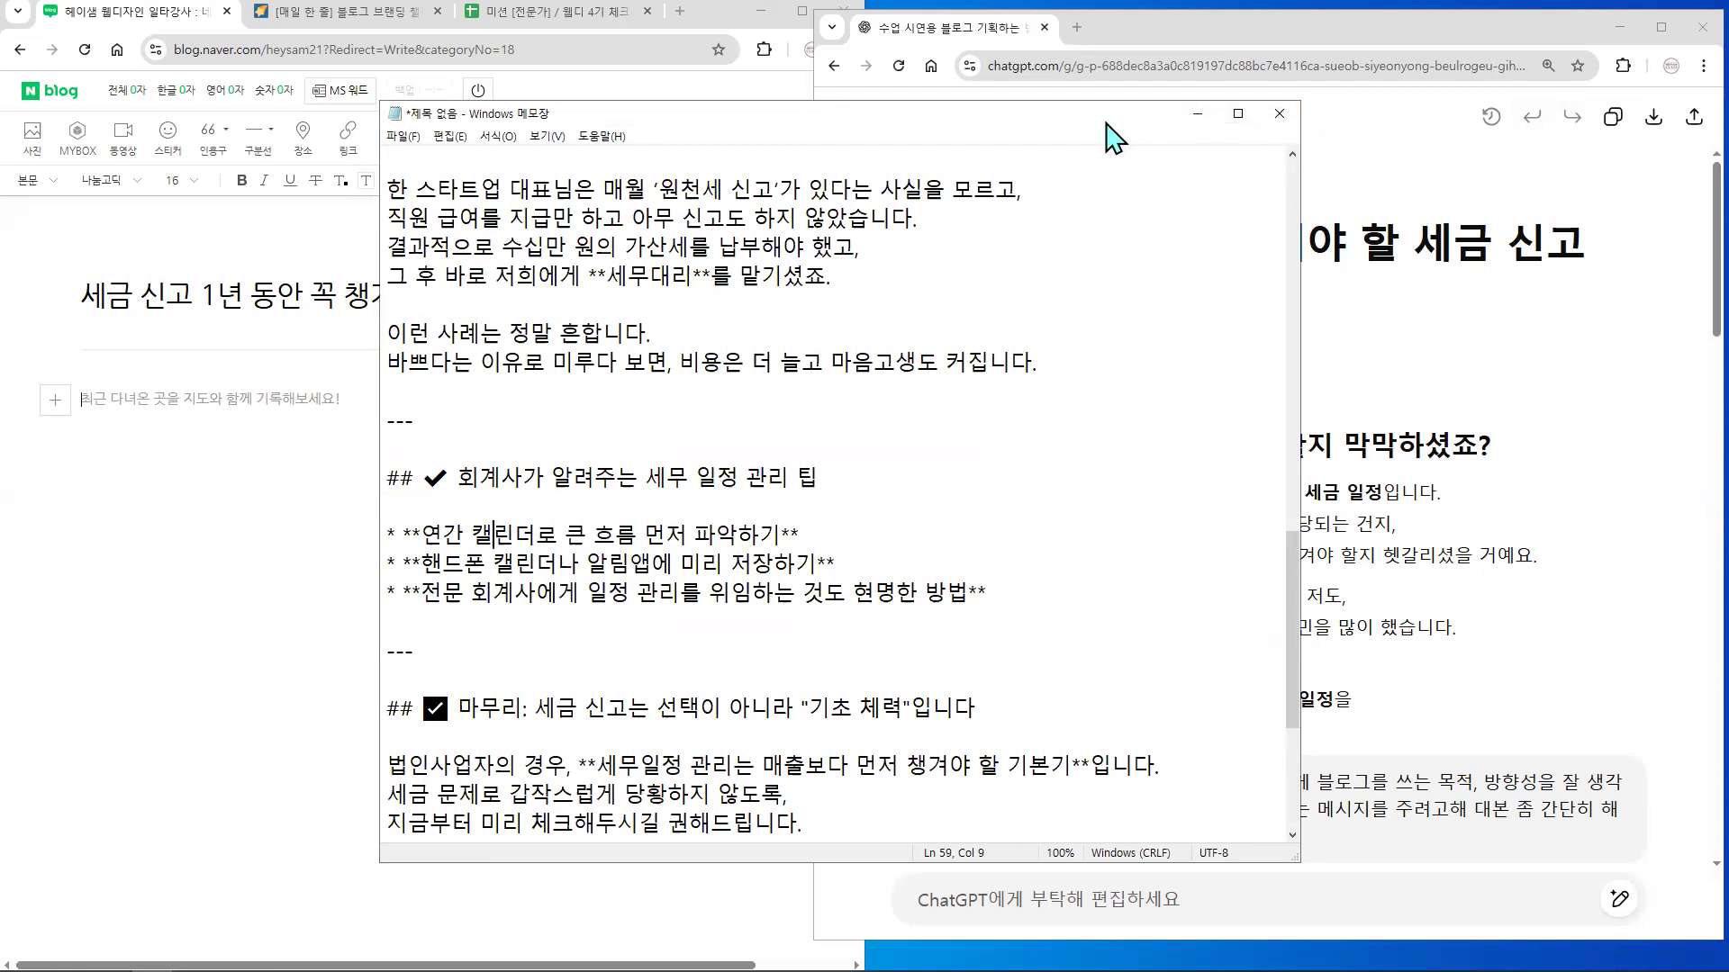
# - Copy the draft's displayed text from the subtitle to the end, replace the Notepad contents with it, and check the formatting
pyautogui.click(1197, 114)
pyautogui.moveTo(940, 376); pyautogui.dragTo(1281, 880)
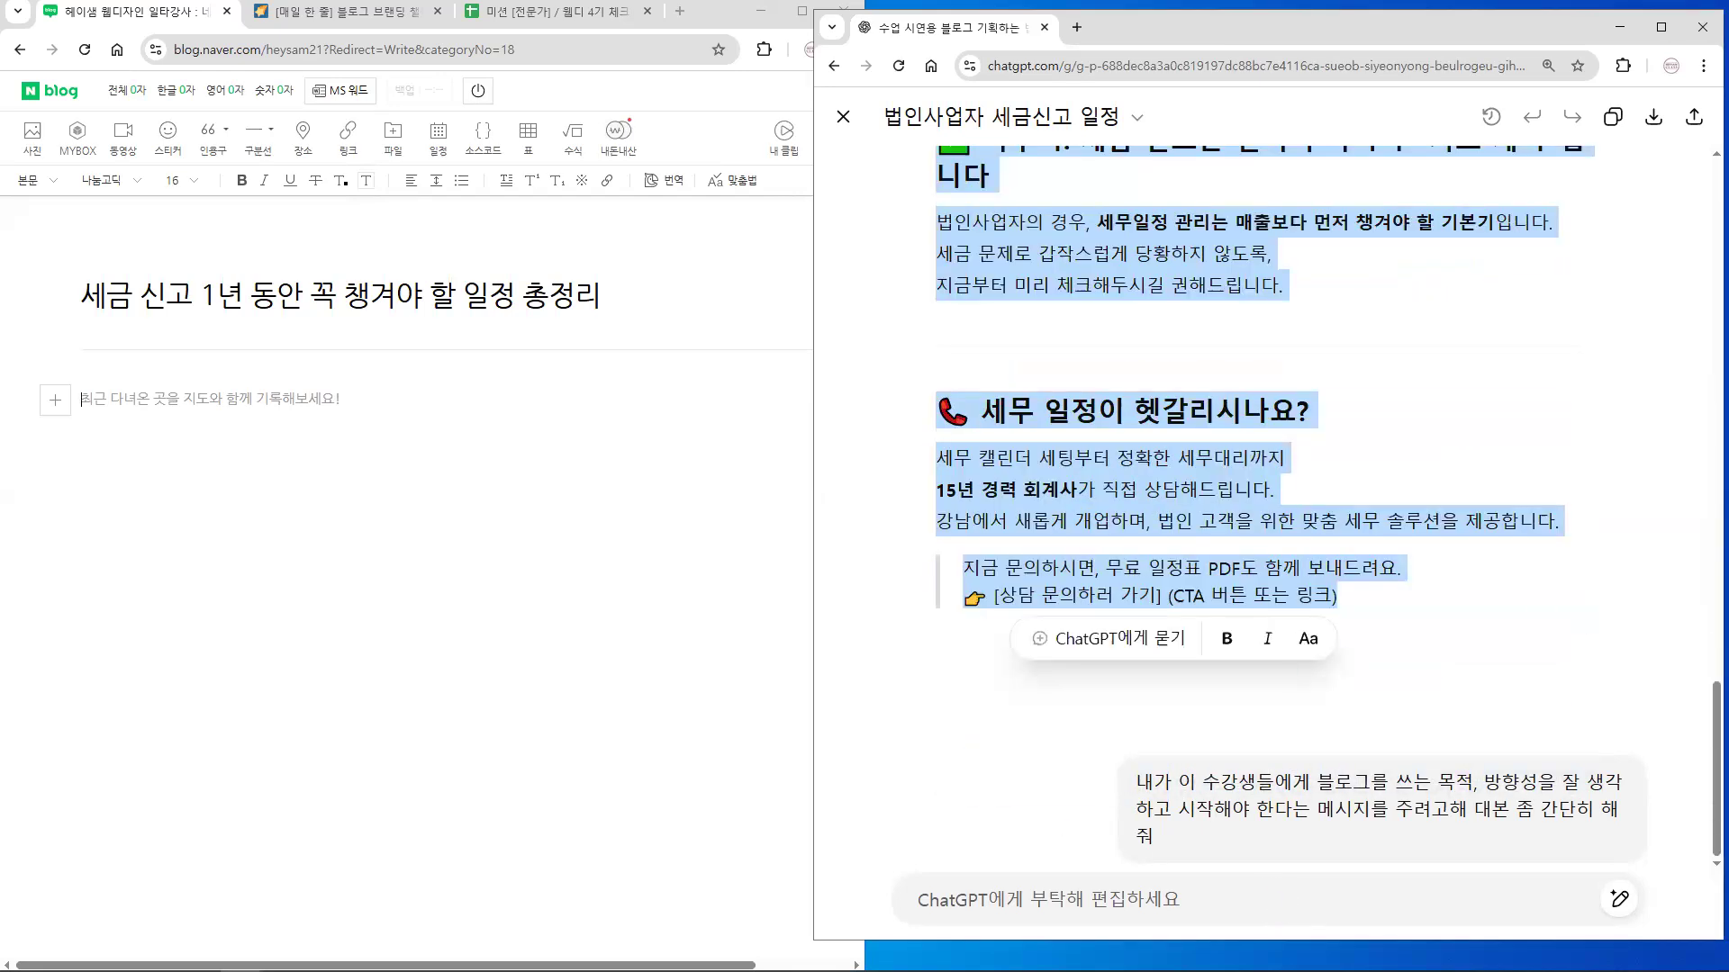
pyautogui.hotkey('alt', 'Tab')
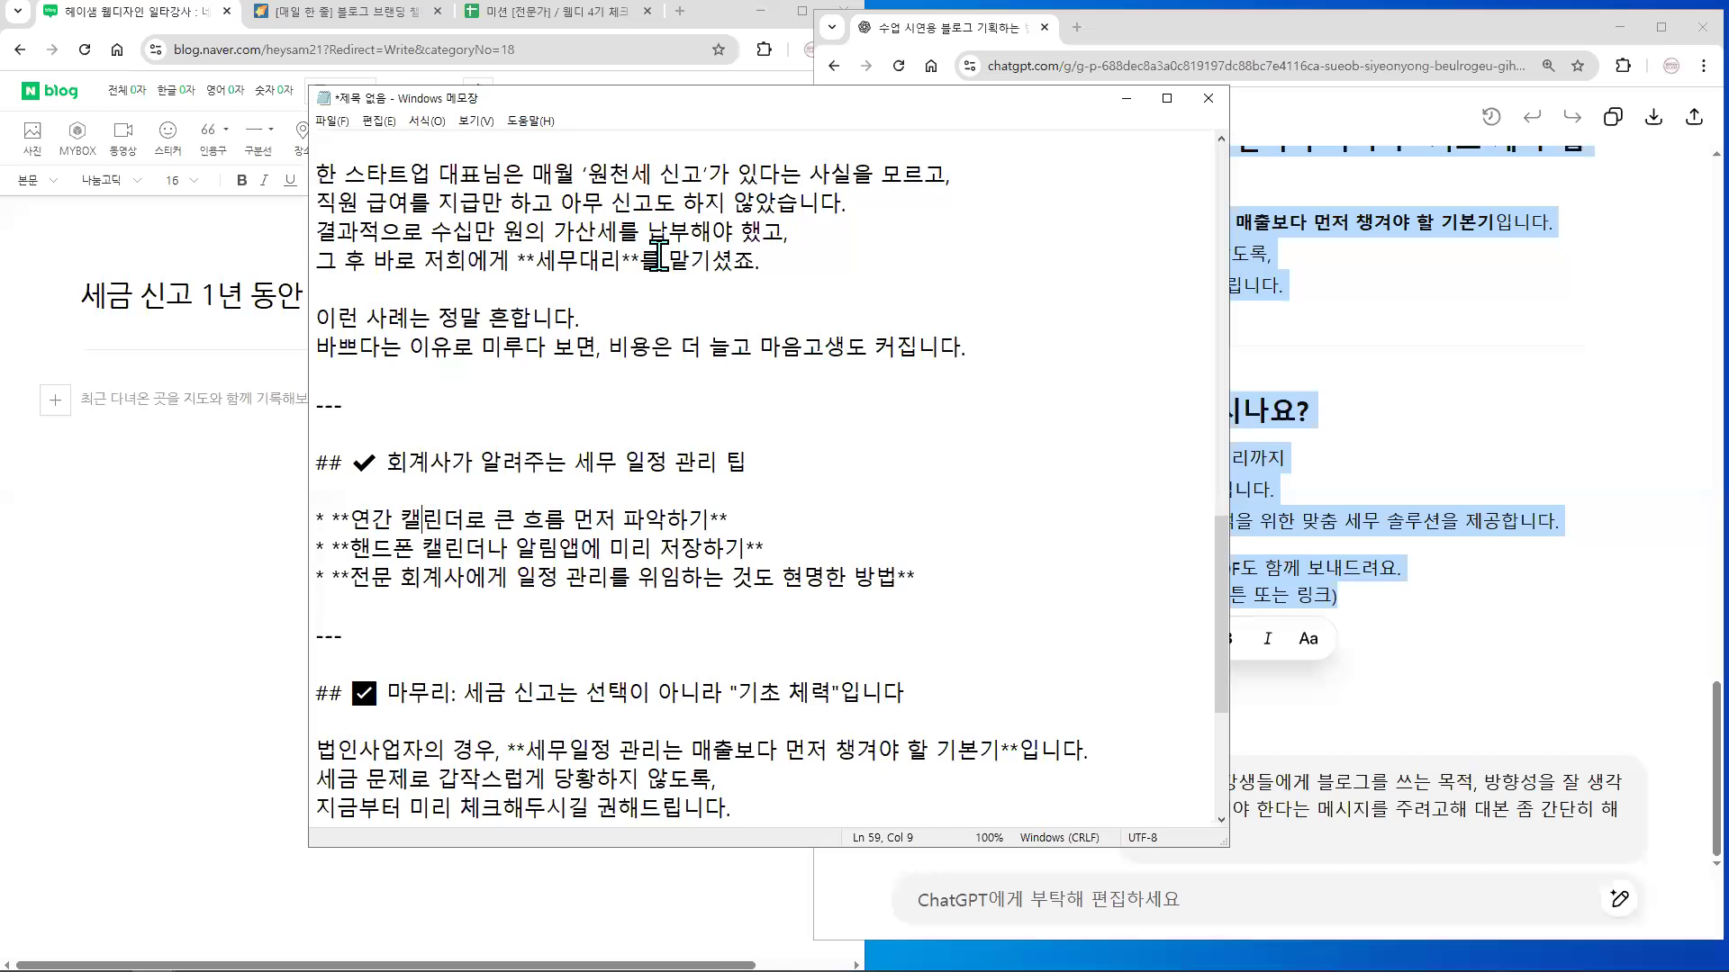
pyautogui.hotkey('ctrl', 'a')
pyautogui.hotkey('ctrl', 'x')
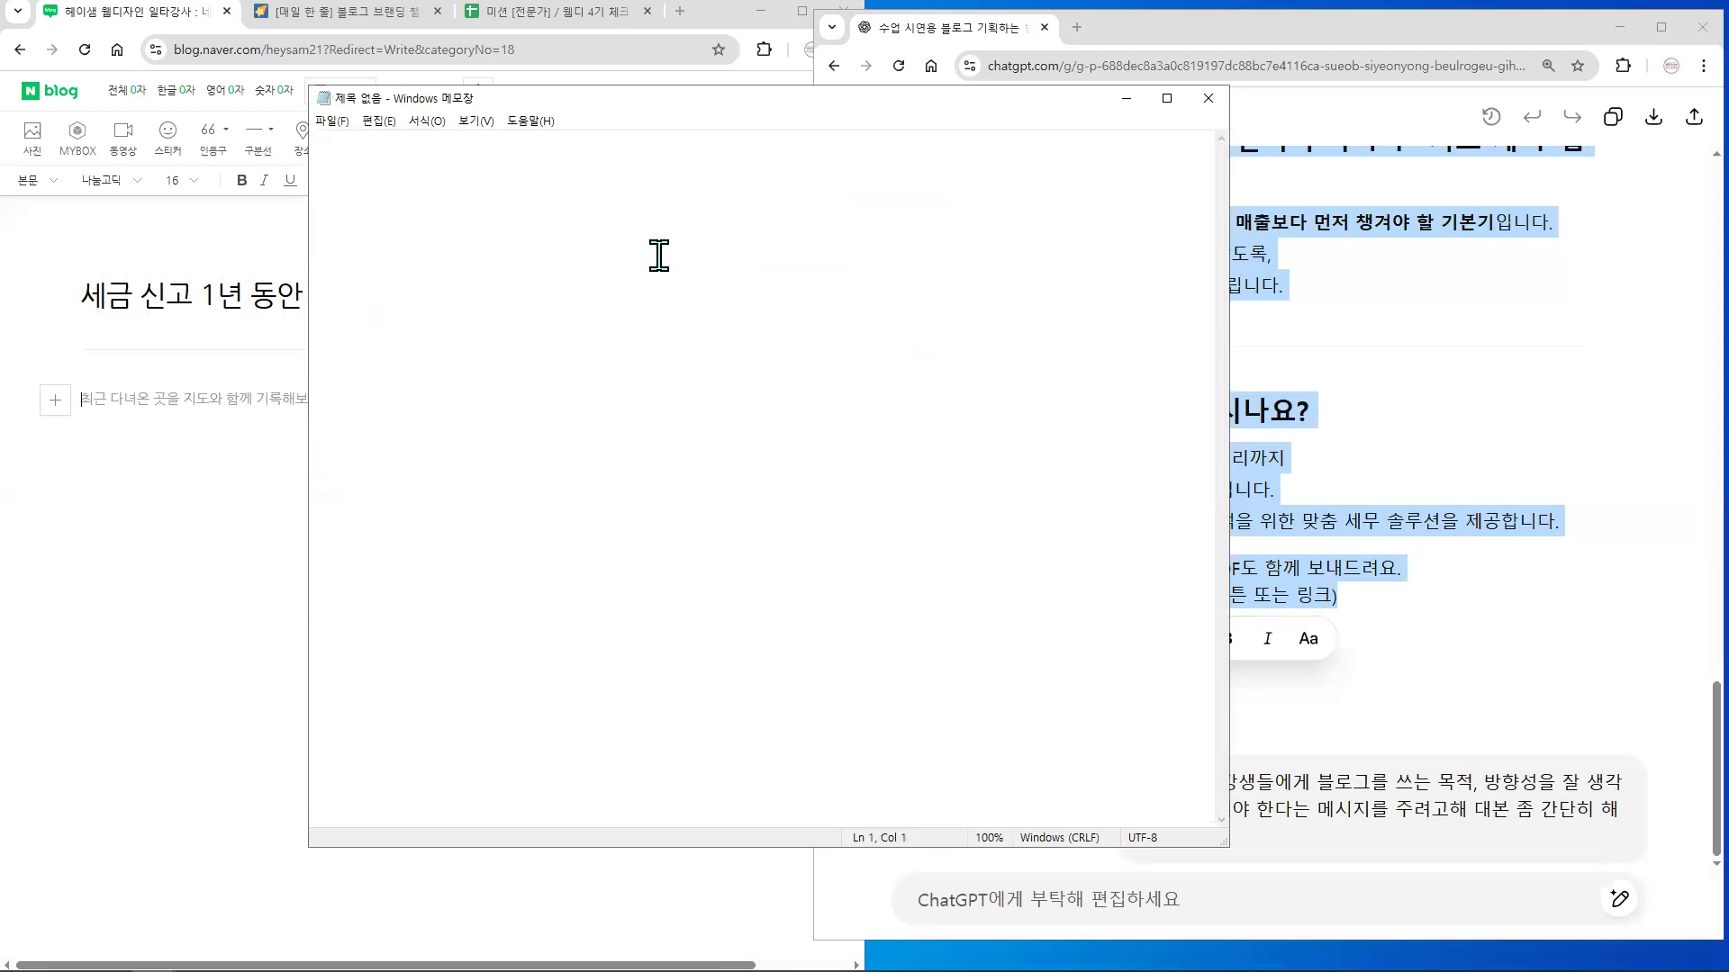
pyautogui.hotkey('ctrl', 'v')
pyautogui.scroll(8, 658, 450)
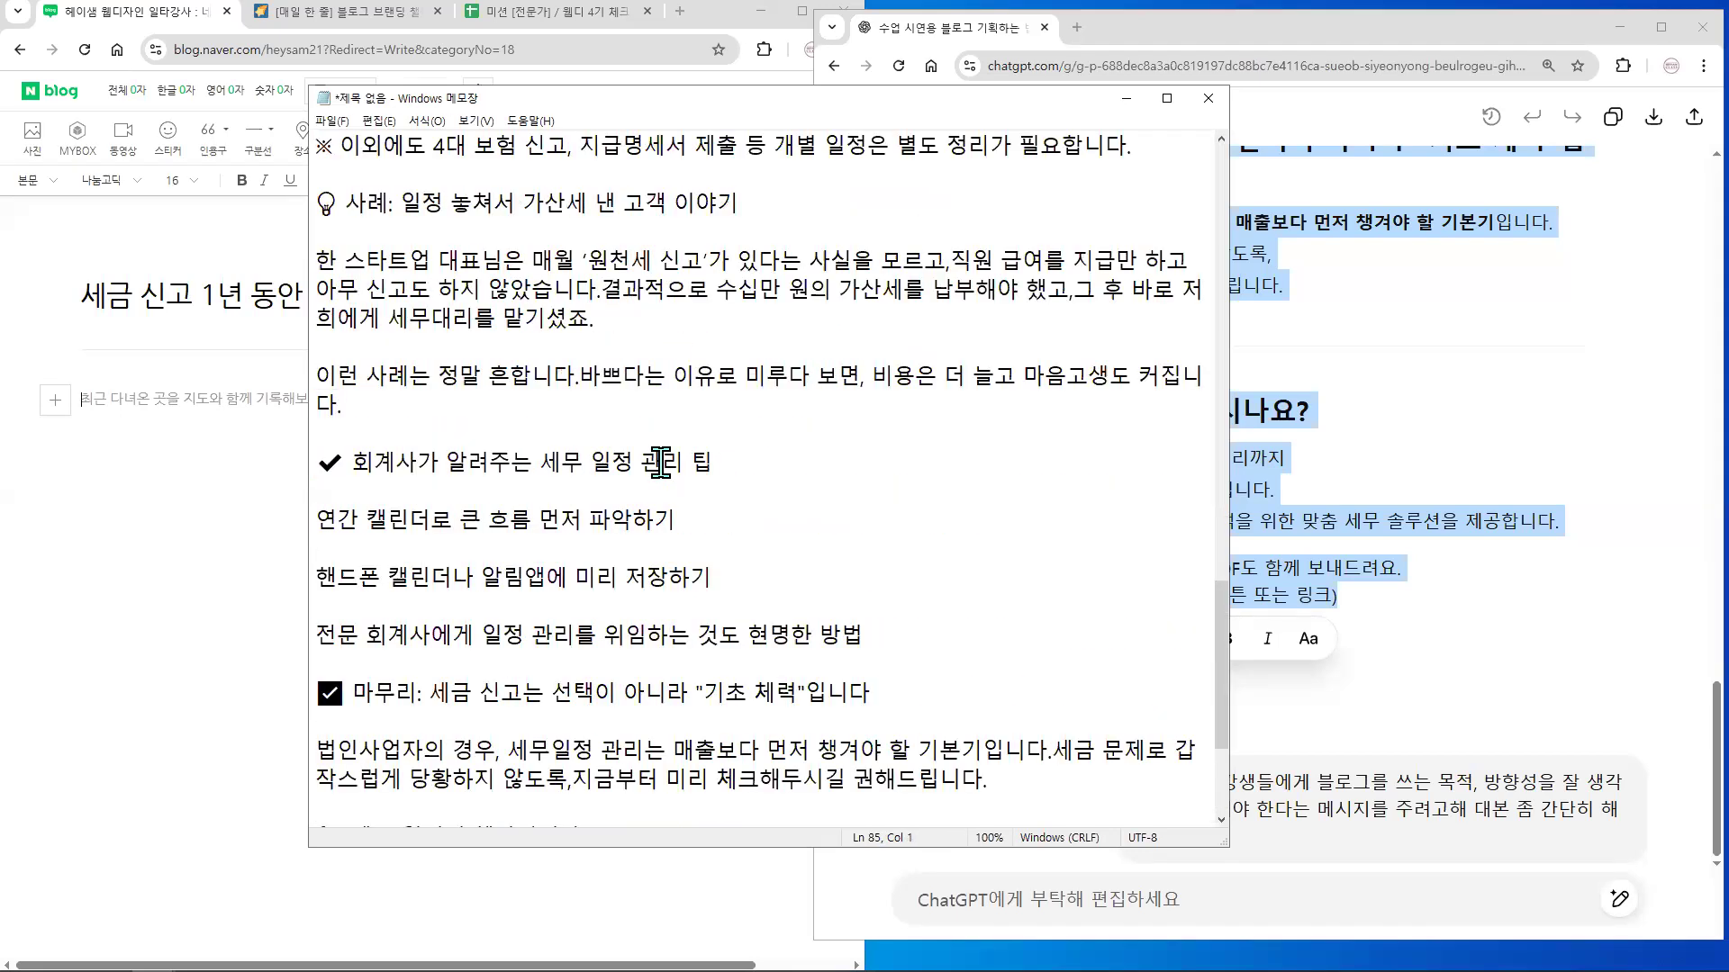
pyautogui.scroll(3, 657, 451)
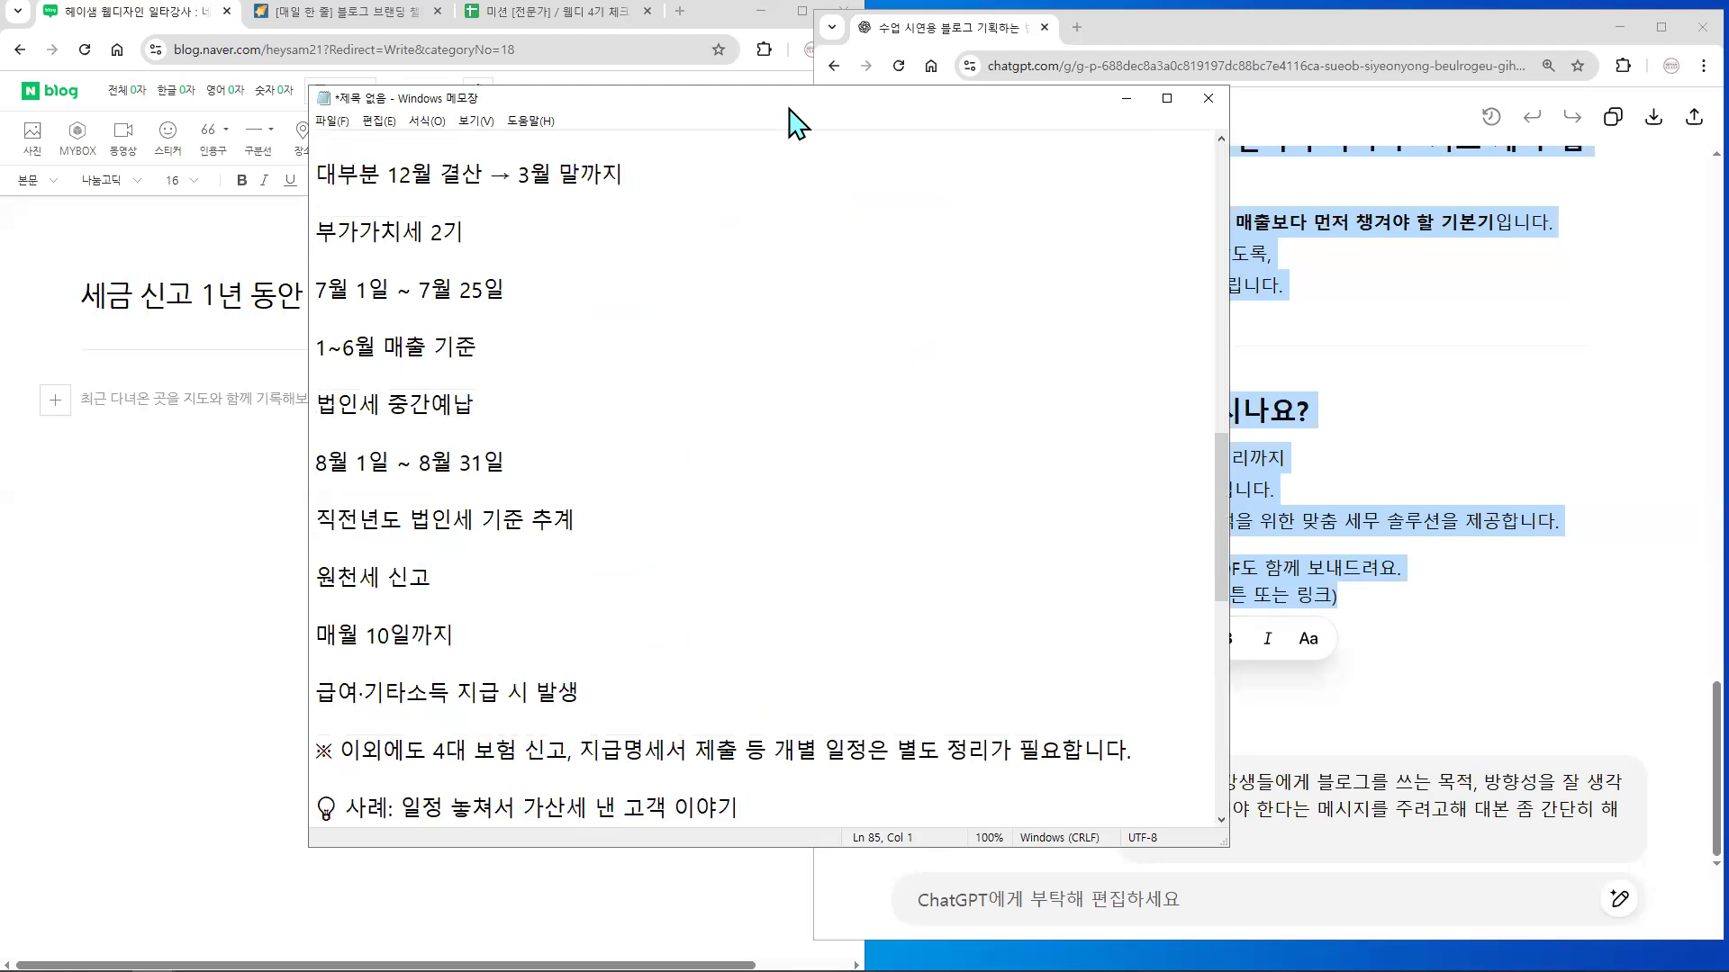
# - Minimize the ChatGPT window, place Notepad beside the blog editor, enlarge it downward and show the beginning of the draft
pyautogui.moveTo(795, 121); pyautogui.dragTo(1206, 212)
pyautogui.click(1489, 35)
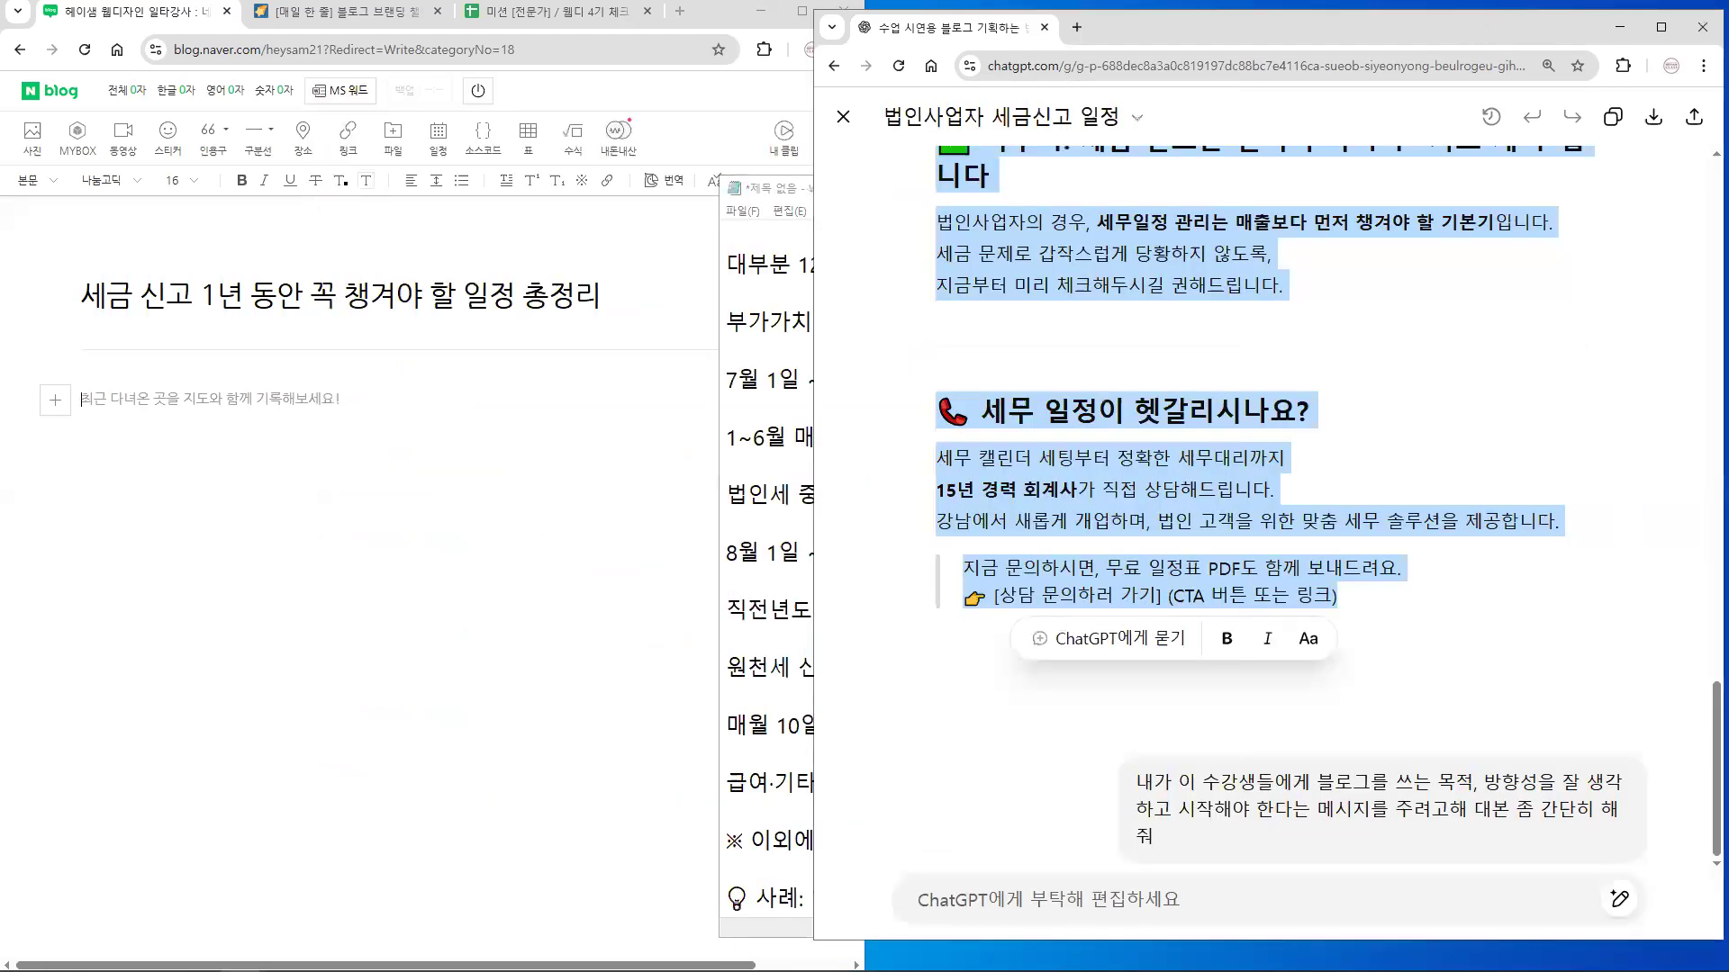
pyautogui.click(1619, 27)
pyautogui.moveTo(1278, 189); pyautogui.dragTo(1432, 60)
pyautogui.scroll(3, 1232, 414)
pyautogui.scroll(6, 1232, 414)
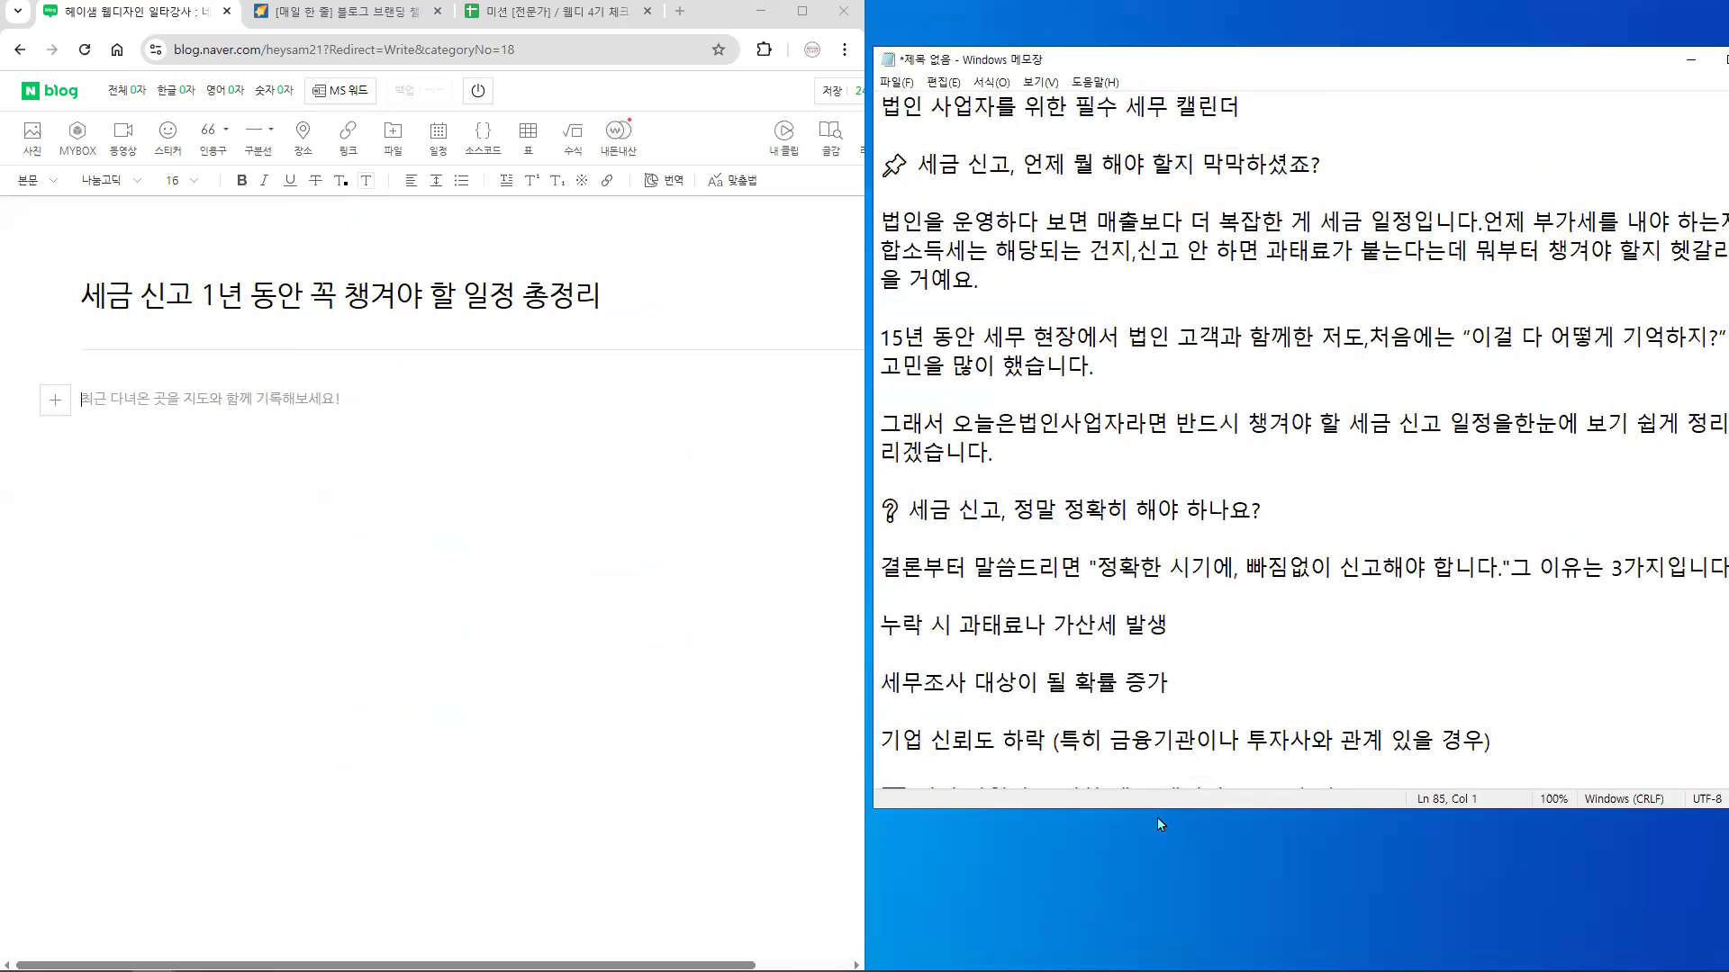
pyautogui.moveTo(1153, 814); pyautogui.dragTo(1150, 919)
pyautogui.click(1031, 467)
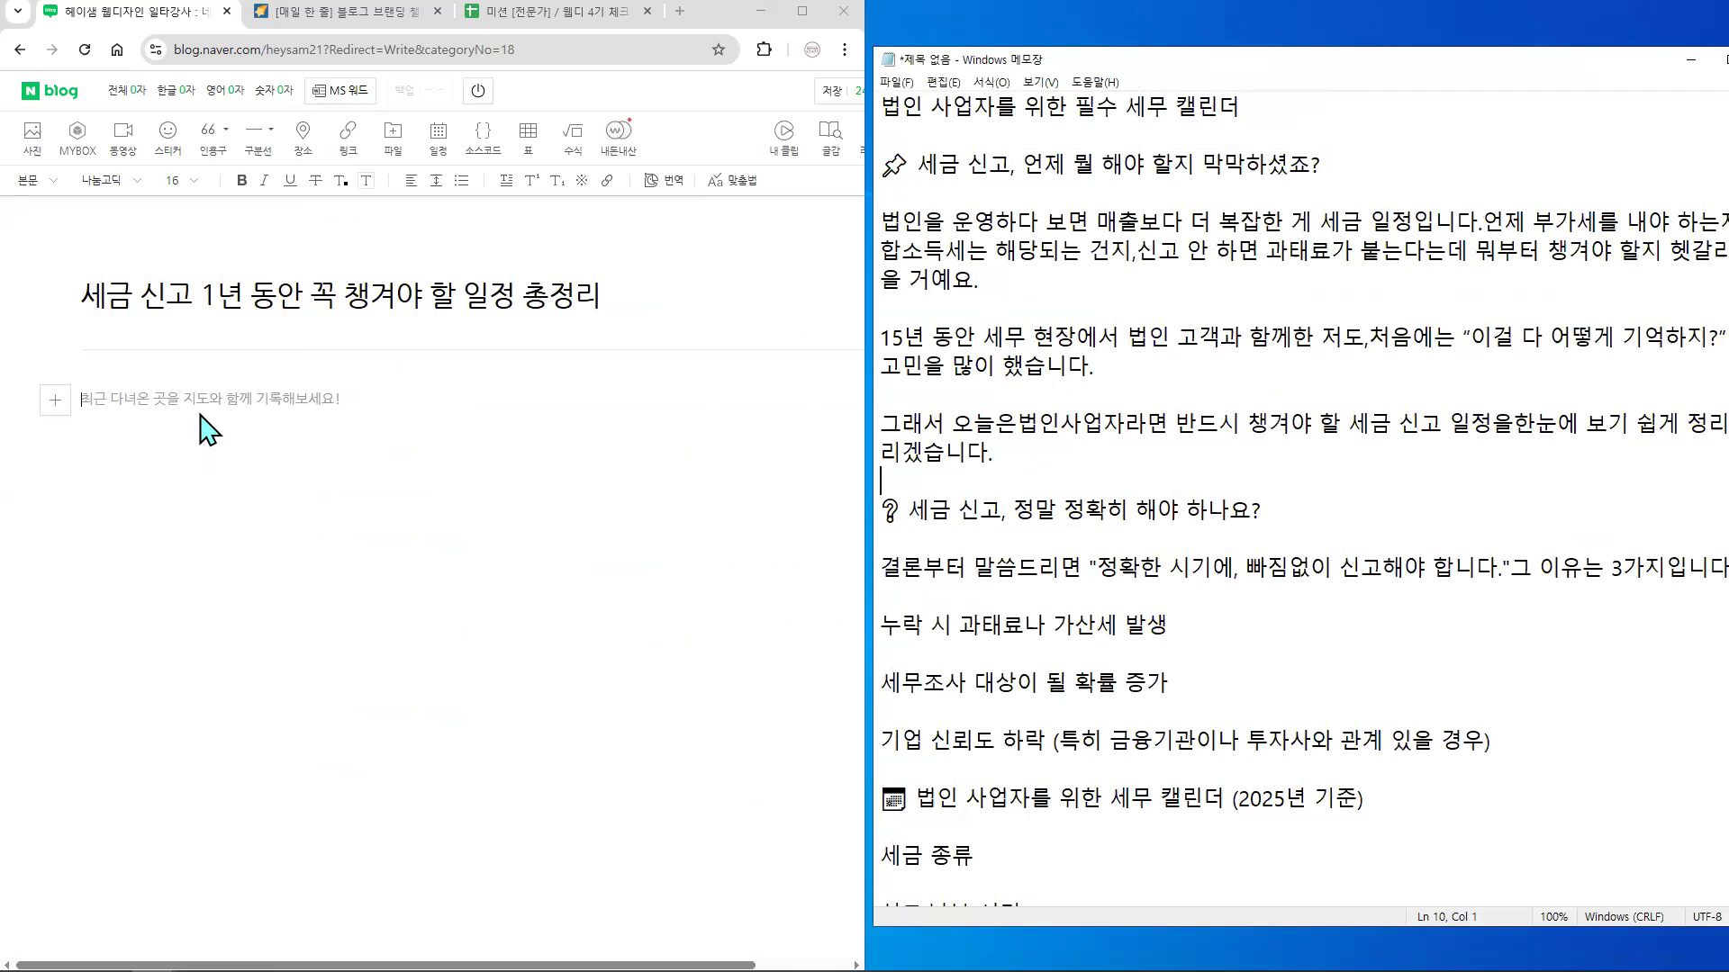
# - Write "법인을 운영하다보면" as the first line of the post body, following the draft in Notepad
pyautogui.click(217, 447)
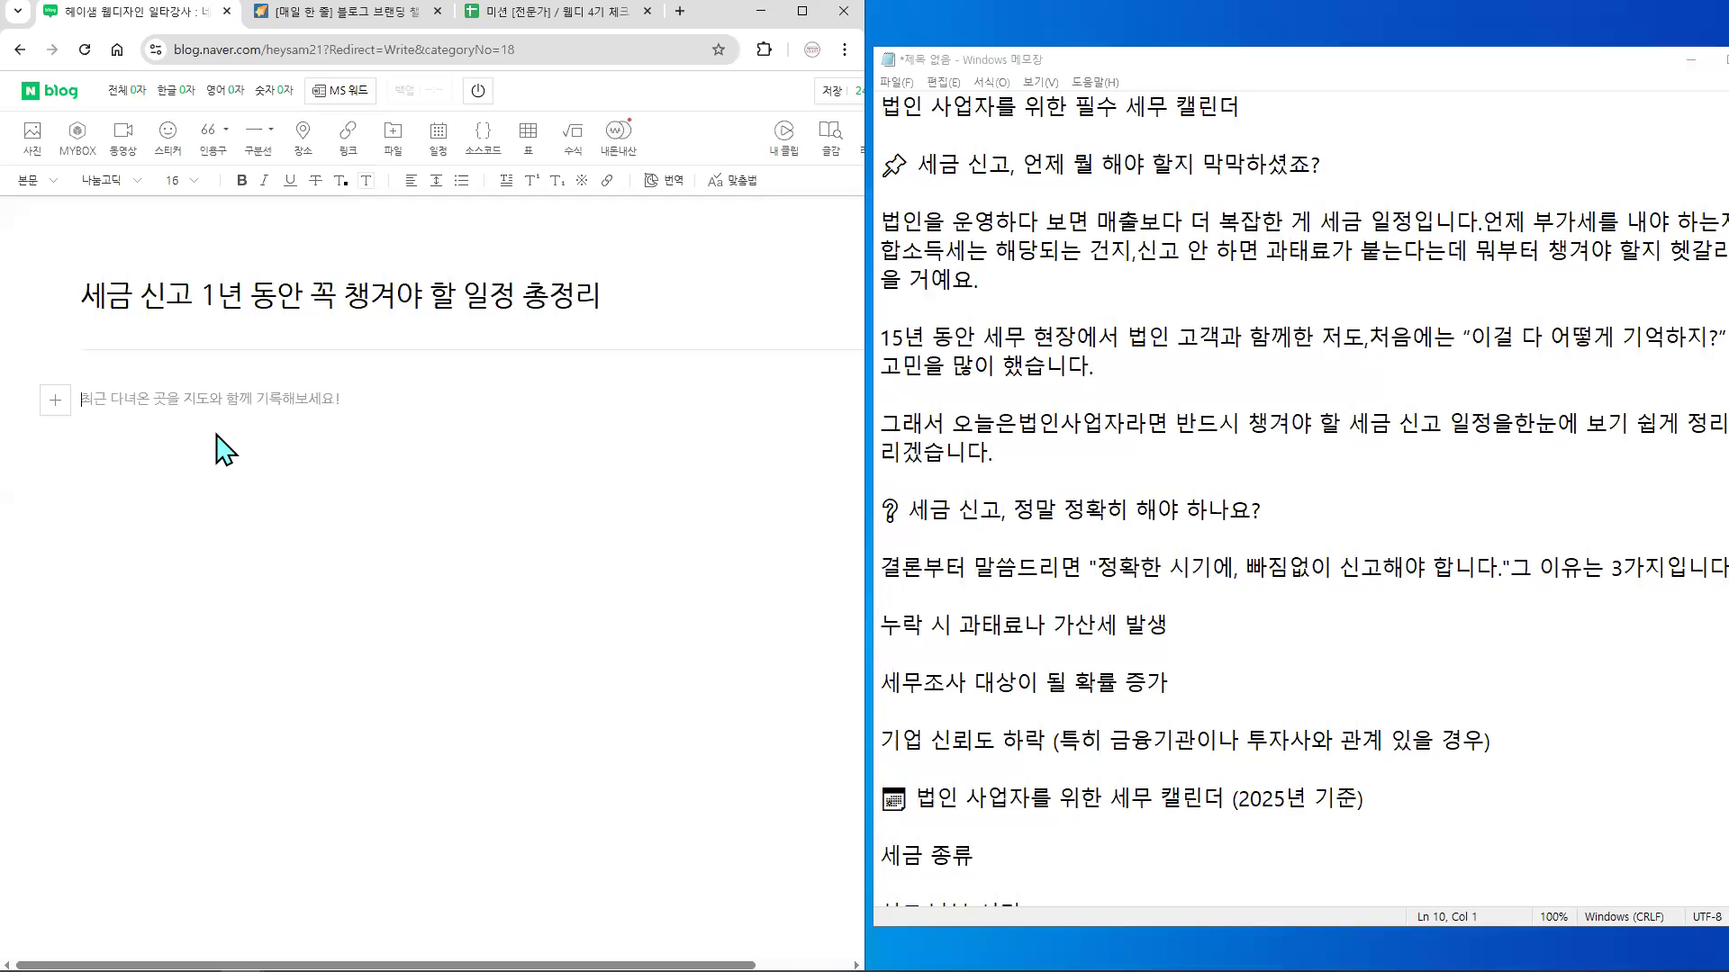
pyautogui.write('베')
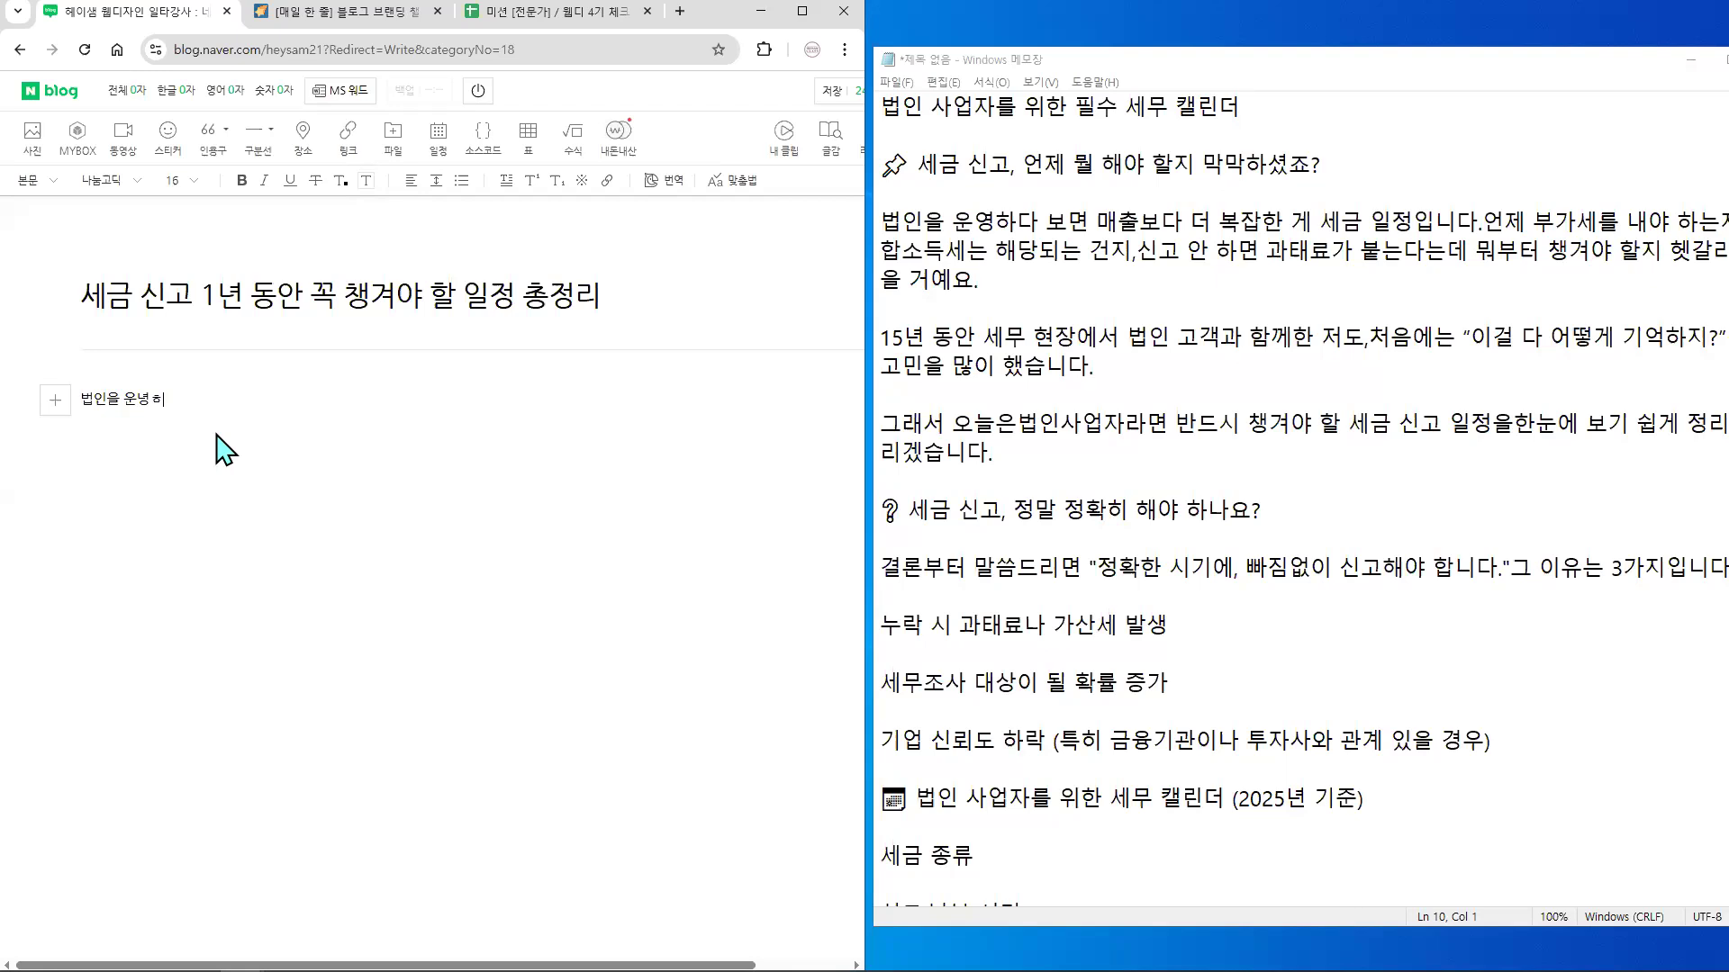
pyautogui.write('인을 운영하다보면')
pyautogui.click(1485, 218)
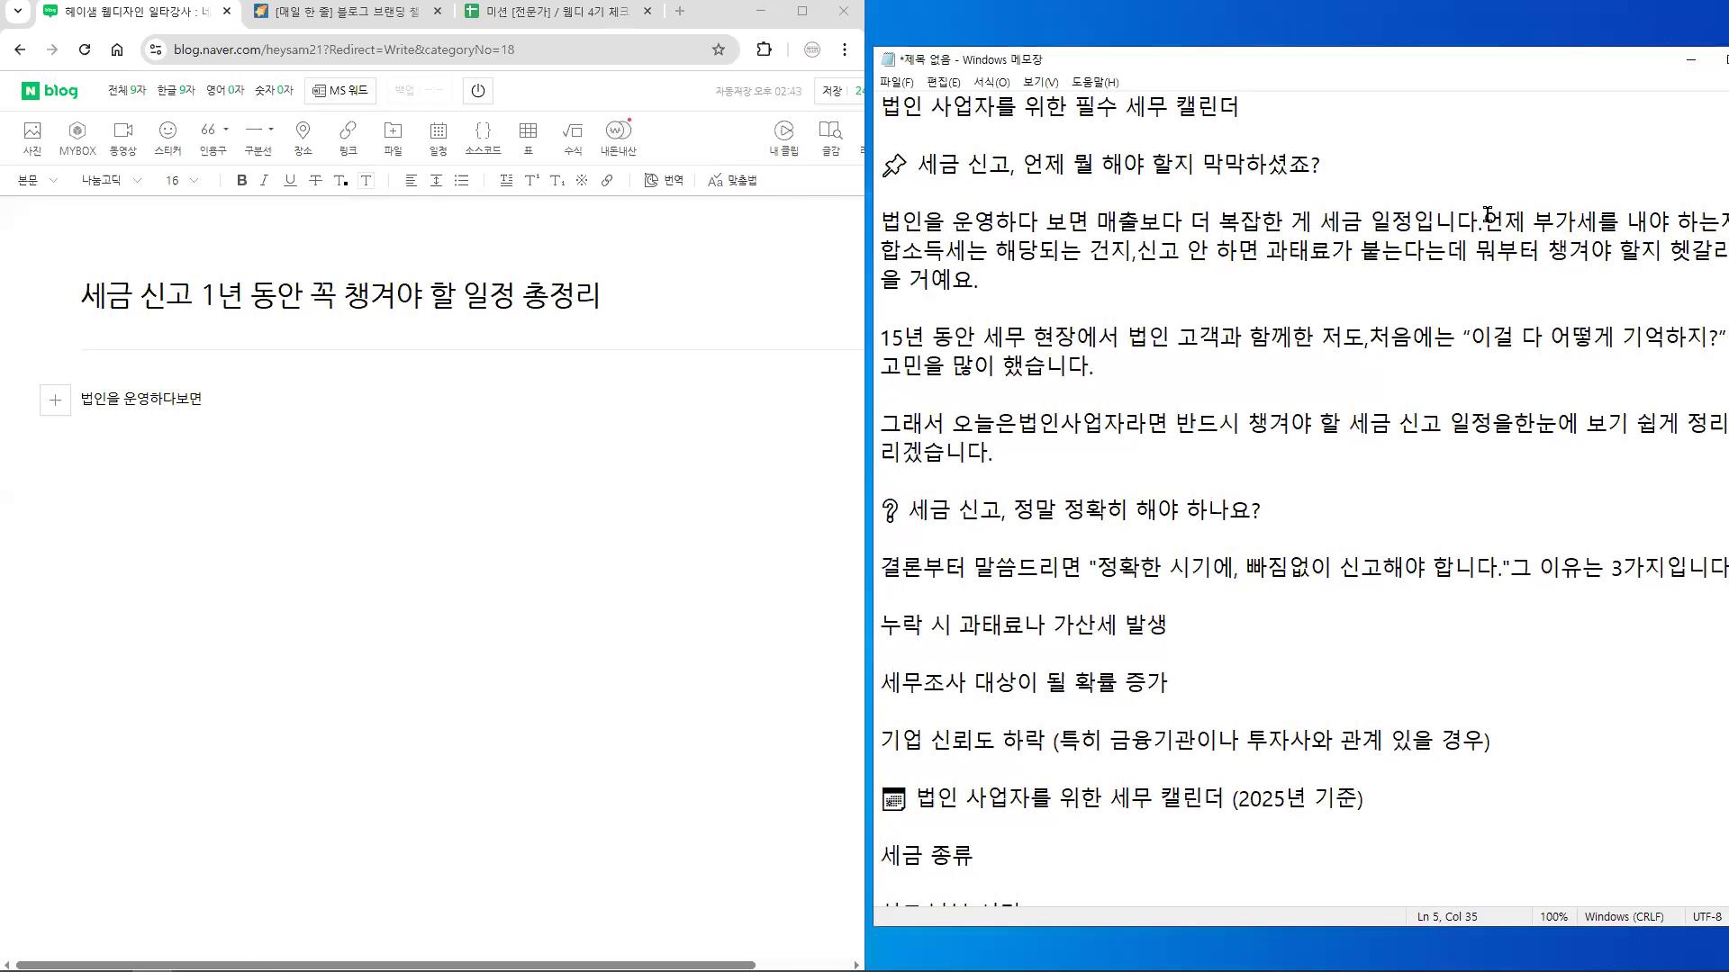
# - Copy the "15년 동안" and "그래서 오늘은" paragraphs from Notepad below the first body line and remove the blank line between them
pyautogui.moveTo(881, 337); pyautogui.dragTo(1125, 367)
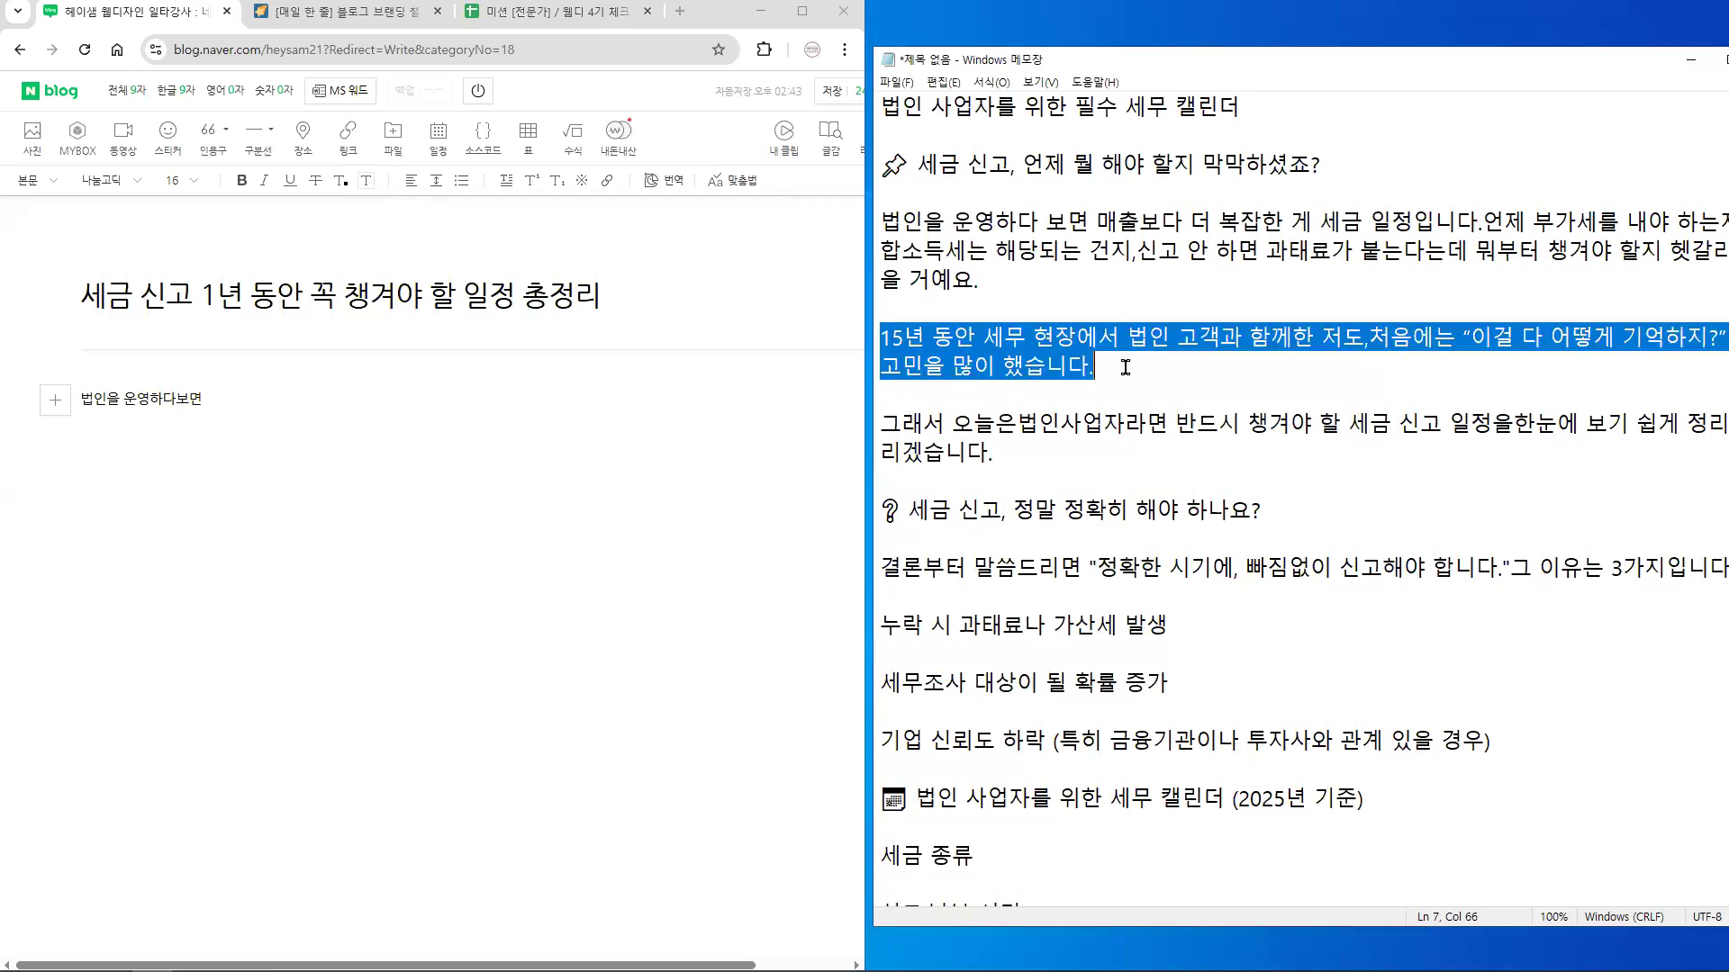
pyautogui.keyDown('shift'); pyautogui.click(1156, 442); pyautogui.keyUp('shift')
pyautogui.click(236, 442)
pyautogui.press('Return')
pyautogui.press('Return')
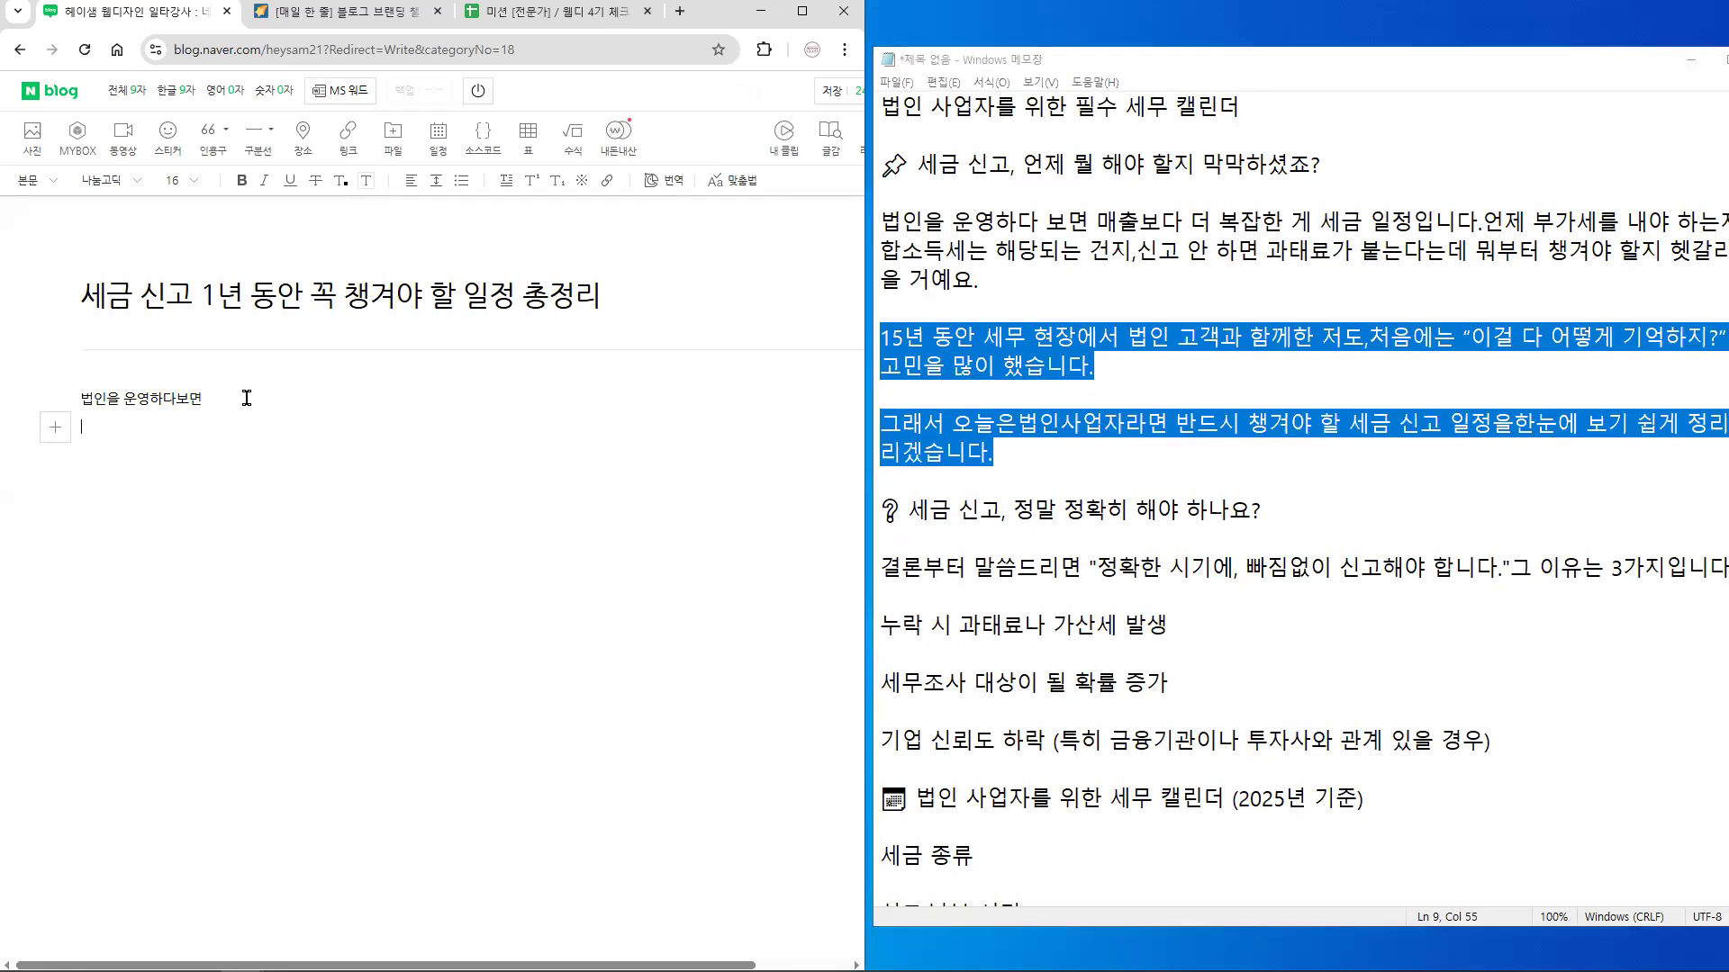
pyautogui.hotkey('ctrl', 'v')
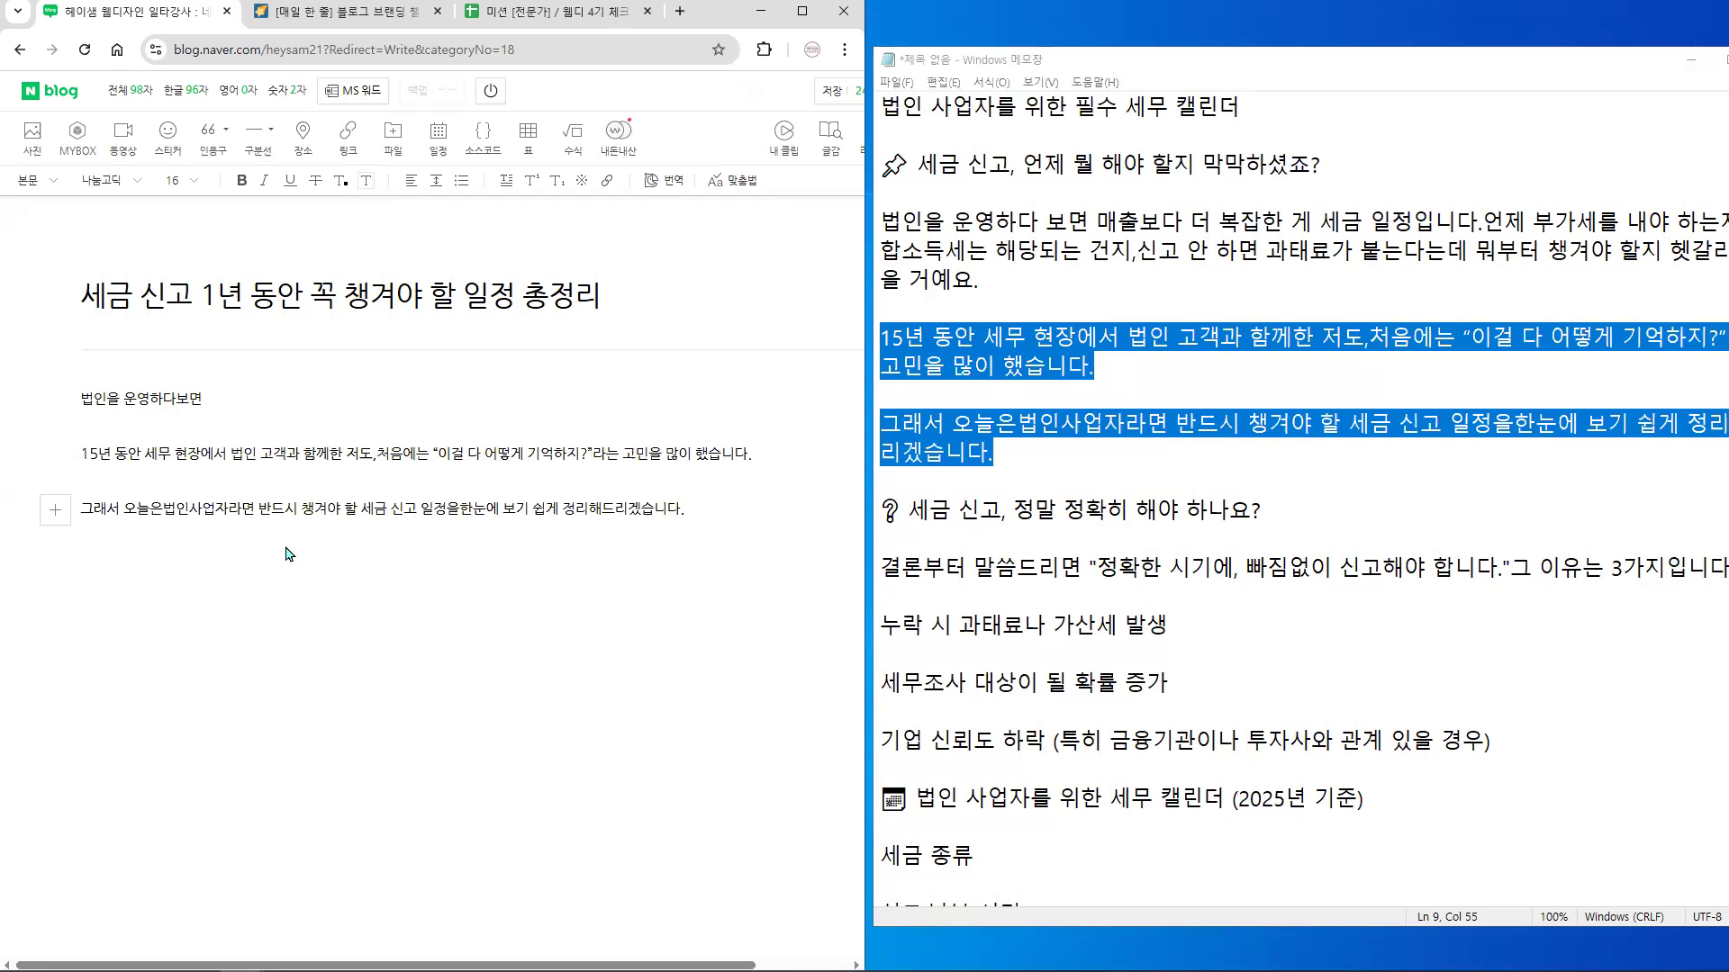
pyautogui.click(777, 454)
pyautogui.press('Delete')
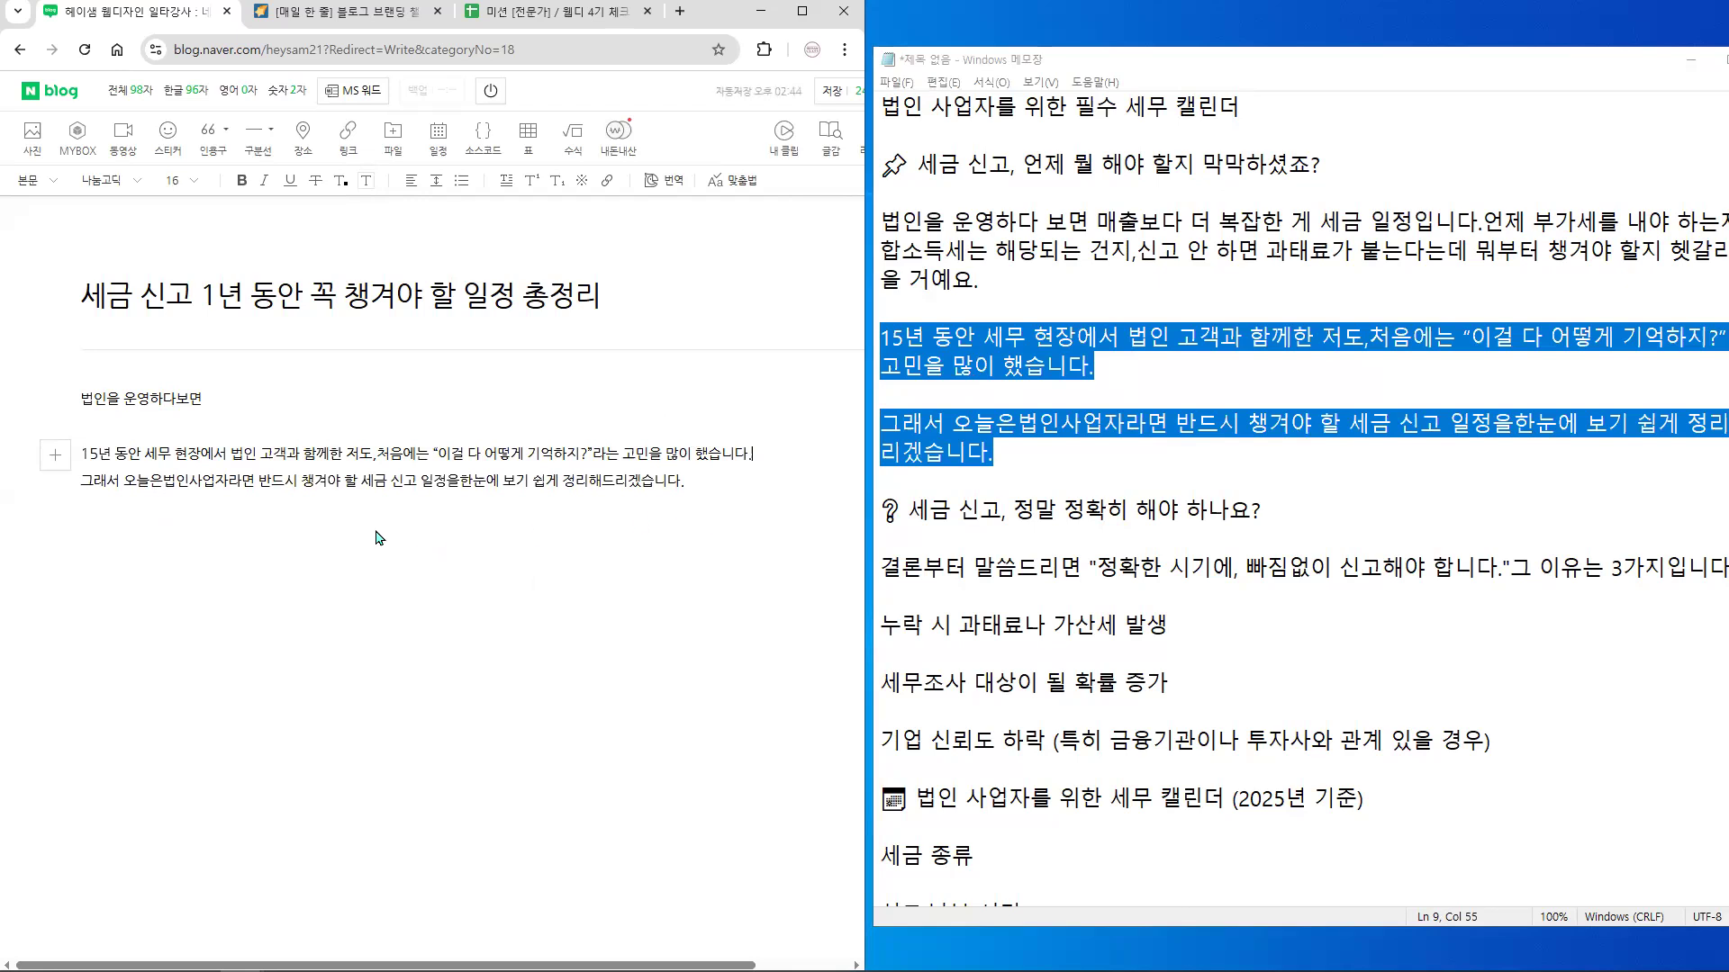
# - Maximize the blog editor window, preview the post at mobile width, and set the editor to tablet width
pyautogui.click(801, 11)
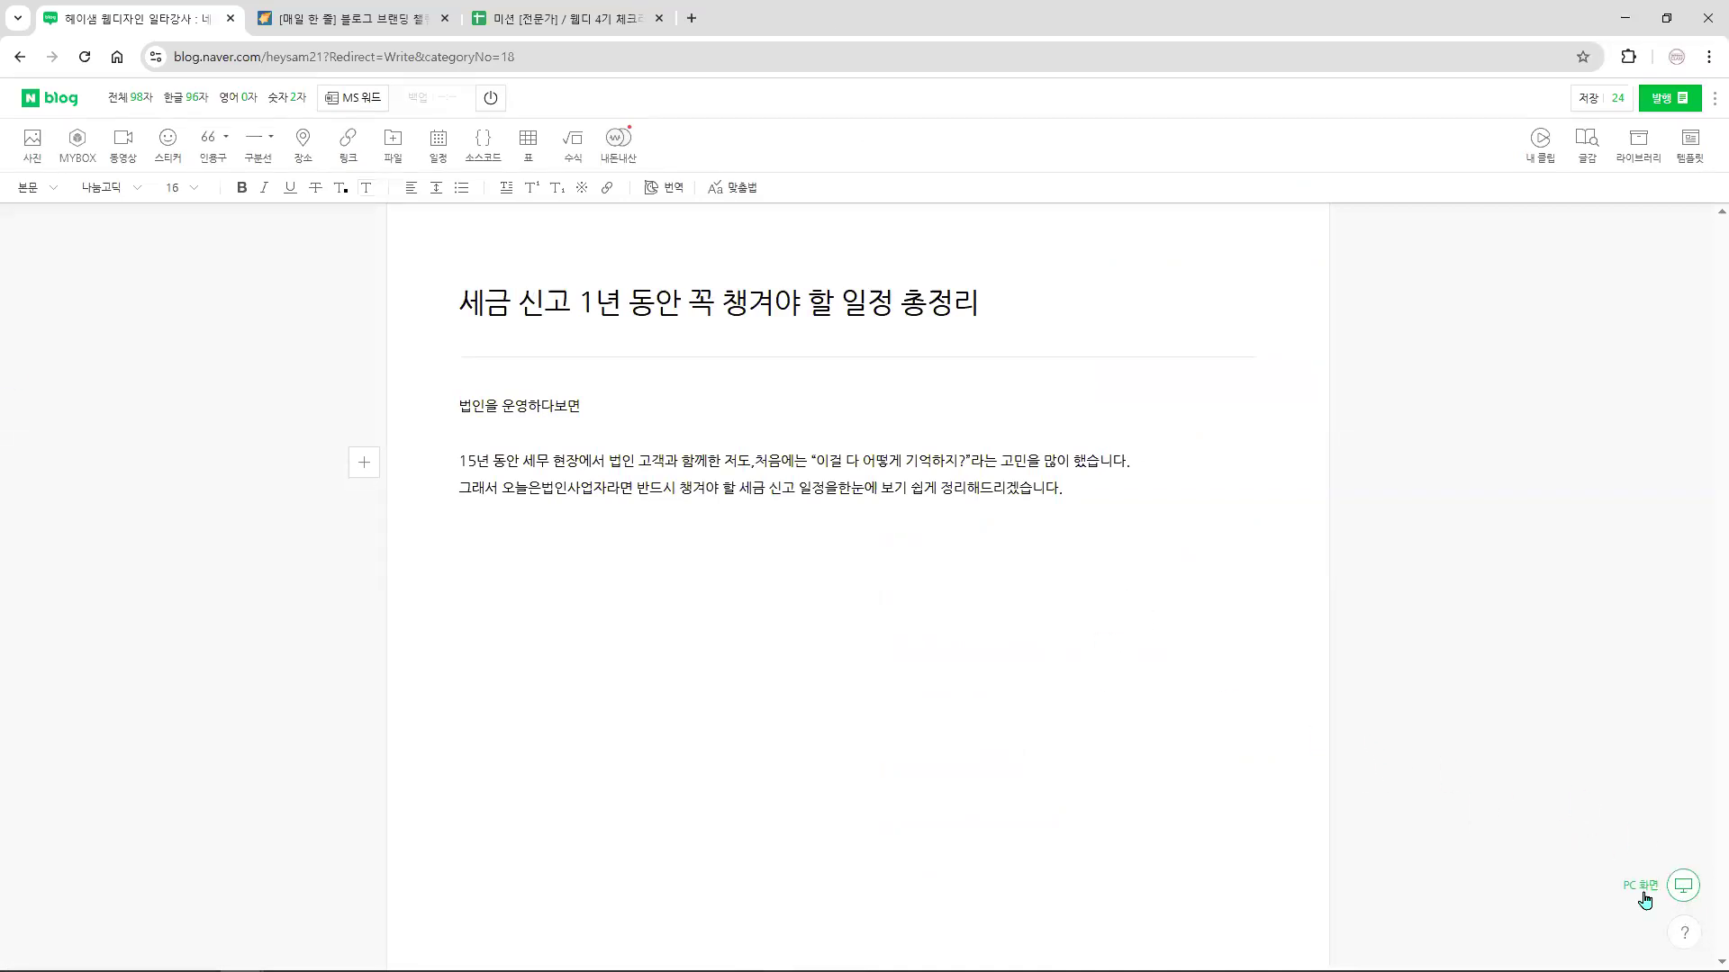
pyautogui.click(1682, 887)
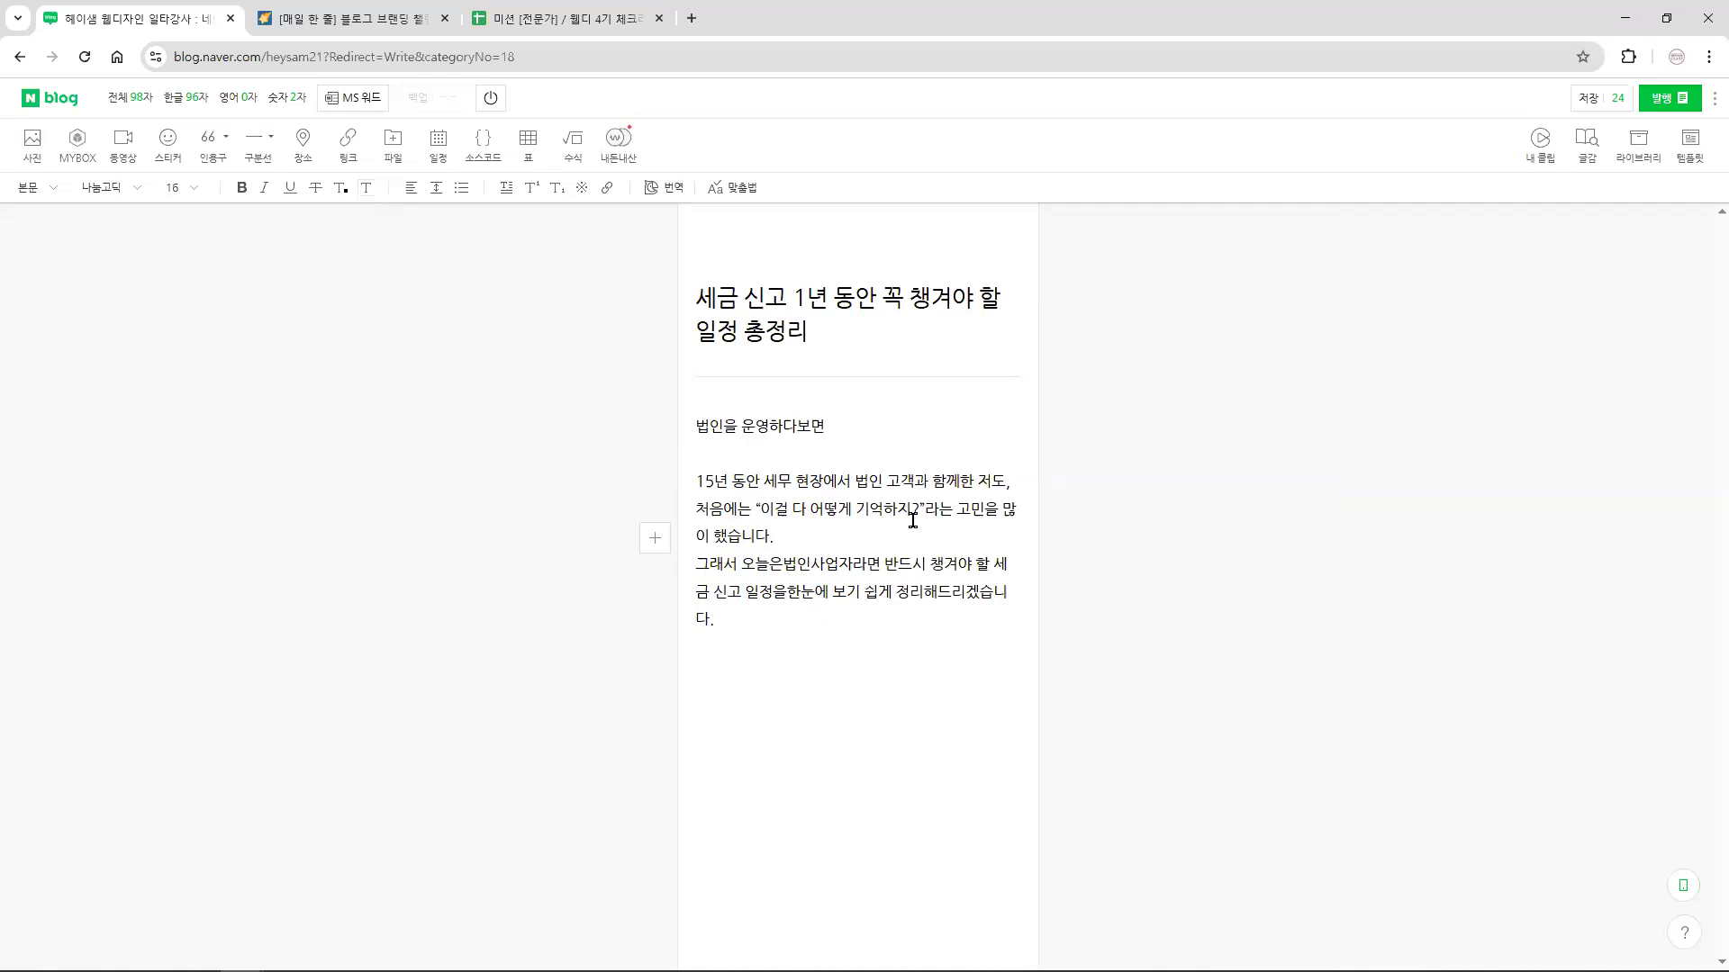
pyautogui.click(1683, 900)
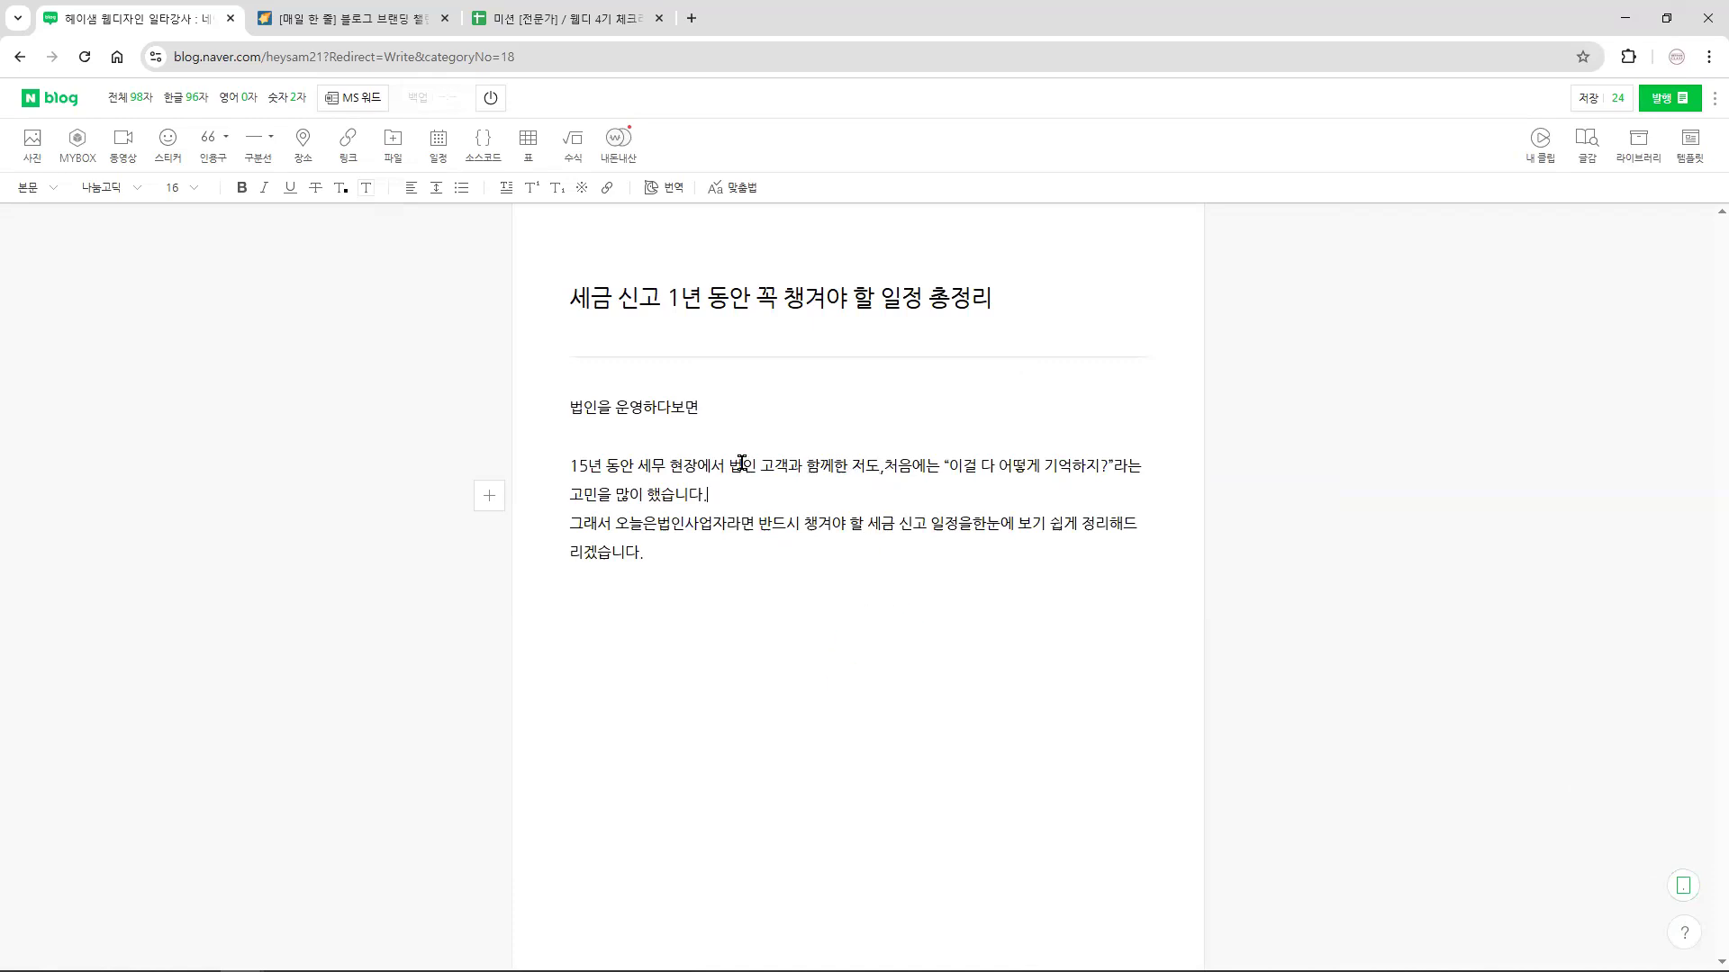
# - Break the body text into shorter lines after "함께한 저도," and after "세금 신고 일정을"
pyautogui.click(881, 465)
pyautogui.write(',')
pyautogui.press('Return')
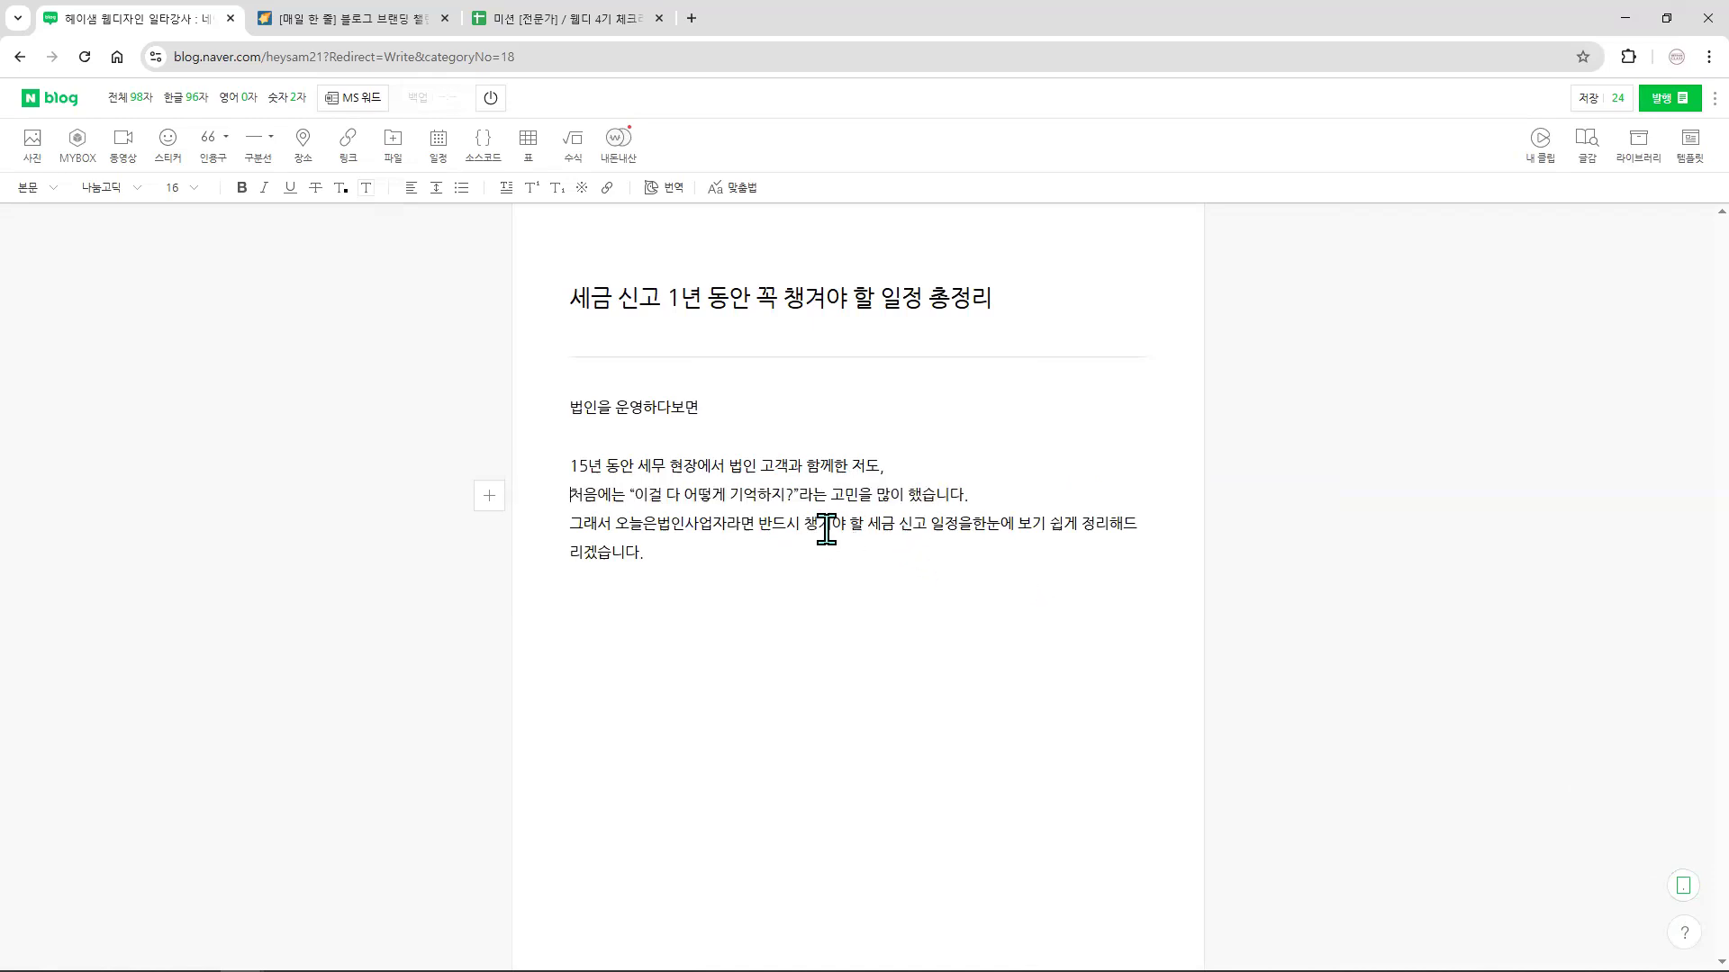
pyautogui.click(972, 525)
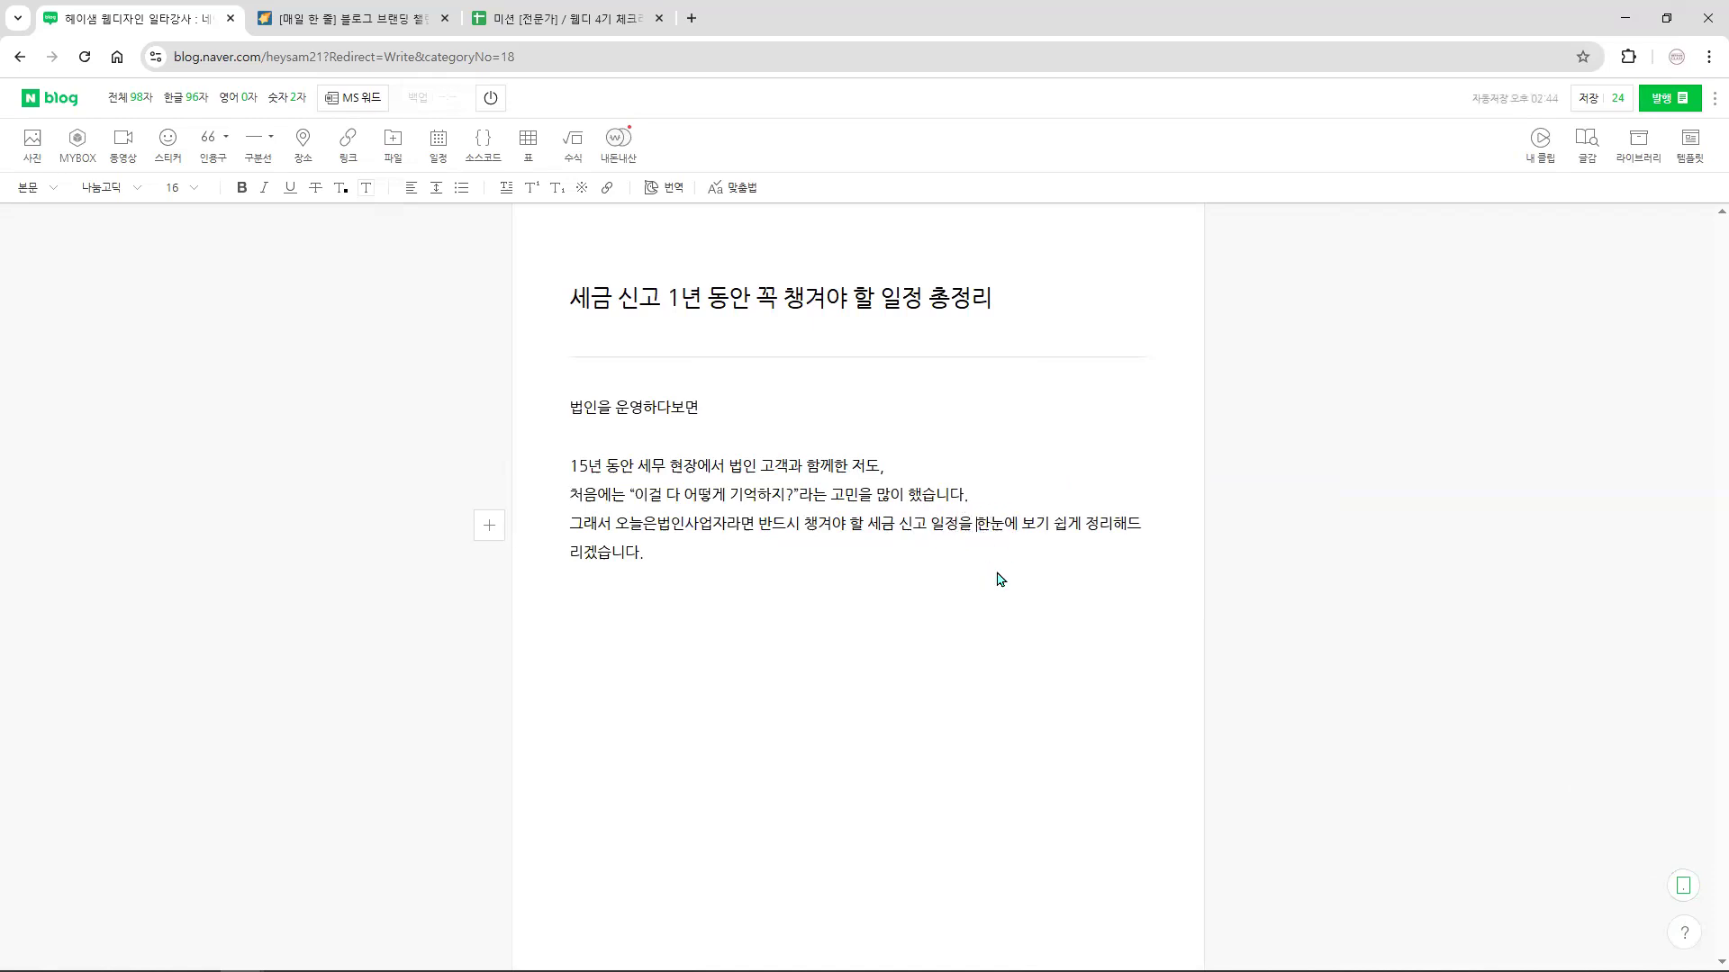
pyautogui.press('Return')
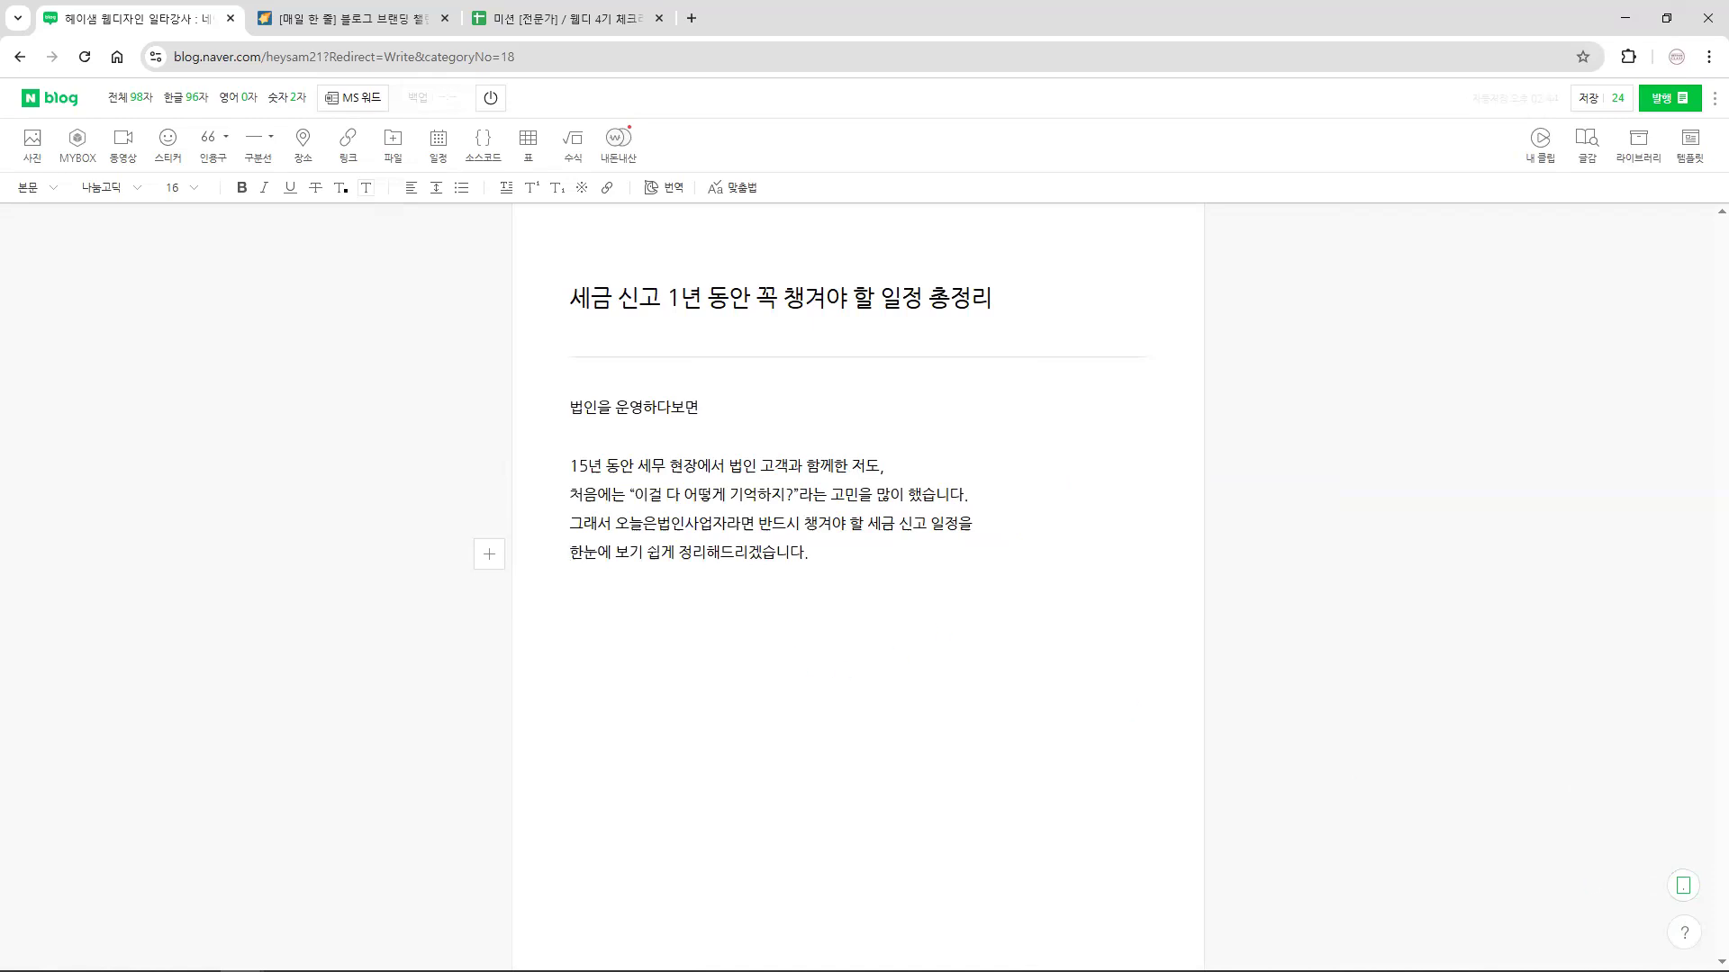
# - Check the new line breaks at PC and mobile widths and return the editor to tablet width
pyautogui.click(1683, 886)
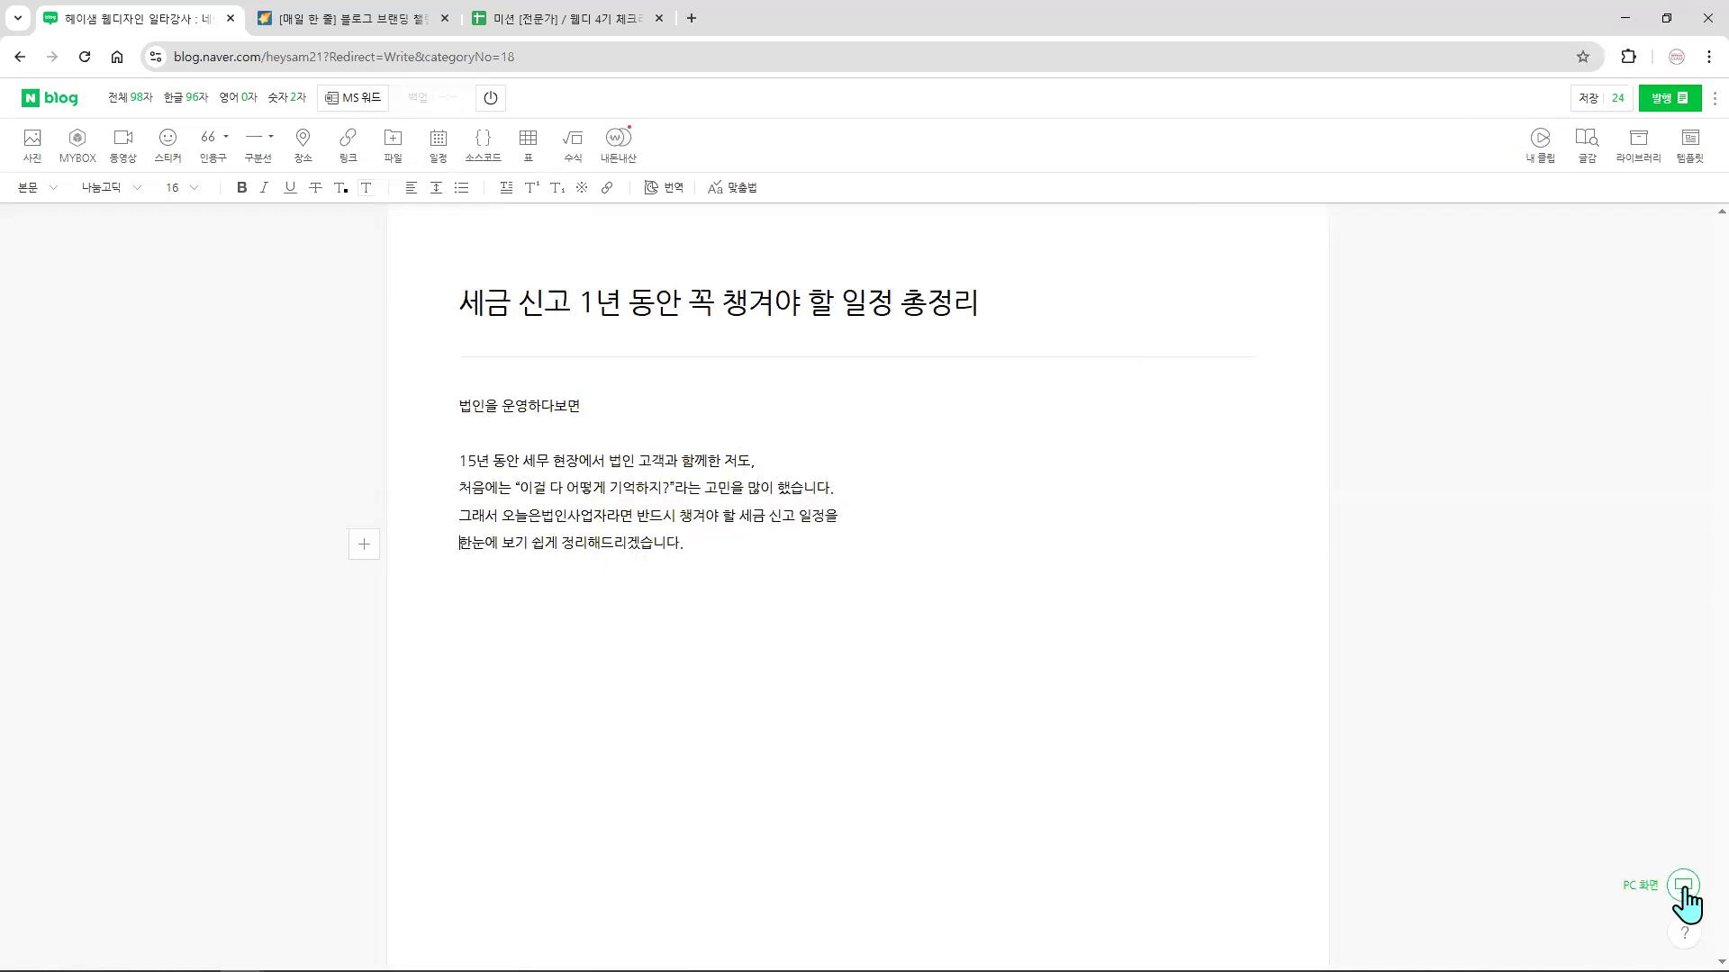
pyautogui.click(1680, 892)
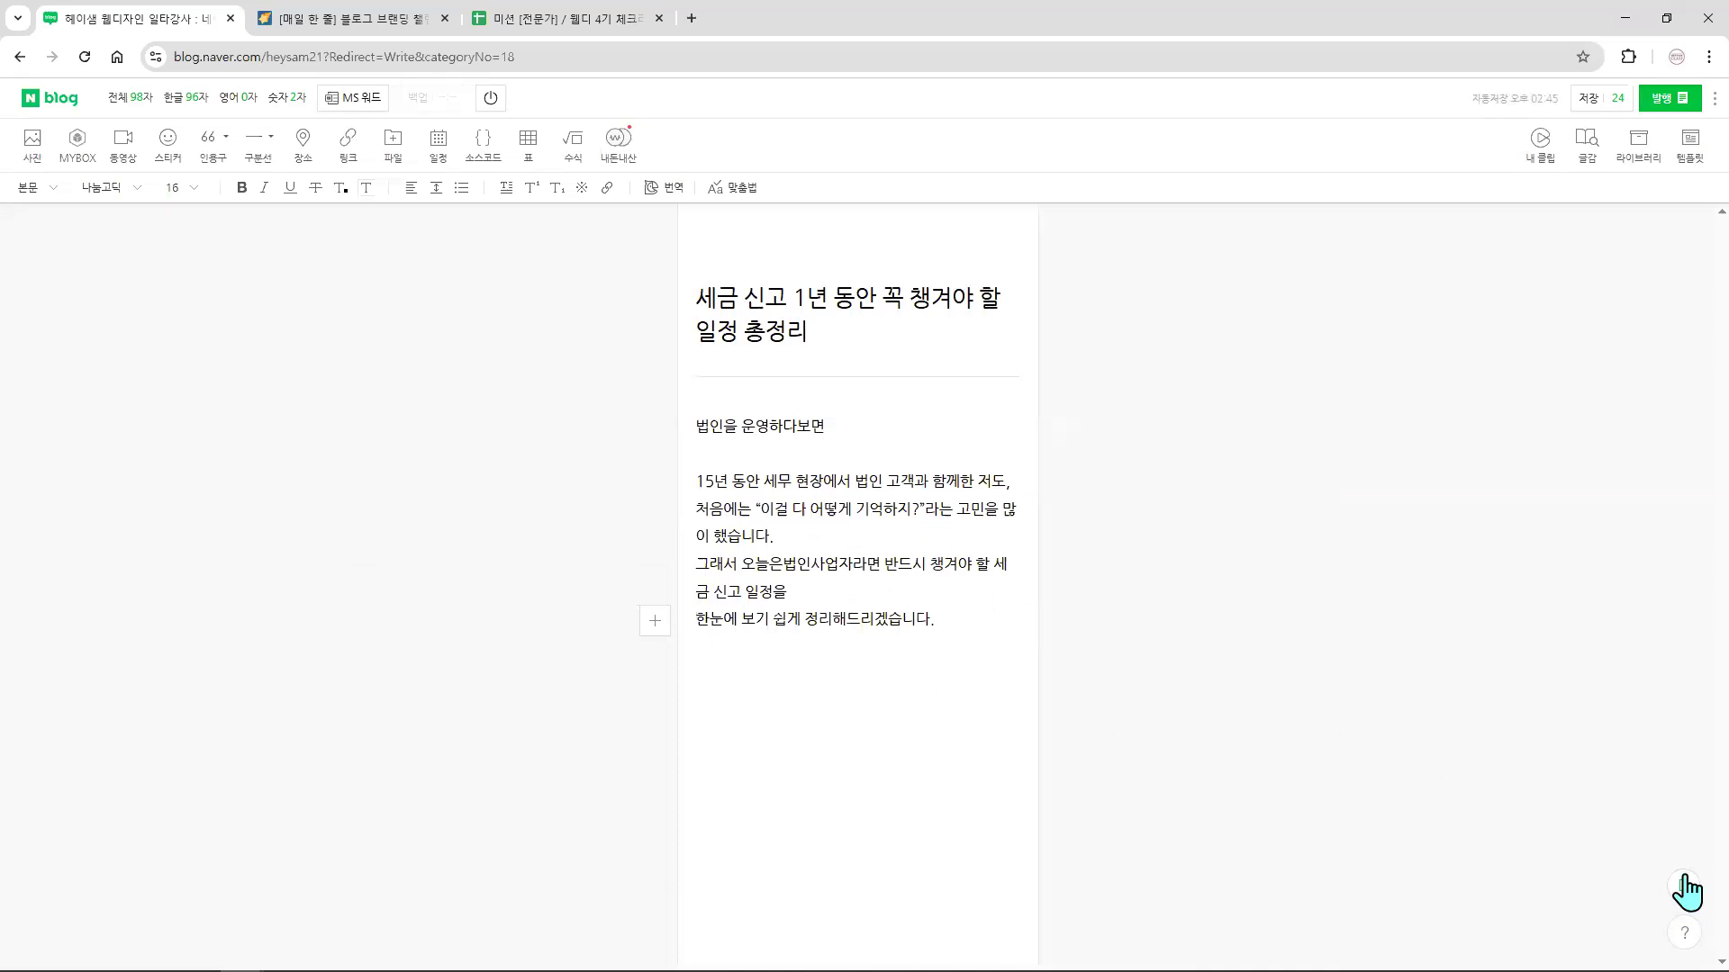
pyautogui.click(1683, 882)
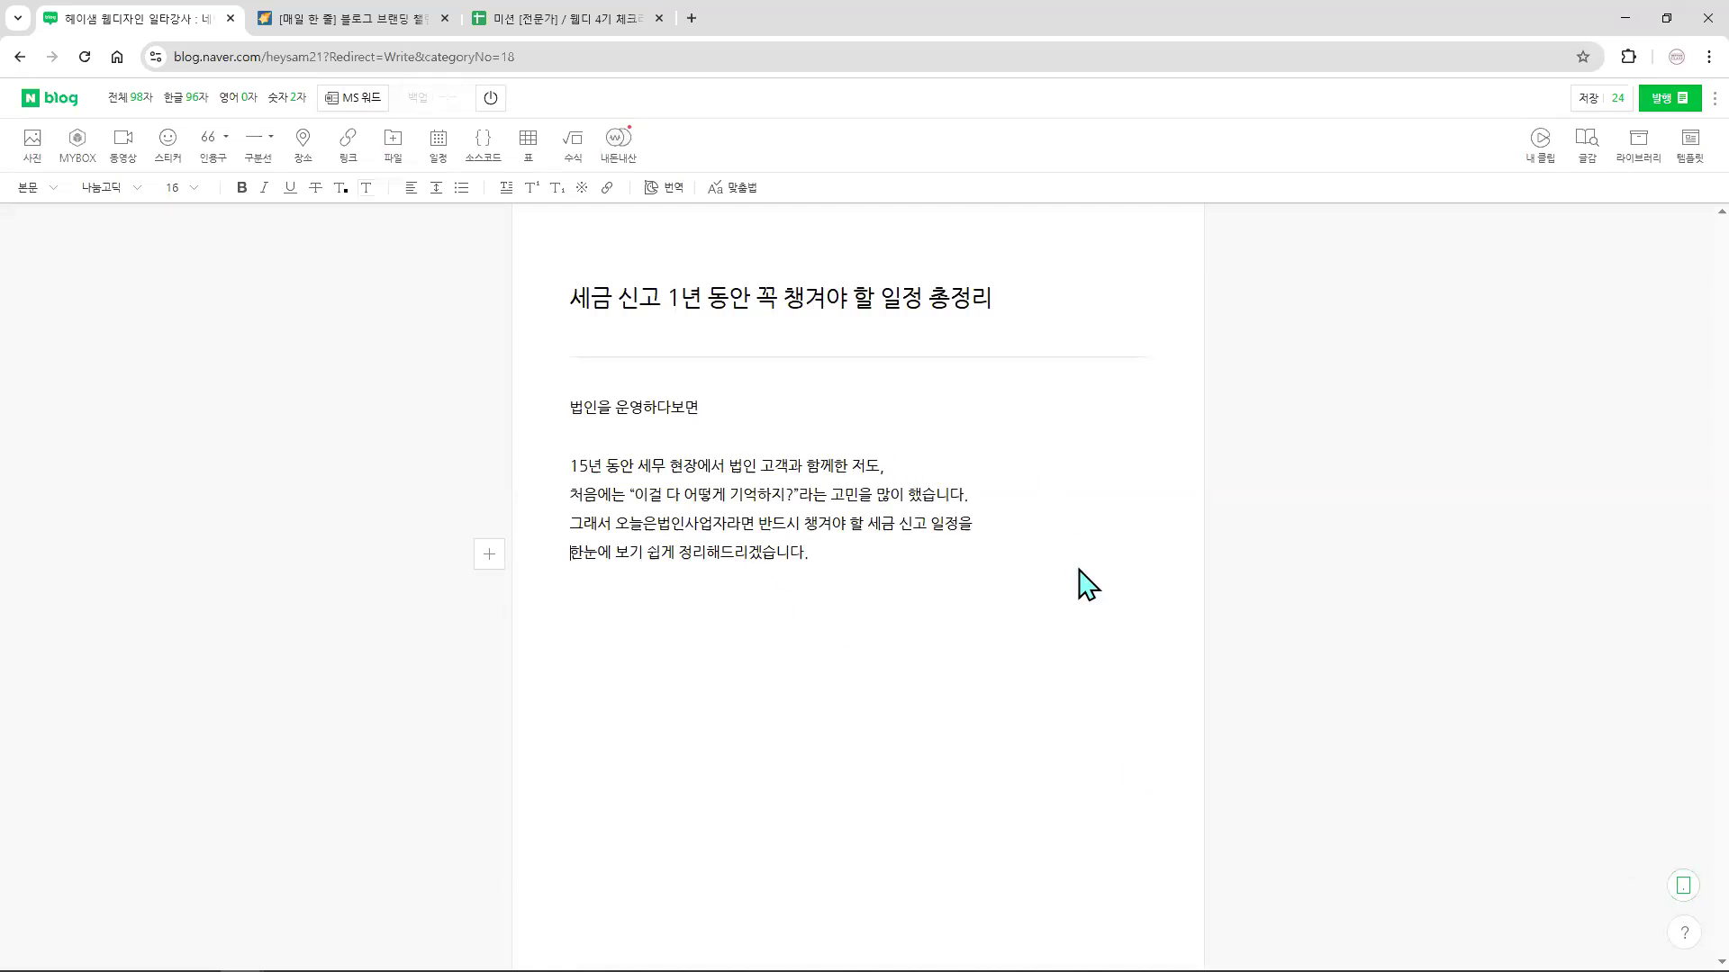
# - Add line breaks after "이걸 다 어떻게 기억하지?"라는 and after "그래서 오늘은법인사업자라면"
pyautogui.click(832, 494)
pyautogui.press('Return')
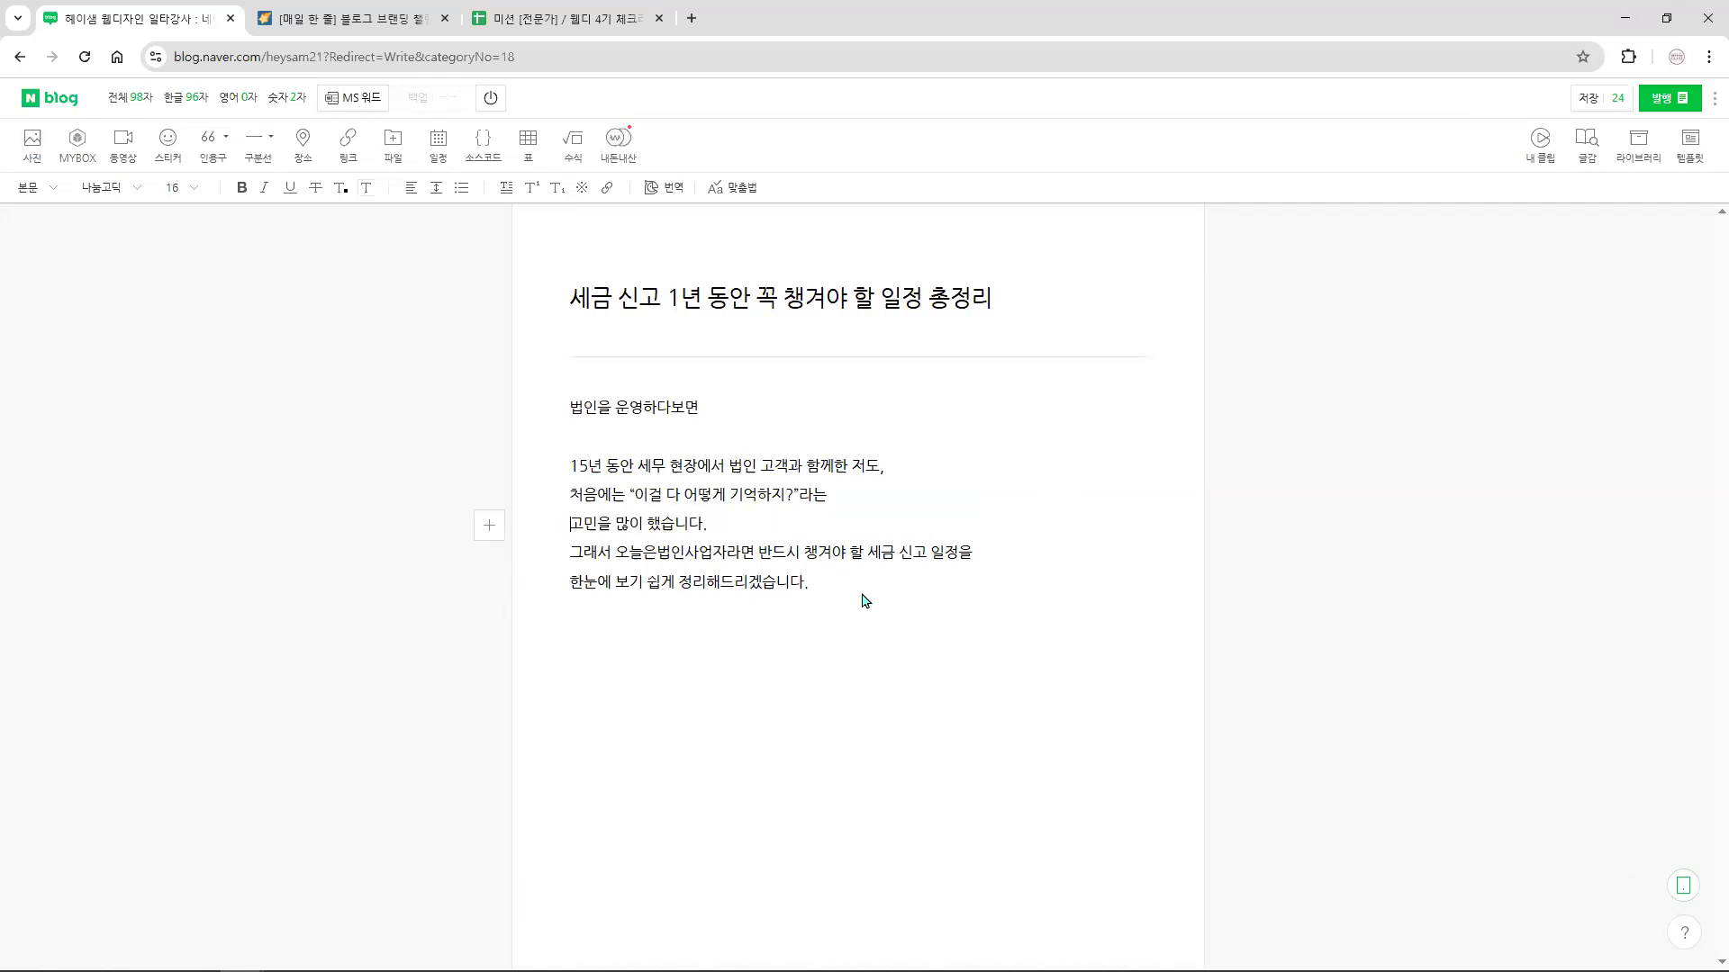
pyautogui.click(754, 552)
pyautogui.press('Return')
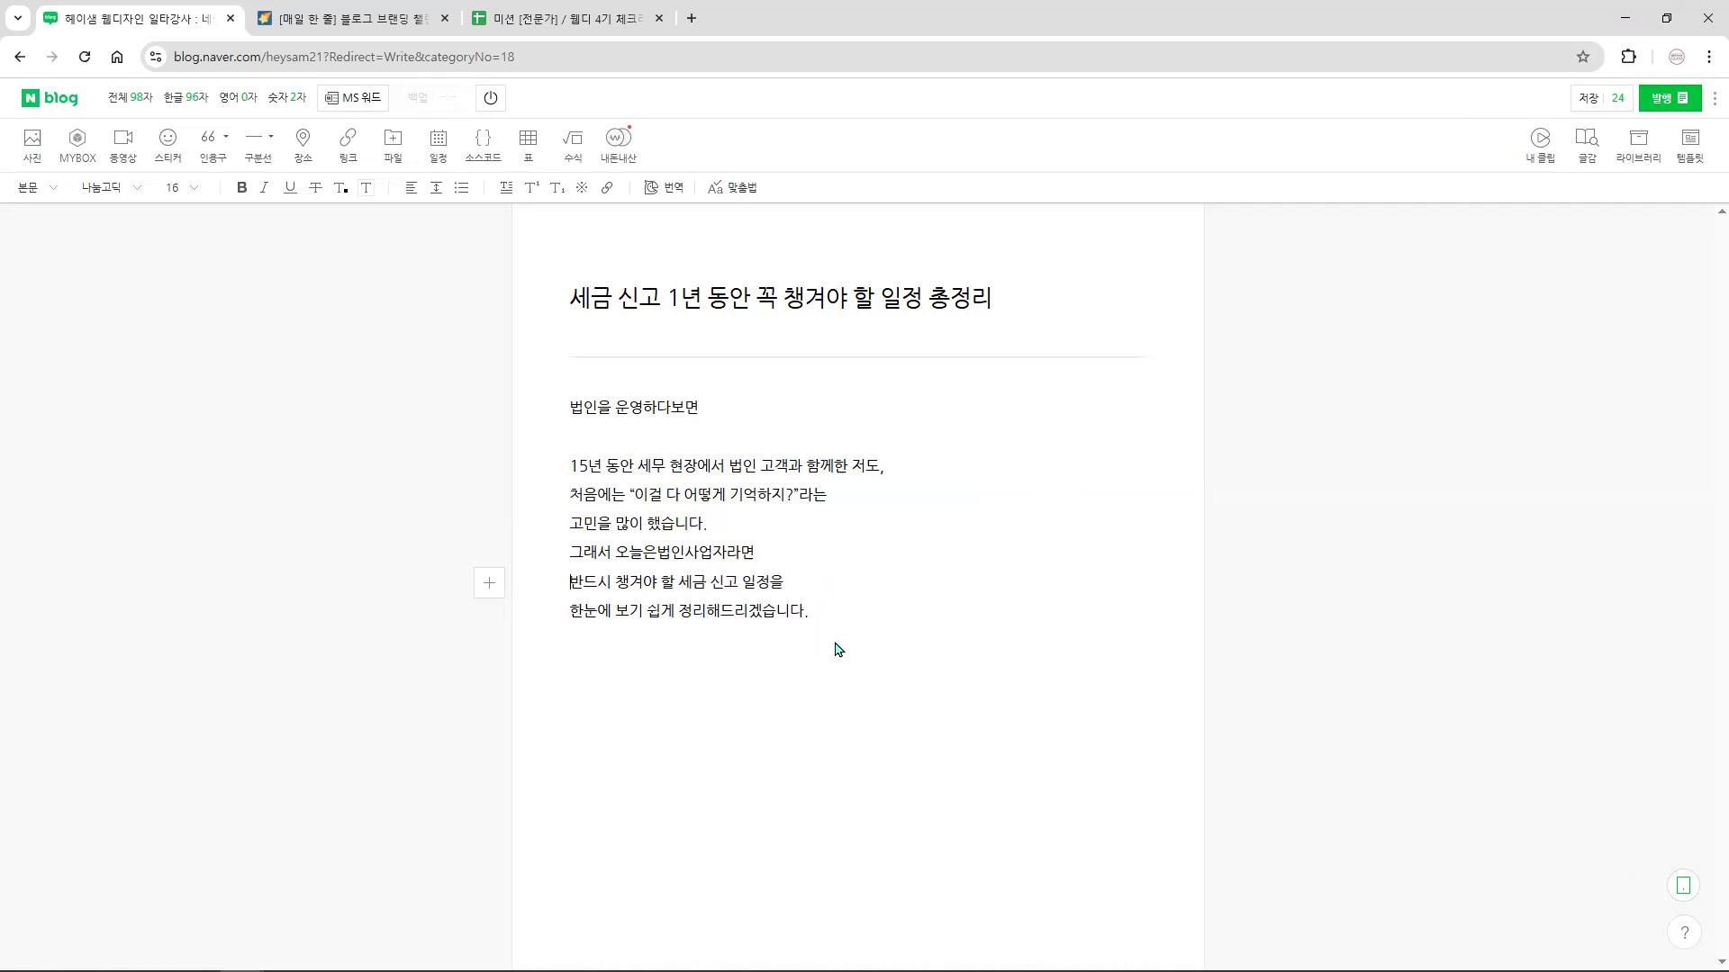
# - Insert one blank line between "고민을 많이 했습니다." and the paragraph starting with "그래서 오늘은"
pyautogui.click(822, 613)
pyautogui.click(731, 523)
pyautogui.press('Return')
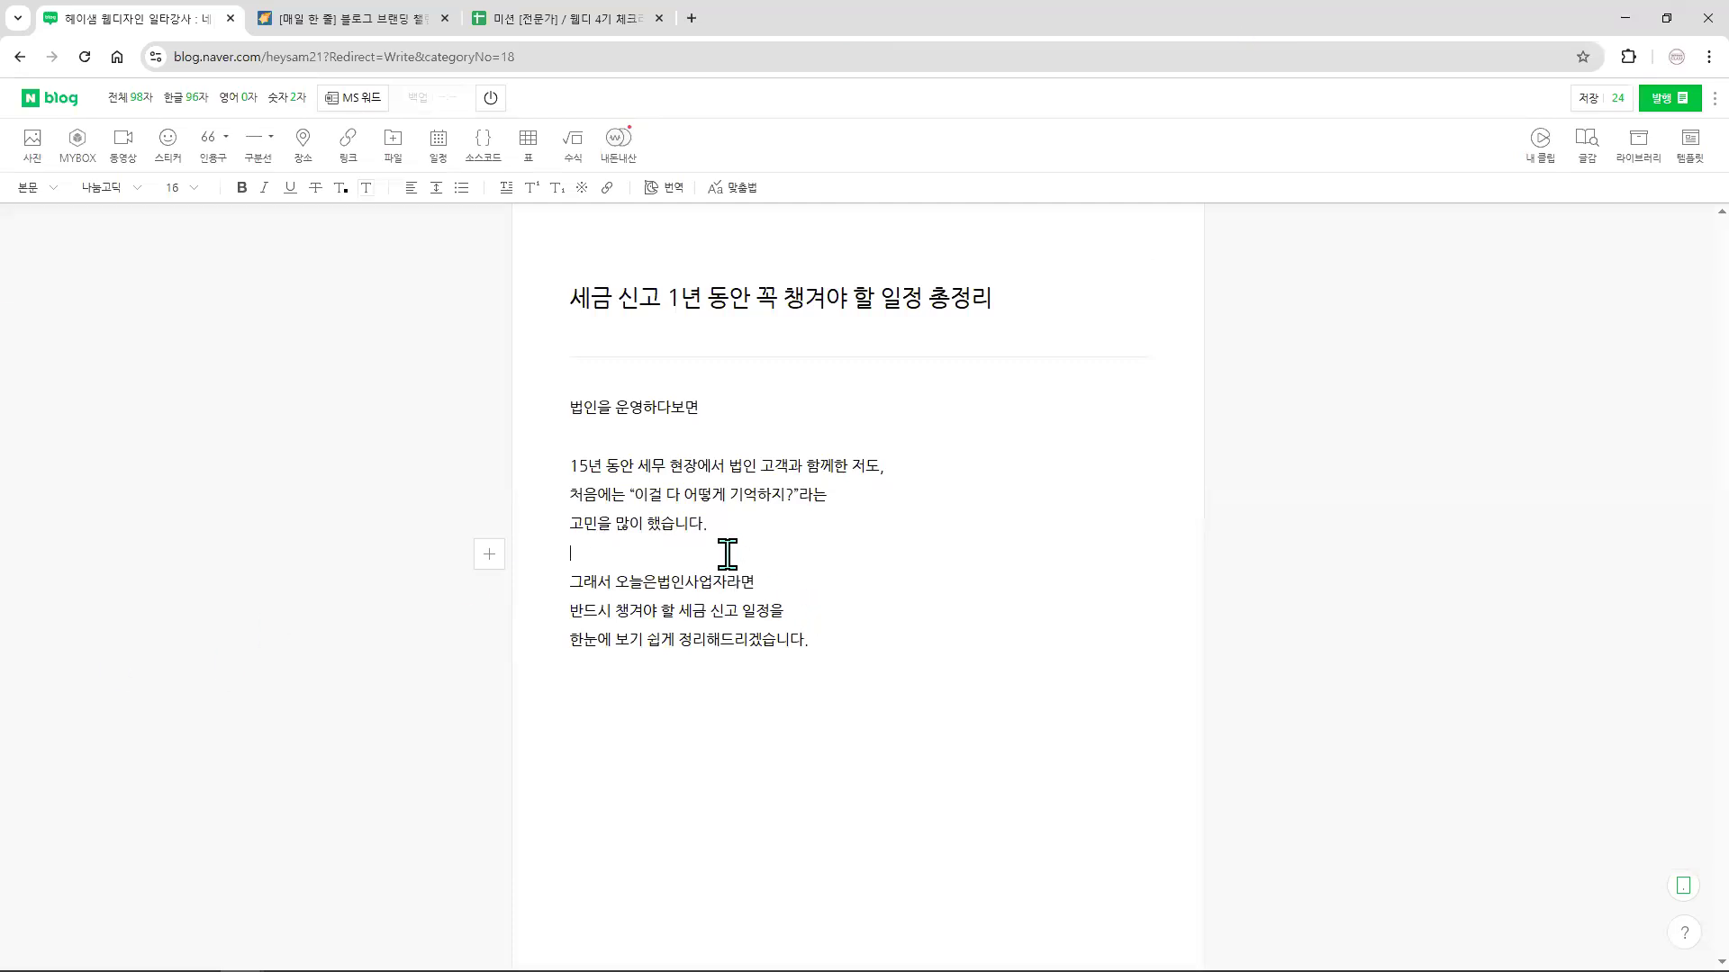
pyautogui.press('BackSpace')
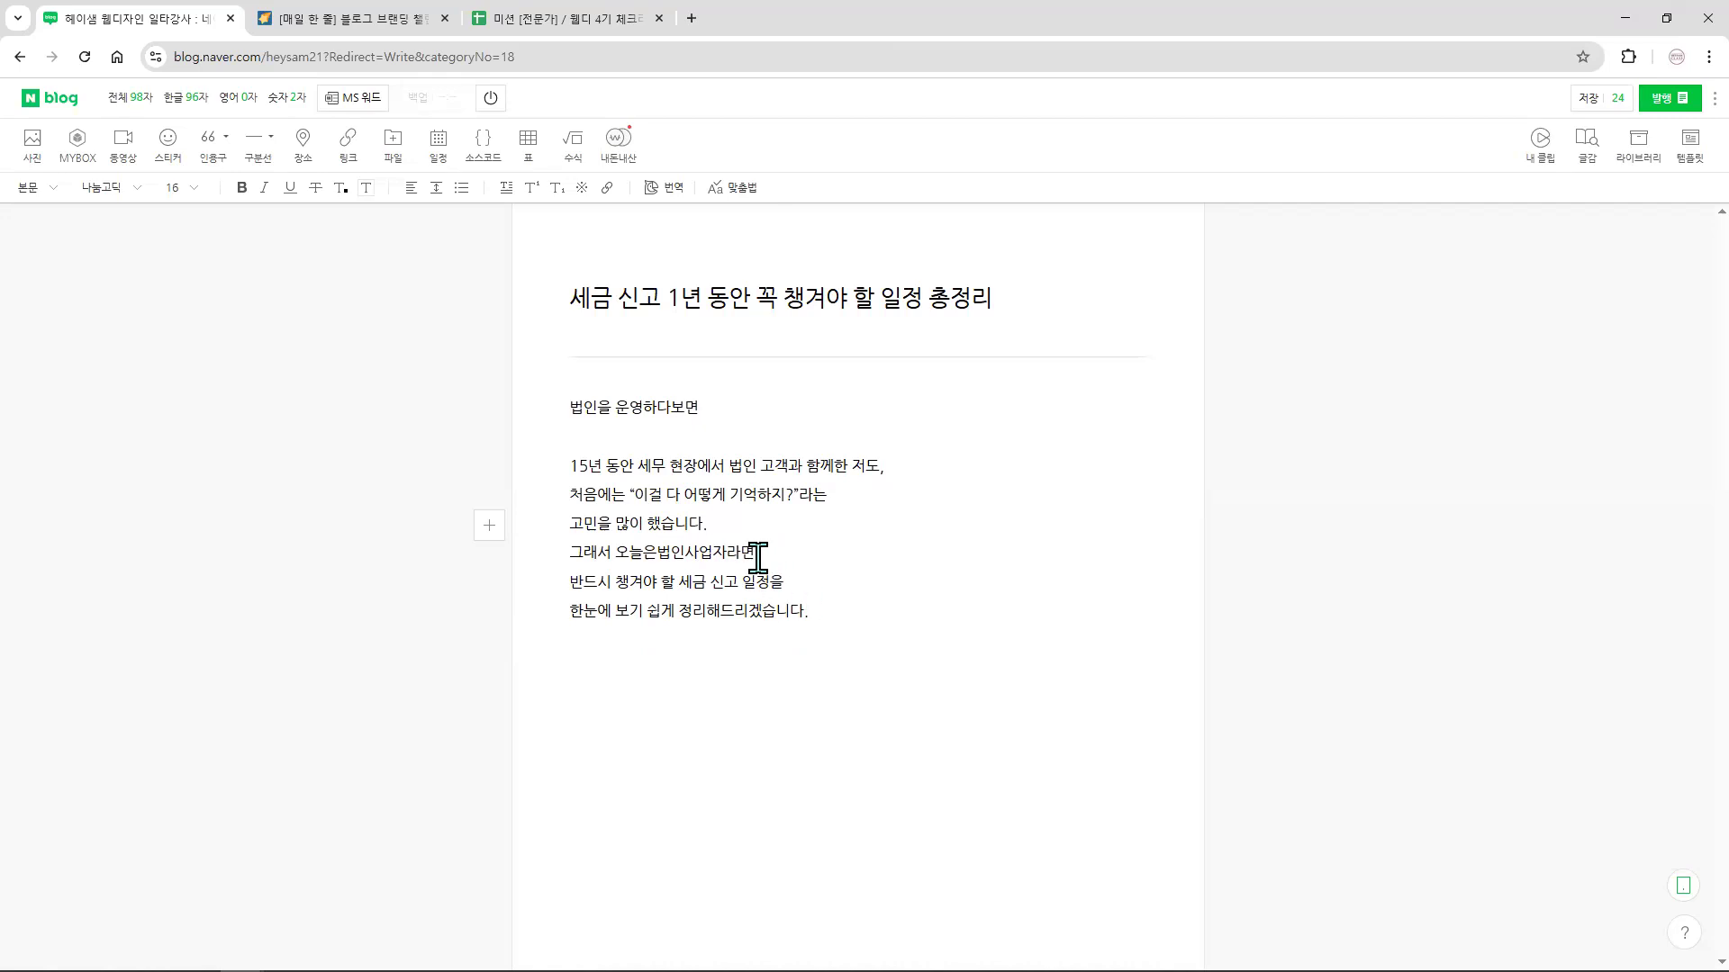
pyautogui.press('Return')
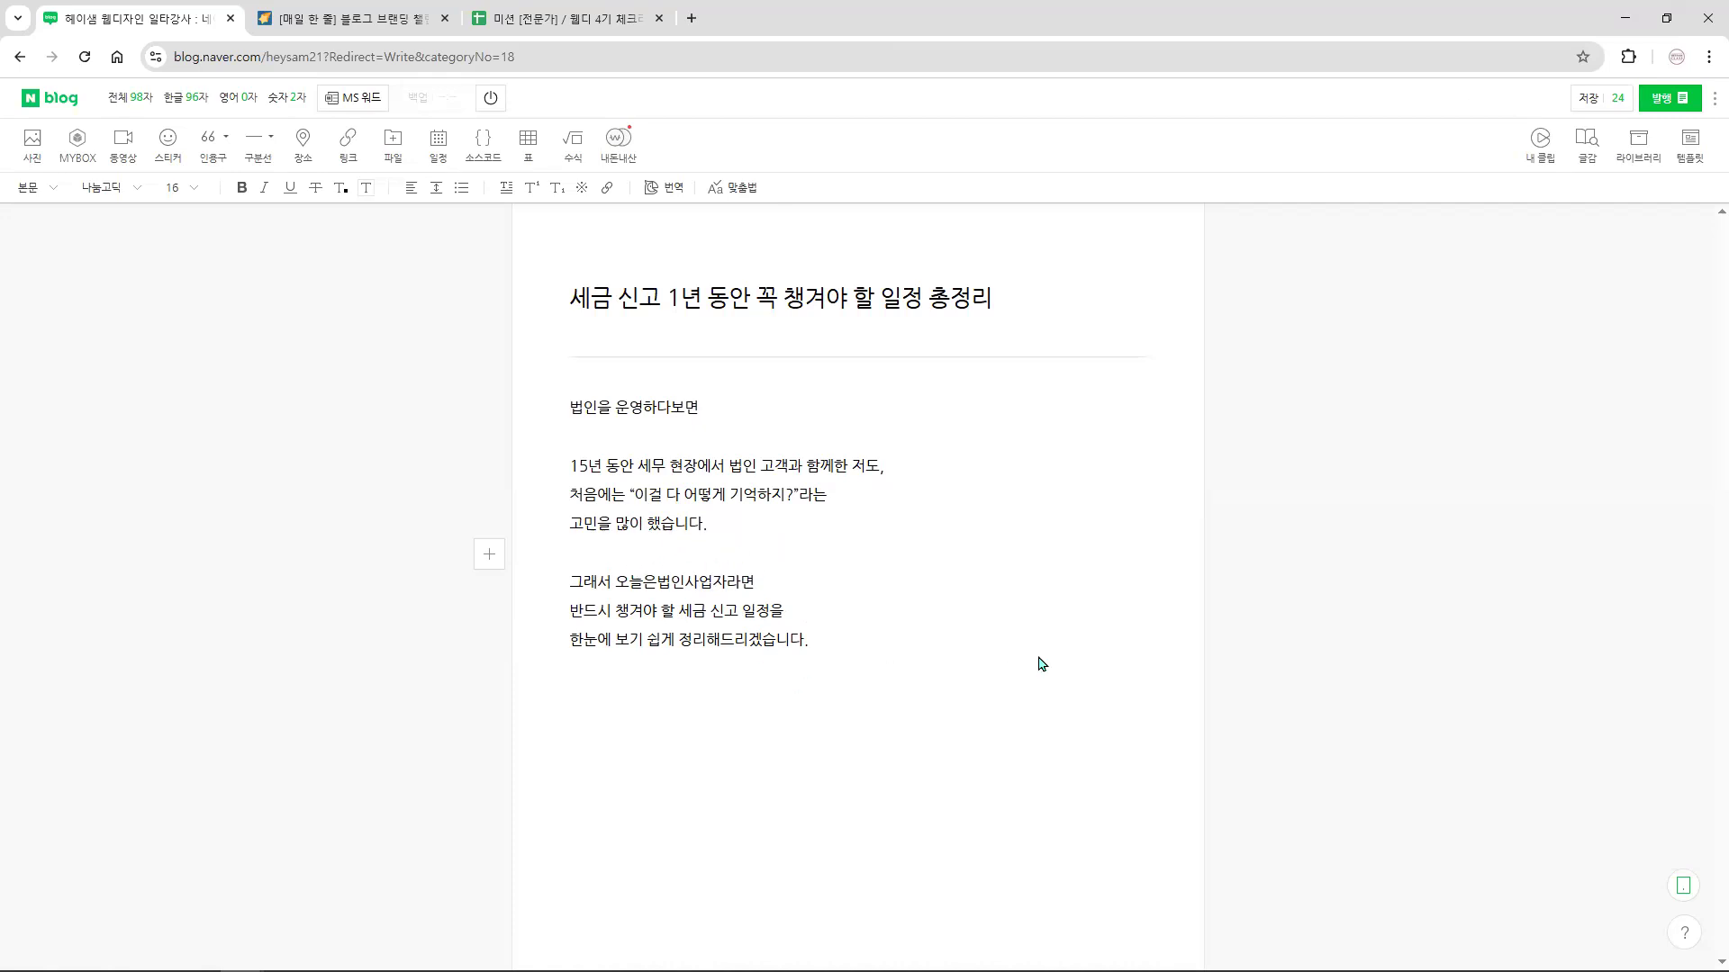
# - Replace the opening body line with a copy of the post title followed by "를 해드리겠습니다"
pyautogui.moveTo(570, 407); pyautogui.dragTo(721, 405)
pyautogui.press('BackSpace')
pyautogui.moveTo(575, 300); pyautogui.dragTo(996, 308)
pyautogui.hotkey('ctrl', 'c')
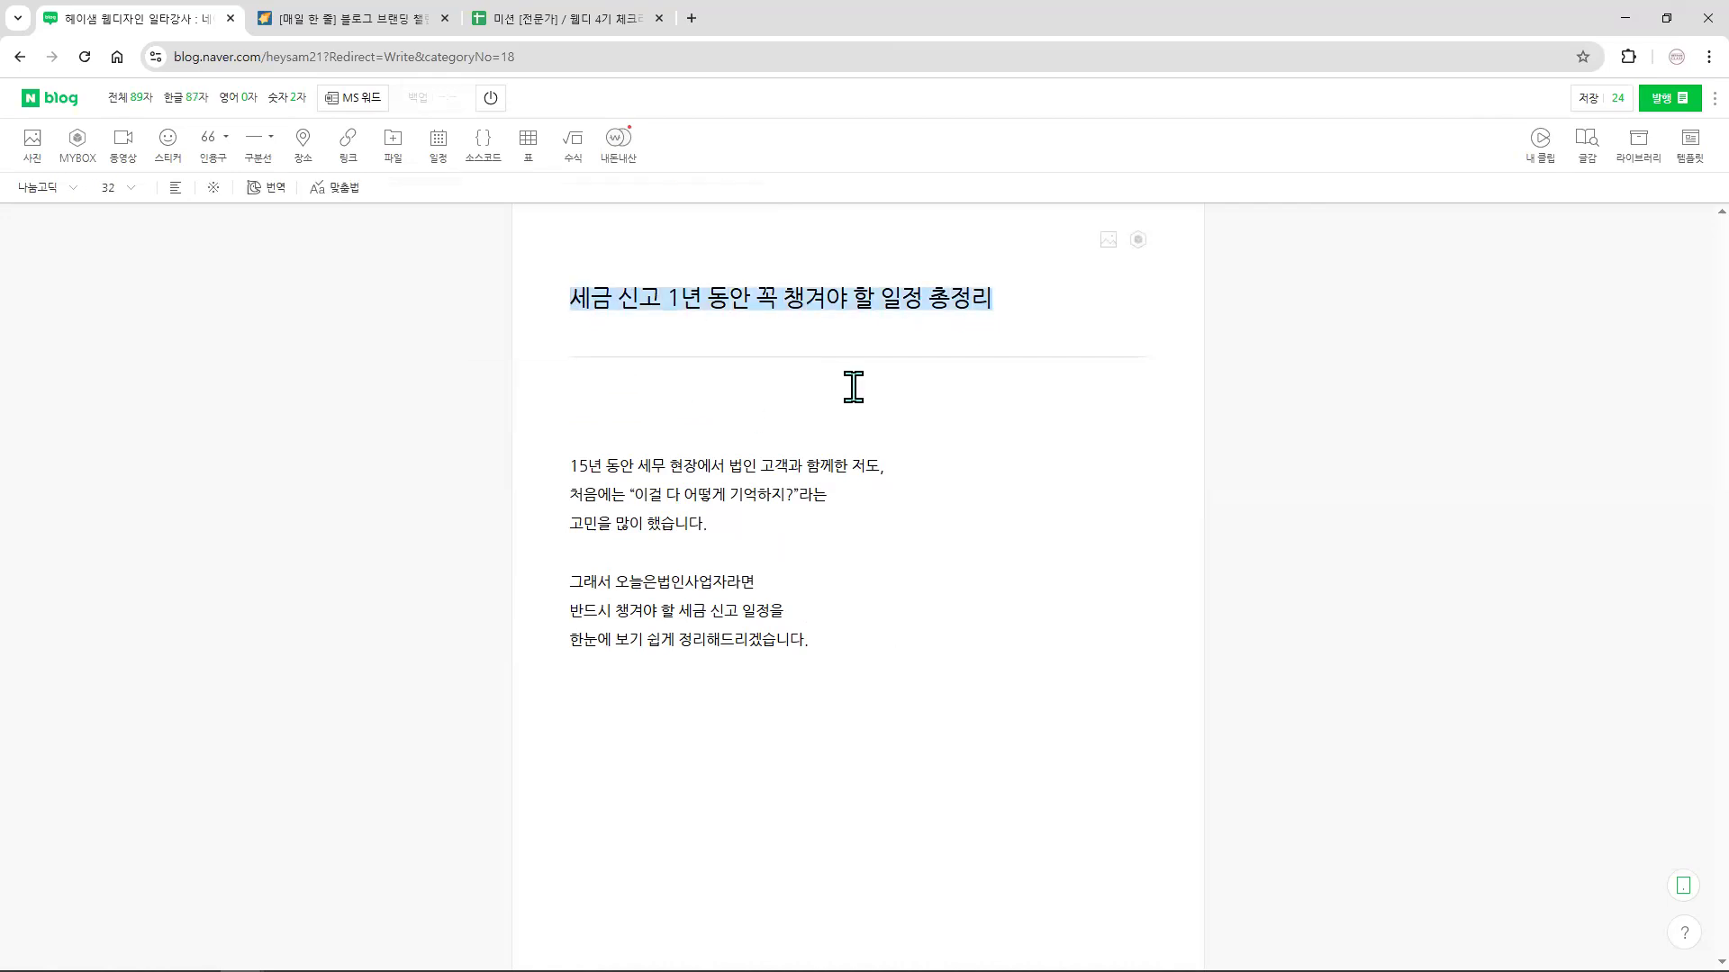
pyautogui.click(655, 399)
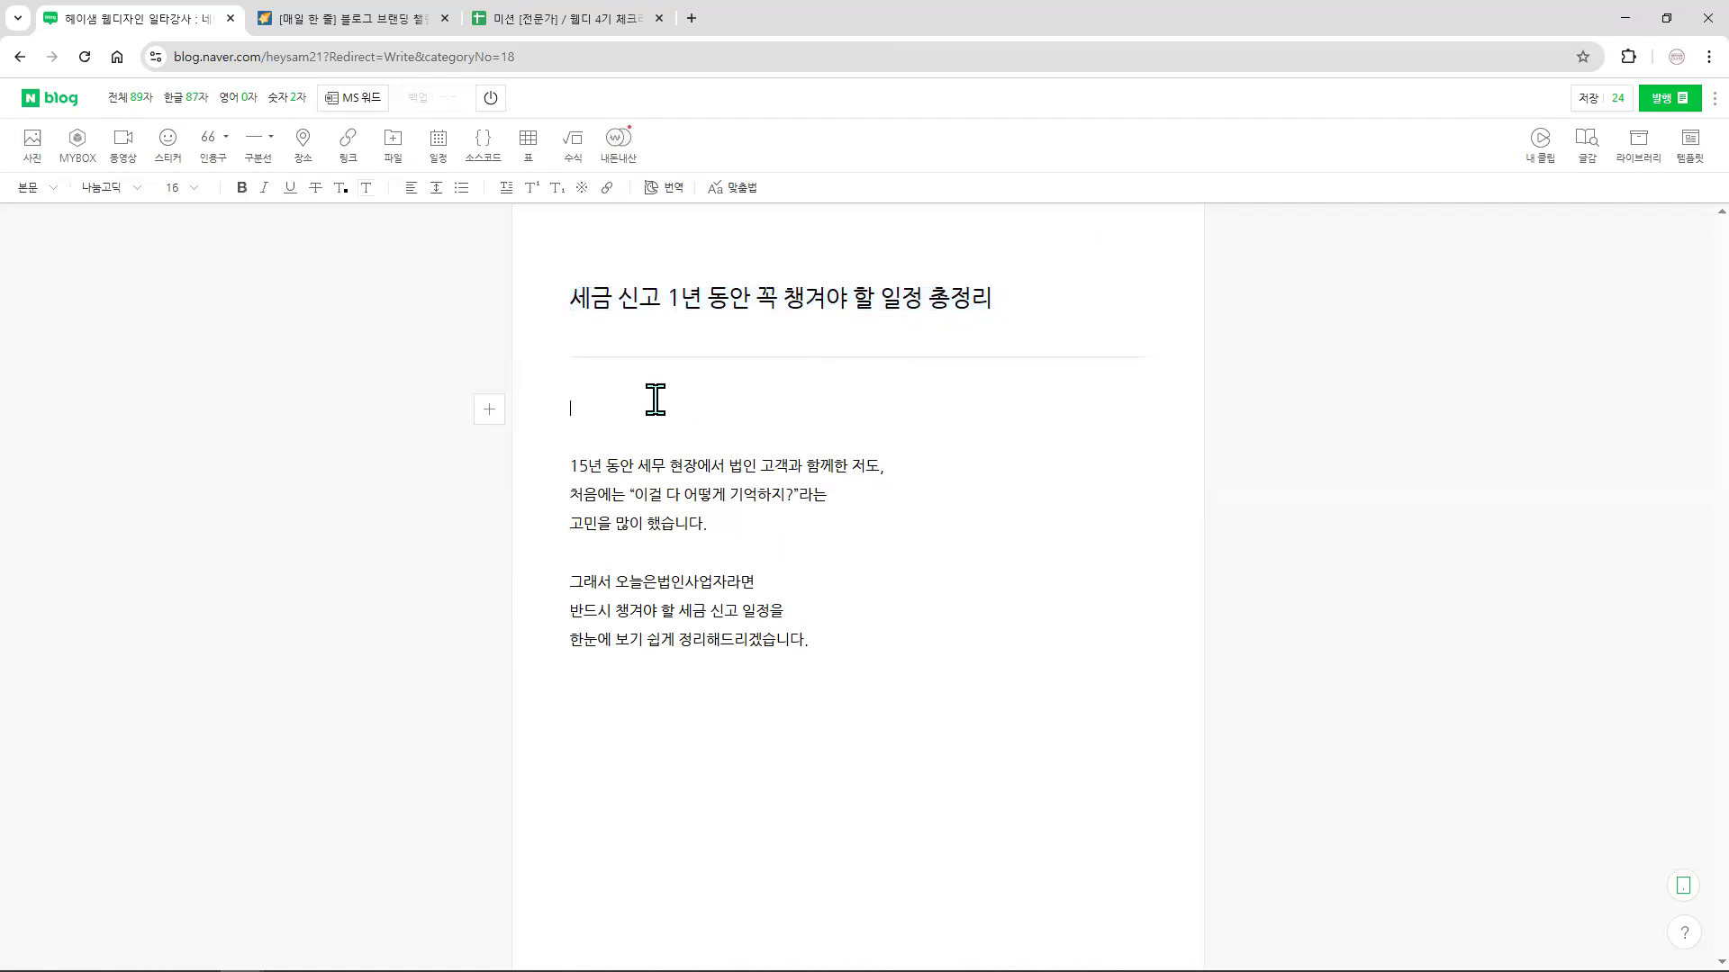
pyautogui.hotkey('ctrl', 'v')
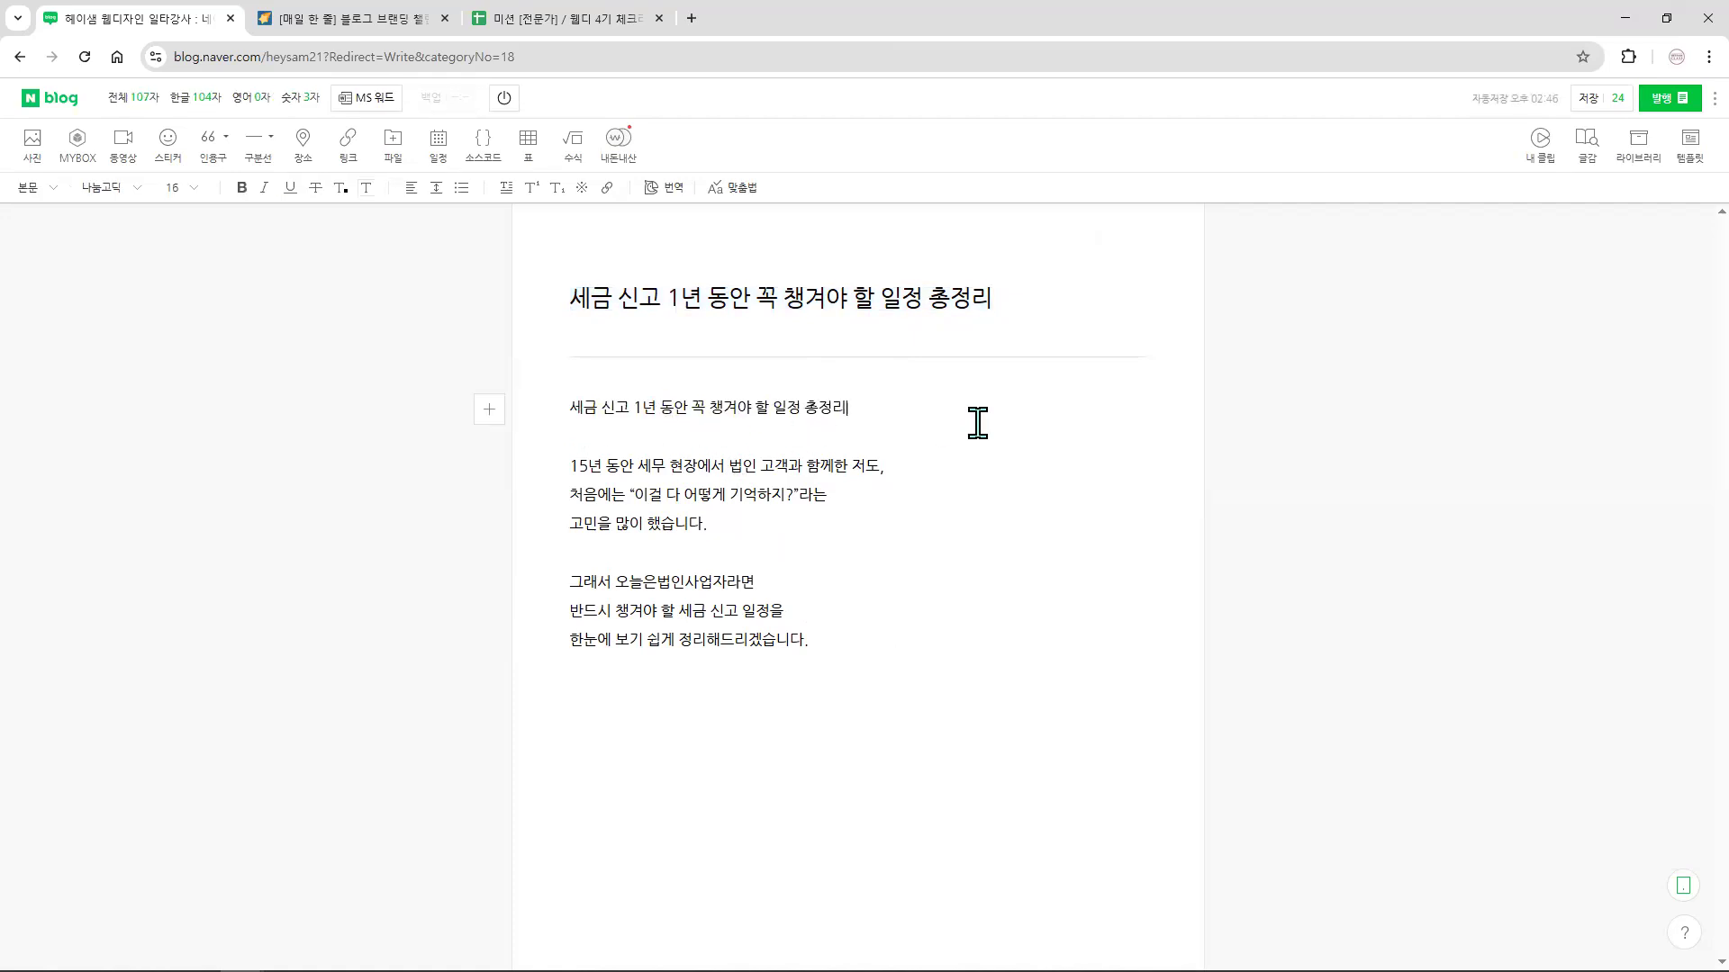
pyautogui.write('를 해드리겠습니다')
# - Add an "안녕하세요" greeting line with the blogger's nickname, start the next sentence with "오늘은", and break it before "총정리를"
pyautogui.click(572, 409)
pyautogui.press('Return')
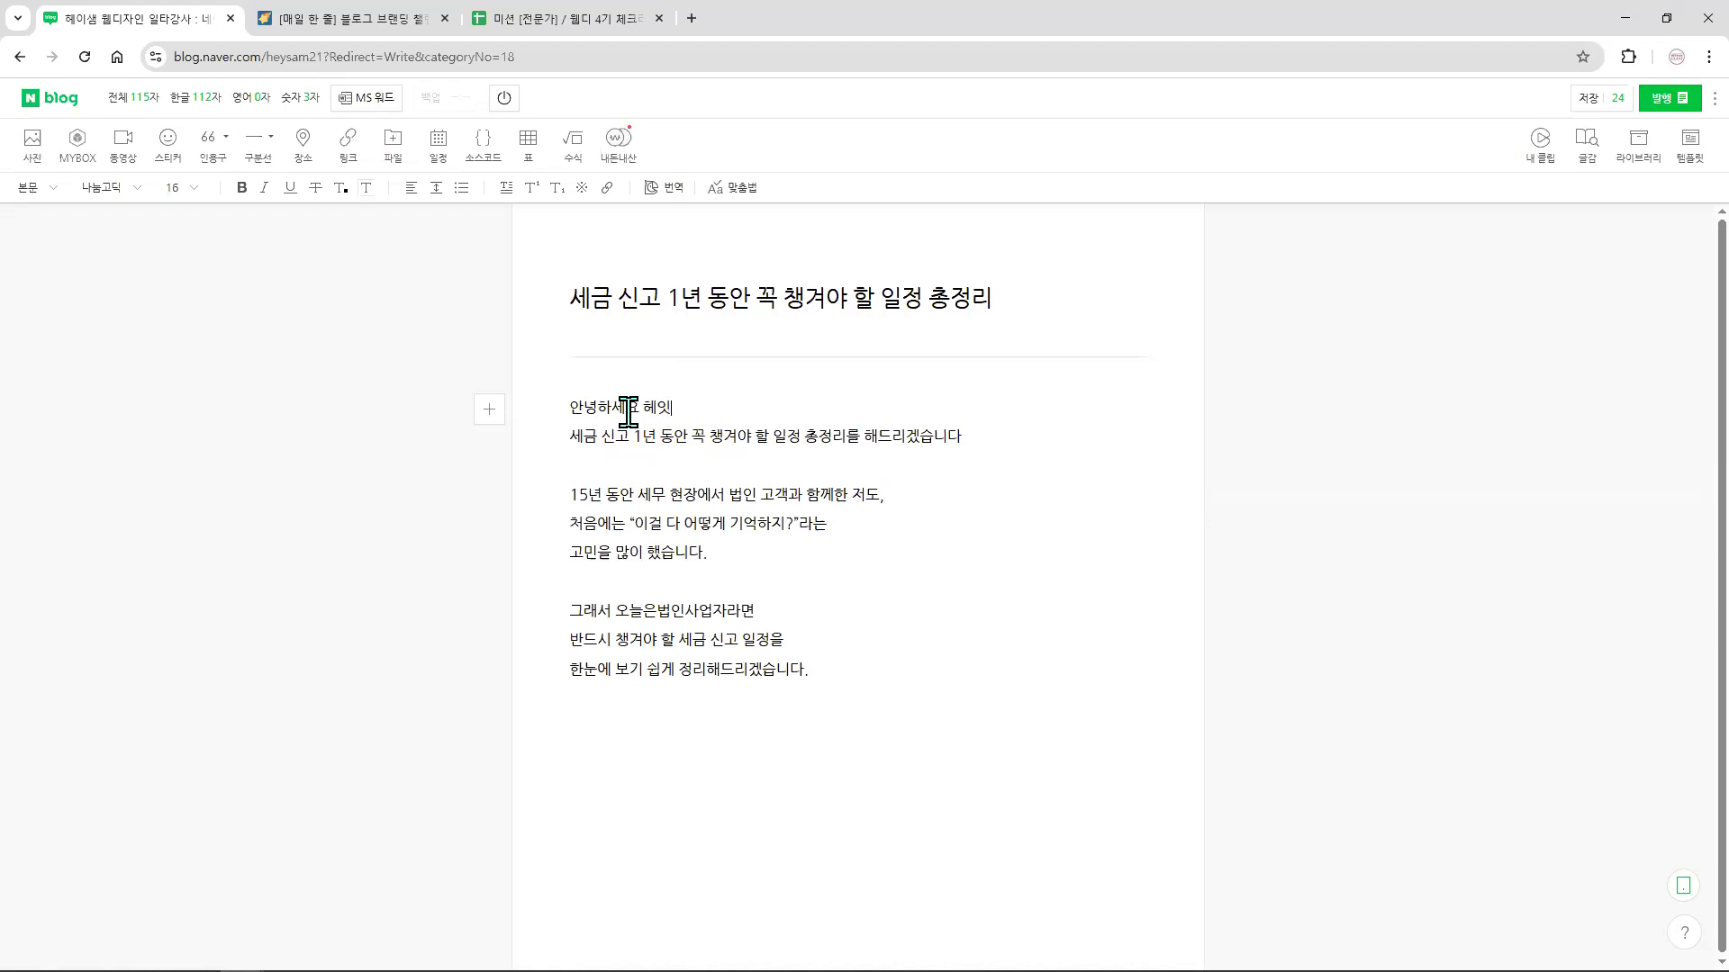
pyautogui.press('Return')
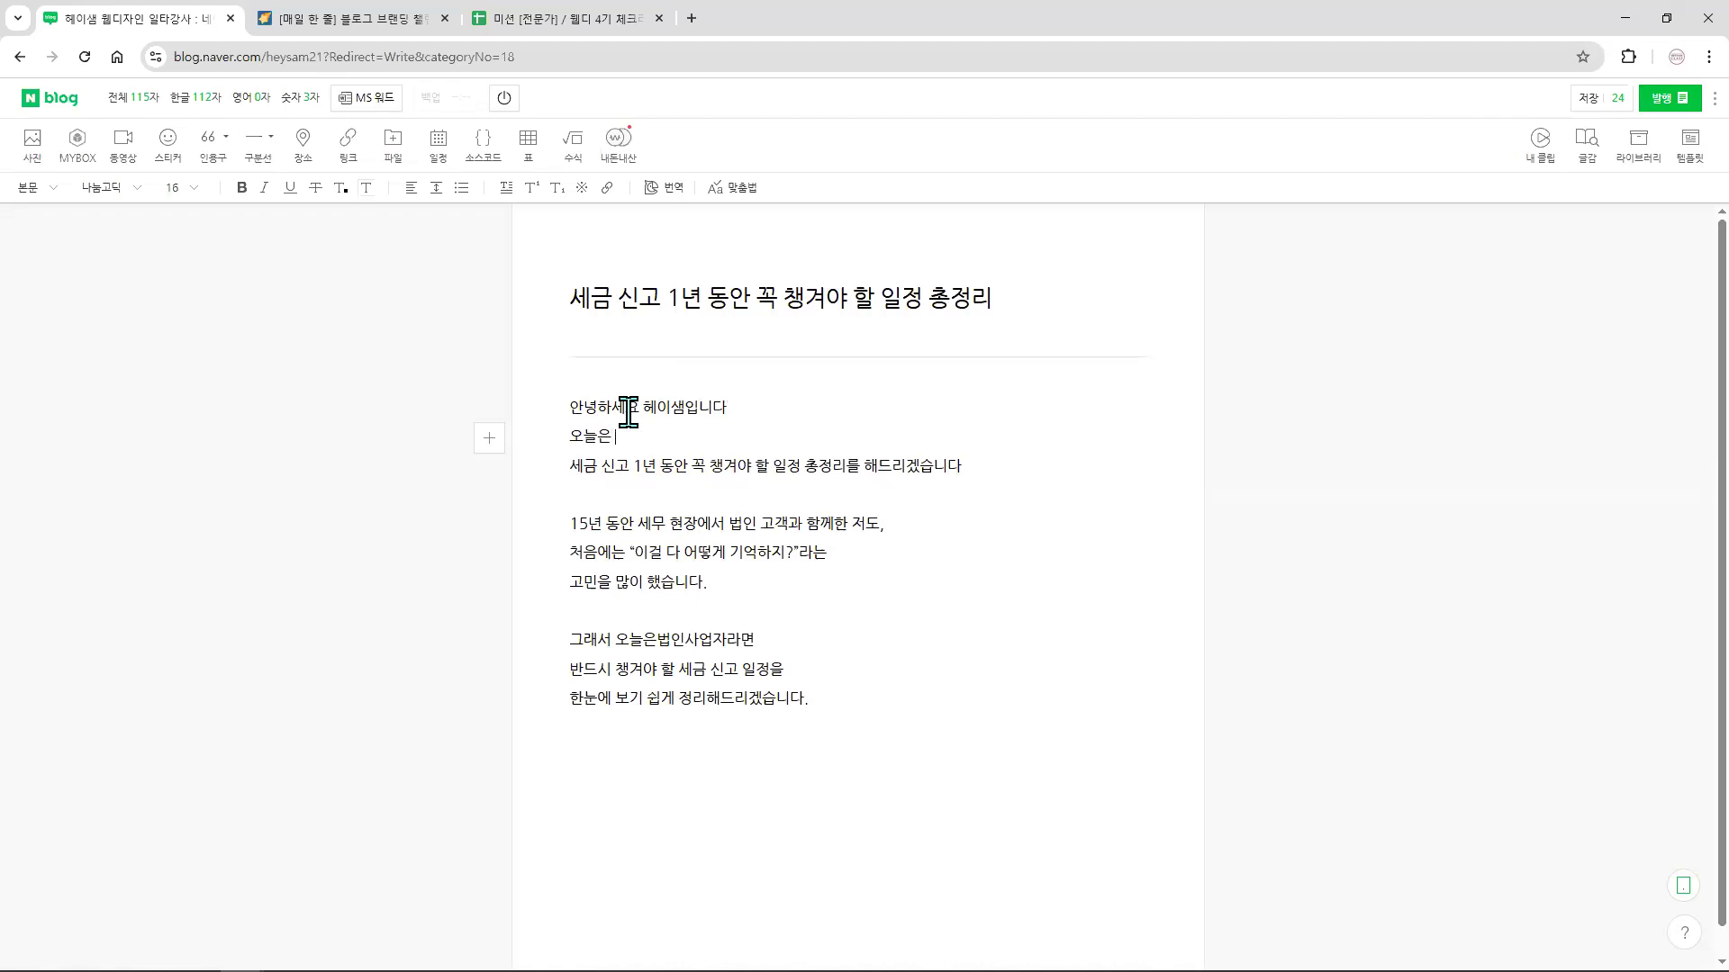
pyautogui.press('Delete')
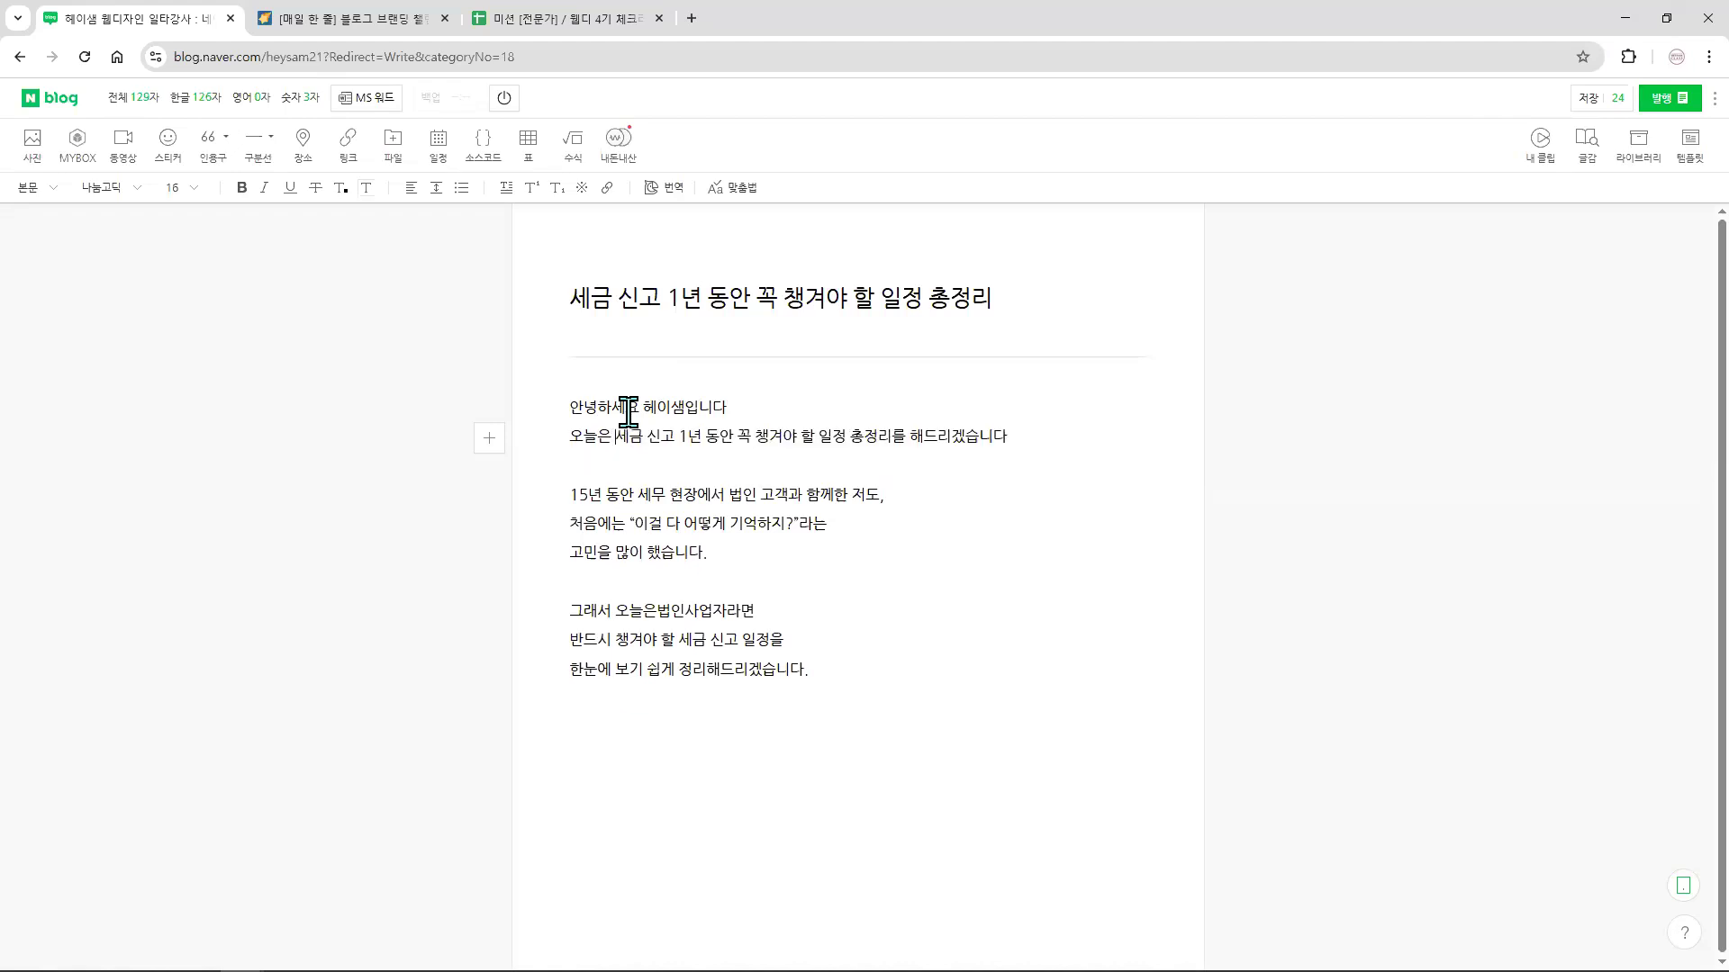
pyautogui.click(851, 438)
pyautogui.press('Return')
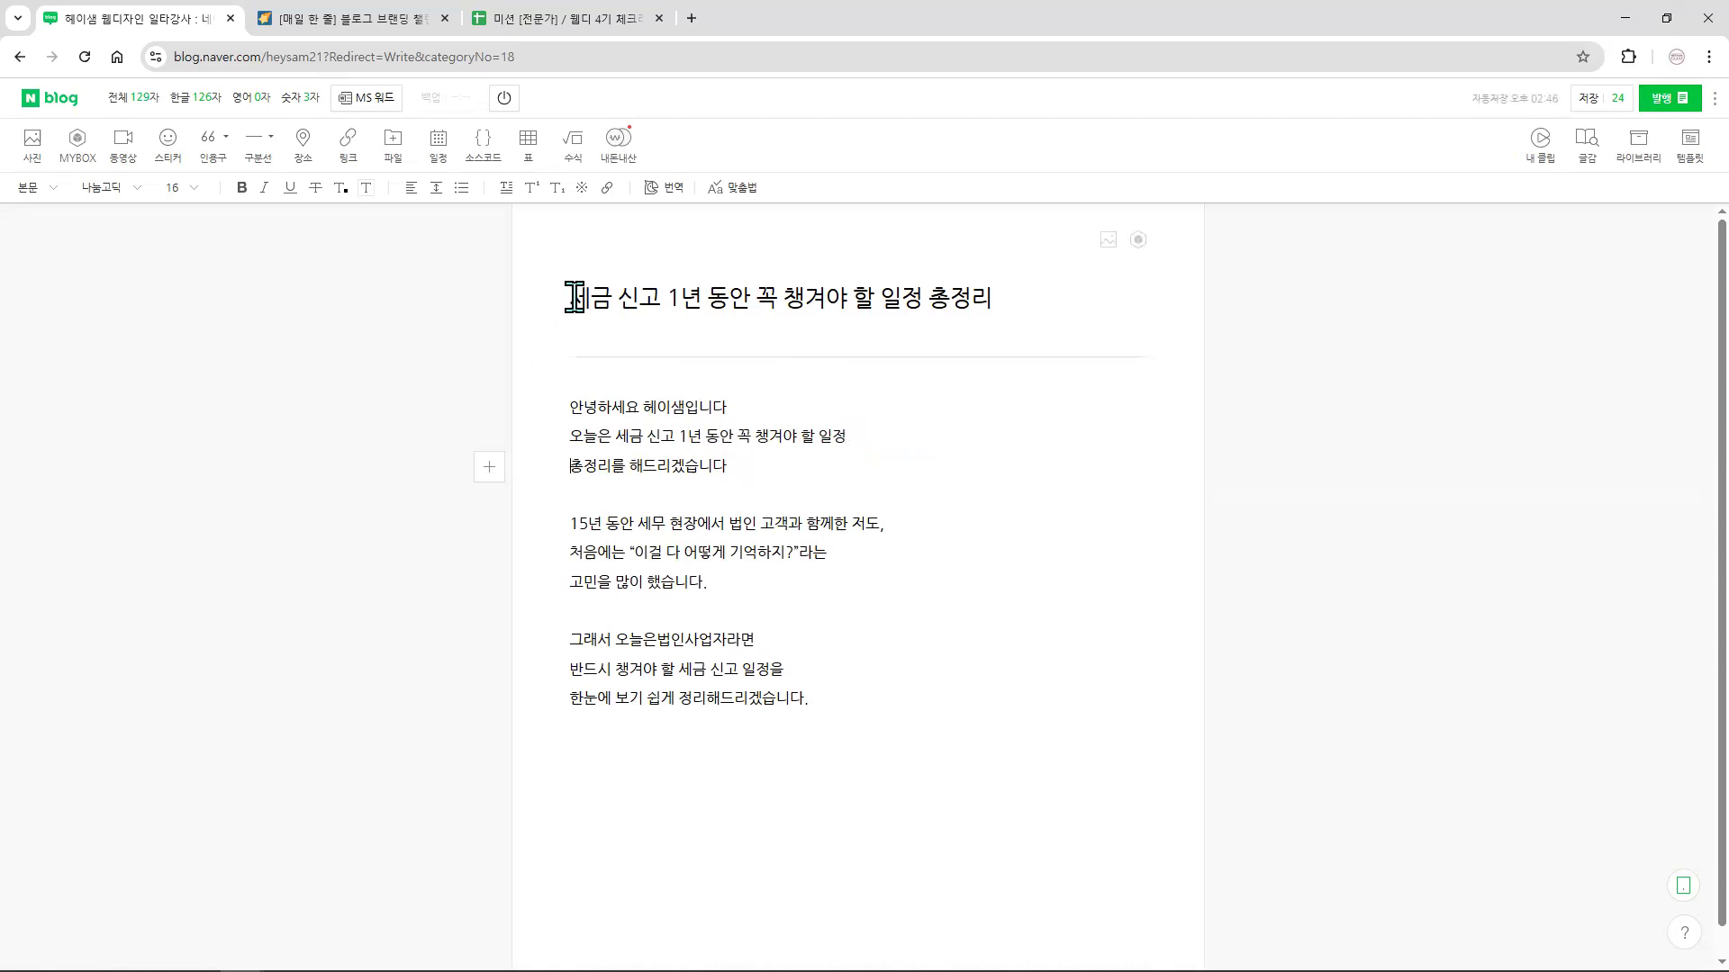
pyautogui.moveTo(571, 297); pyautogui.dragTo(660, 298)
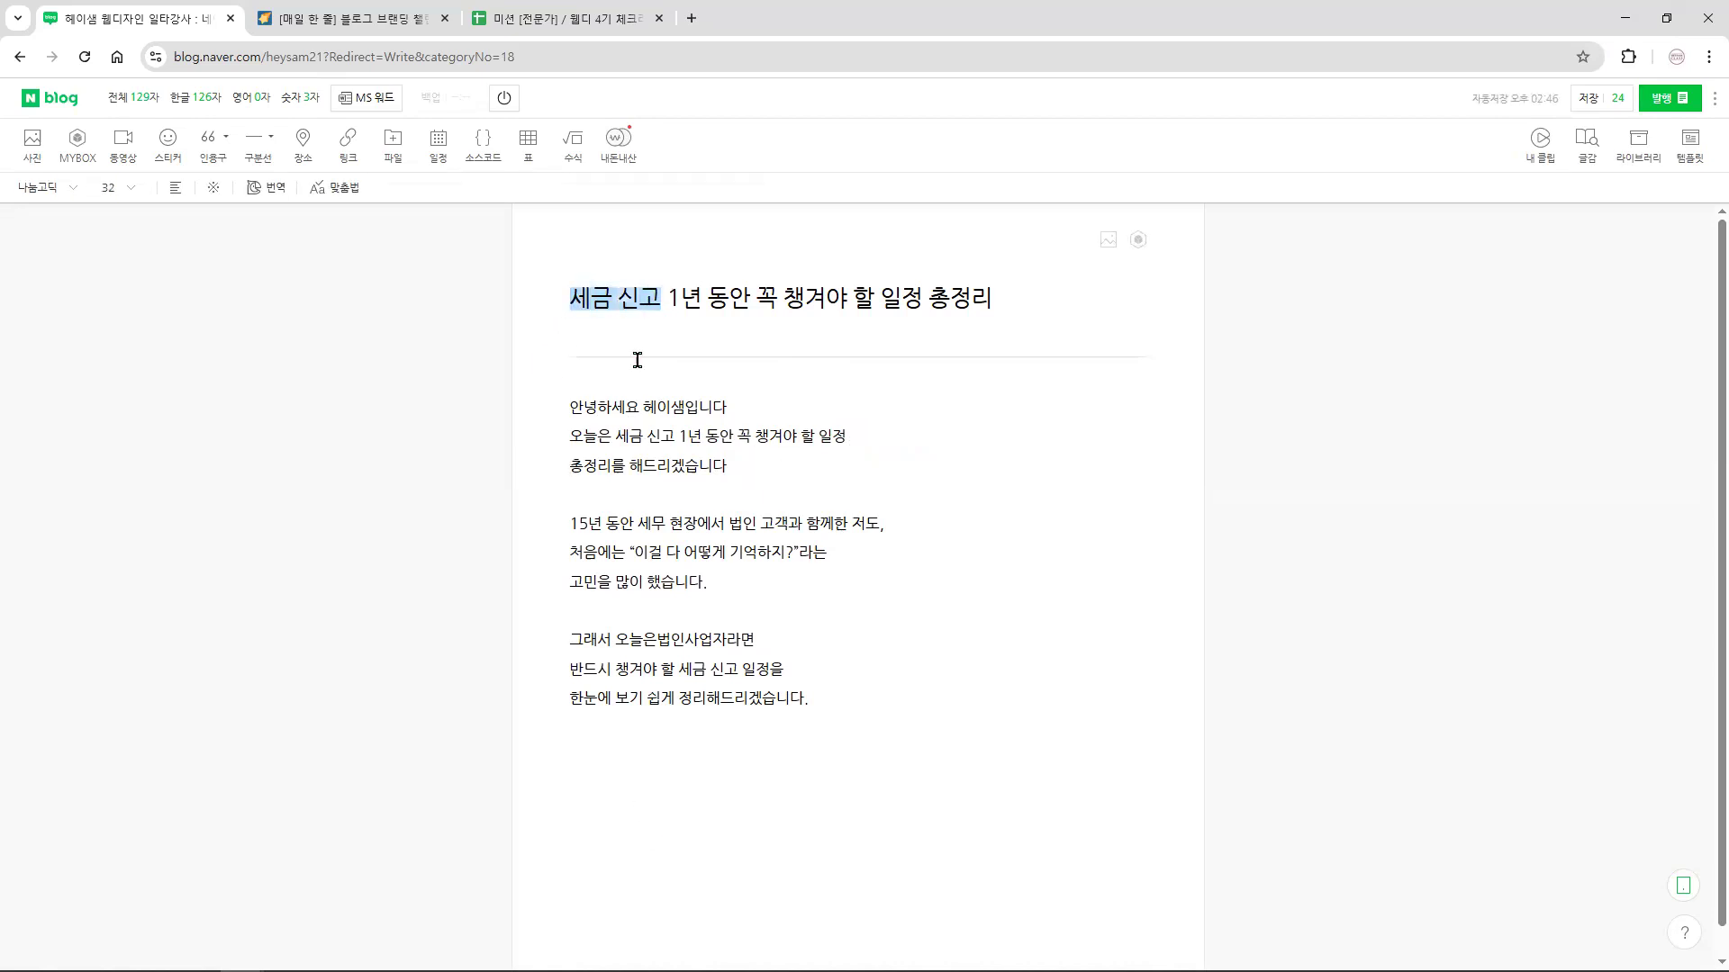
pyautogui.moveTo(617, 435); pyautogui.dragTo(567, 435)
pyautogui.click(743, 466)
pyautogui.click(758, 467)
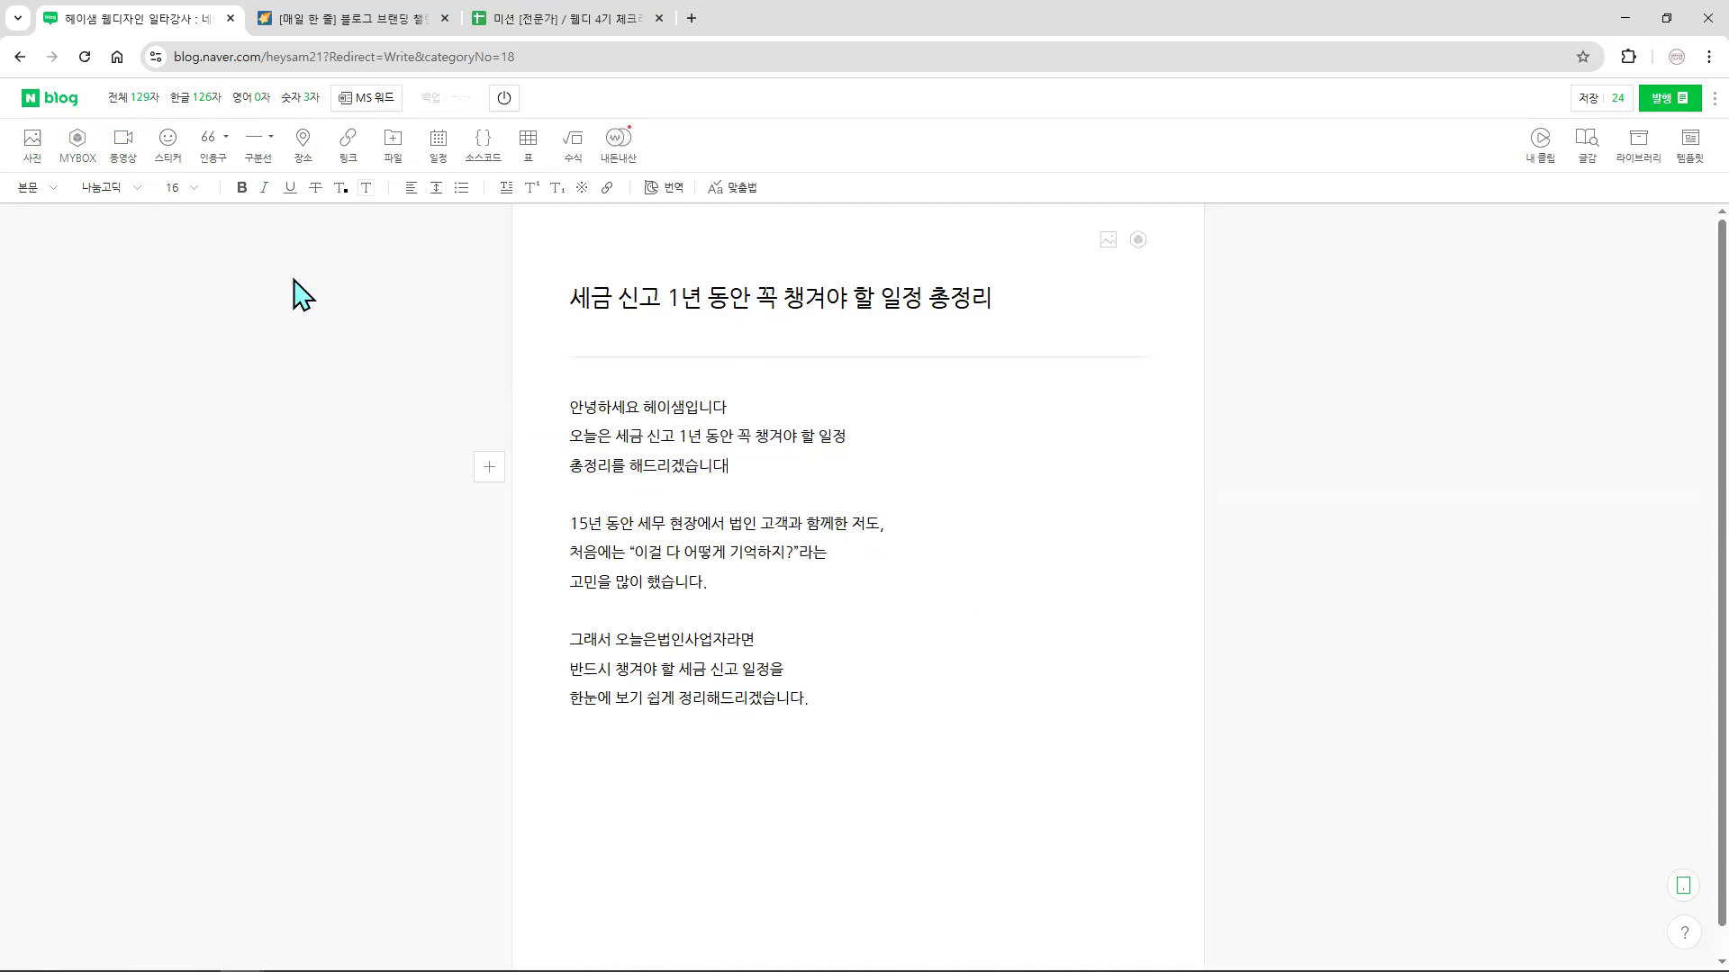
pyautogui.hotkey('ctrl', '2')
pyautogui.moveTo(10, 122); pyautogui.dragTo(708, 171)
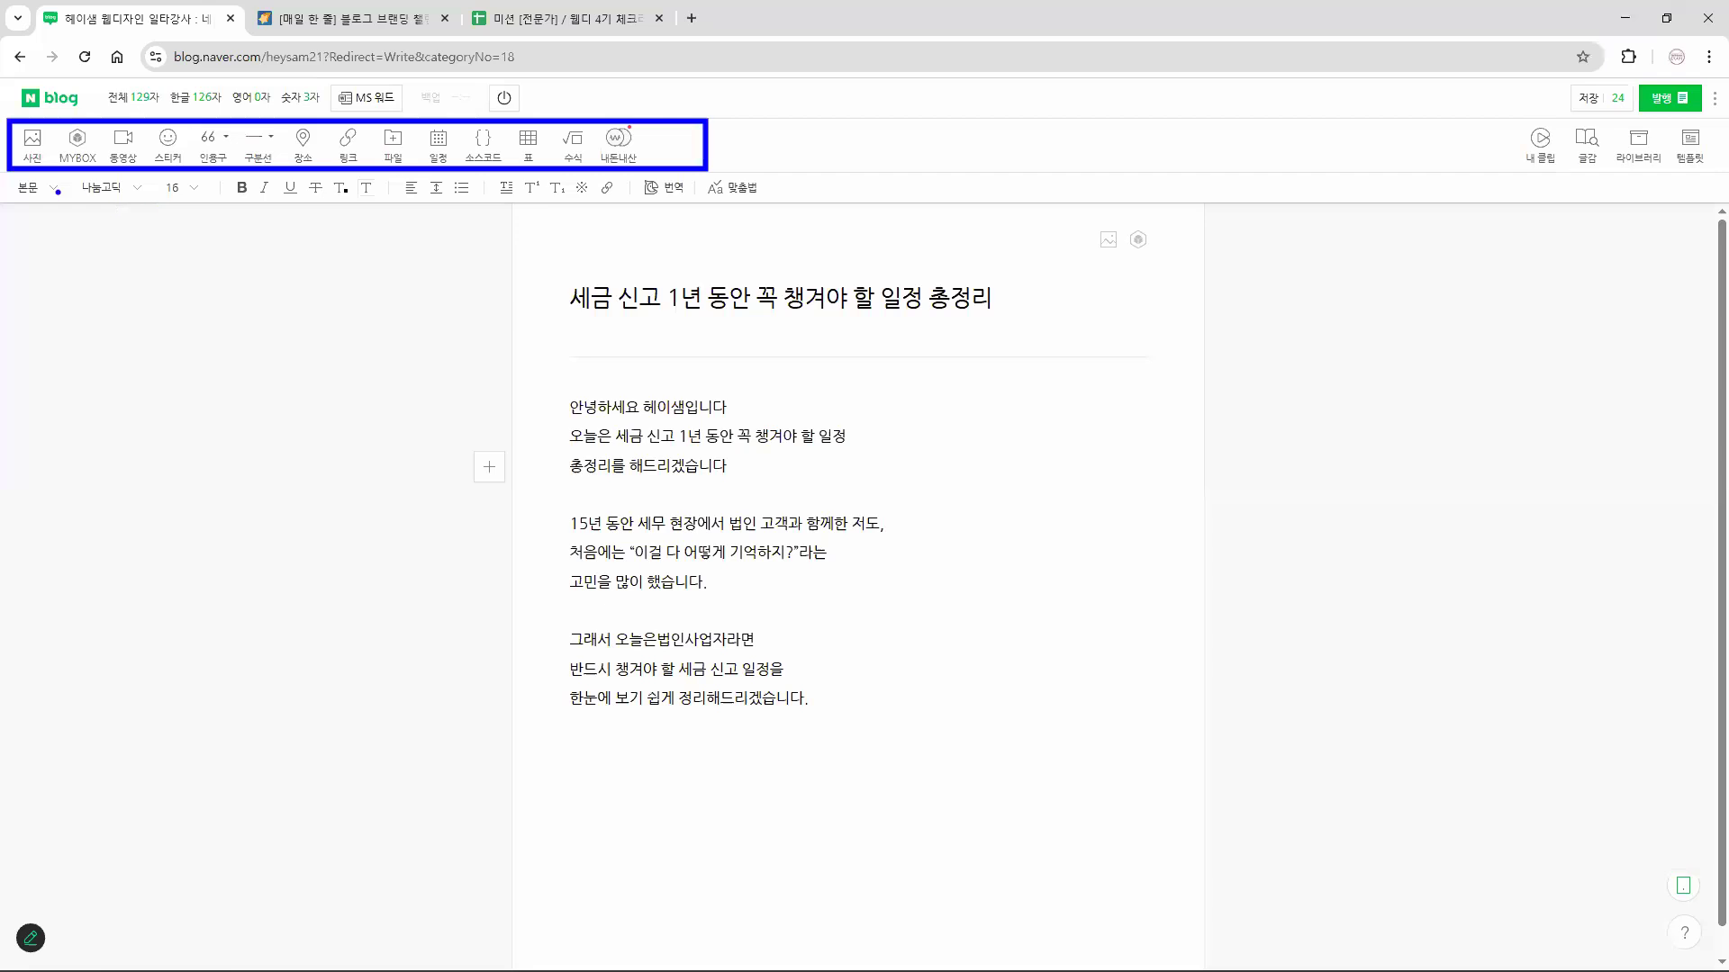
pyautogui.moveTo(18, 176); pyautogui.dragTo(815, 230)
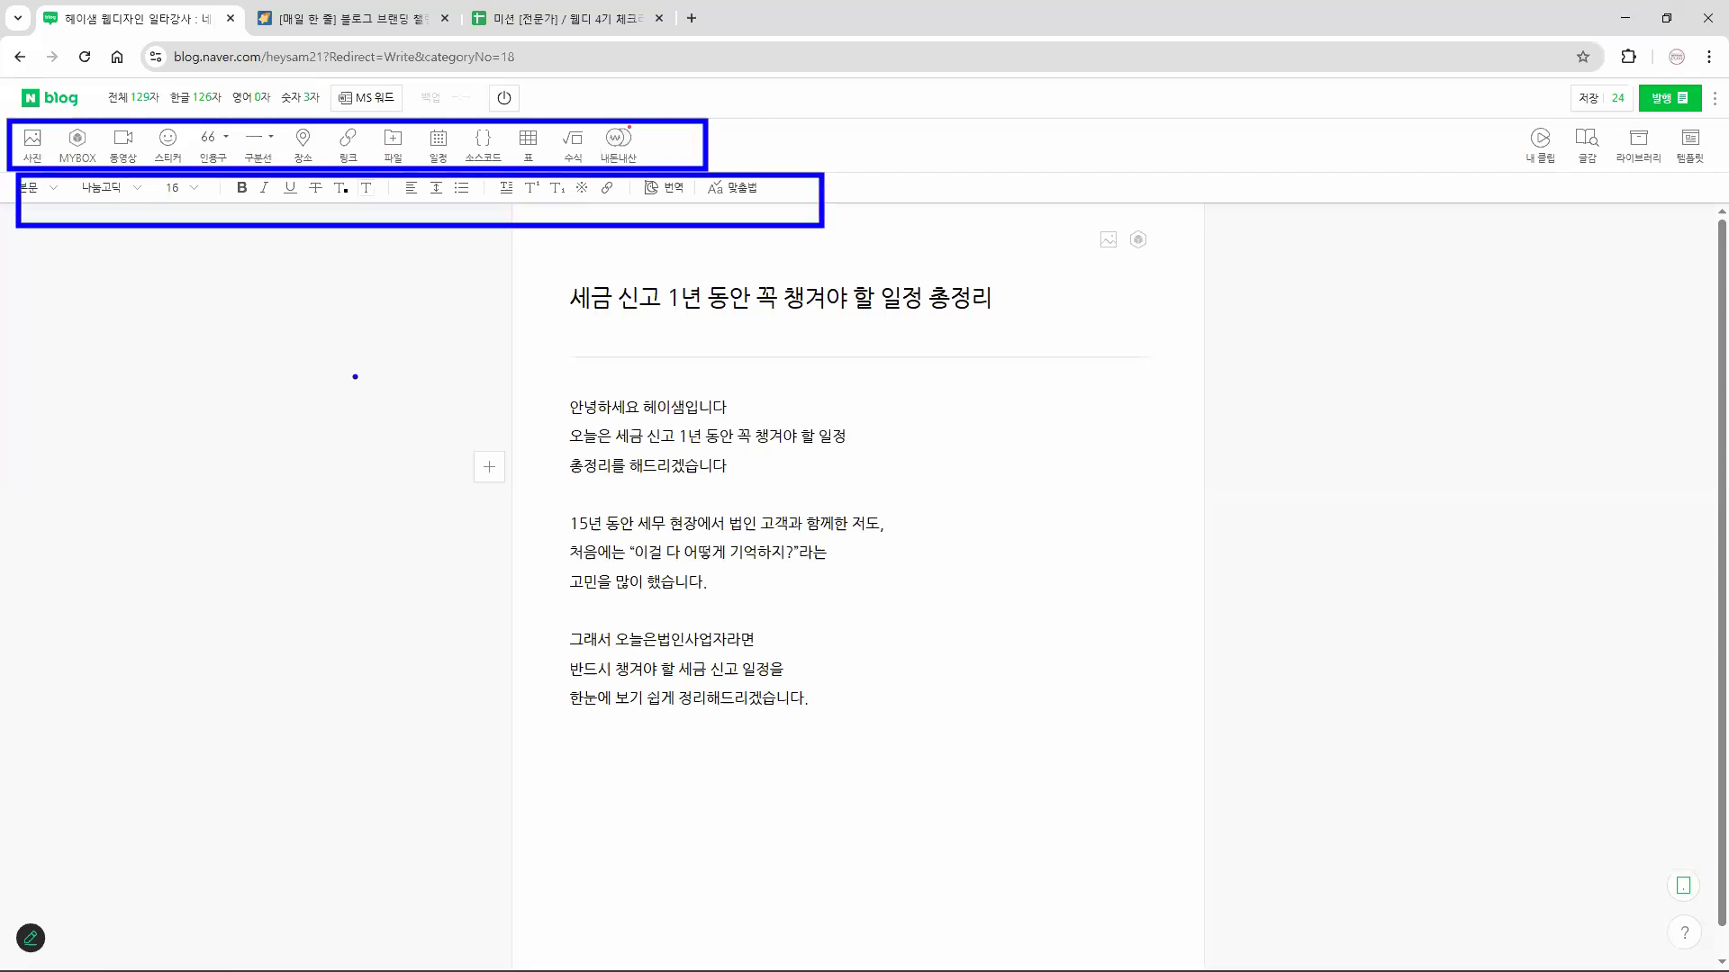
pyautogui.press('Escape')
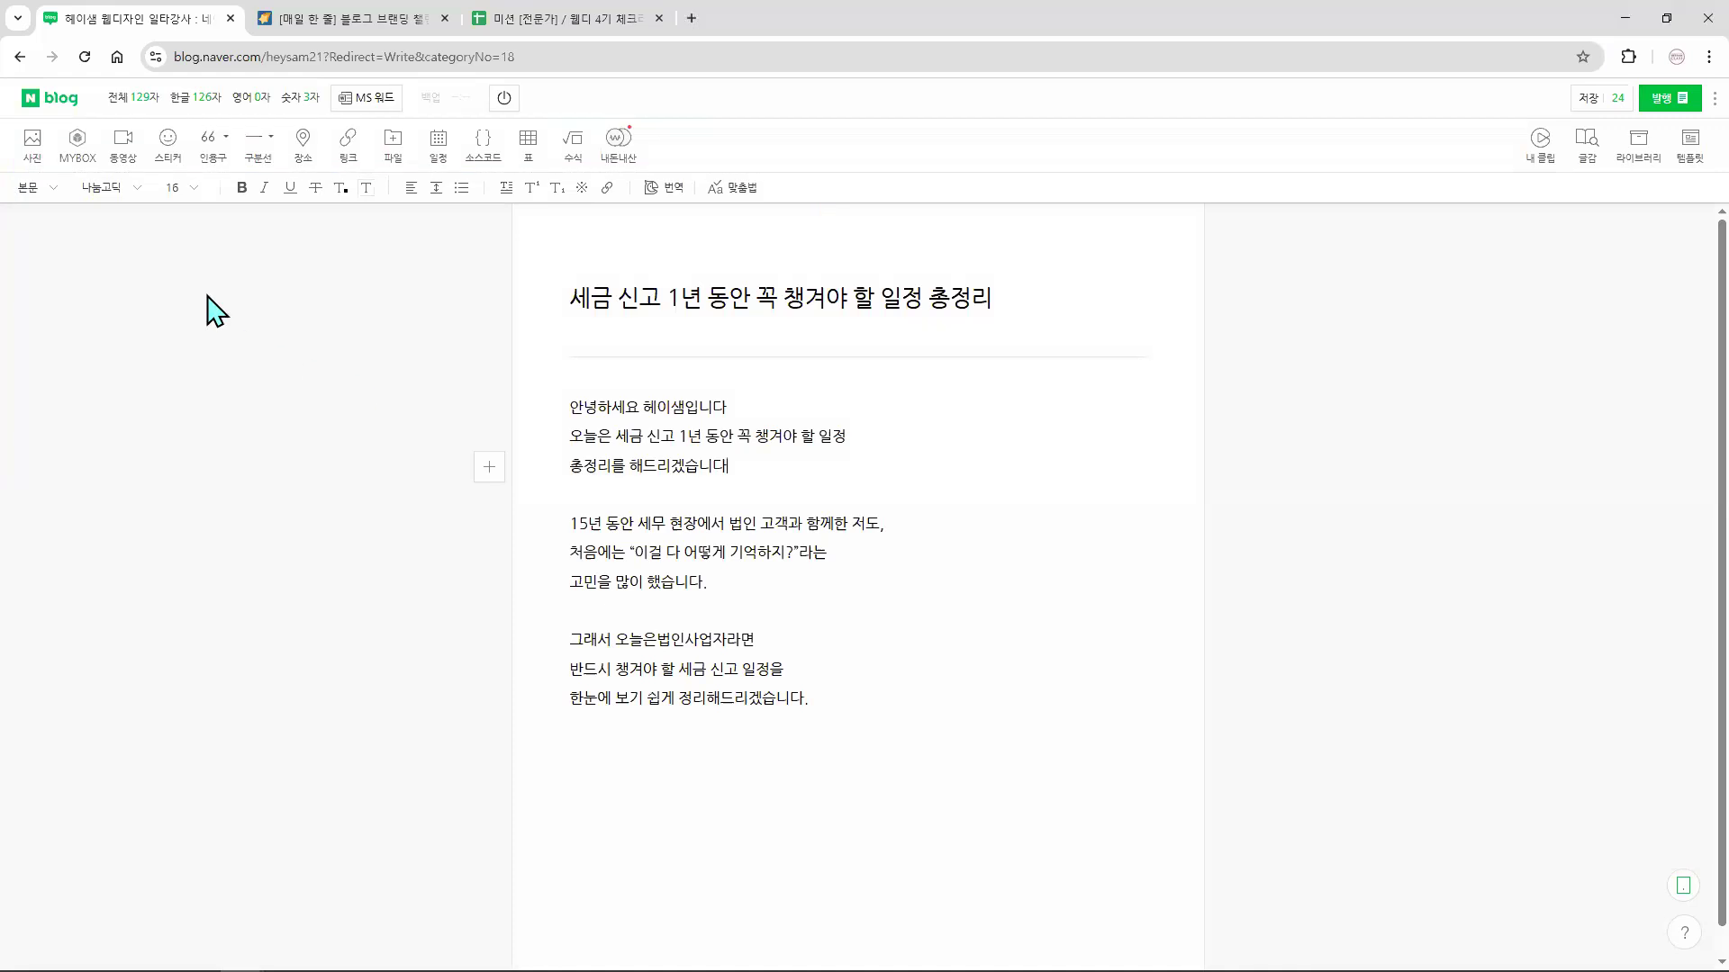
pyautogui.click(186, 192)
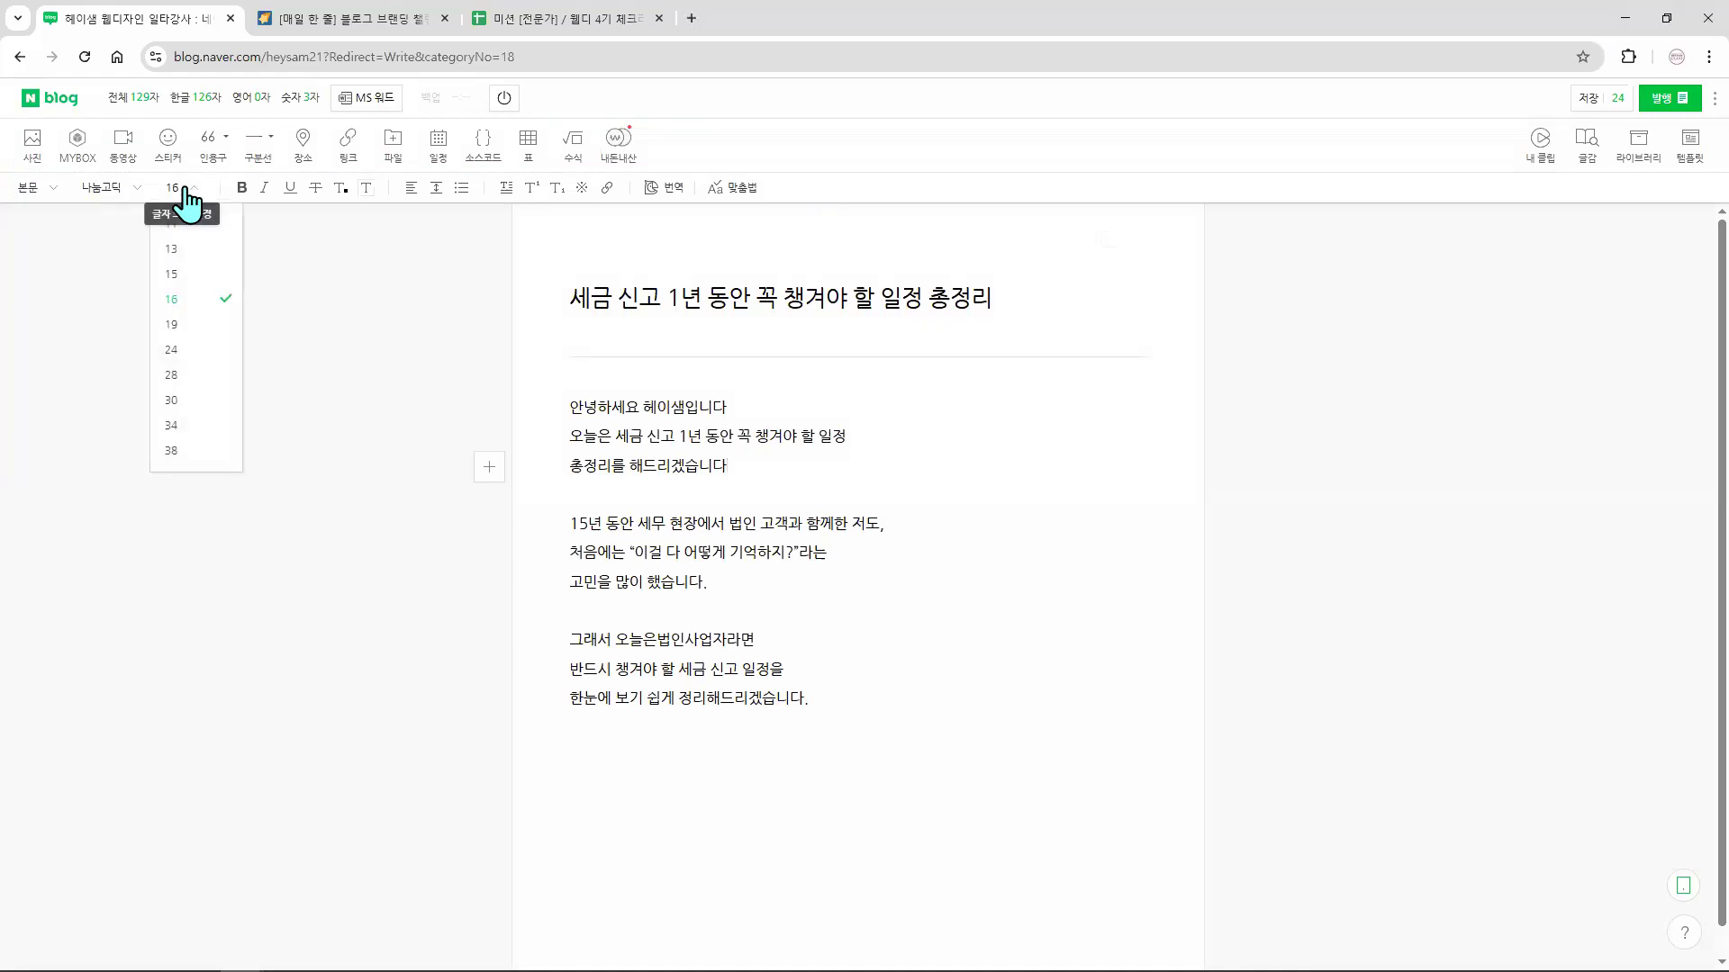
pyautogui.click(117, 191)
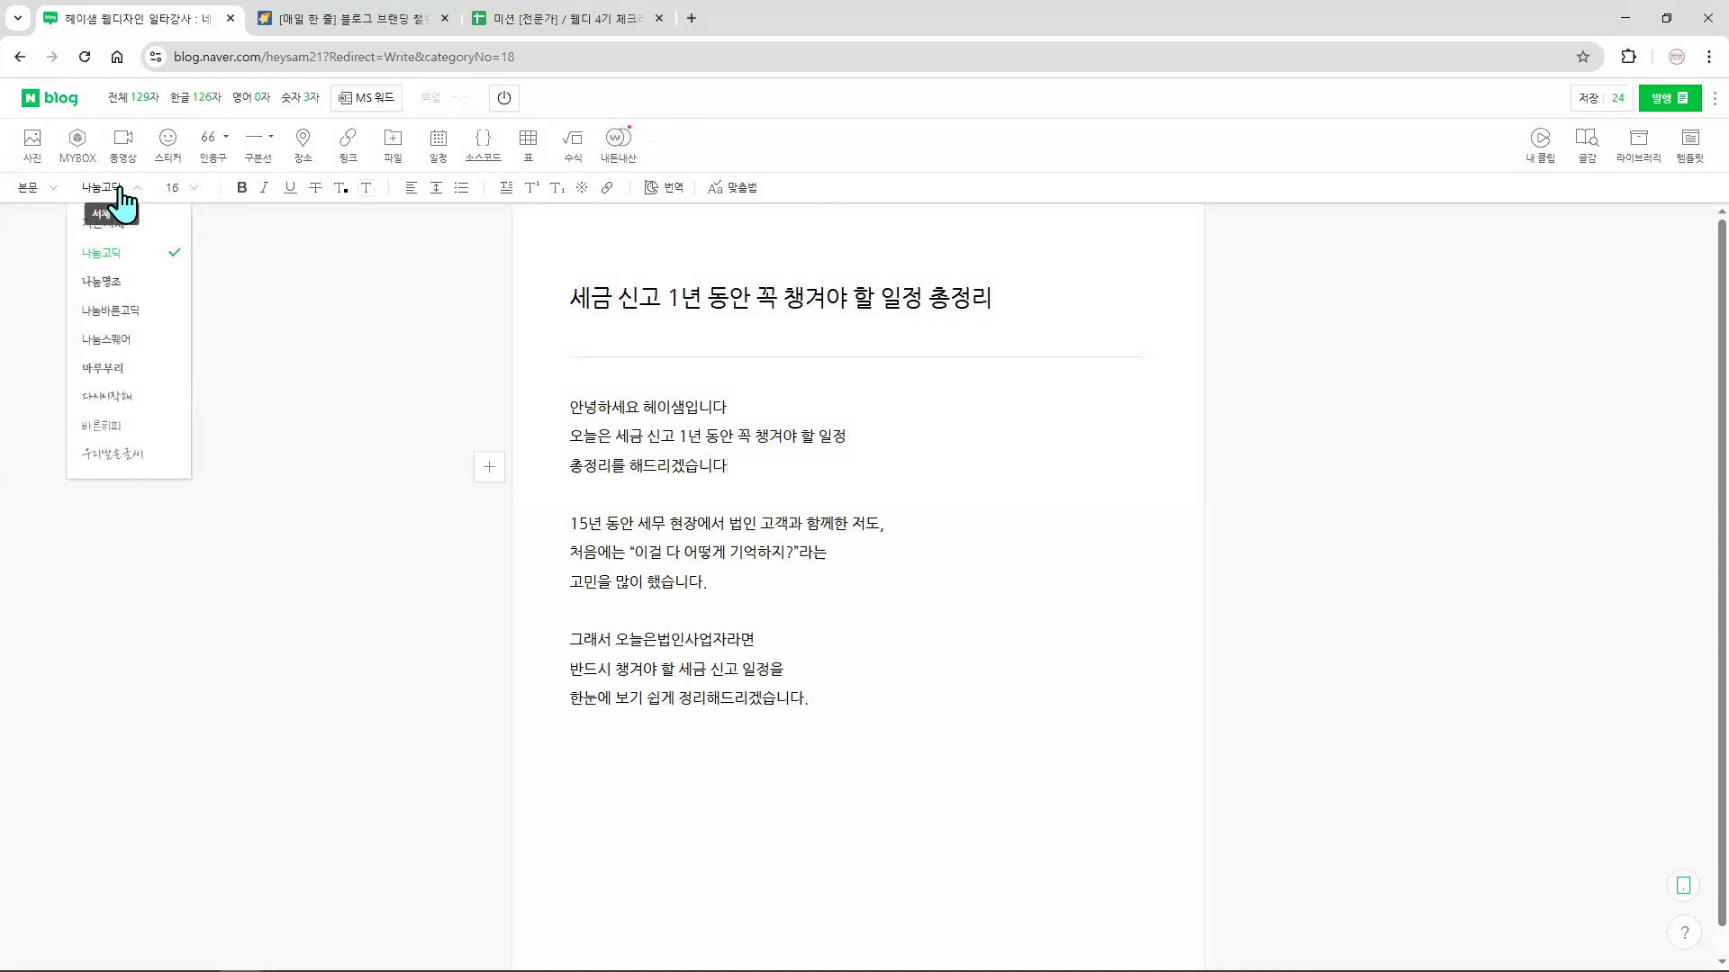
pyautogui.click(179, 191)
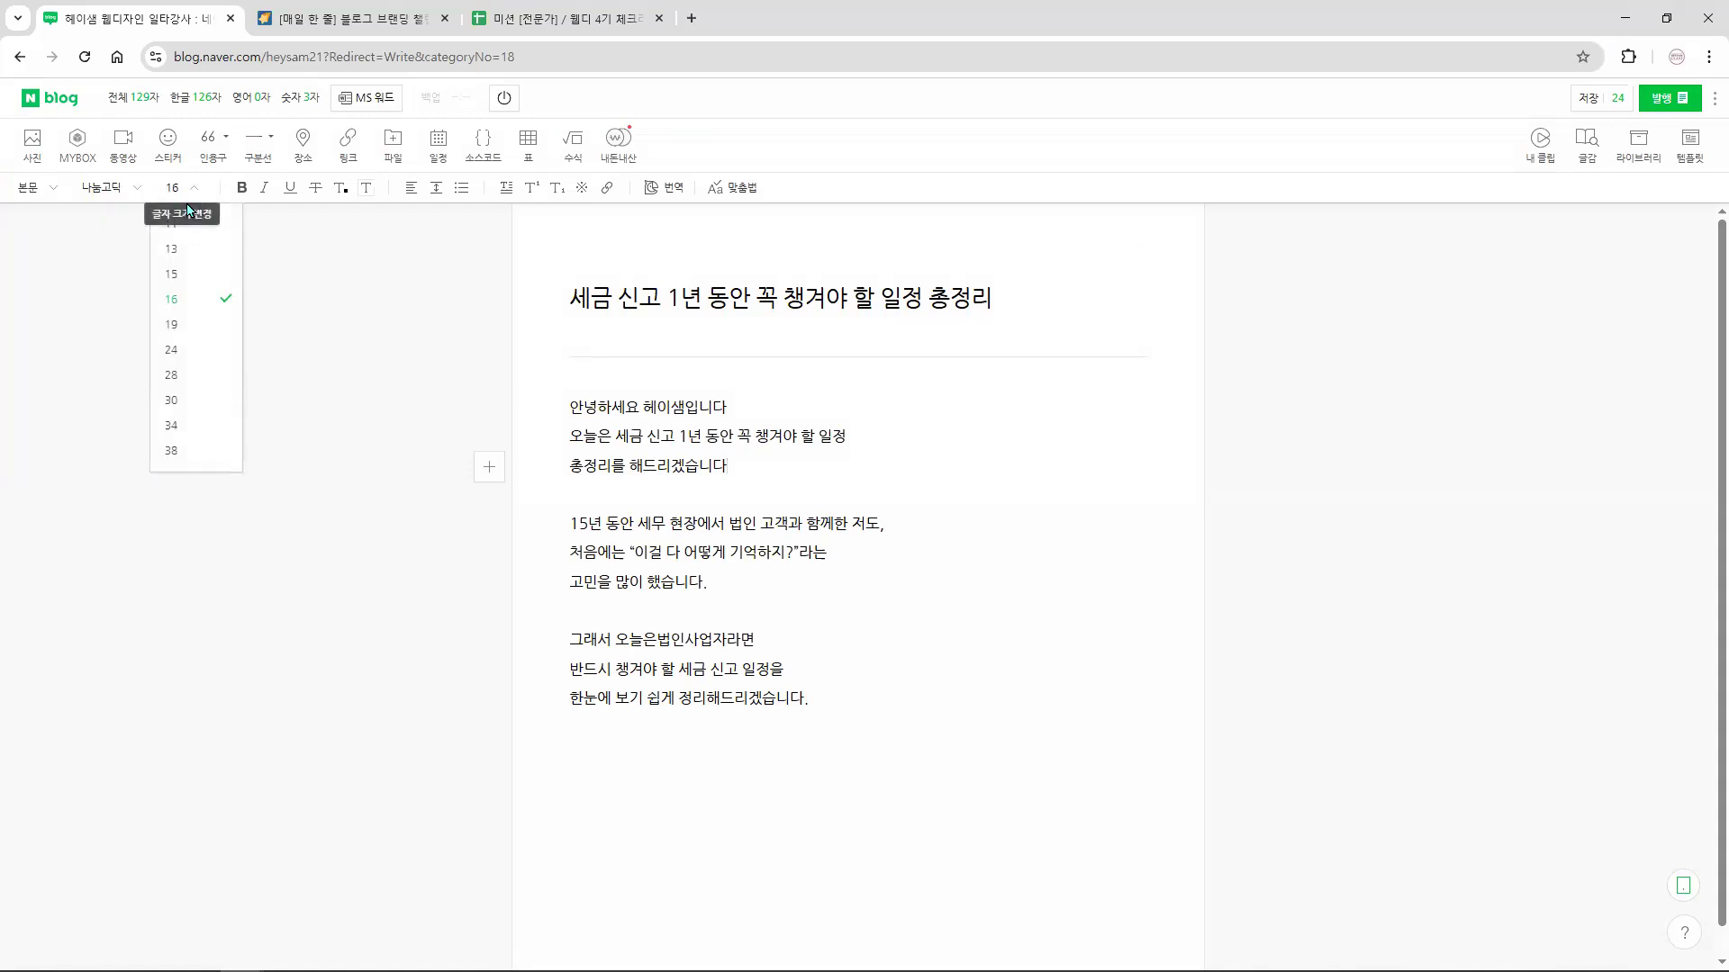
# - Set the post title's font size to 26
pyautogui.click(304, 326)
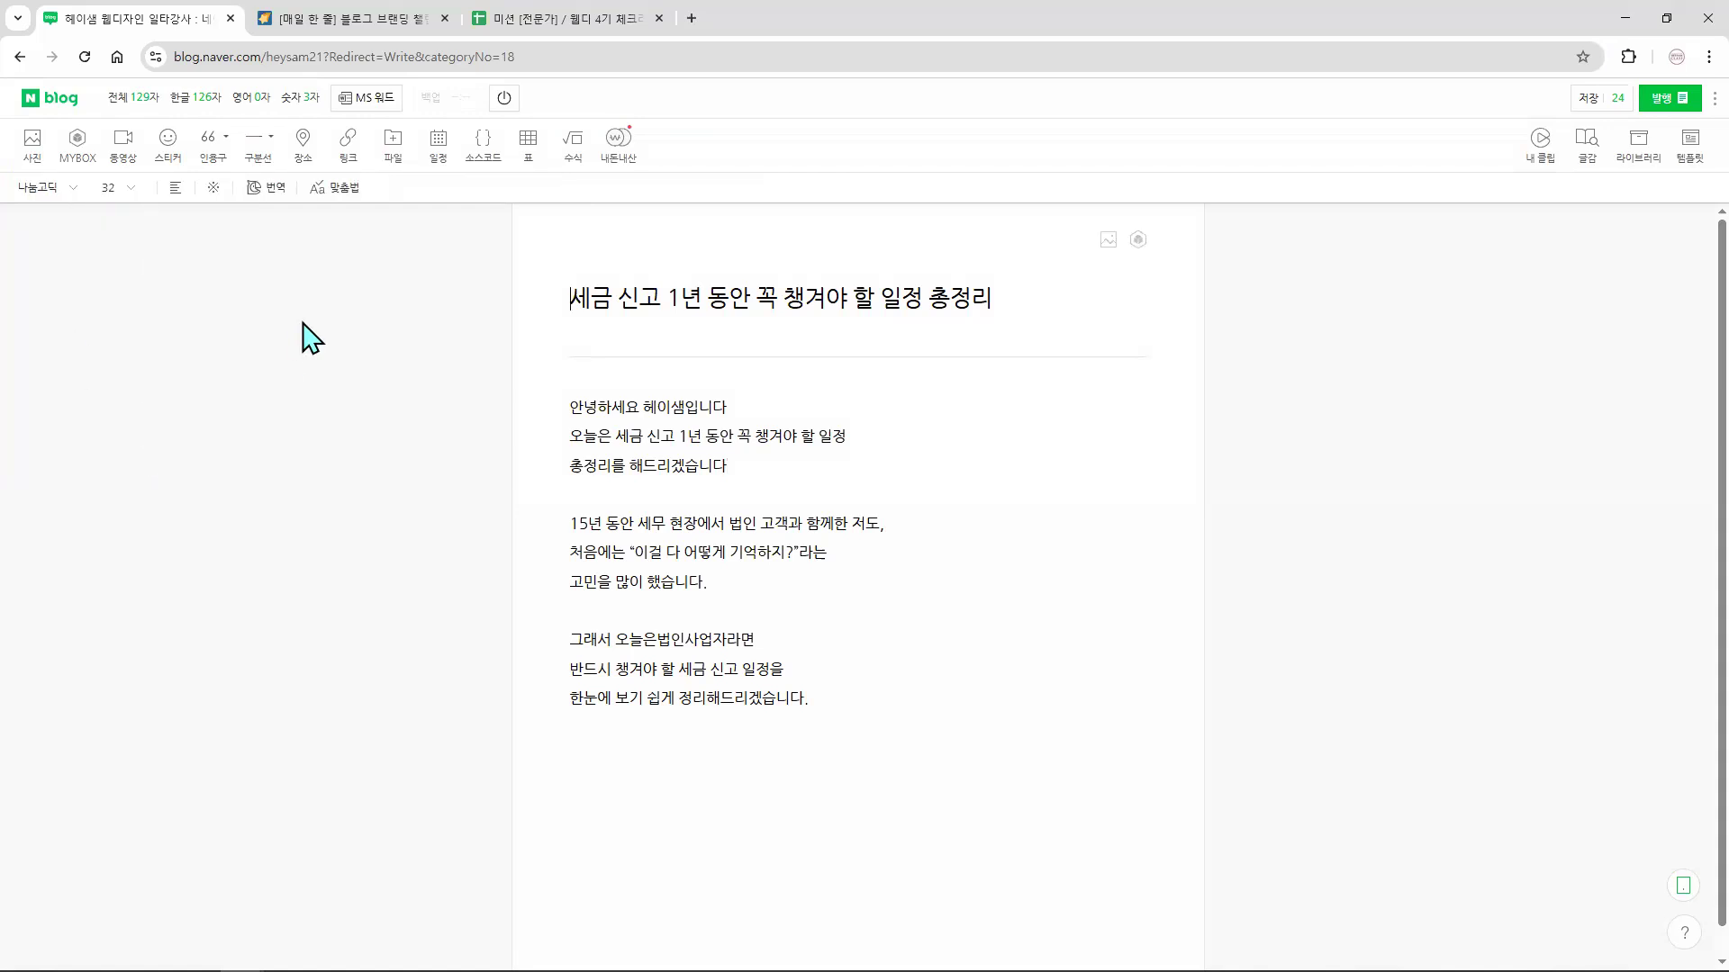
pyautogui.click(106, 189)
pyautogui.click(112, 189)
pyautogui.click(116, 189)
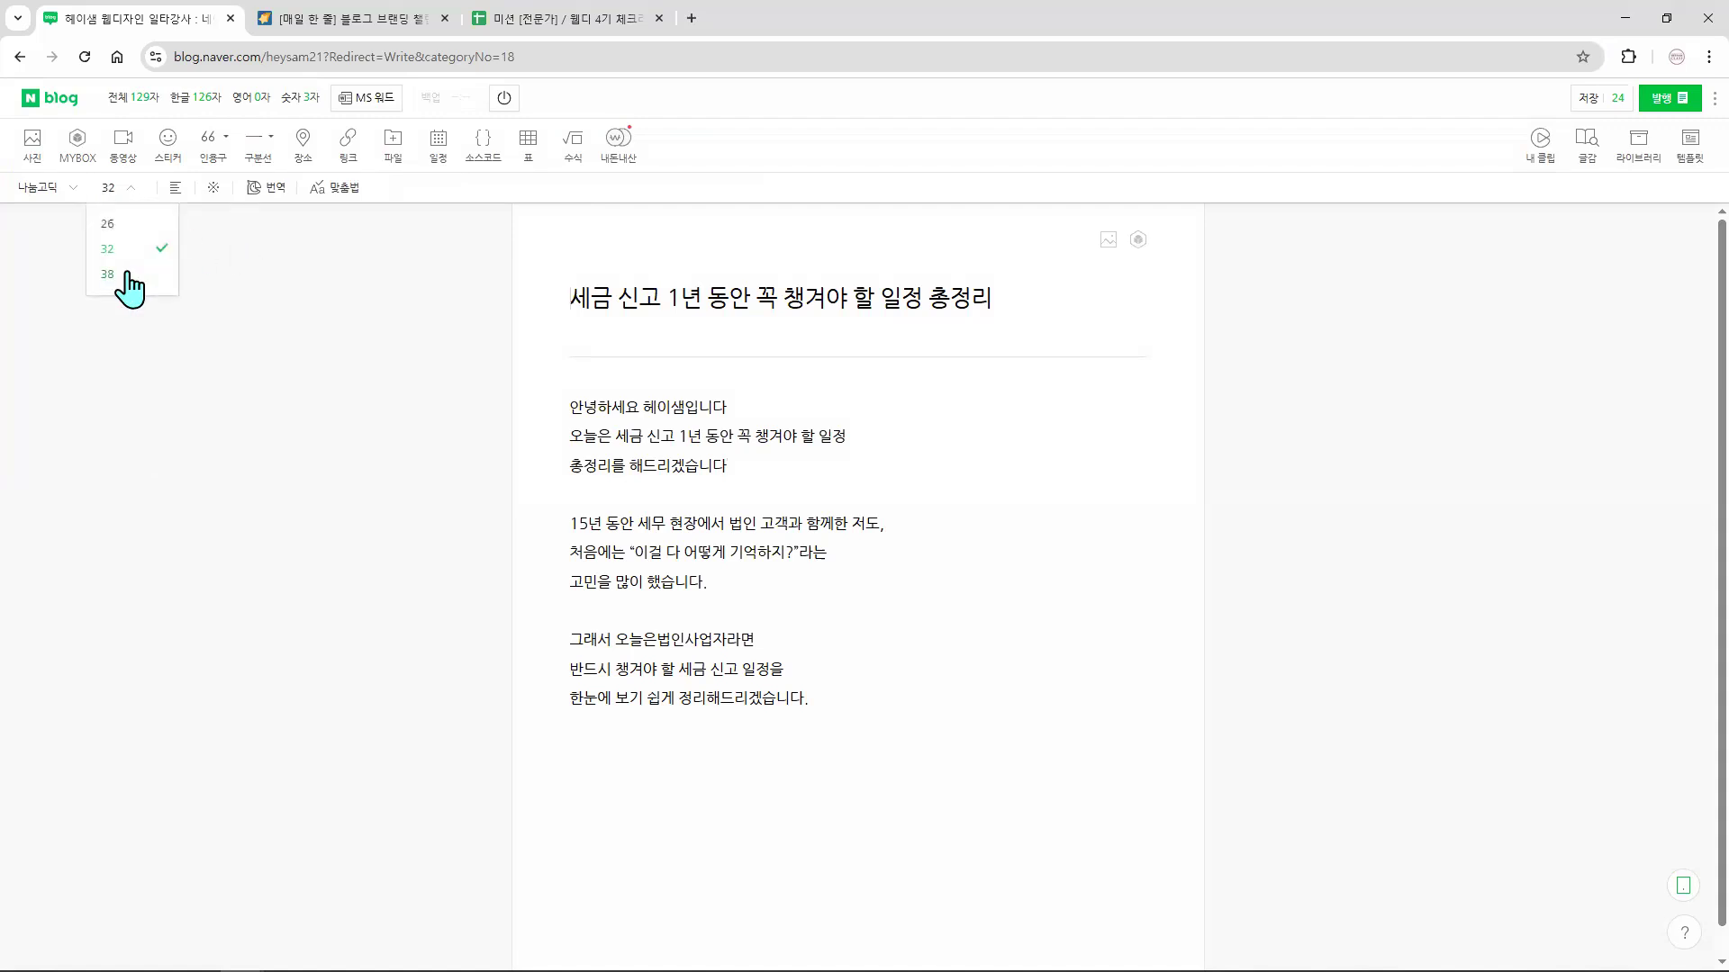
pyautogui.click(108, 225)
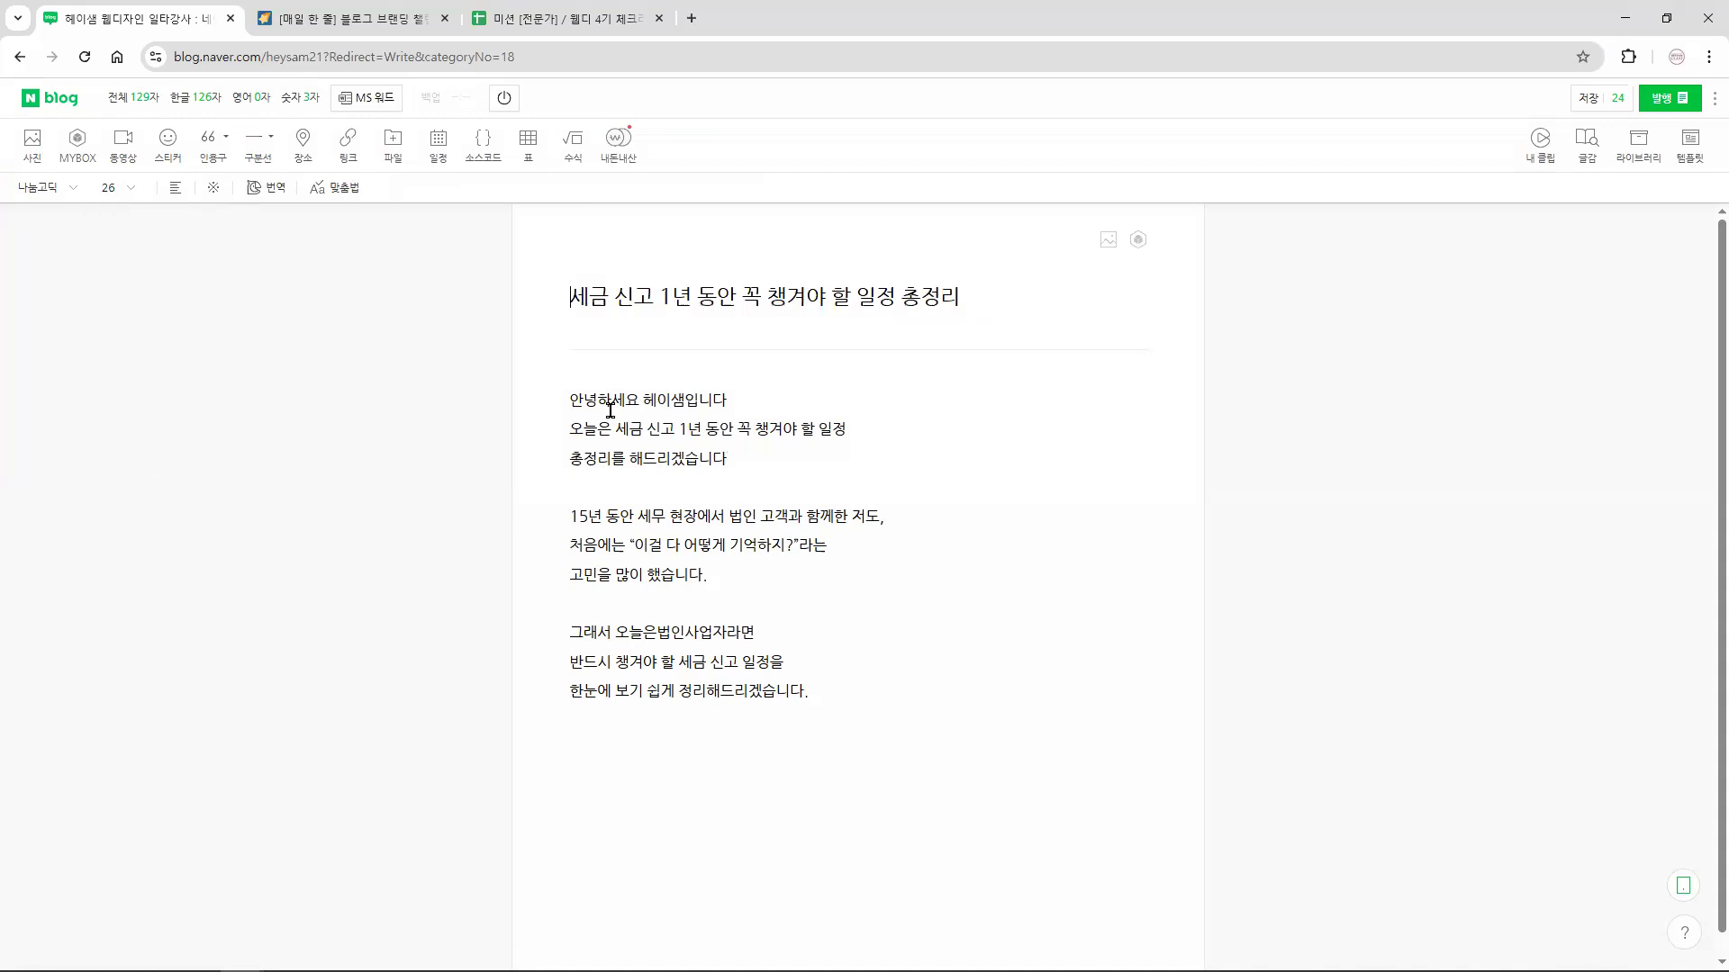
pyautogui.click(577, 402)
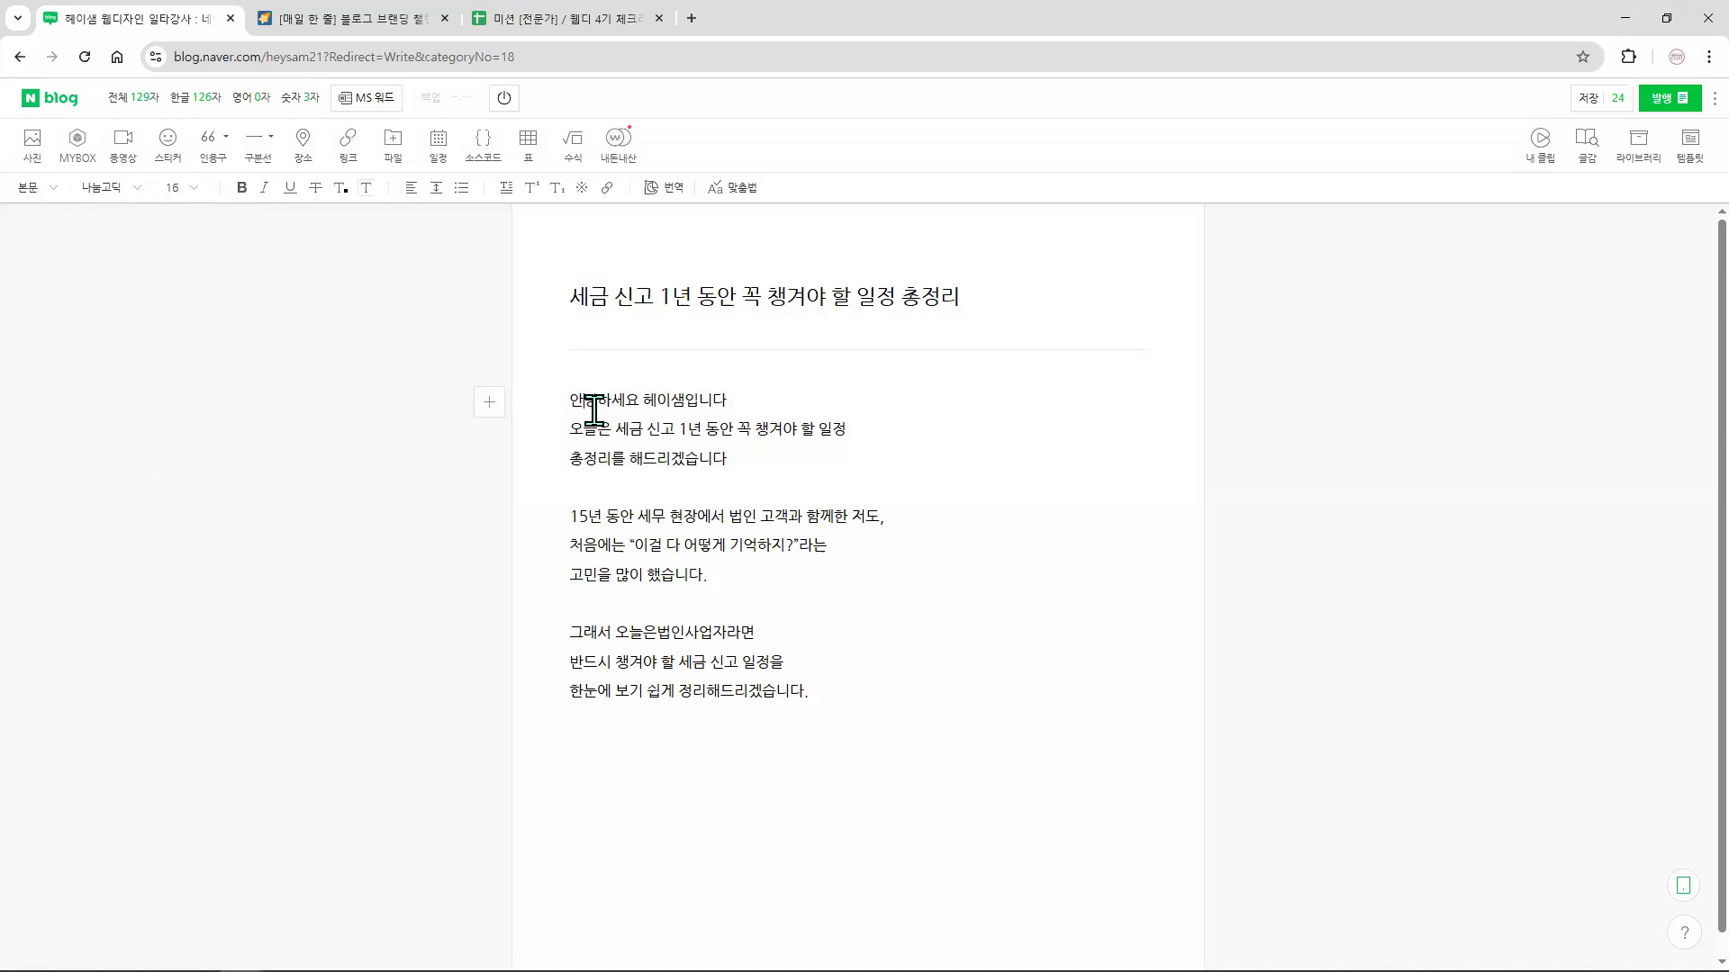
pyautogui.click(188, 190)
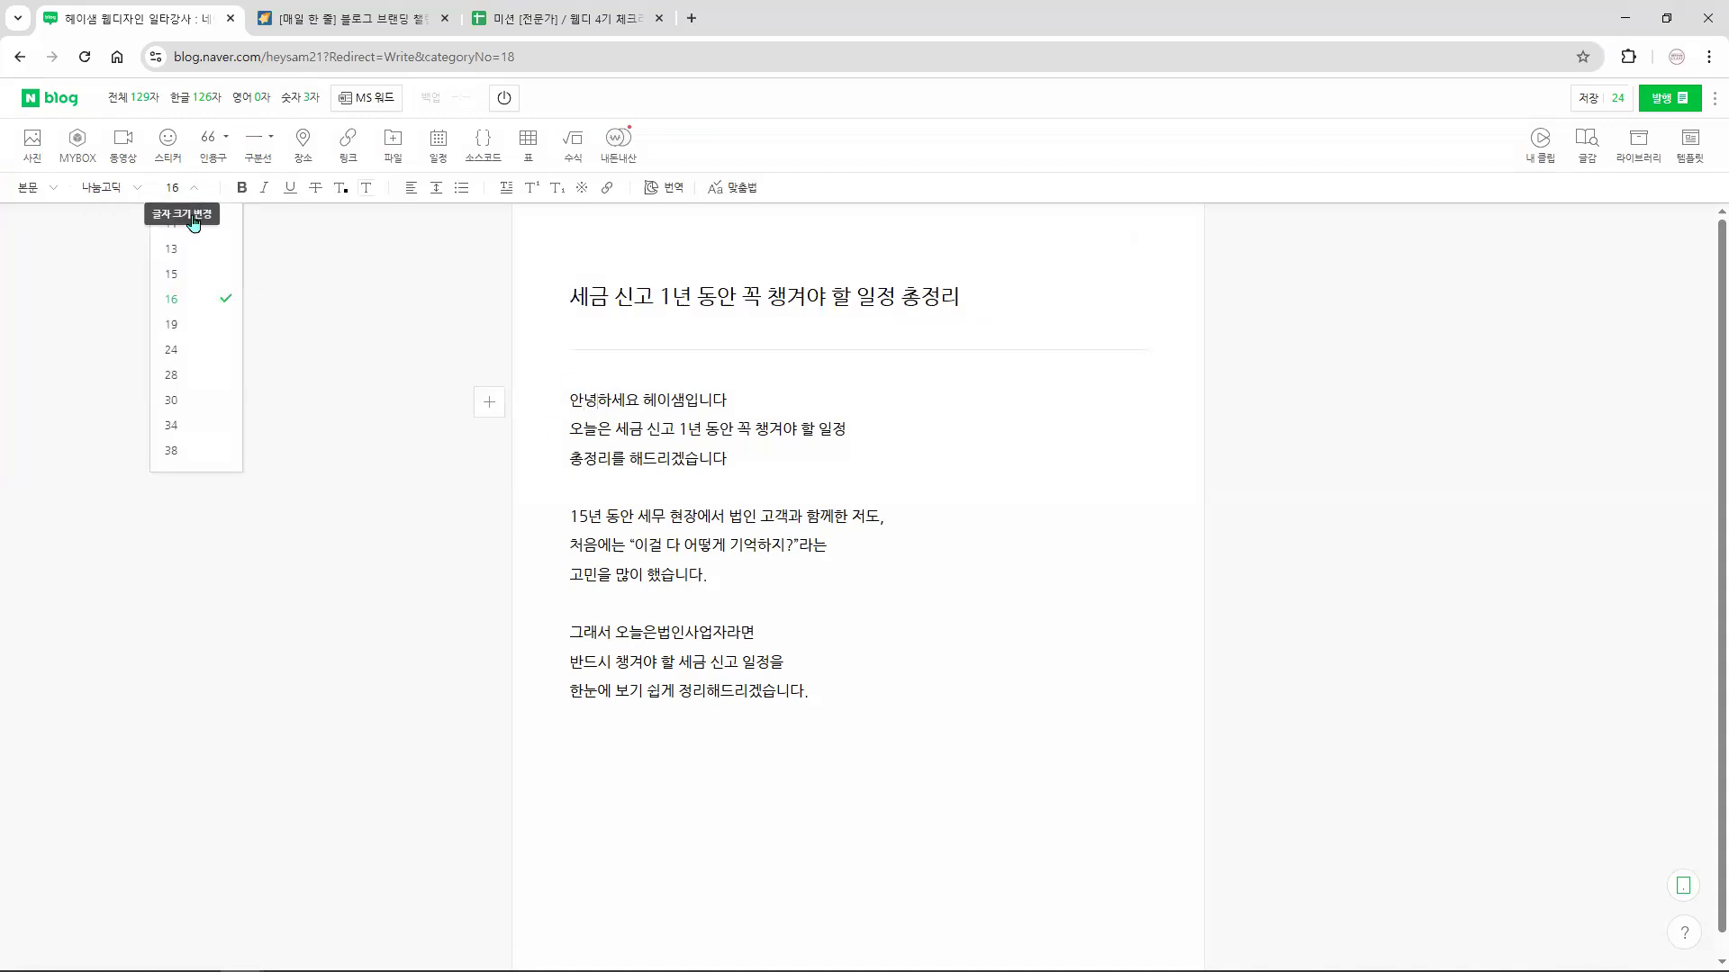
pyautogui.click(642, 431)
# - Make the line "5년 동안 세무 현장에서 법인 고객과 함께한 저도," bold, italic and magenta
pyautogui.moveTo(575, 520); pyautogui.dragTo(898, 516)
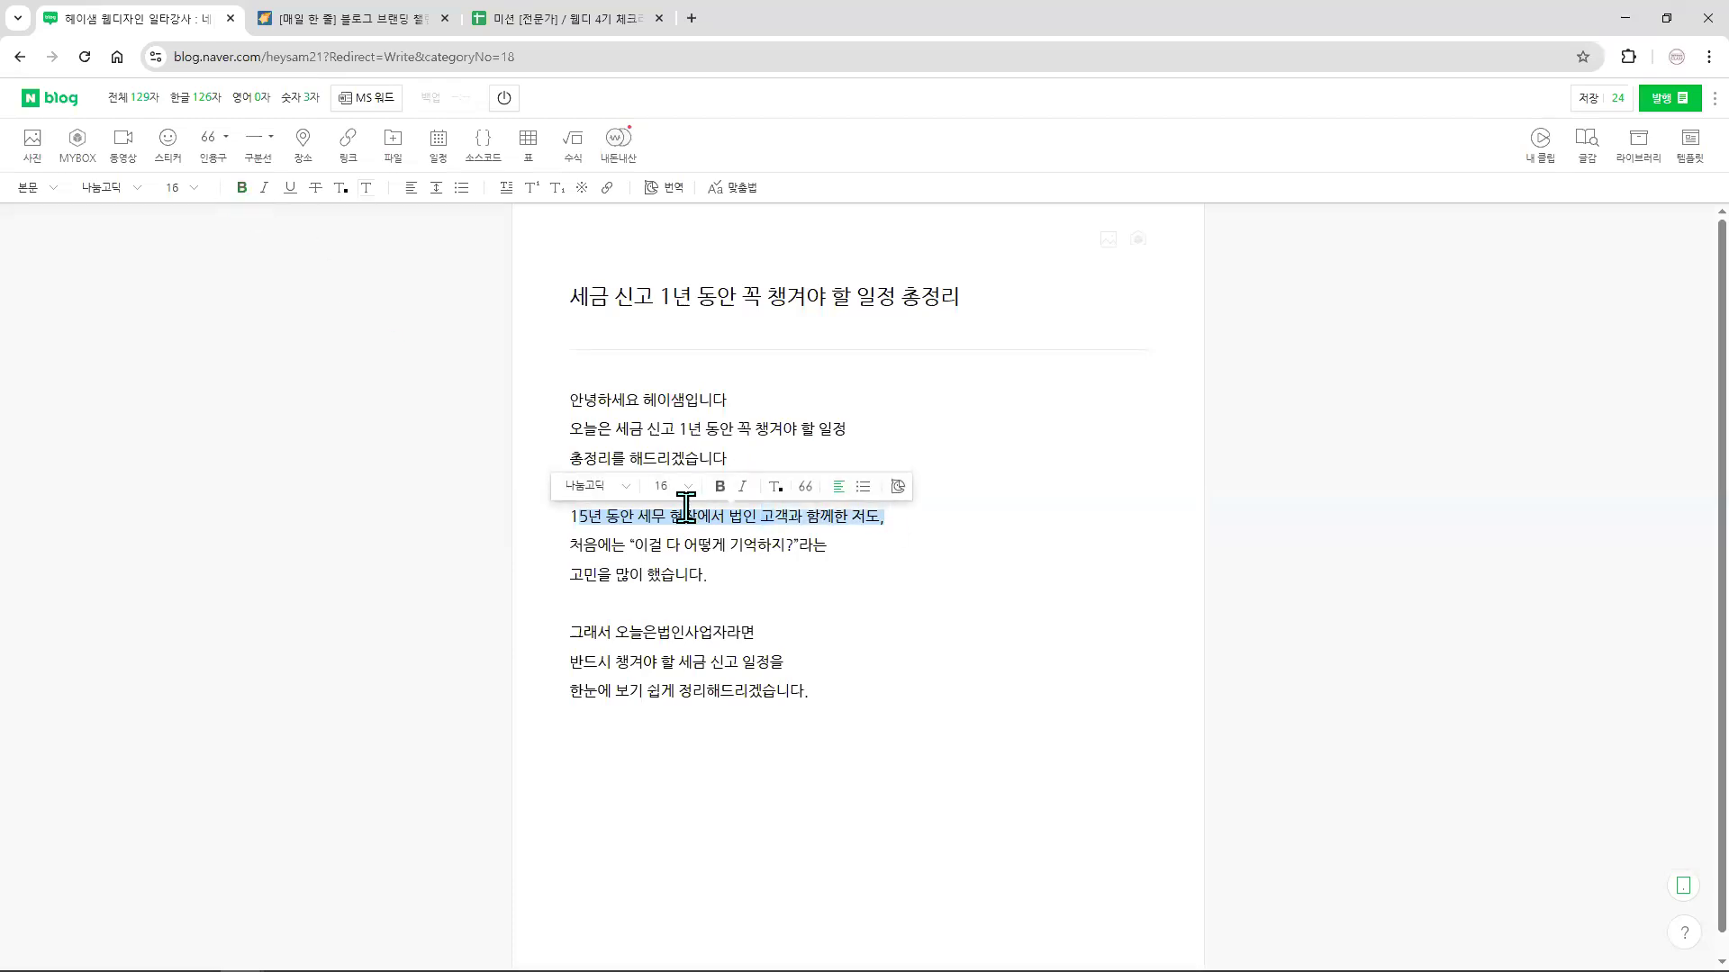
pyautogui.click(720, 488)
pyautogui.click(744, 490)
pyautogui.click(776, 491)
pyautogui.click(775, 533)
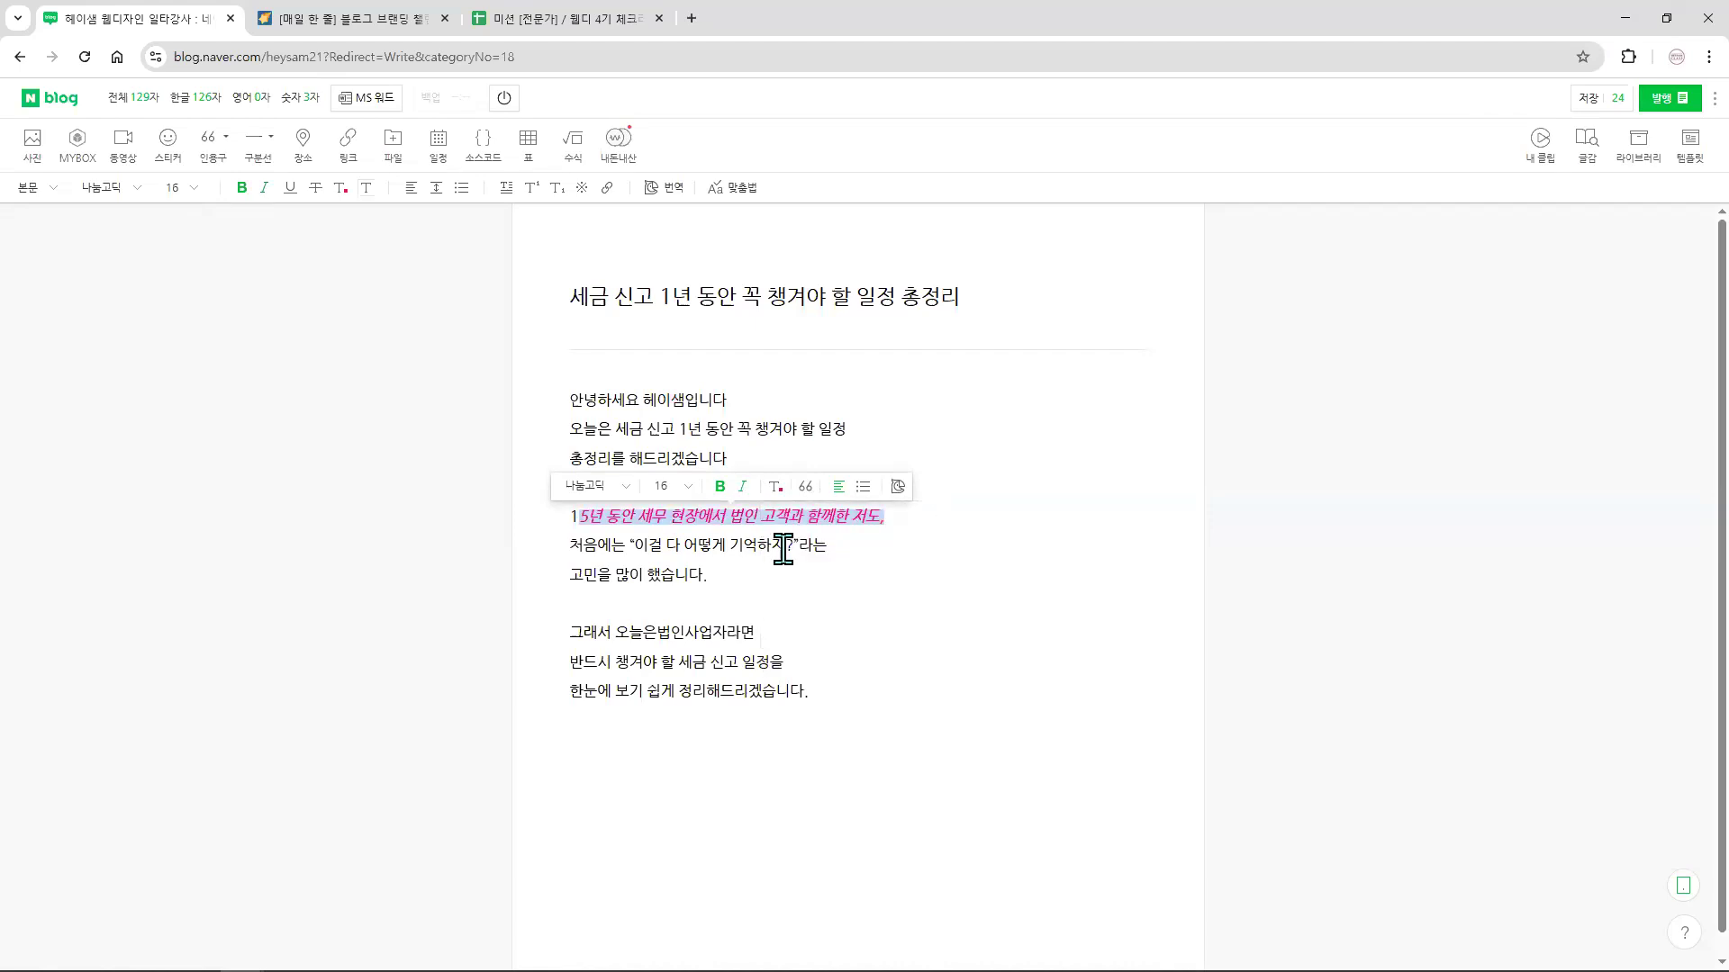
pyautogui.click(845, 547)
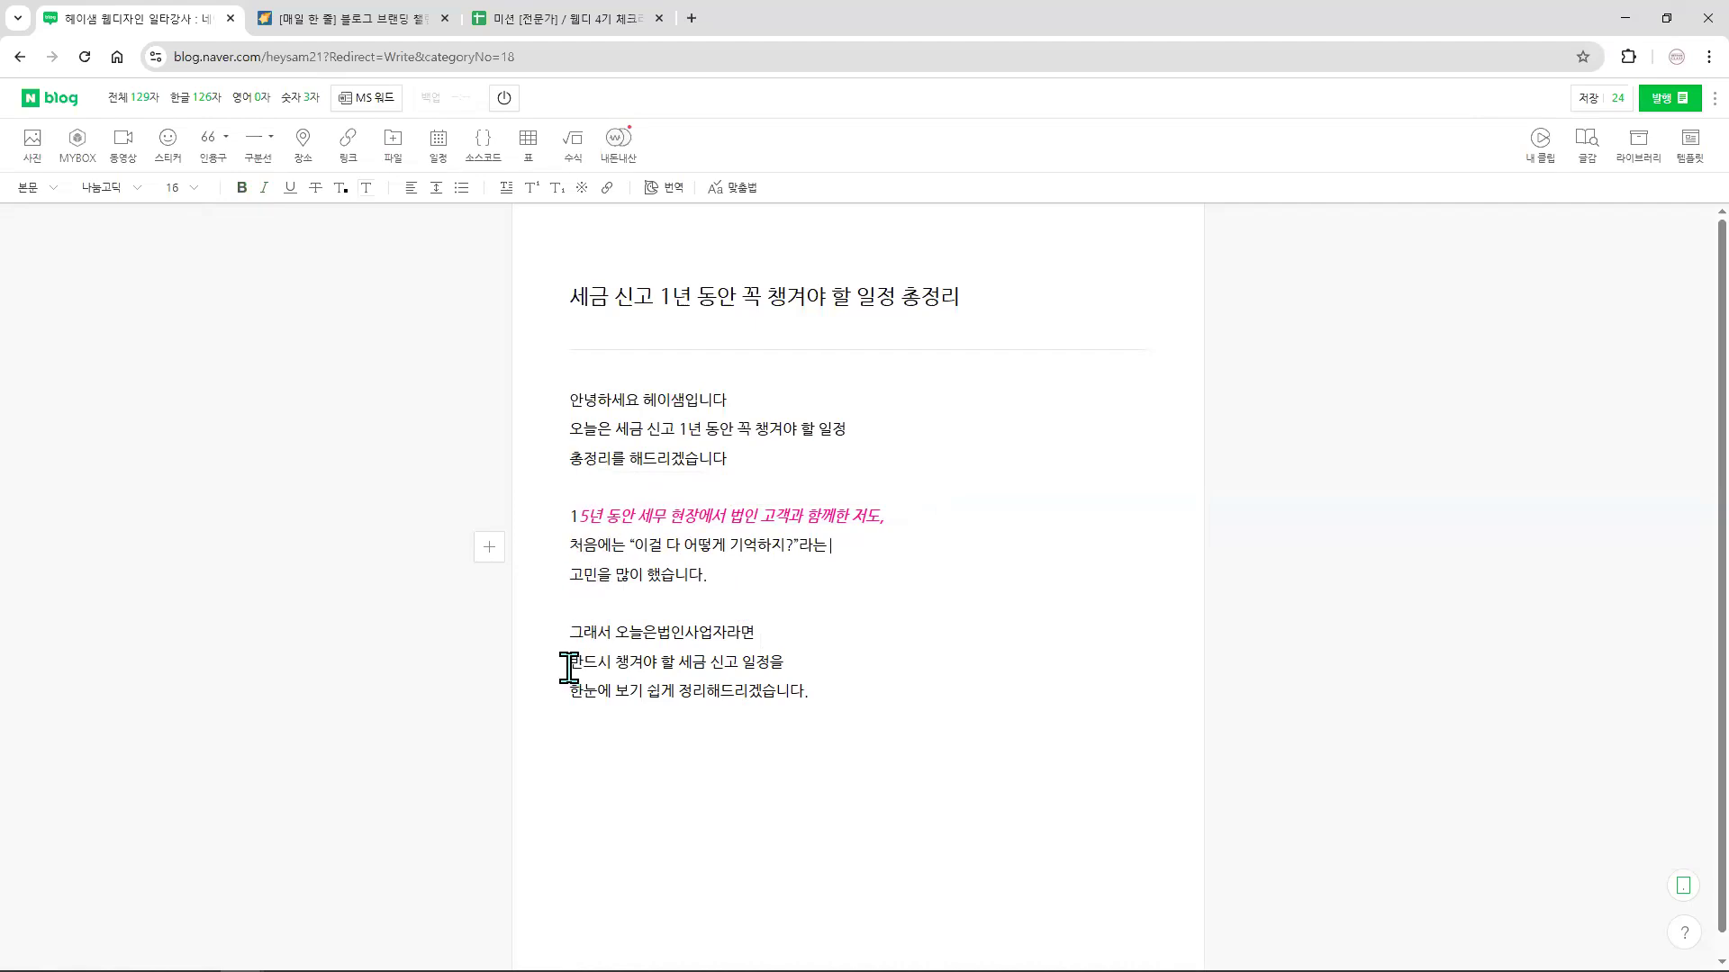
# - Give the line "반드시 챙겨야 할 세금 신고 일정을" a light yellow text background
pyautogui.moveTo(569, 668); pyautogui.dragTo(787, 663)
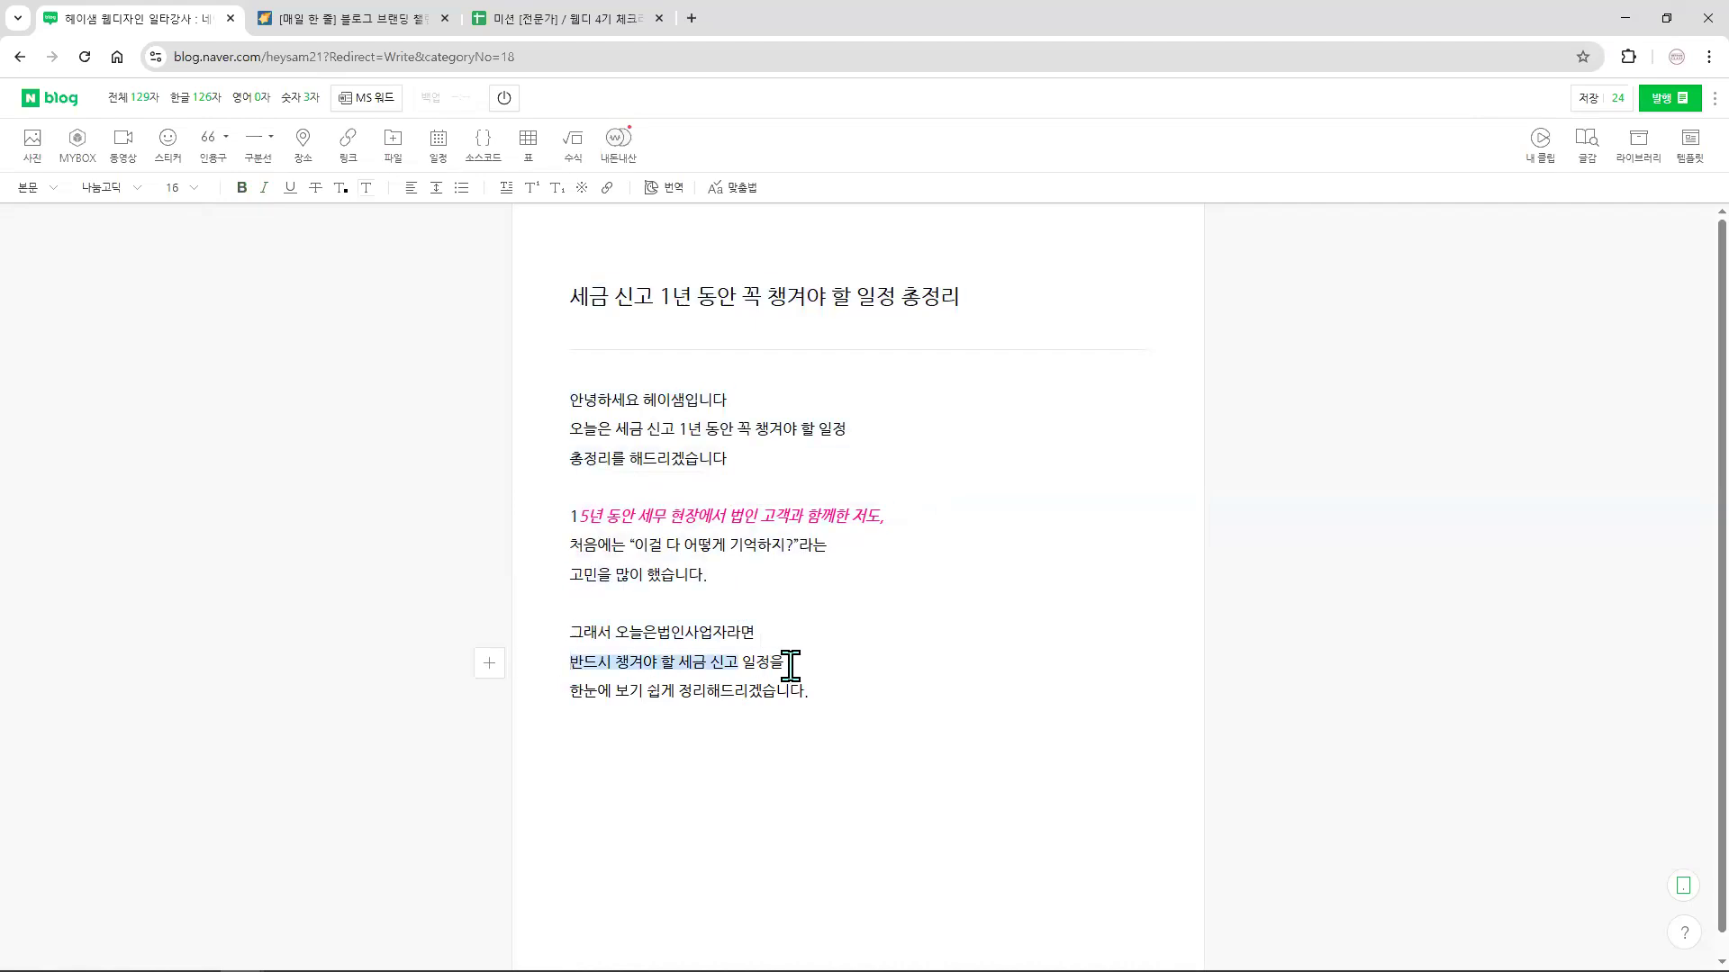
pyautogui.click(365, 191)
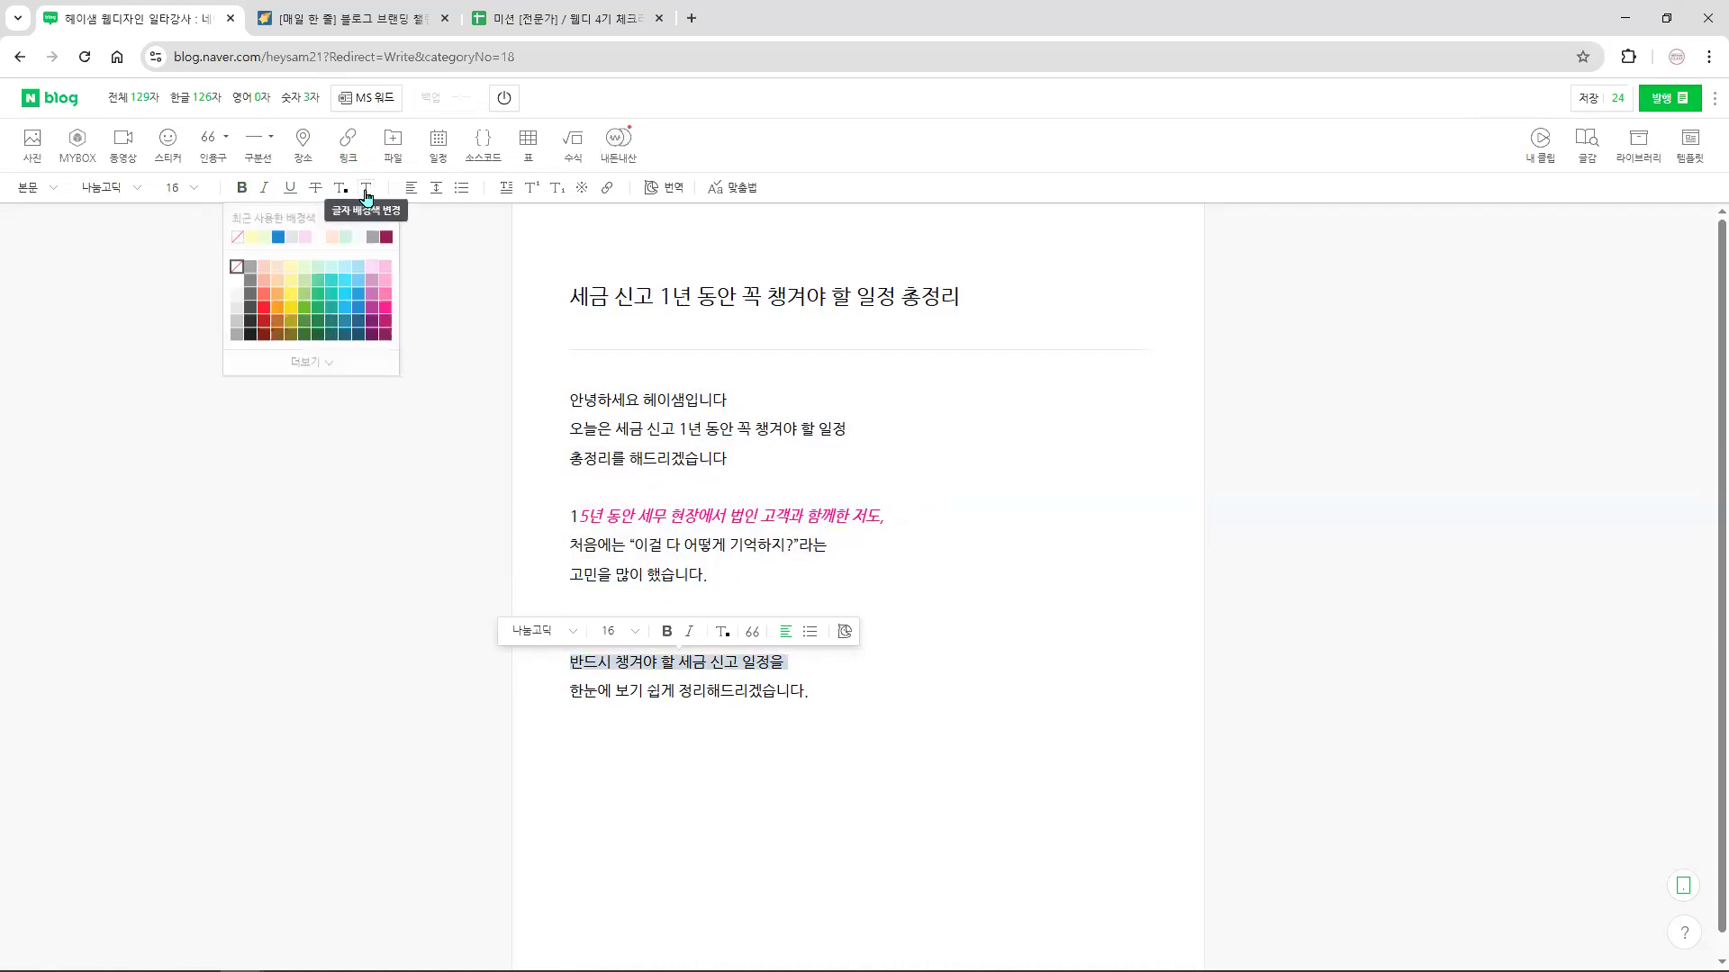
pyautogui.click(256, 238)
pyautogui.click(814, 689)
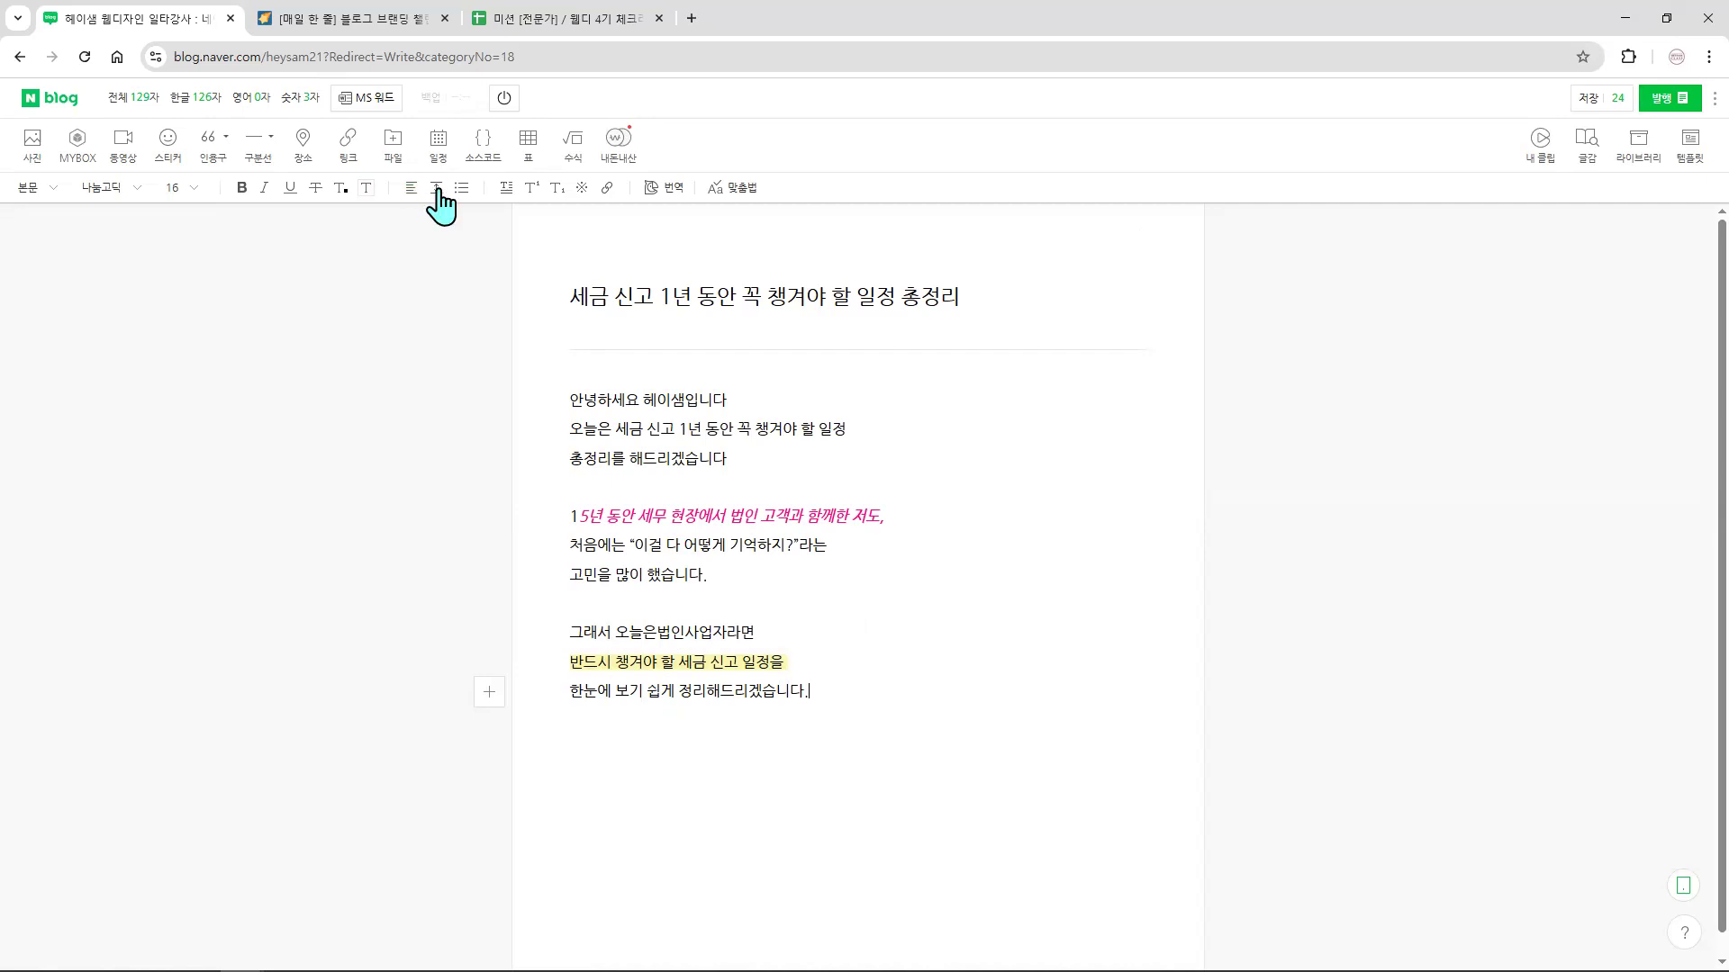
# - Set the line spacing of the entire body text to 160%
pyautogui.click(570, 401)
pyautogui.moveTo(563, 401); pyautogui.dragTo(810, 645)
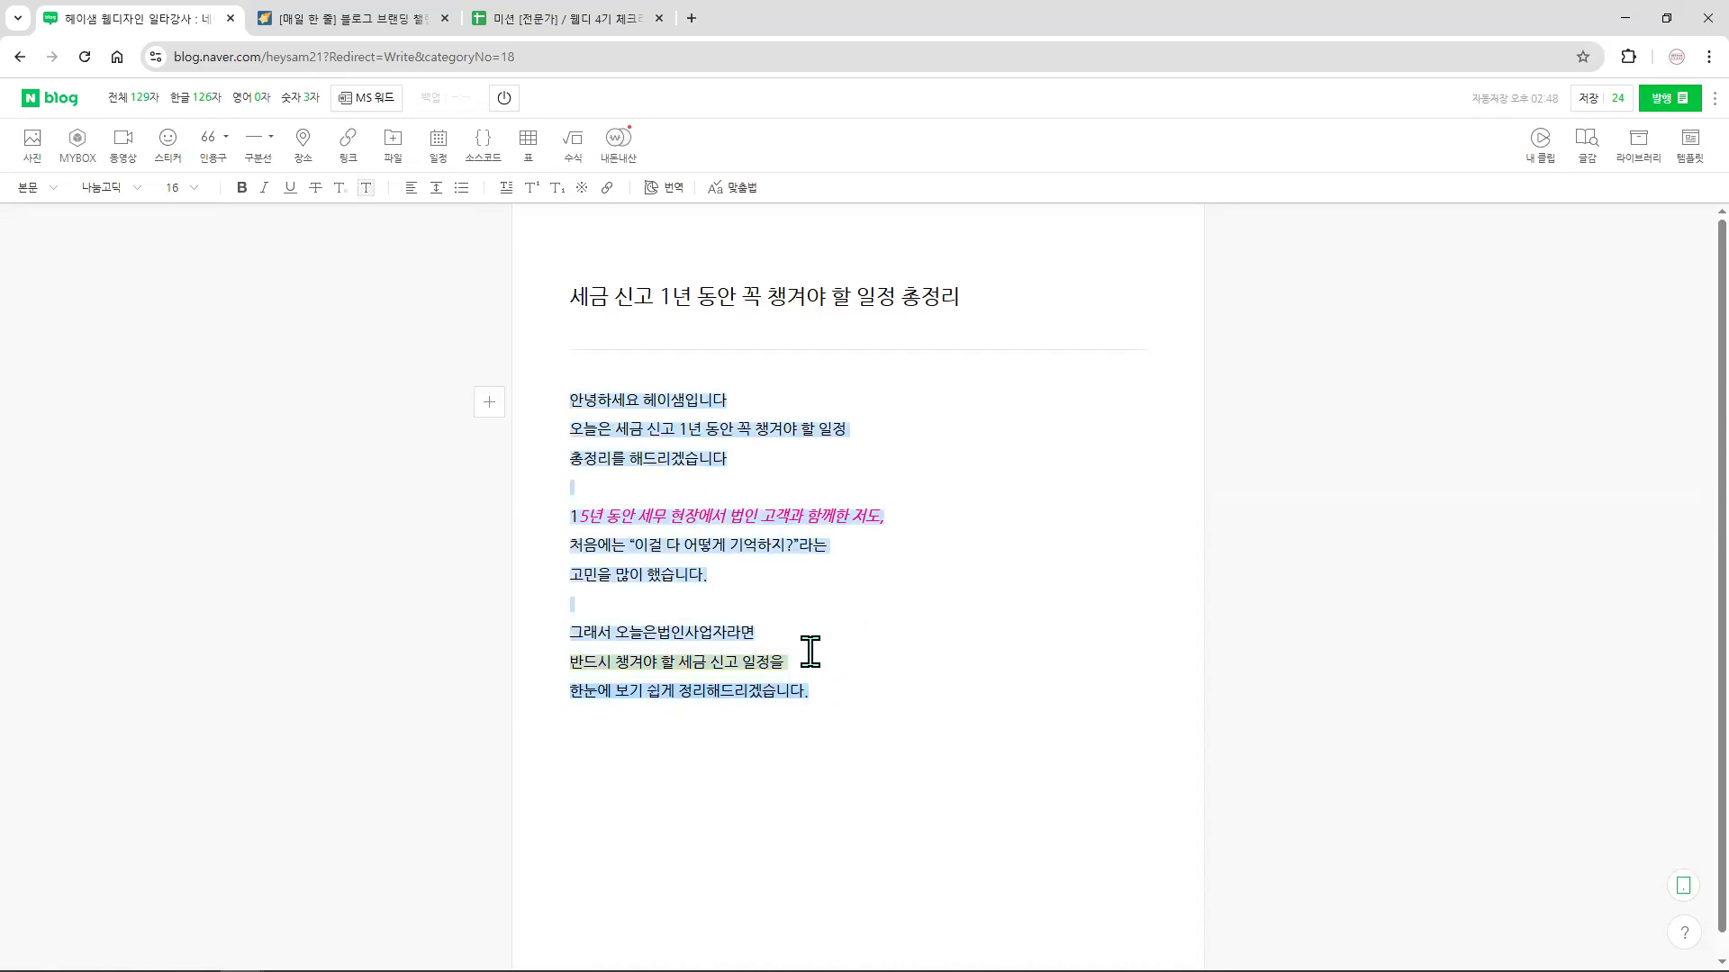
pyautogui.click(436, 189)
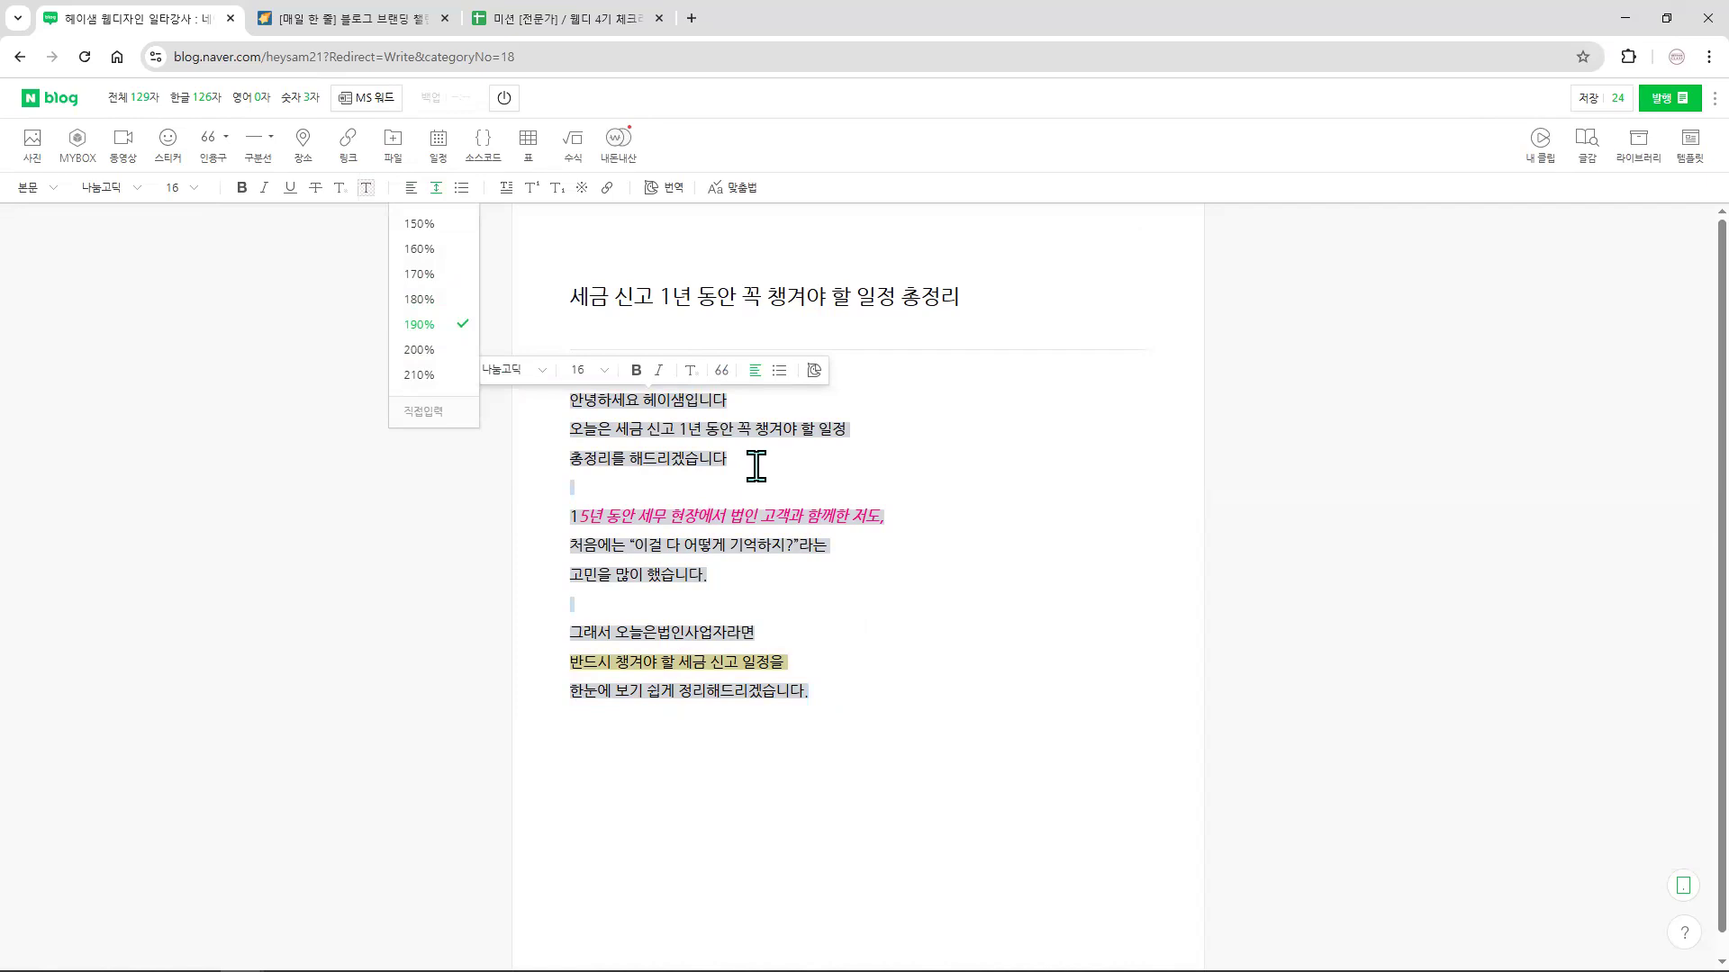
pyautogui.click(427, 255)
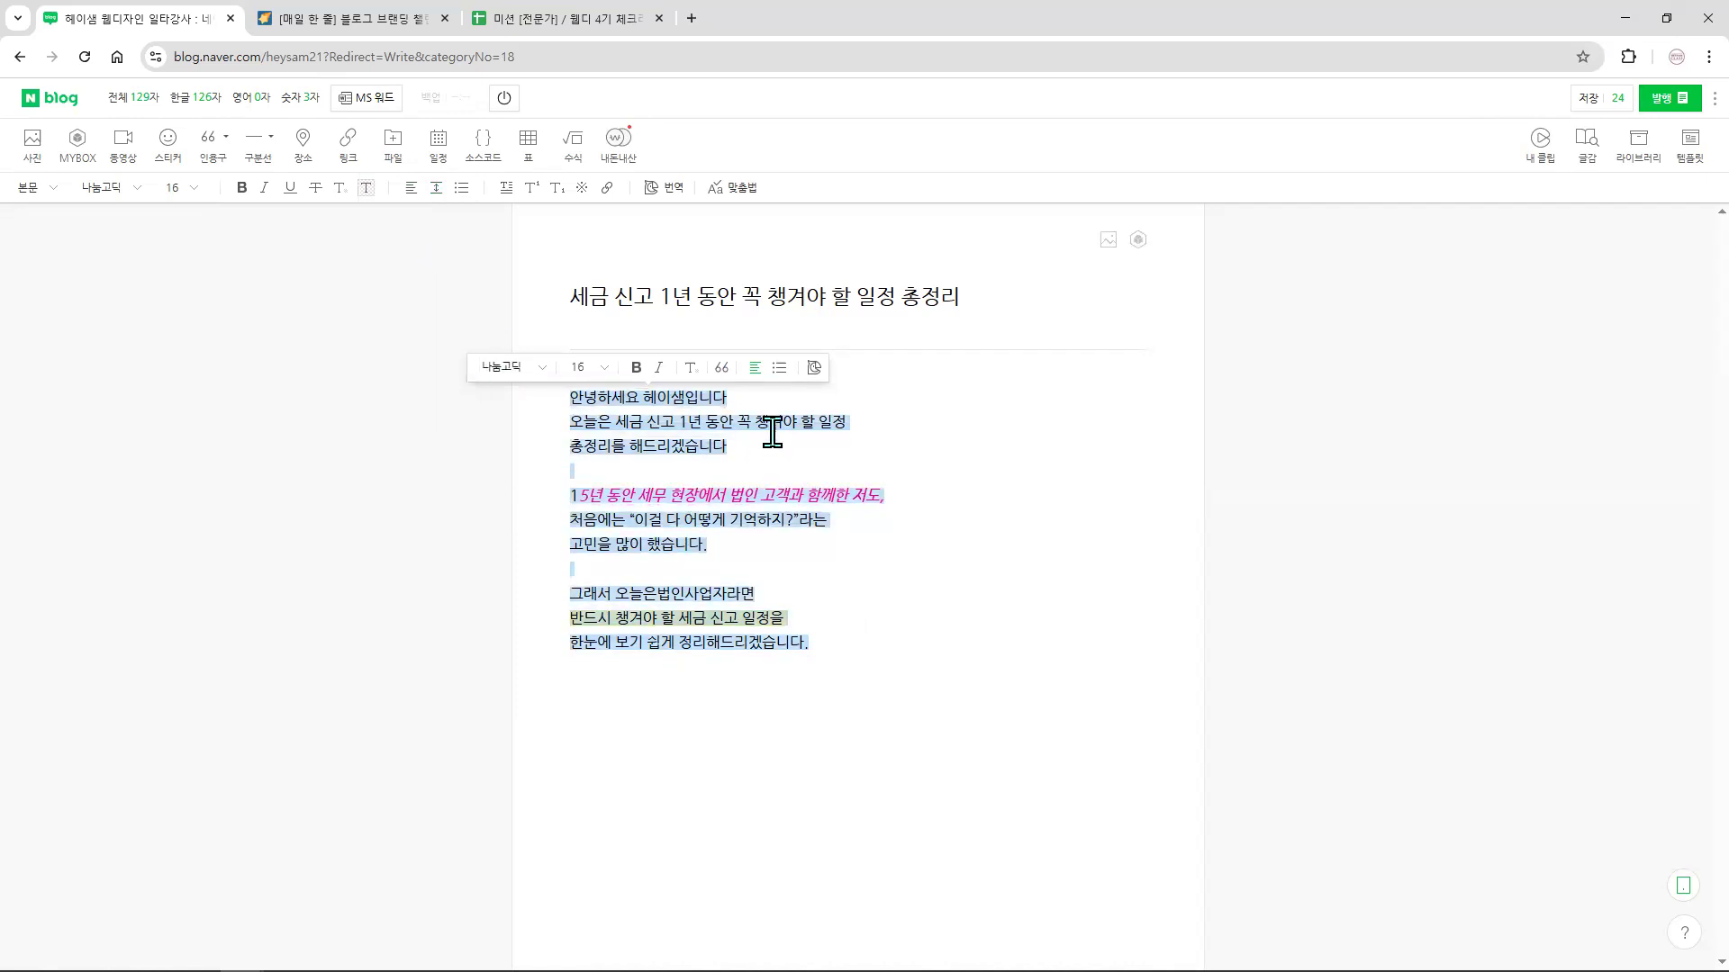
pyautogui.click(800, 464)
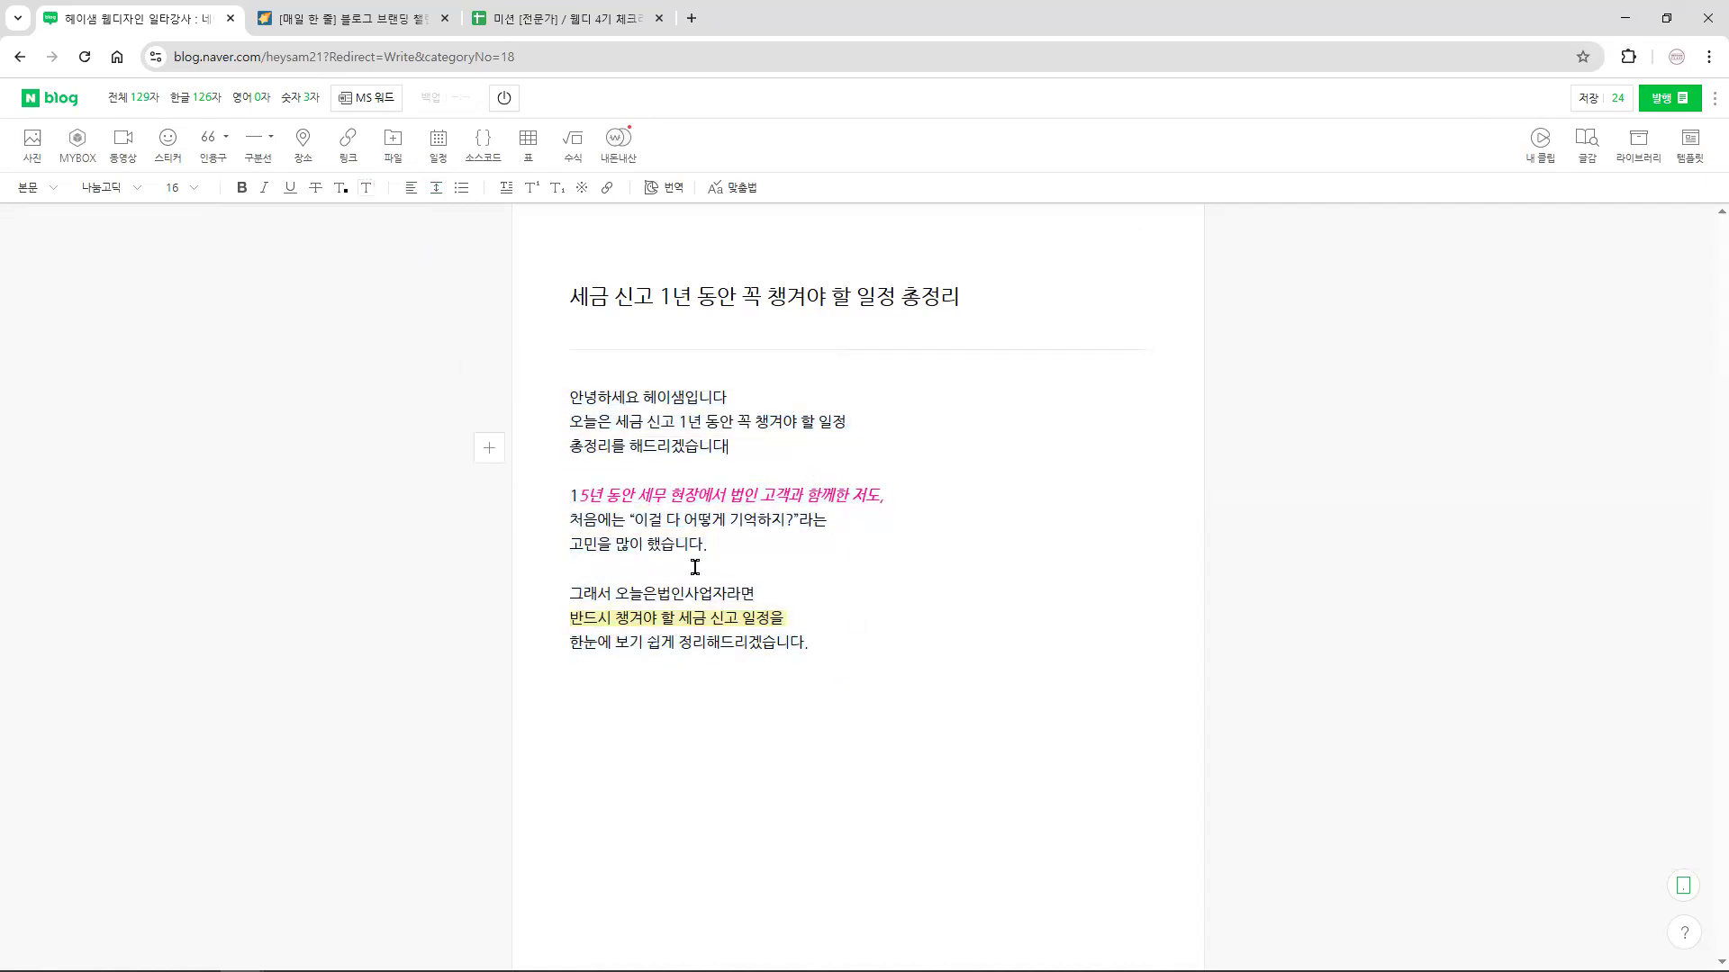
# - Set the line spacing of the entire body text to 180%
pyautogui.hotkey('ctrl', 'a')
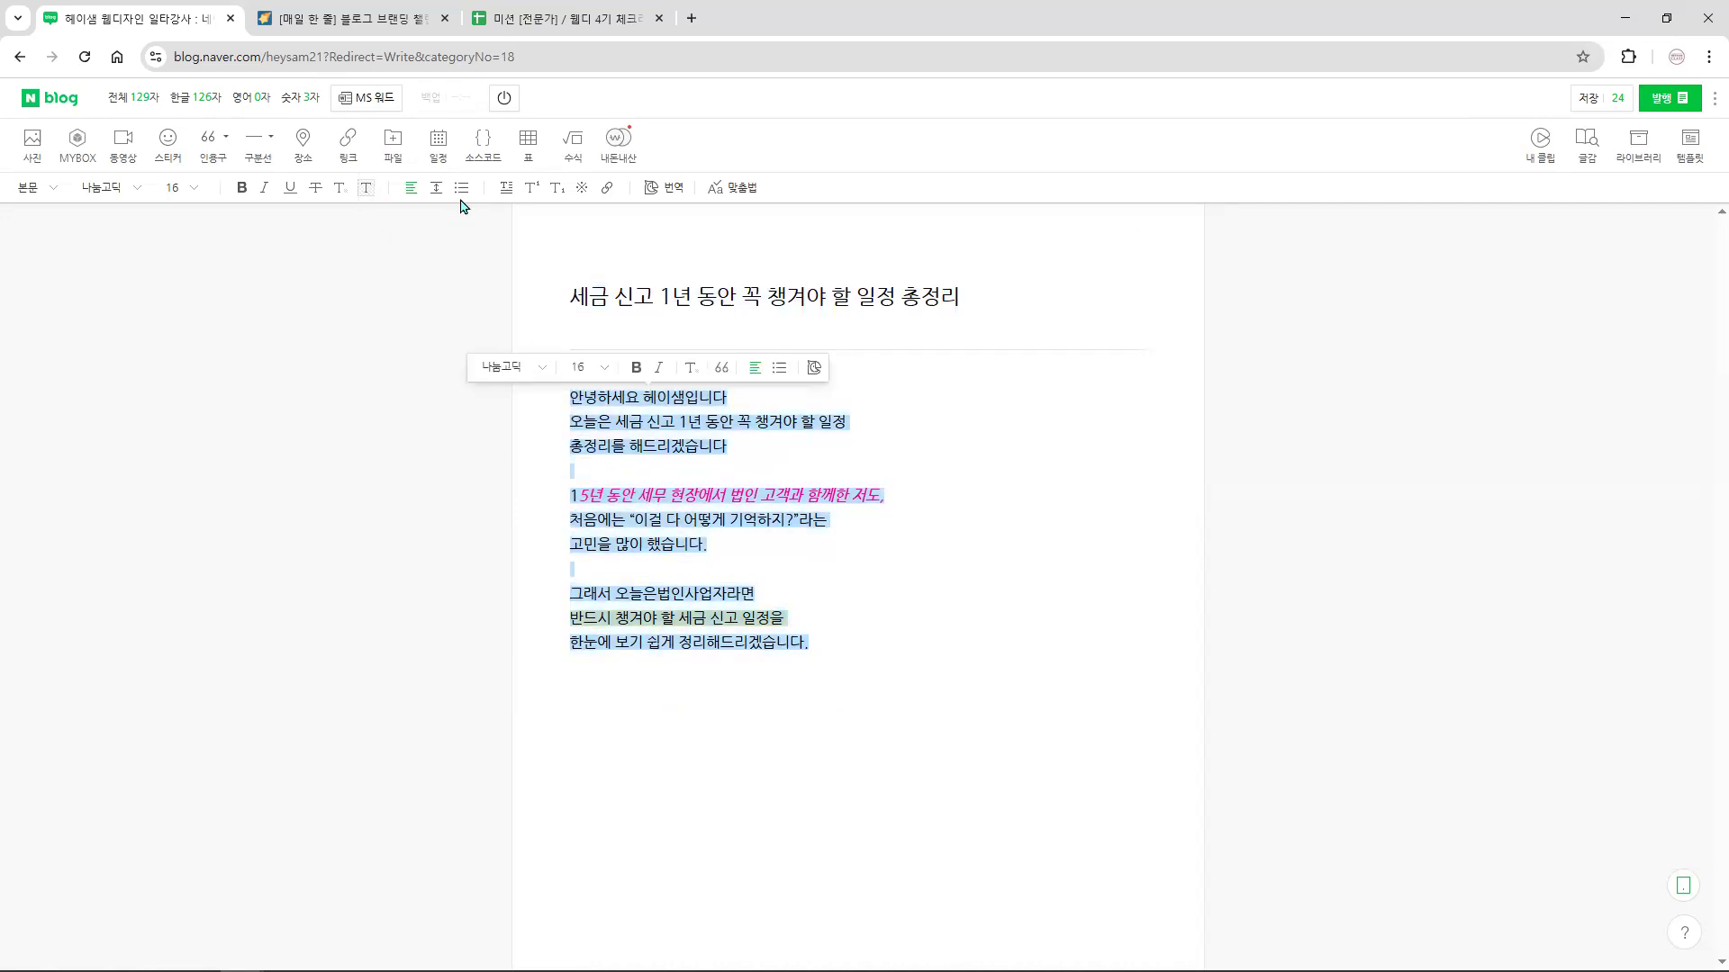
pyautogui.click(436, 188)
pyautogui.click(424, 317)
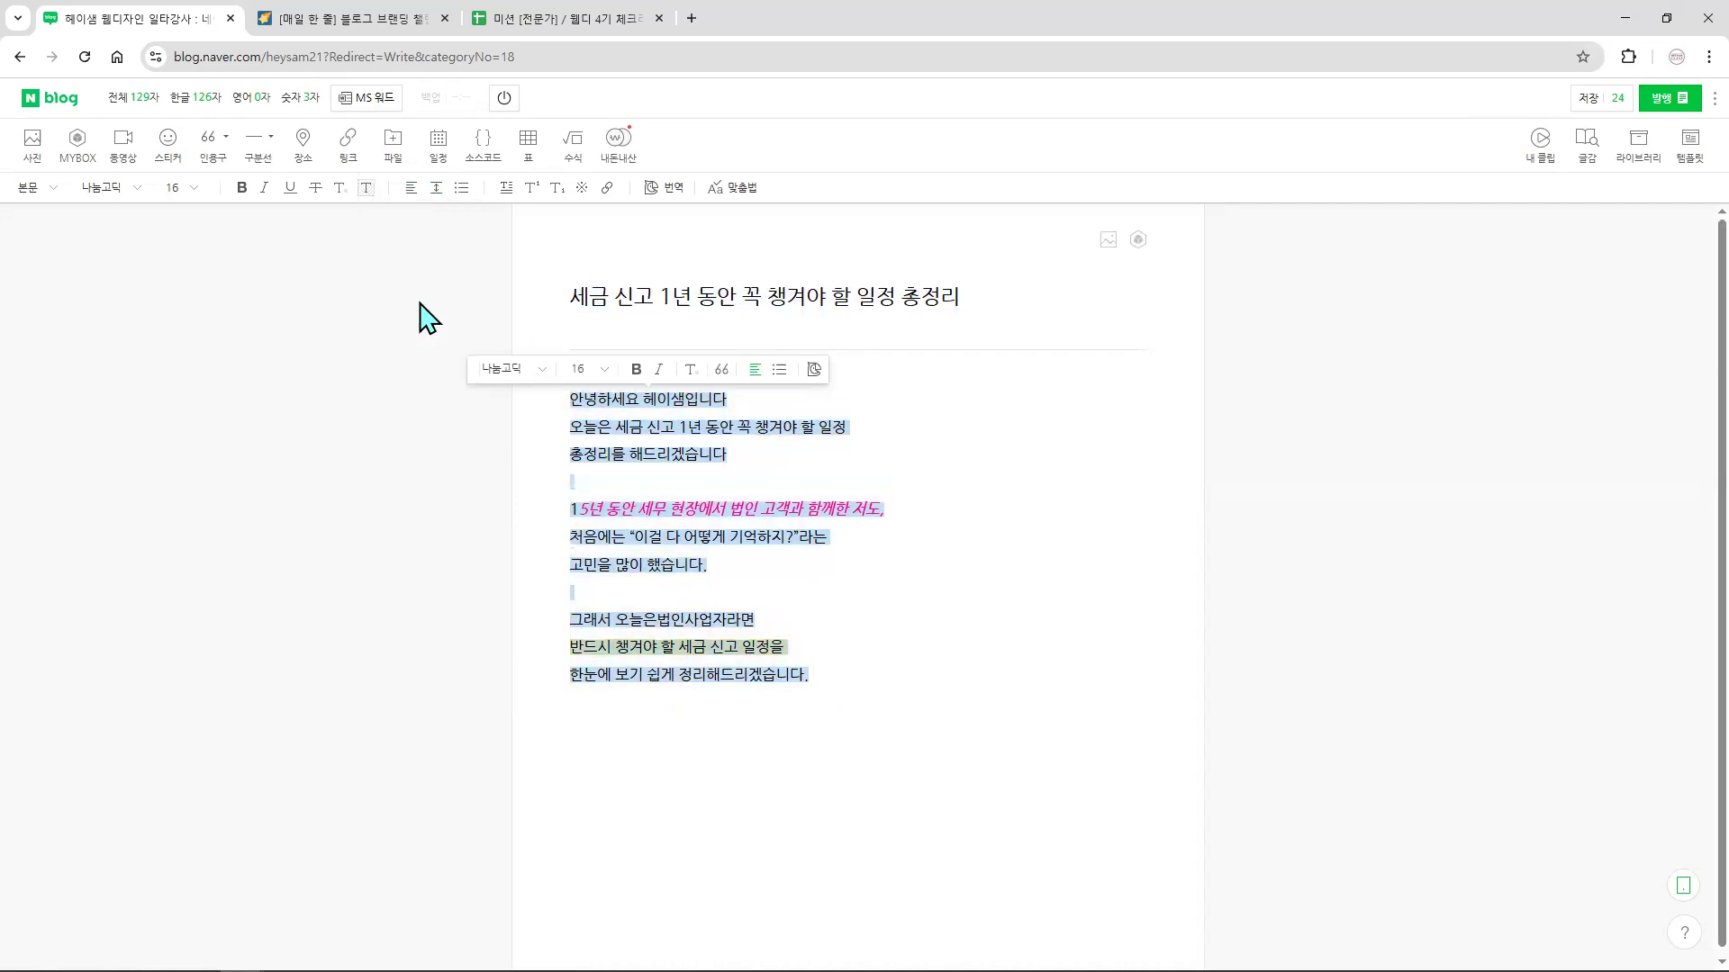
pyautogui.click(765, 465)
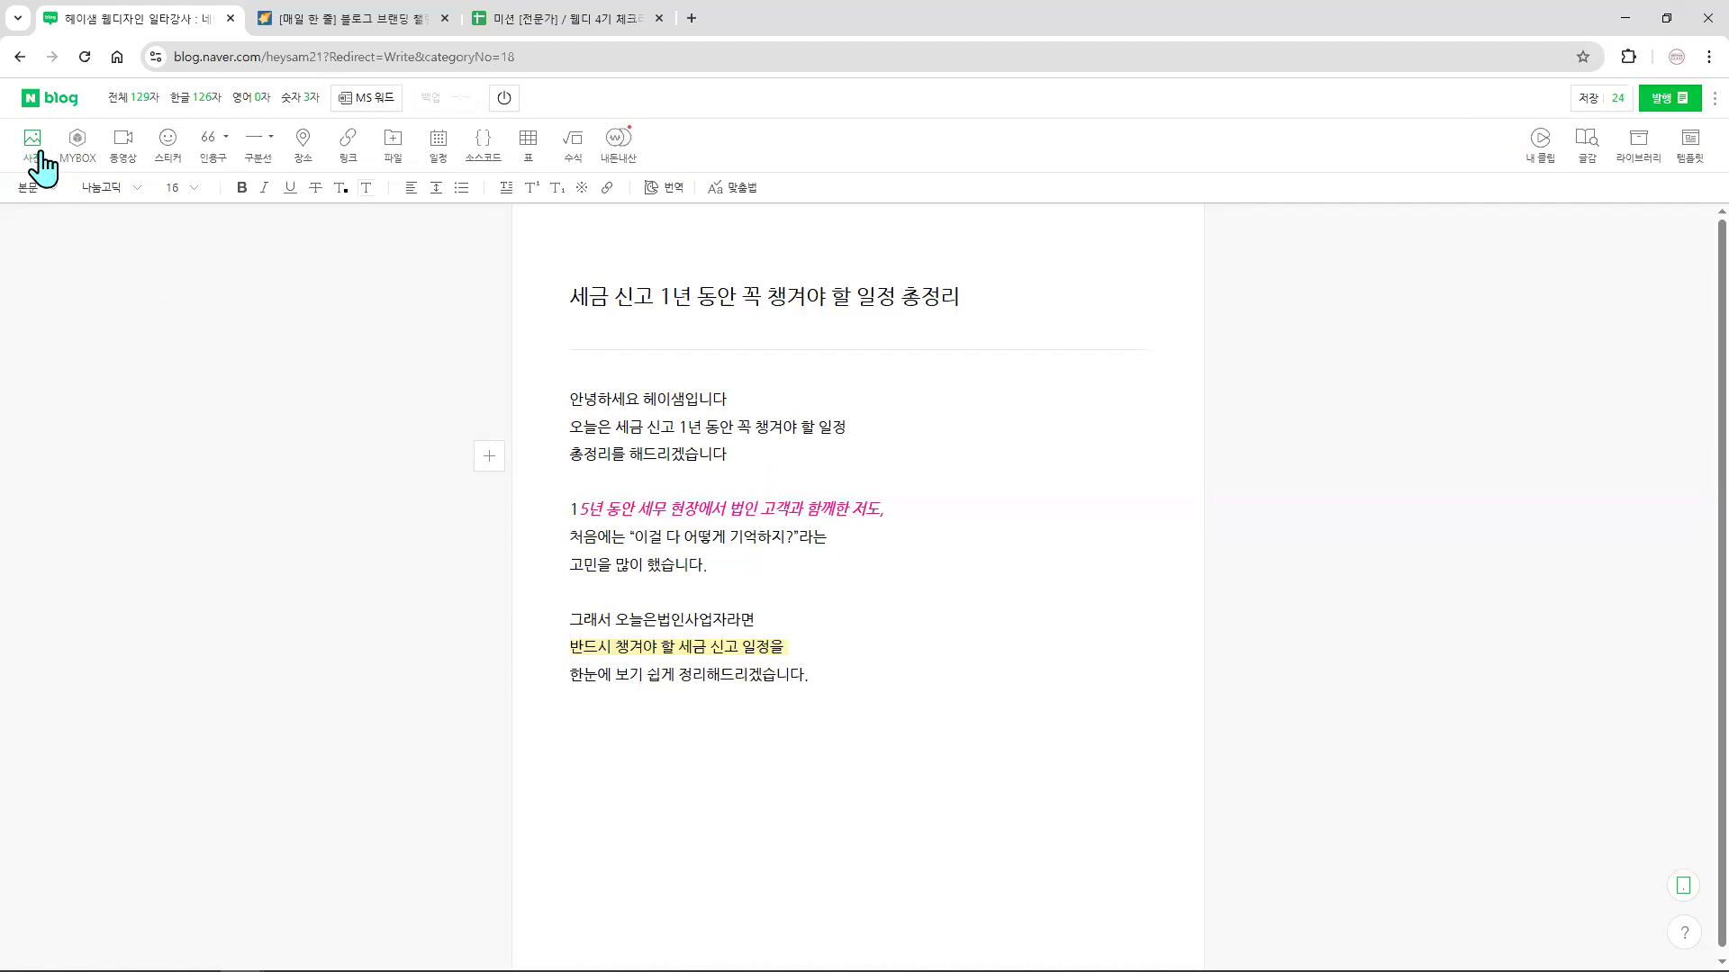
pyautogui.click(126, 162)
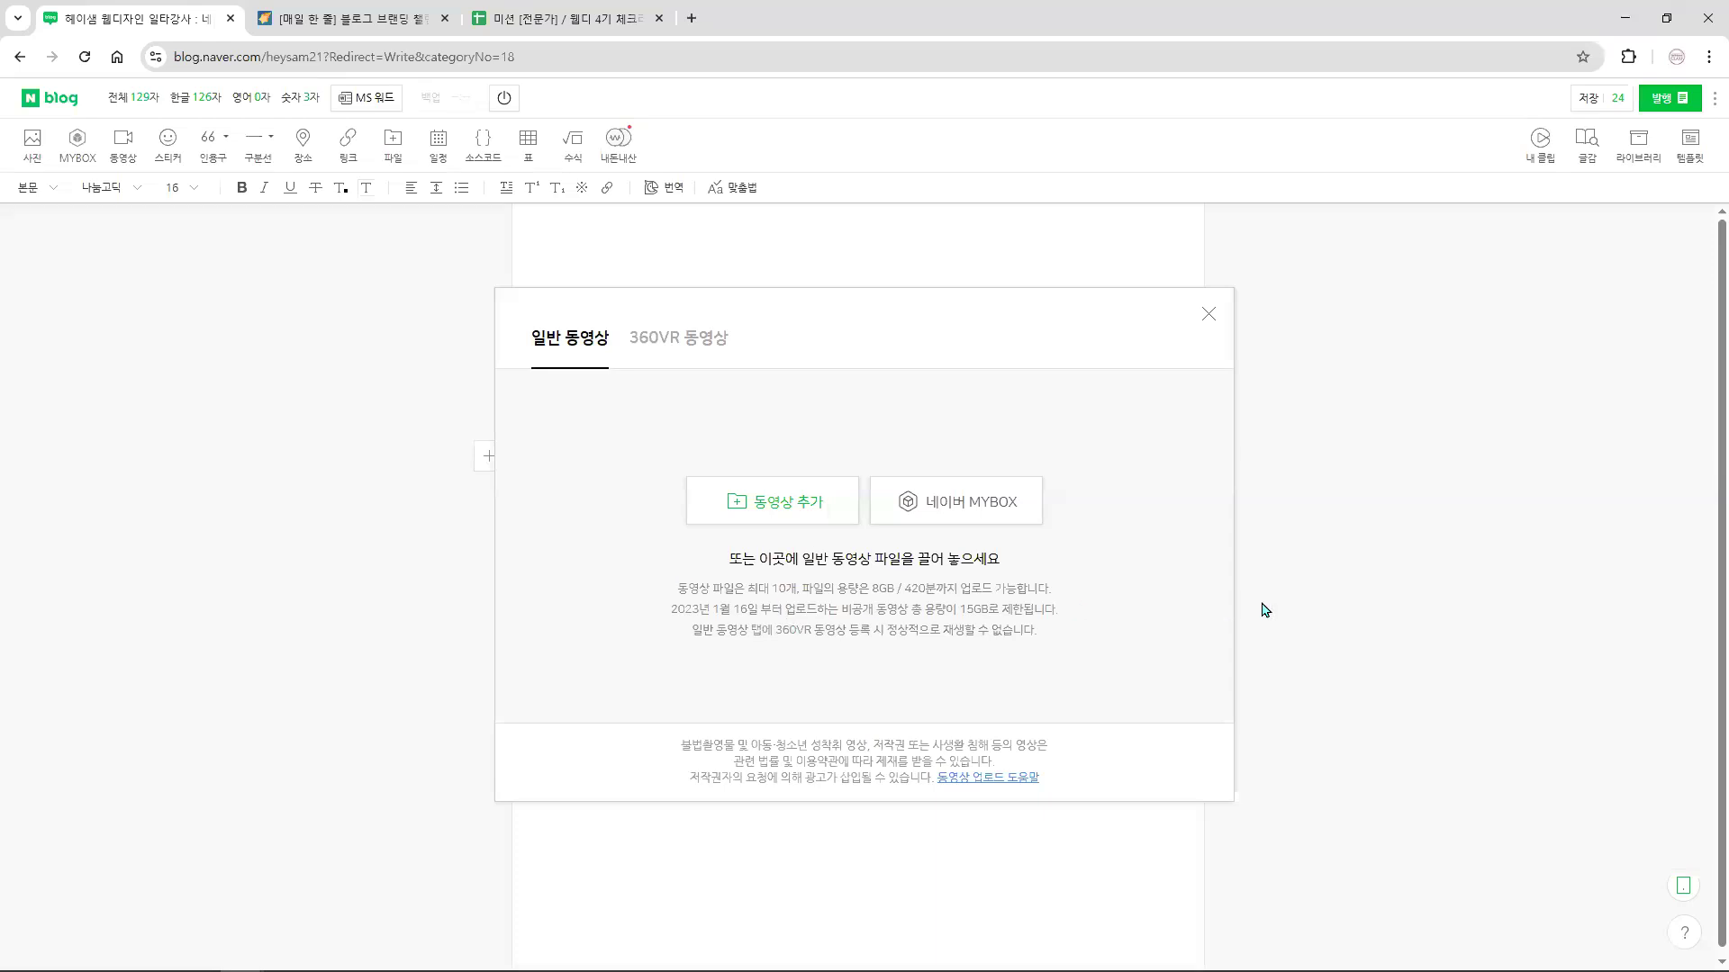
pyautogui.click(1206, 315)
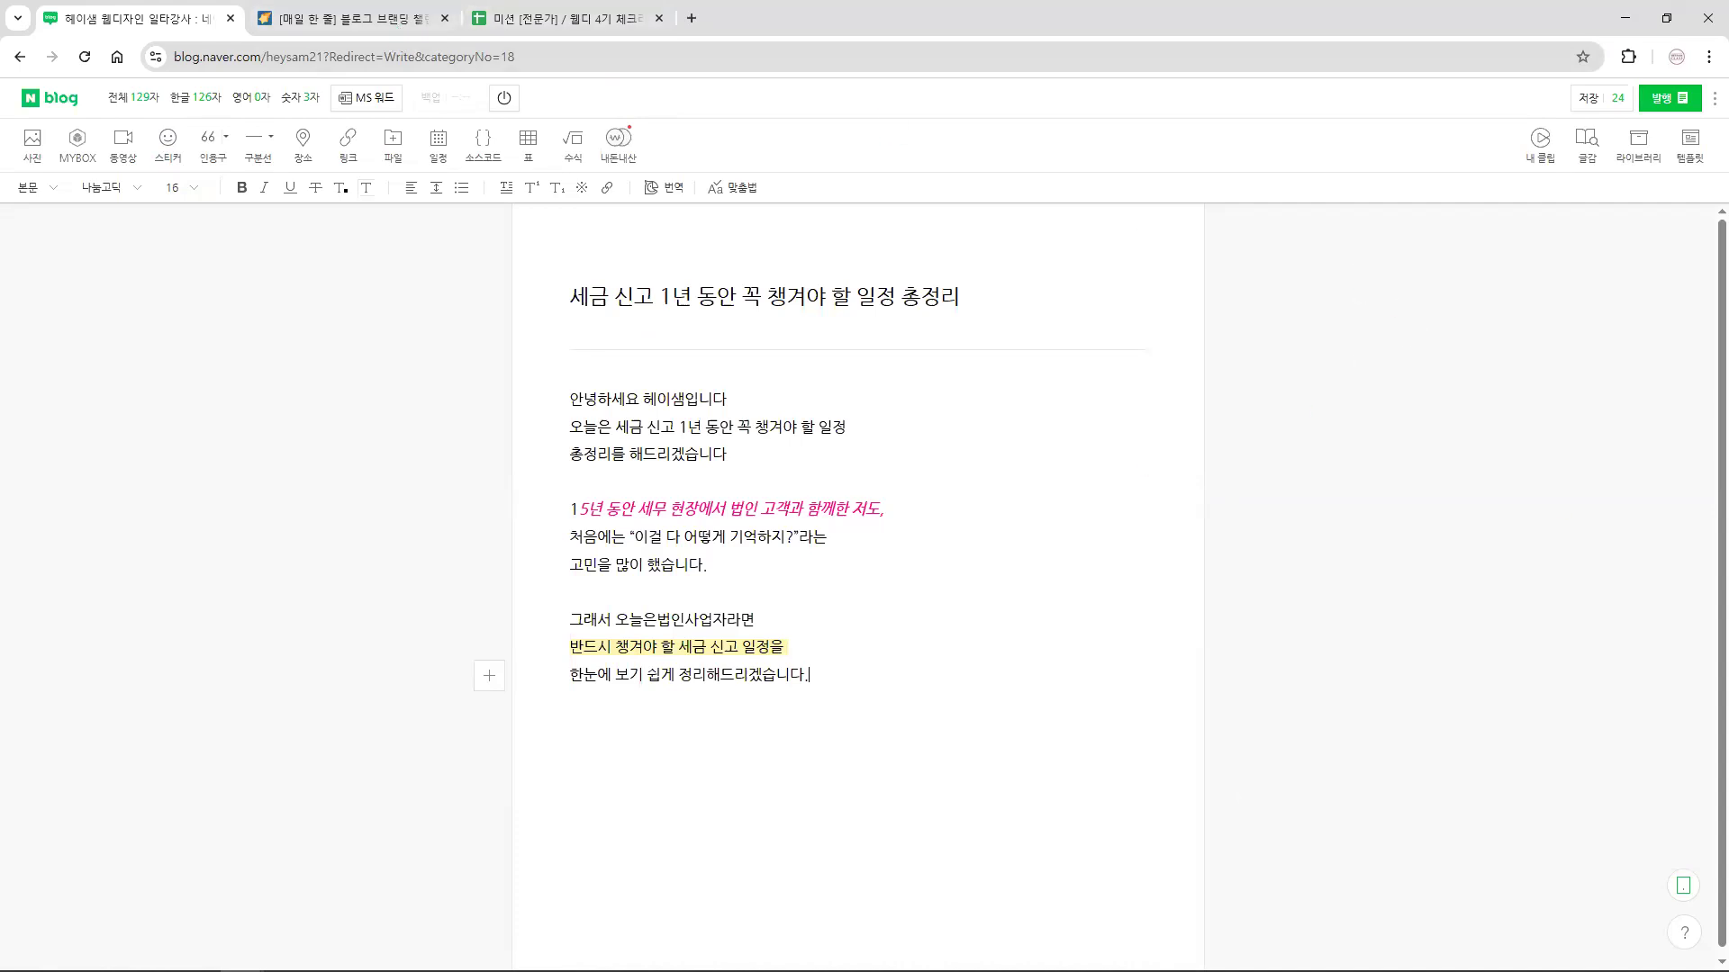
# - Switch to the ChatGPT draft and copy its first subheading, "📌 세금 신고, 언제 뭘 해야 할지 막막하셨죠?"
pyautogui.hotkey('alt', 'Tab')
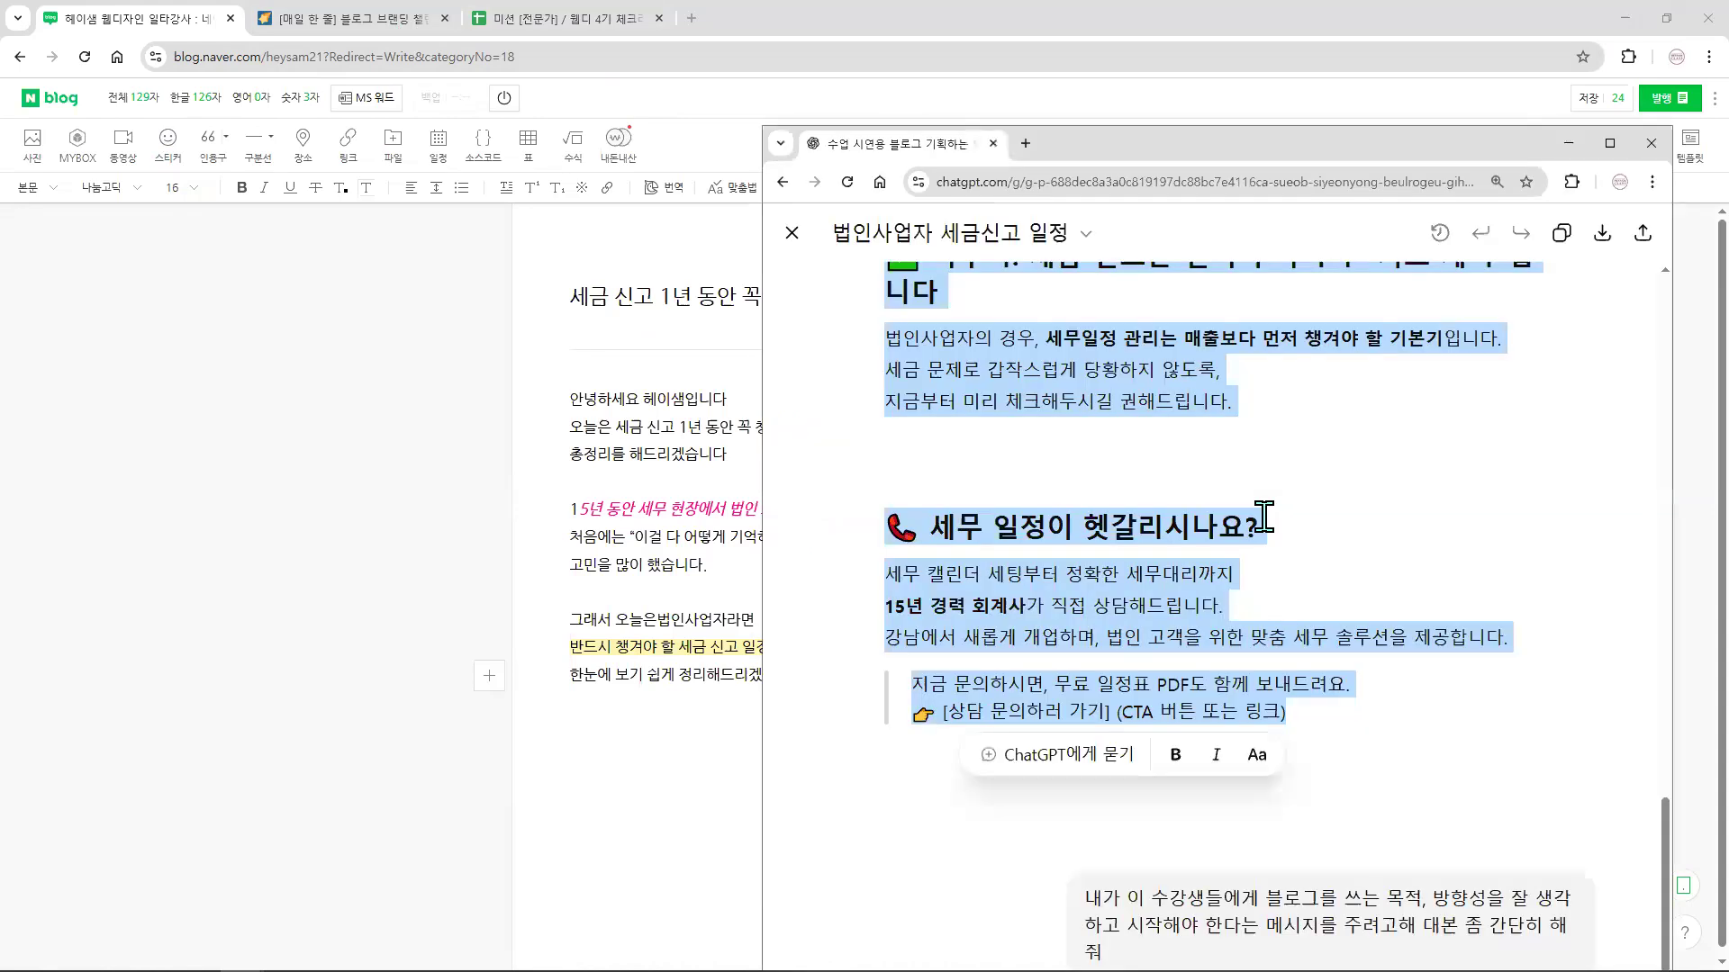
pyautogui.click(922, 531)
pyautogui.scroll(3, 1062, 504)
pyautogui.scroll(-3, 1081, 567)
pyautogui.scroll(15, 1100, 567)
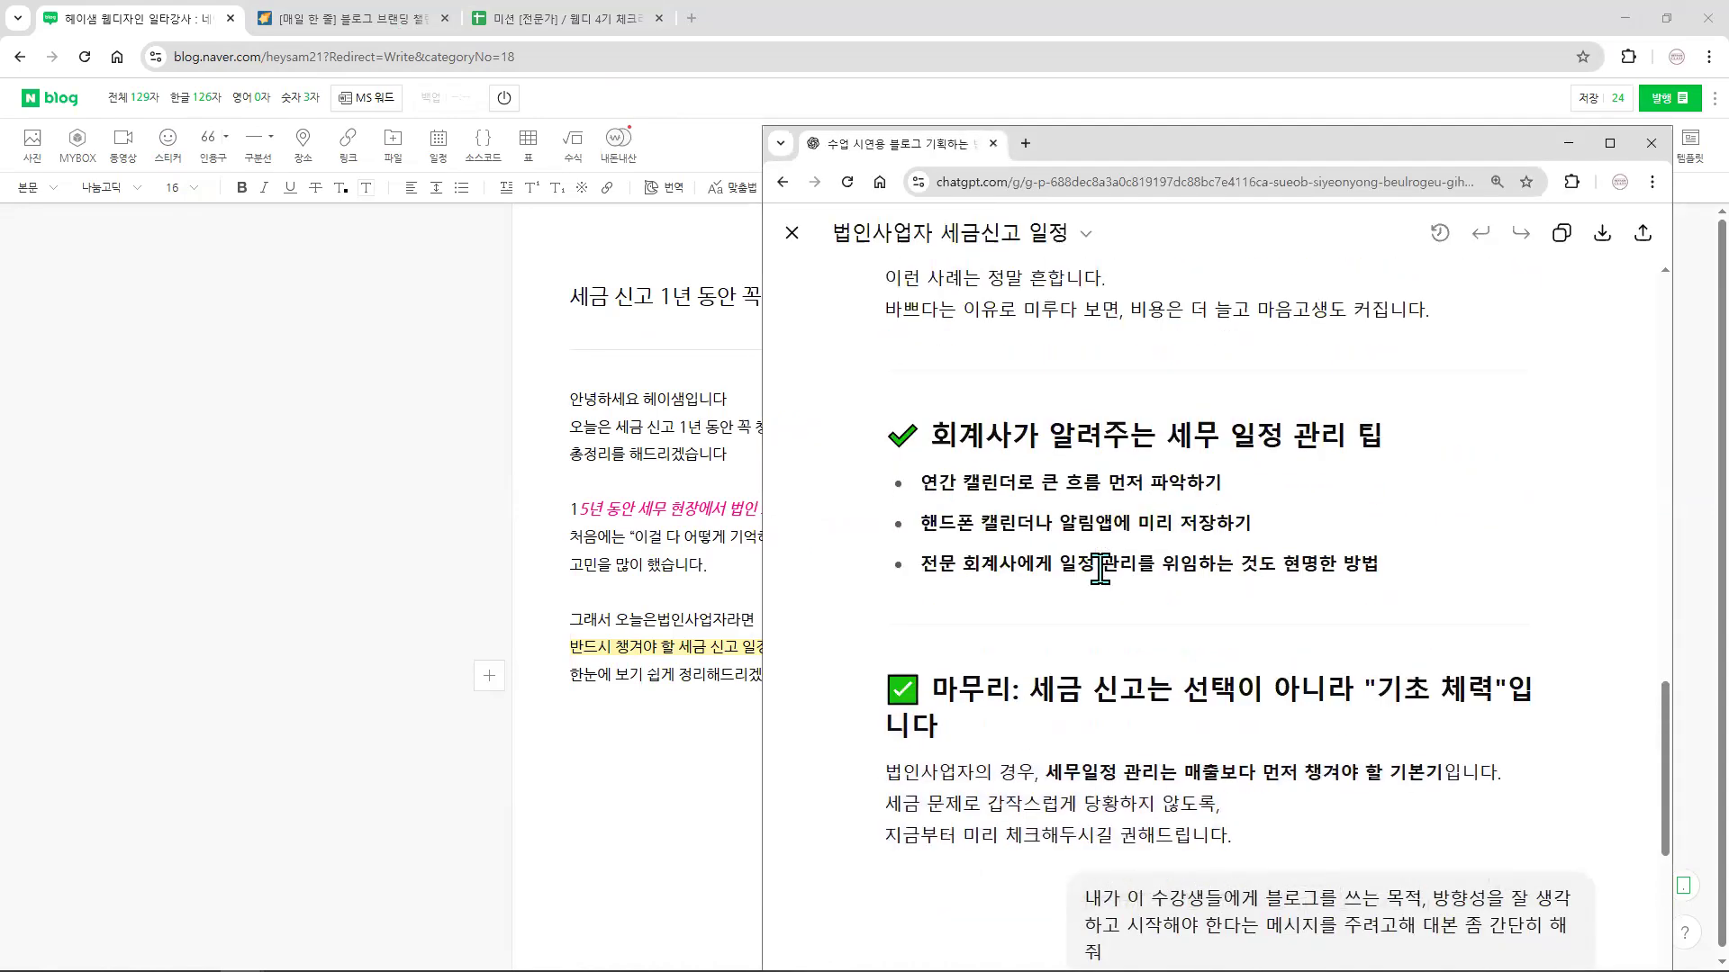
pyautogui.scroll(6, 1100, 569)
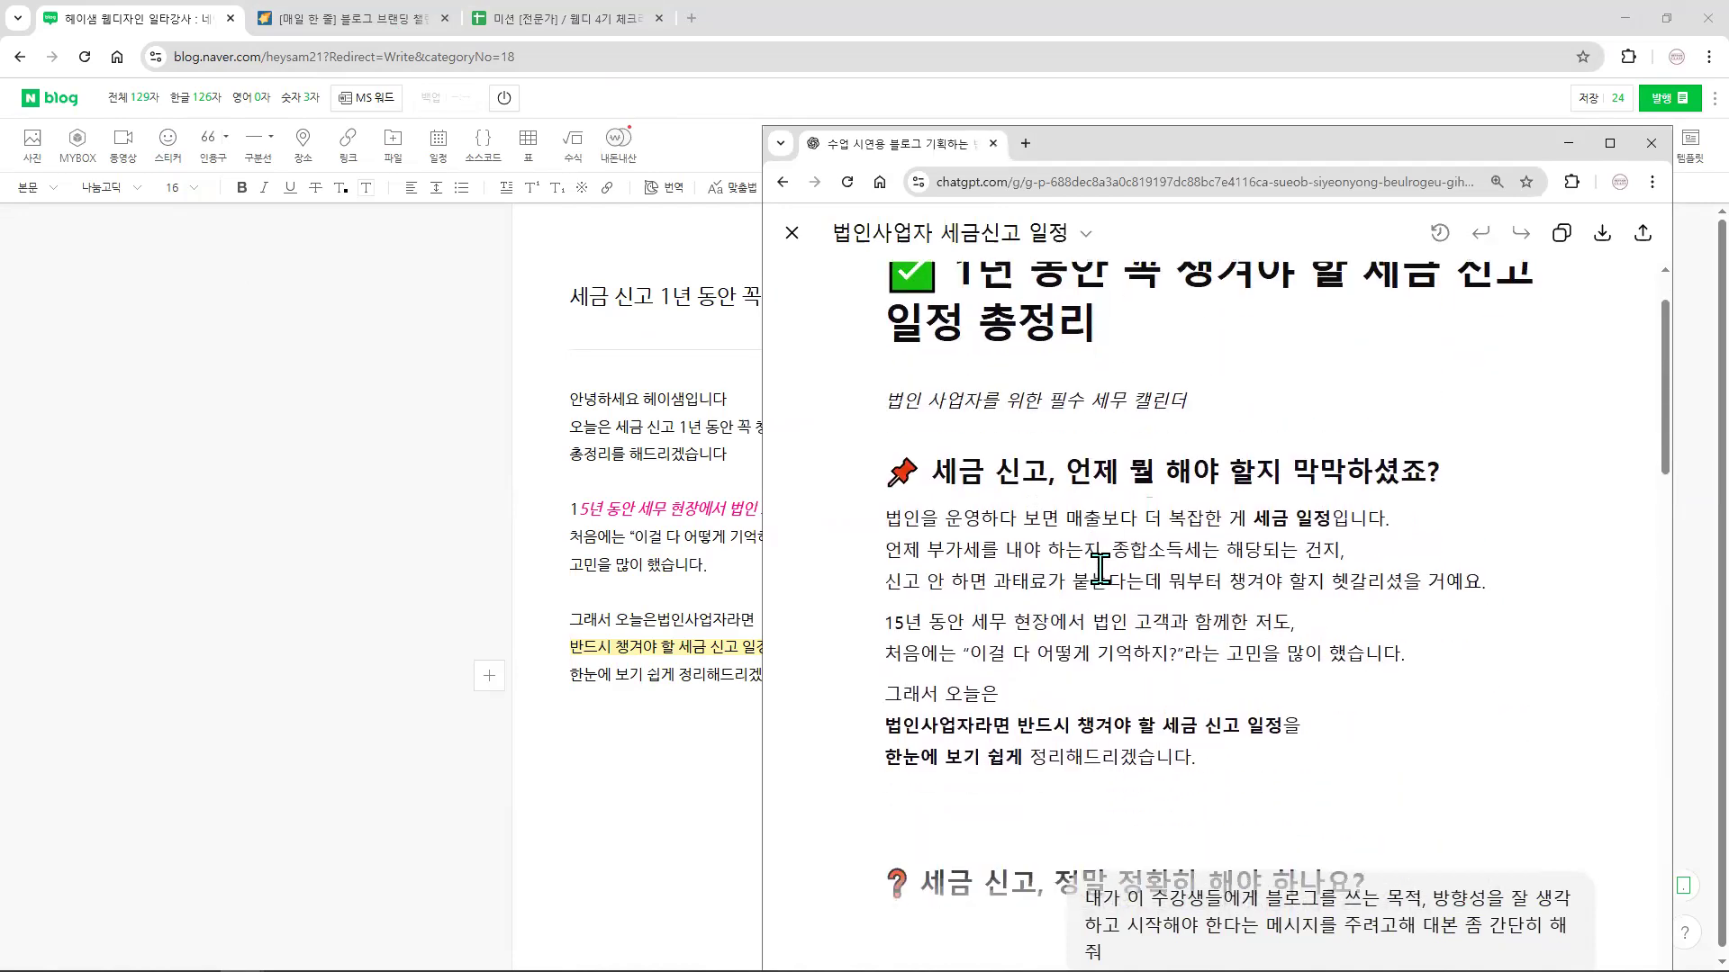
pyautogui.moveTo(887, 470); pyautogui.dragTo(1439, 469)
pyautogui.hotkey('ctrl', 'c')
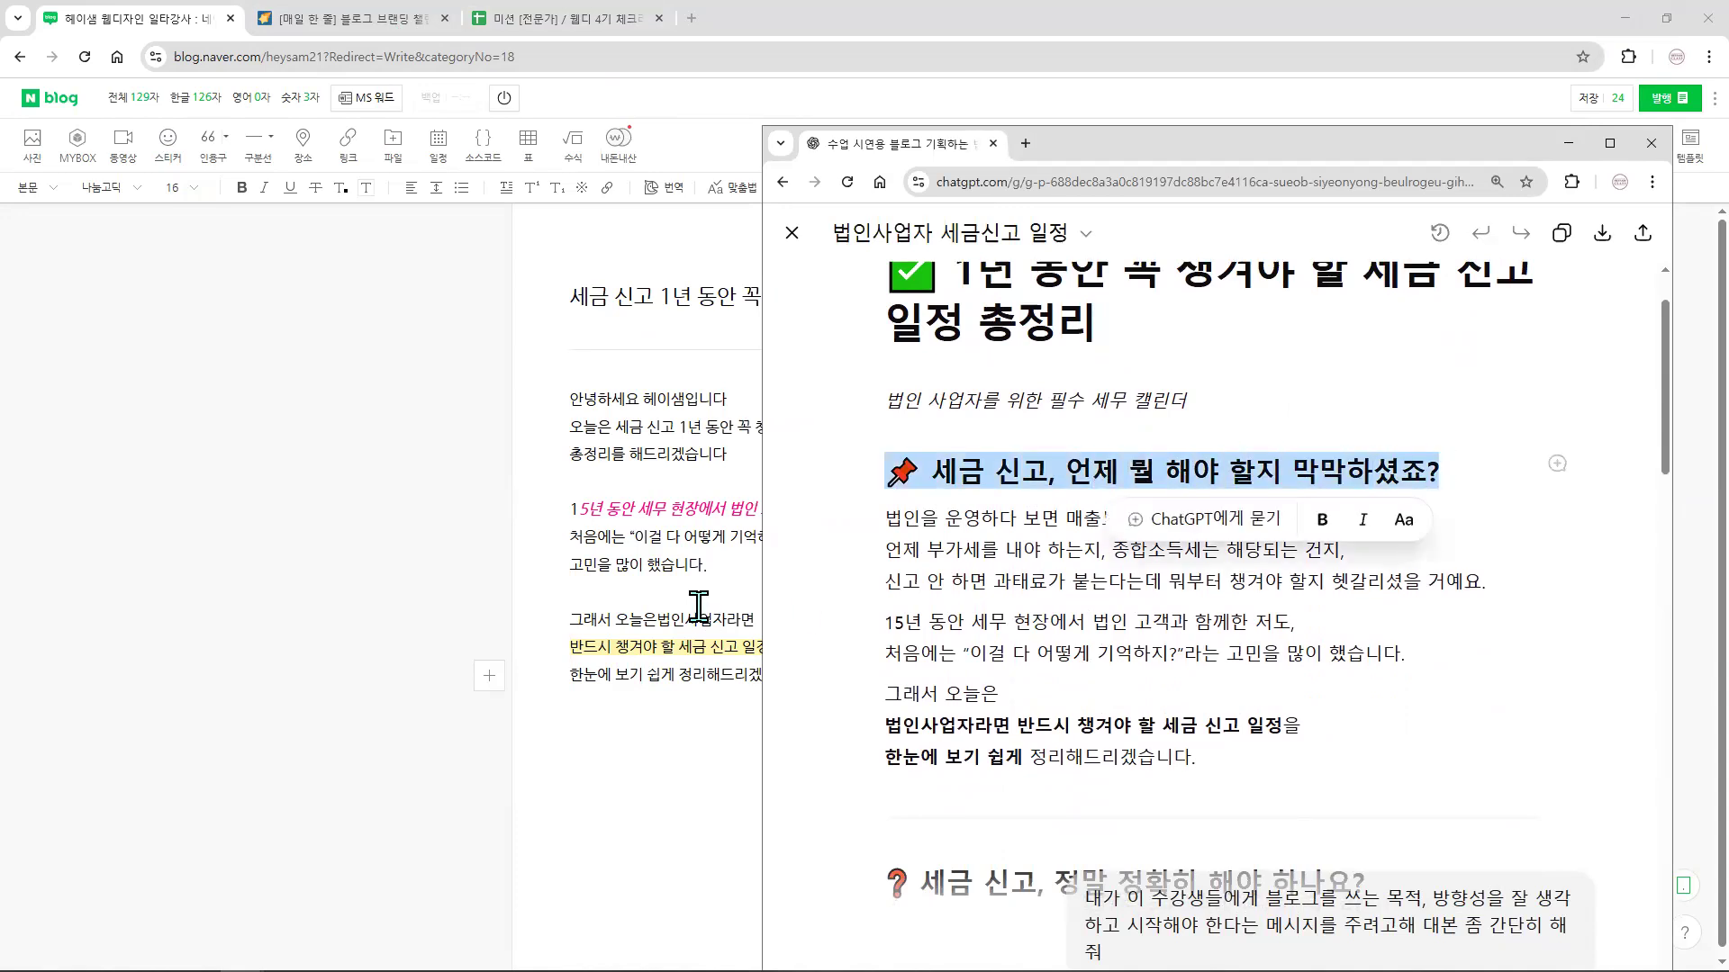
# - In the blog post, add a "버티컬 라인" quotation above the paragraph starting "15년 동안" and paste the copied subheading into it
pyautogui.click(698, 605)
pyautogui.click(632, 484)
pyautogui.press('Return')
pyautogui.press('Return')
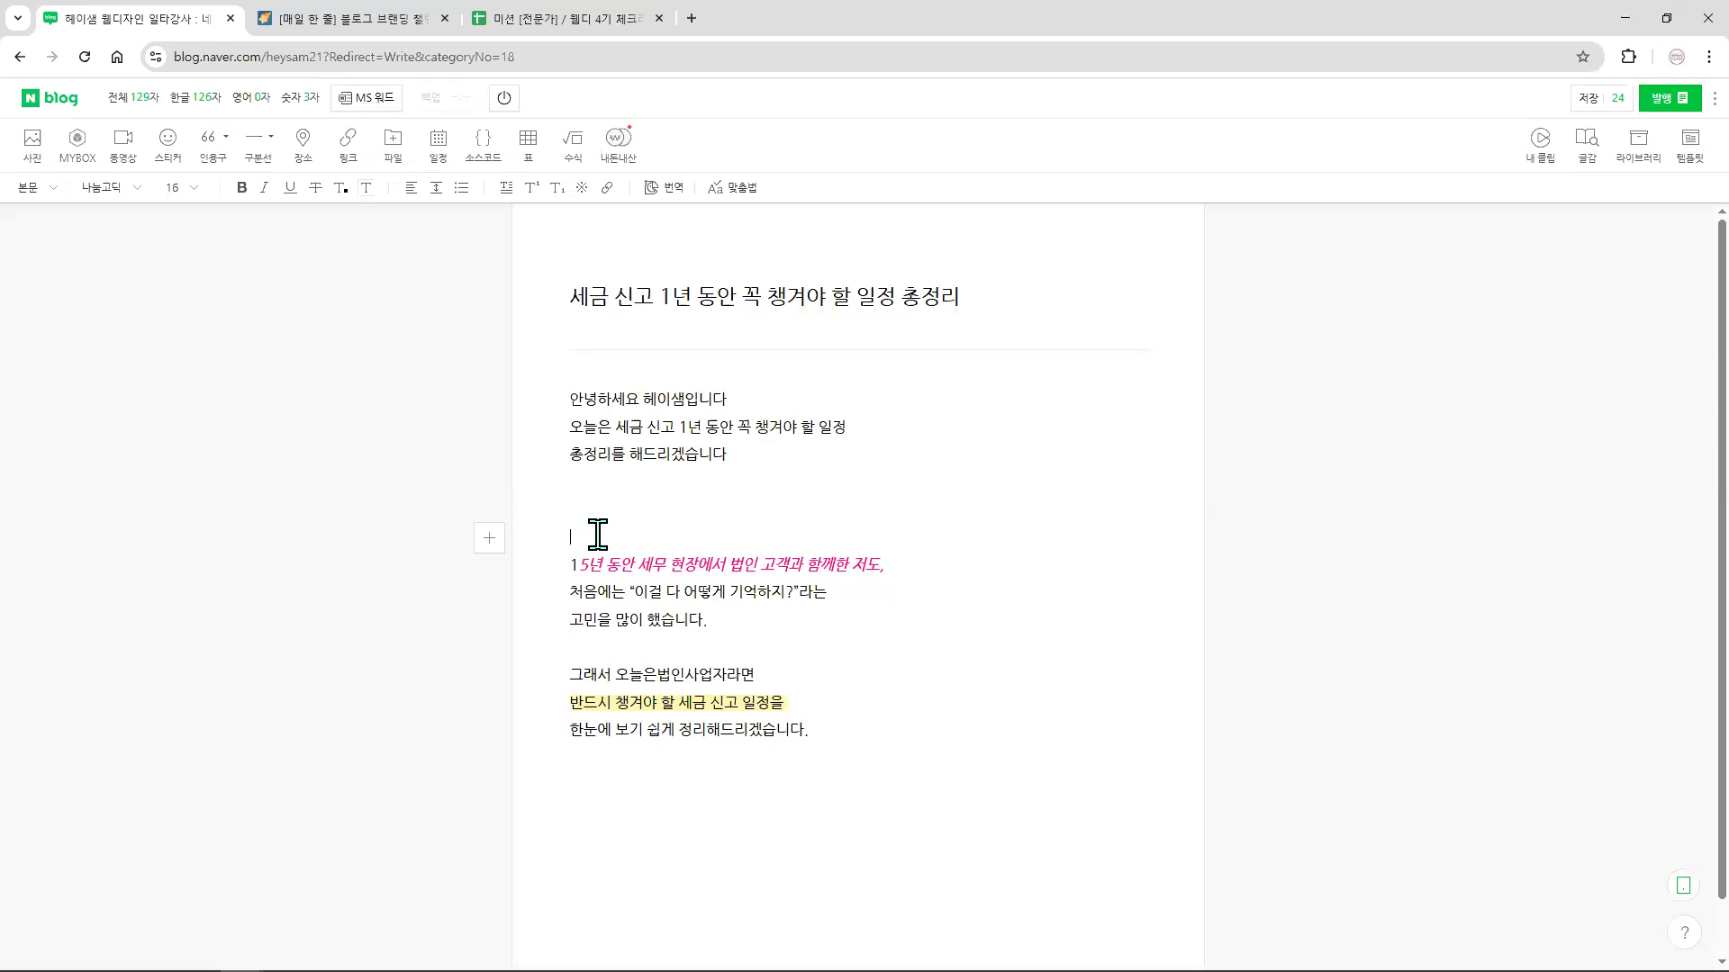
pyautogui.click(226, 146)
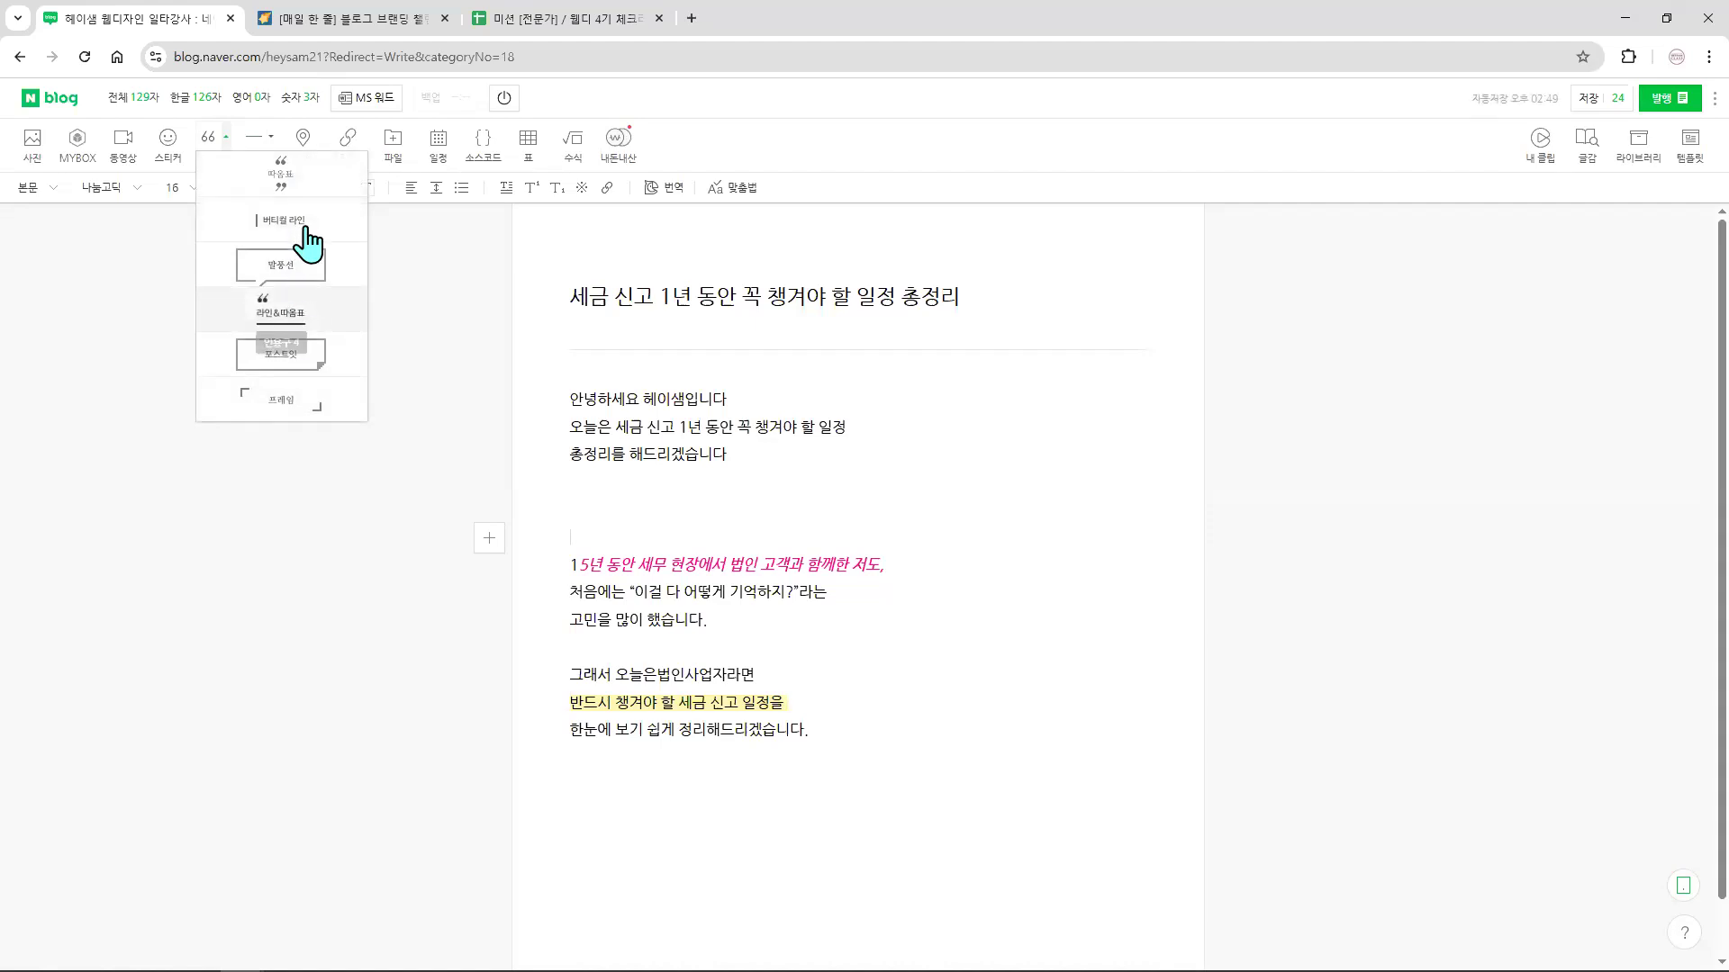
pyautogui.click(306, 223)
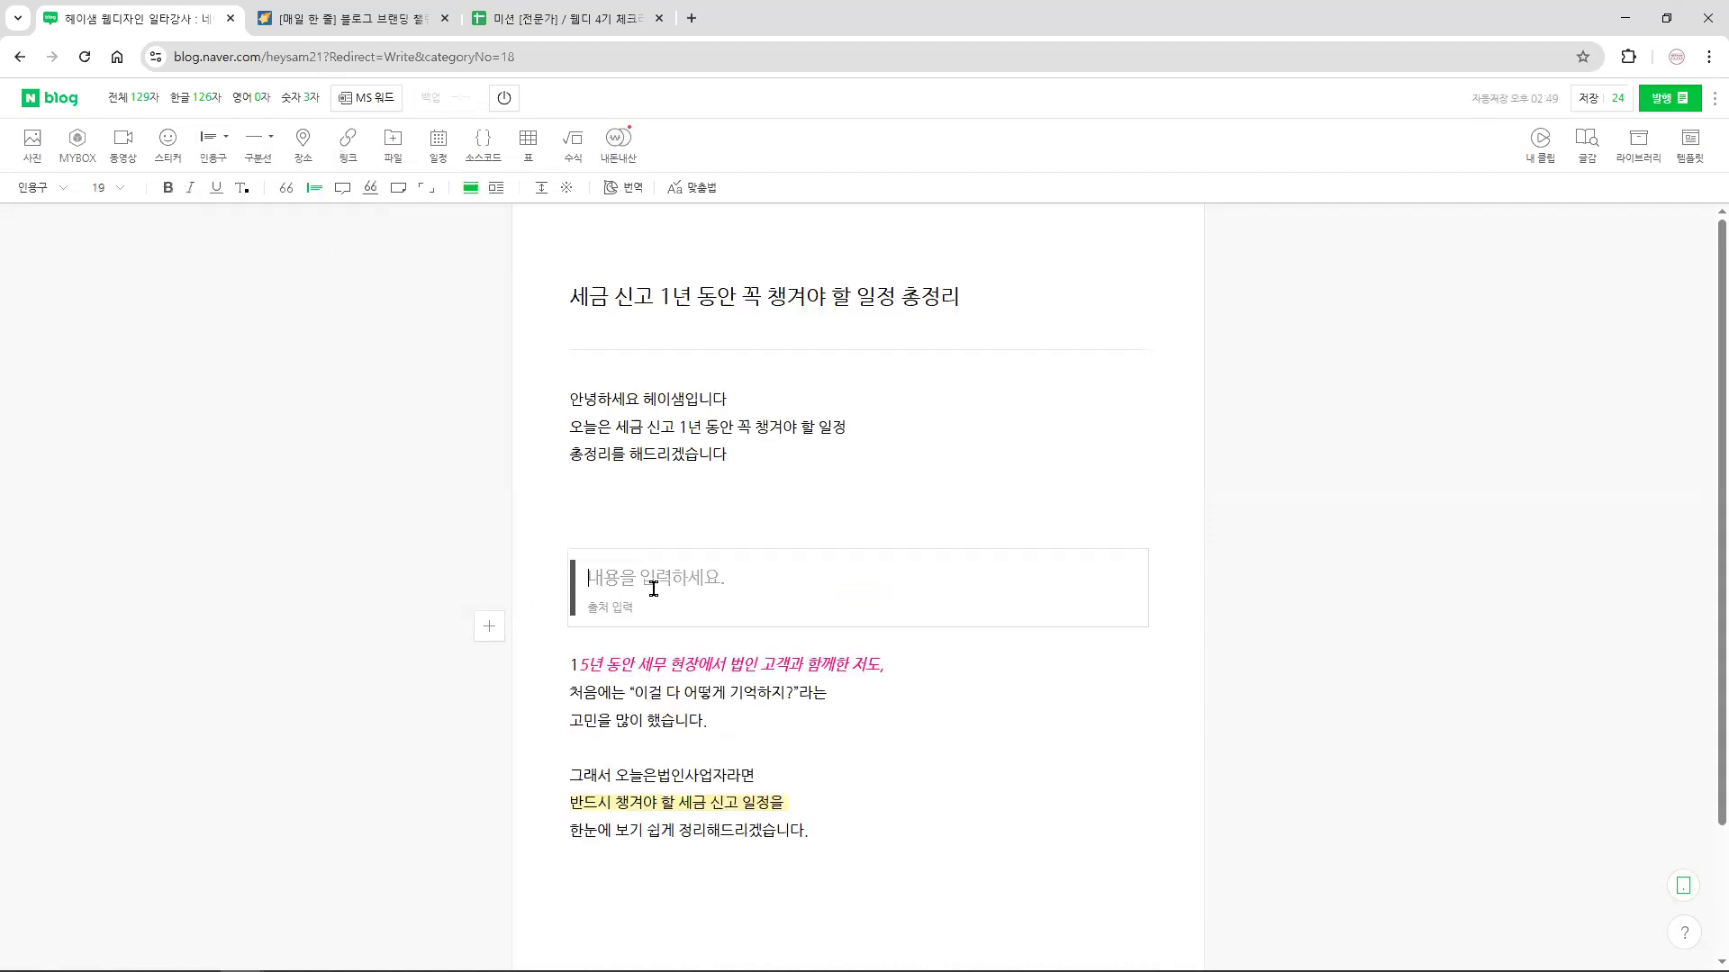
pyautogui.hotkey('ctrl', 'v')
pyautogui.click(803, 716)
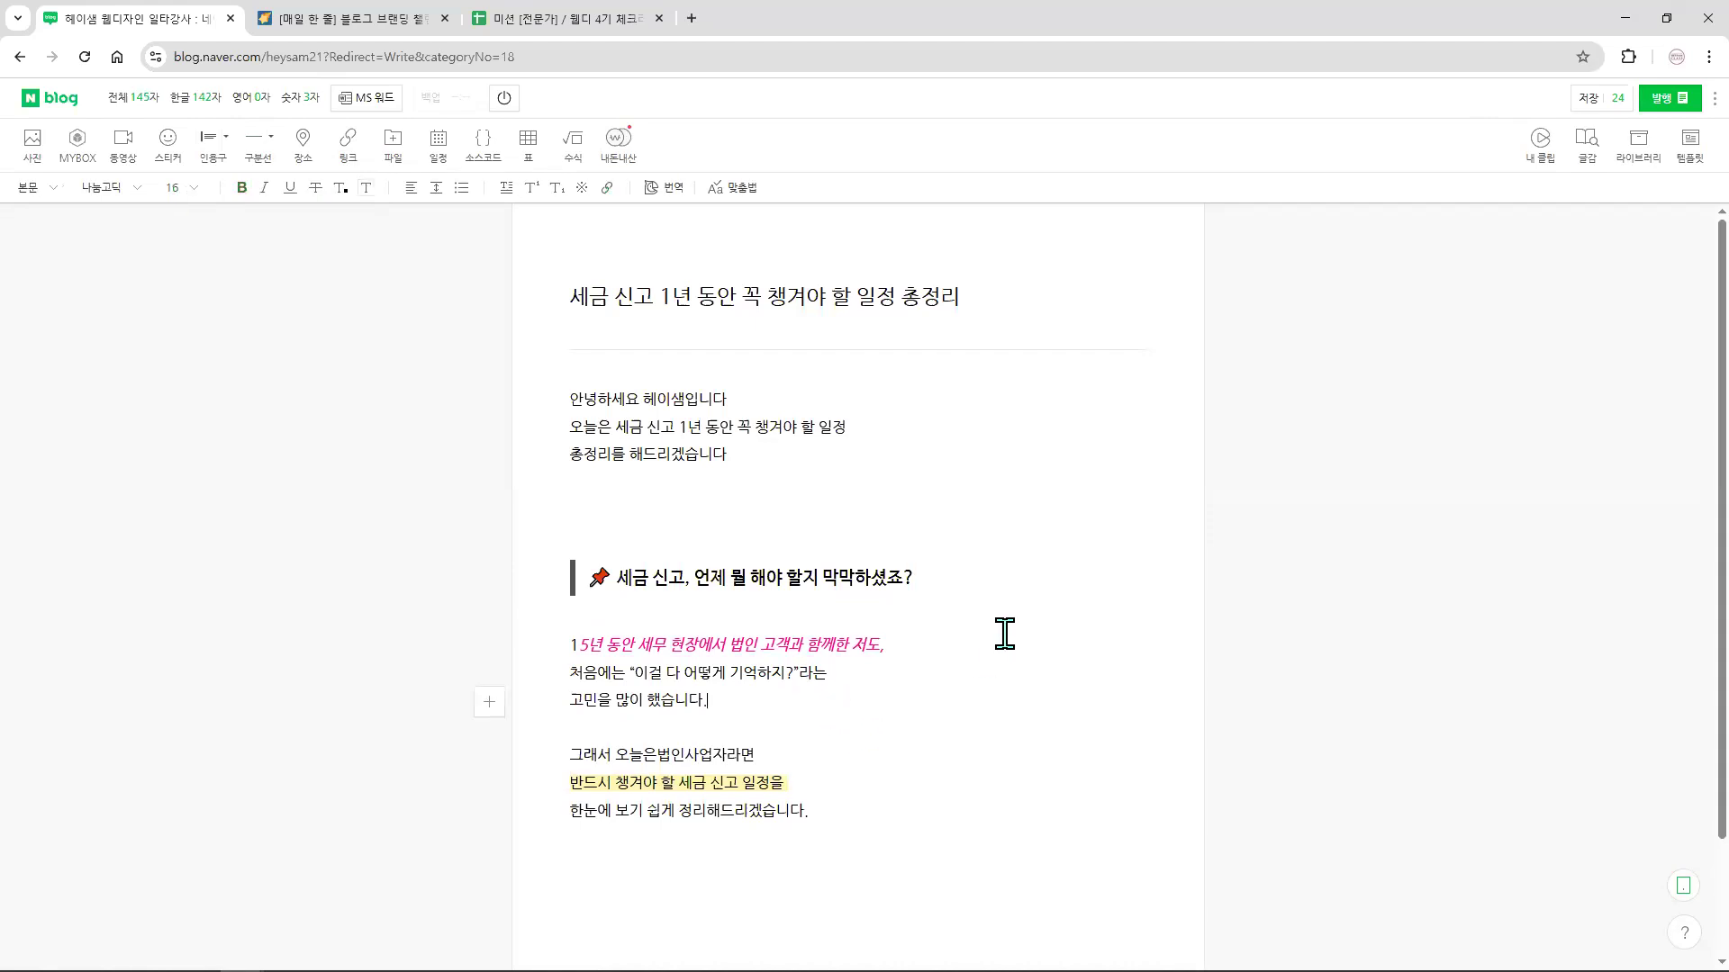
# - Insert a "라인&따옴표" quotation above the vertical-line quotation and paste the same subheading into it
pyautogui.click(640, 517)
pyautogui.click(230, 149)
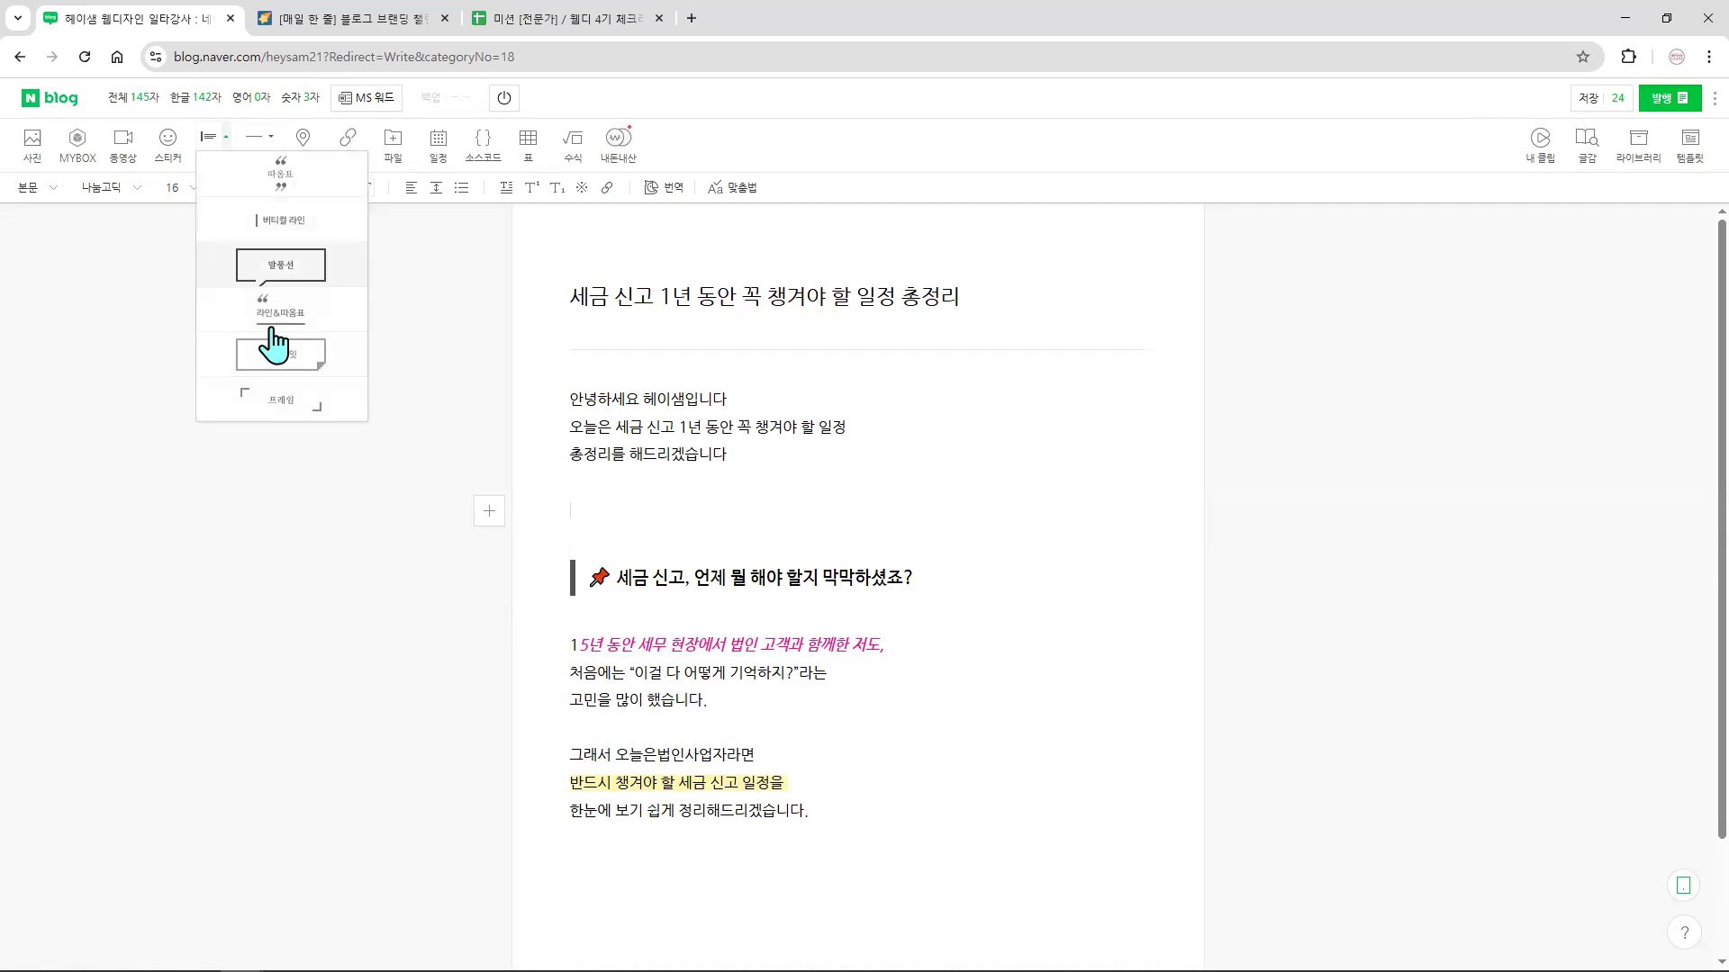
pyautogui.click(282, 332)
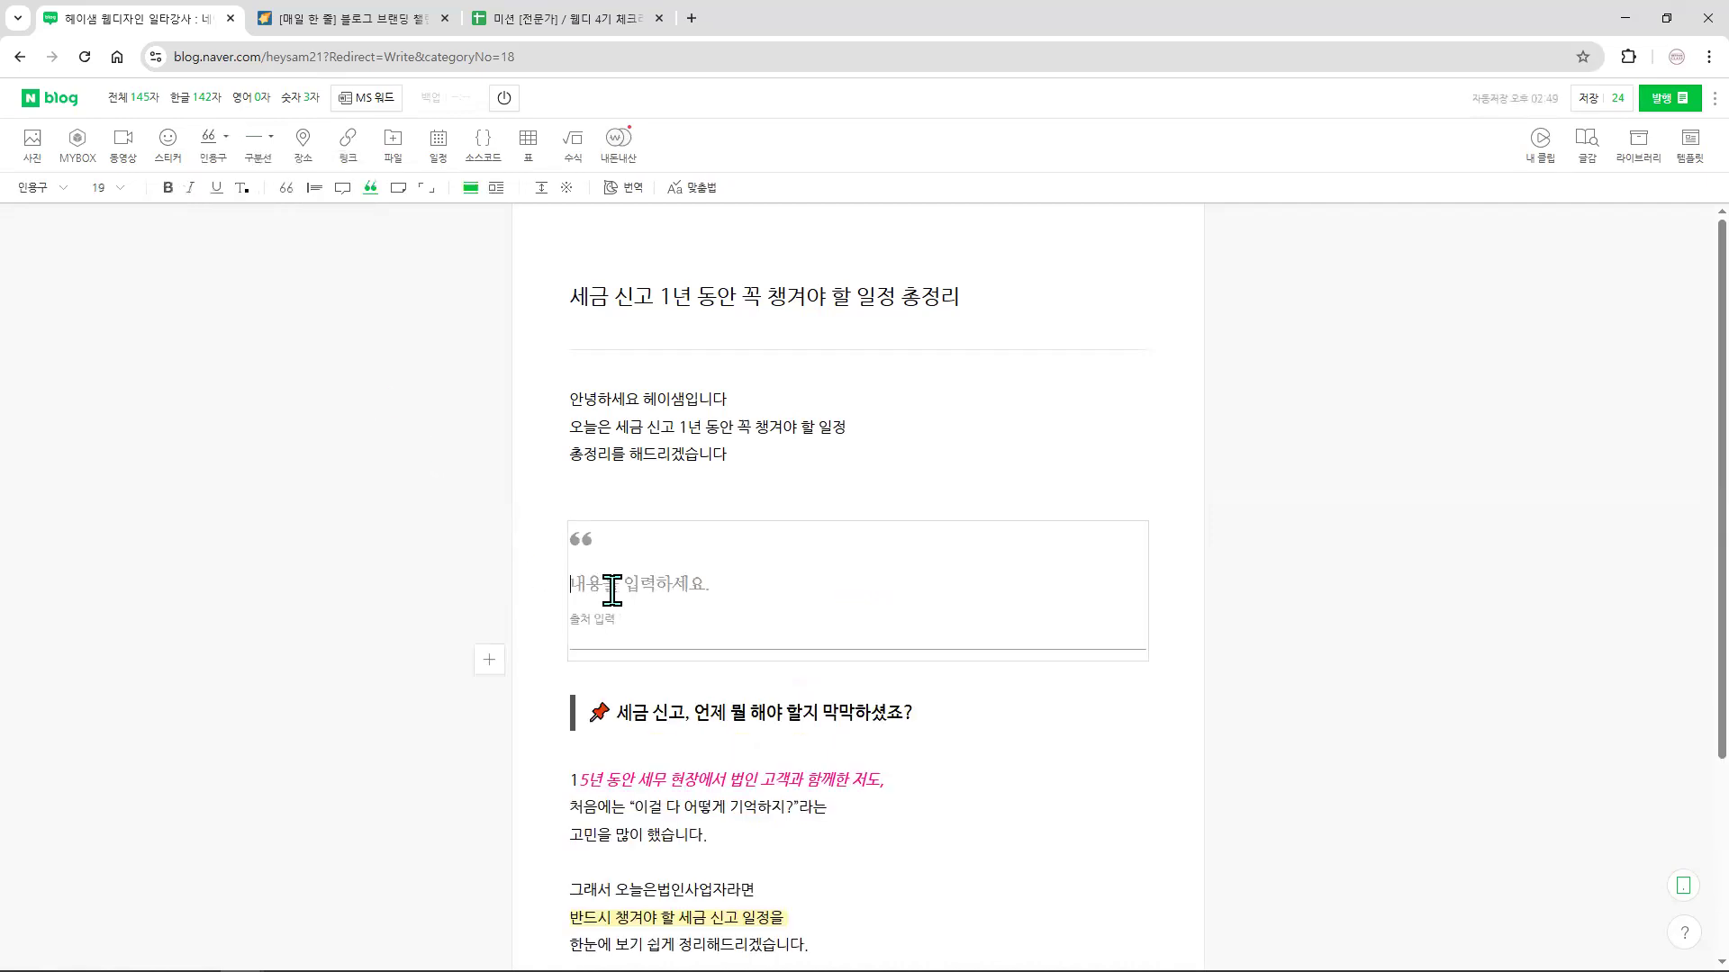
pyautogui.hotkey('ctrl', 'v')
pyautogui.click(918, 435)
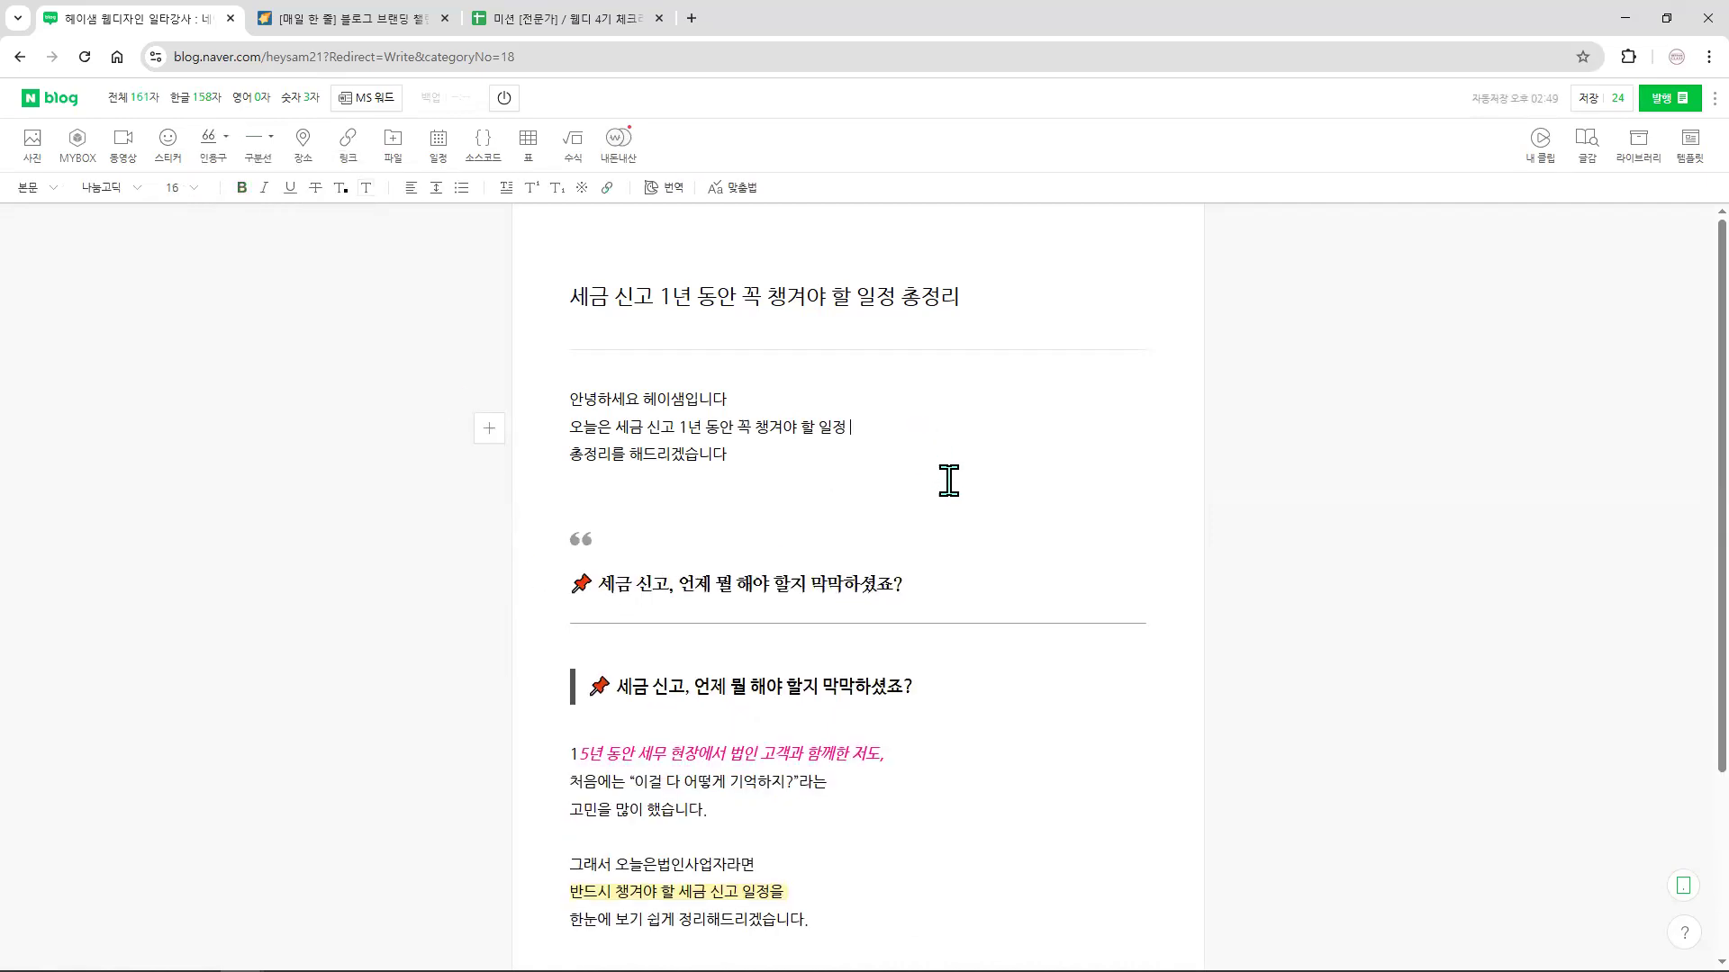
# - Move the "라인&따옴표" quotation down between the lines "고민을 많이 했습니다." and "그래서 오늘은법인사업자라면"
pyautogui.scroll(-3, 567, 359)
pyautogui.moveTo(573, 298); pyautogui.dragTo(578, 614)
pyautogui.click(717, 370)
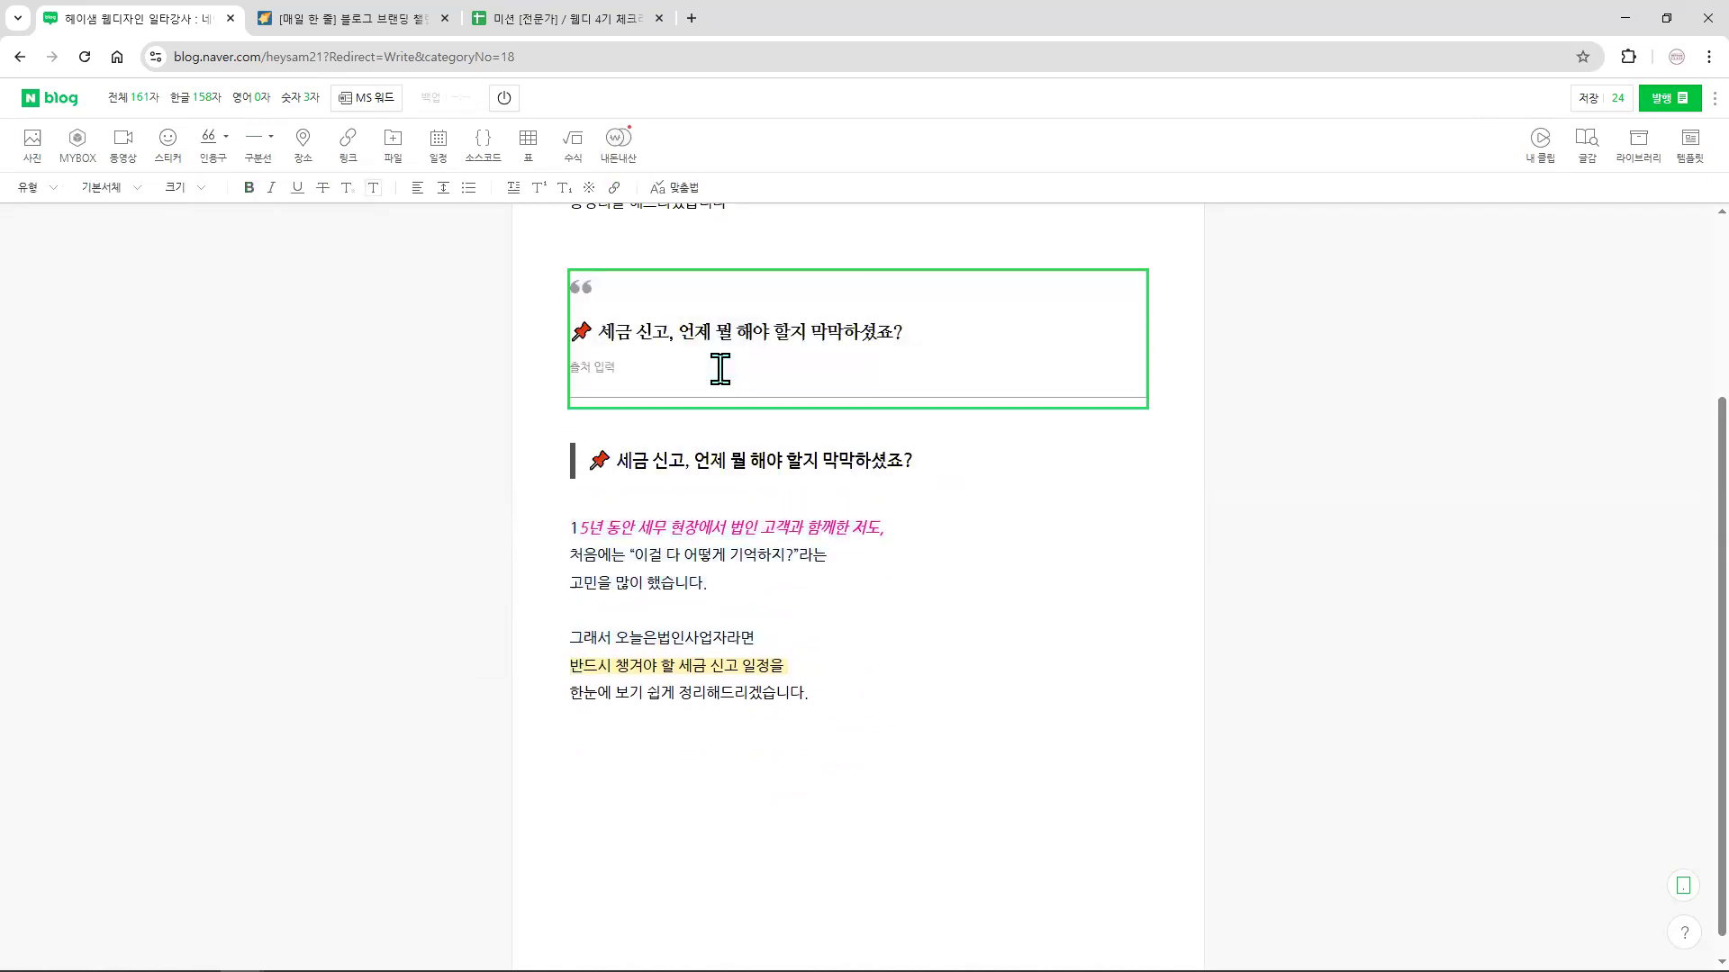
pyautogui.moveTo(715, 396); pyautogui.dragTo(714, 634)
pyautogui.click(815, 601)
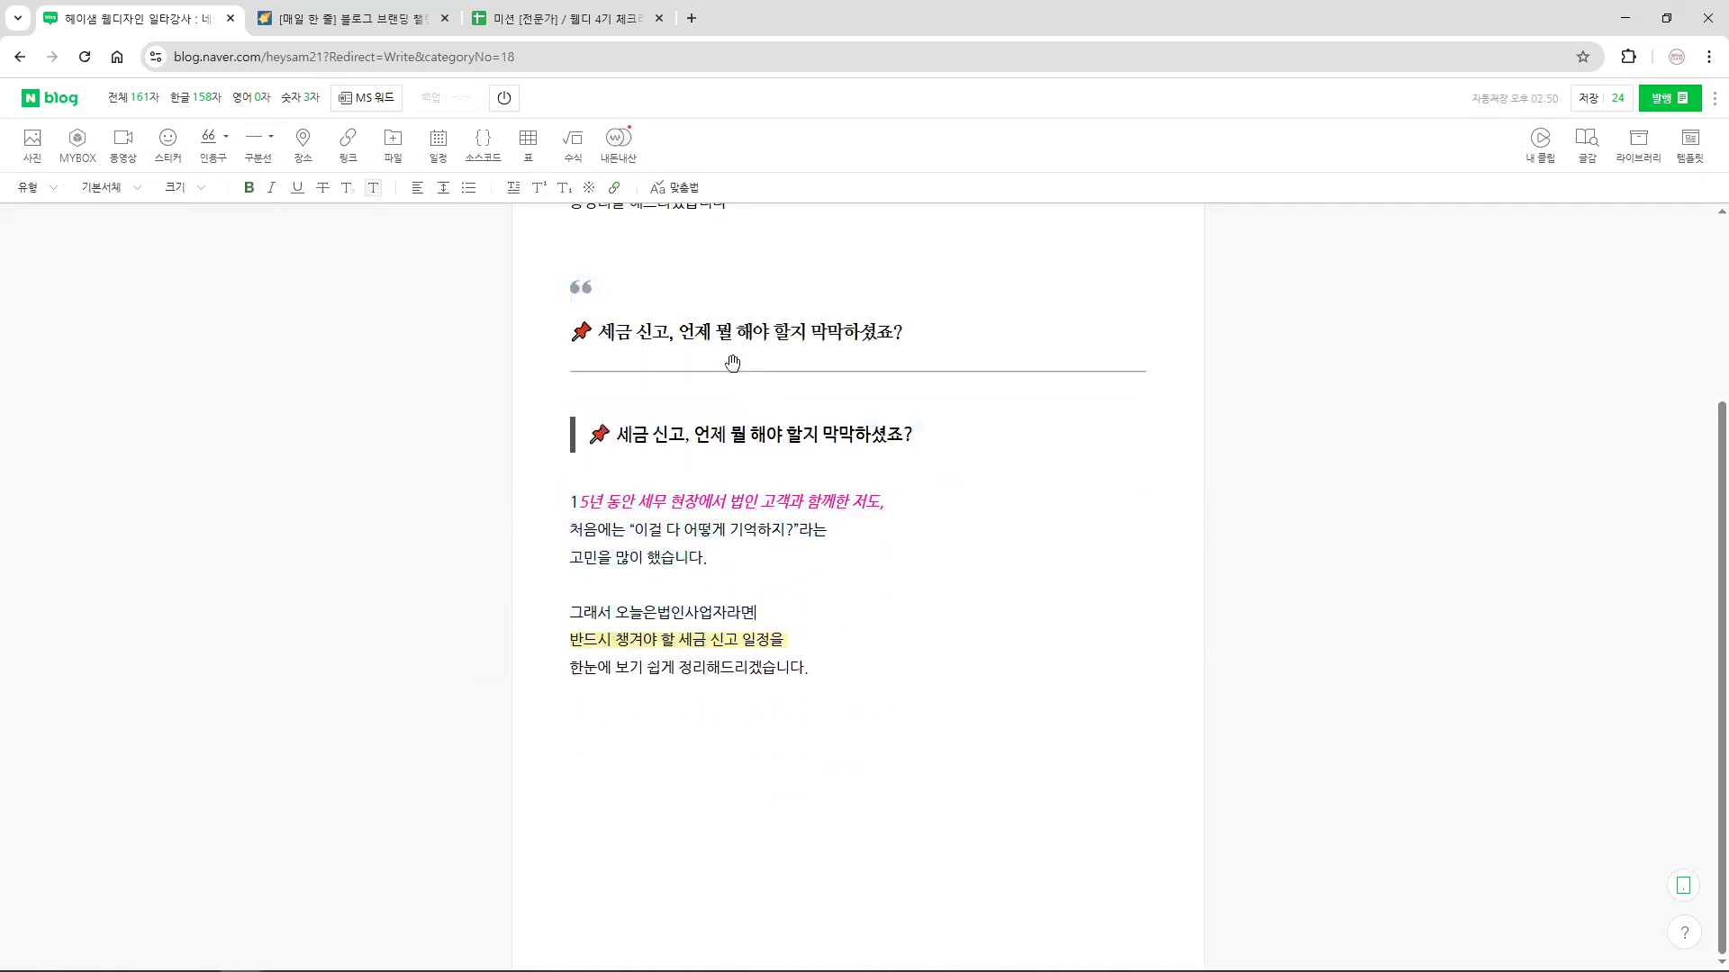
pyautogui.click(732, 363)
pyautogui.moveTo(714, 389); pyautogui.dragTo(701, 621)
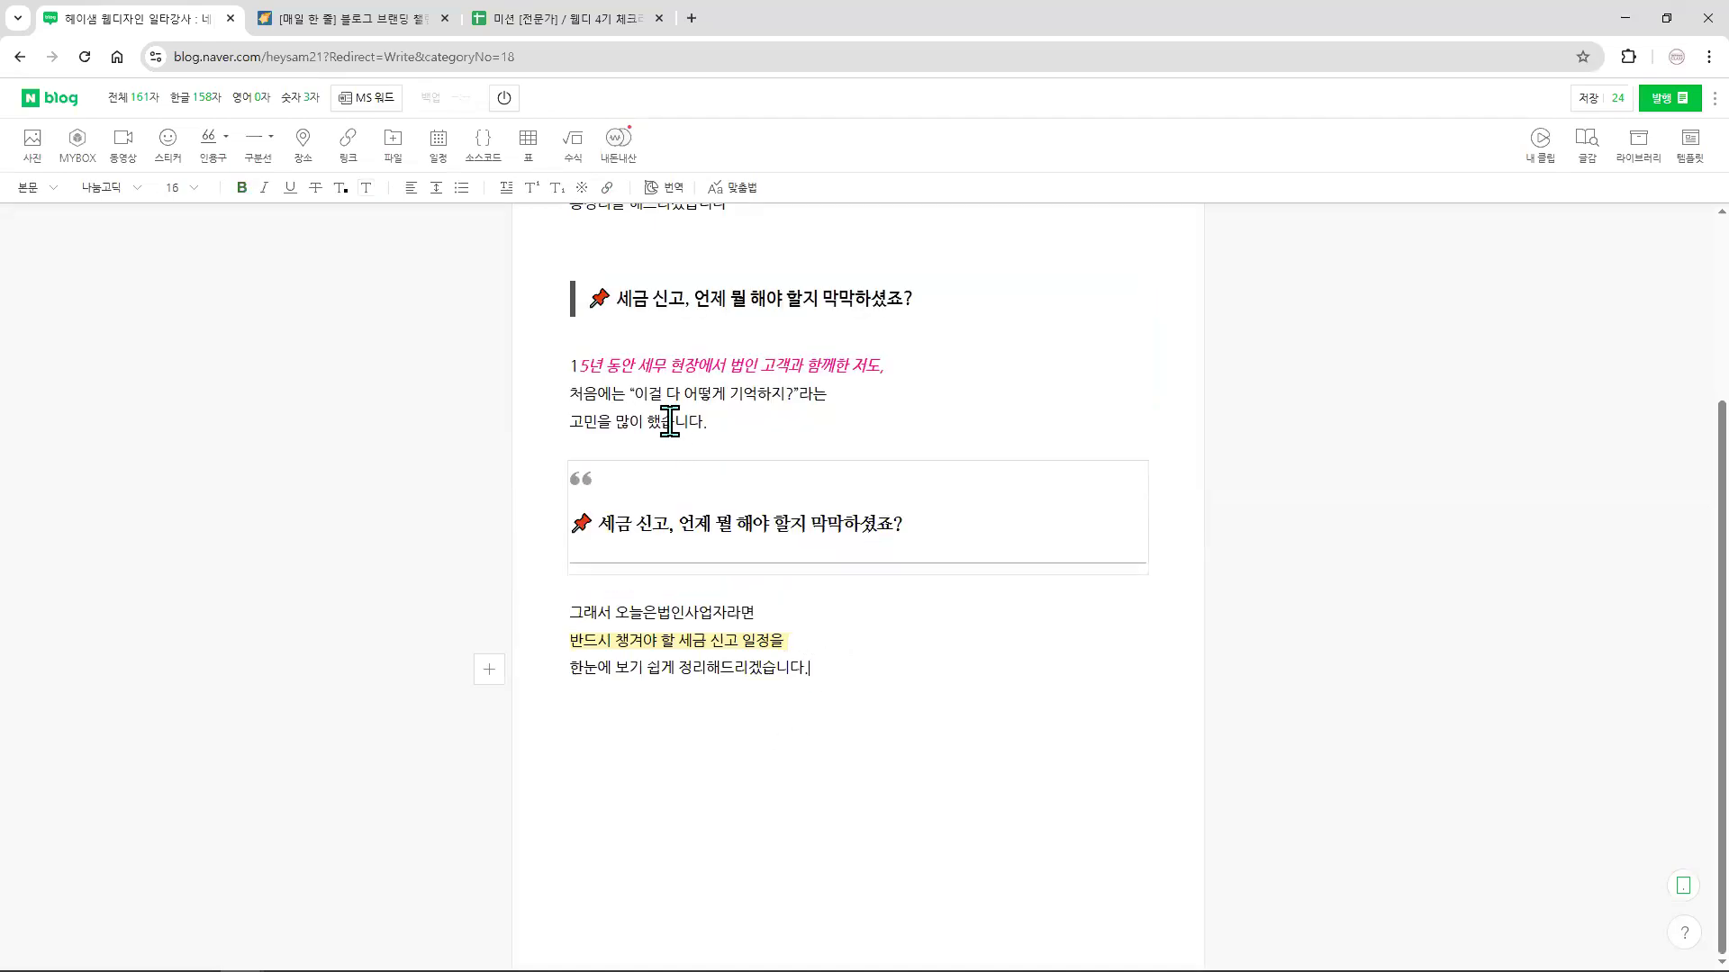
# - Duplicate the three-line paragraph starting "15년 동안 세무 현장에서" twice directly below itself, separating the copies with blank lines
pyautogui.moveTo(757, 419); pyautogui.dragTo(564, 373)
pyautogui.hotkey('ctrl', 'c')
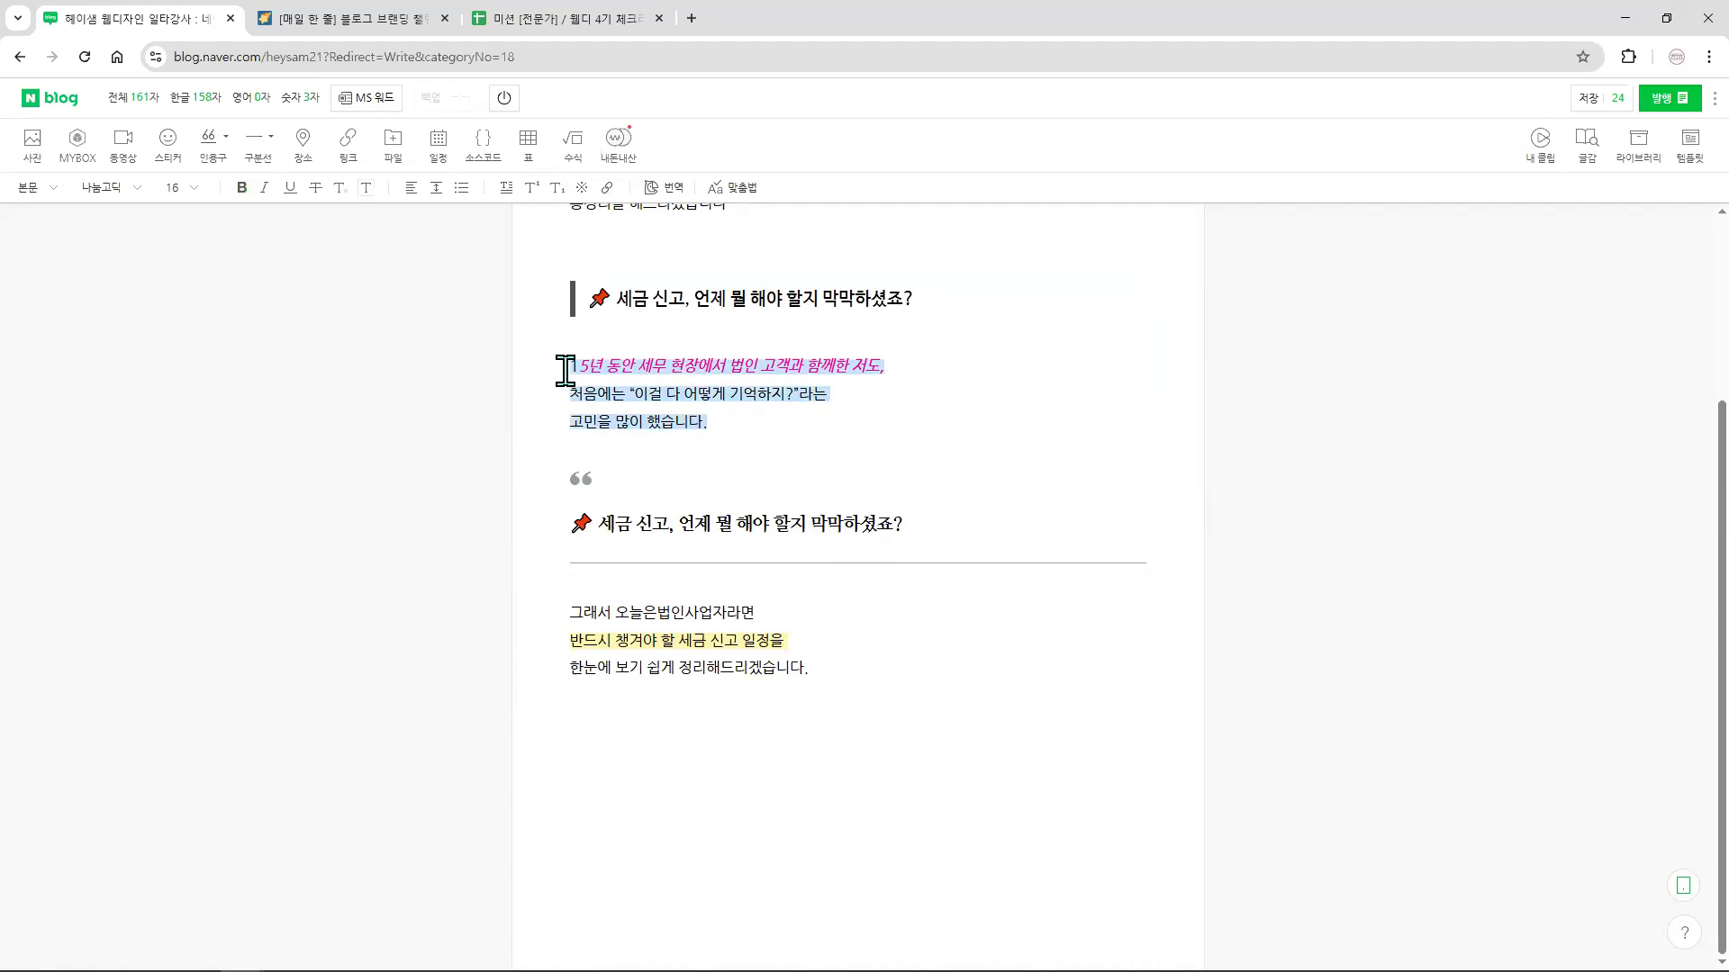
pyautogui.click(731, 422)
pyautogui.press('Return')
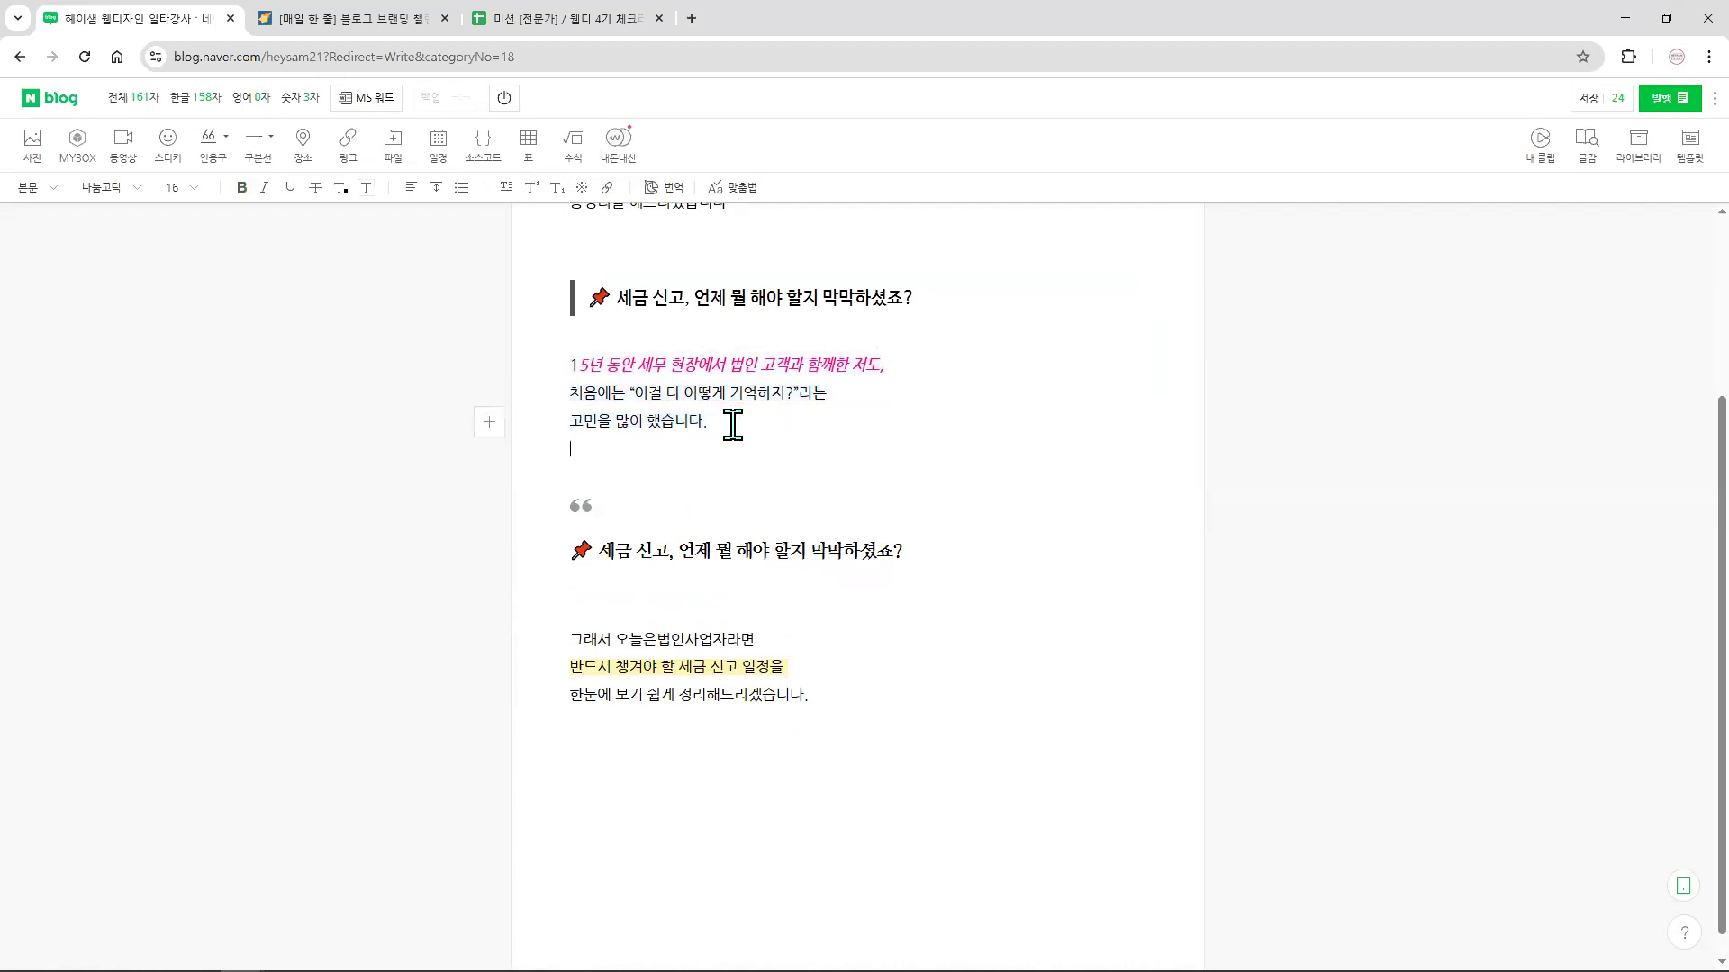
pyautogui.hotkey('ctrl', 'v')
pyautogui.press('Return')
pyautogui.press('Return')
pyautogui.hotkey('ctrl', 'v')
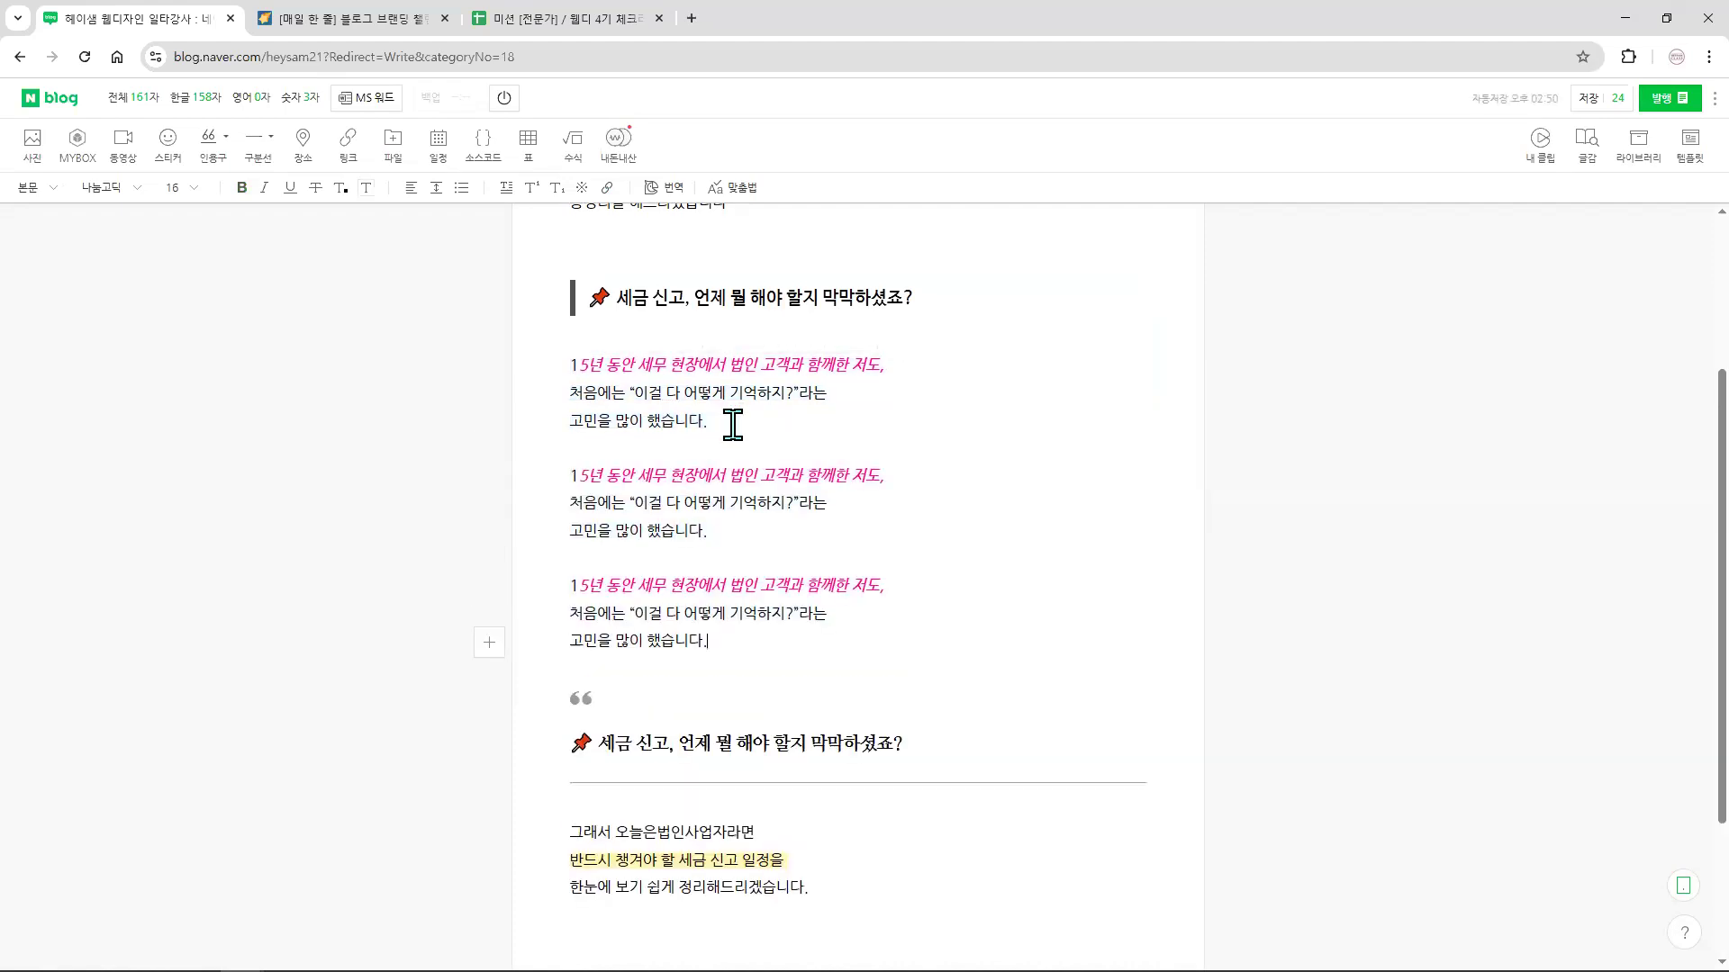
# - Copy the subheading "❓ 세금 신고, 정말 정확히 해야 하나요?" from the ChatGPT draft and paste it over the text of the "라인&따옴표" quotation
pyautogui.scroll(-2, 666, 621)
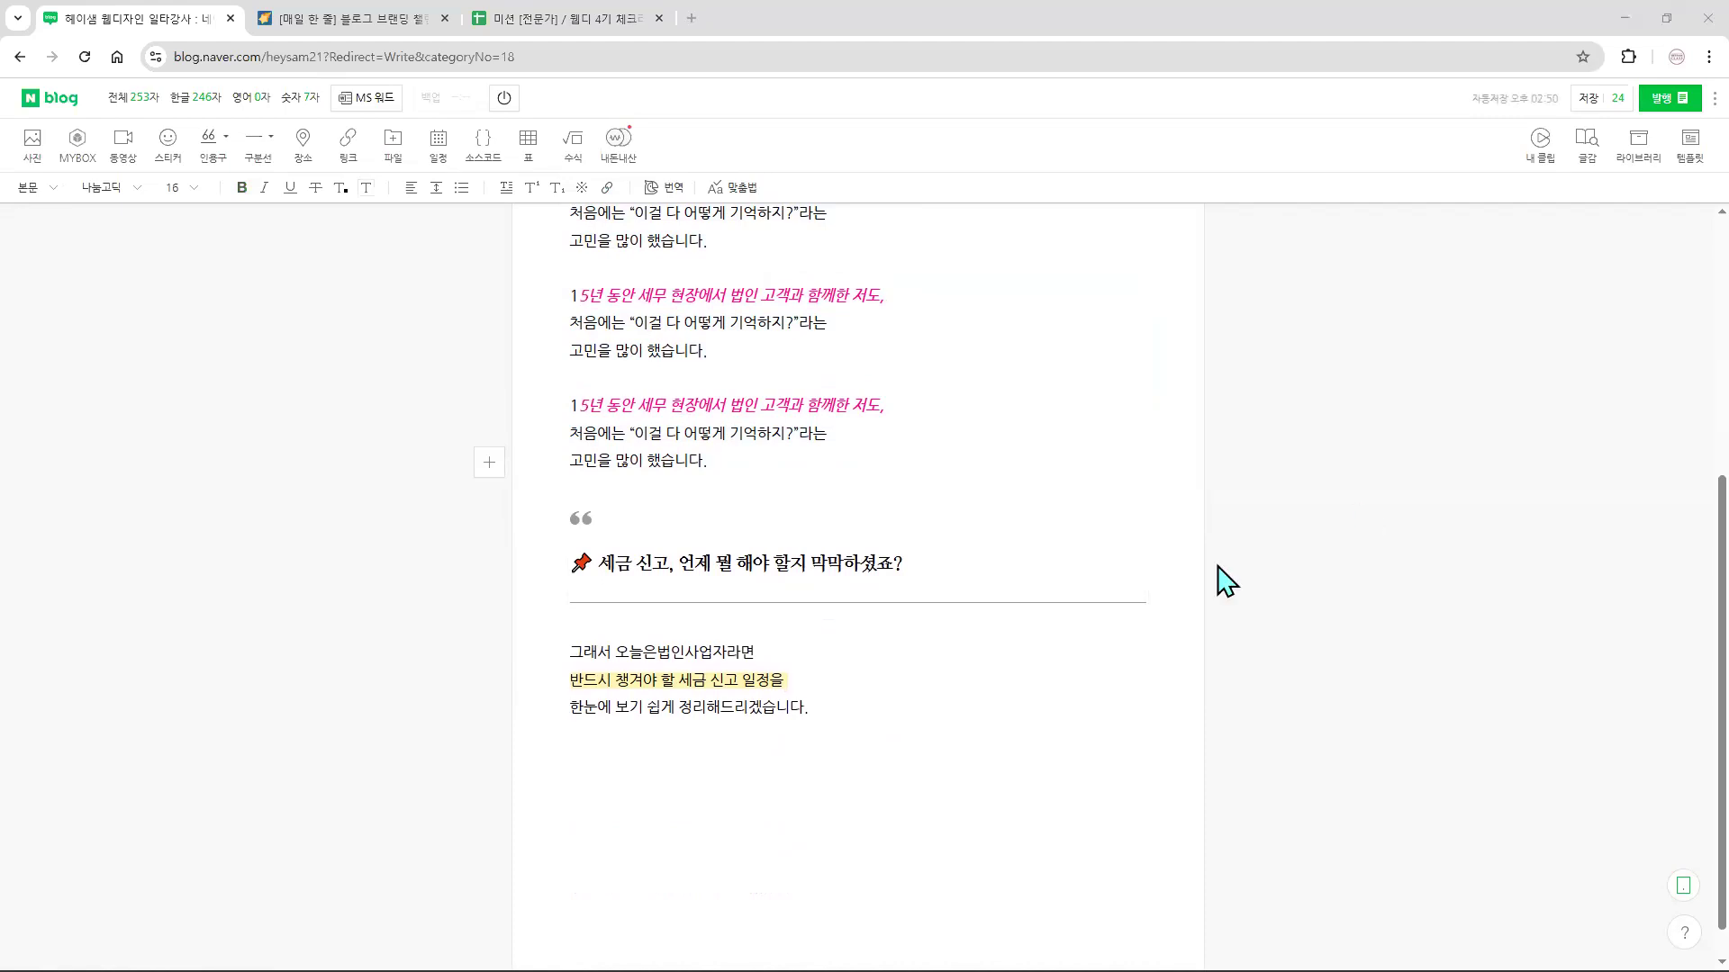
pyautogui.hotkey('alt', 'Tab')
pyautogui.scroll(-3, 1080, 739)
pyautogui.moveTo(885, 613); pyautogui.dragTo(1389, 617)
pyautogui.hotkey('ctrl', 'c')
pyautogui.moveTo(598, 562); pyautogui.dragTo(918, 567)
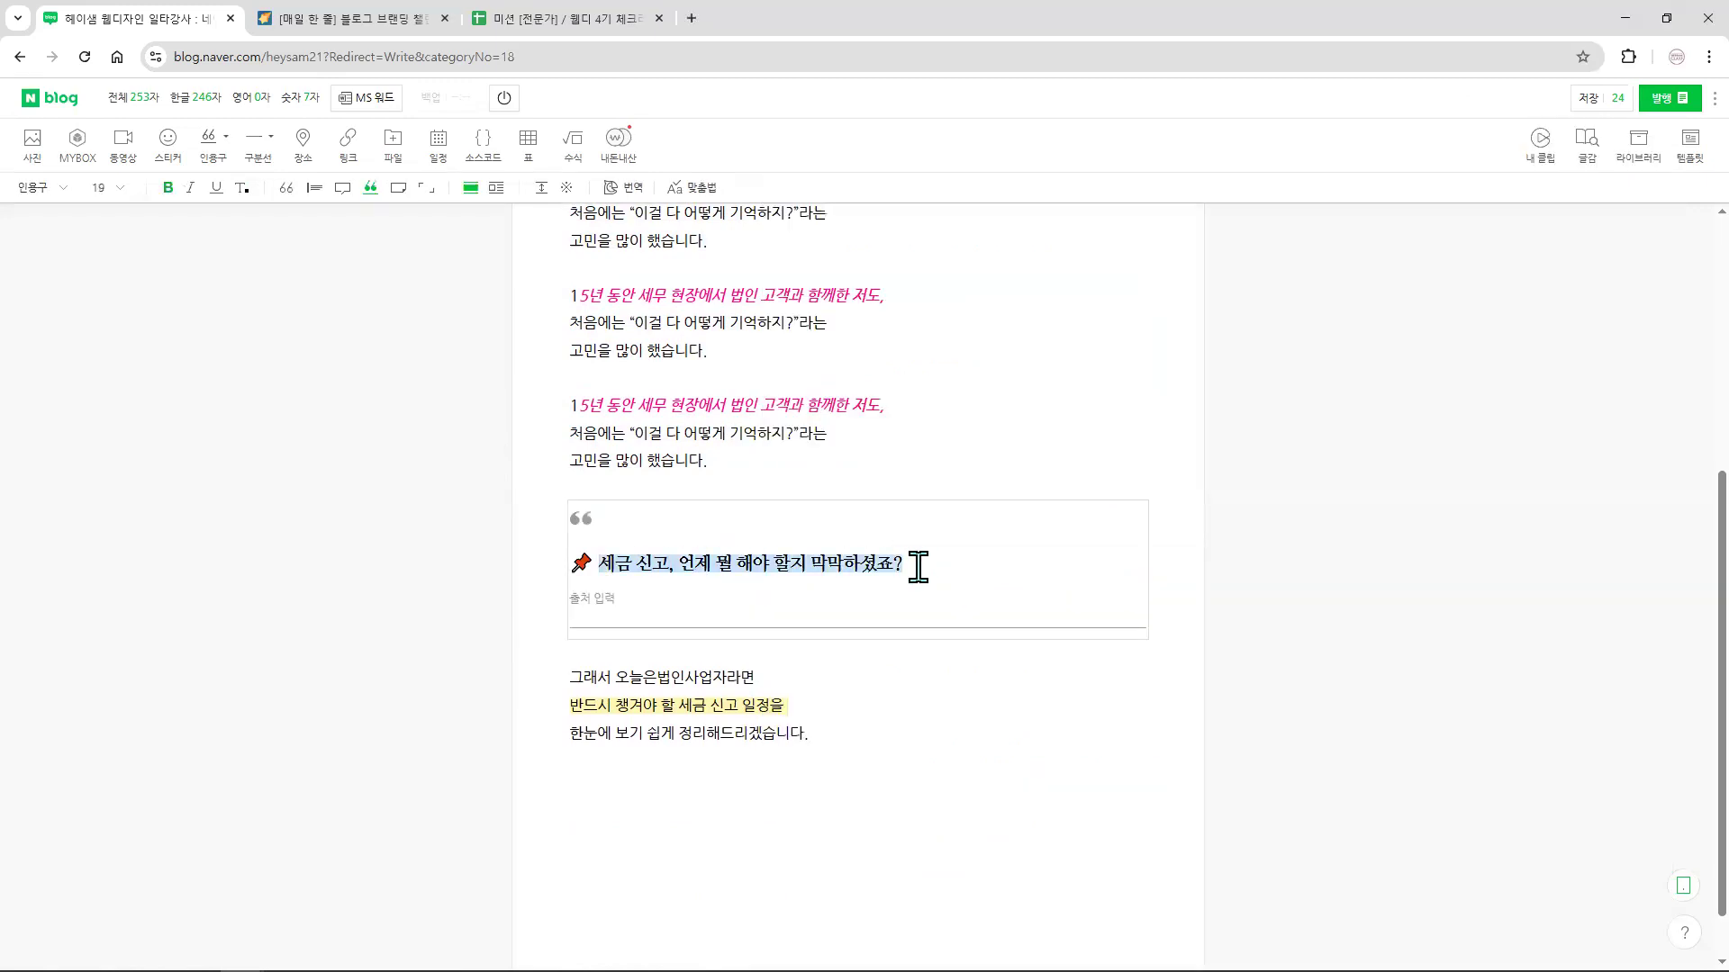
pyautogui.hotkey('ctrl', 'v')
# - Remove the leftover 📌 emoji in front of the ❓ in the "라인&따옴표" quotation's subheading
pyautogui.click(596, 563)
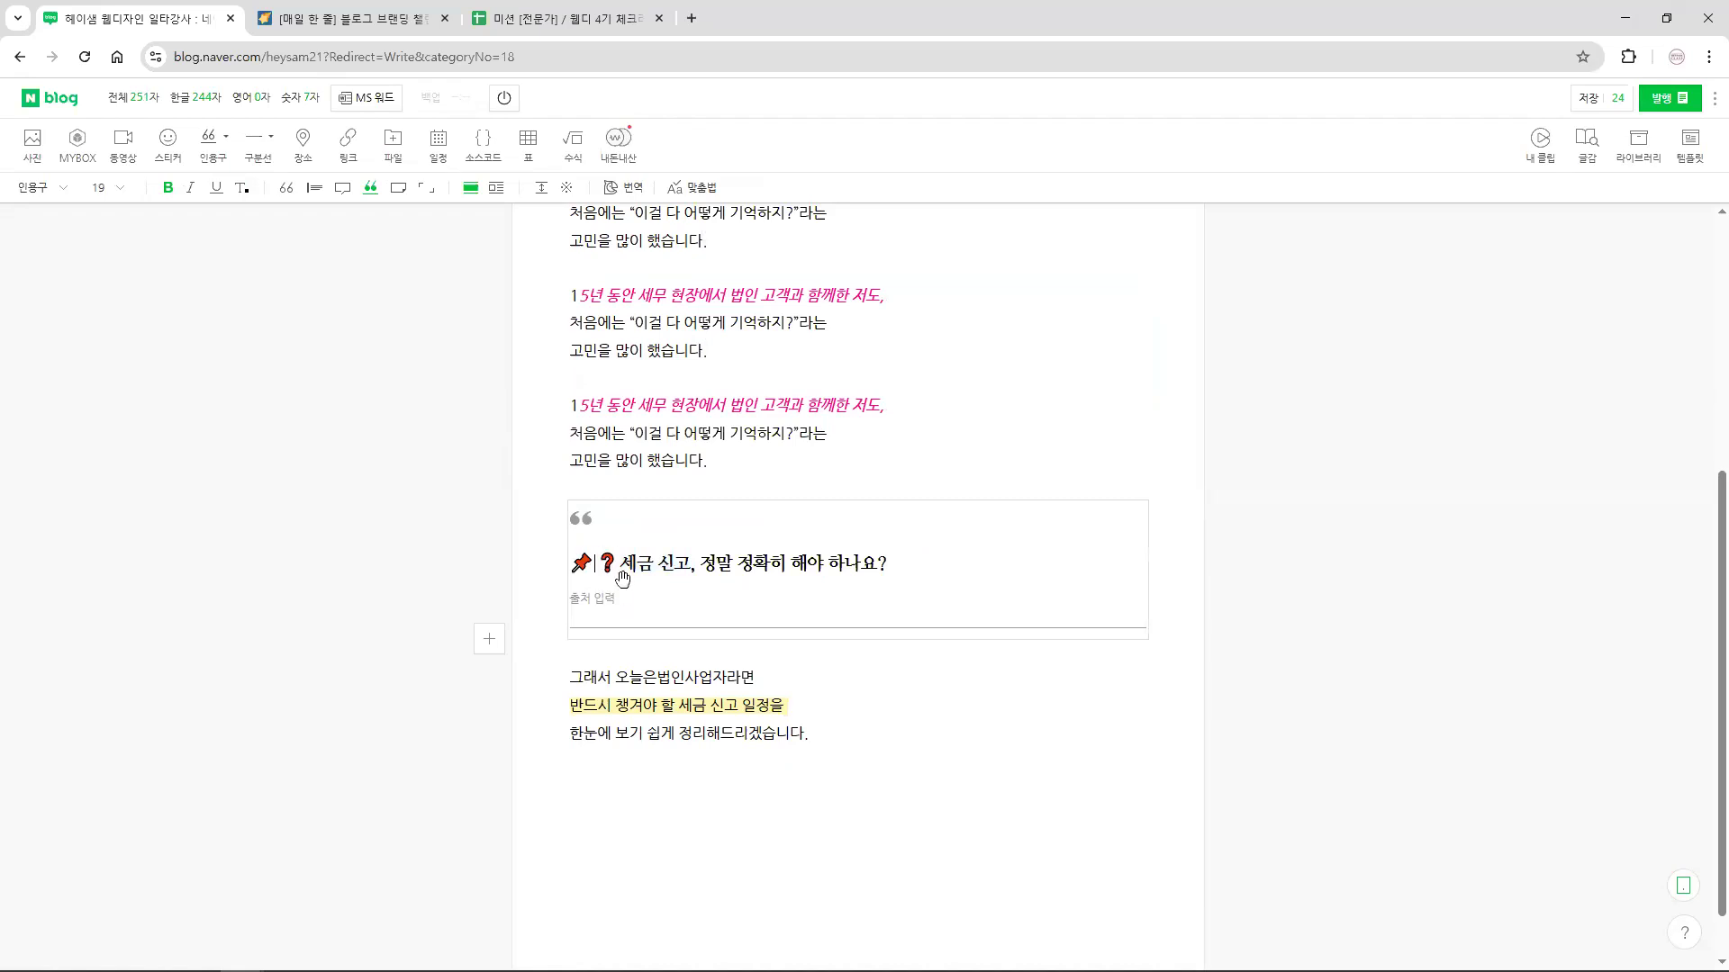
pyautogui.press('F12')
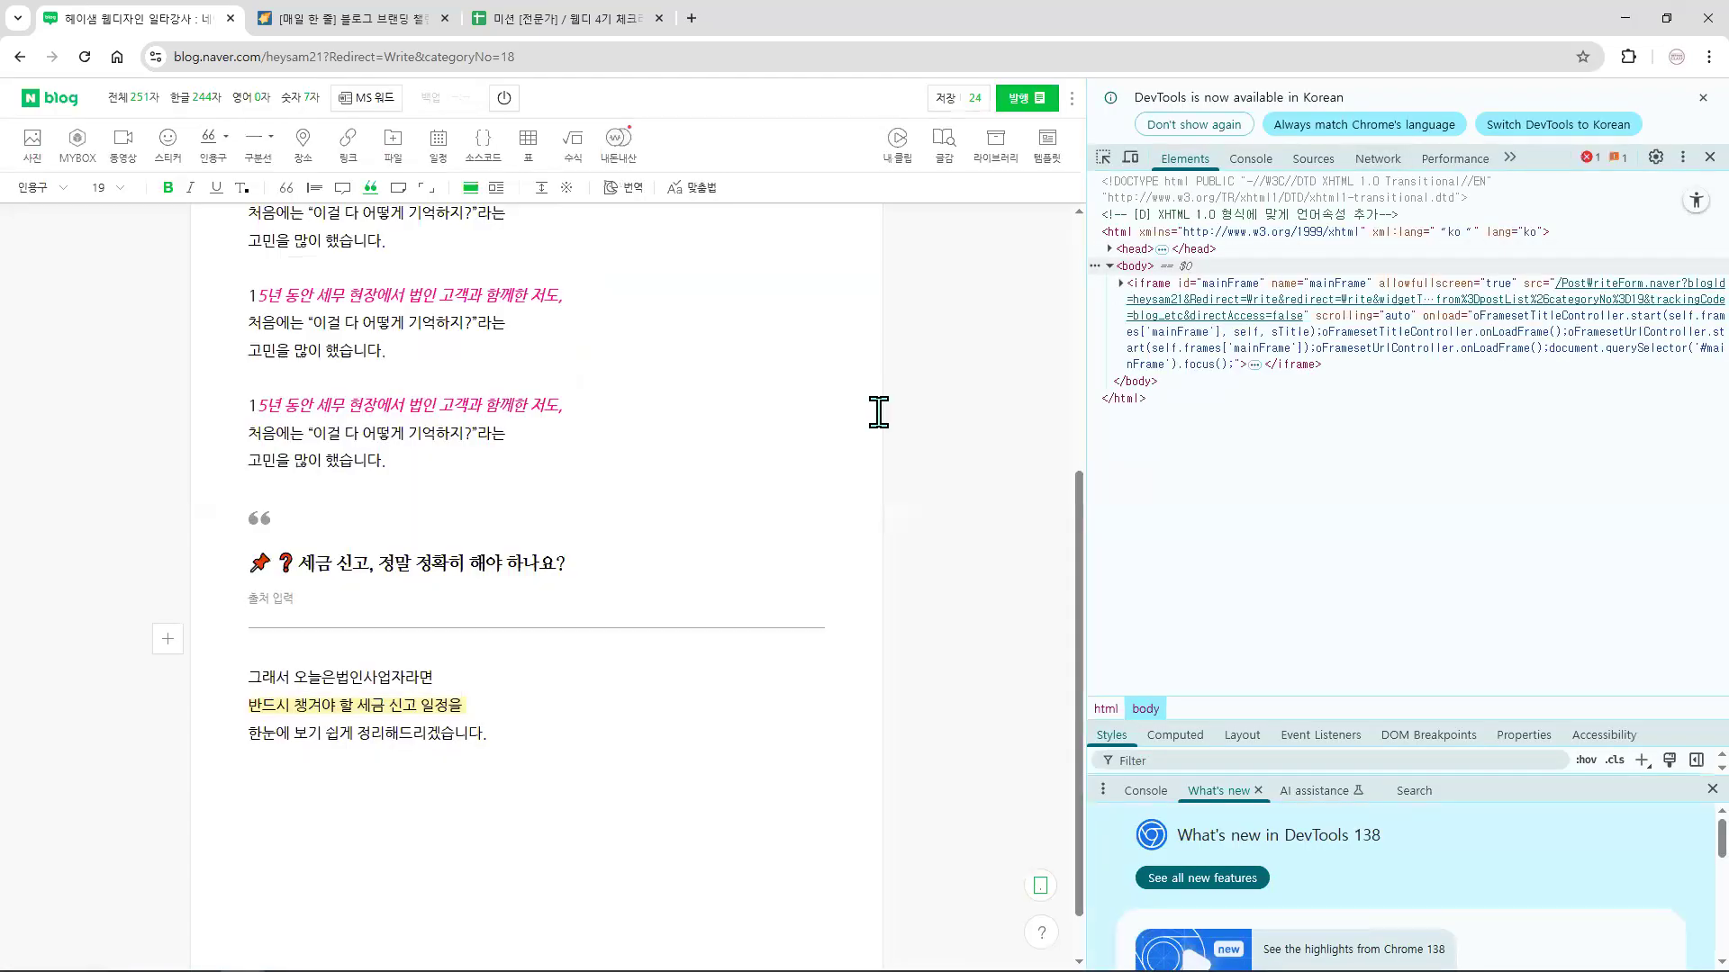
pyautogui.press('F12')
pyautogui.click(600, 562)
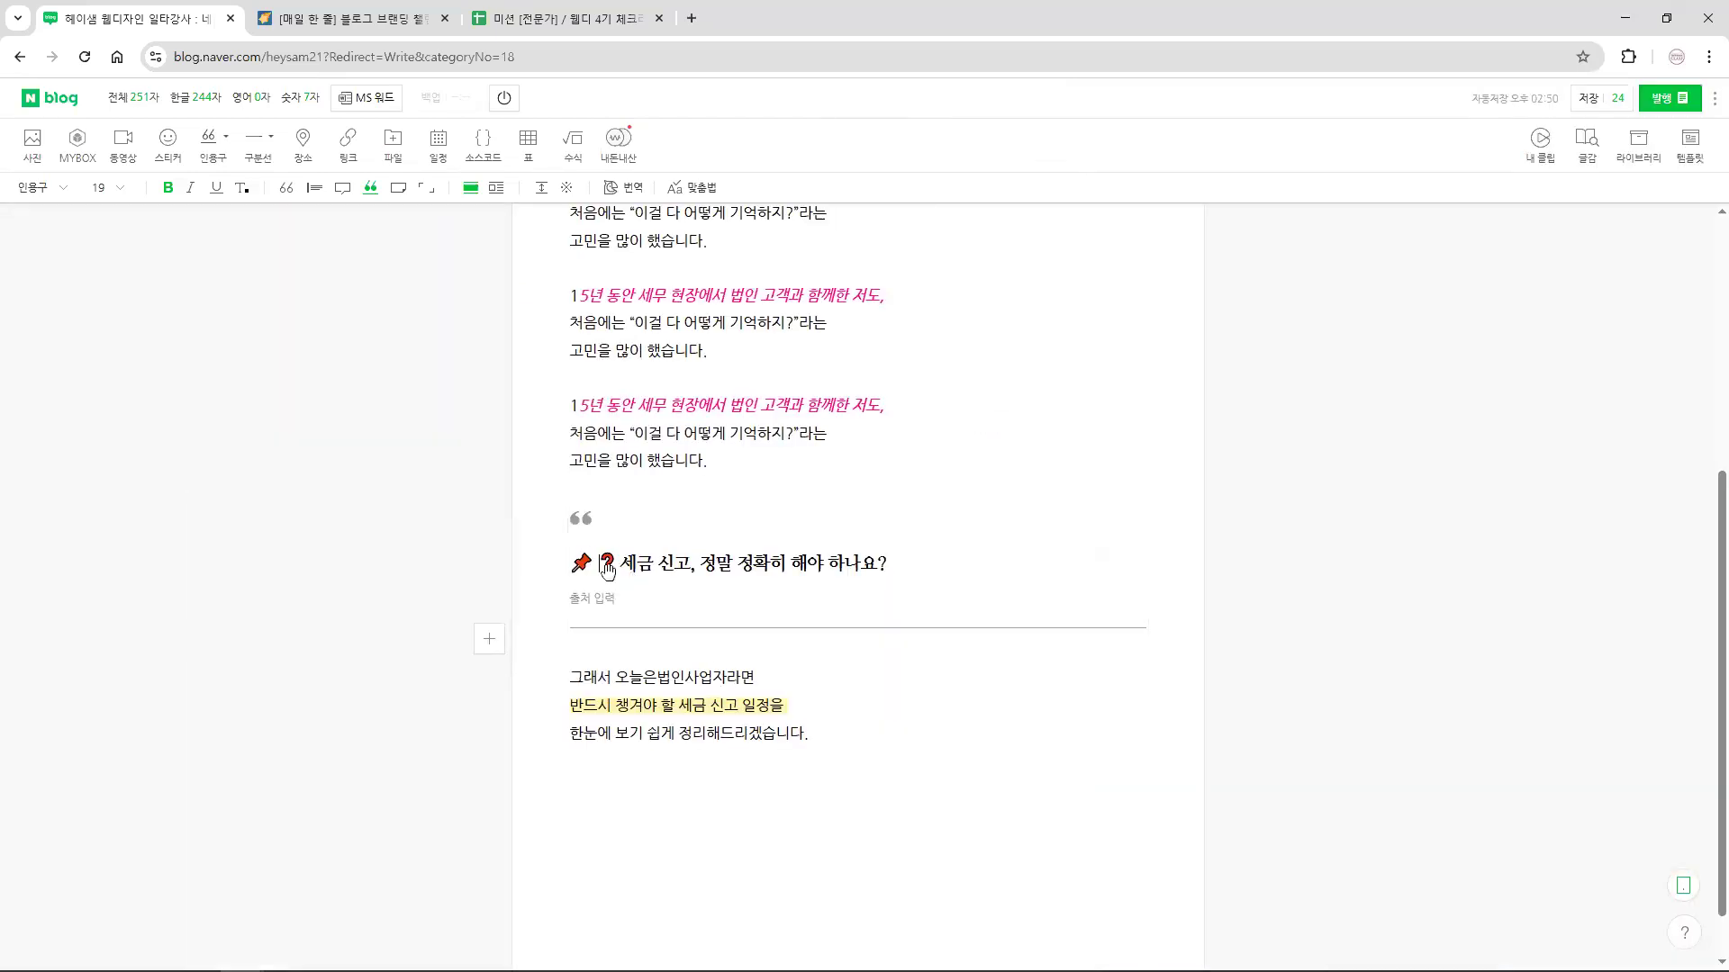
pyautogui.press('F12')
pyautogui.press('F12')
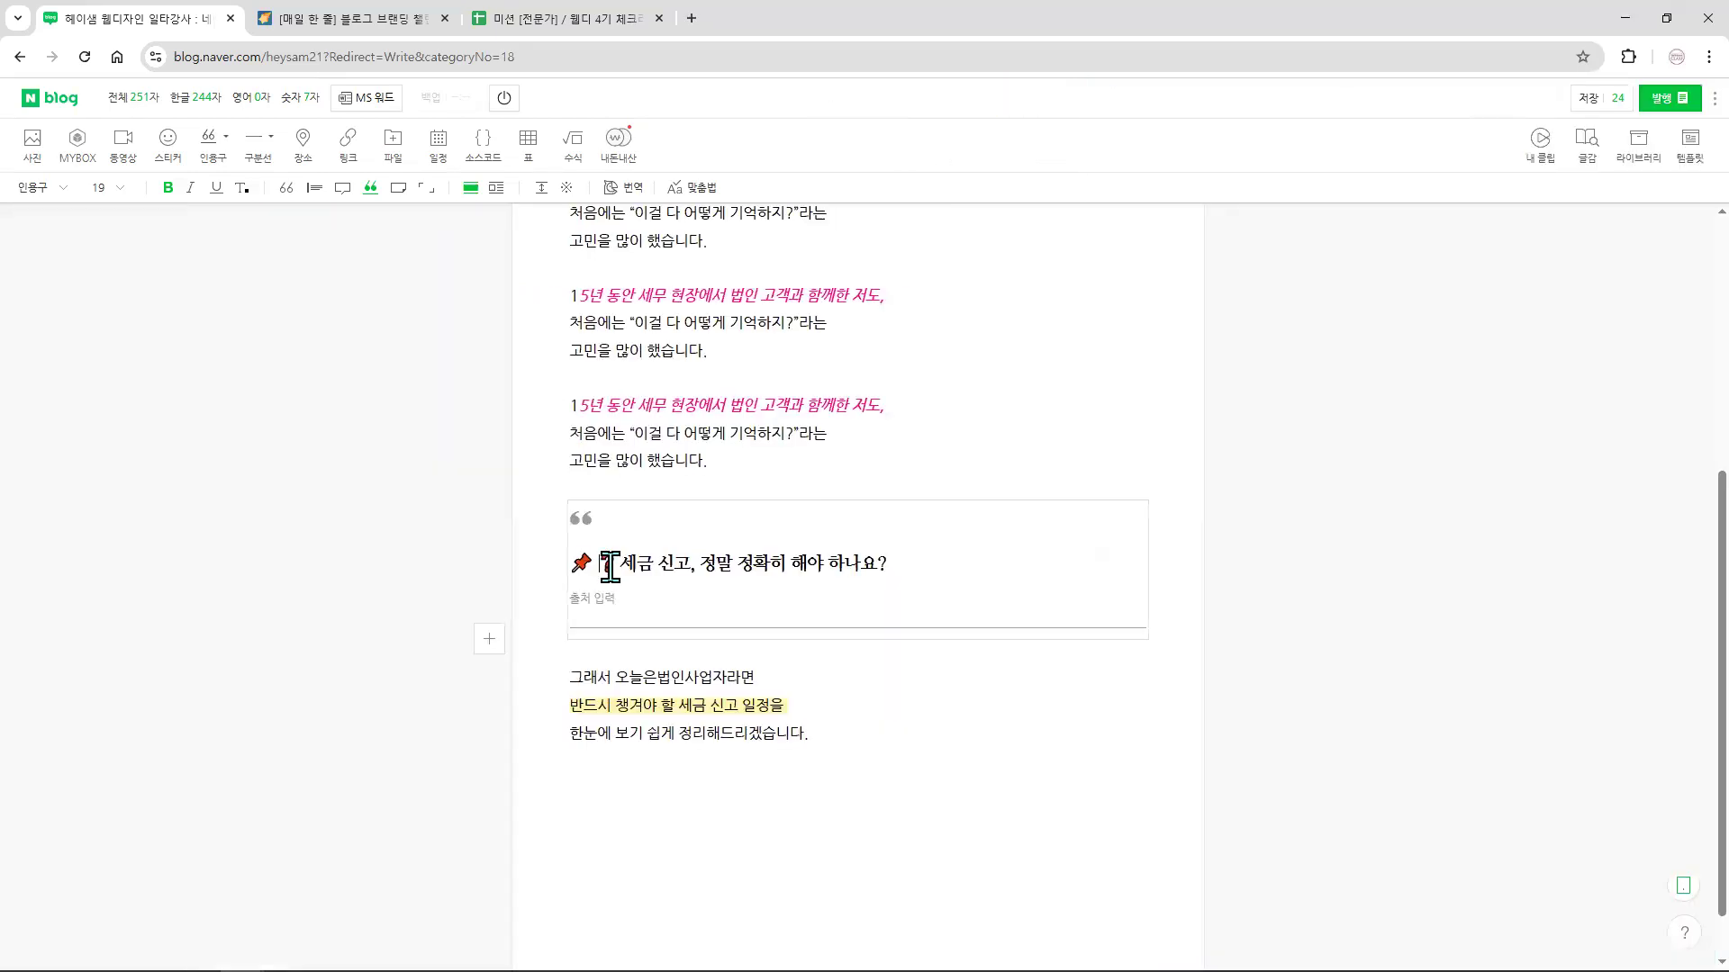
pyautogui.press('BackSpace')
pyautogui.click(844, 734)
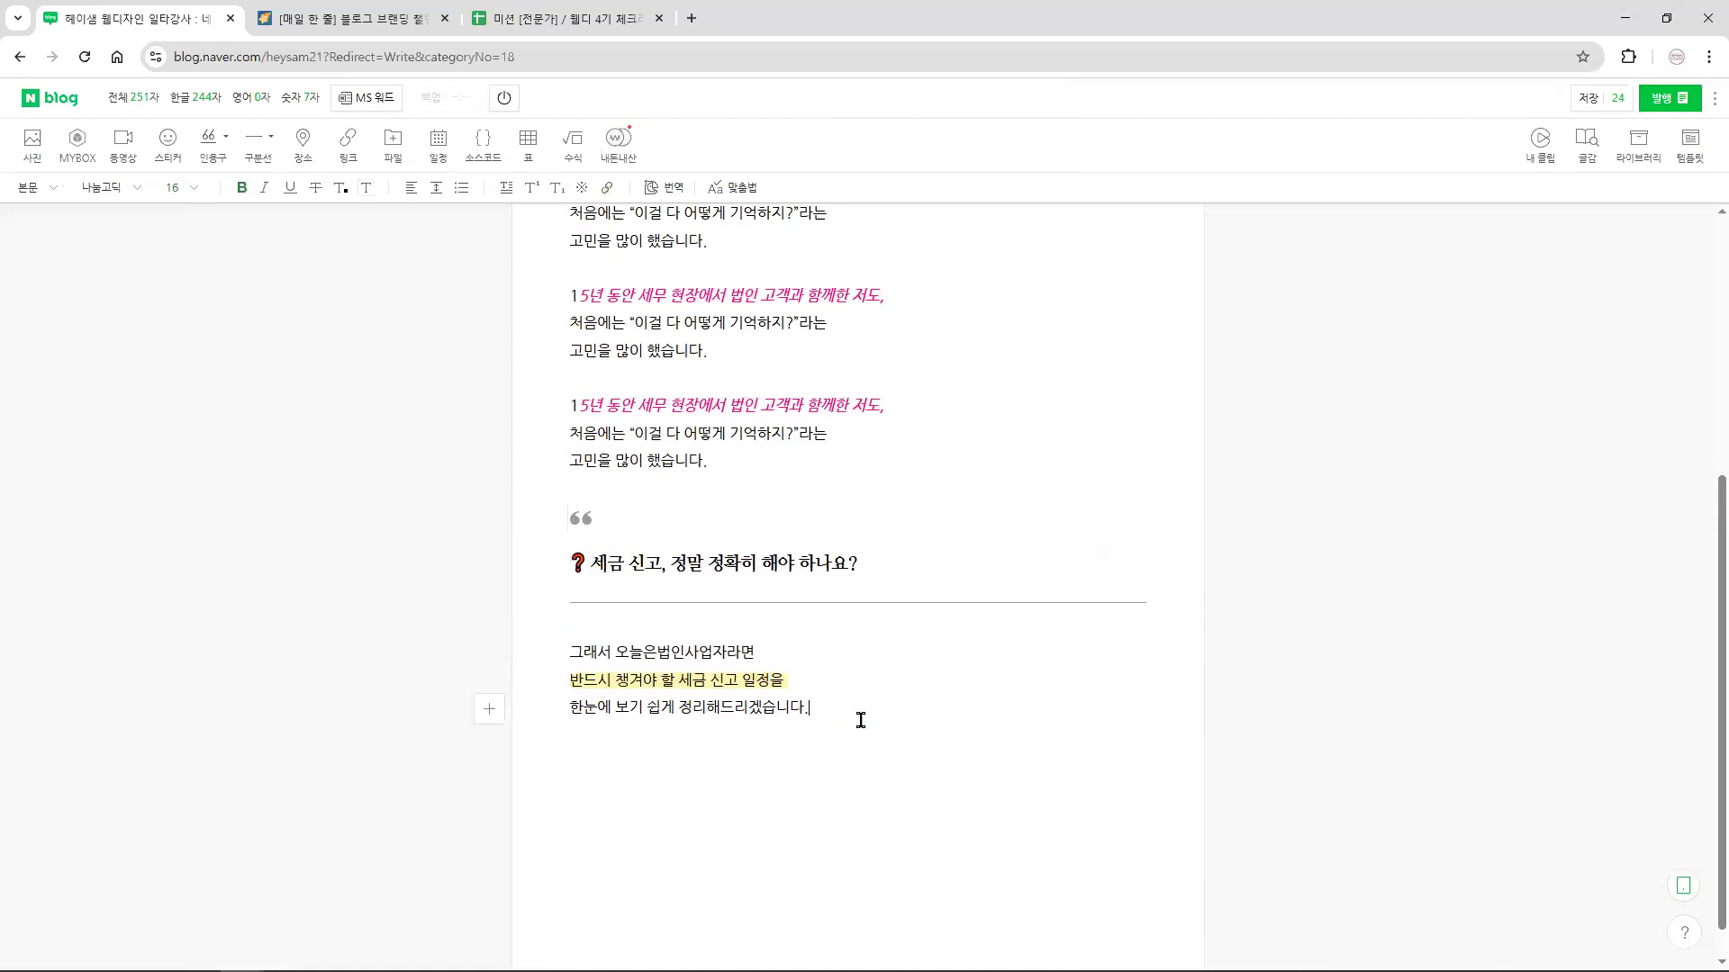
# - Add a blank line between the last copy of the "15년 동안" paragraph and the quotation below it
pyautogui.click(741, 478)
pyautogui.keyDown('shift'); pyautogui.click(569, 432); pyautogui.keyUp('shift')
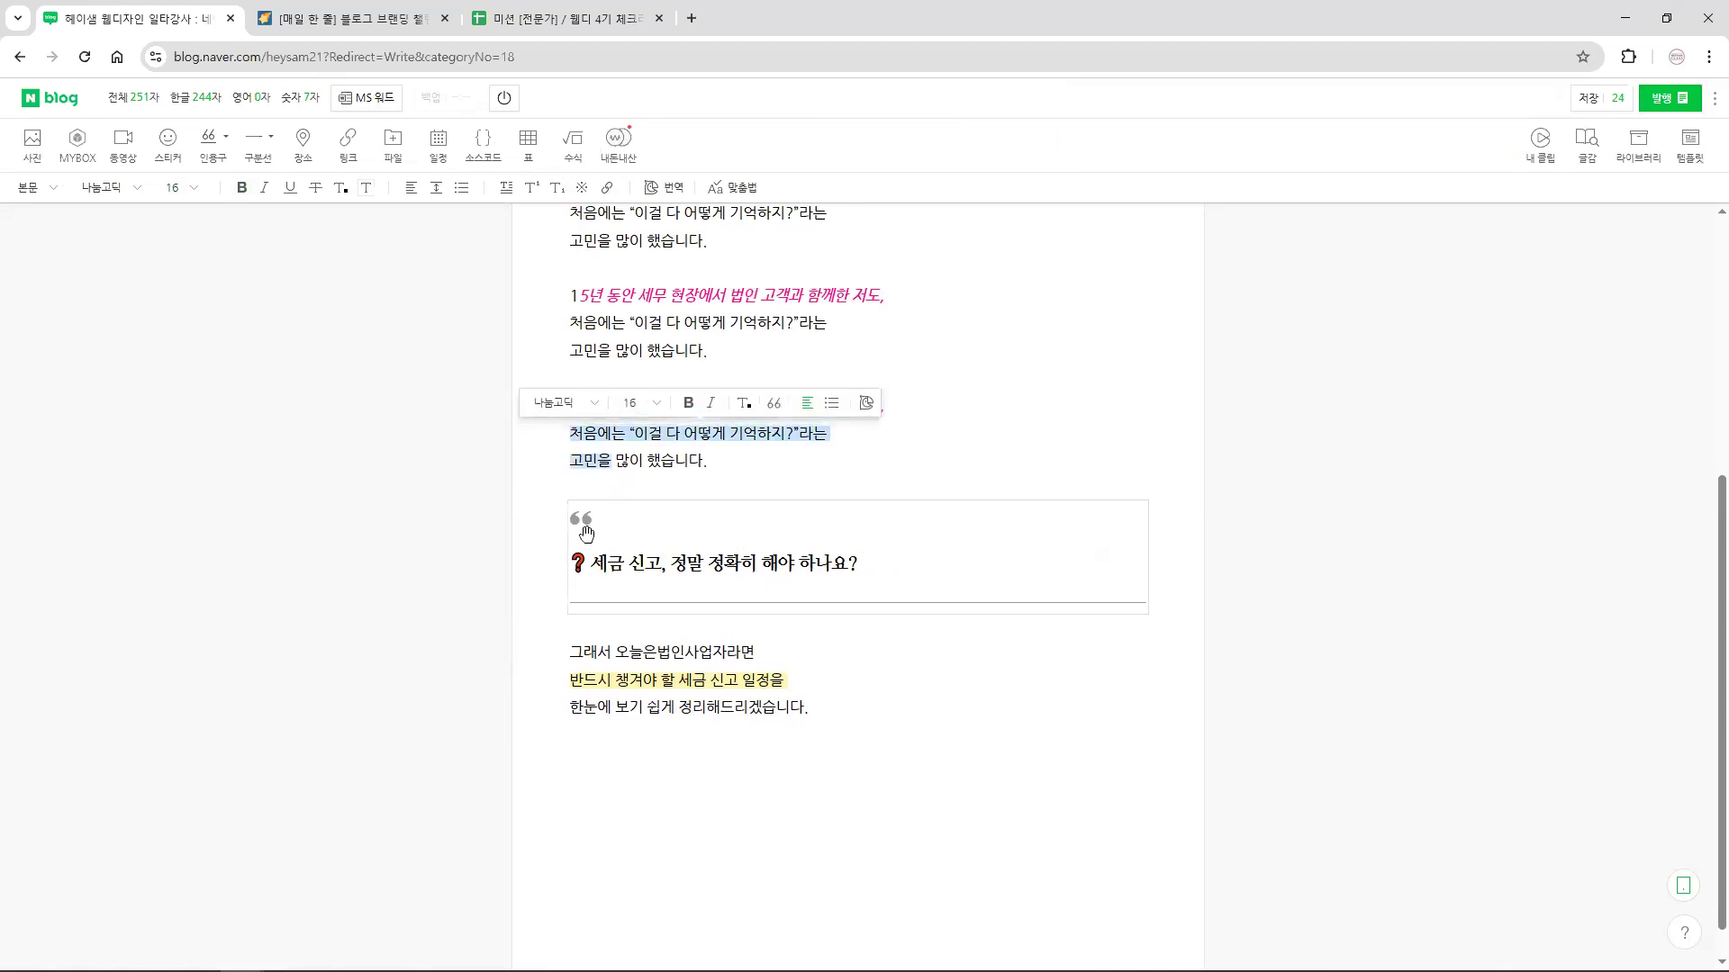
pyautogui.click(751, 461)
pyautogui.press('Return')
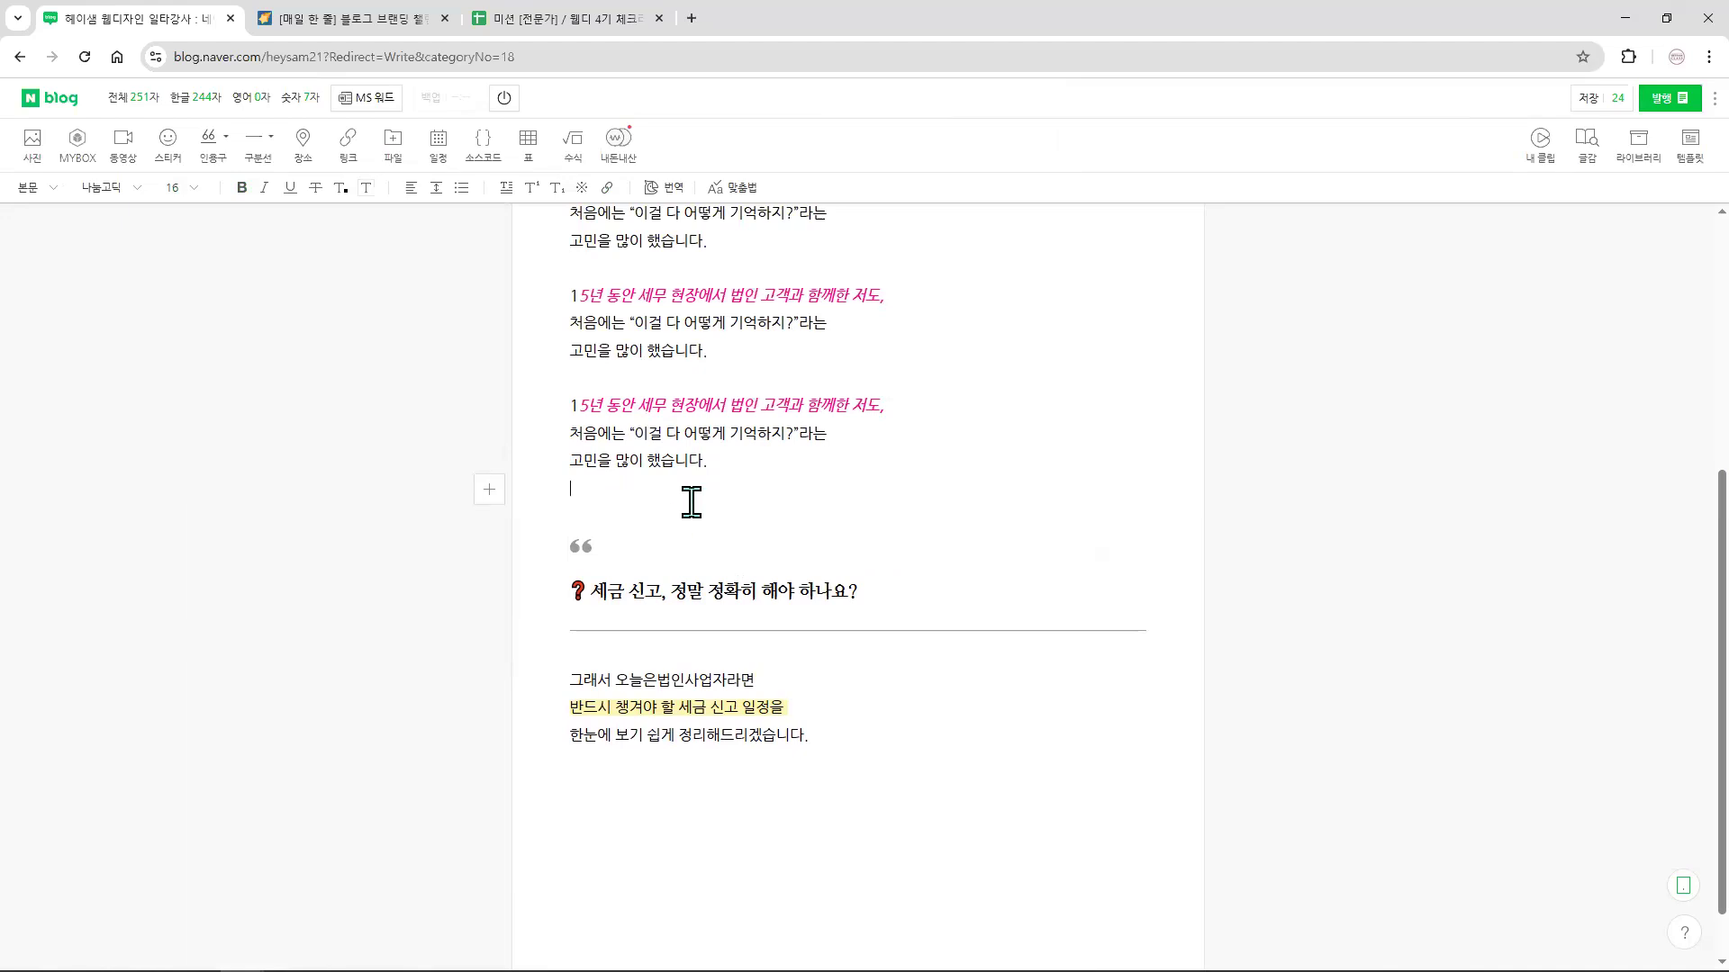
pyautogui.click(224, 151)
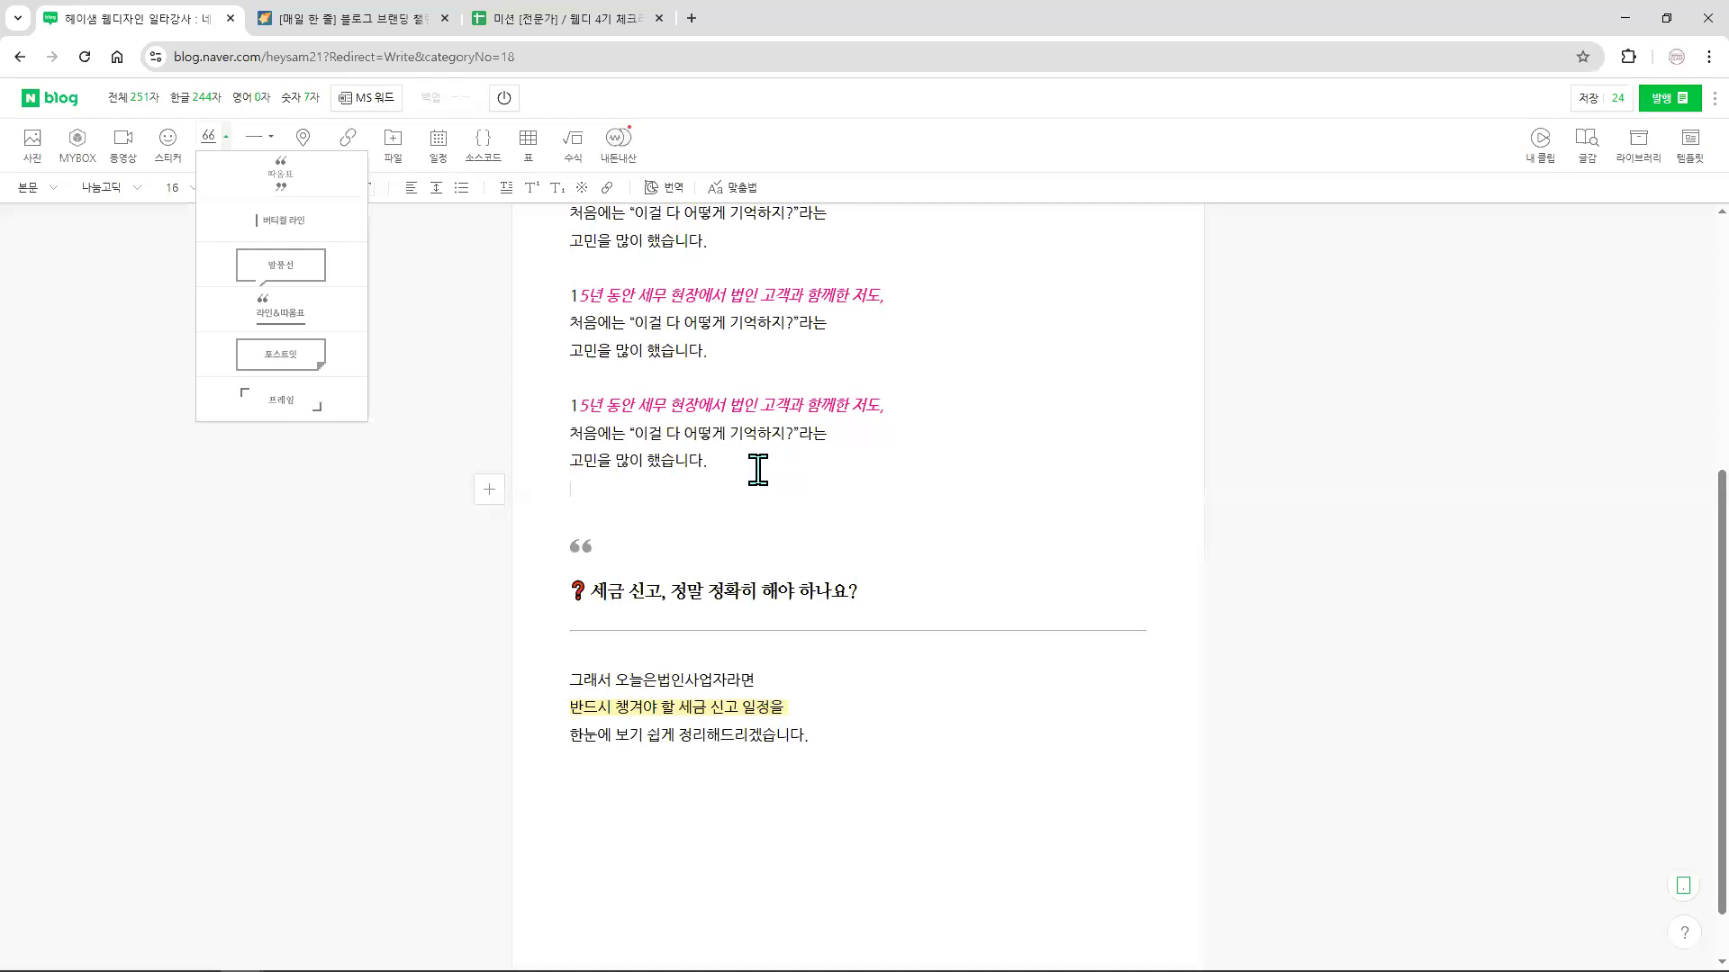
pyautogui.click(745, 463)
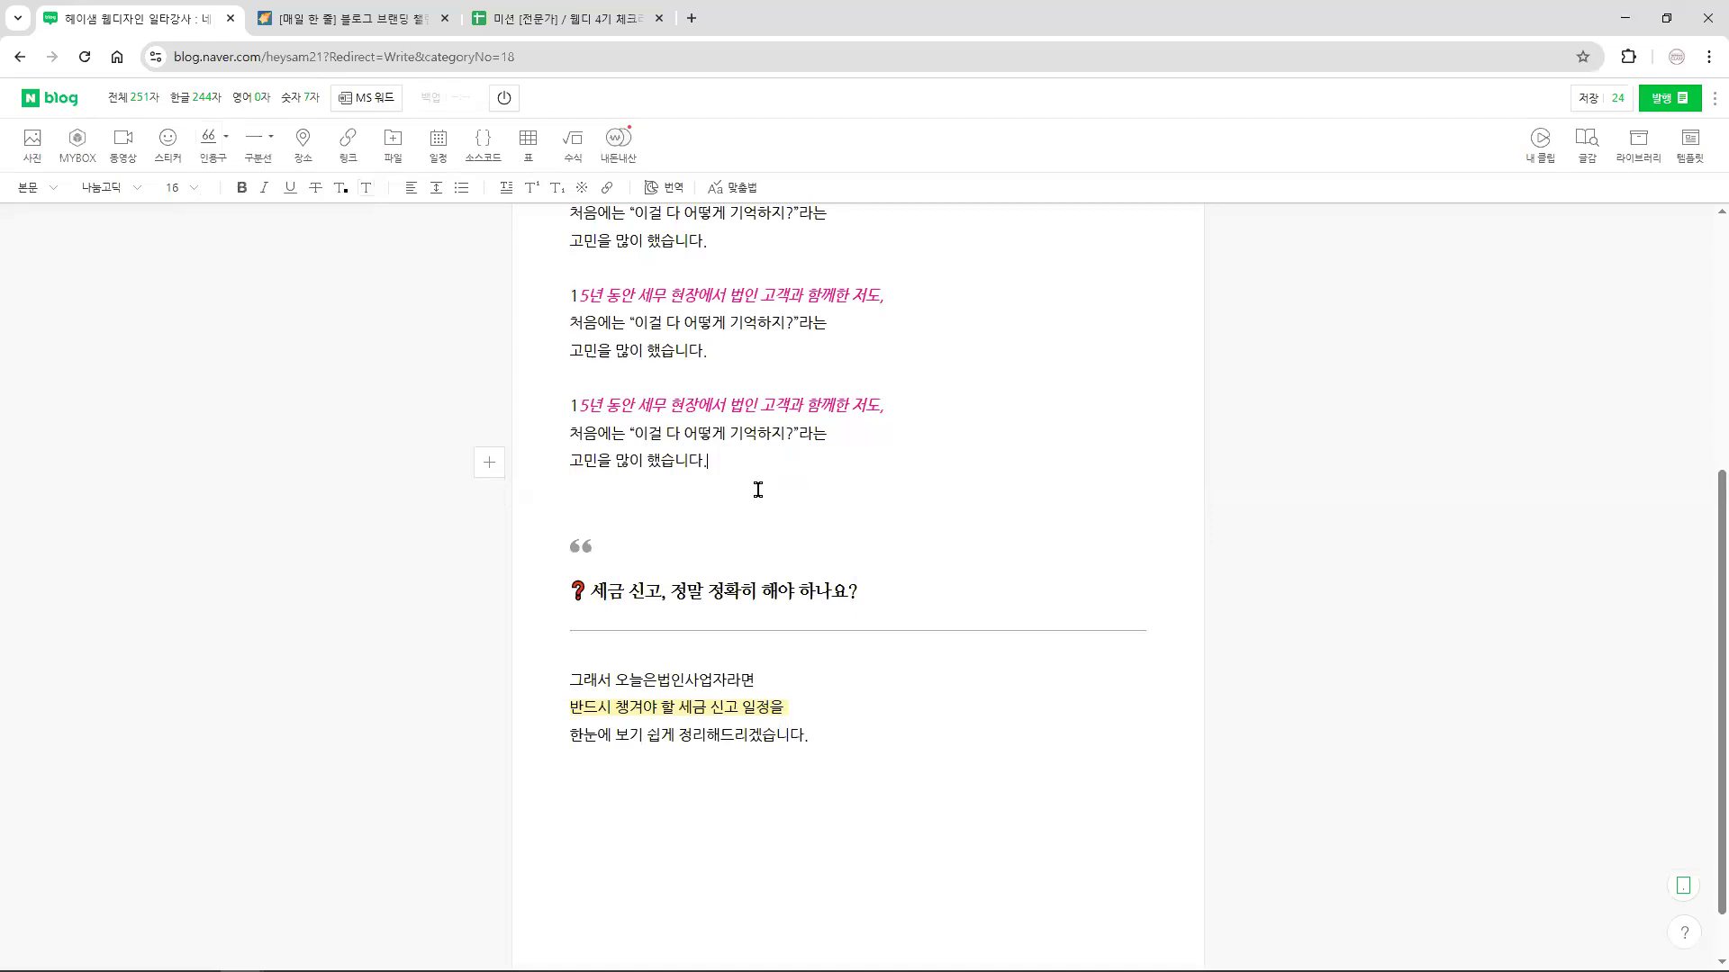
# - Insert a "말풍선" quotation below the final paragraph, enter "내용ㅇ" in it and set its text size to 16
pyautogui.scroll(-1, 758, 490)
pyautogui.click(860, 694)
pyautogui.press('Return')
pyautogui.click(227, 139)
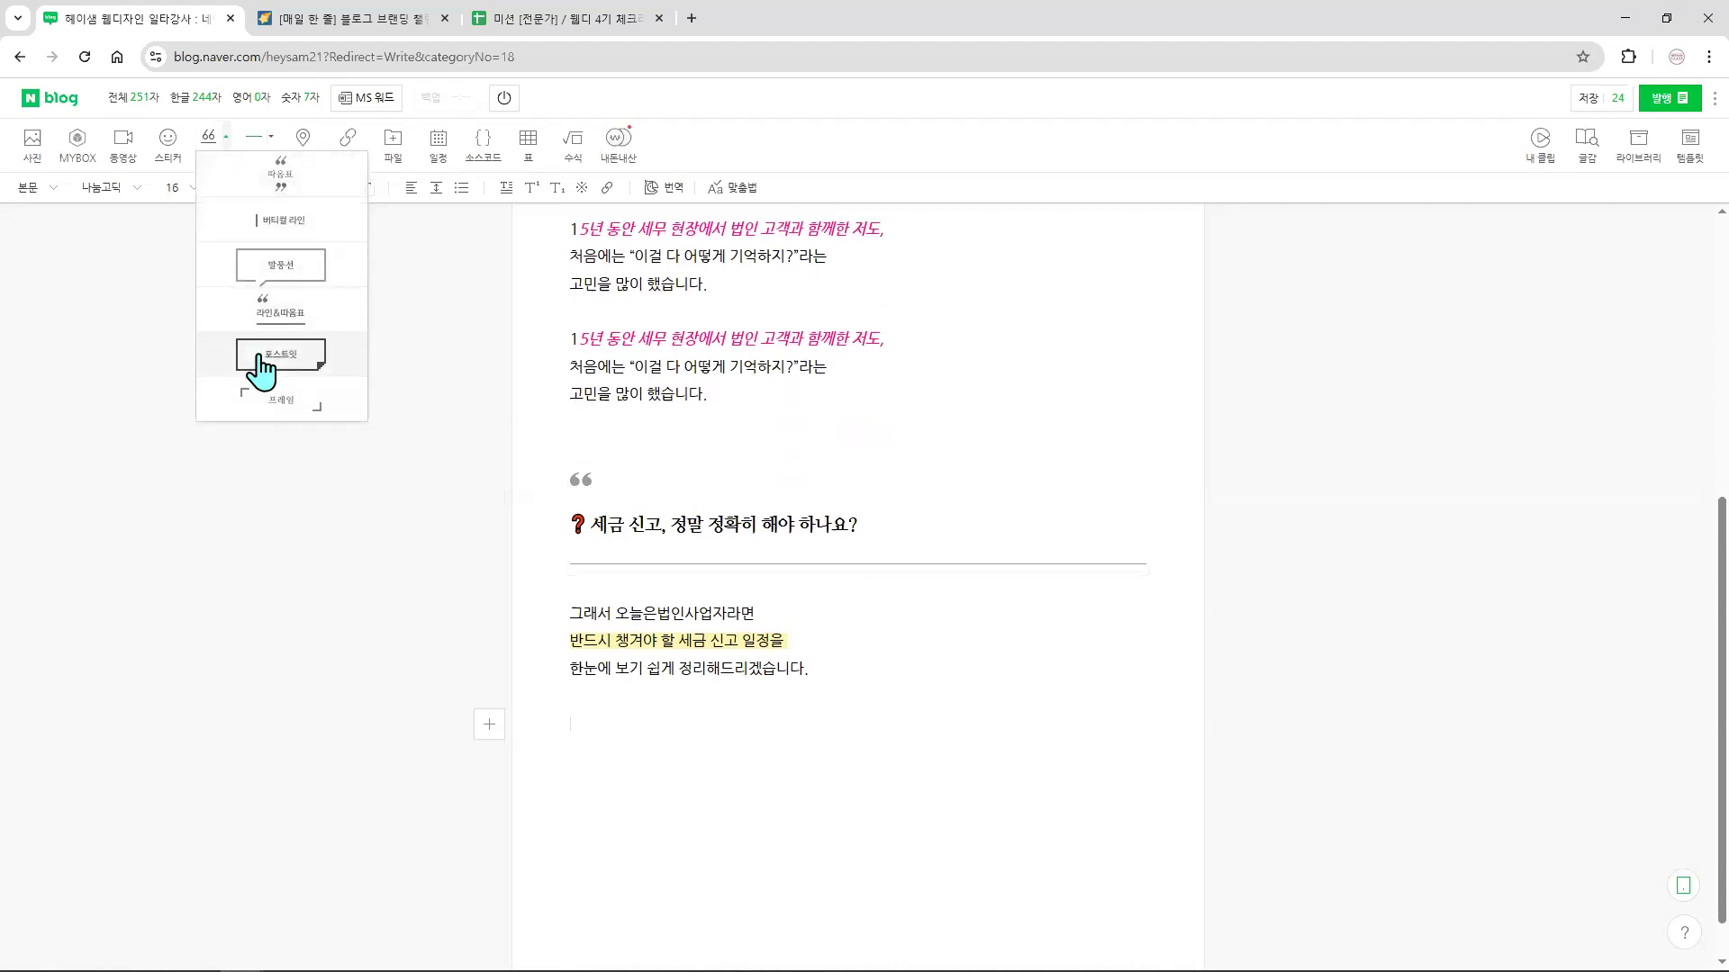
pyautogui.click(262, 268)
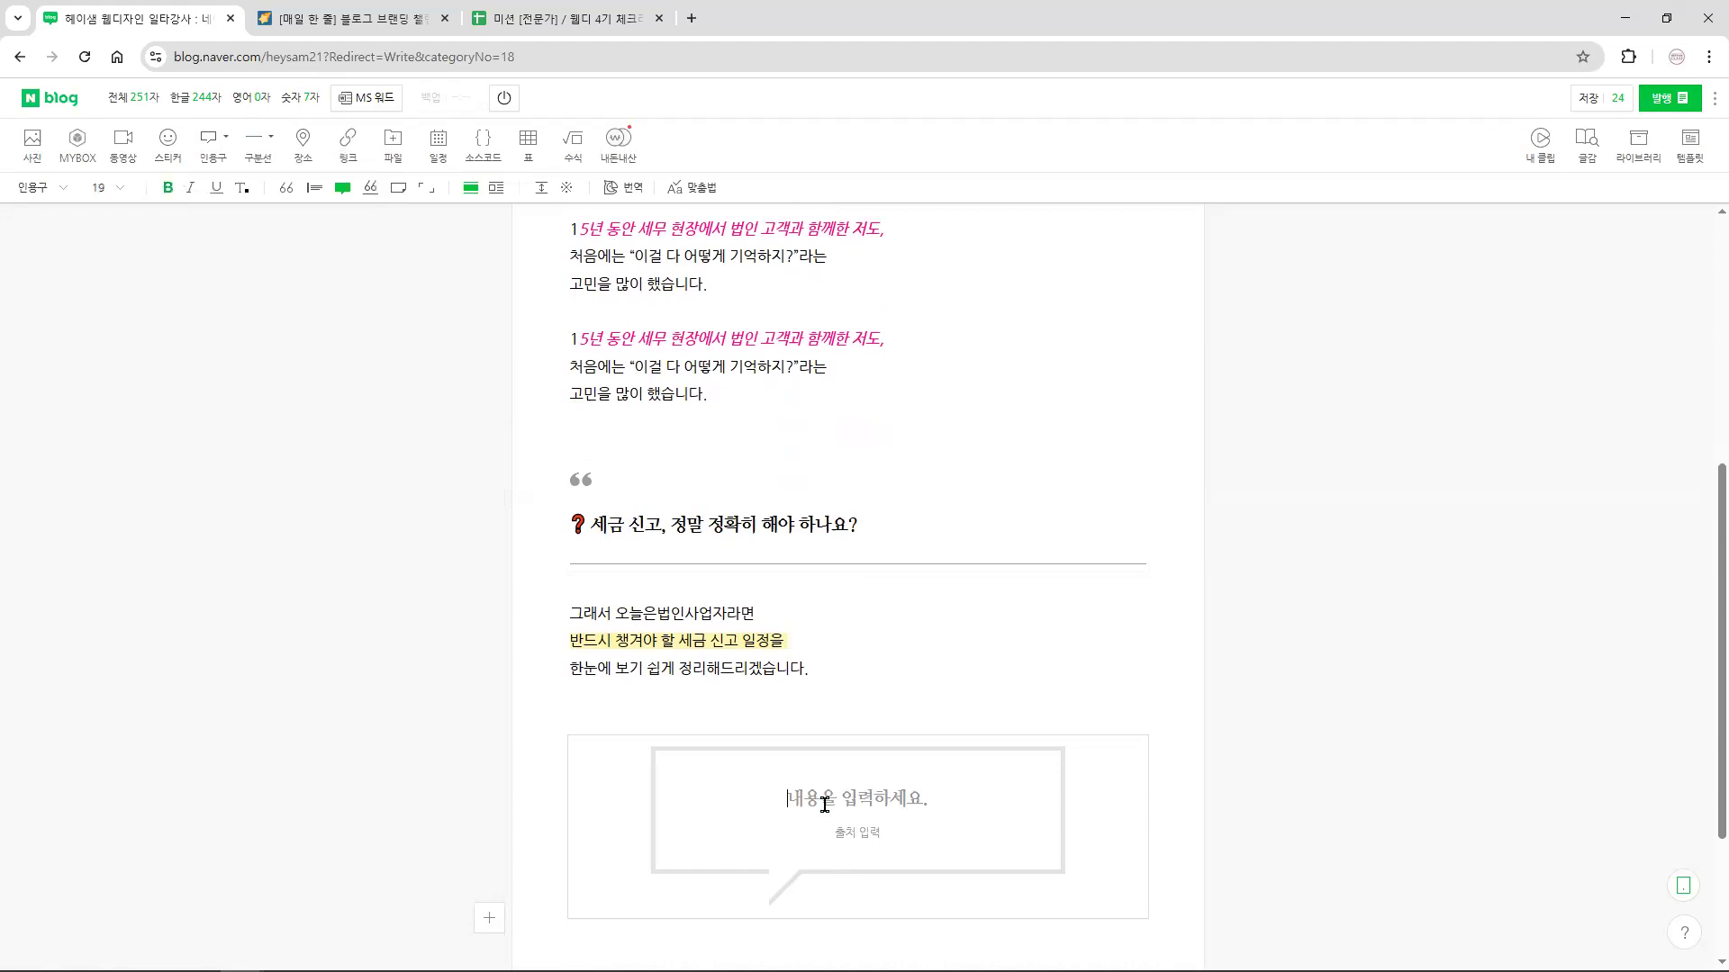
pyautogui.write('내요이')
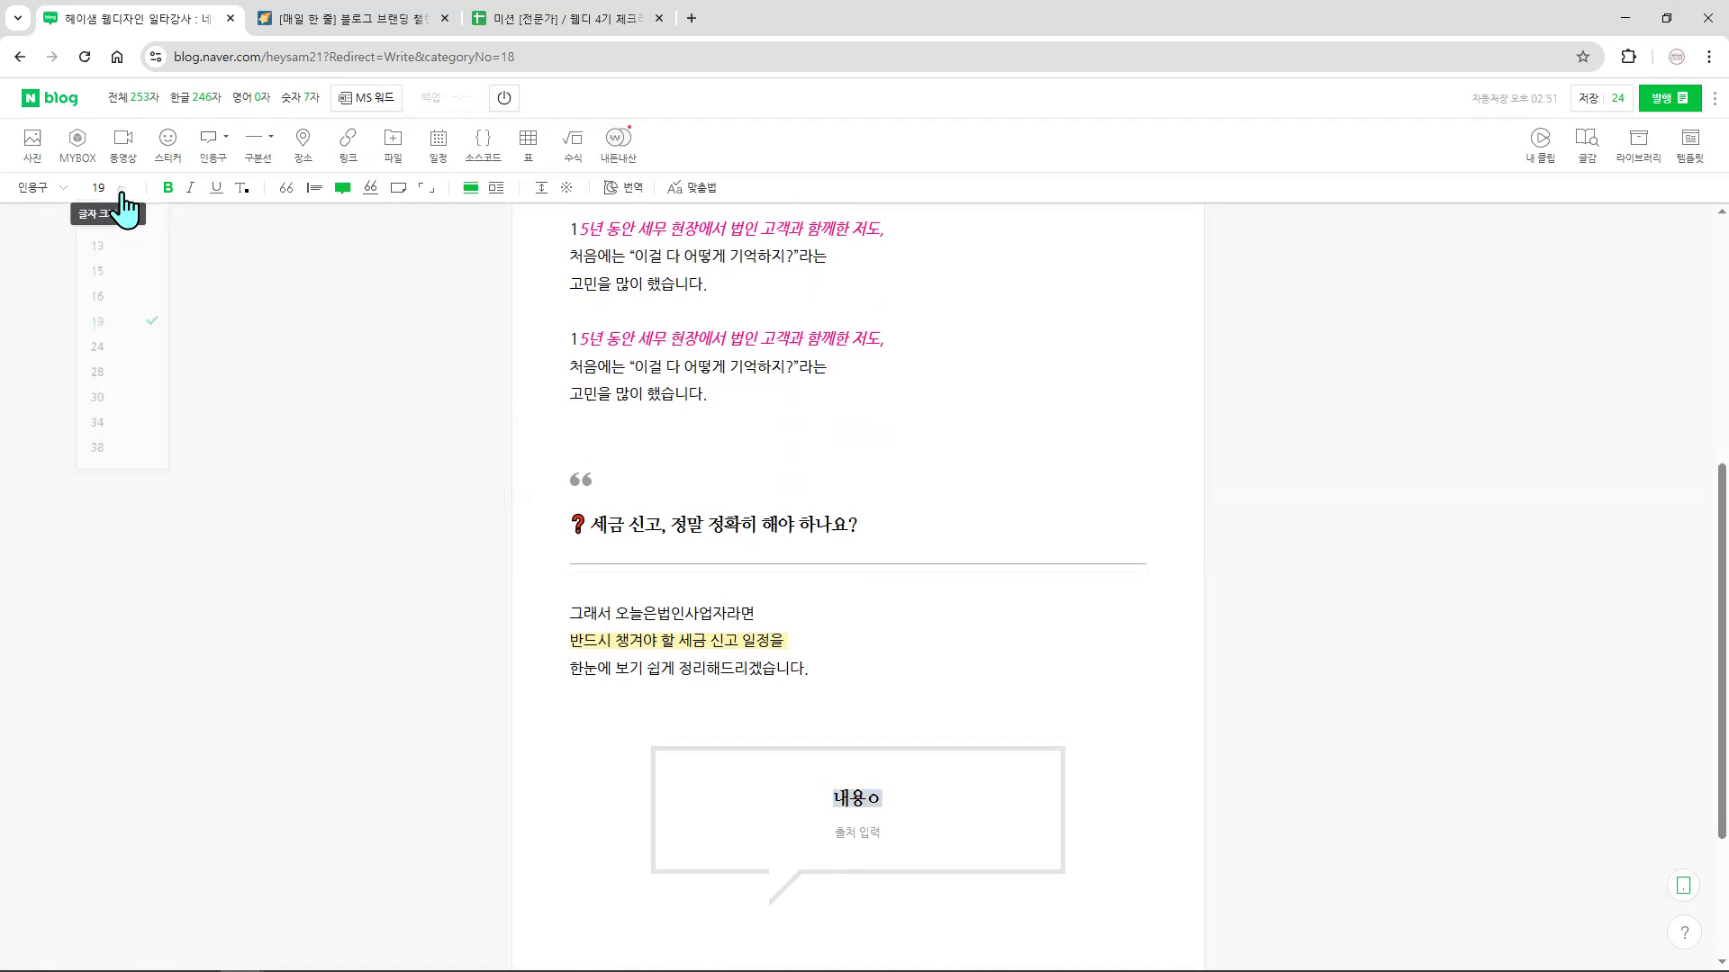
pyautogui.click(110, 297)
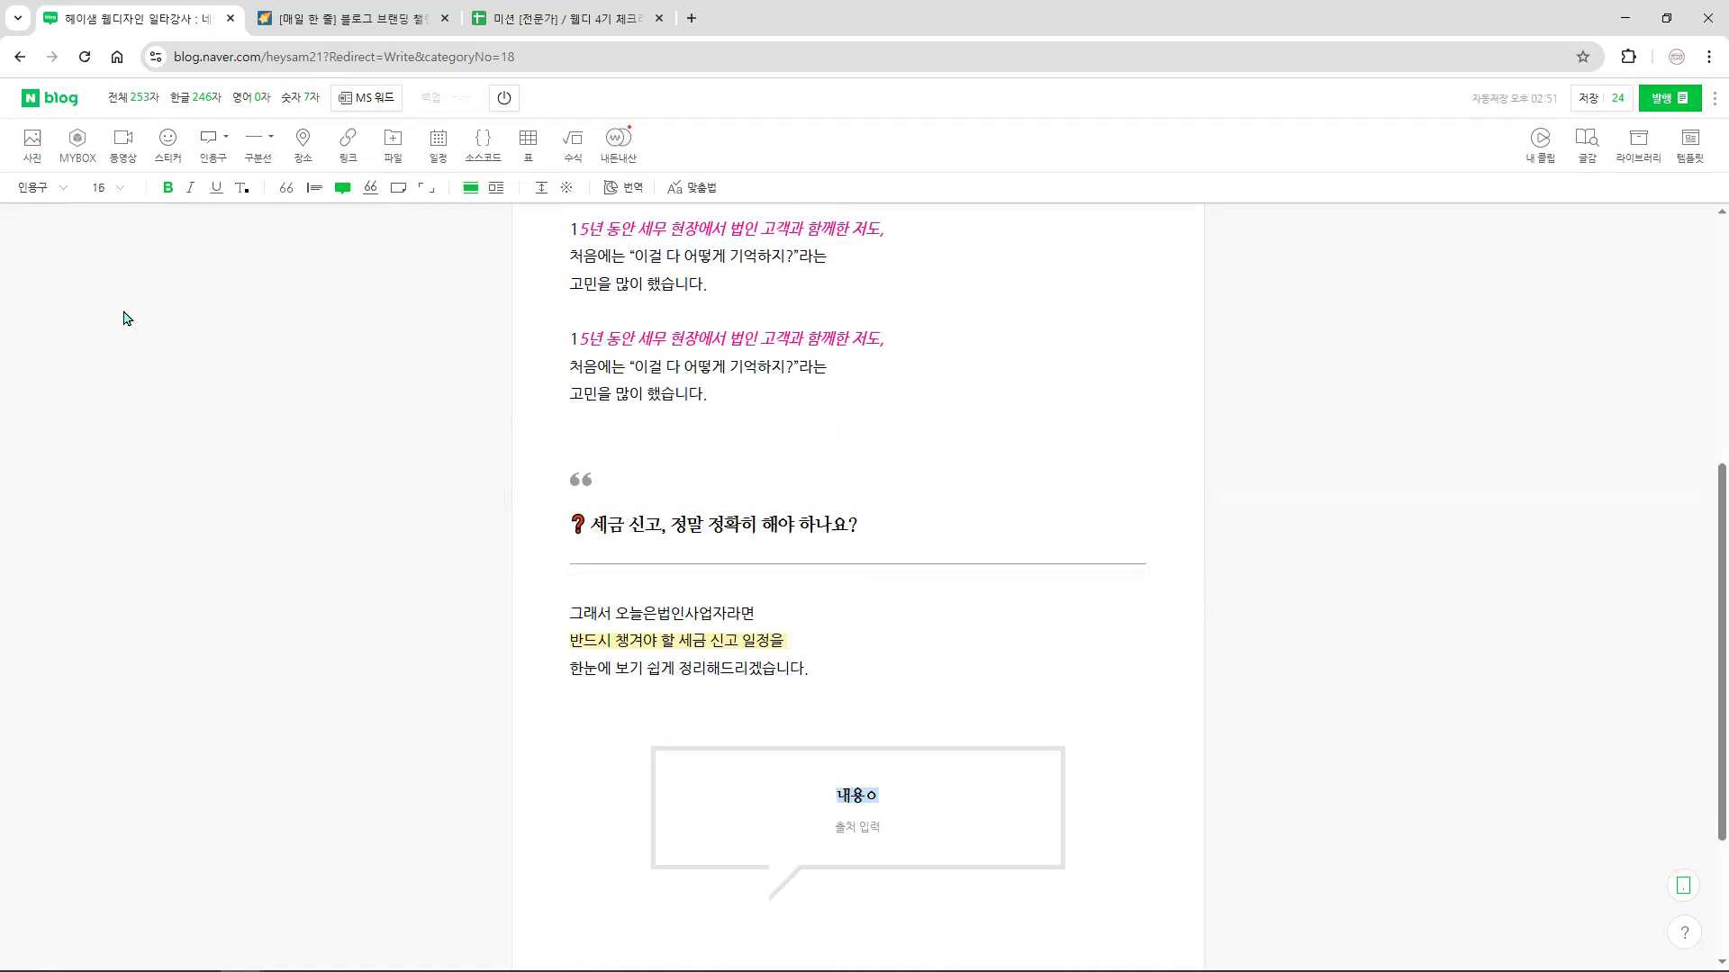
pyautogui.click(795, 687)
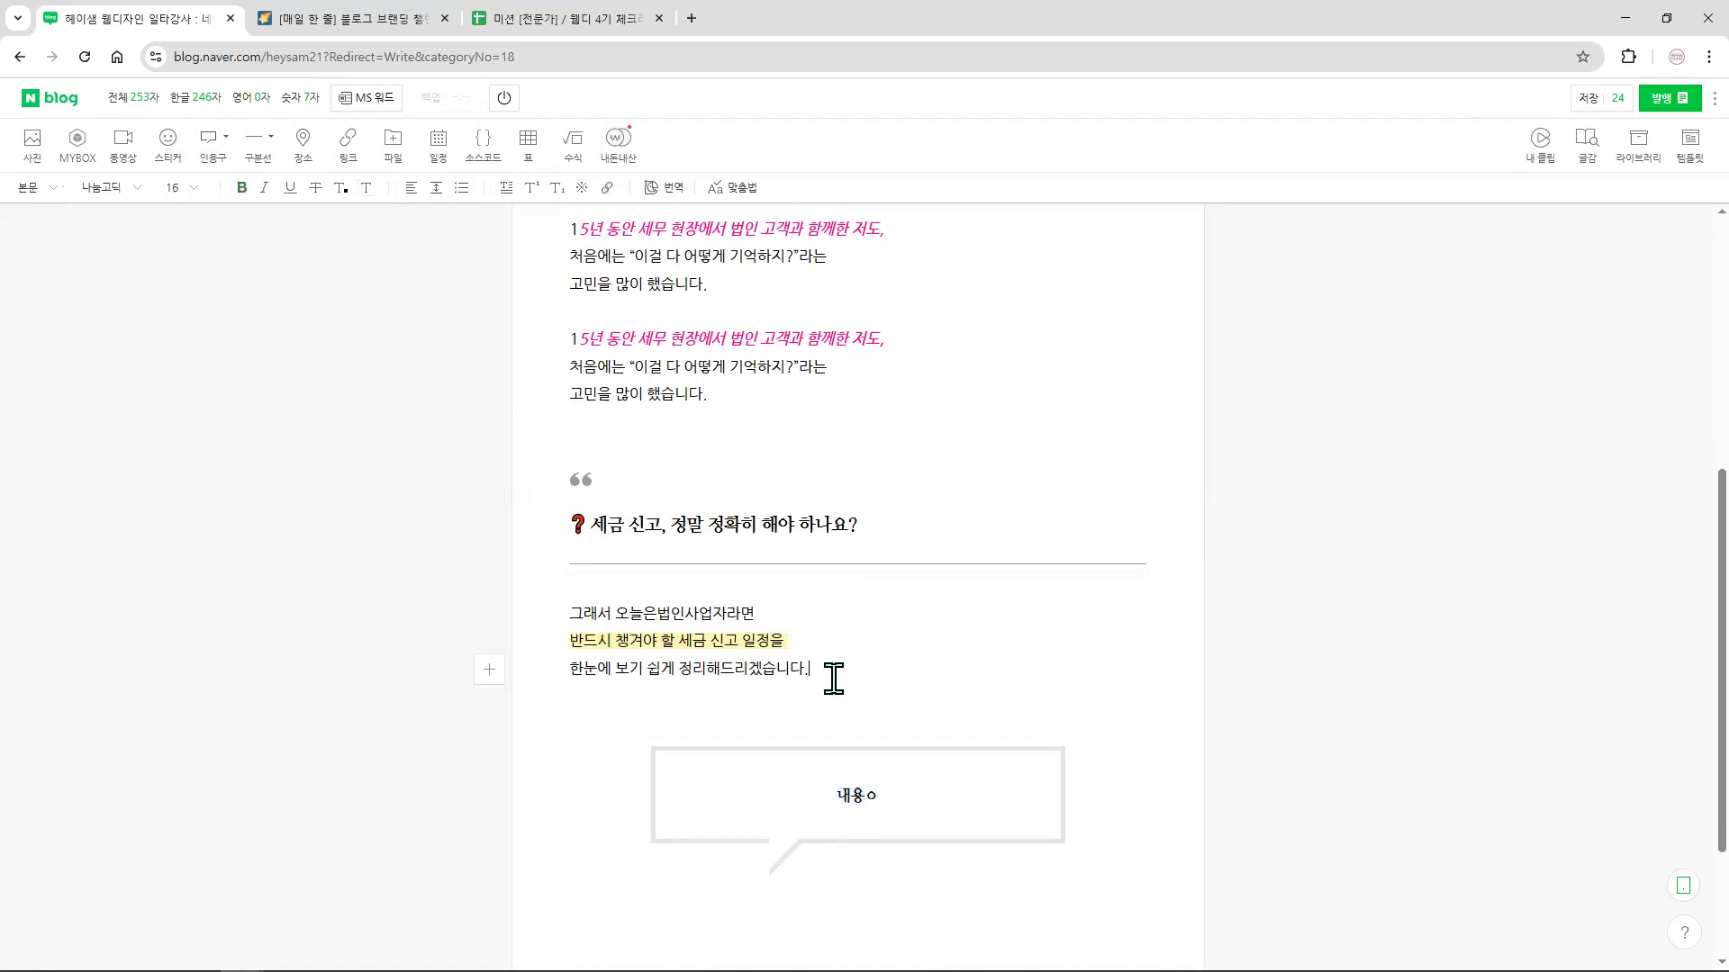
# - Insert the dotted divider below the line "한눈에 보기 쉽게 정리해드리겠습니다."
pyautogui.click(227, 142)
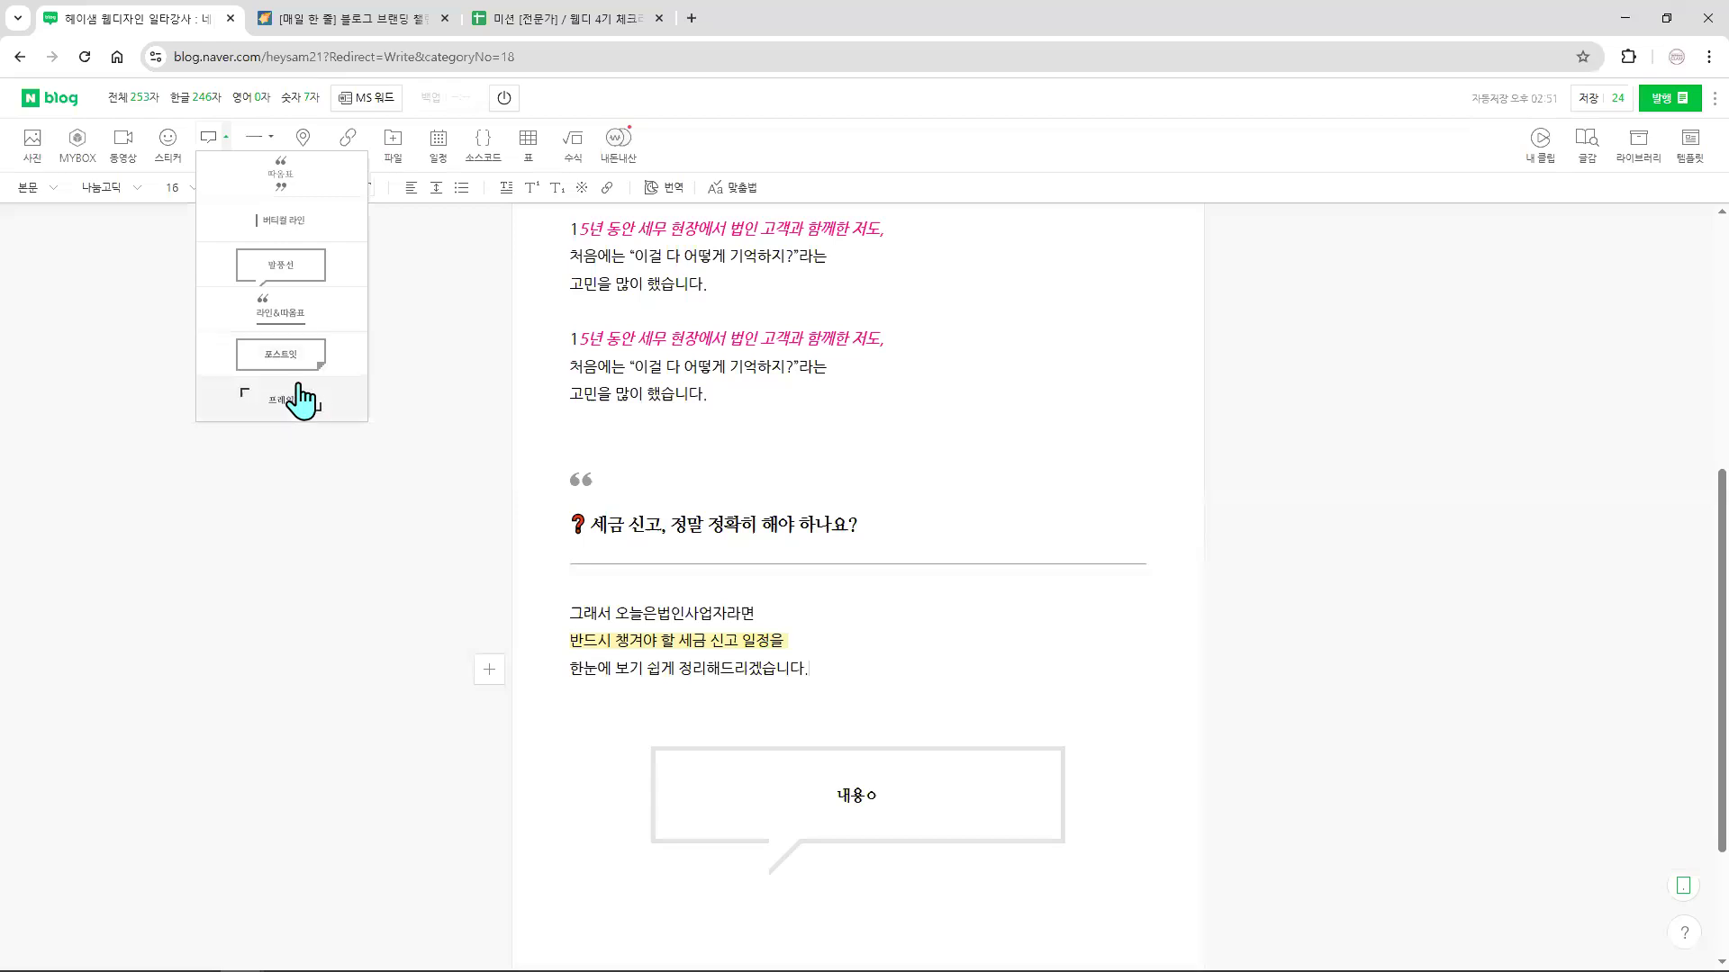
pyautogui.click(853, 679)
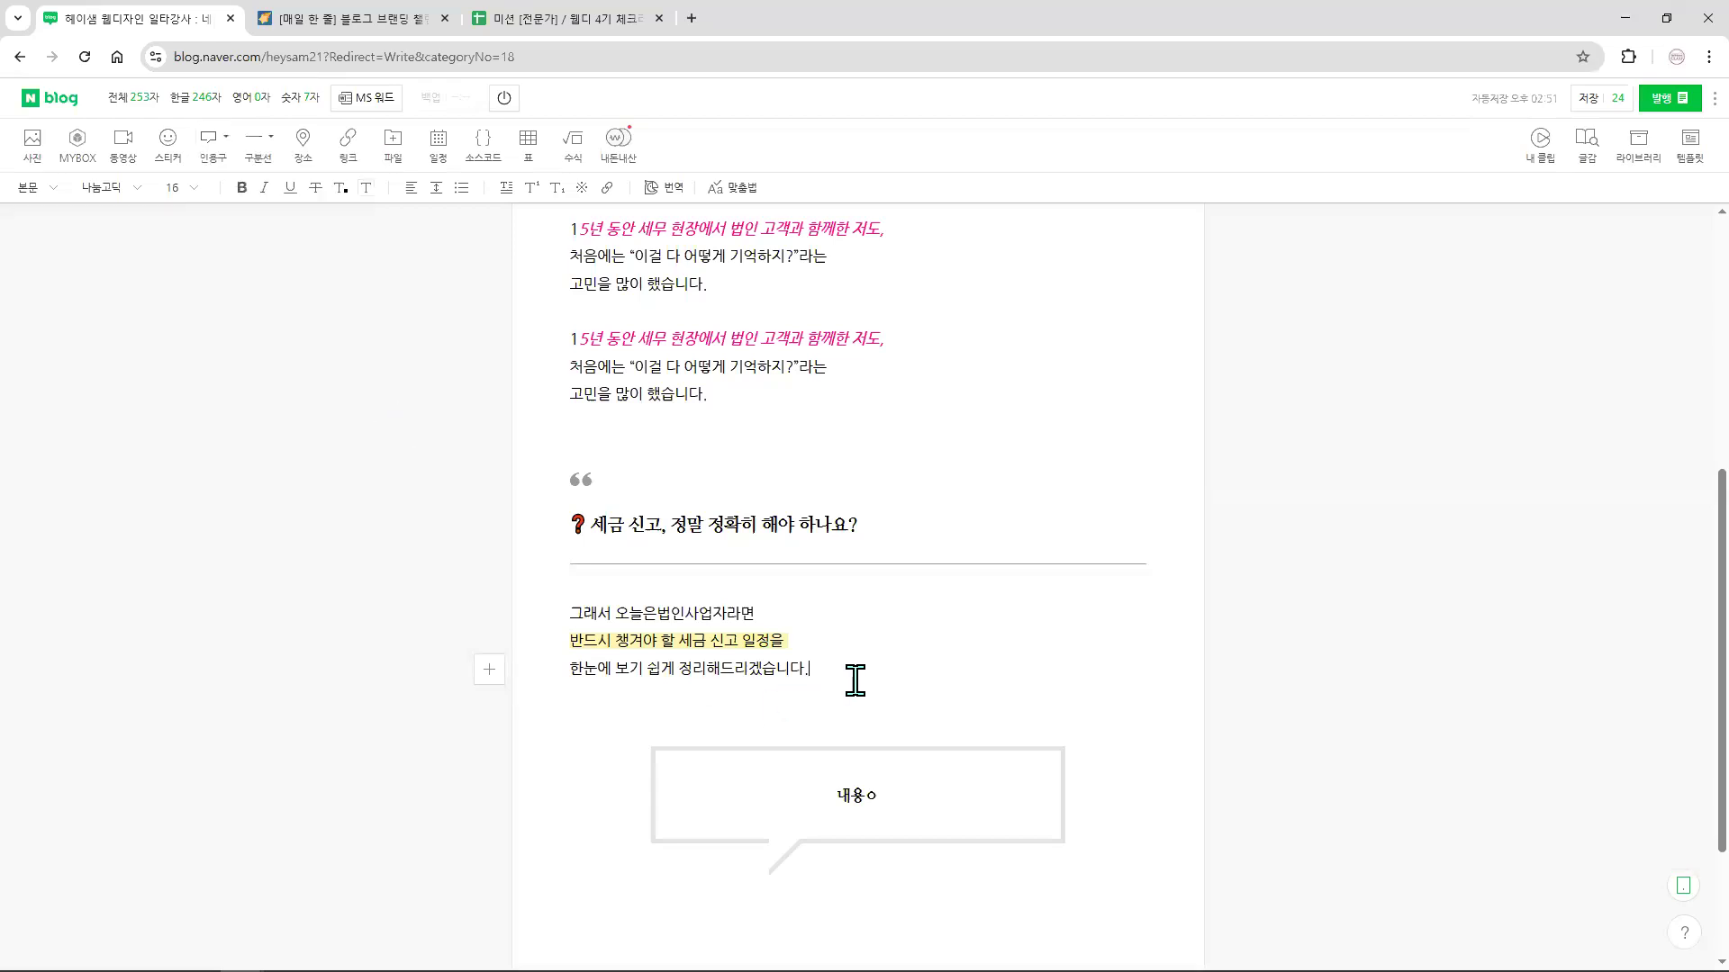
pyautogui.click(269, 139)
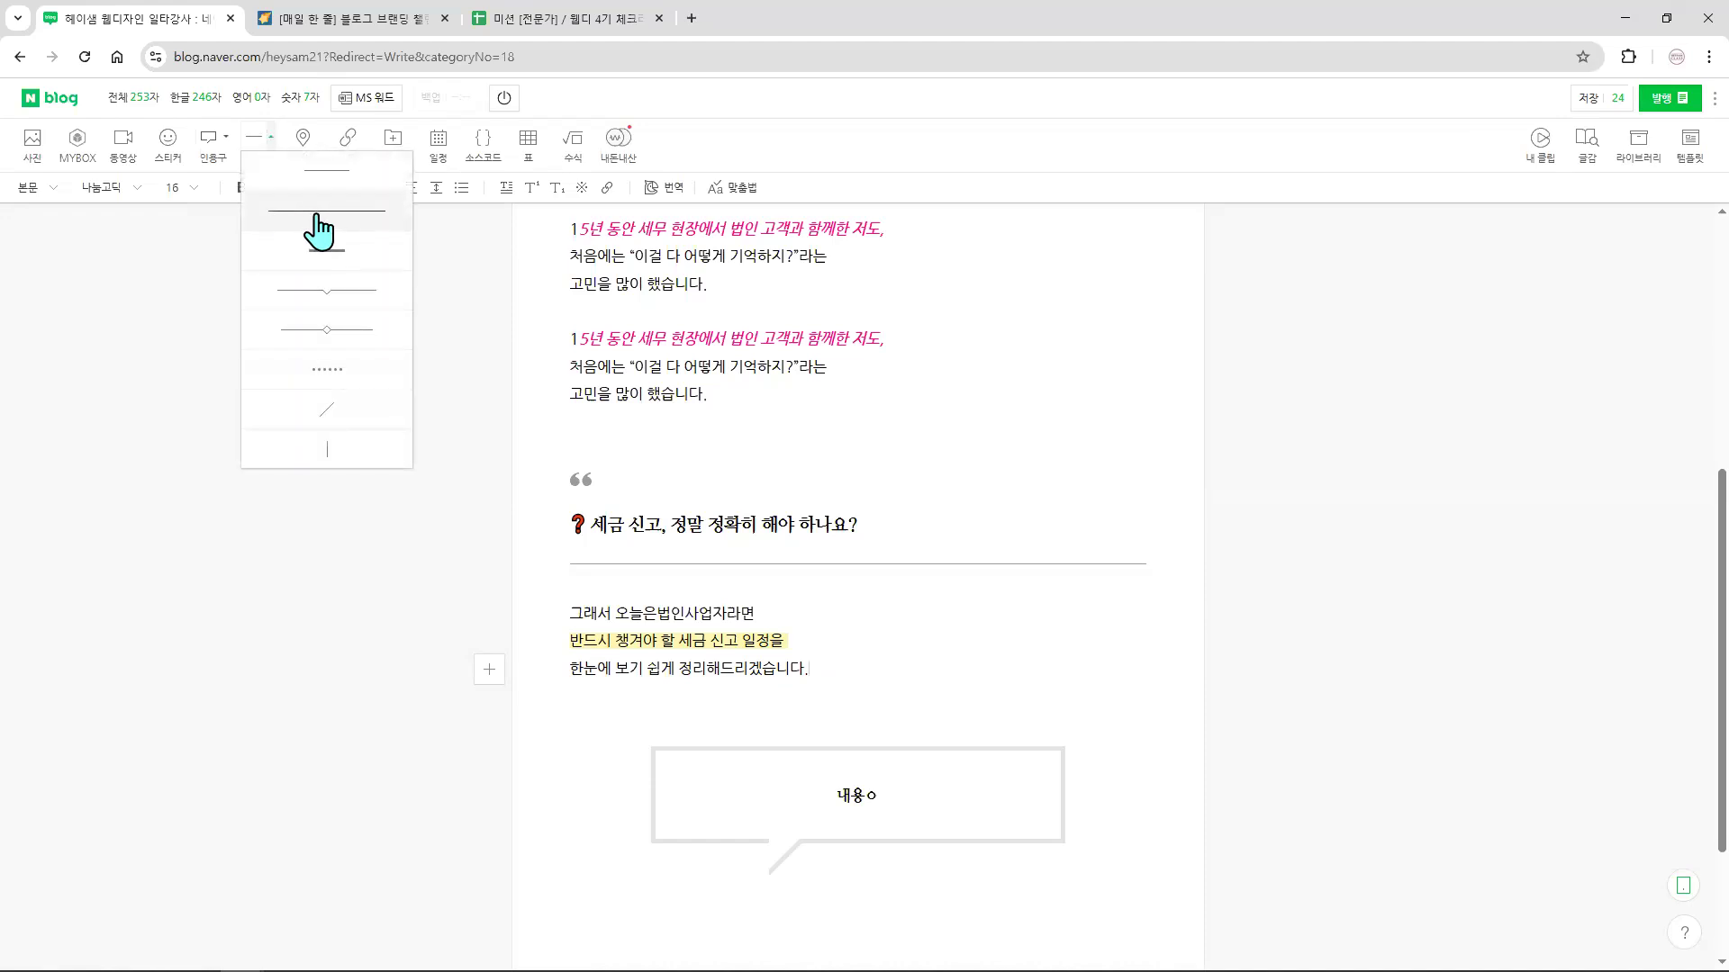
pyautogui.click(317, 377)
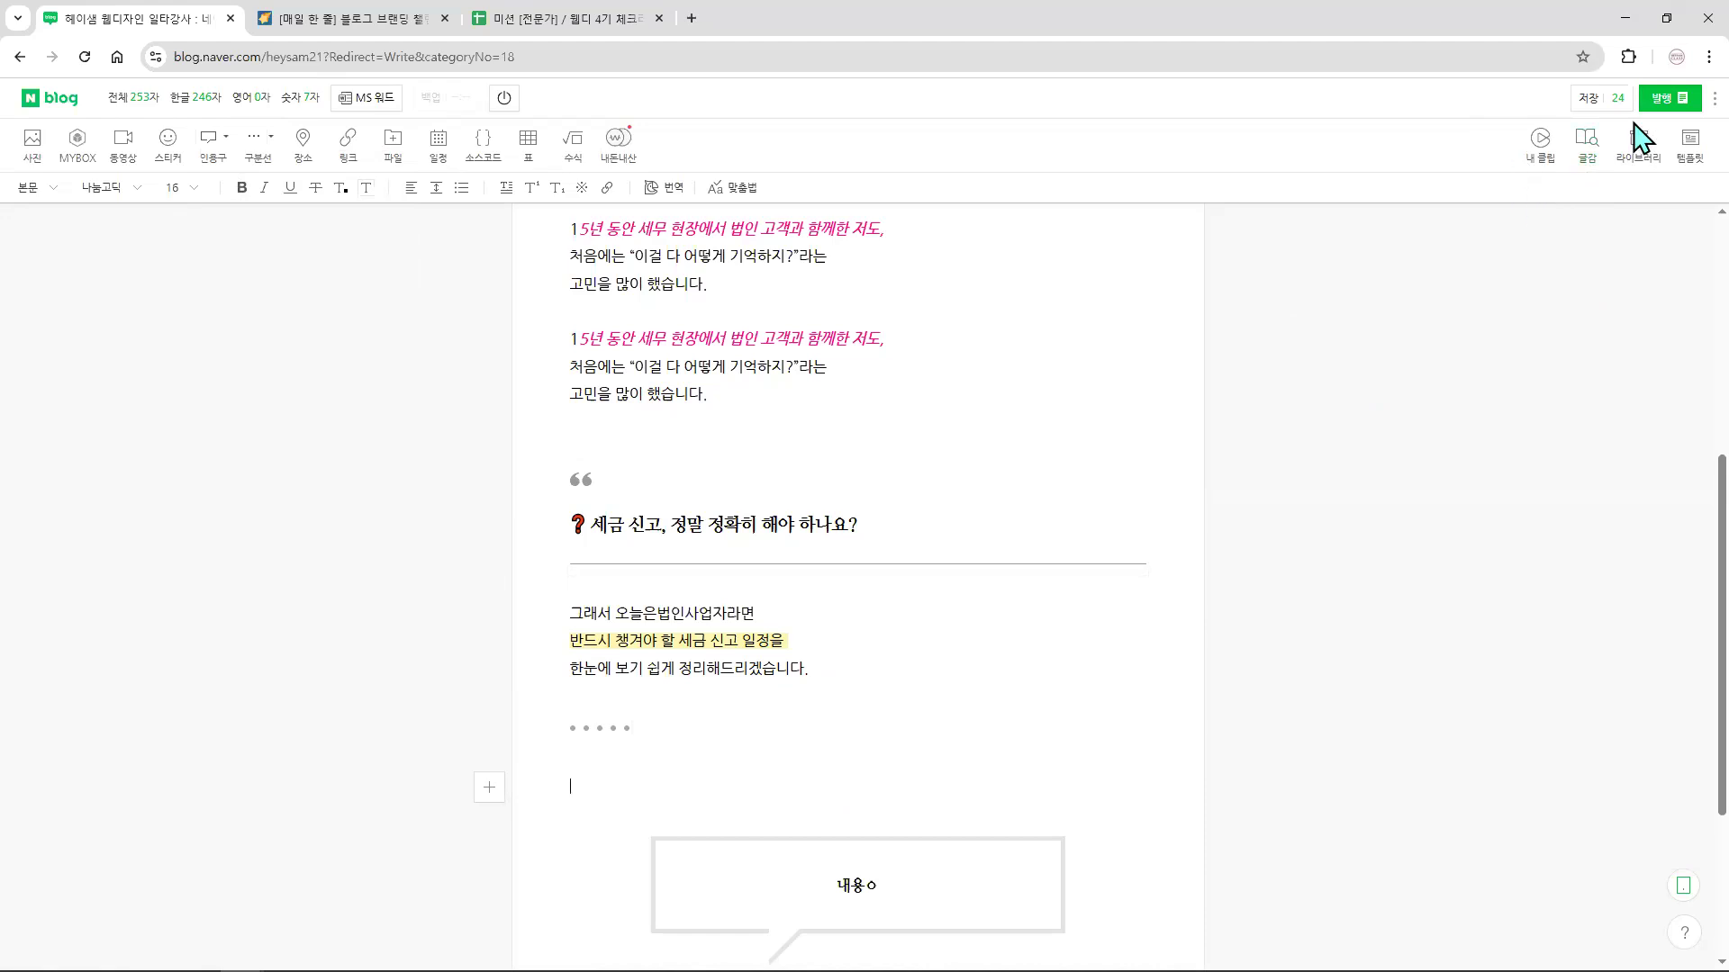
# - Search the 글감 photos for "노트북" and insert the picture of a woman writing beside a laptop below the dotted divider
pyautogui.click(1584, 155)
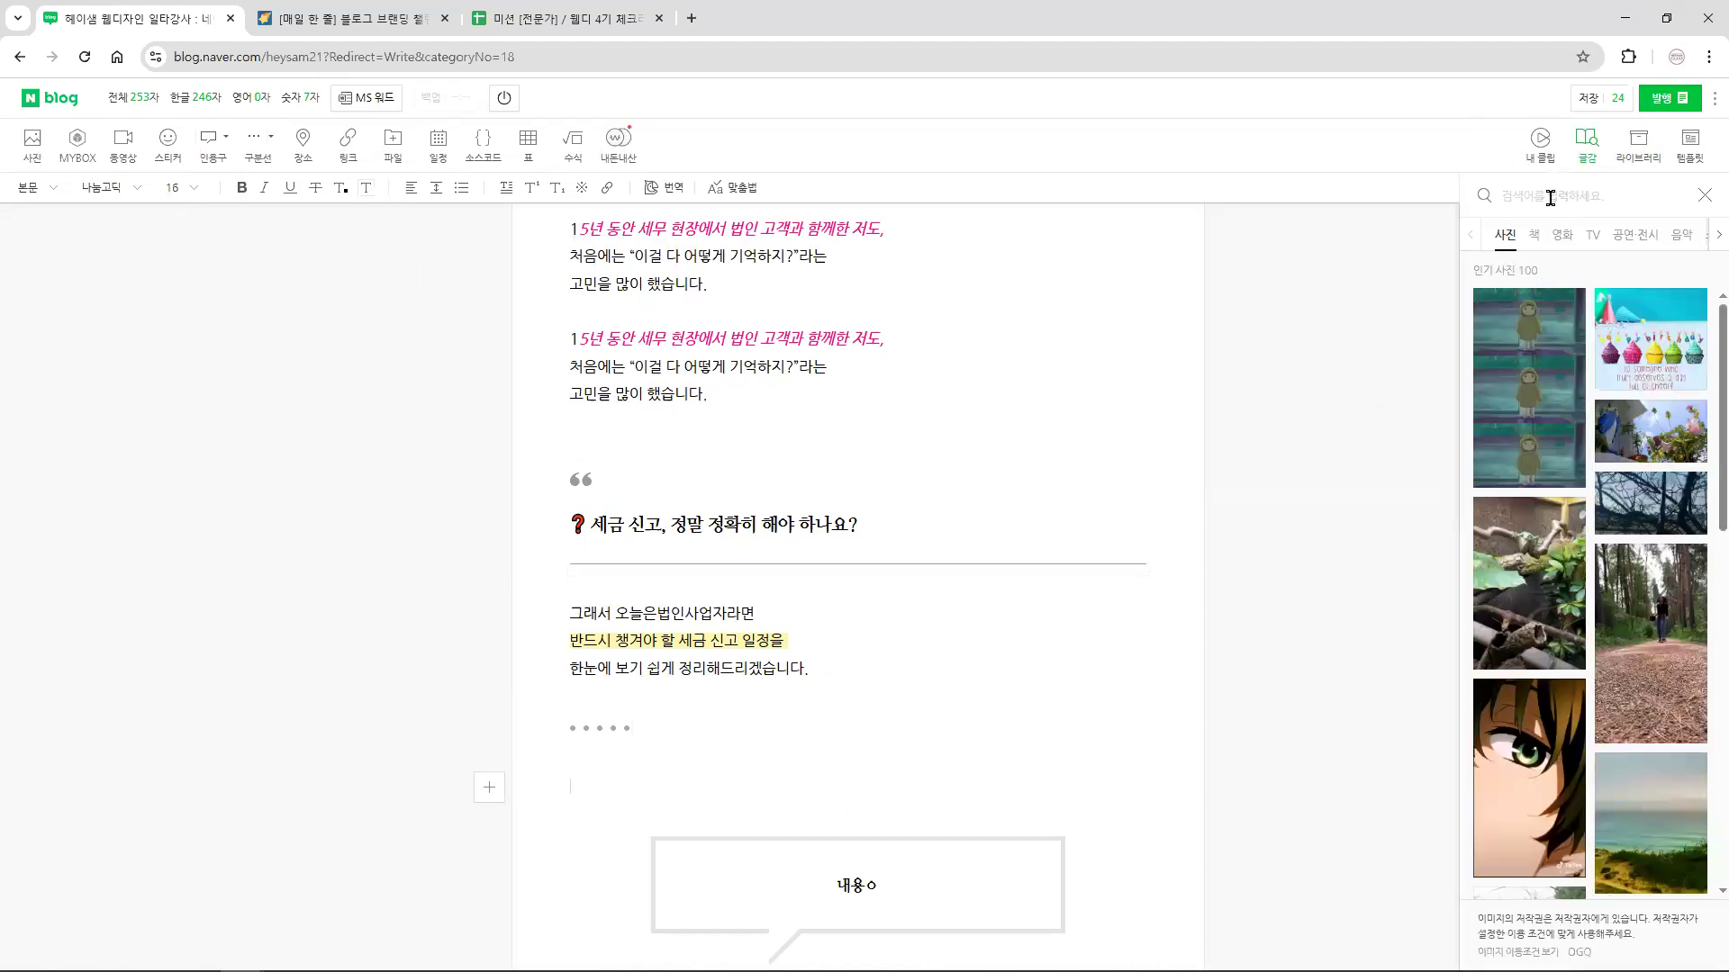
pyautogui.write('노트북')
pyautogui.press('Return')
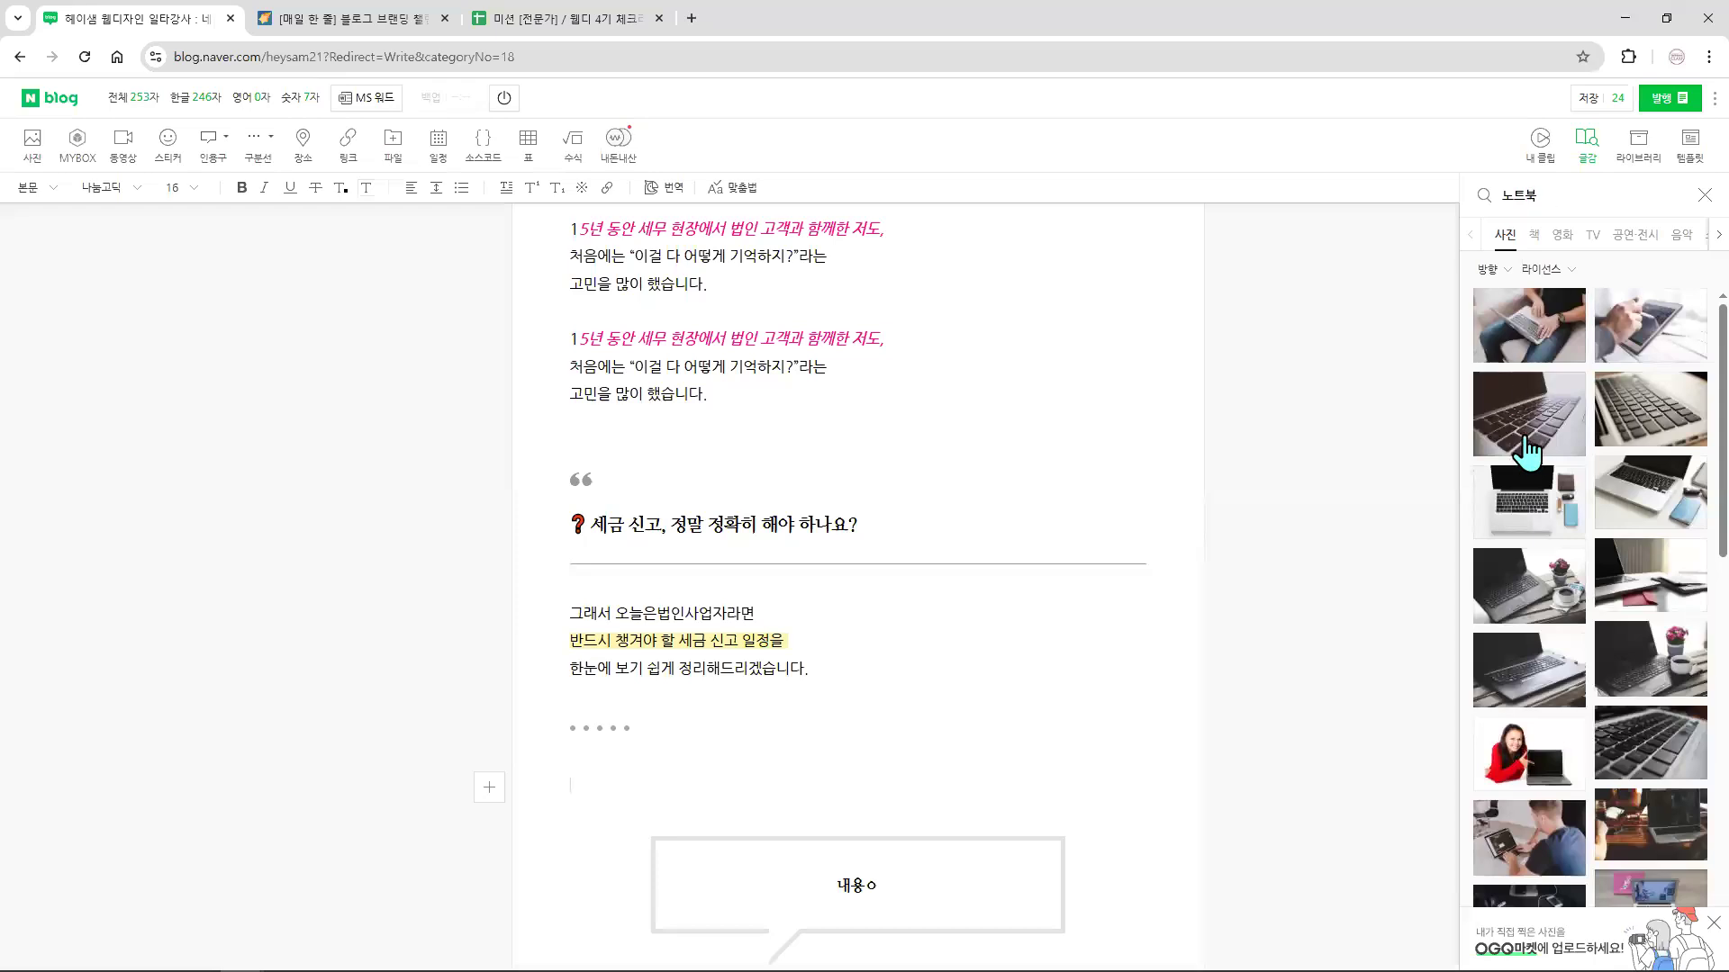
pyautogui.scroll(-3, 1634, 567)
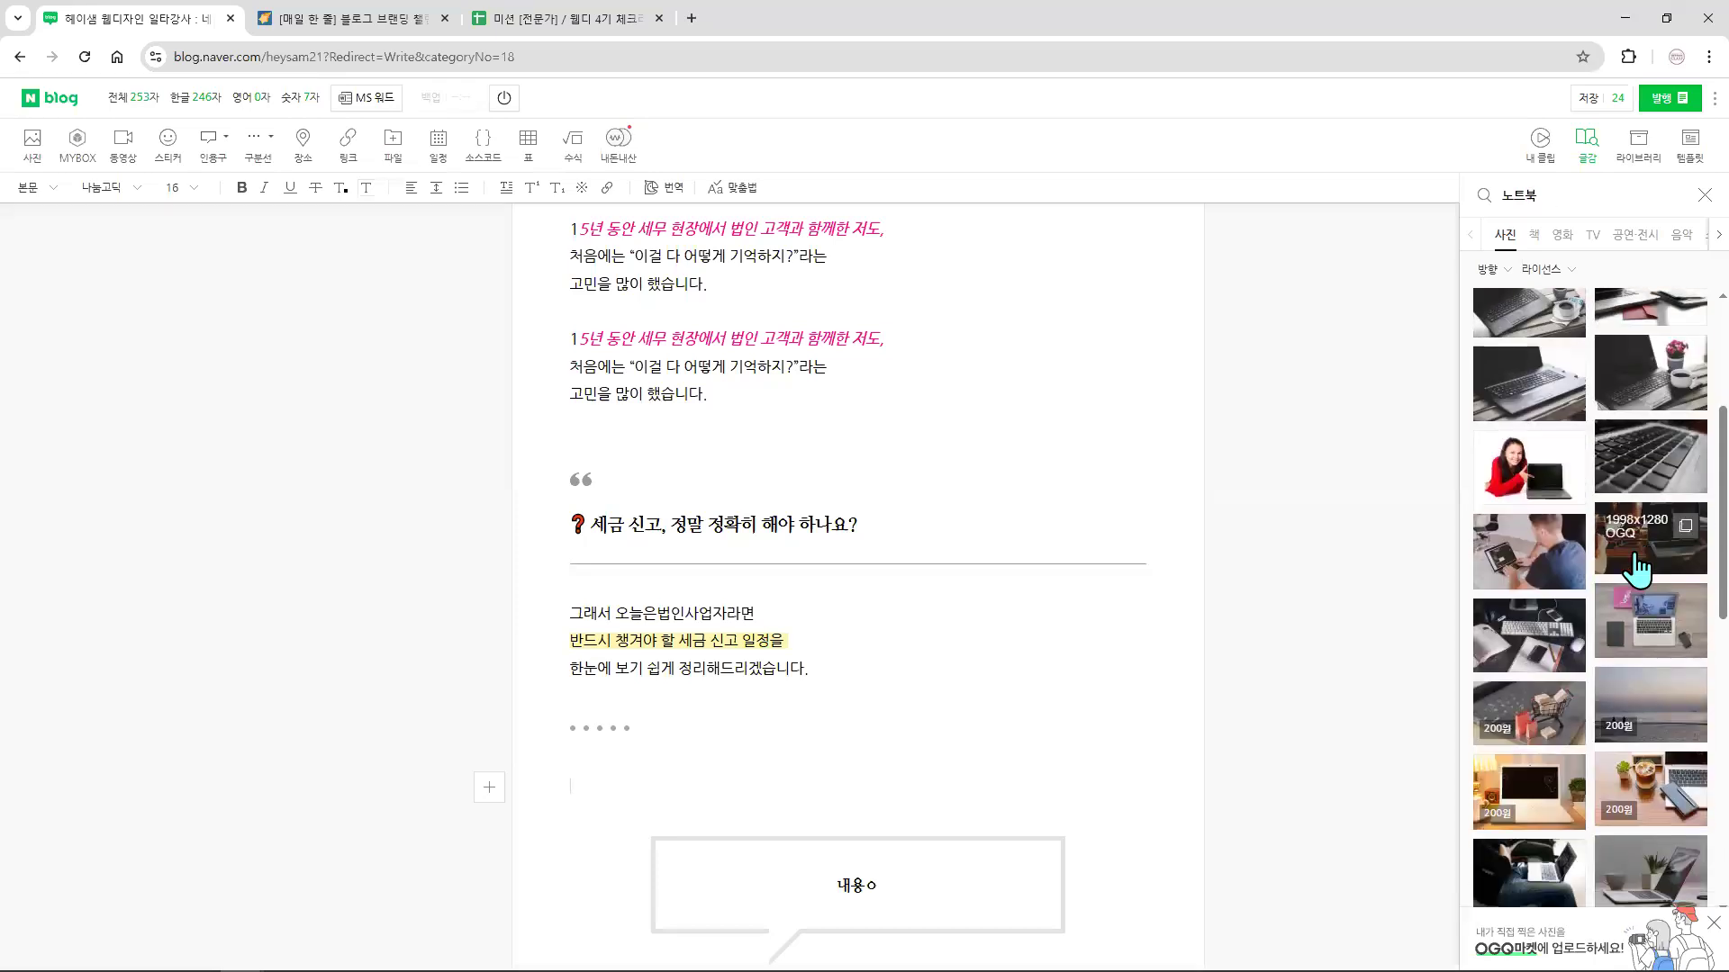
pyautogui.scroll(-3, 1636, 576)
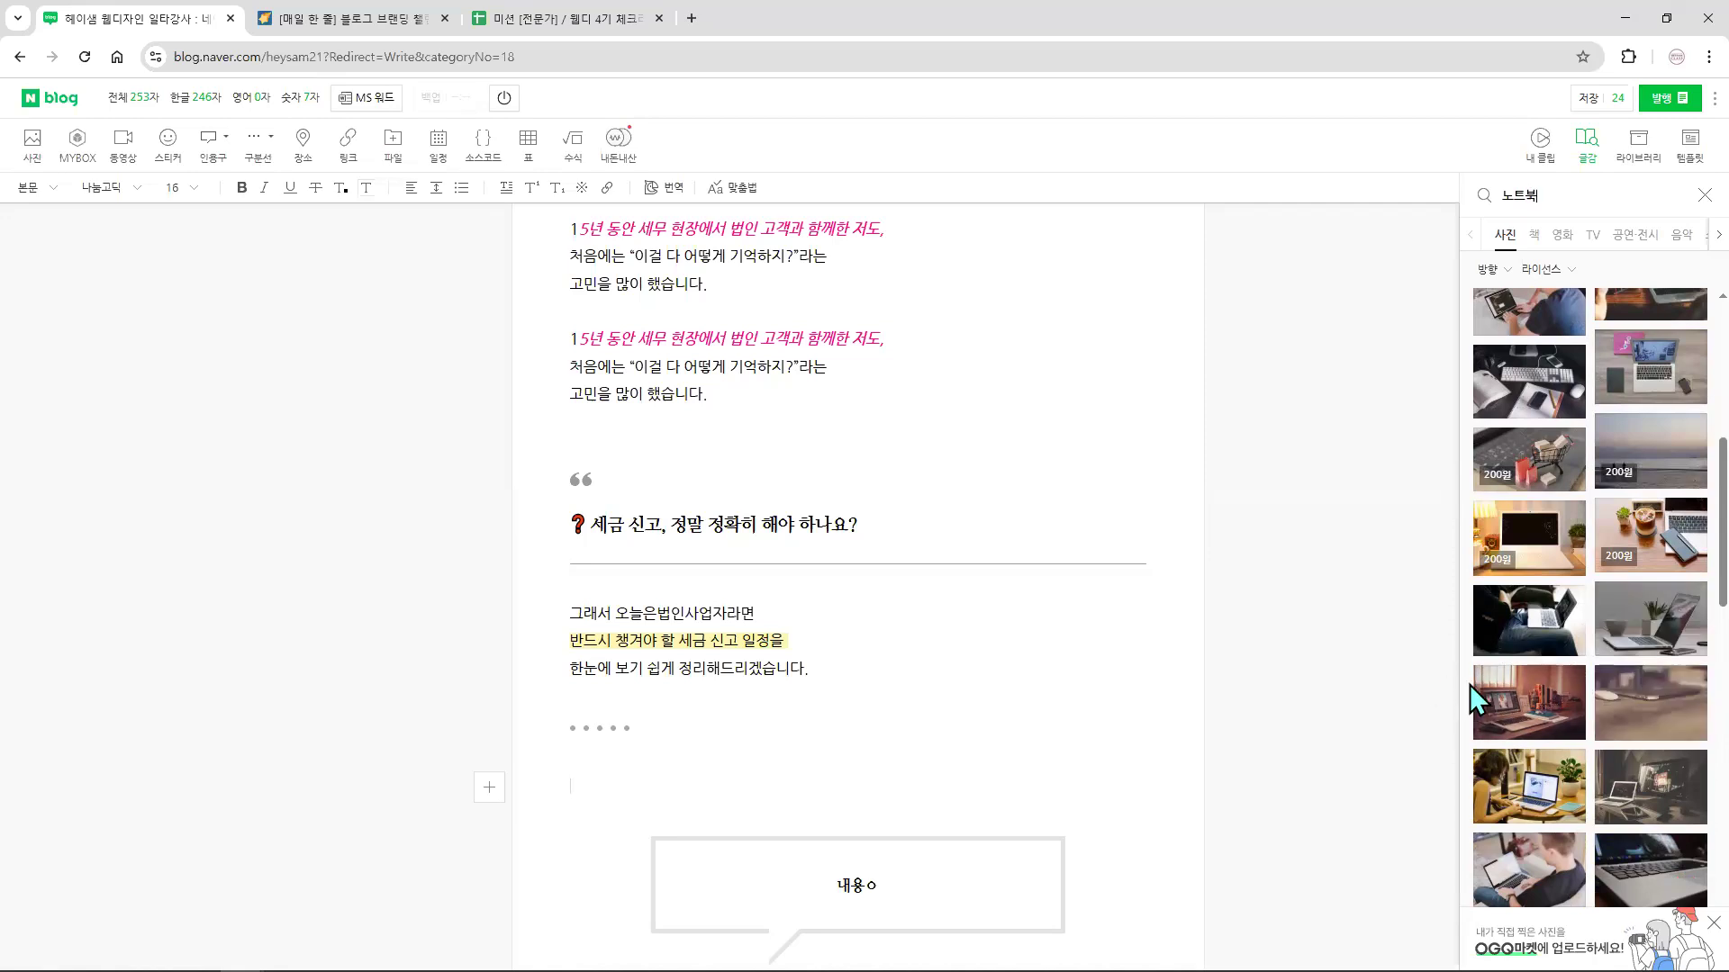
pyautogui.click(1518, 798)
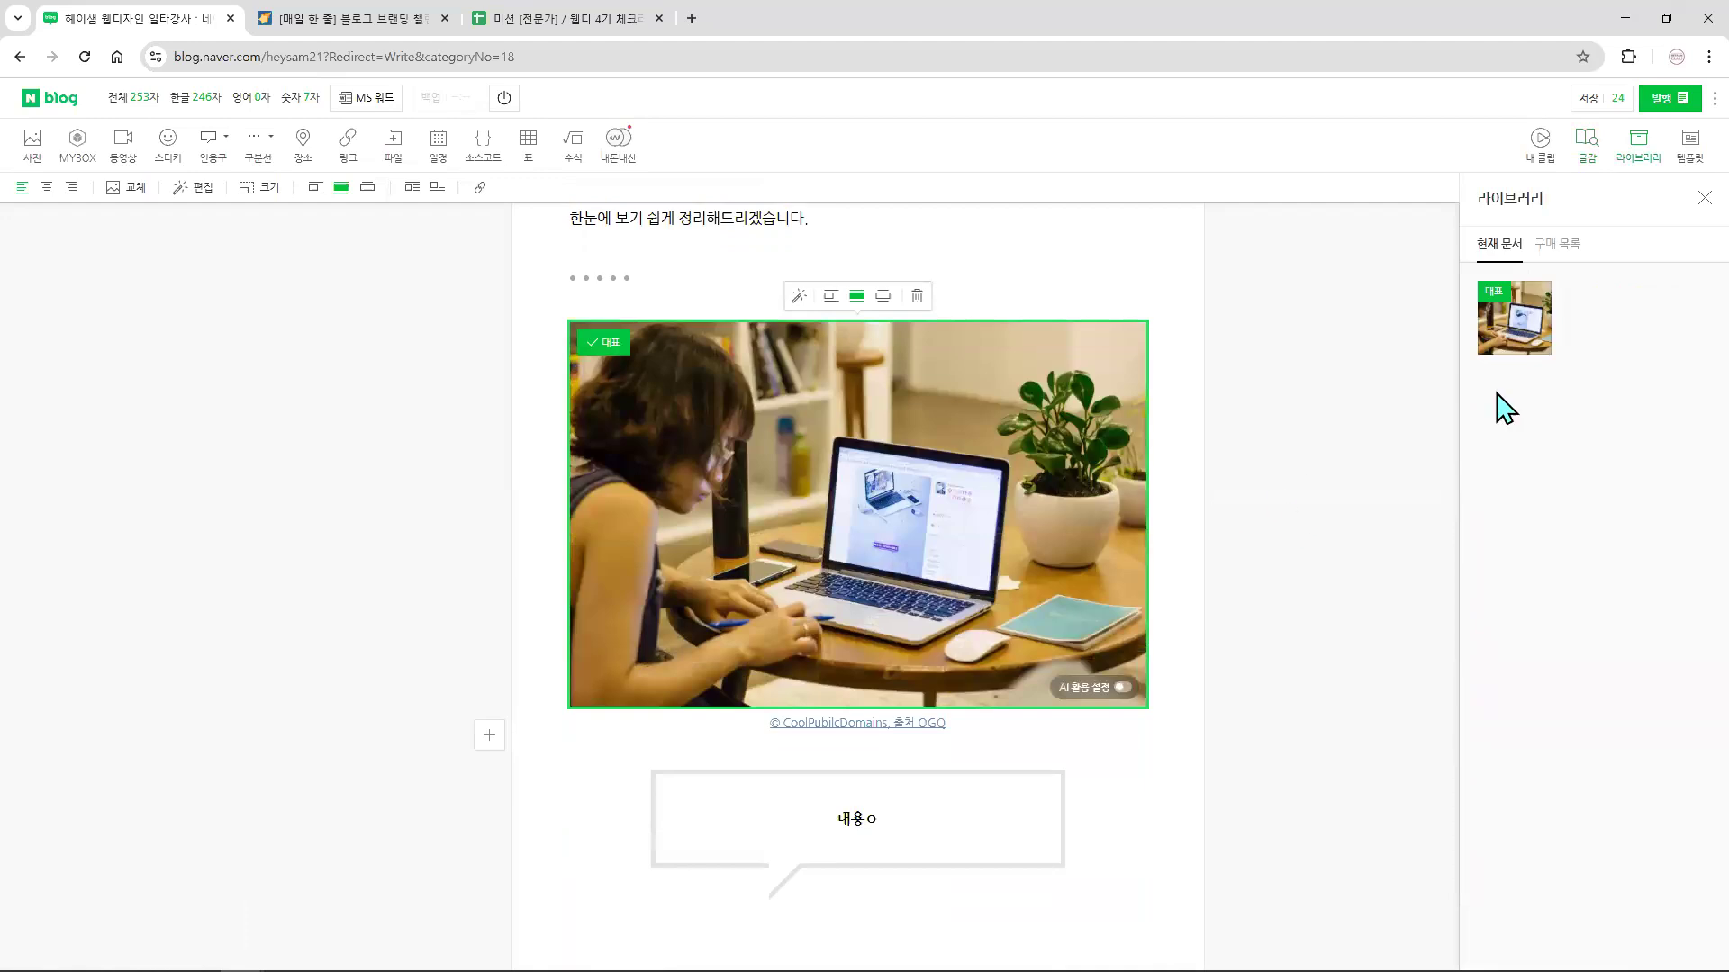
pyautogui.click(1703, 198)
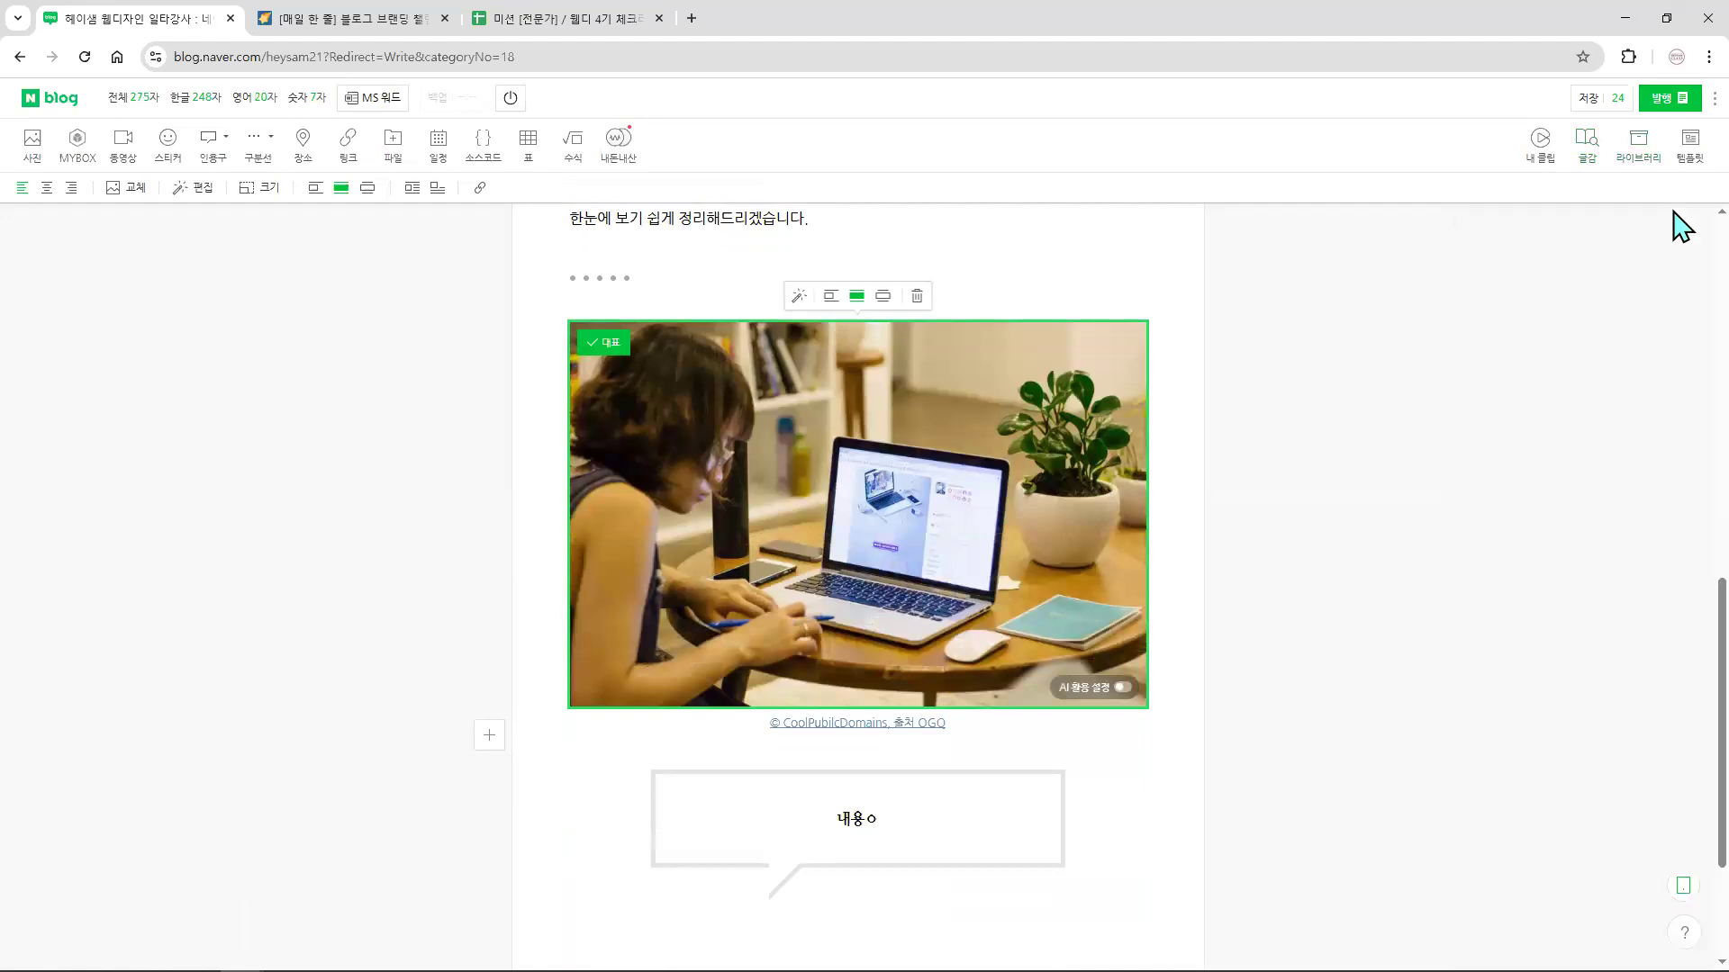
# - Switch the editor to the wider desktop view and shrink the laptop photo proportionally to about three quarters of the text width
pyautogui.click(1682, 890)
pyautogui.scroll(3, 1272, 761)
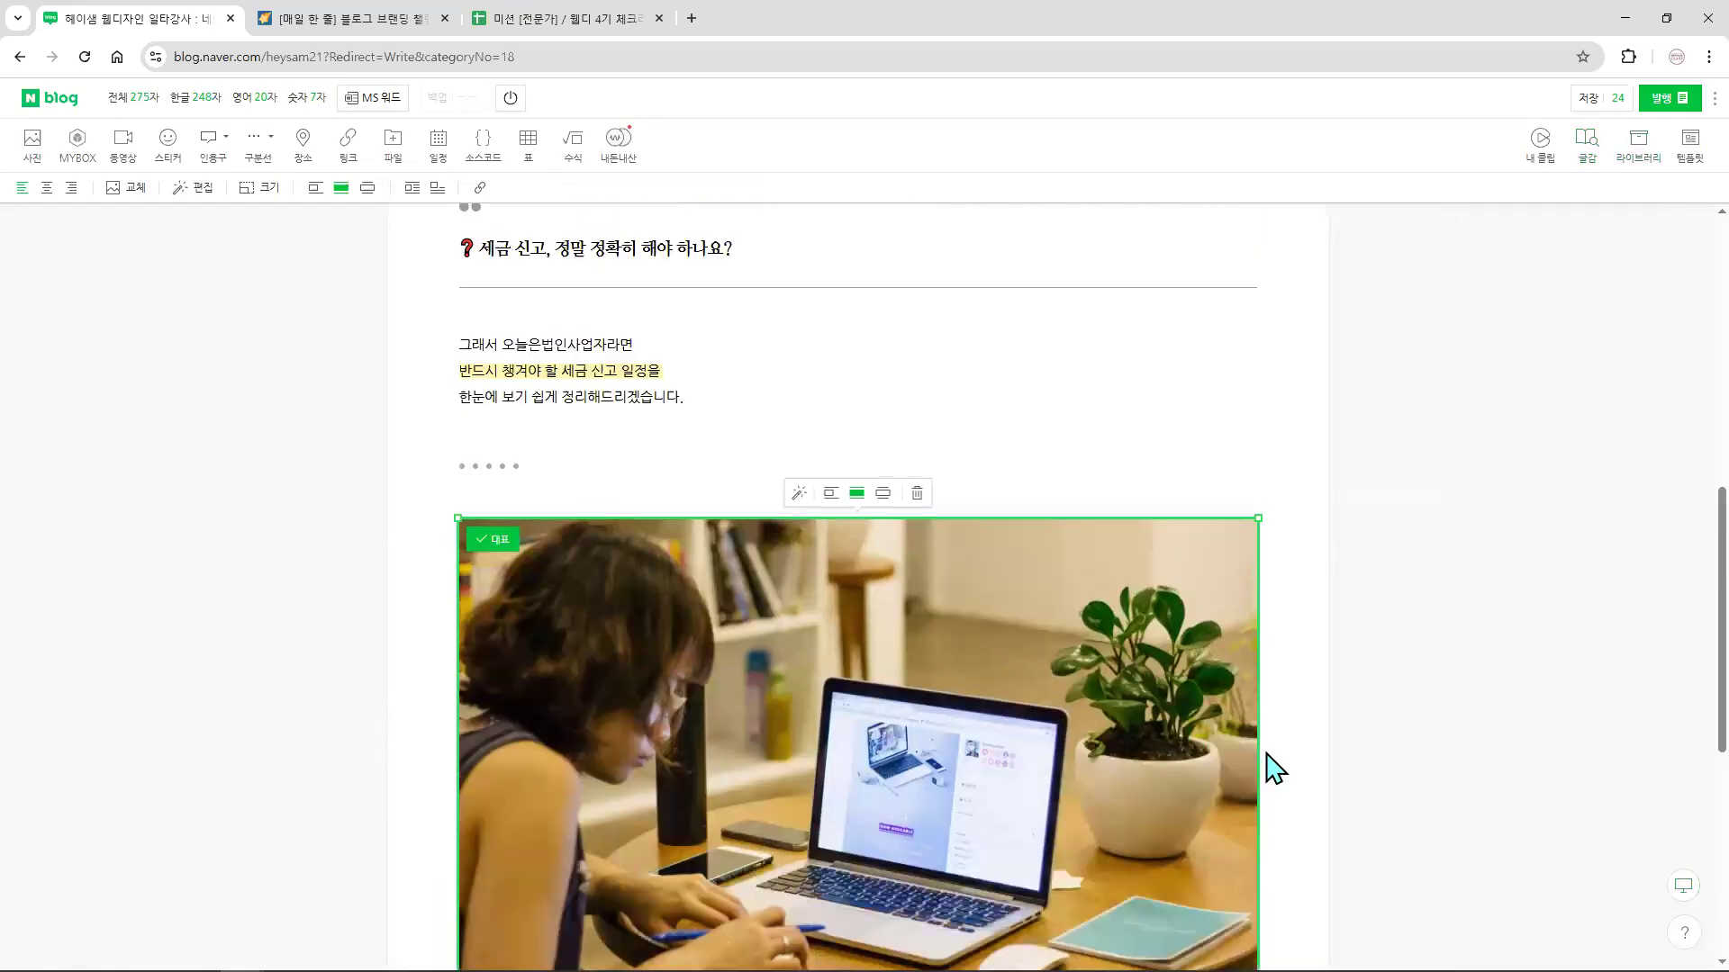
pyautogui.scroll(-3, 1082, 736)
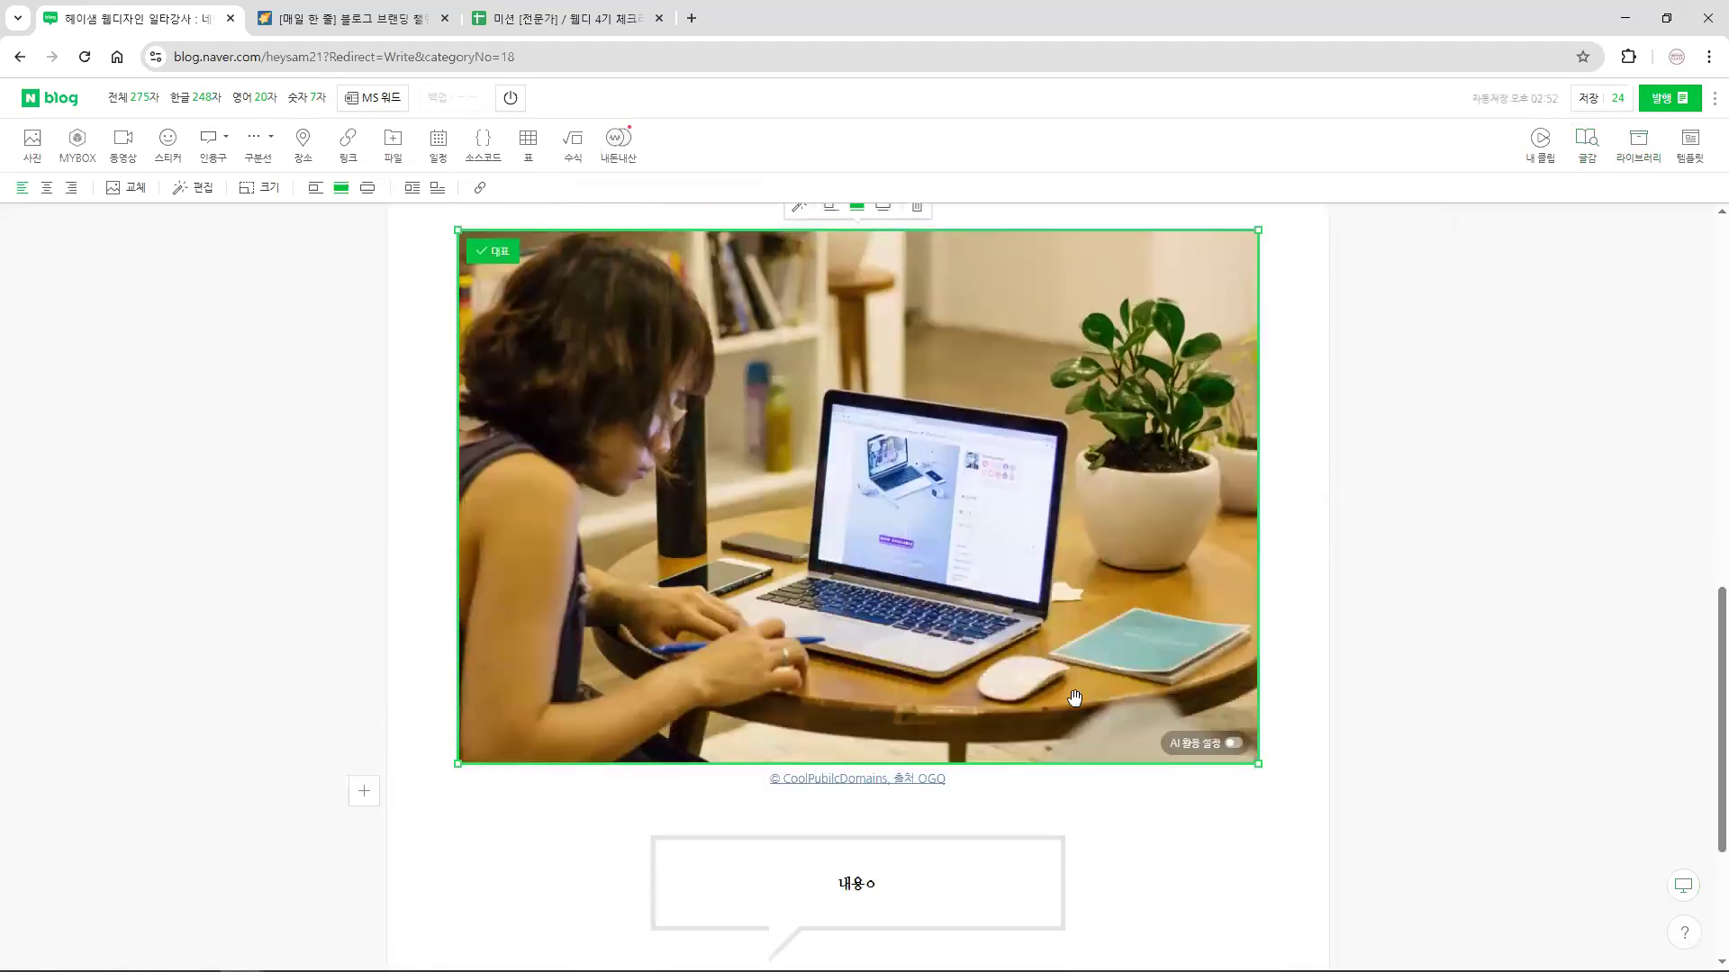
pyautogui.moveTo(1263, 767); pyautogui.dragTo(1080, 643)
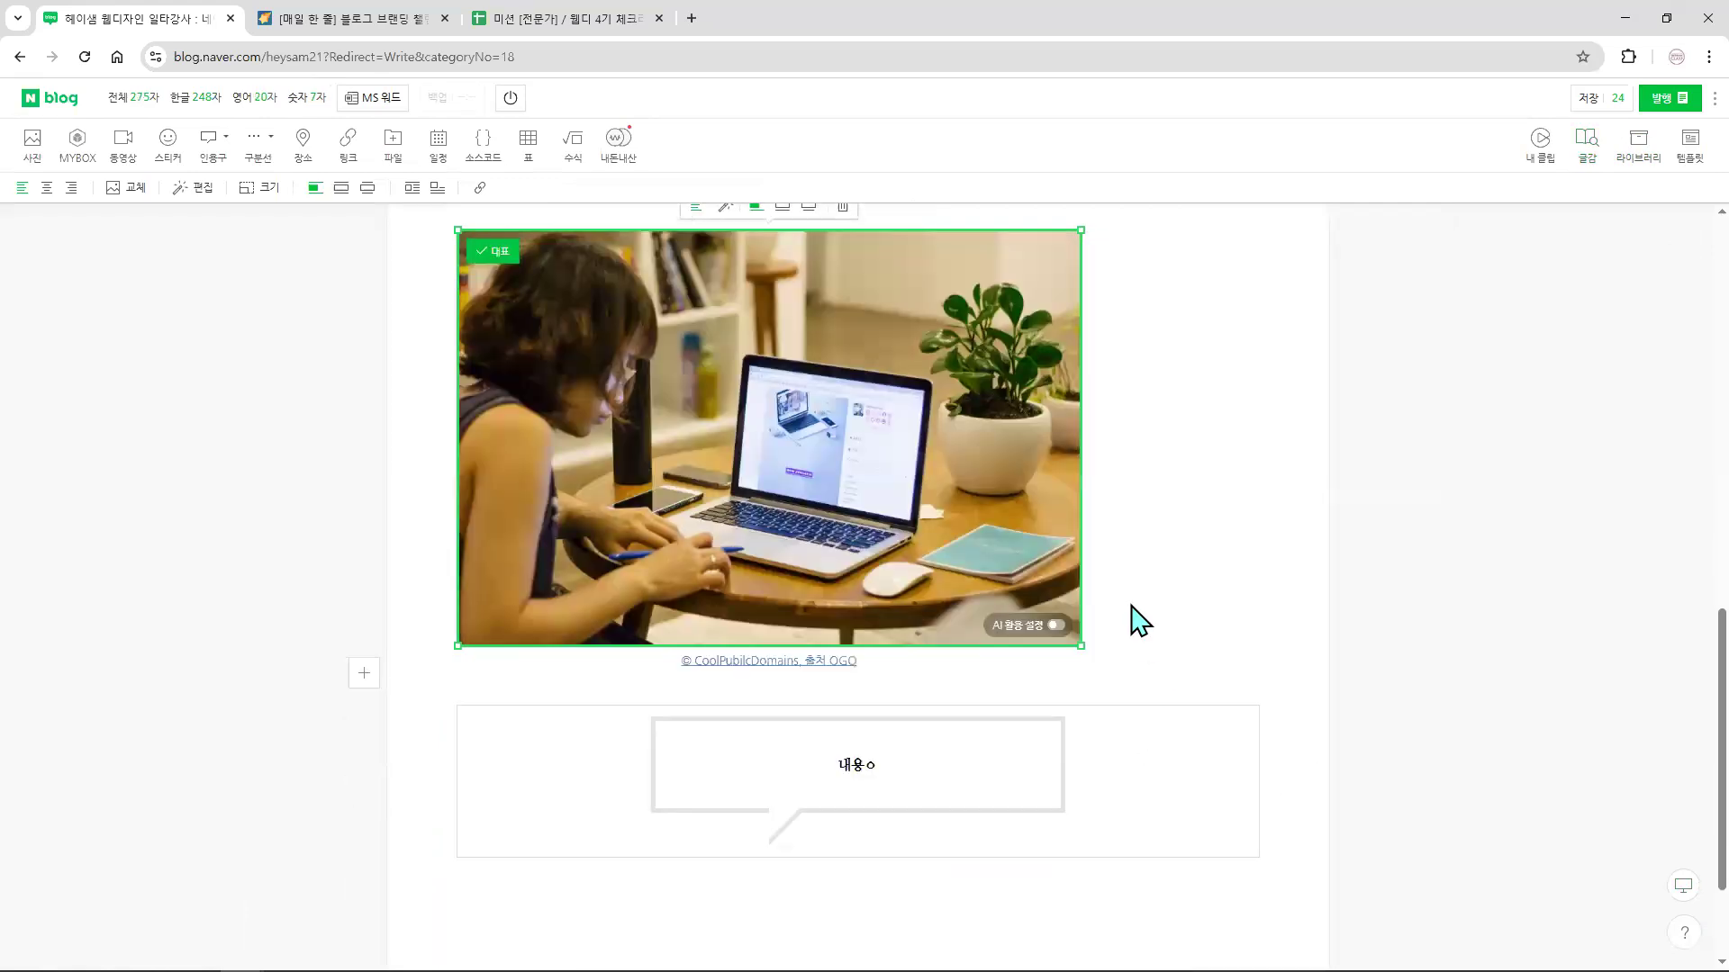
# - Open the laptop photo in the image editor and crop away its left part with a free ratio, cutting out the woman's head and body
pyautogui.scroll(3, 1150, 609)
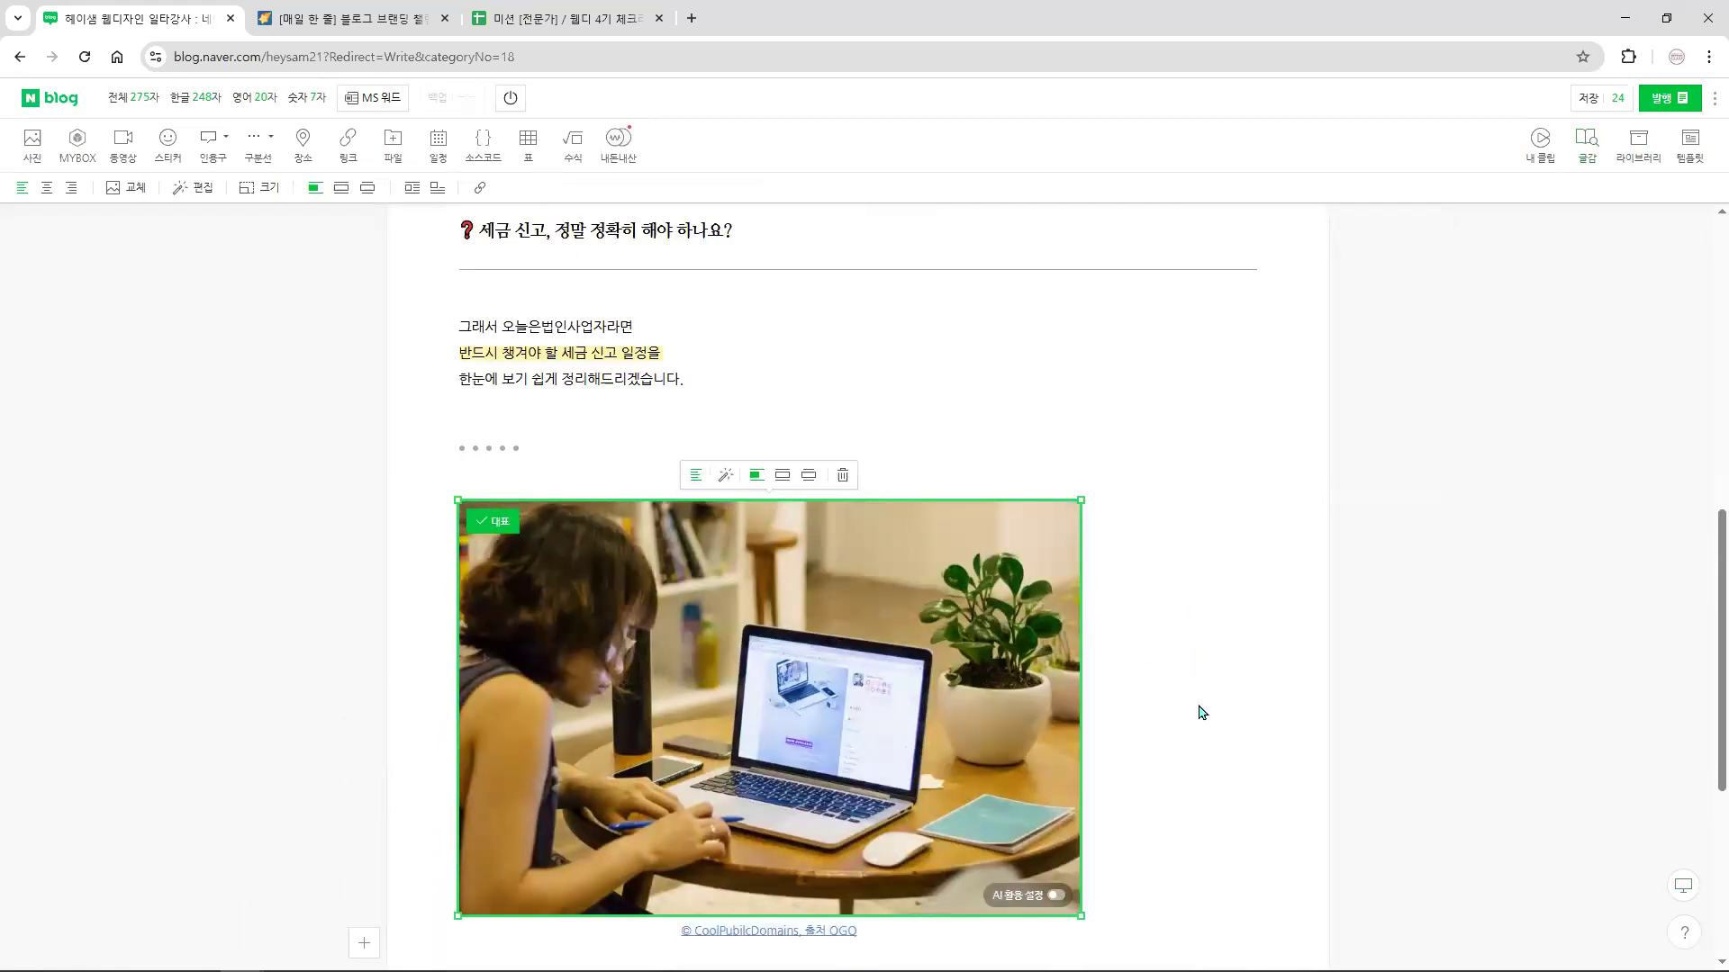
pyautogui.scroll(-2, 1200, 710)
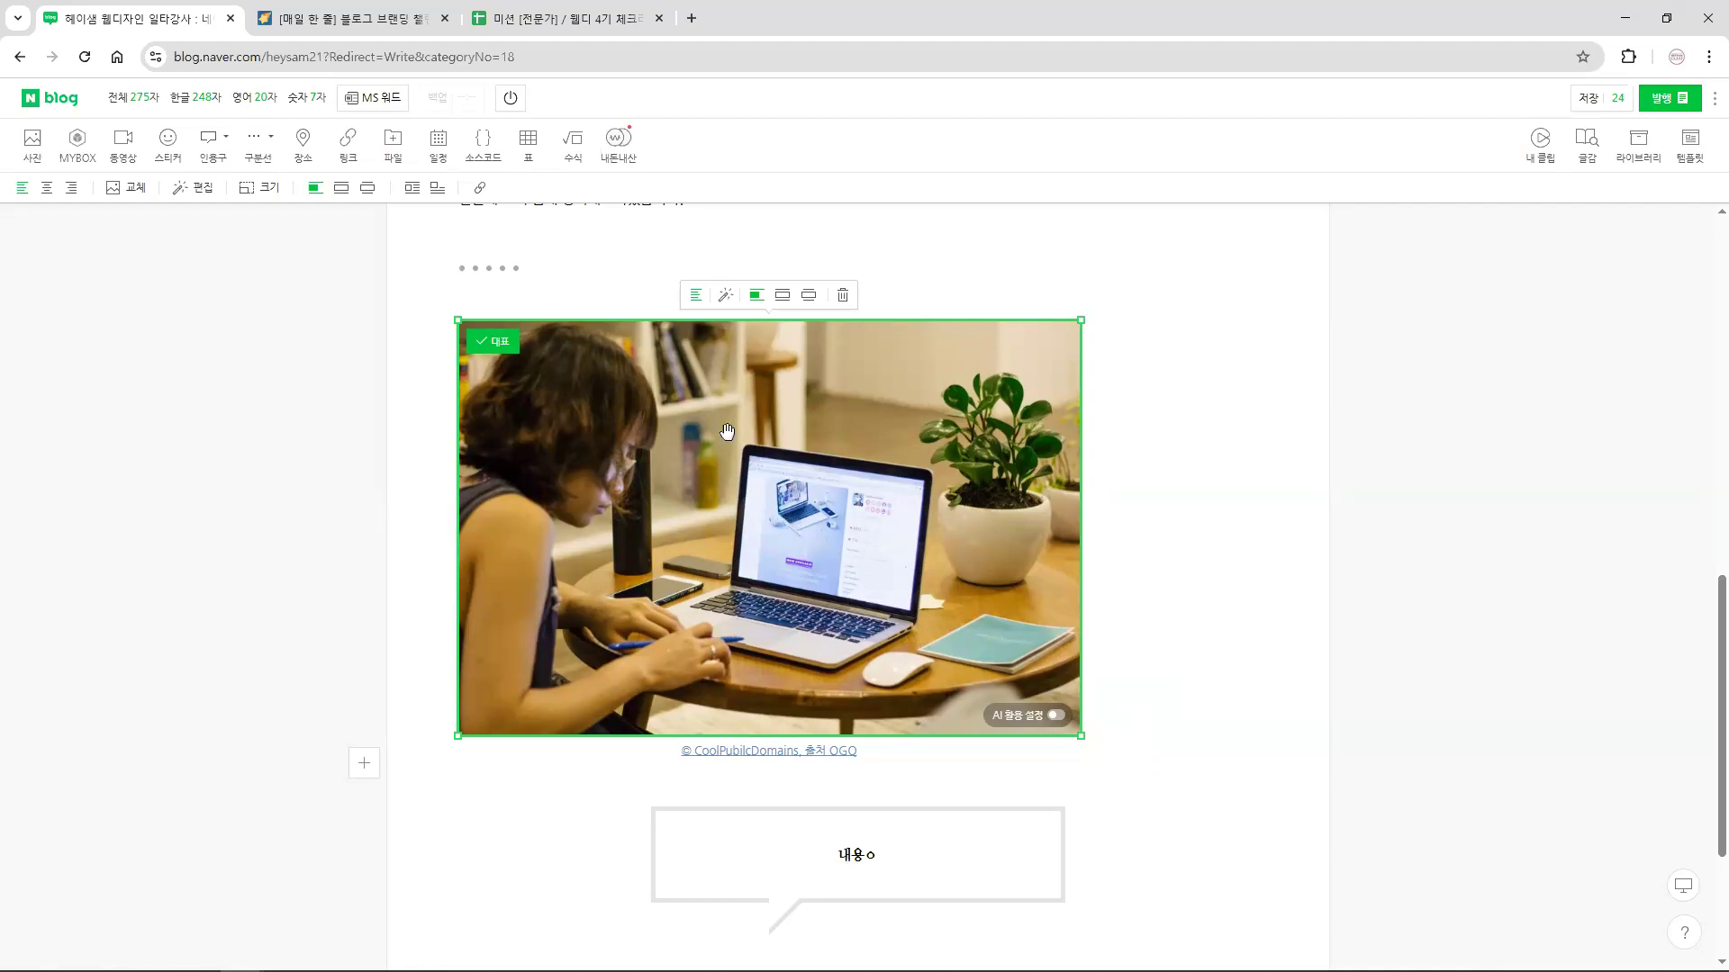
pyautogui.click(726, 297)
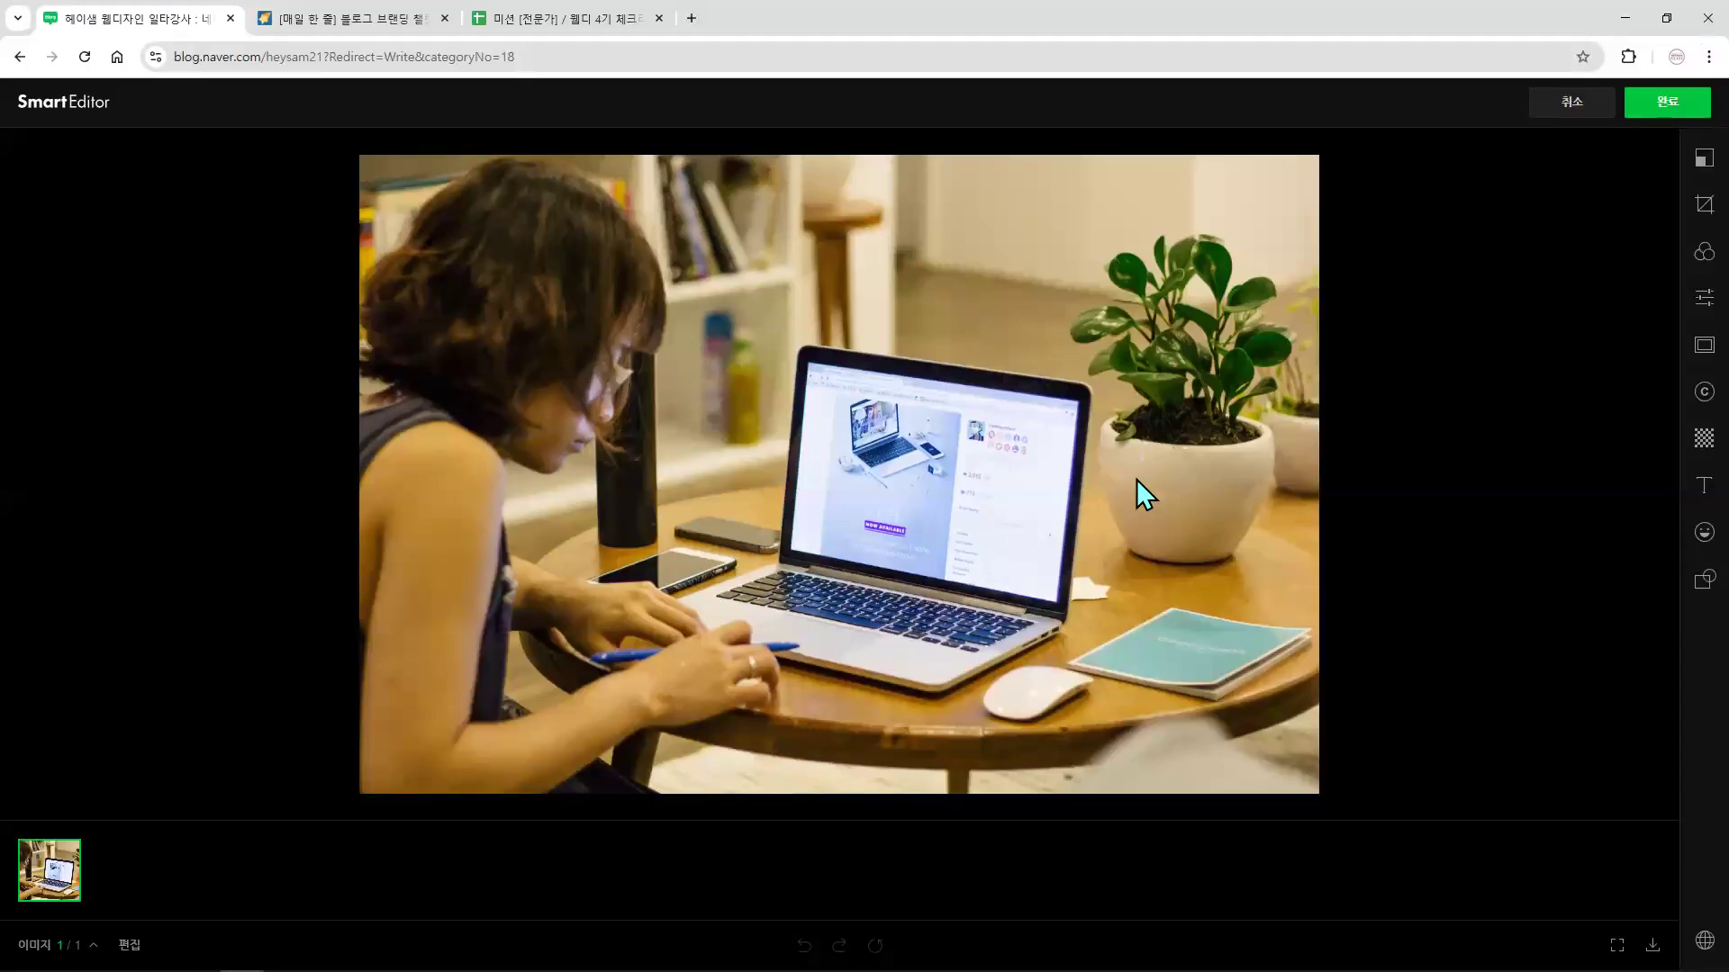
pyautogui.click(1701, 204)
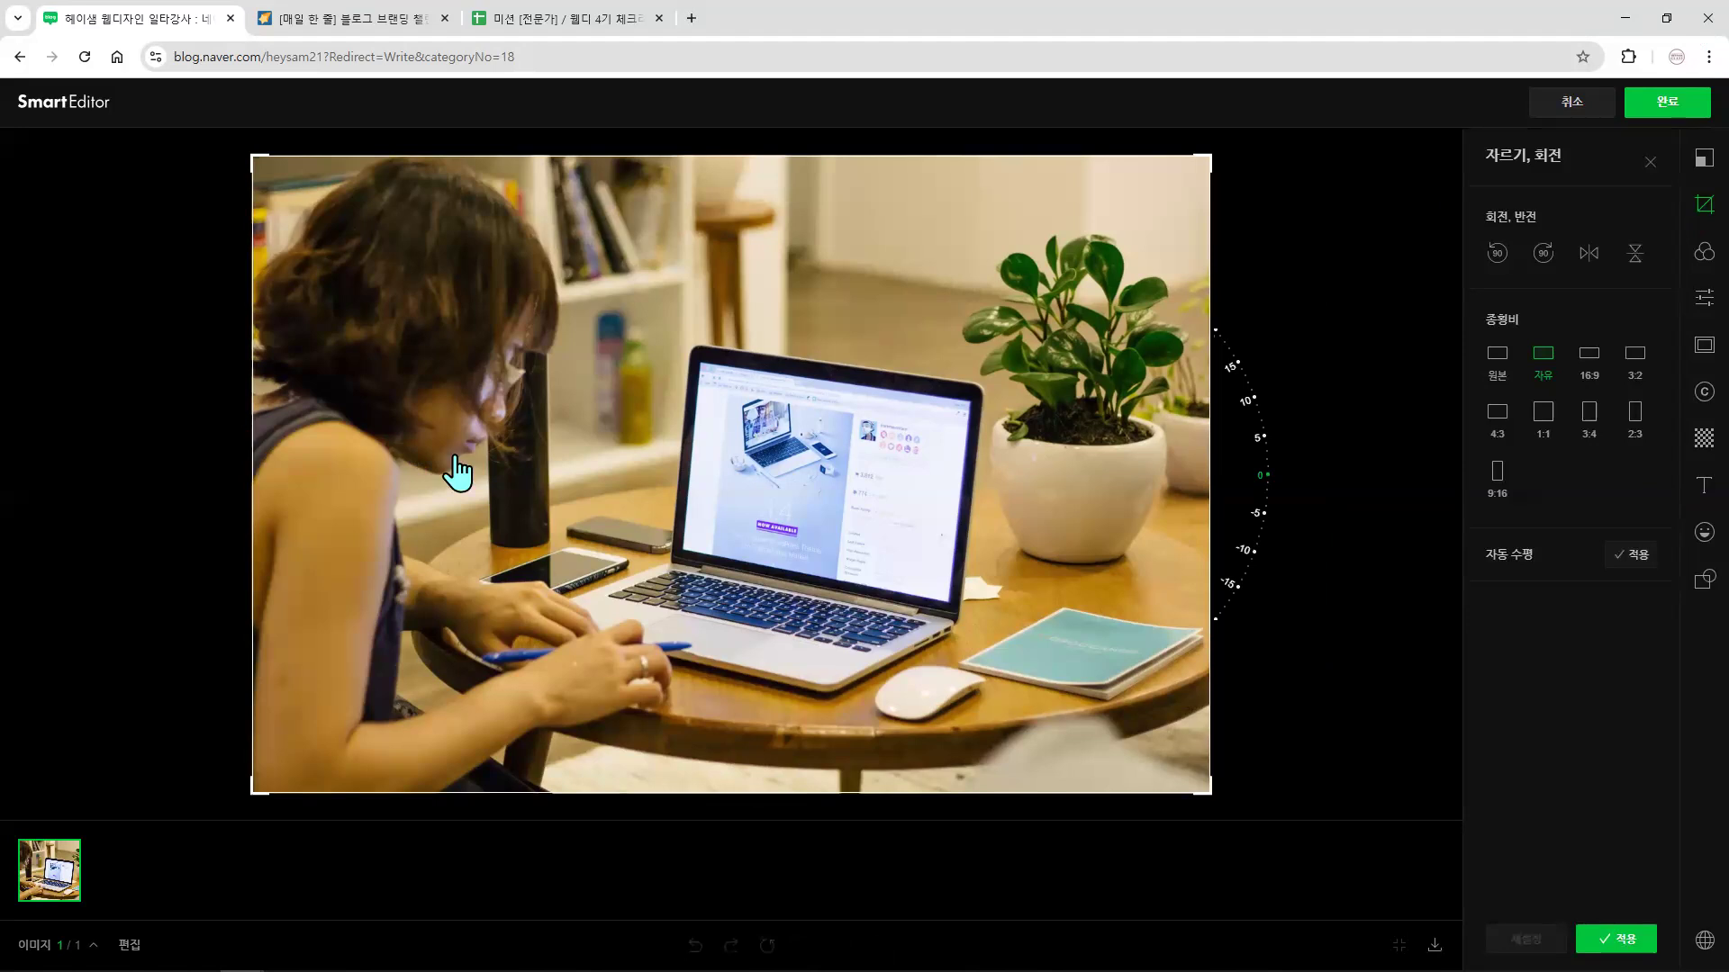
pyautogui.moveTo(252, 474); pyautogui.dragTo(562, 474)
pyautogui.click(1616, 940)
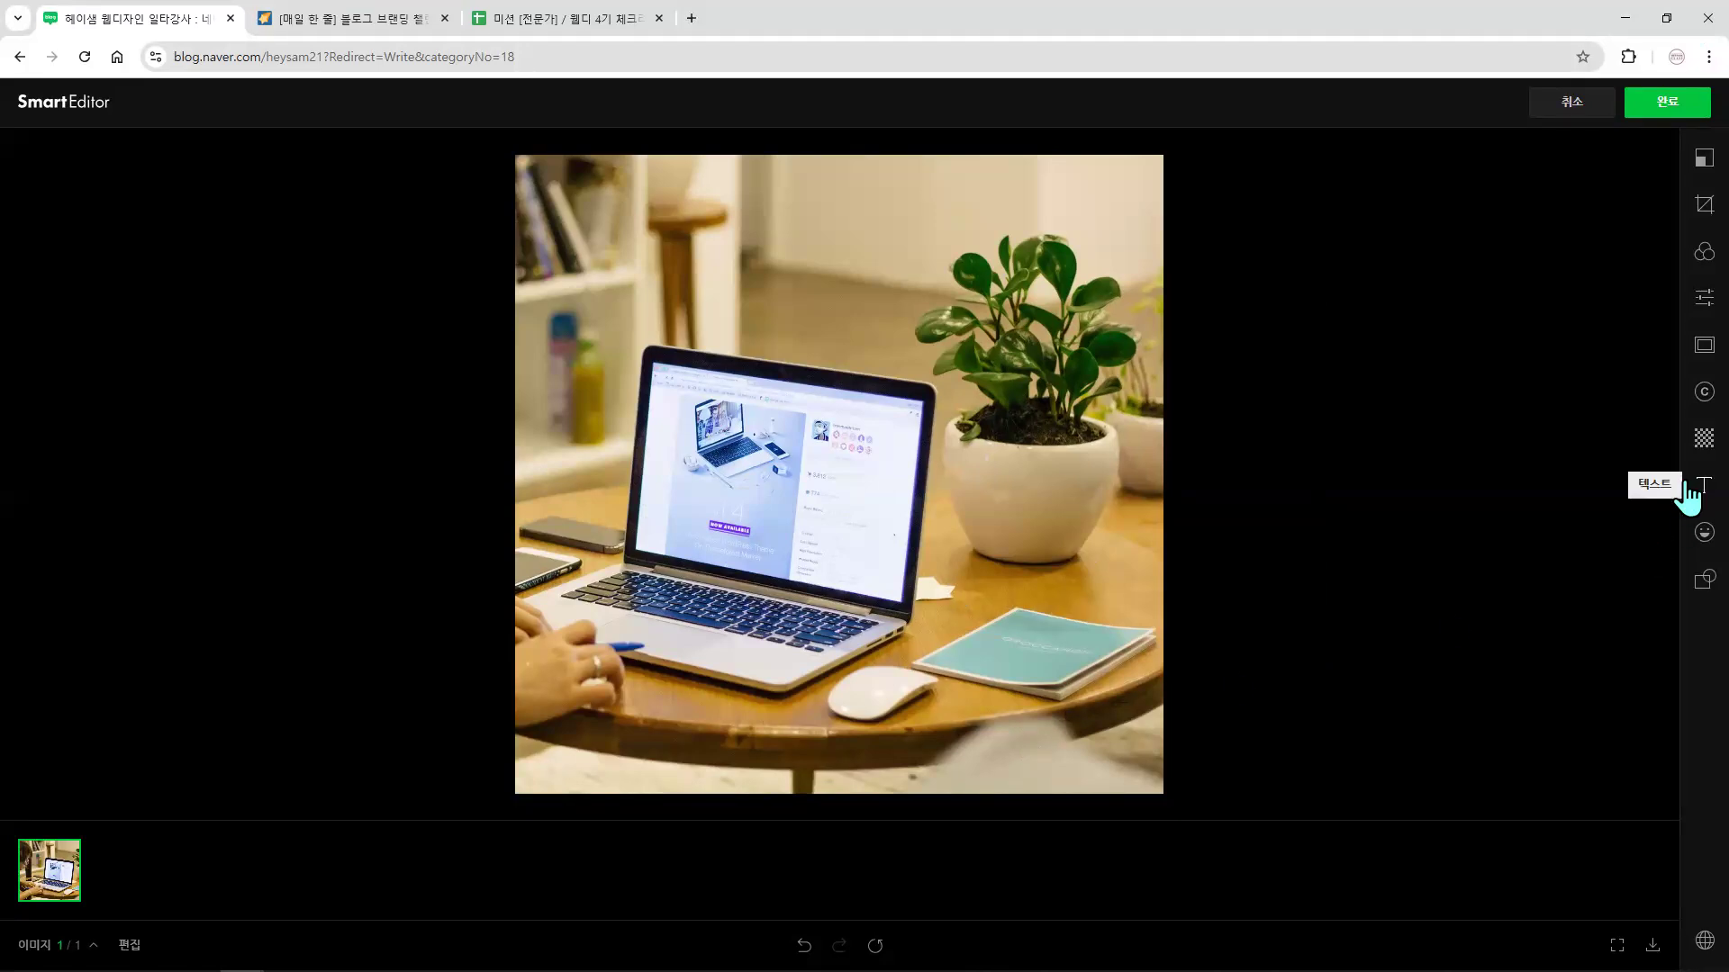
# - Add a plain text box to the cropped photo and replace its placeholder with "OOO회계법무법인"
pyautogui.click(1687, 486)
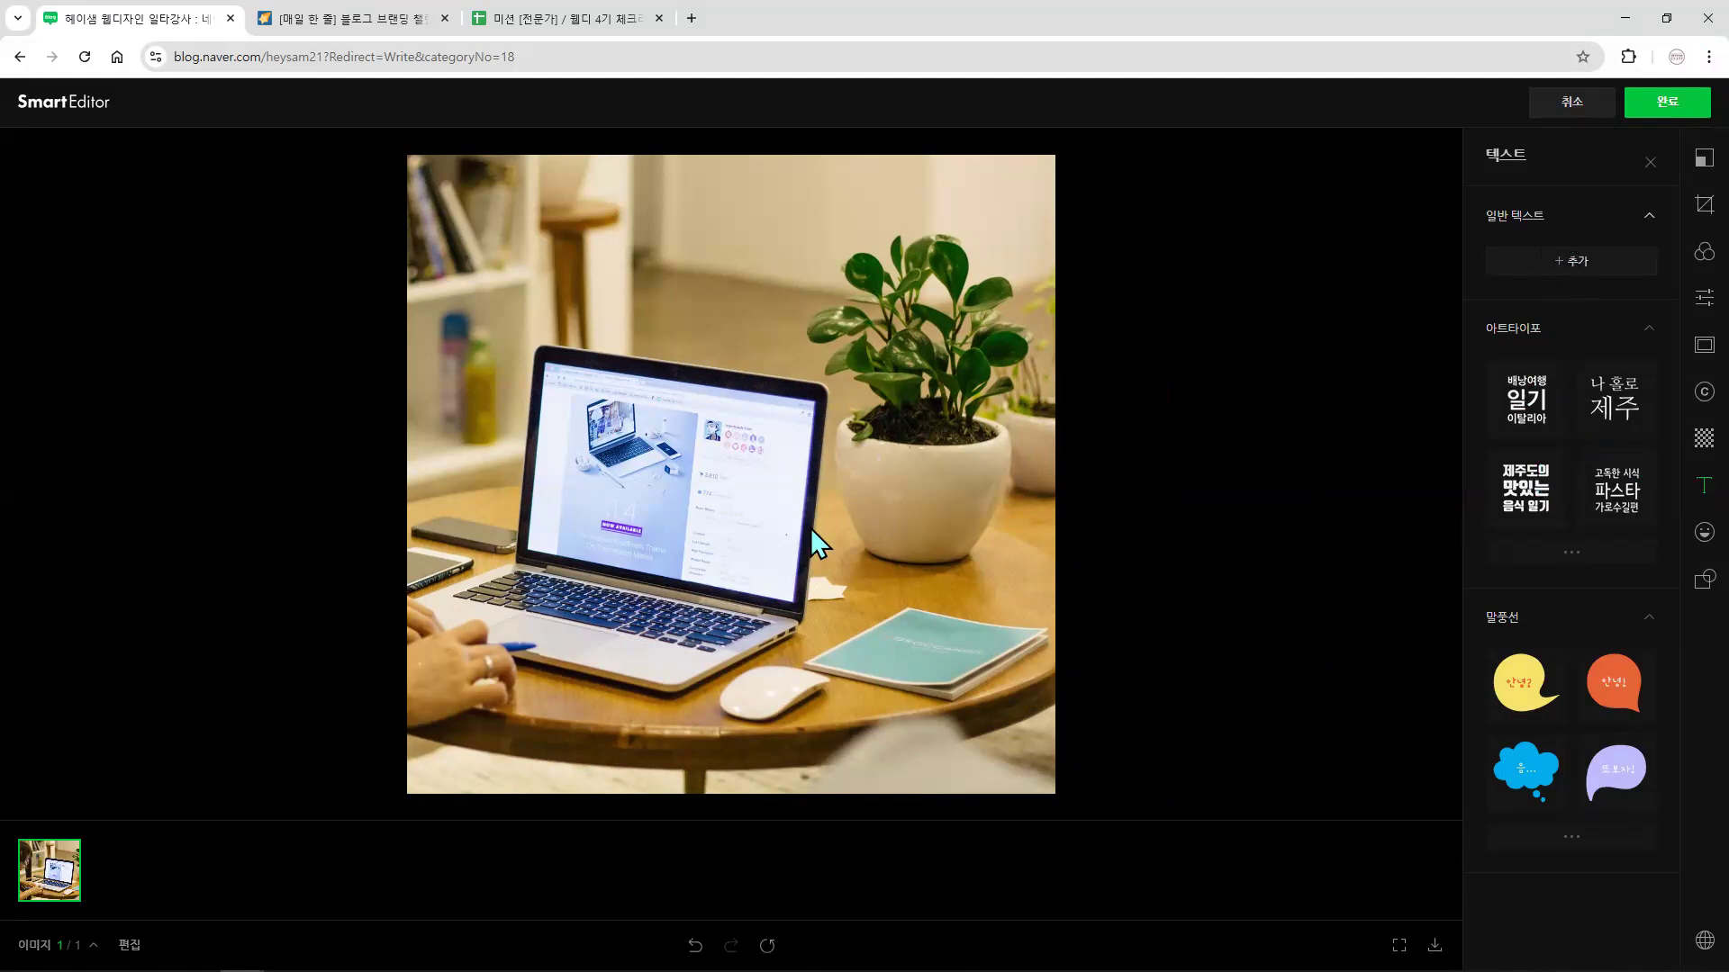
pyautogui.moveTo(771, 482); pyautogui.dragTo(835, 529)
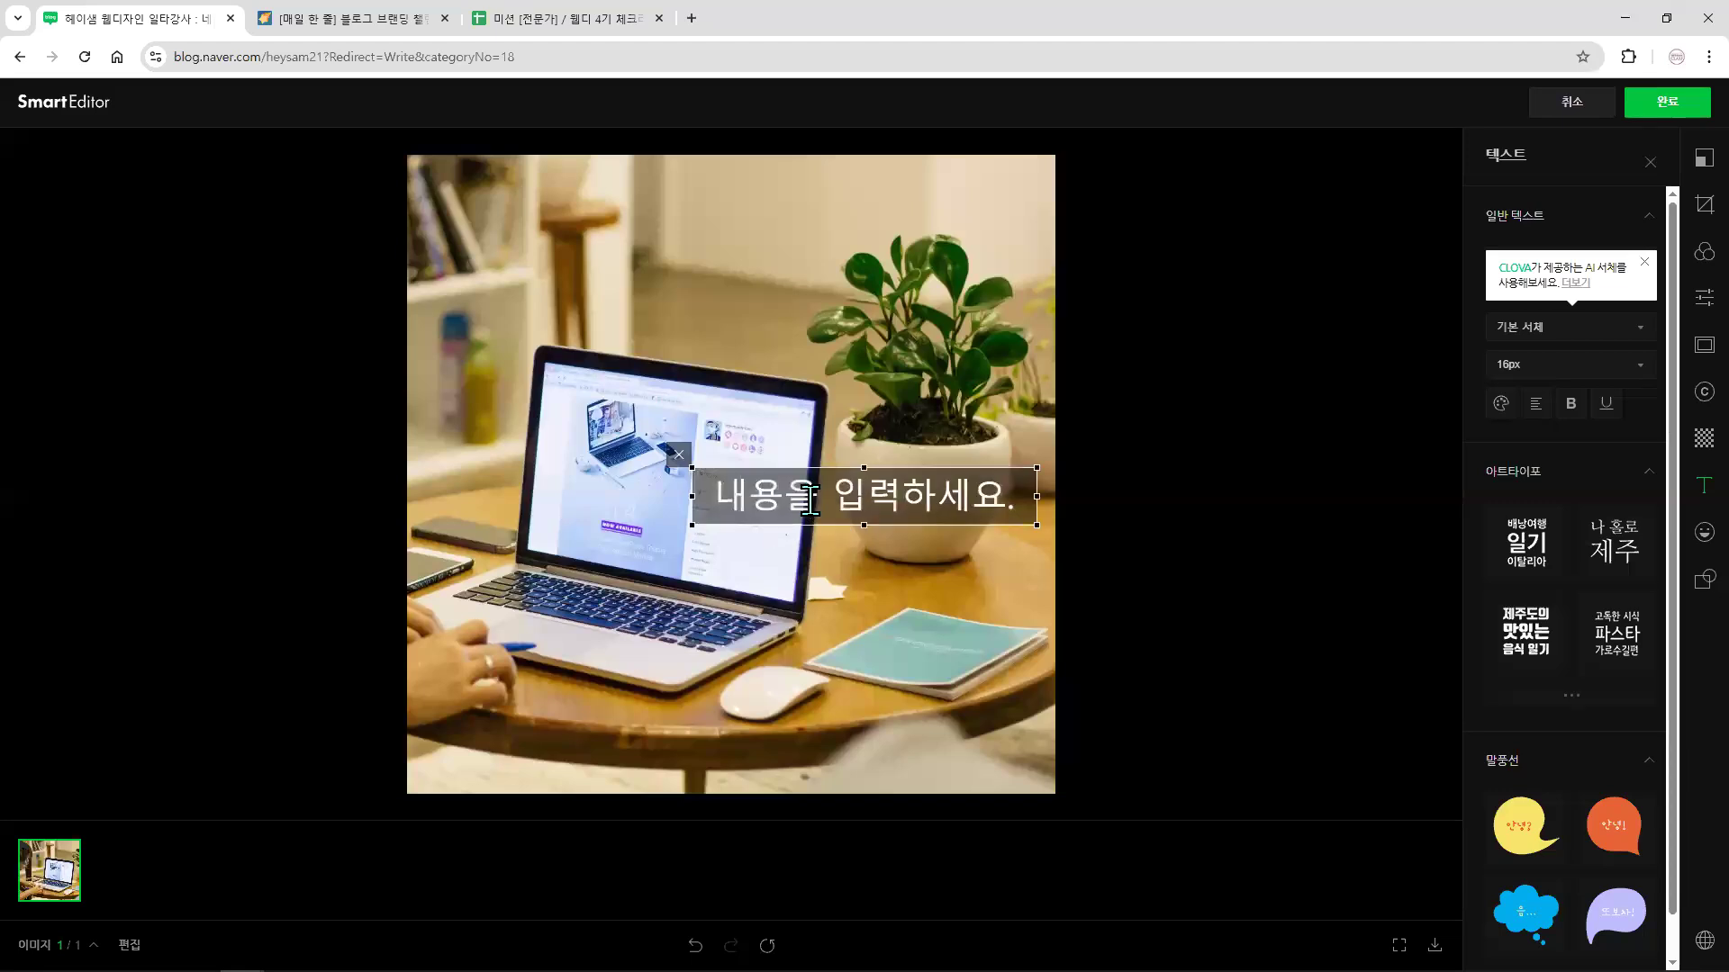
pyautogui.doubleClick(809, 500)
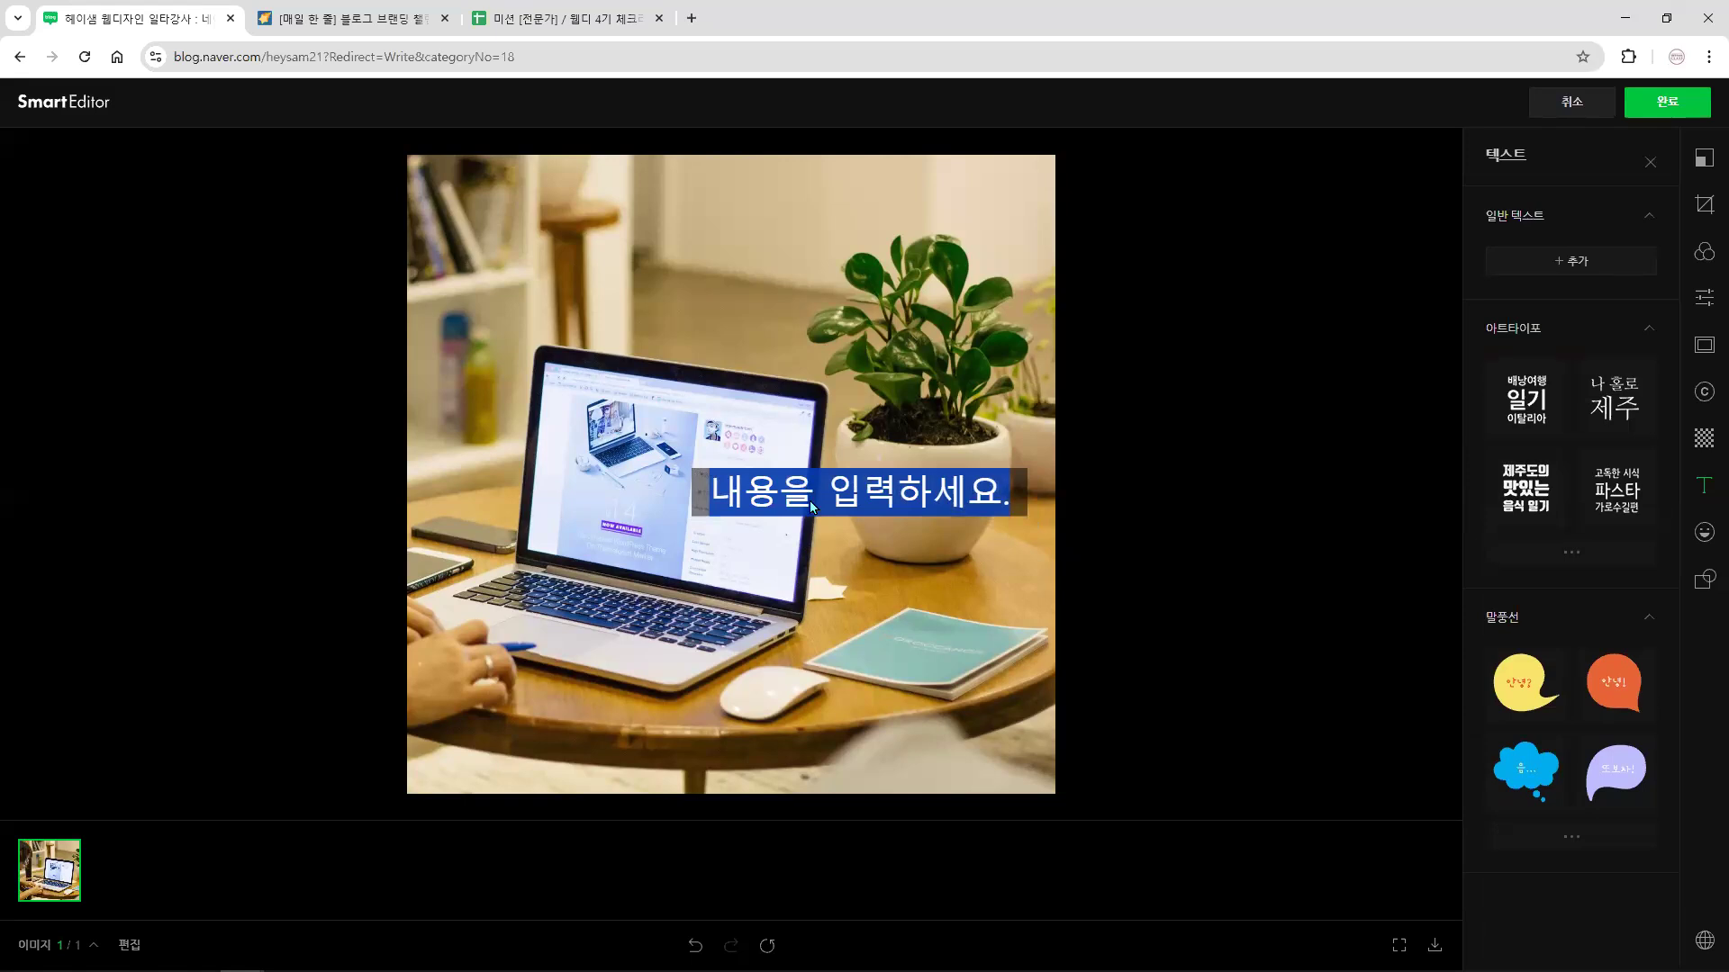
pyautogui.write('OOO 도')
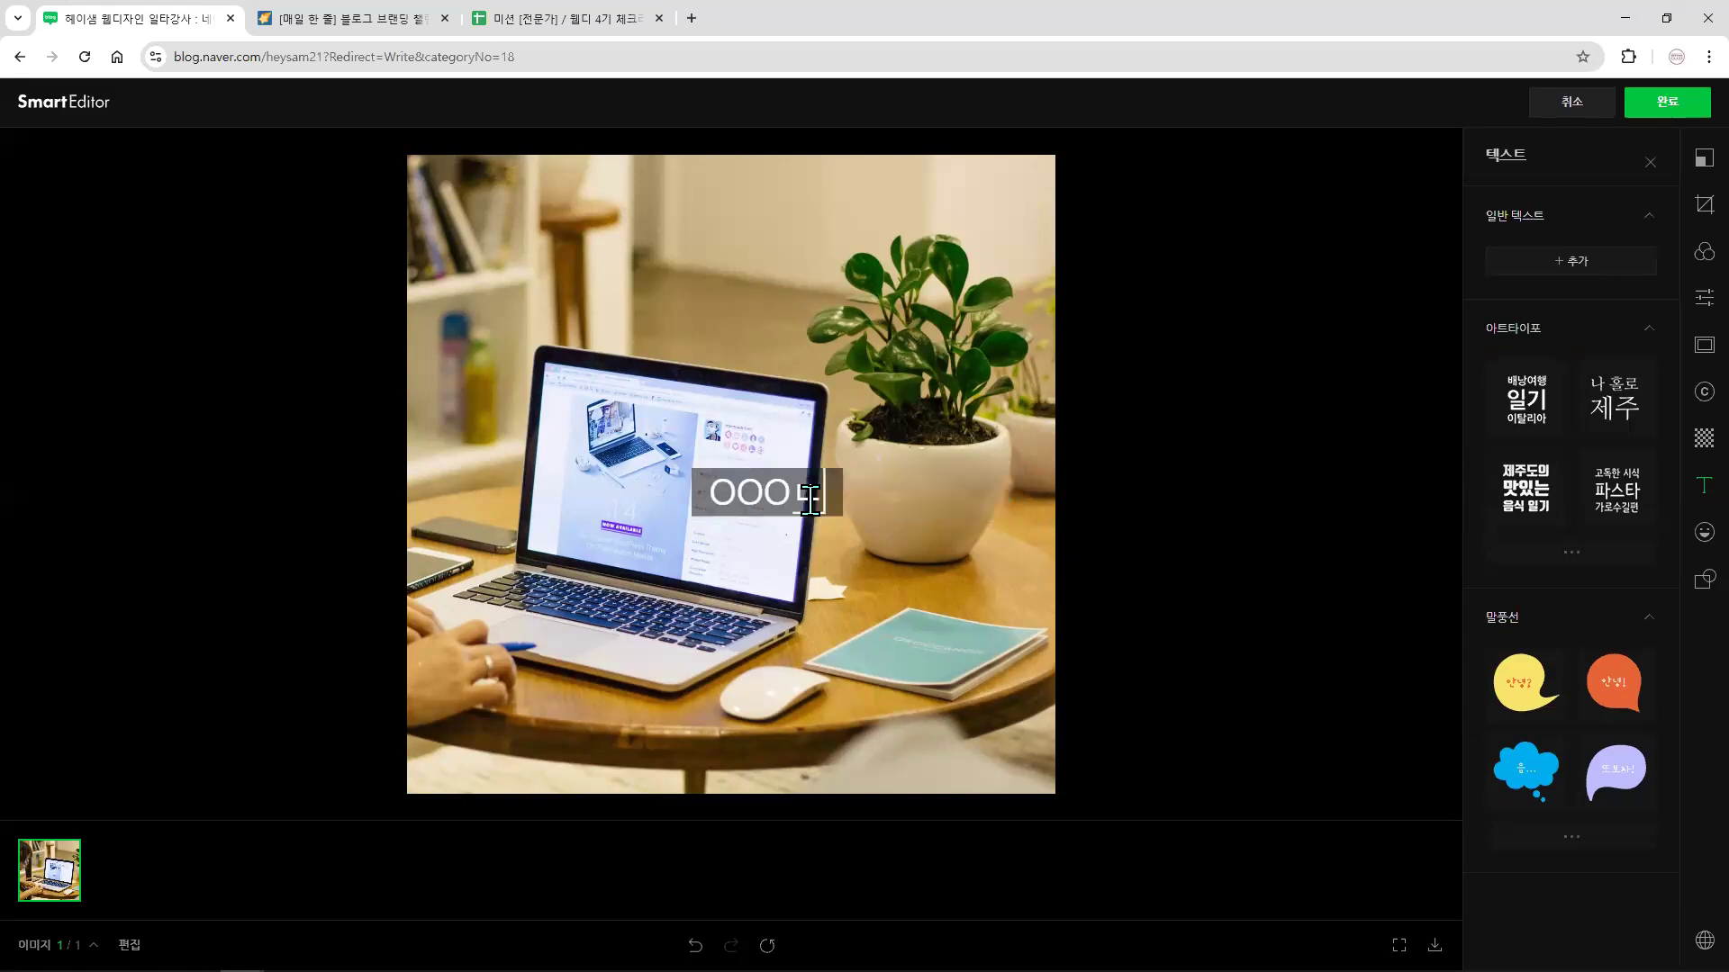
pyautogui.write('장')
pyautogui.write('이')
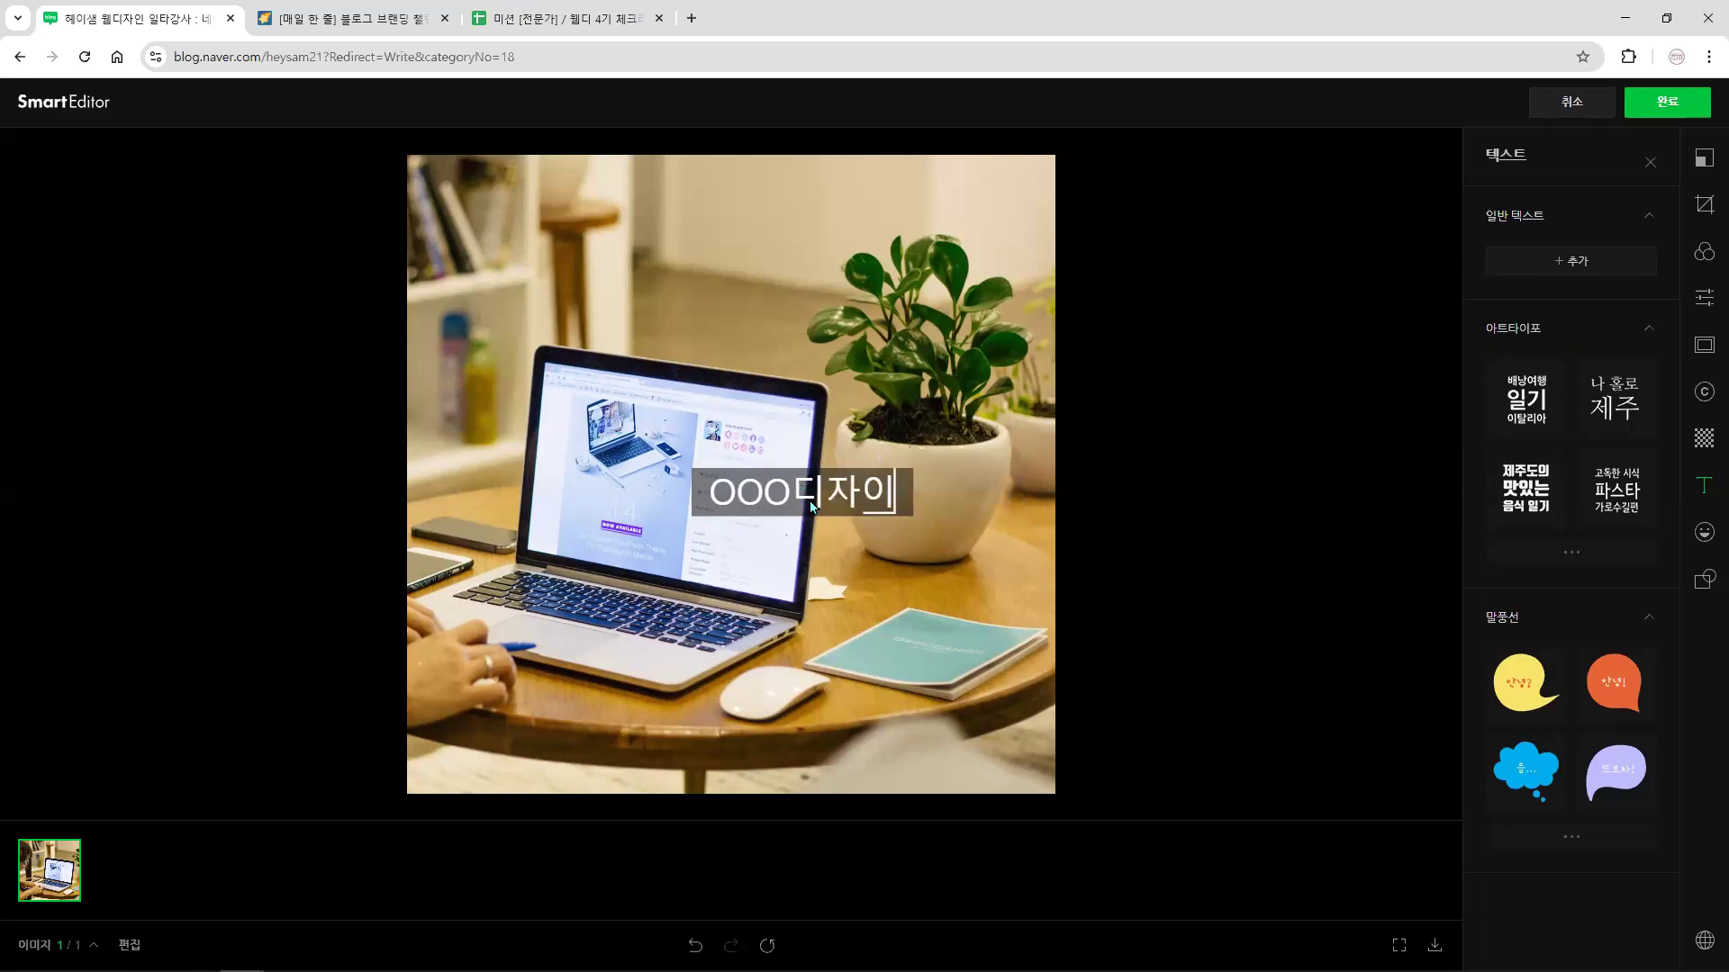
pyautogui.press('BackSpace')
pyautogui.press('BackSpace')
pyautogui.press('BackSpace')
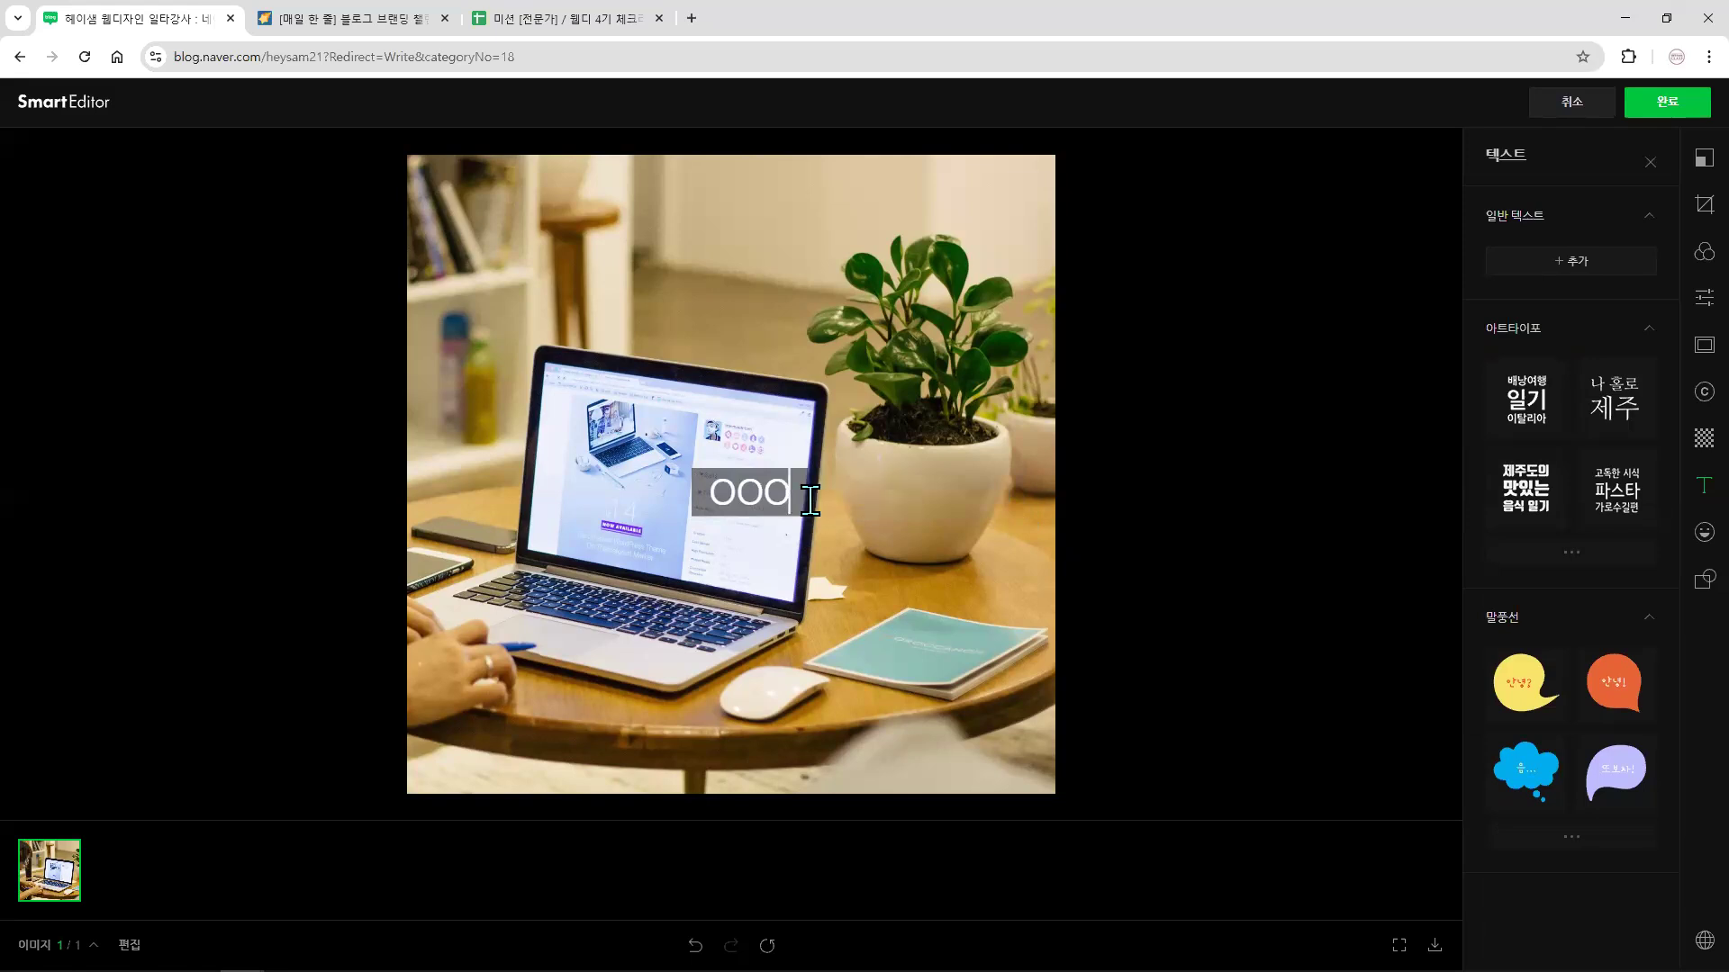
pyautogui.write('퇴')
pyautogui.write('계')
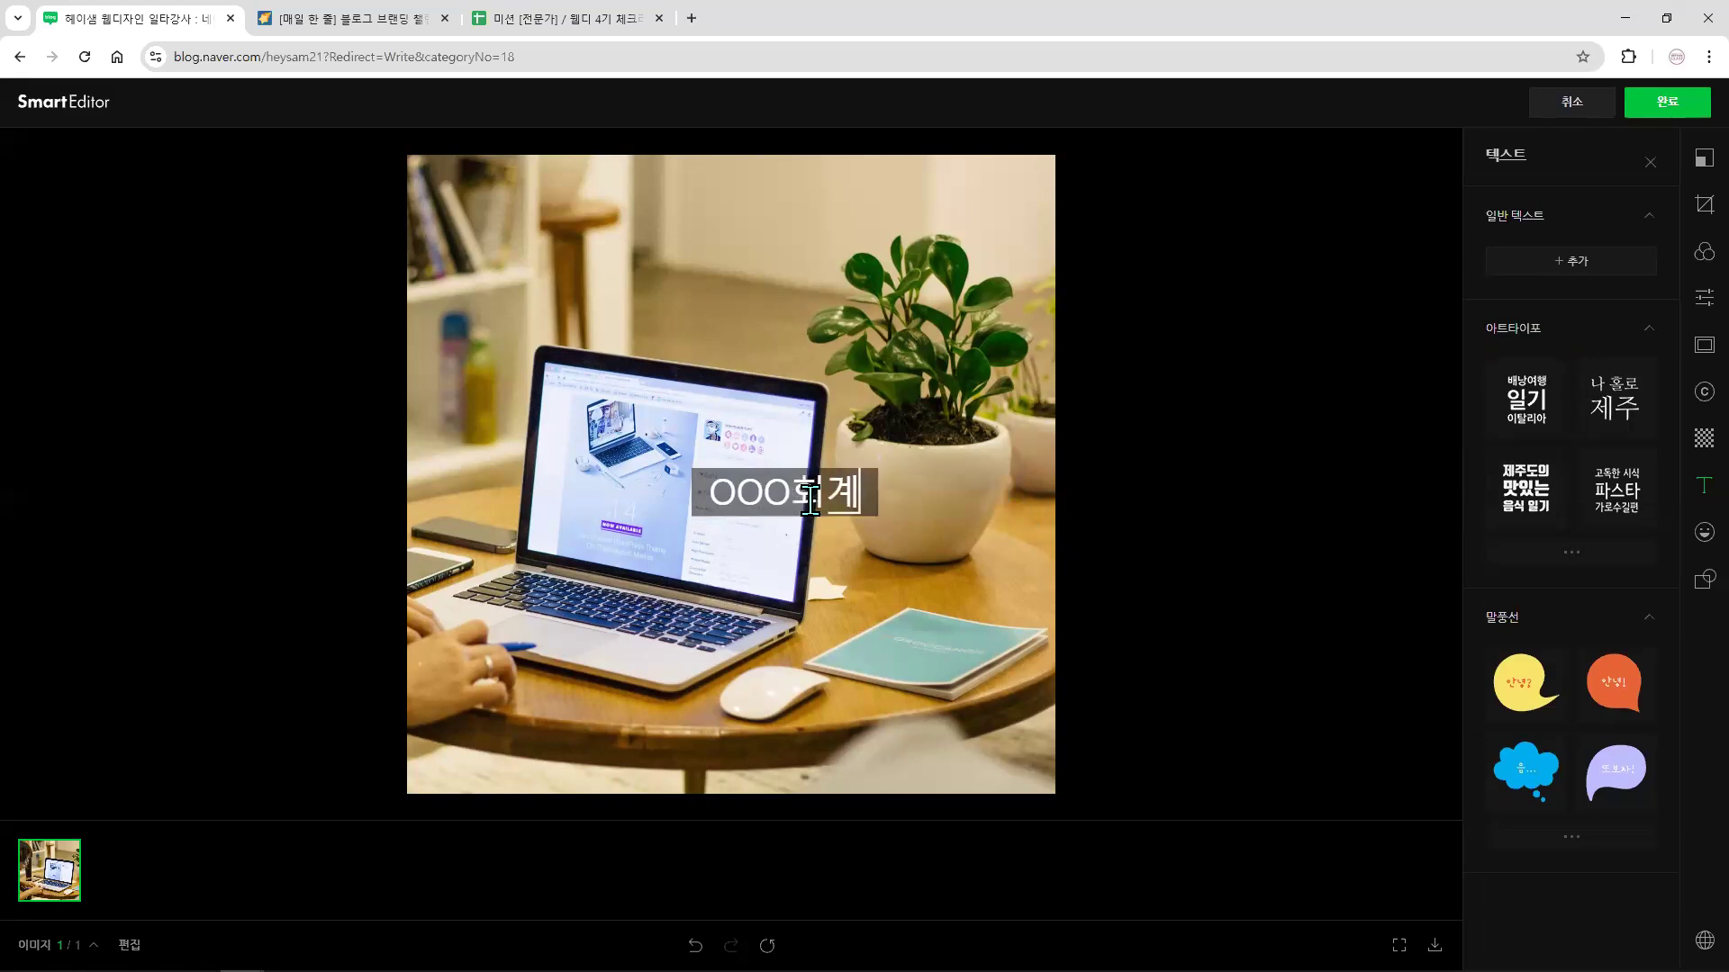
pyautogui.write('법무')
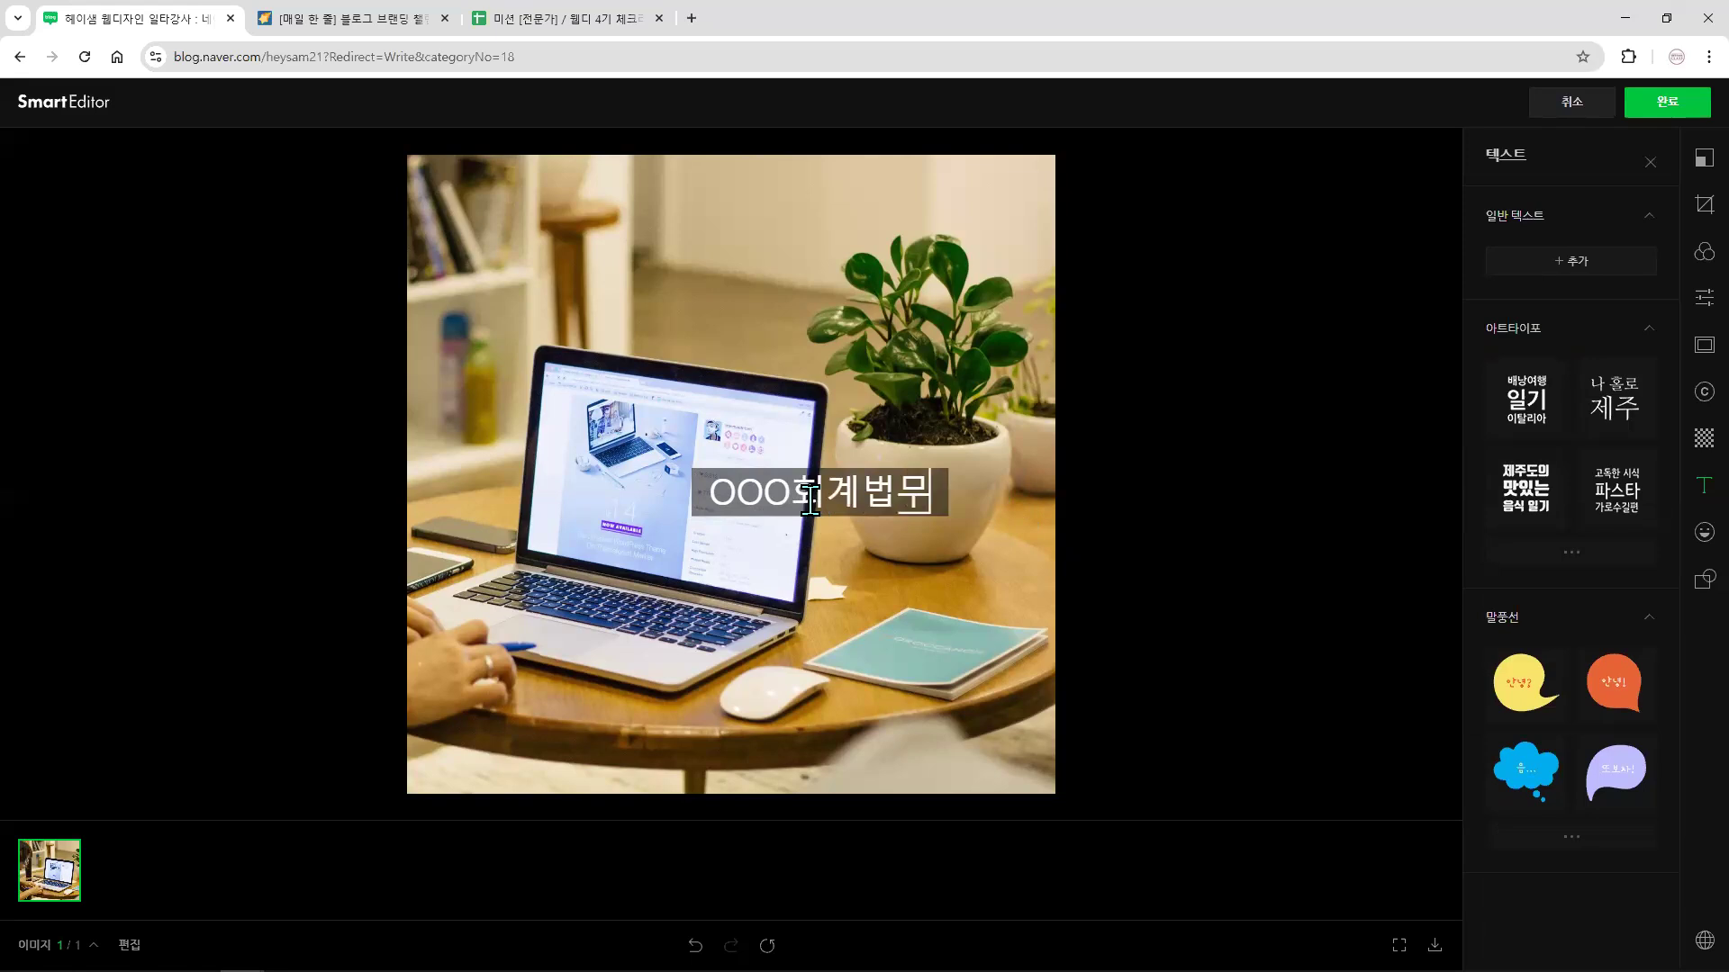
pyautogui.write('법인')
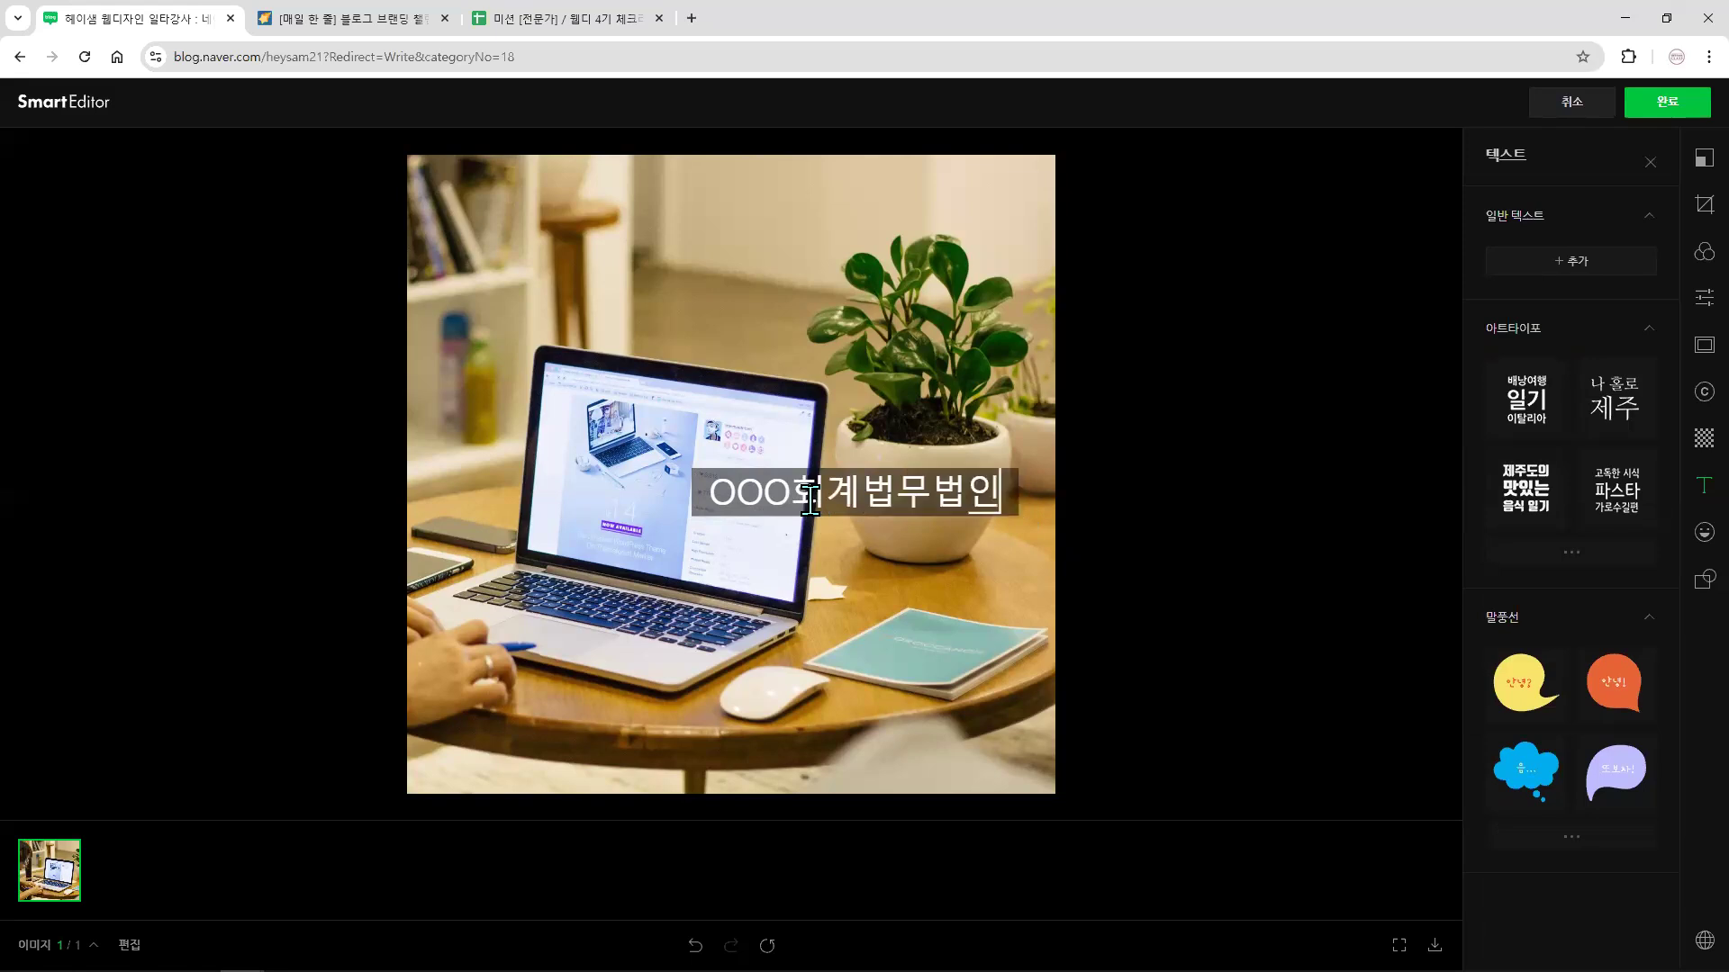
pyautogui.click(948, 563)
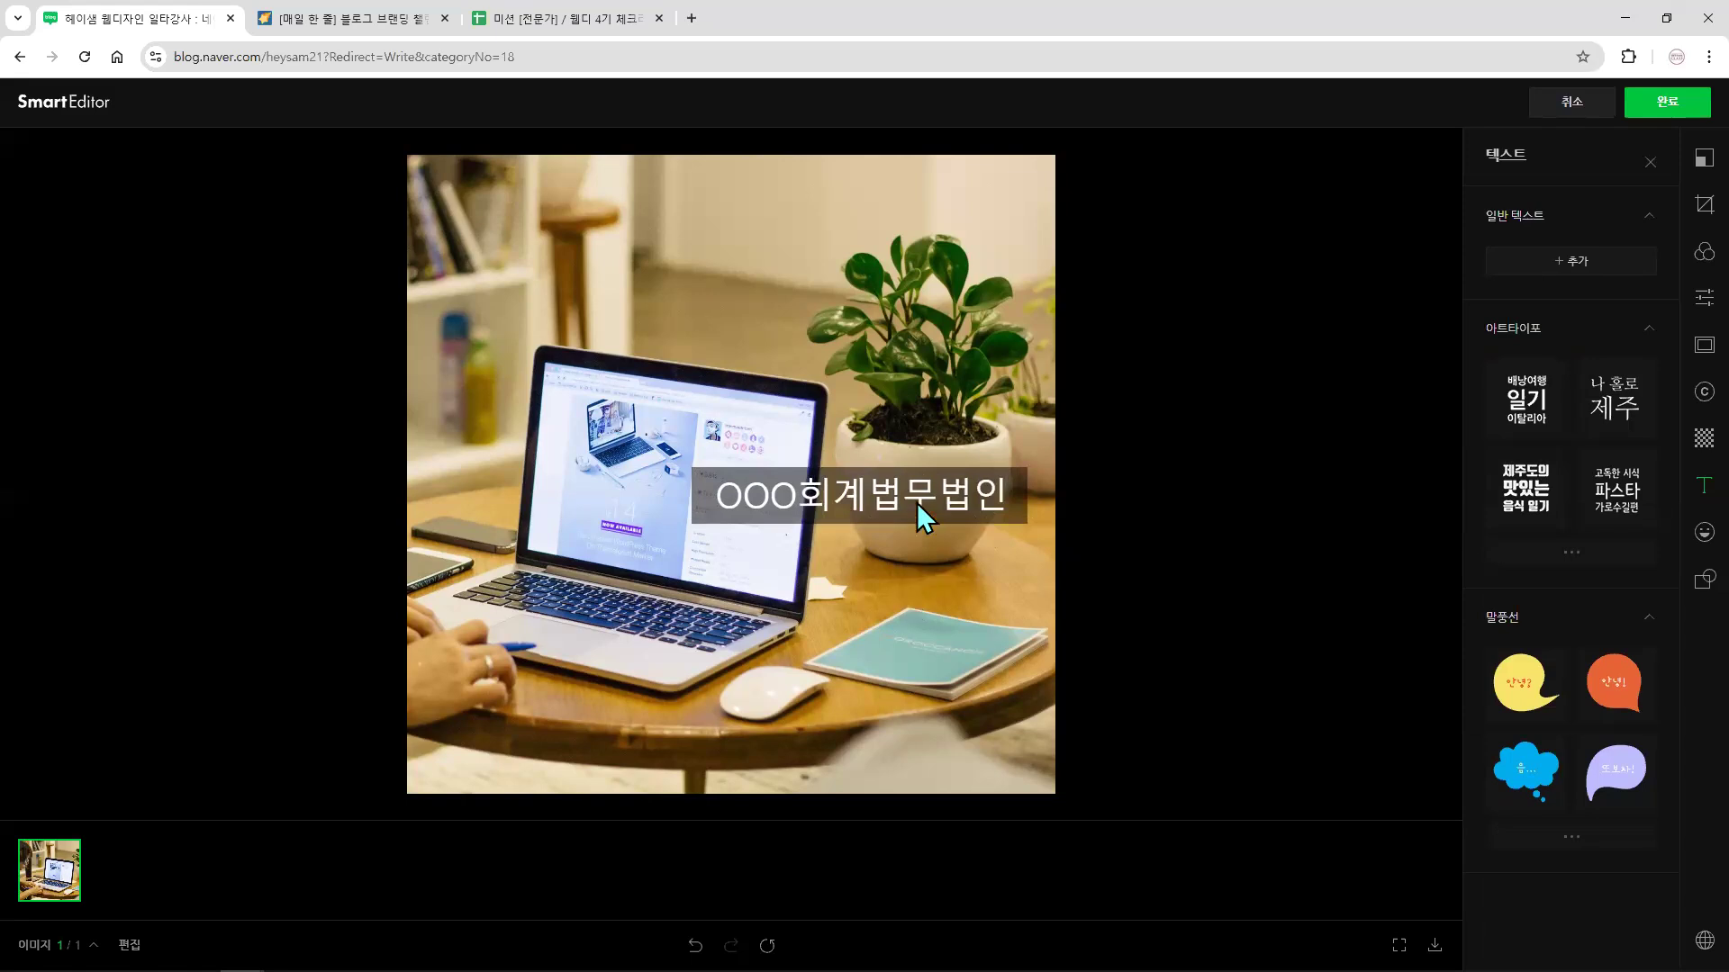
# - Place the "OOO회계법무법인" text along the photo's bottom edge and enlarge it to span most of the photo's width
pyautogui.click(909, 538)
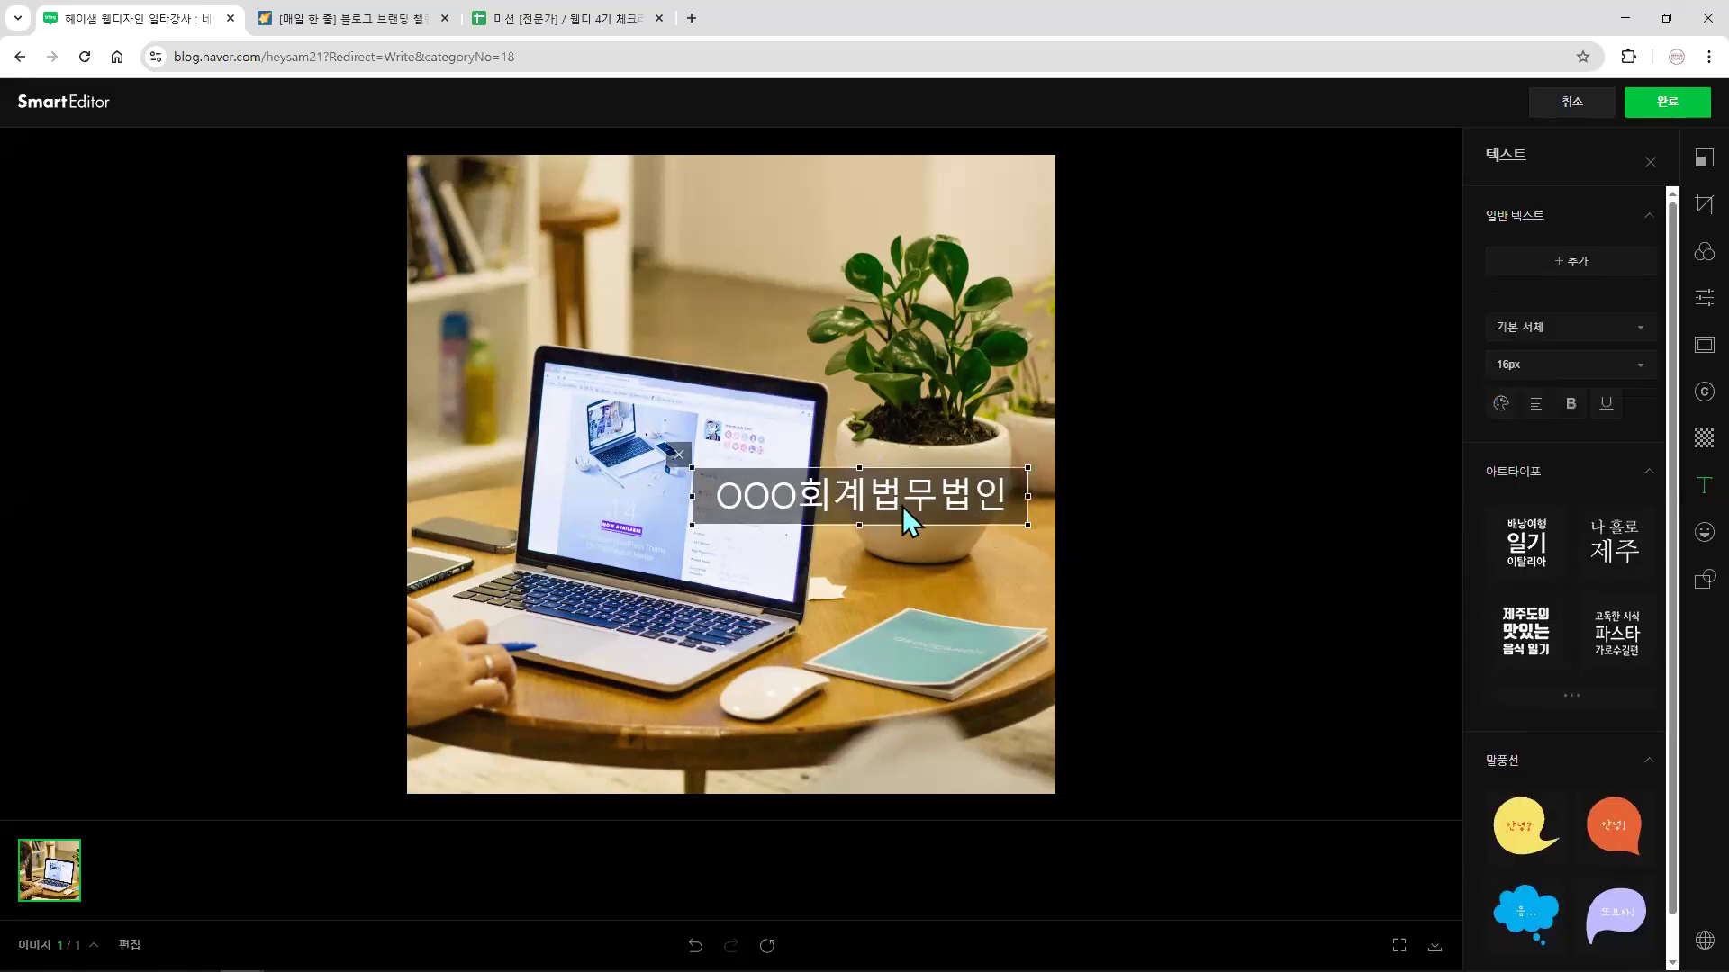
pyautogui.moveTo(860, 475); pyautogui.dragTo(830, 463)
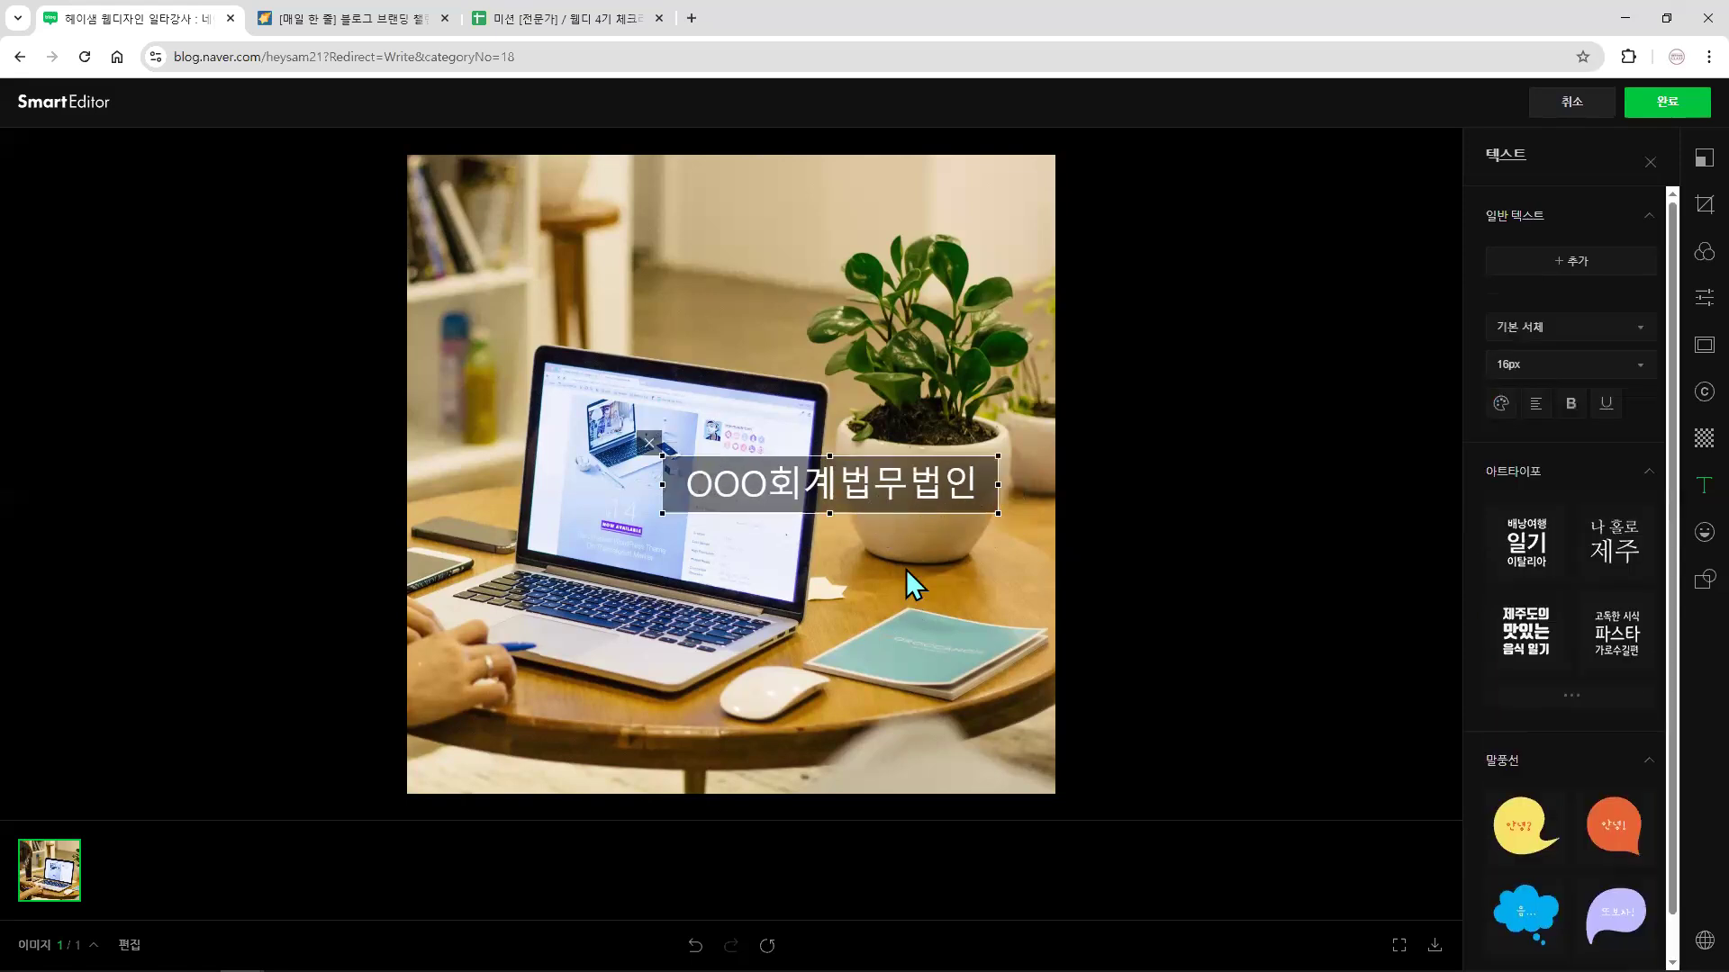
pyautogui.moveTo(655, 509); pyautogui.dragTo(802, 486)
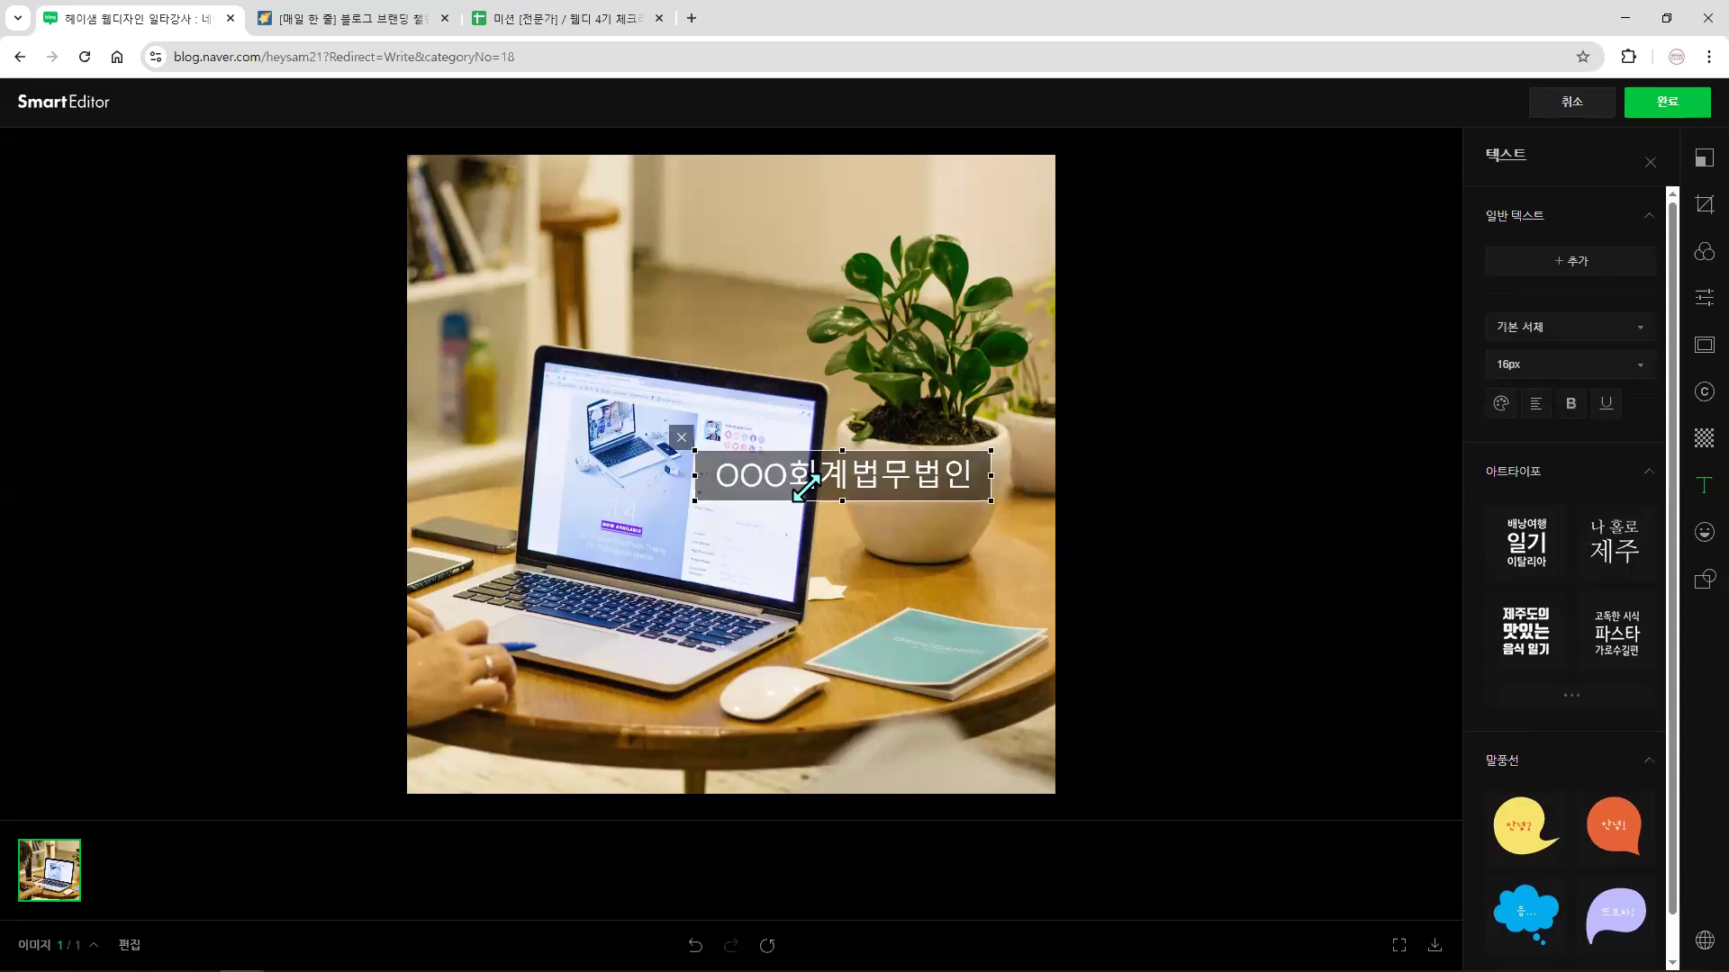
pyautogui.moveTo(926, 480); pyautogui.dragTo(986, 760)
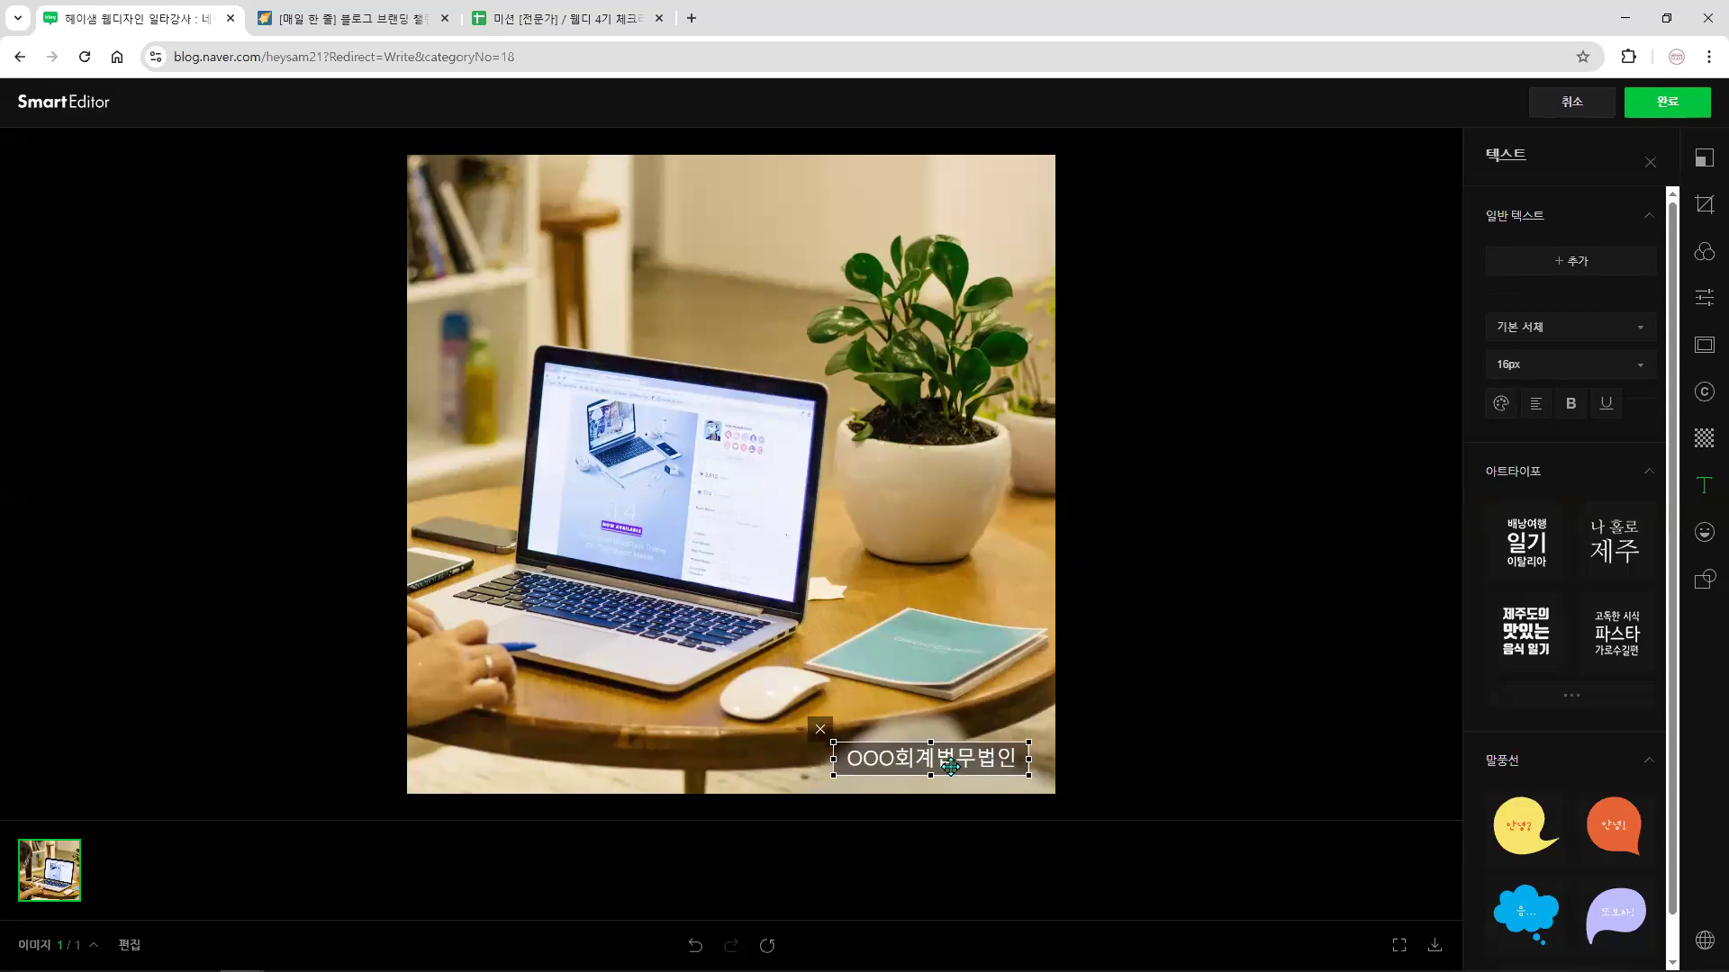
pyautogui.moveTo(833, 743); pyautogui.dragTo(703, 677)
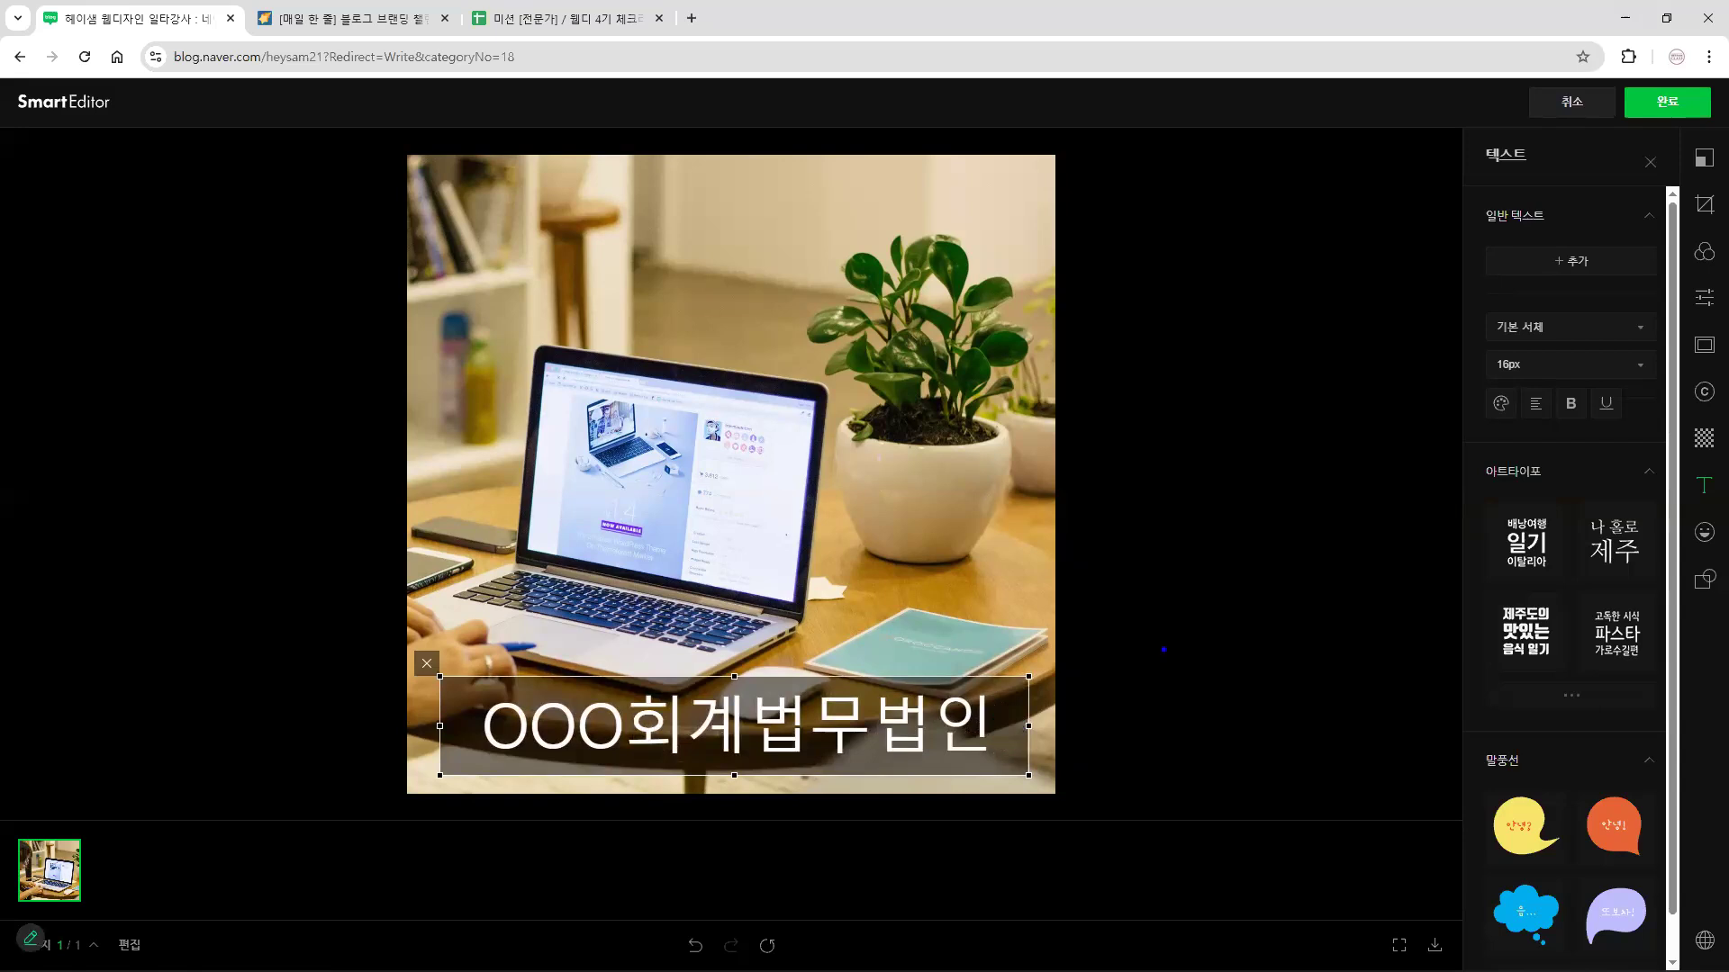
pyautogui.moveTo(1089, 728); pyautogui.dragTo(1467, 426)
pyautogui.moveTo(1466, 302); pyautogui.dragTo(1665, 448)
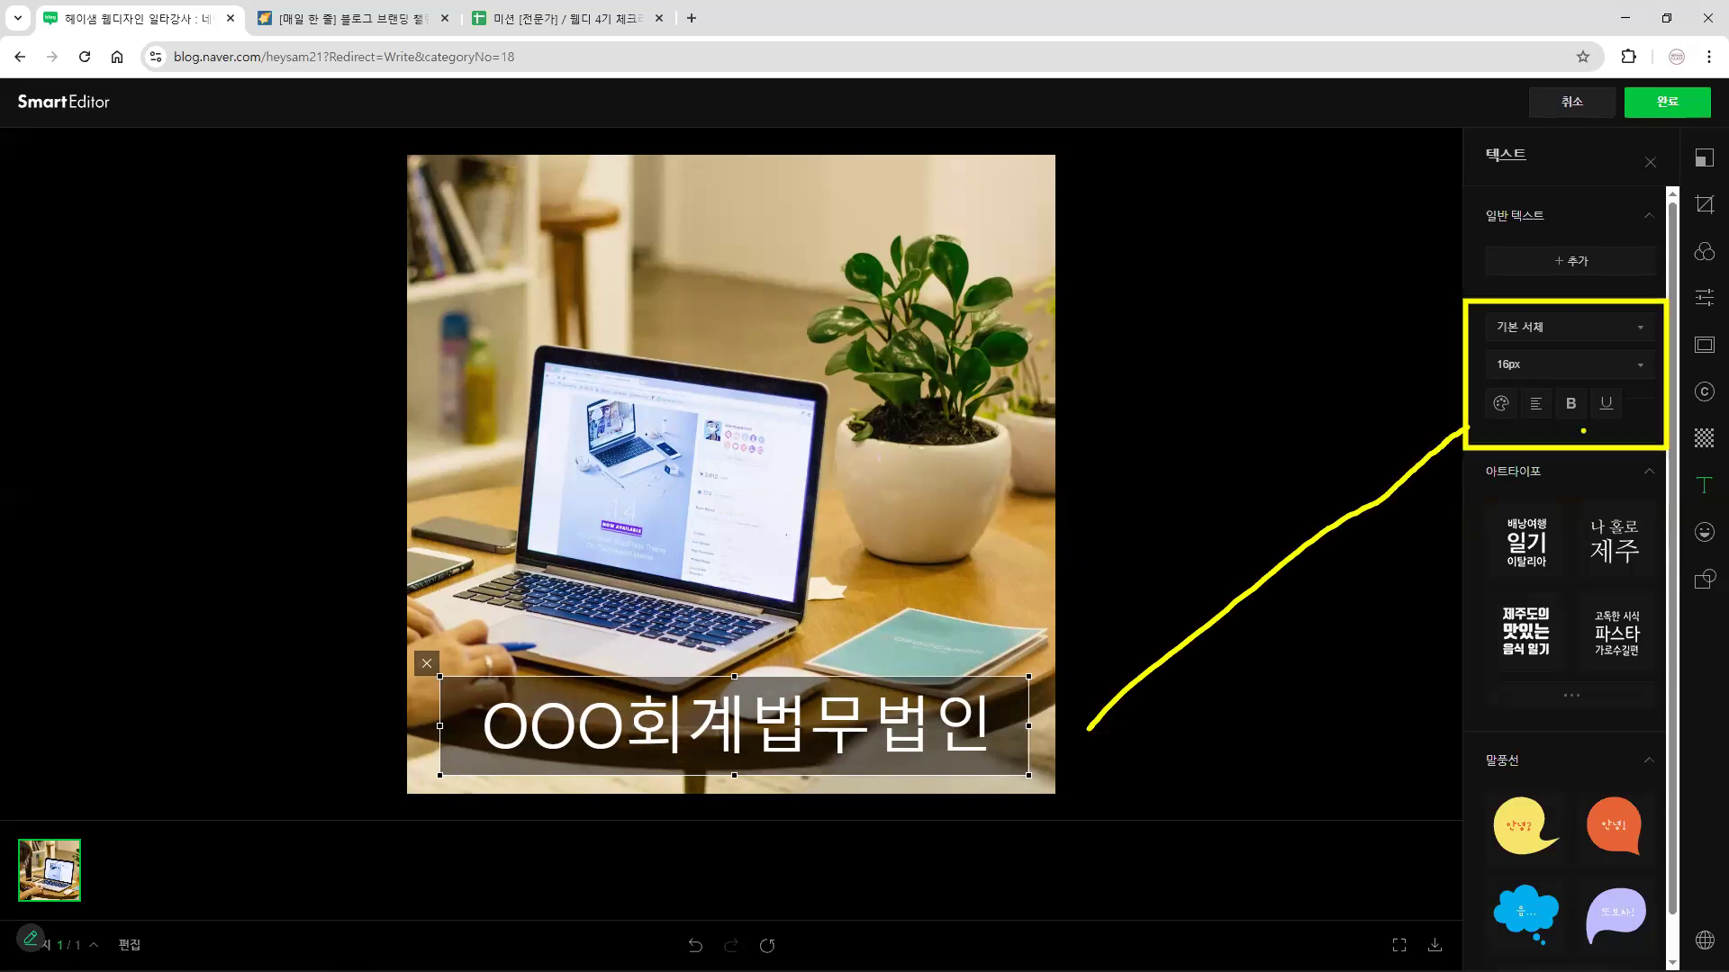
pyautogui.moveTo(1498, 423); pyautogui.dragTo(1509, 421)
# - Give the "OOO회계법무법인" text a white background at 15 opacity and set its text color to black
pyautogui.click(1499, 410)
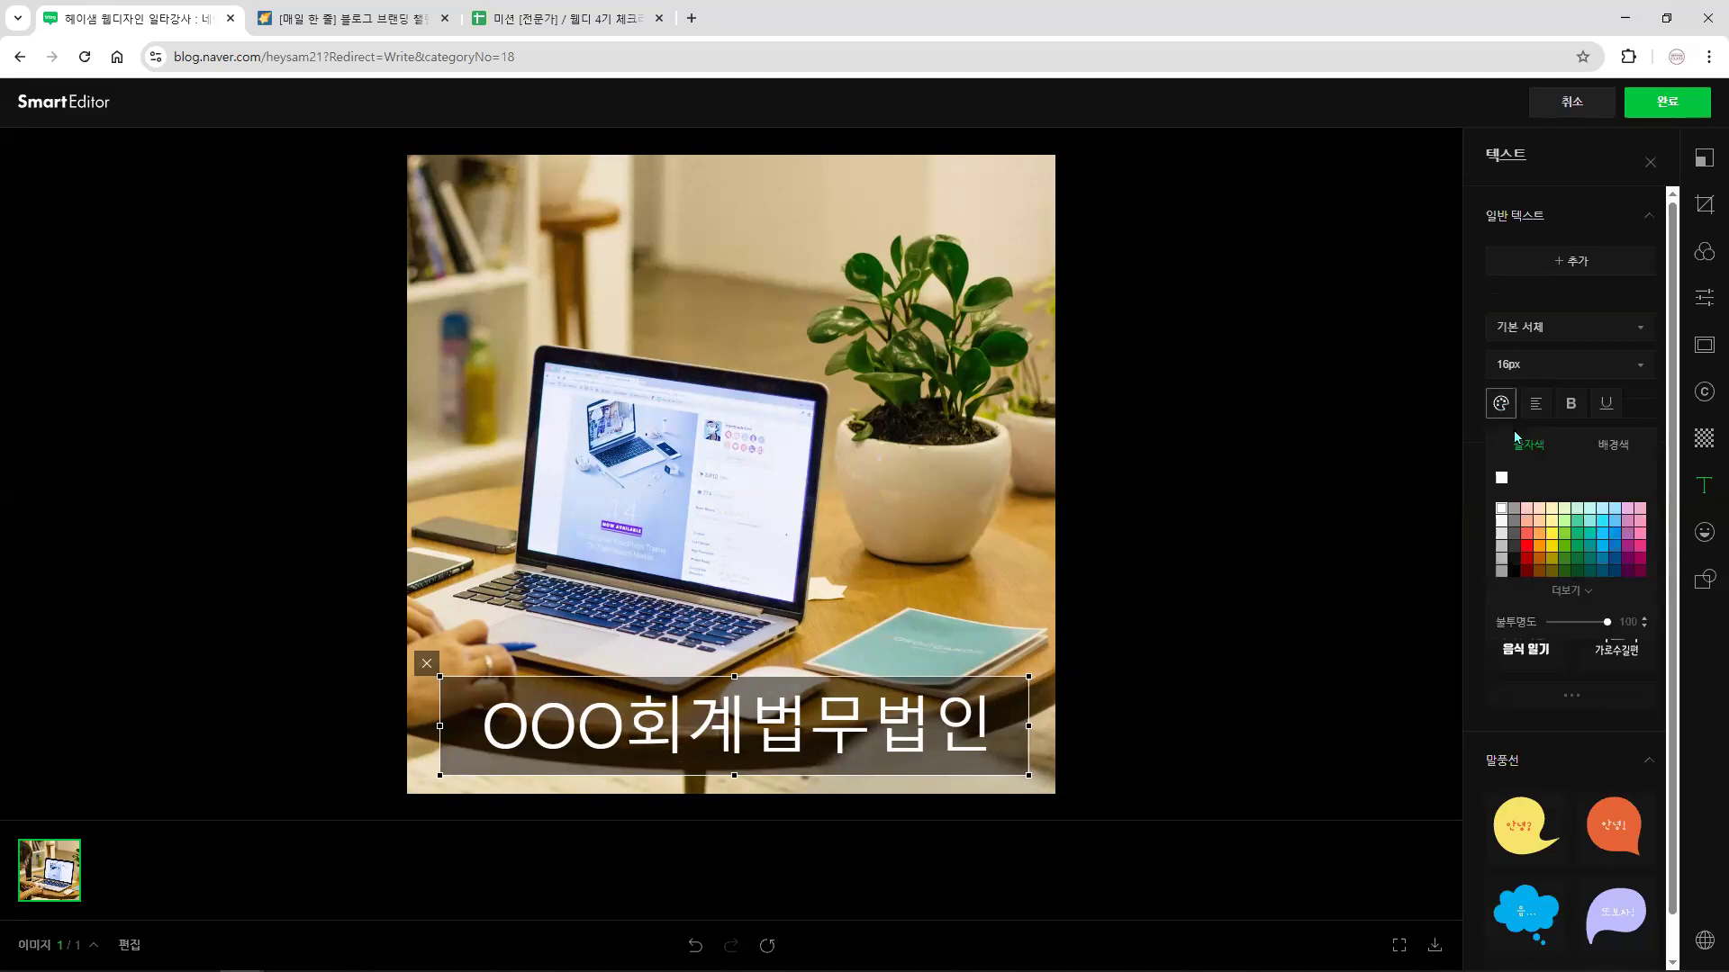
pyautogui.click(1616, 462)
pyautogui.click(1577, 621)
pyautogui.moveTo(1576, 622); pyautogui.dragTo(1514, 625)
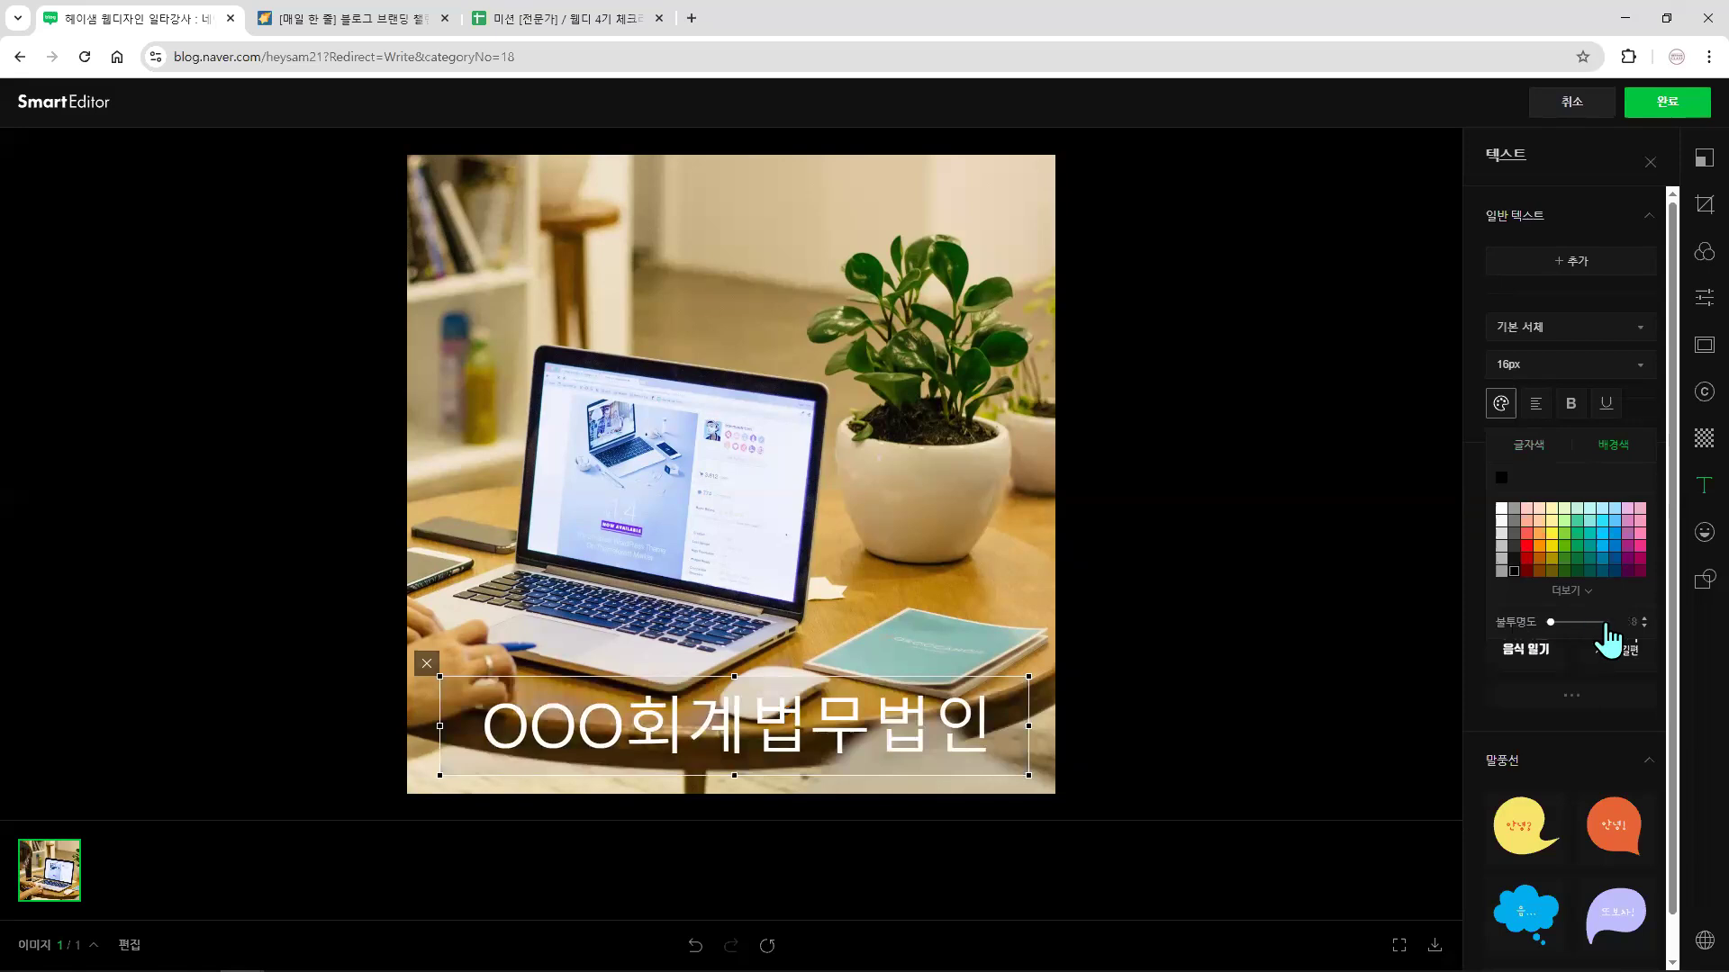
pyautogui.click(1543, 623)
pyautogui.moveTo(1568, 623); pyautogui.dragTo(1554, 623)
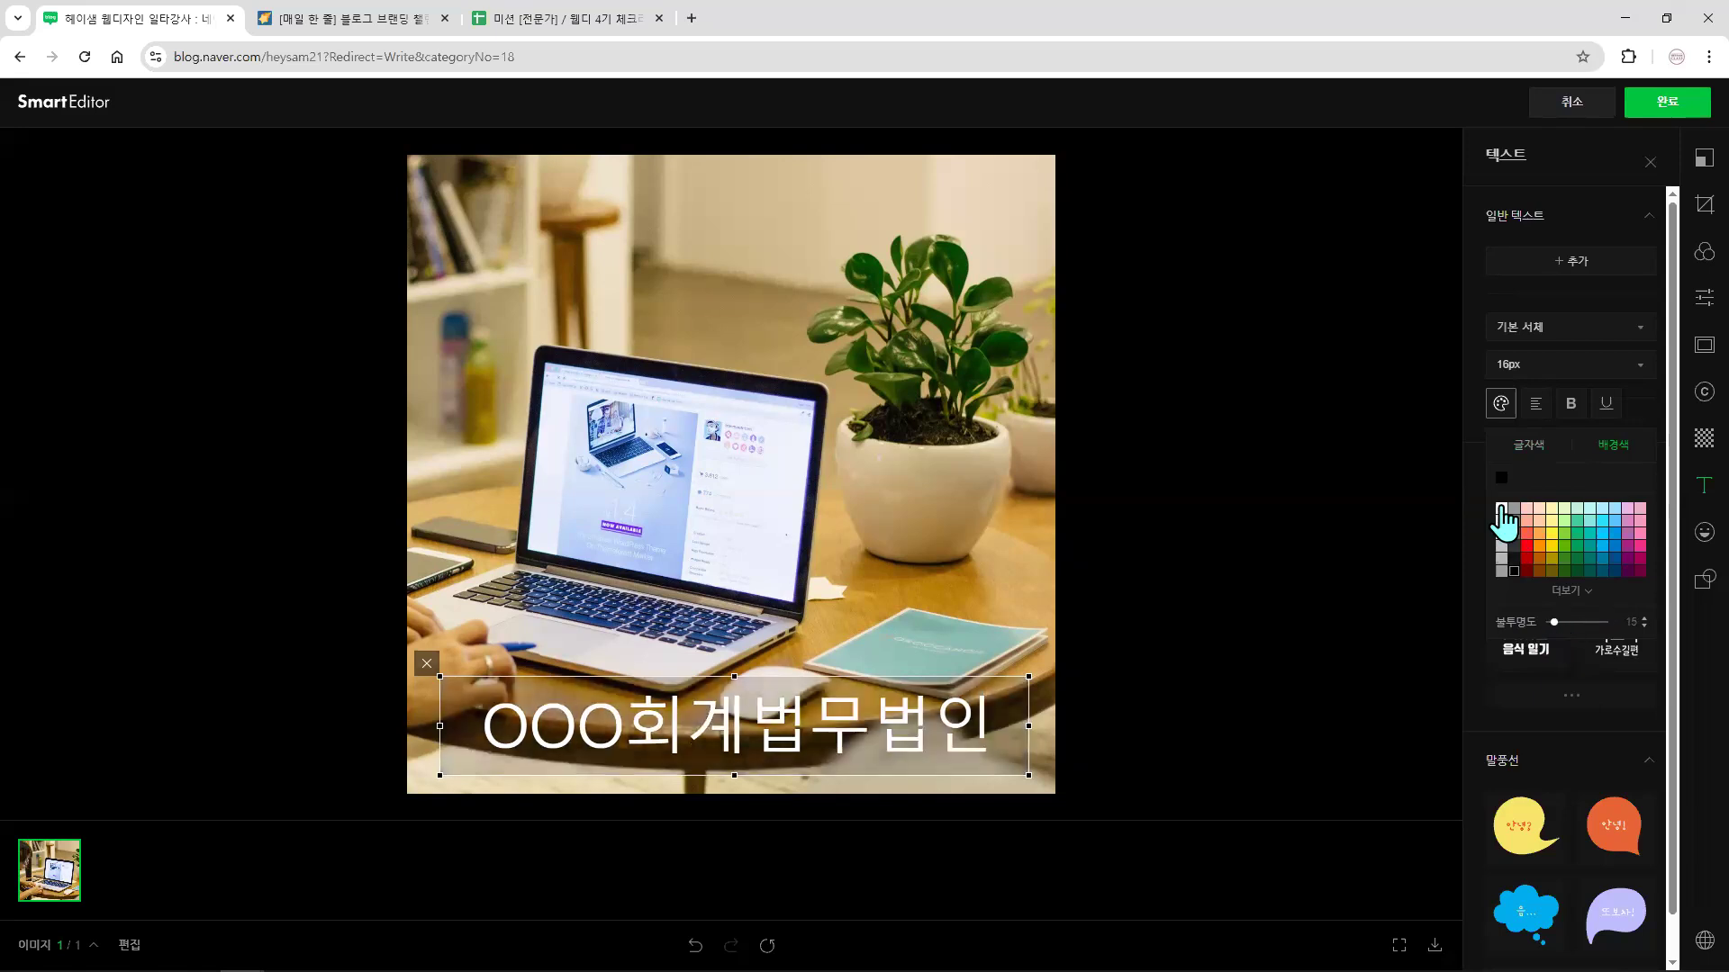
pyautogui.click(1501, 508)
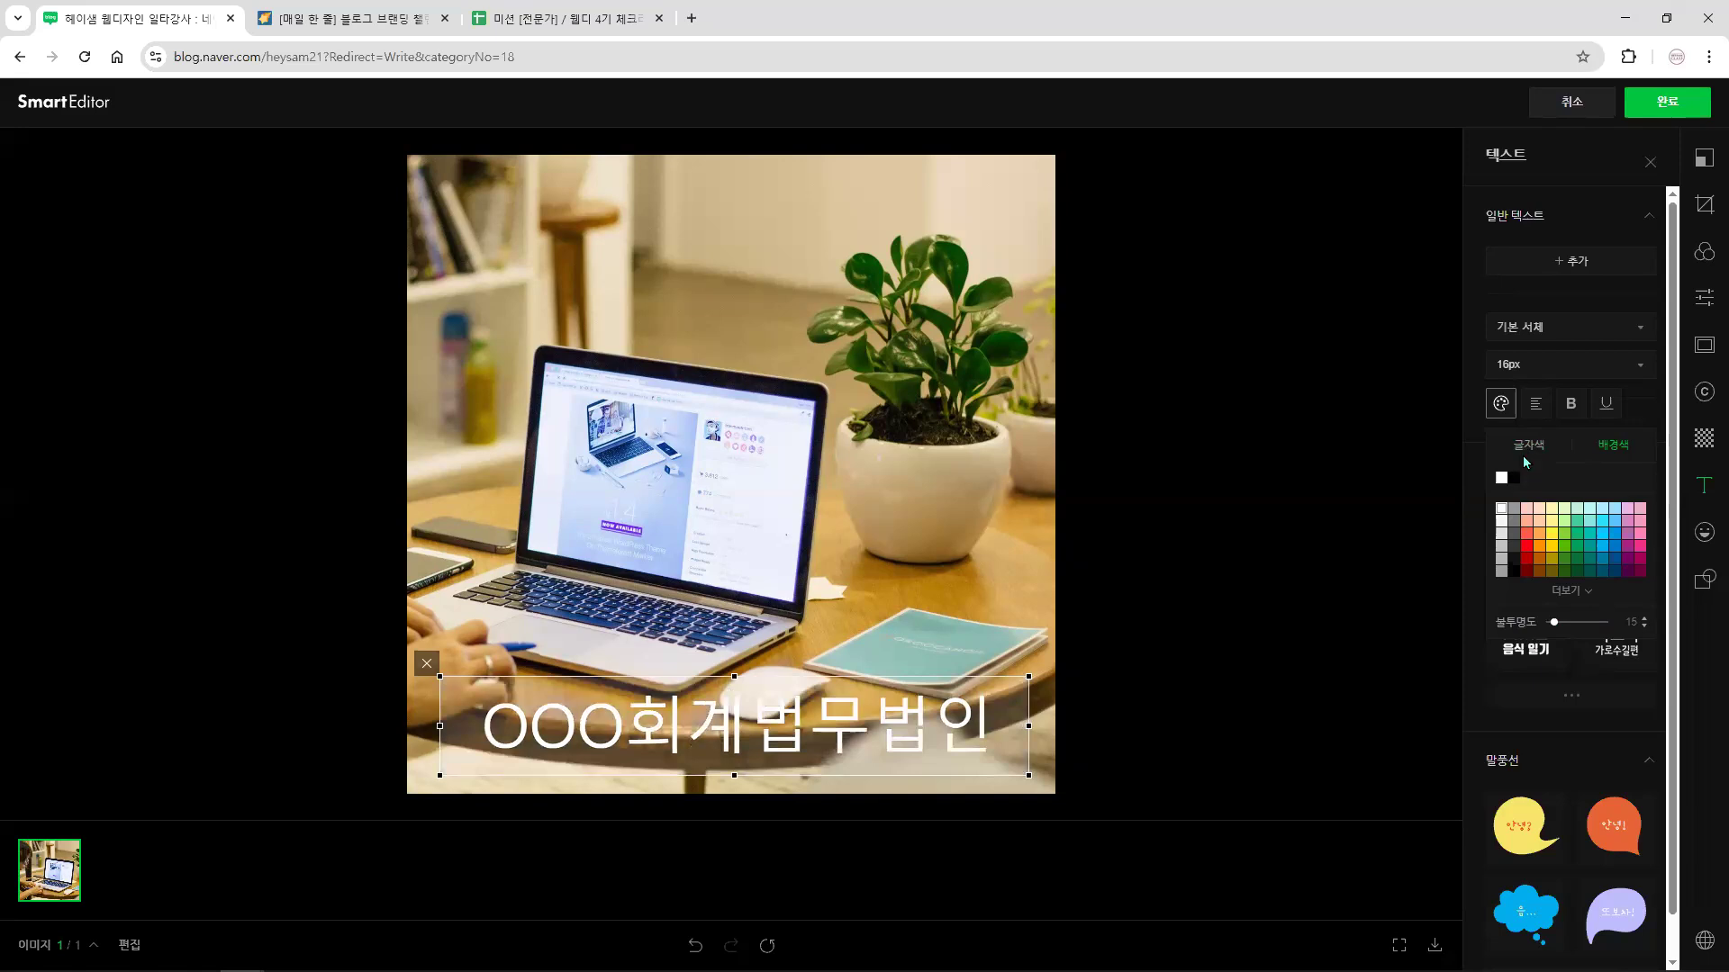
pyautogui.click(1514, 571)
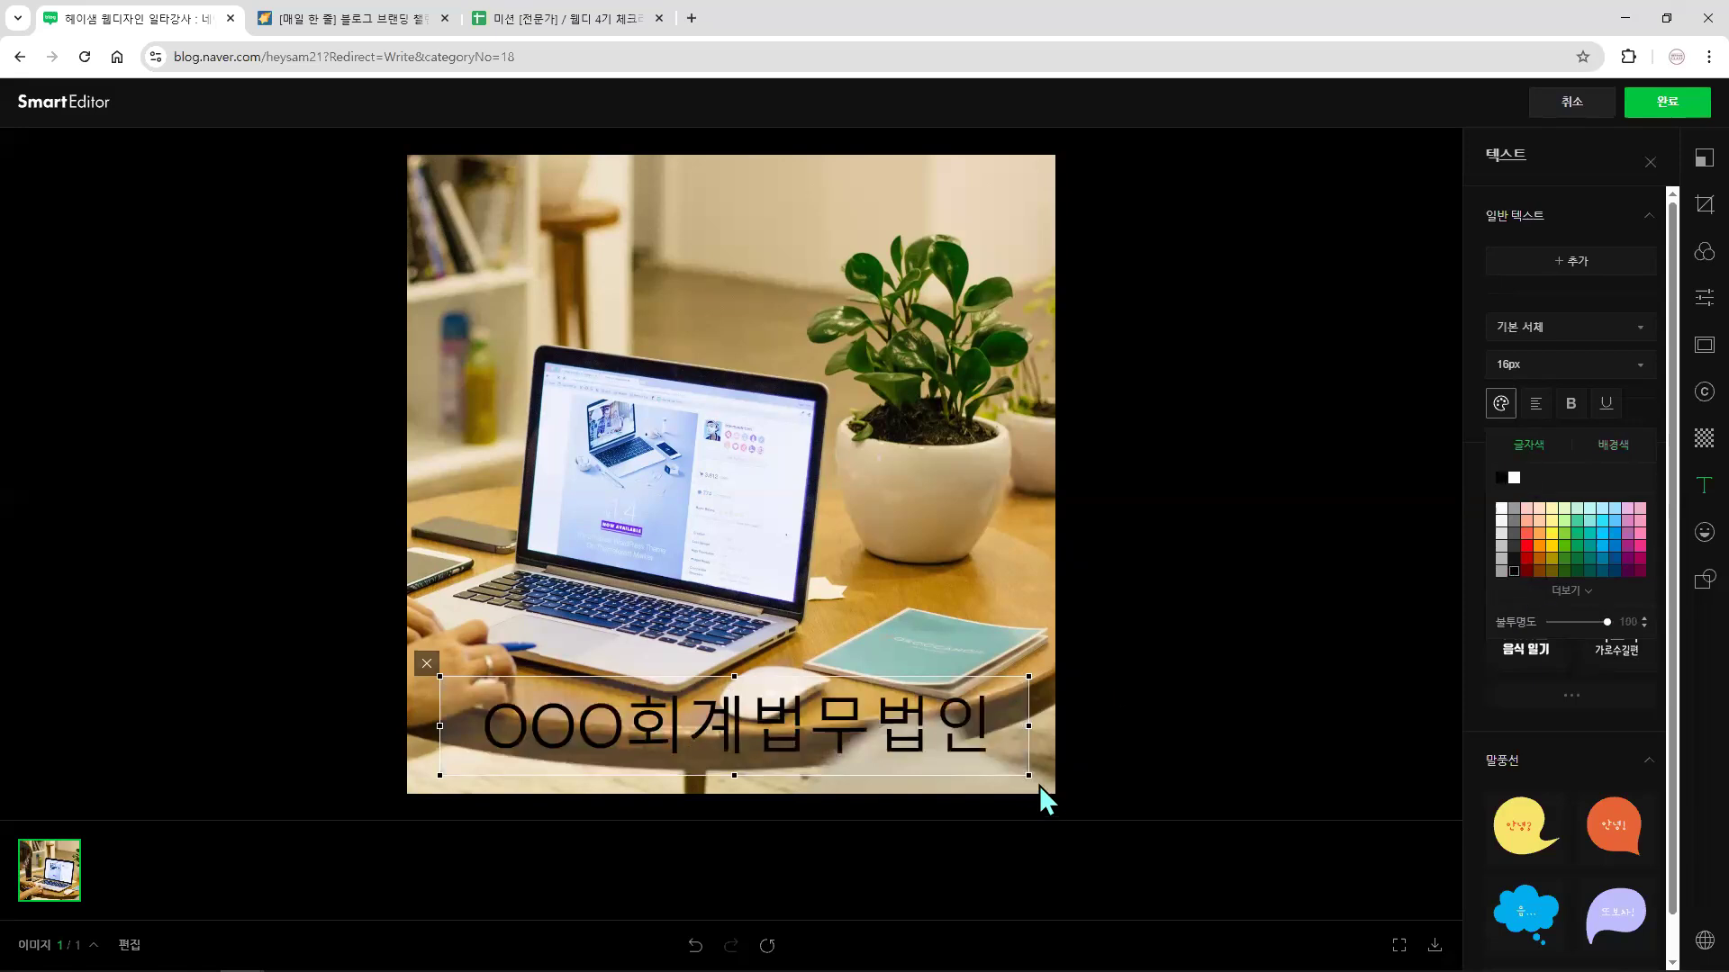
pyautogui.click(1095, 441)
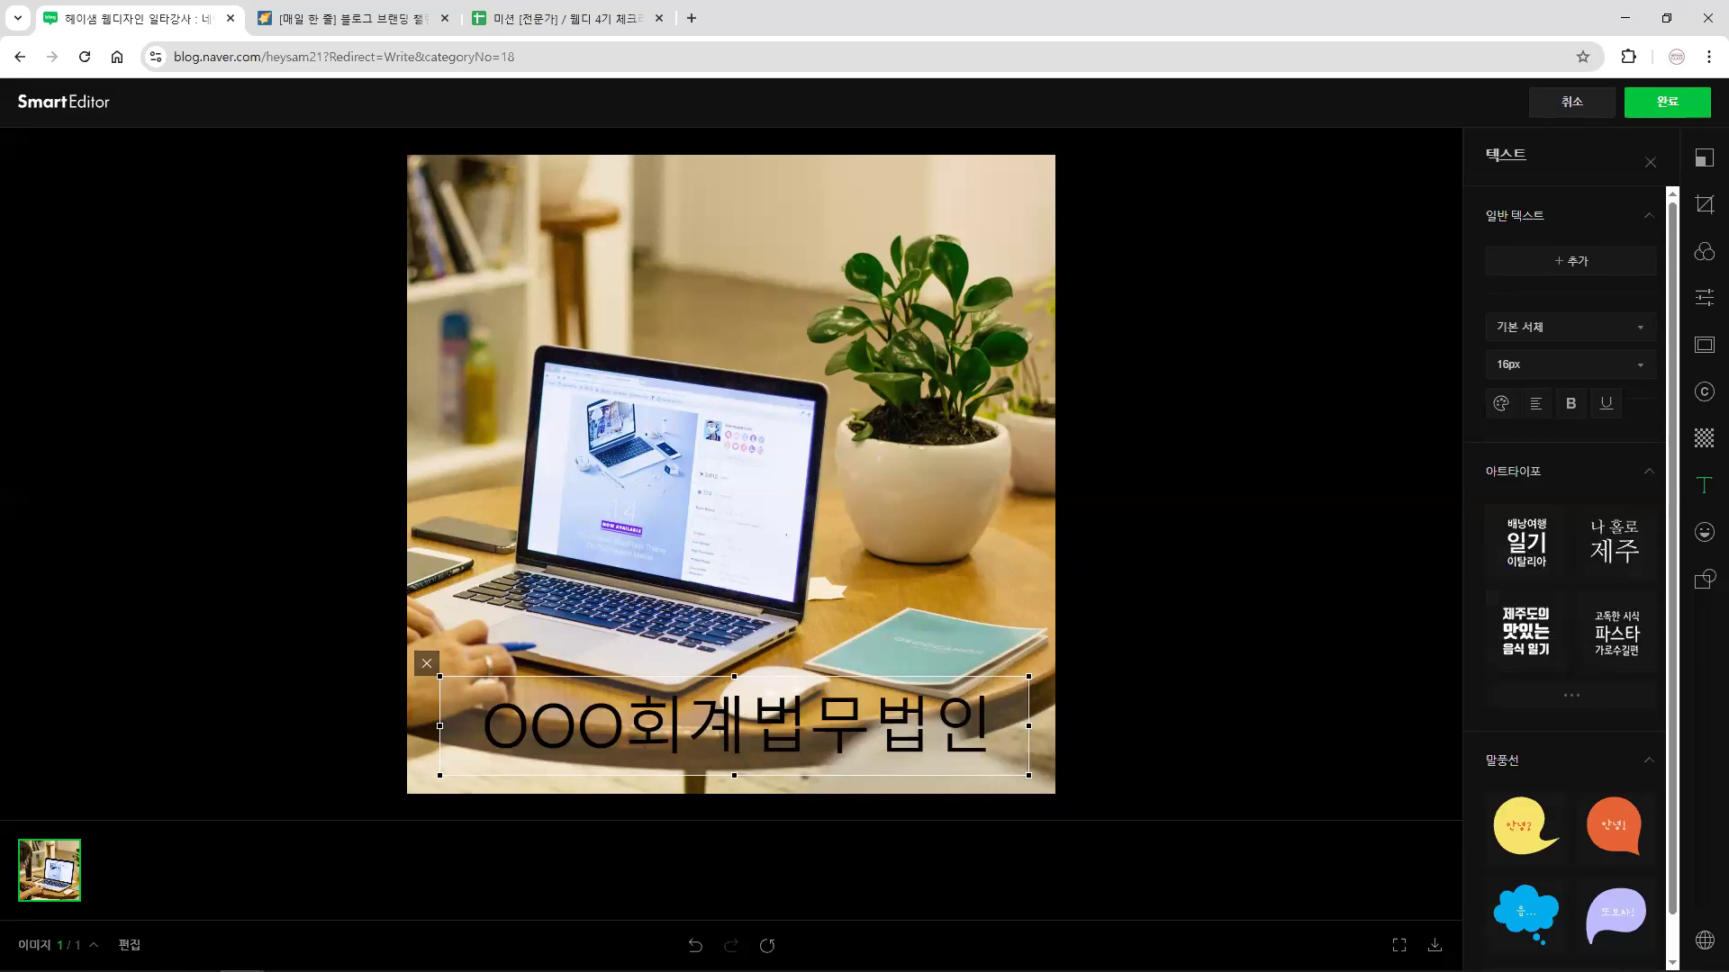
# - Shrink the "OOO회계법무법인" text to about a third of the photo's width and move it into the photo's lower-right corner
pyautogui.moveTo(1029, 675); pyautogui.dragTo(659, 739)
pyautogui.moveTo(590, 765); pyautogui.dragTo(959, 760)
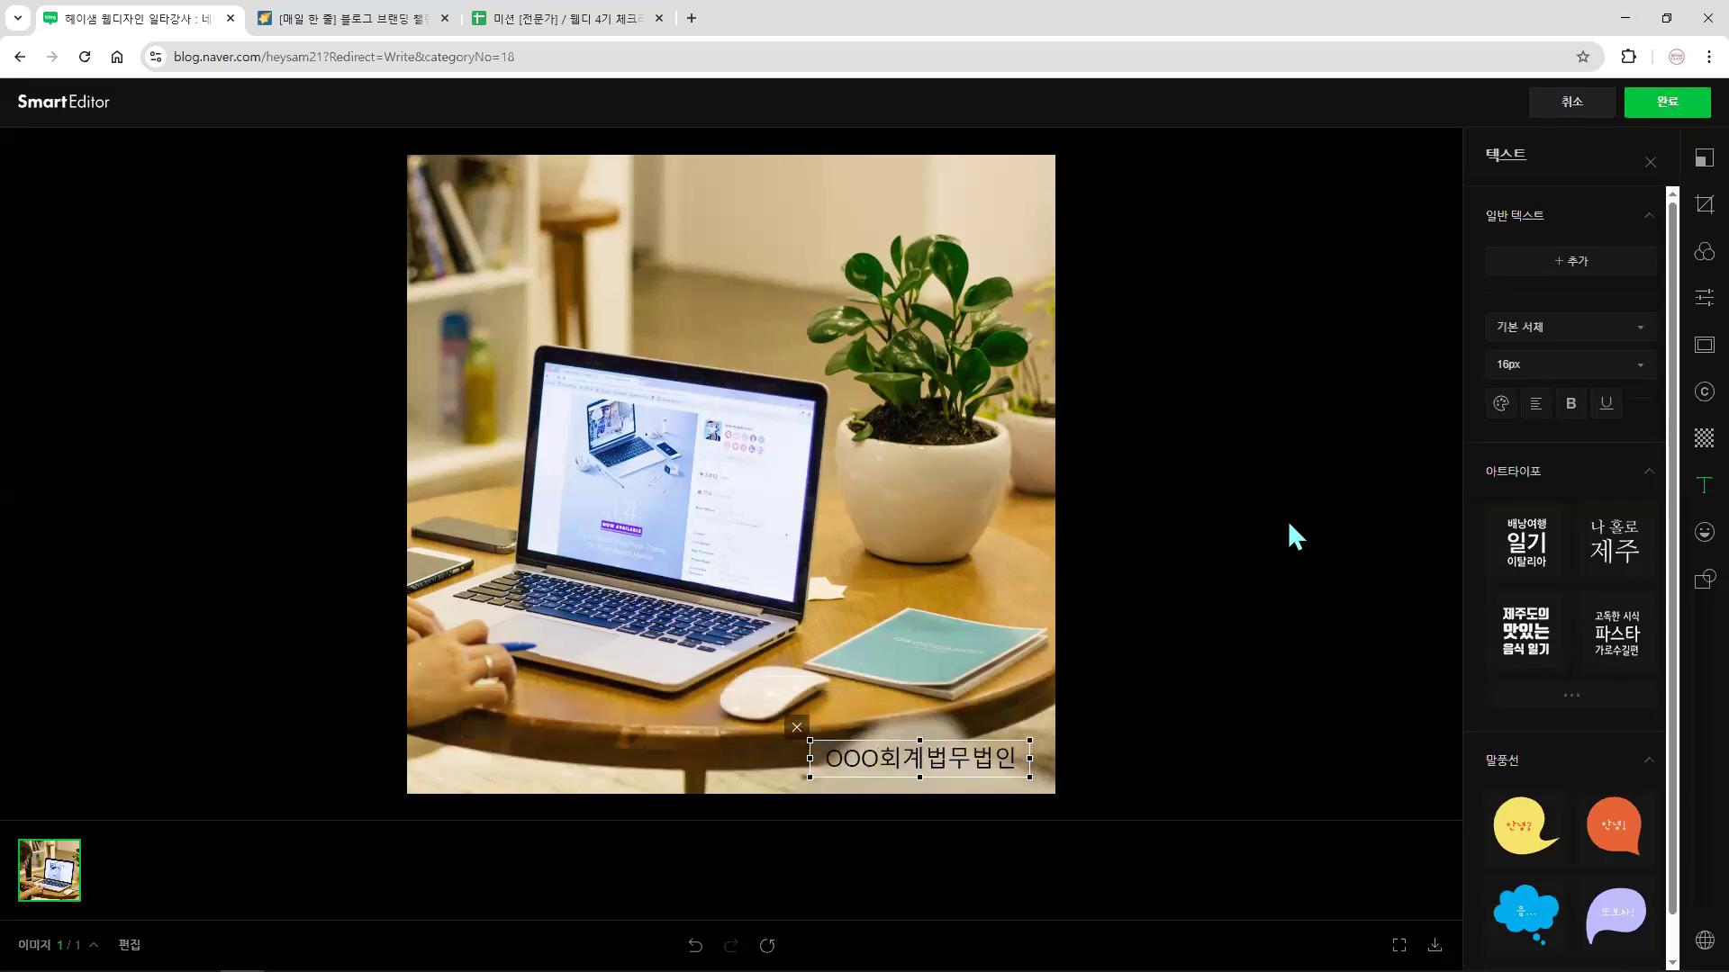
# - Add a text signature with the blog address to the photo and move it into the photo's lower-left corner
pyautogui.click(1701, 394)
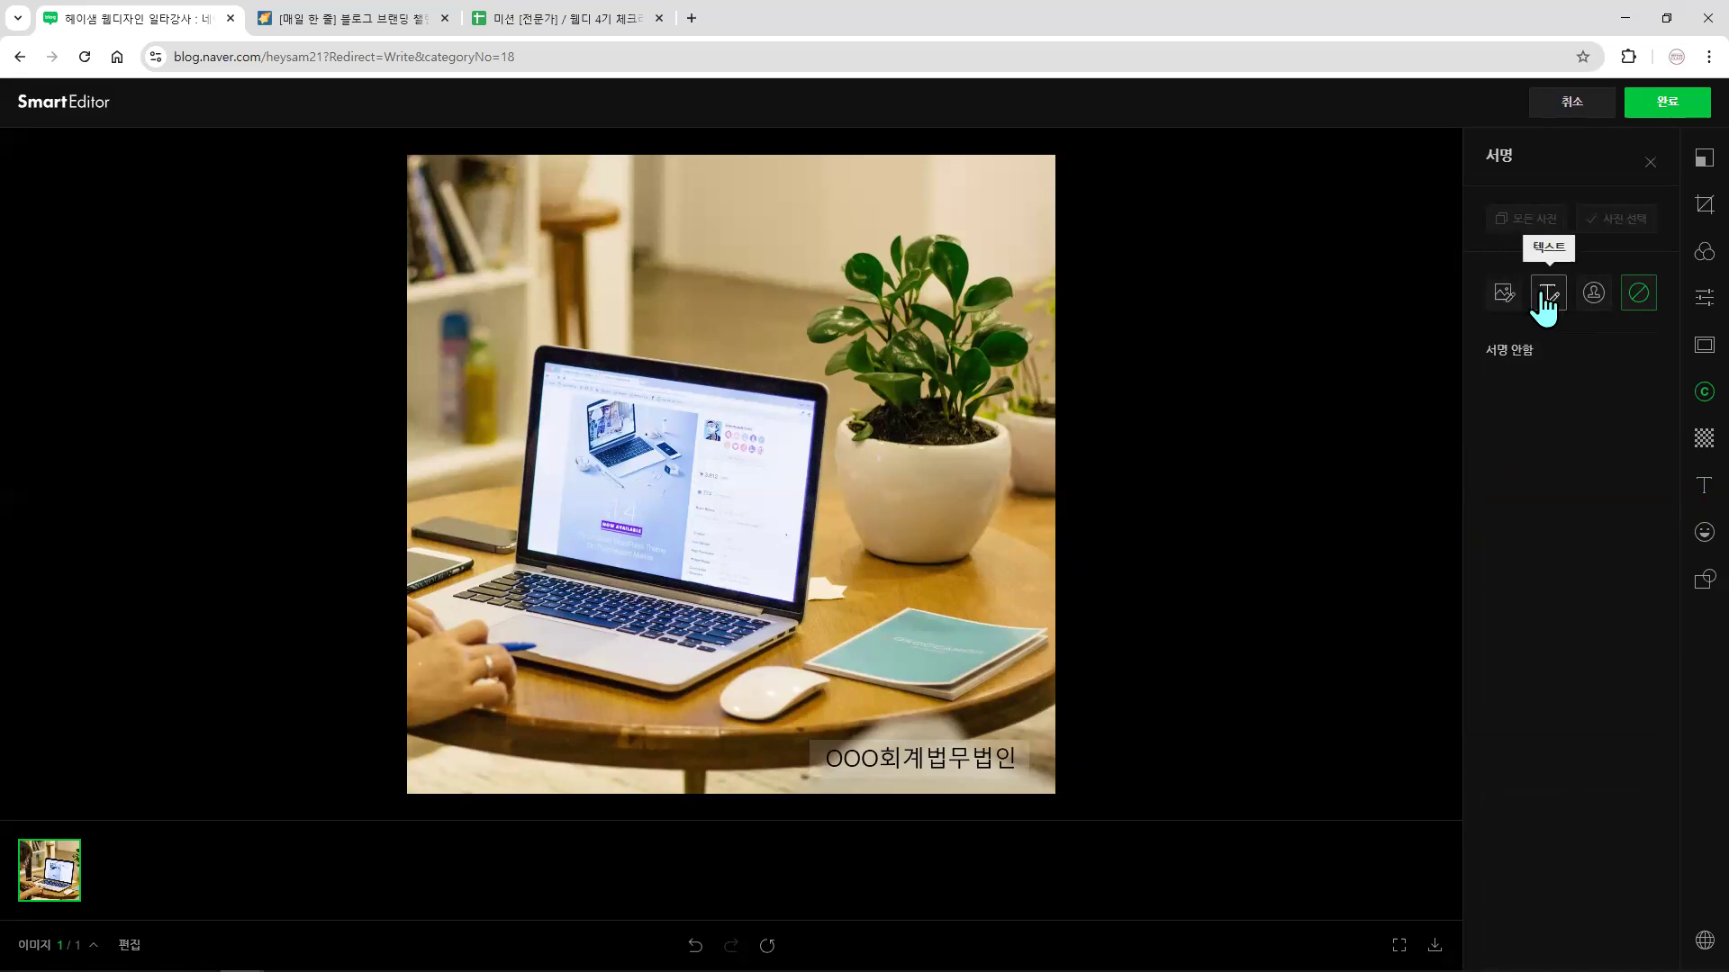
pyautogui.click(1543, 299)
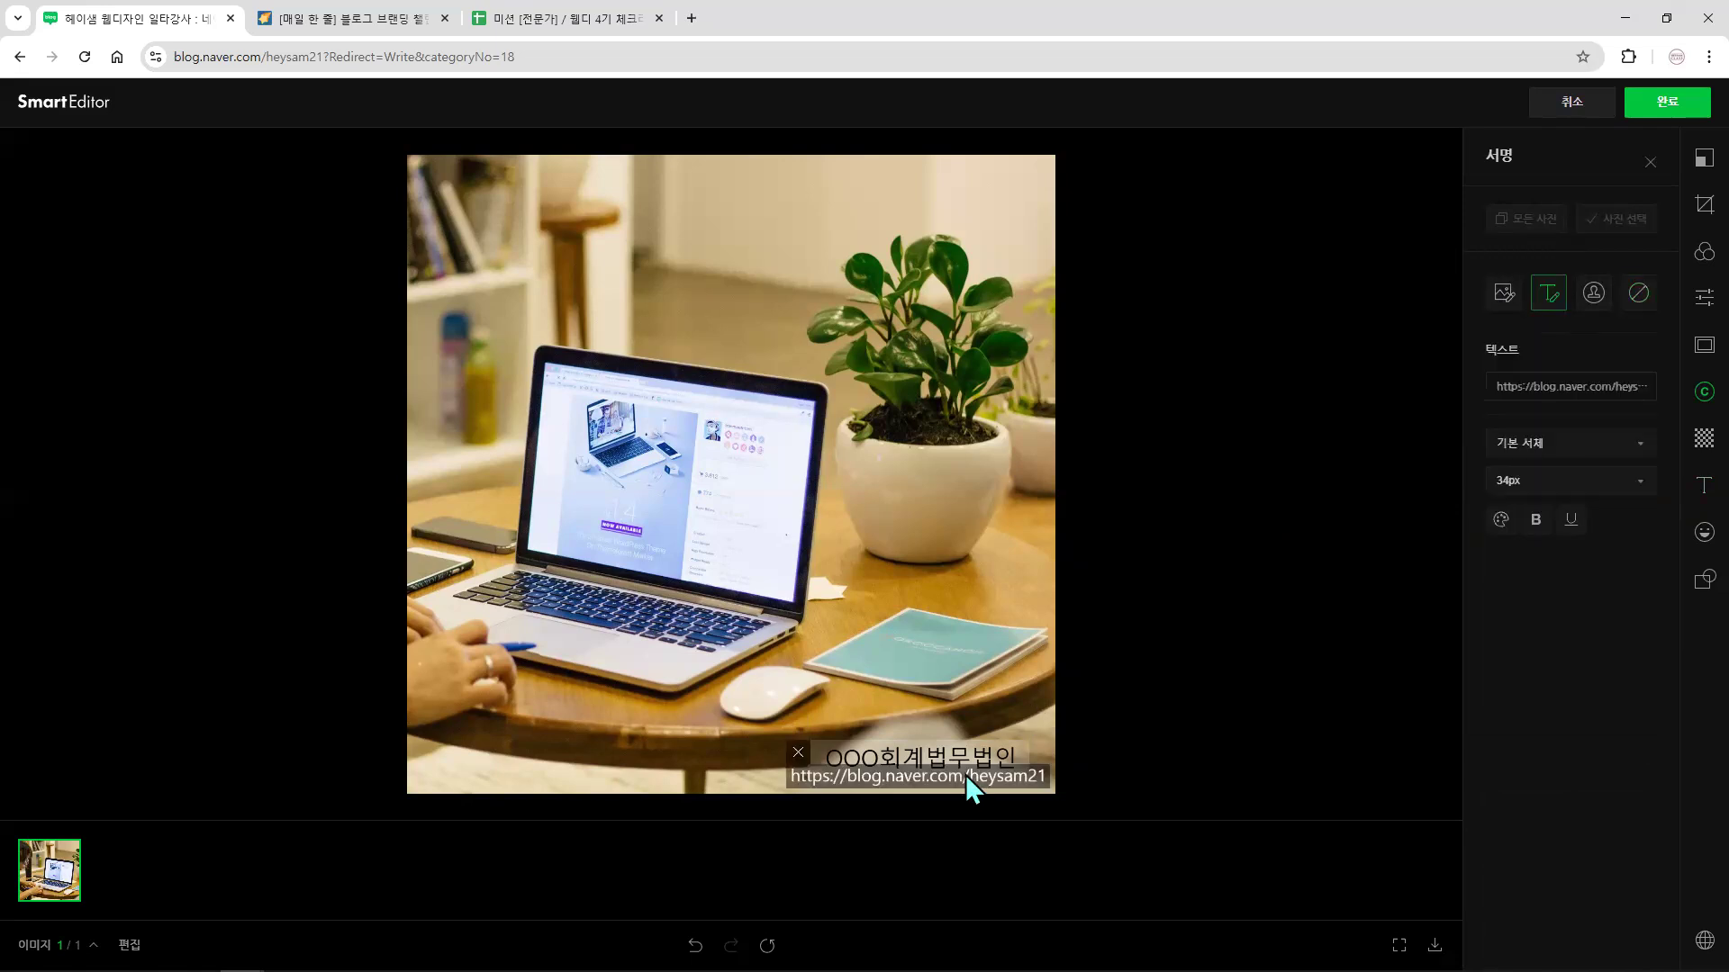
pyautogui.moveTo(897, 634); pyautogui.dragTo(853, 638)
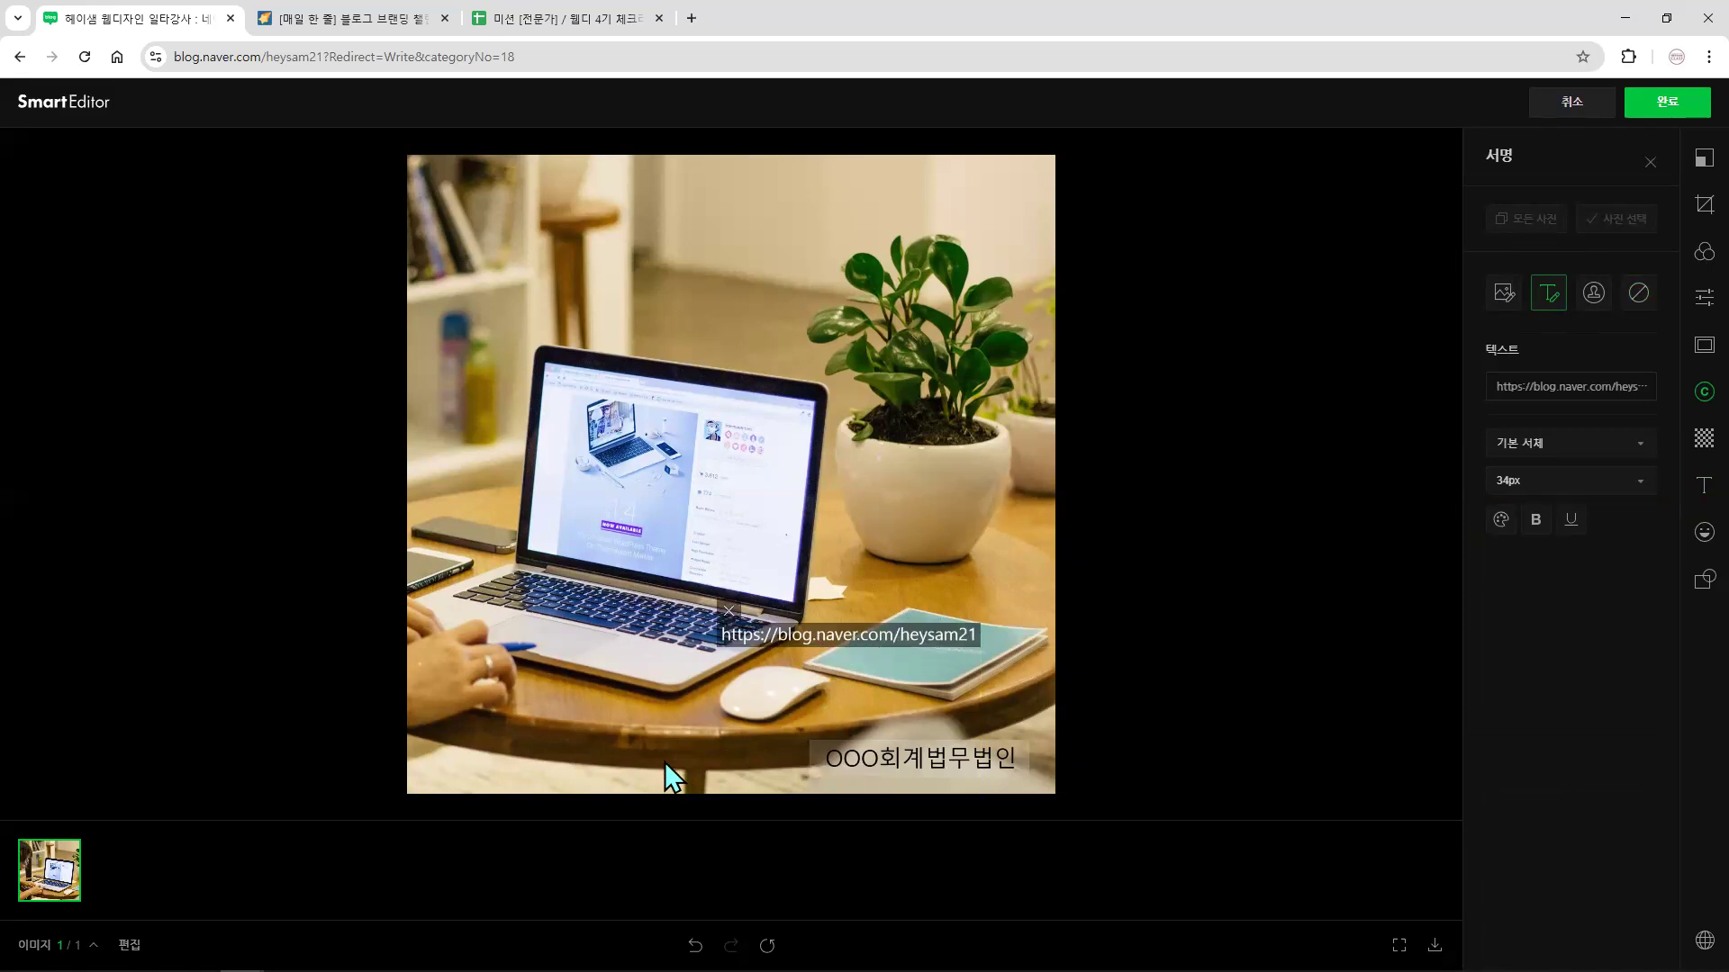
pyautogui.moveTo(664, 762); pyautogui.dragTo(627, 765)
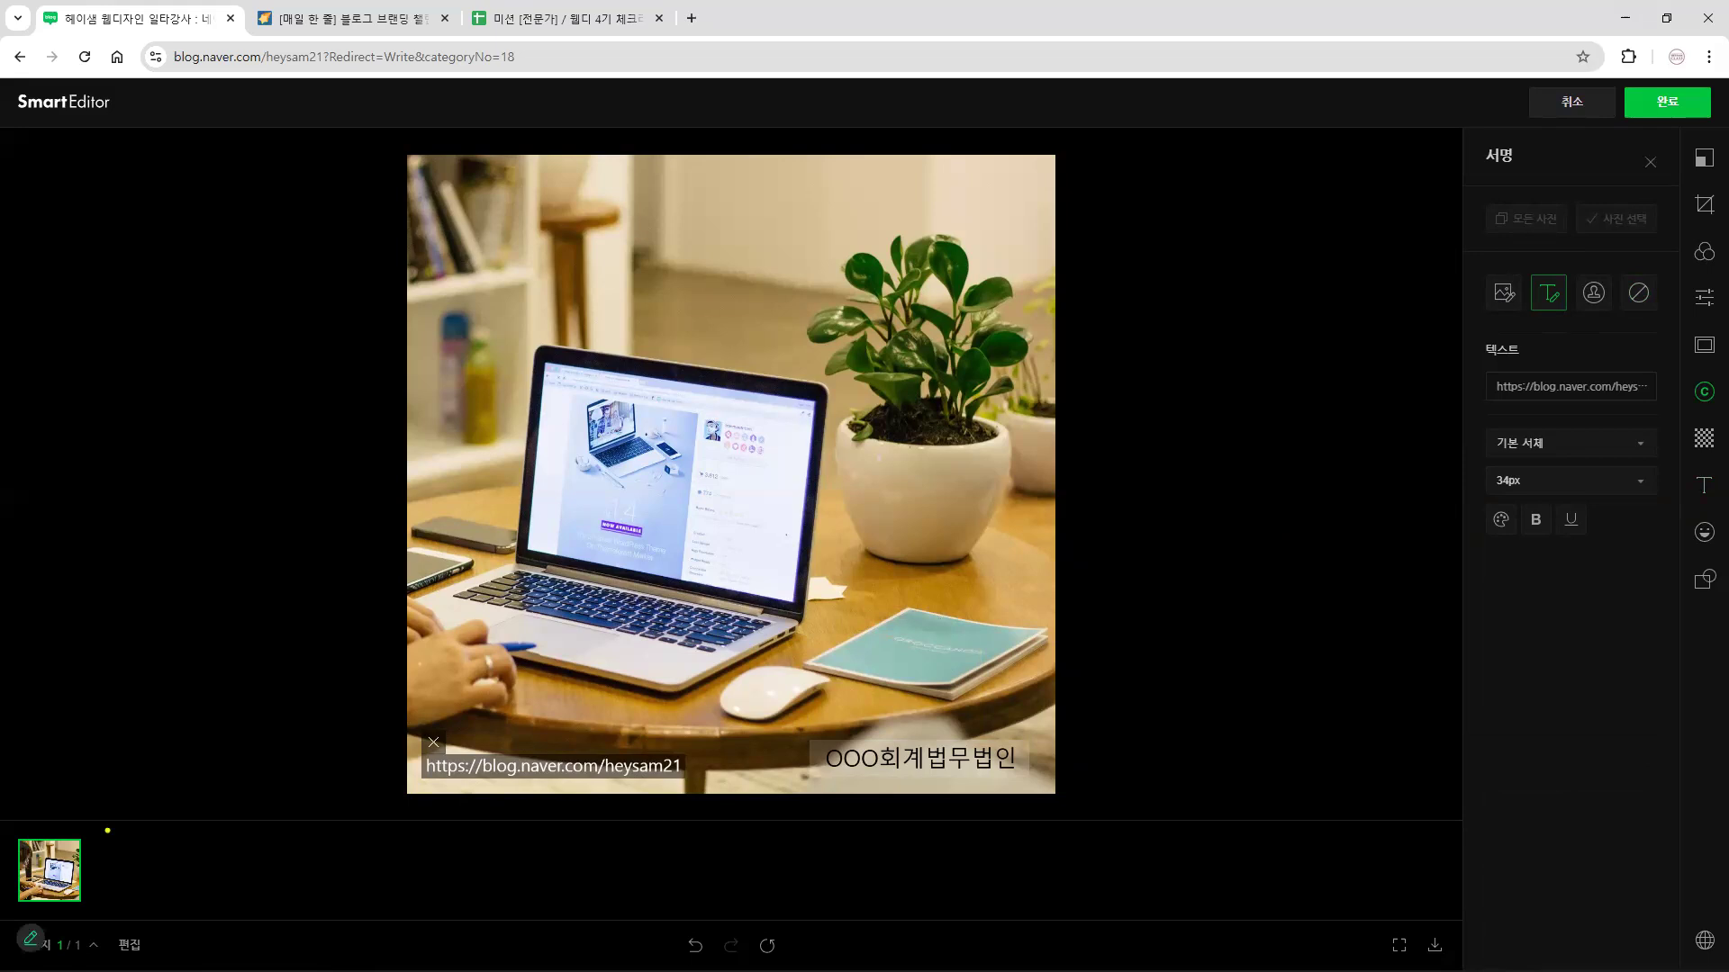
pyautogui.moveTo(105, 829); pyautogui.dragTo(187, 890)
pyautogui.moveTo(225, 835); pyautogui.dragTo(304, 887)
pyautogui.moveTo(332, 846); pyautogui.dragTo(378, 882)
pyautogui.moveTo(410, 843); pyautogui.dragTo(531, 903)
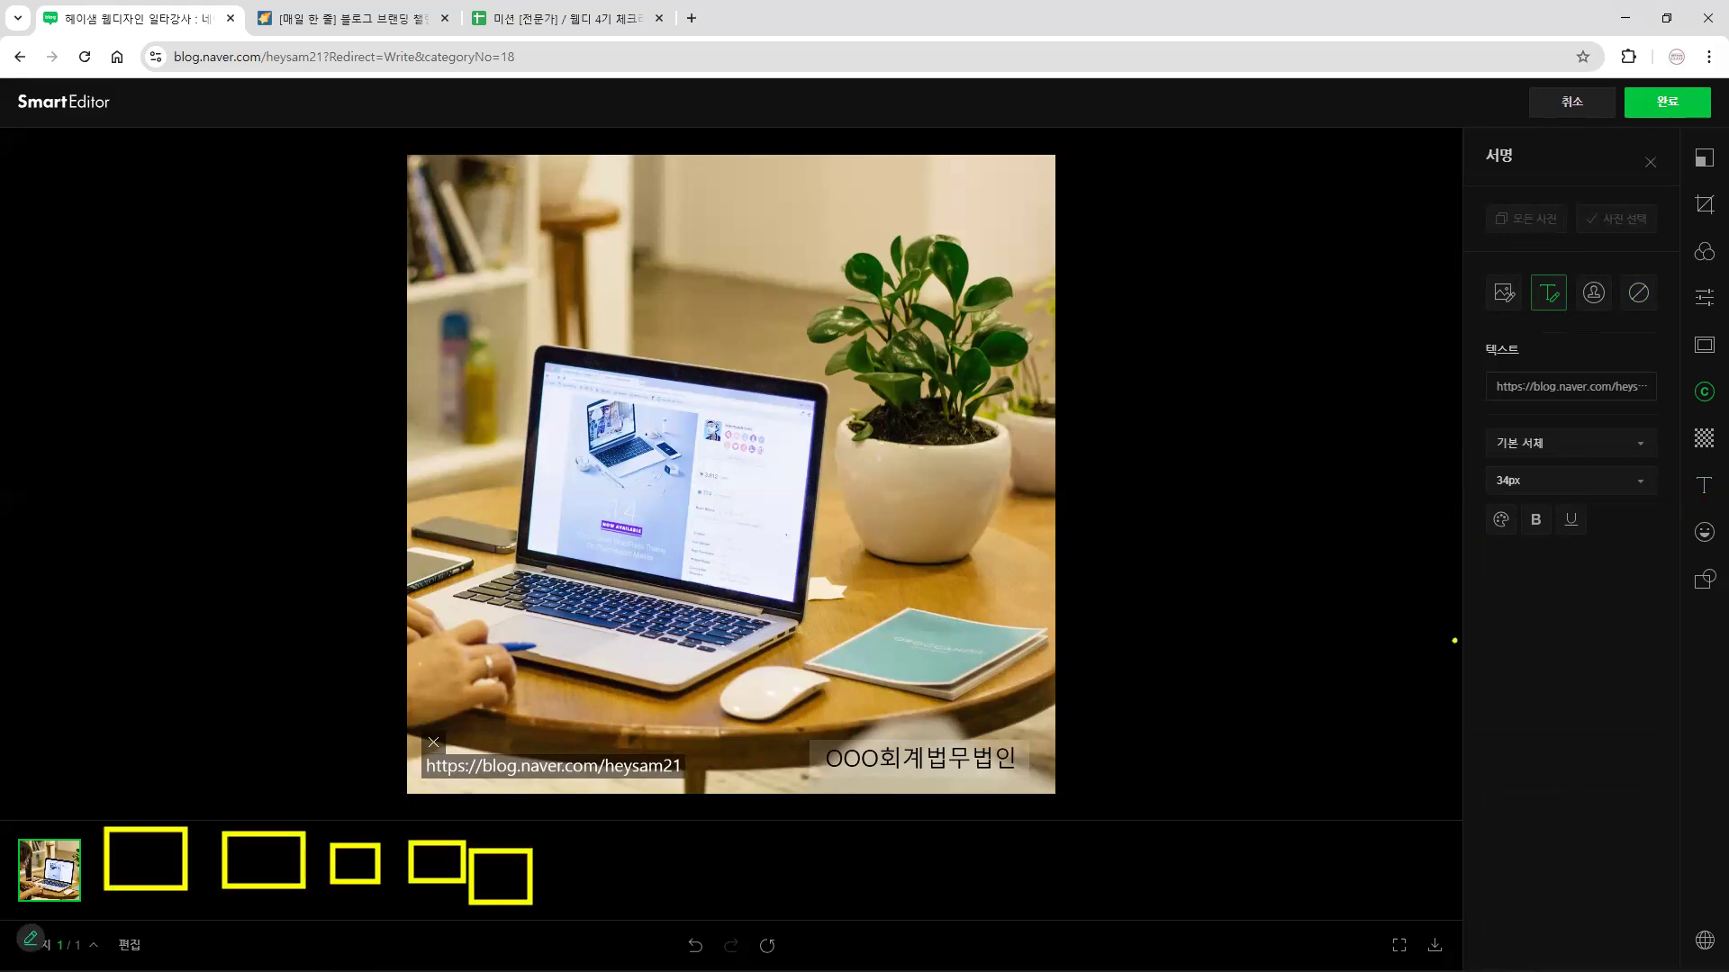
pyautogui.moveTo(1454, 641); pyautogui.dragTo(1553, 630)
pyautogui.moveTo(117, 883); pyautogui.dragTo(520, 877)
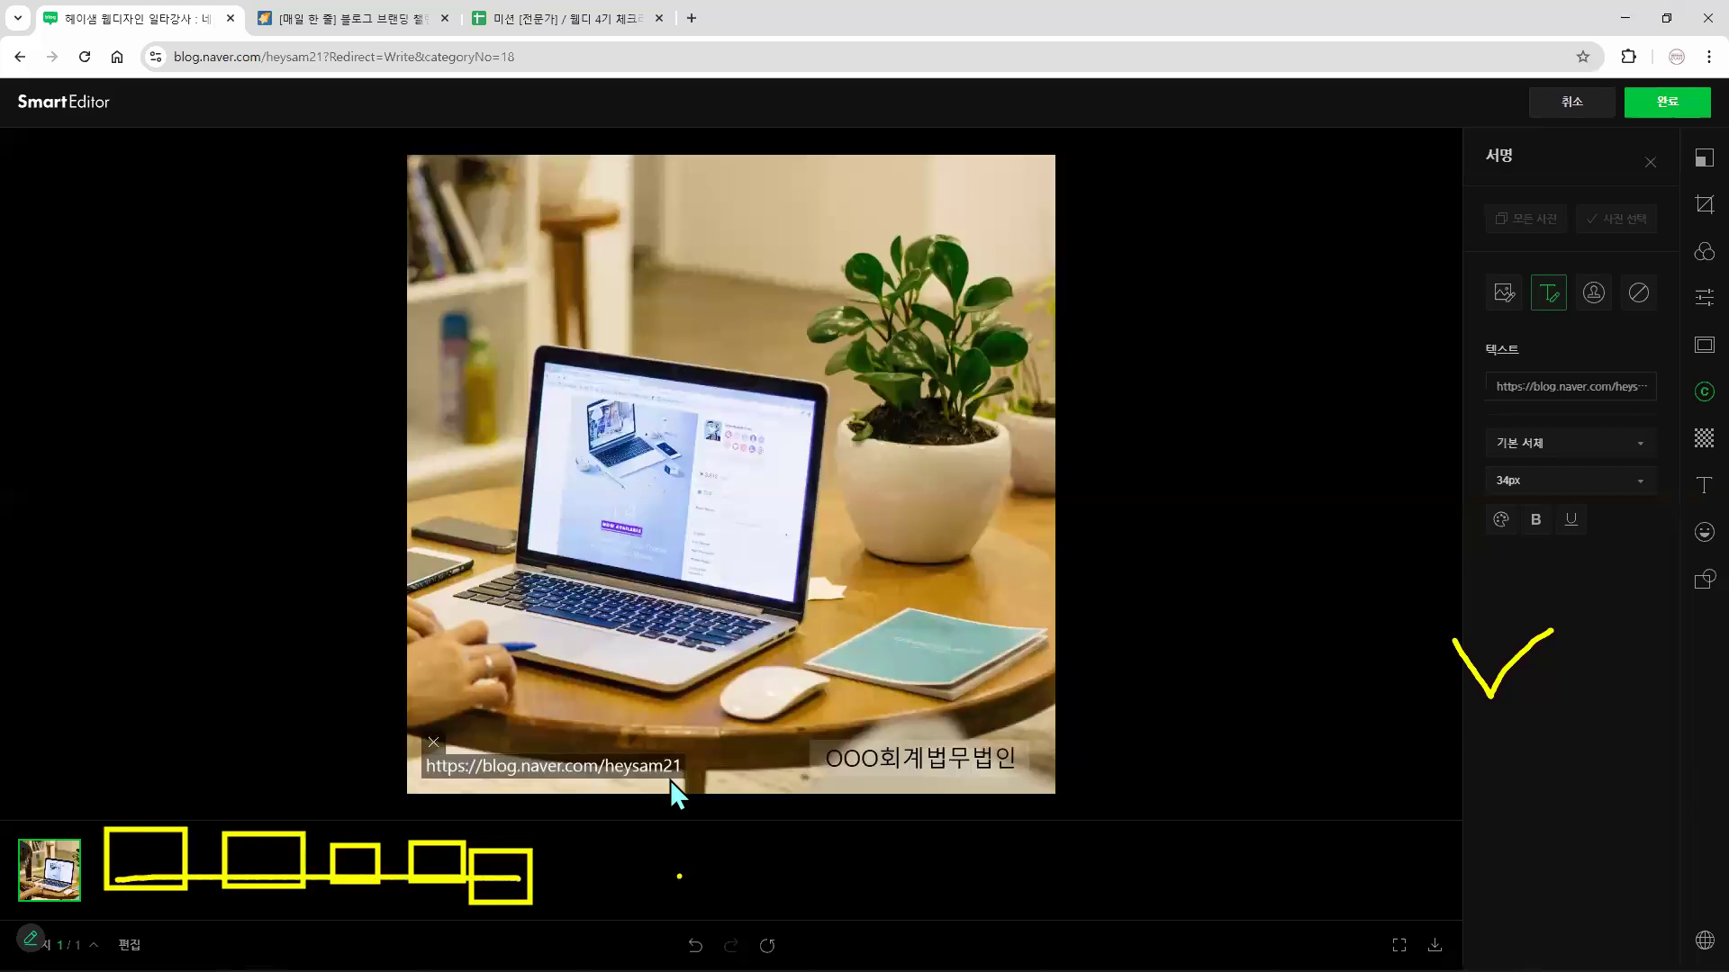
pyautogui.press('Escape')
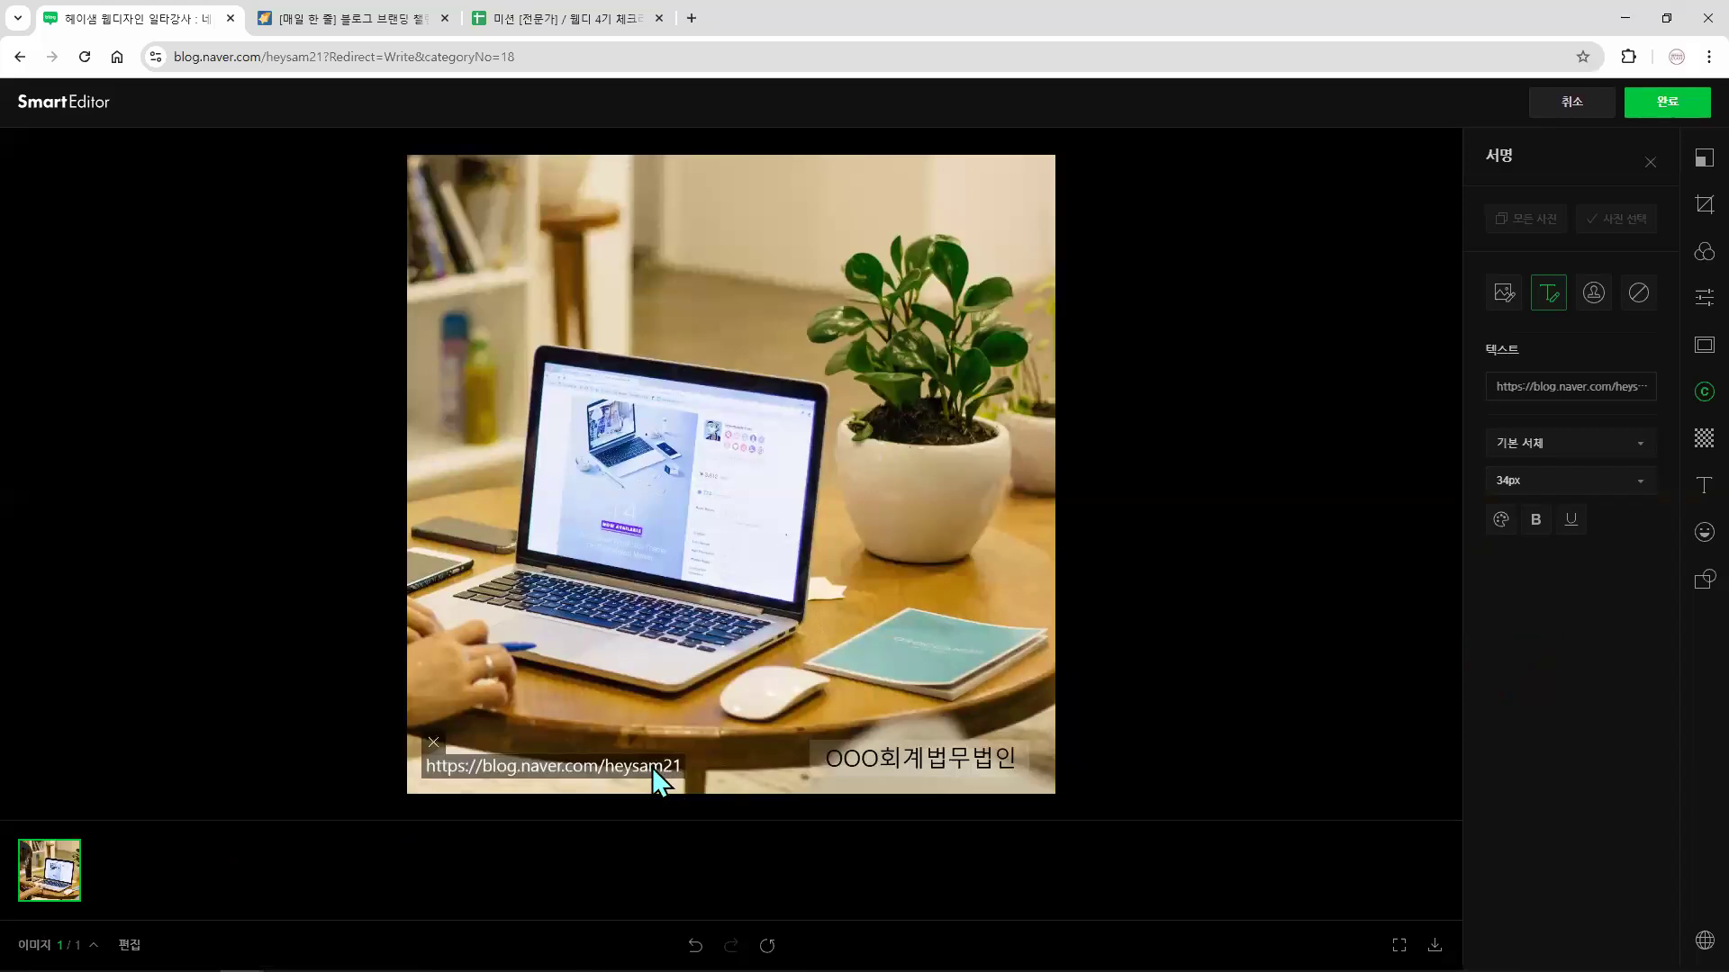
# - Replace the signature text in the photo's lower-left corner with "OOO디자인 스튜디오" and apply the photo edits to the post
pyautogui.doubleClick(650, 772)
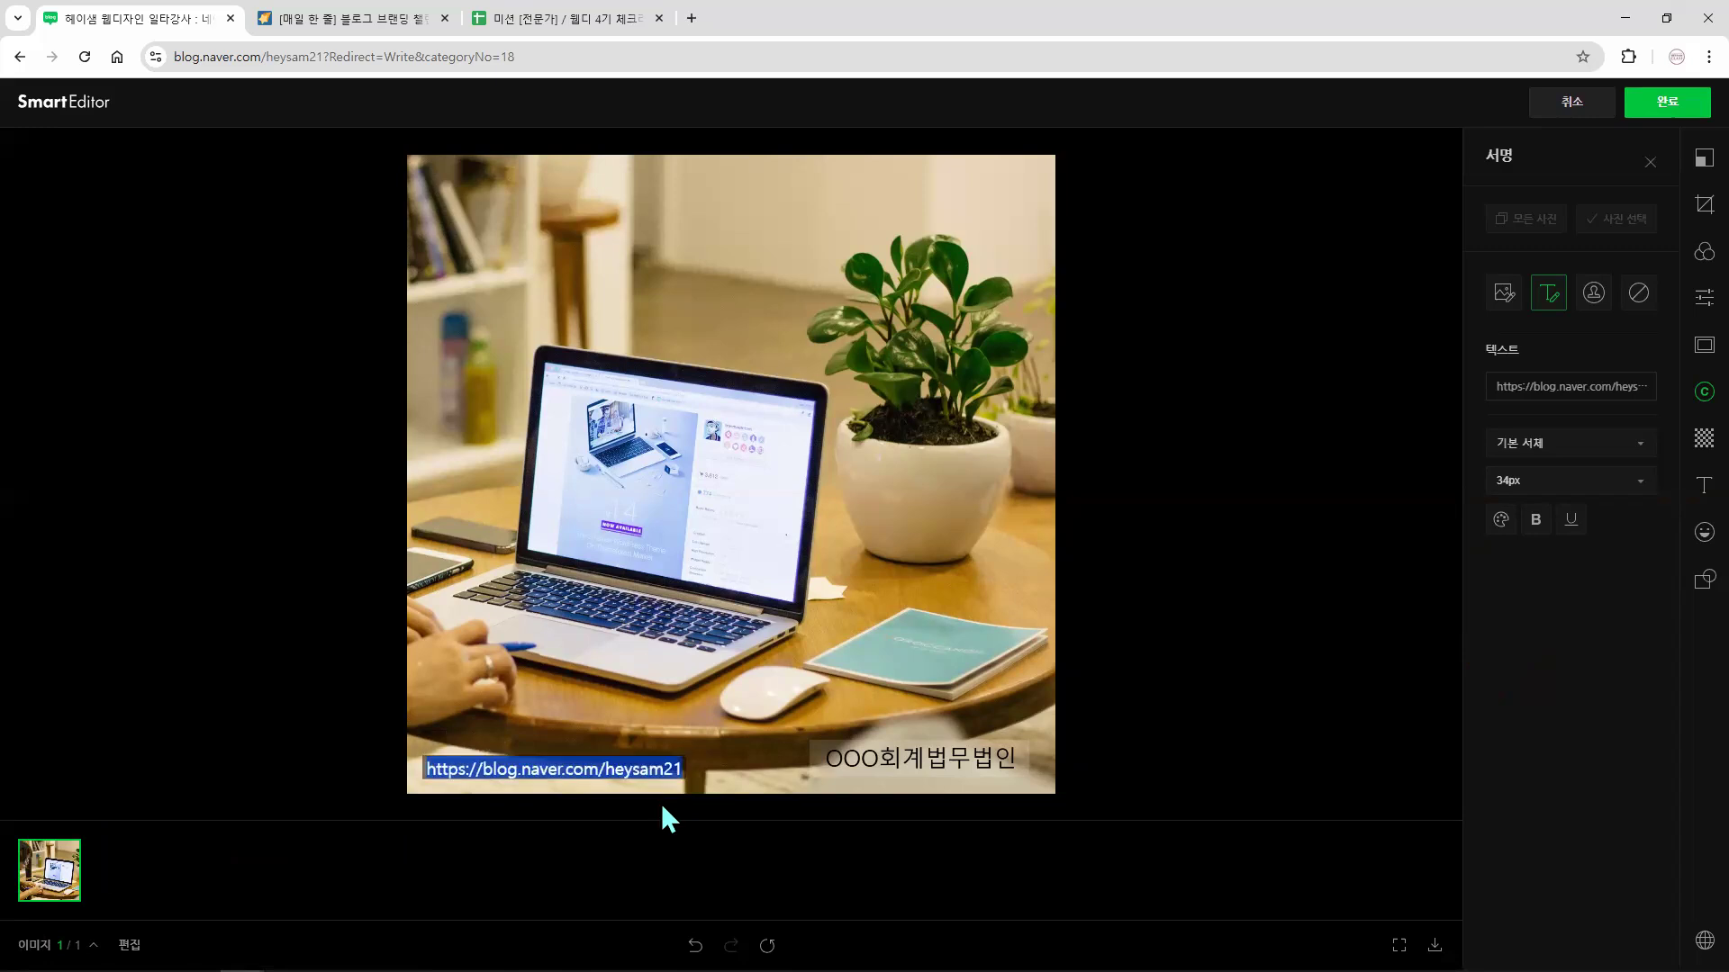
pyautogui.write('OOOㅎ')
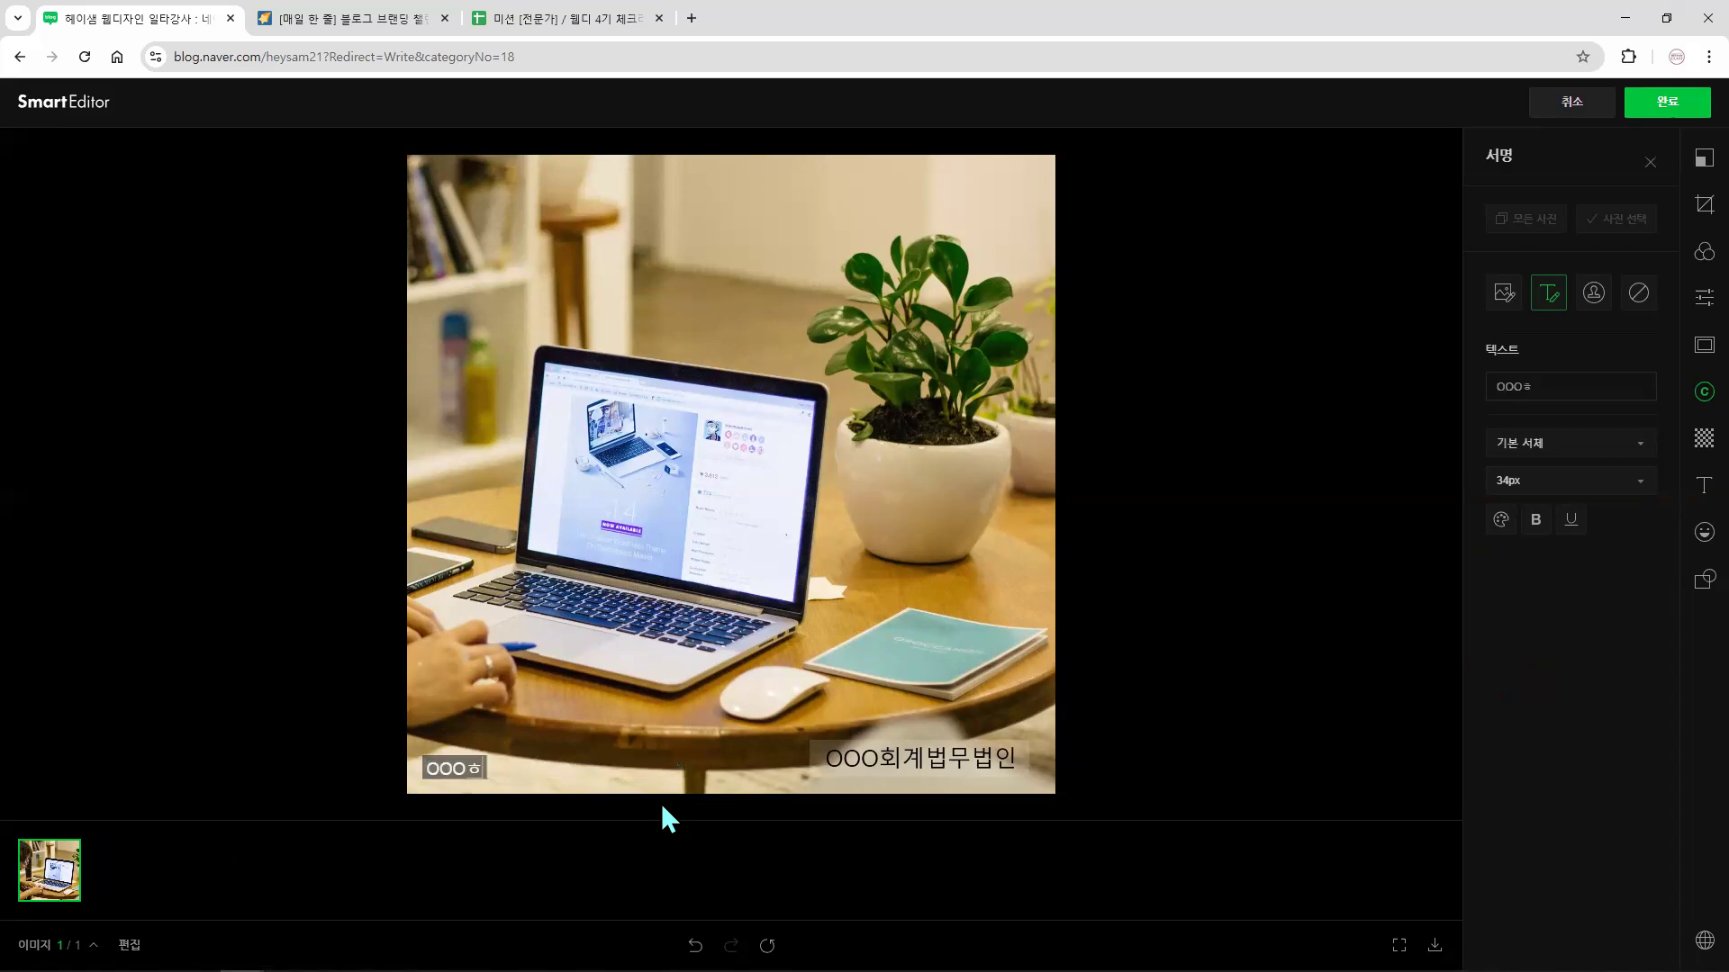
pyautogui.press('BackSpace')
pyautogui.write('디자인 슬')
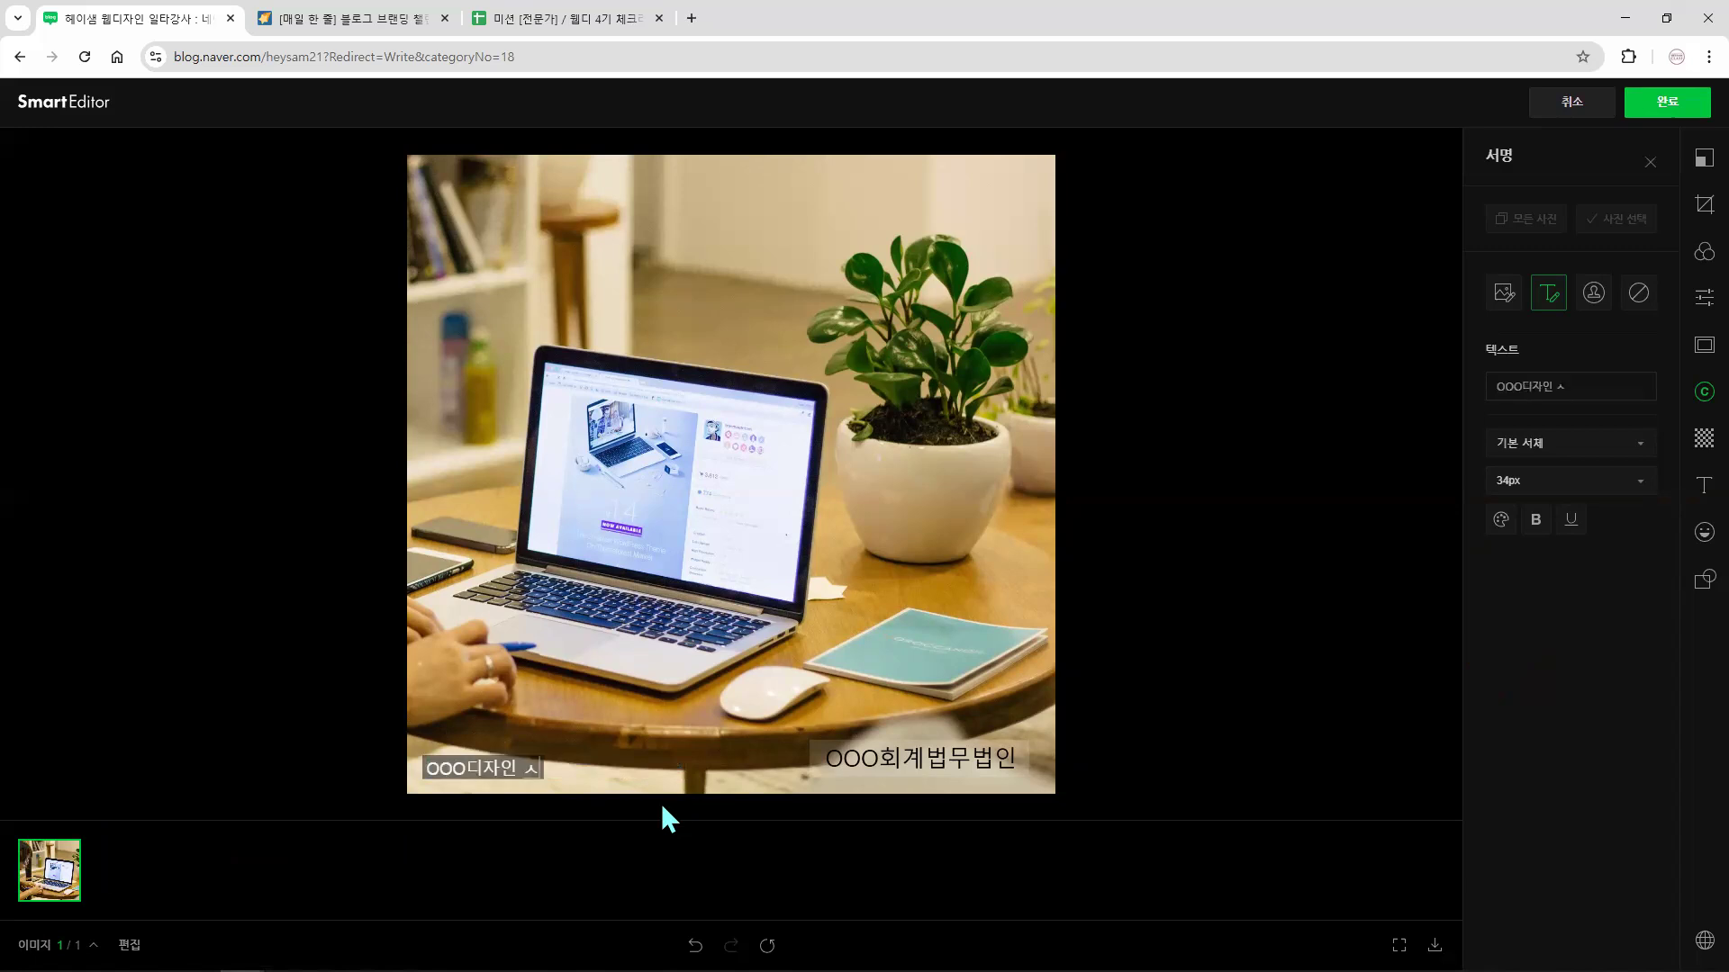
pyautogui.write('튜이도')
pyautogui.press('BackSpace')
pyautogui.press('BackSpace')
pyautogui.press('BackSpace')
pyautogui.write('디오')
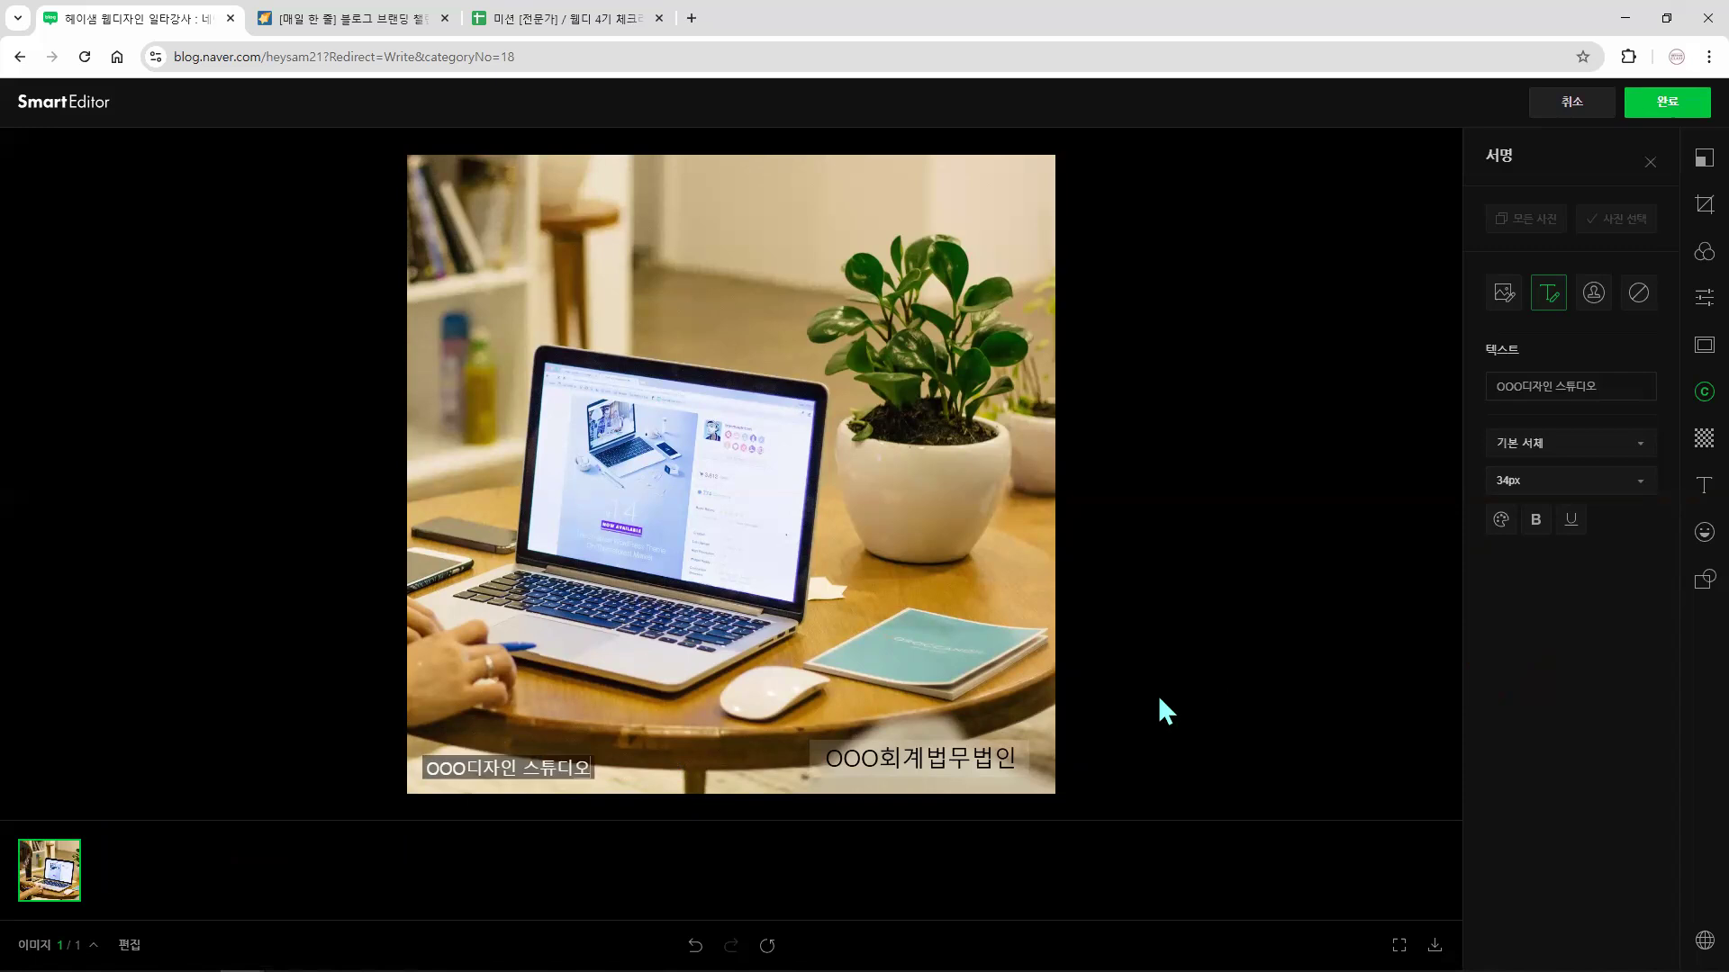
pyautogui.click(1648, 104)
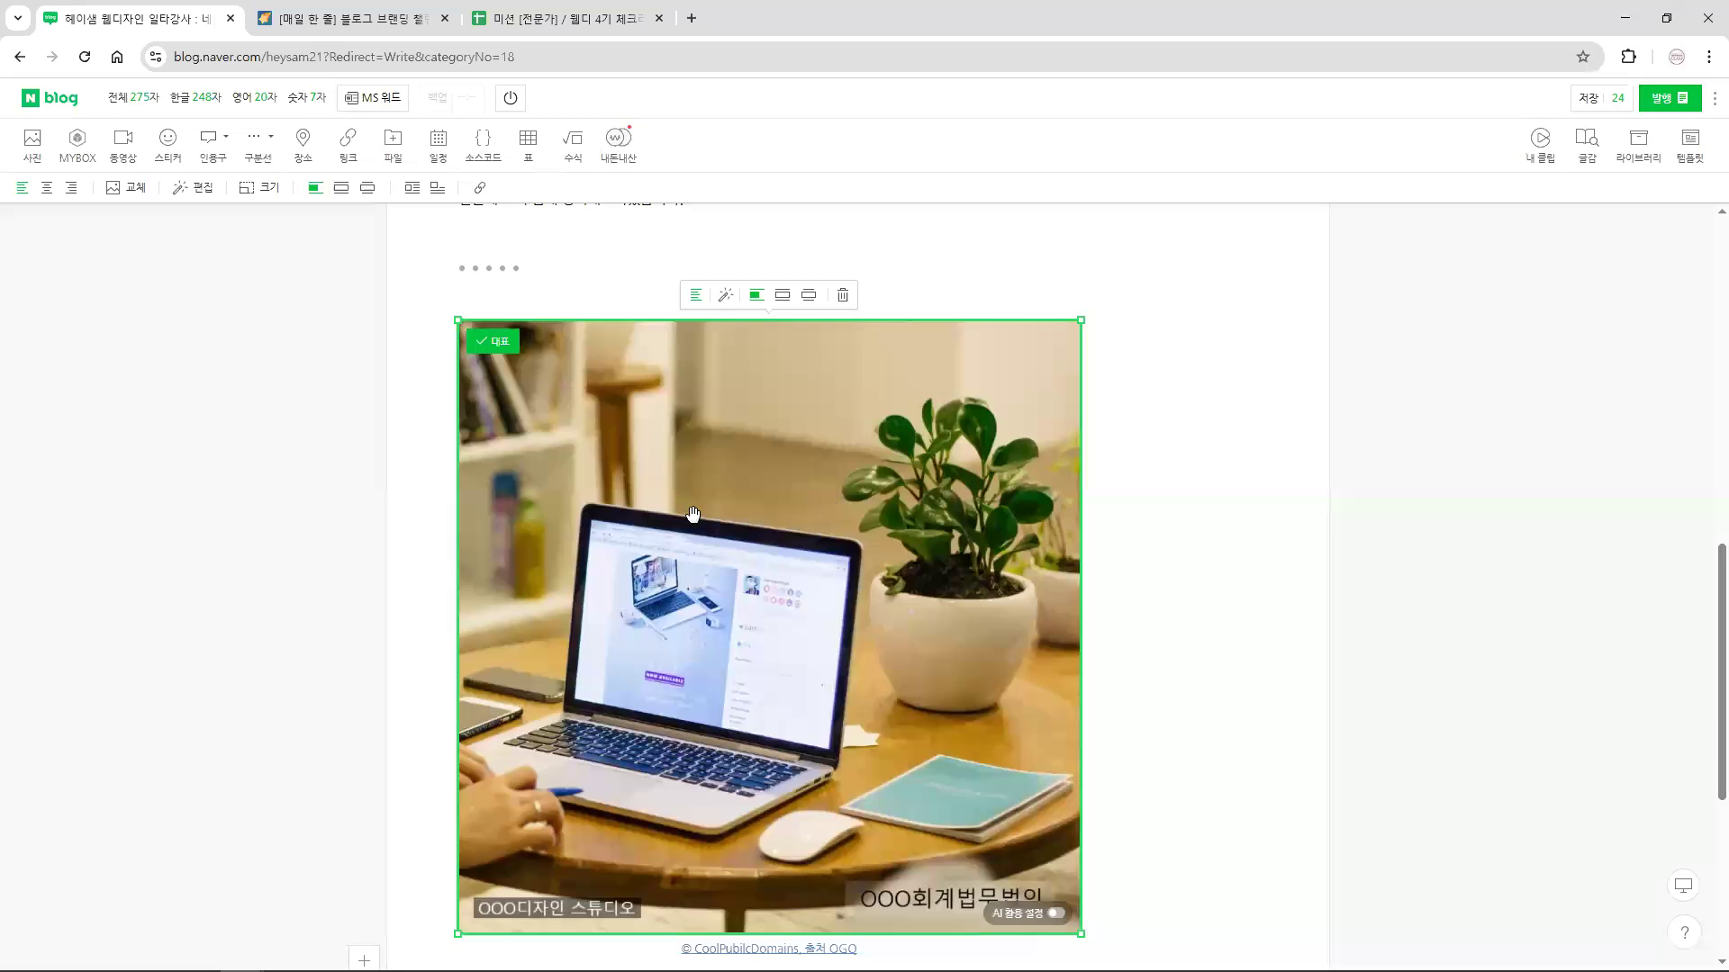
# - Insert a quotation block with a quotation mark and underline below the speech-bubble quotation
pyautogui.scroll(-4, 693, 515)
pyautogui.click(612, 810)
pyautogui.click(226, 137)
pyautogui.click(278, 336)
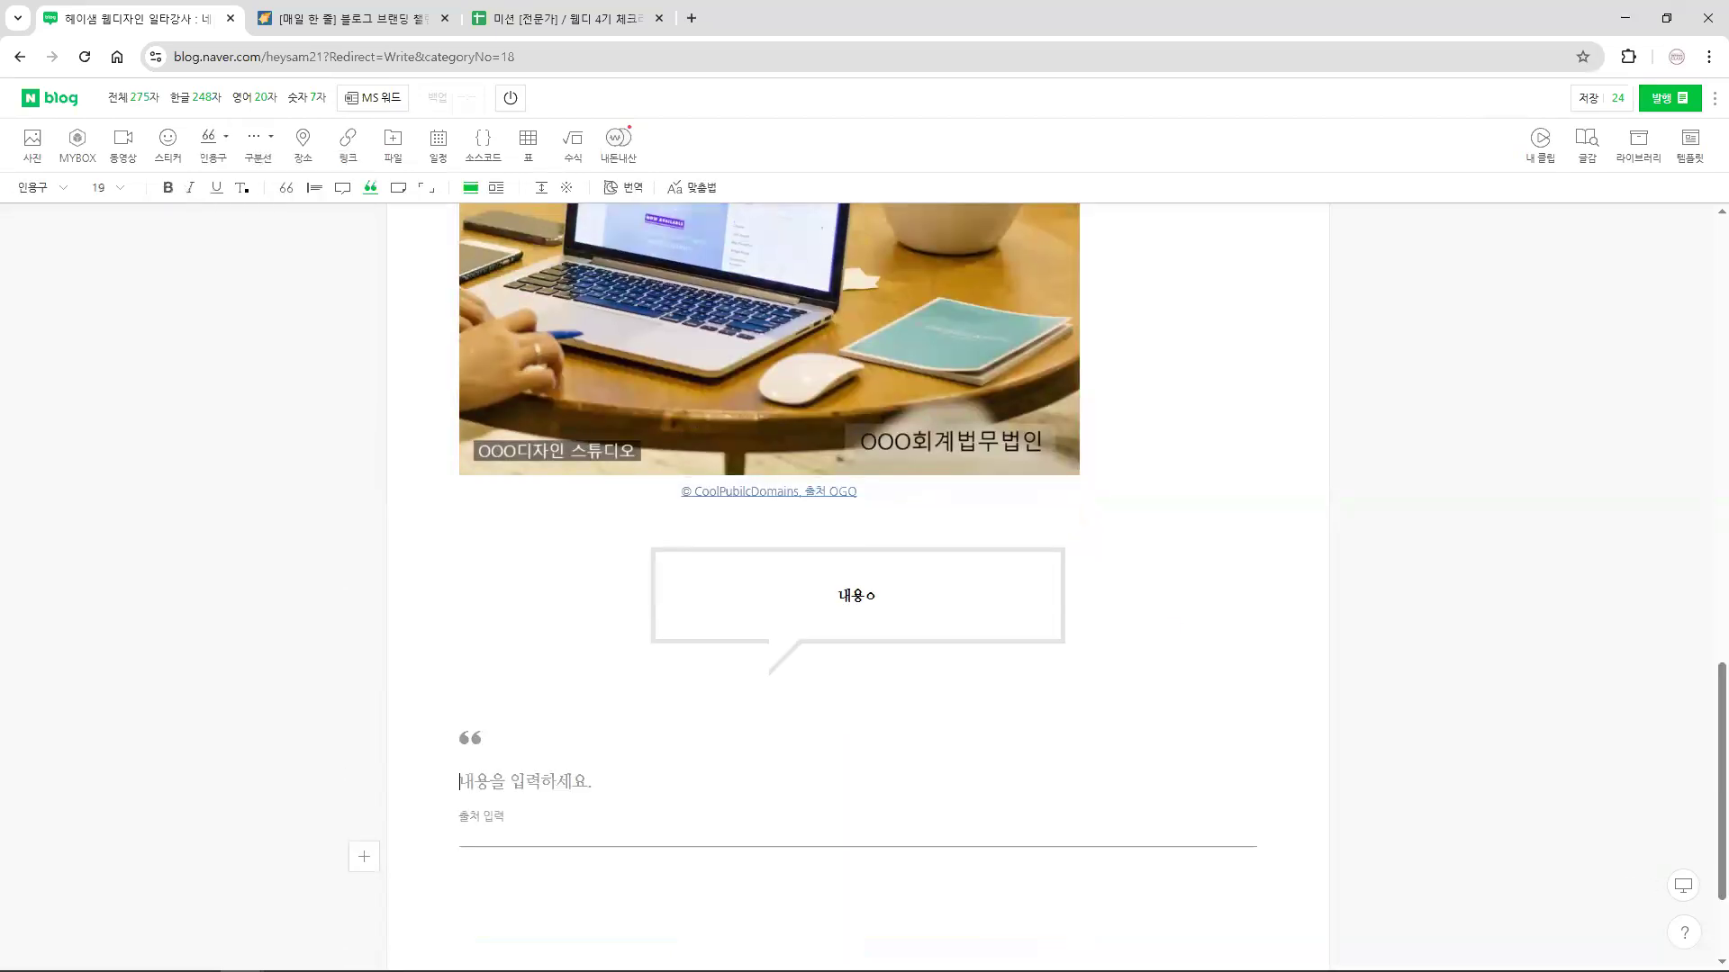
pyautogui.hotkey('alt', 'Tab')
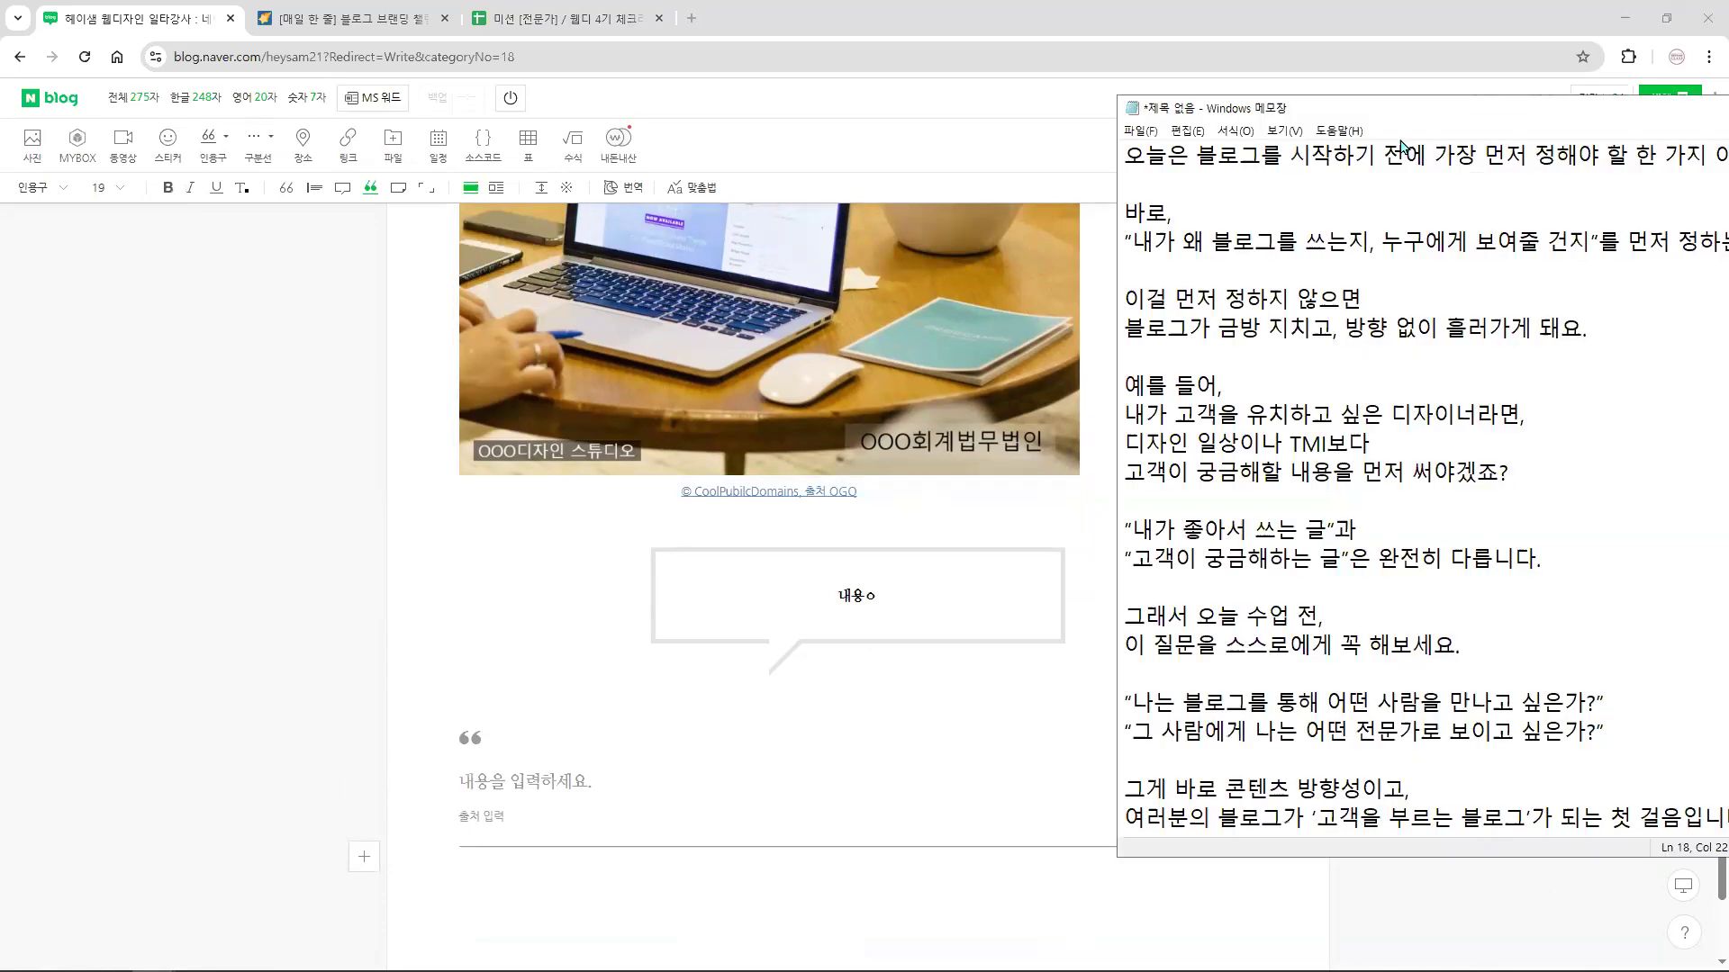
pyautogui.scroll(2, 1356, 677)
pyautogui.hotkey('alt', 'Tab')
pyautogui.scroll(5, 1134, 568)
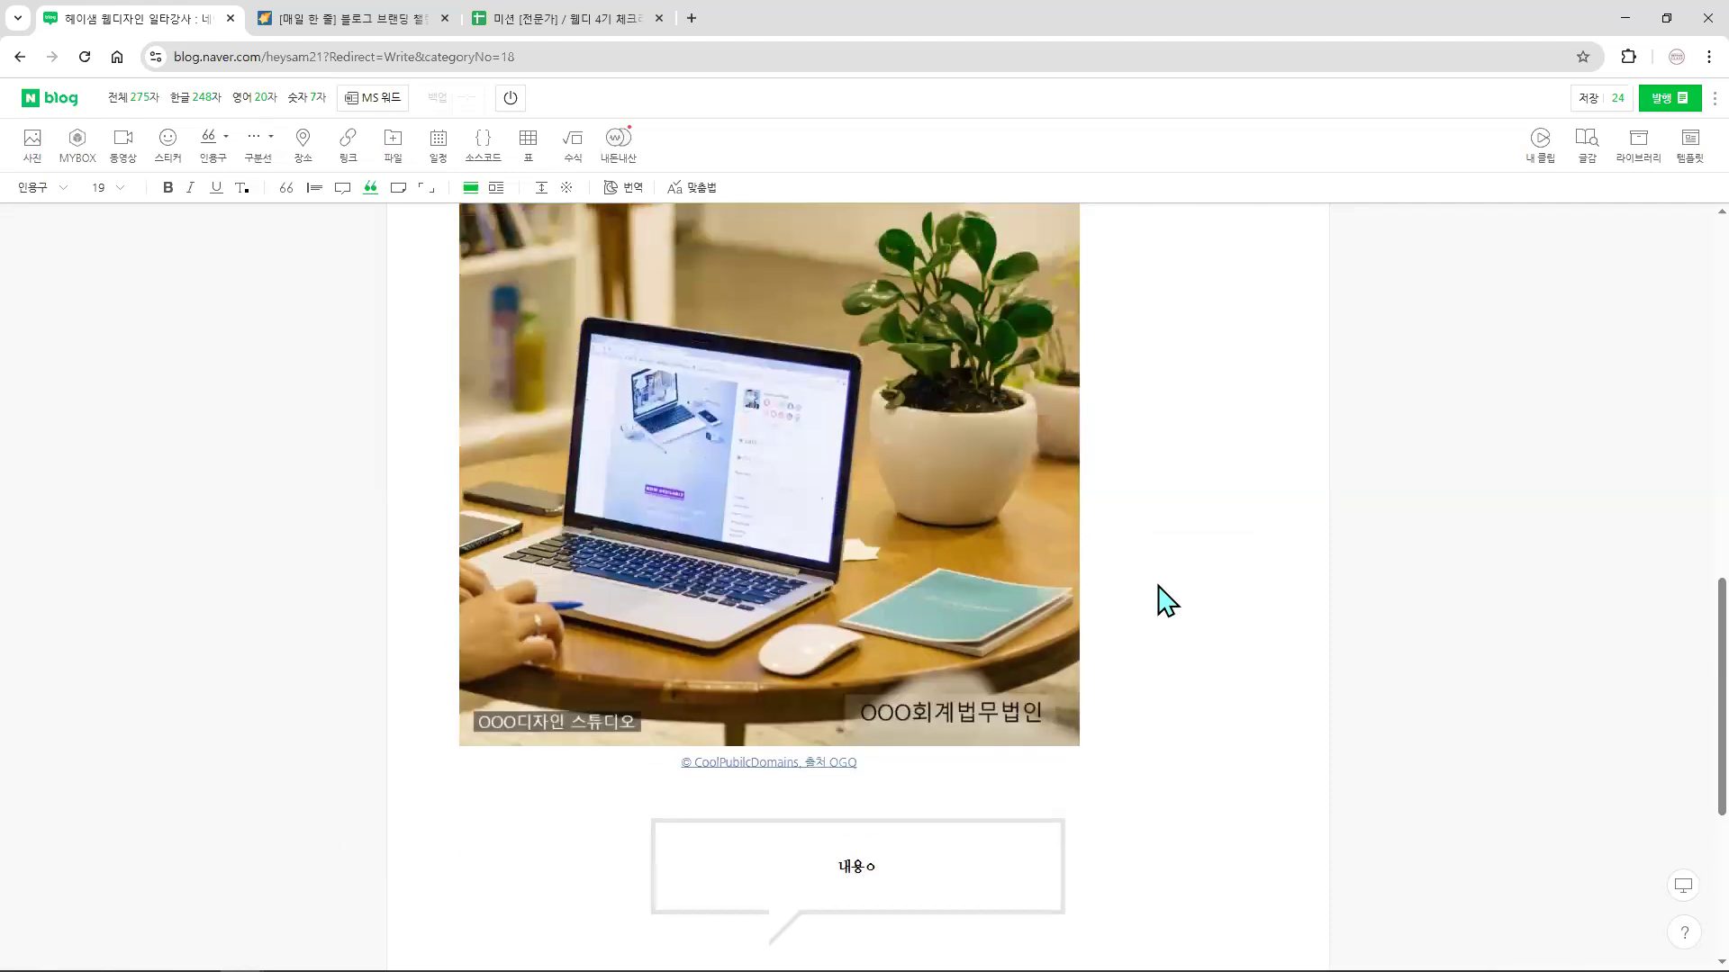
pyautogui.scroll(-4, 1159, 598)
pyautogui.scroll(-3, 1166, 599)
pyautogui.scroll(3, 1166, 598)
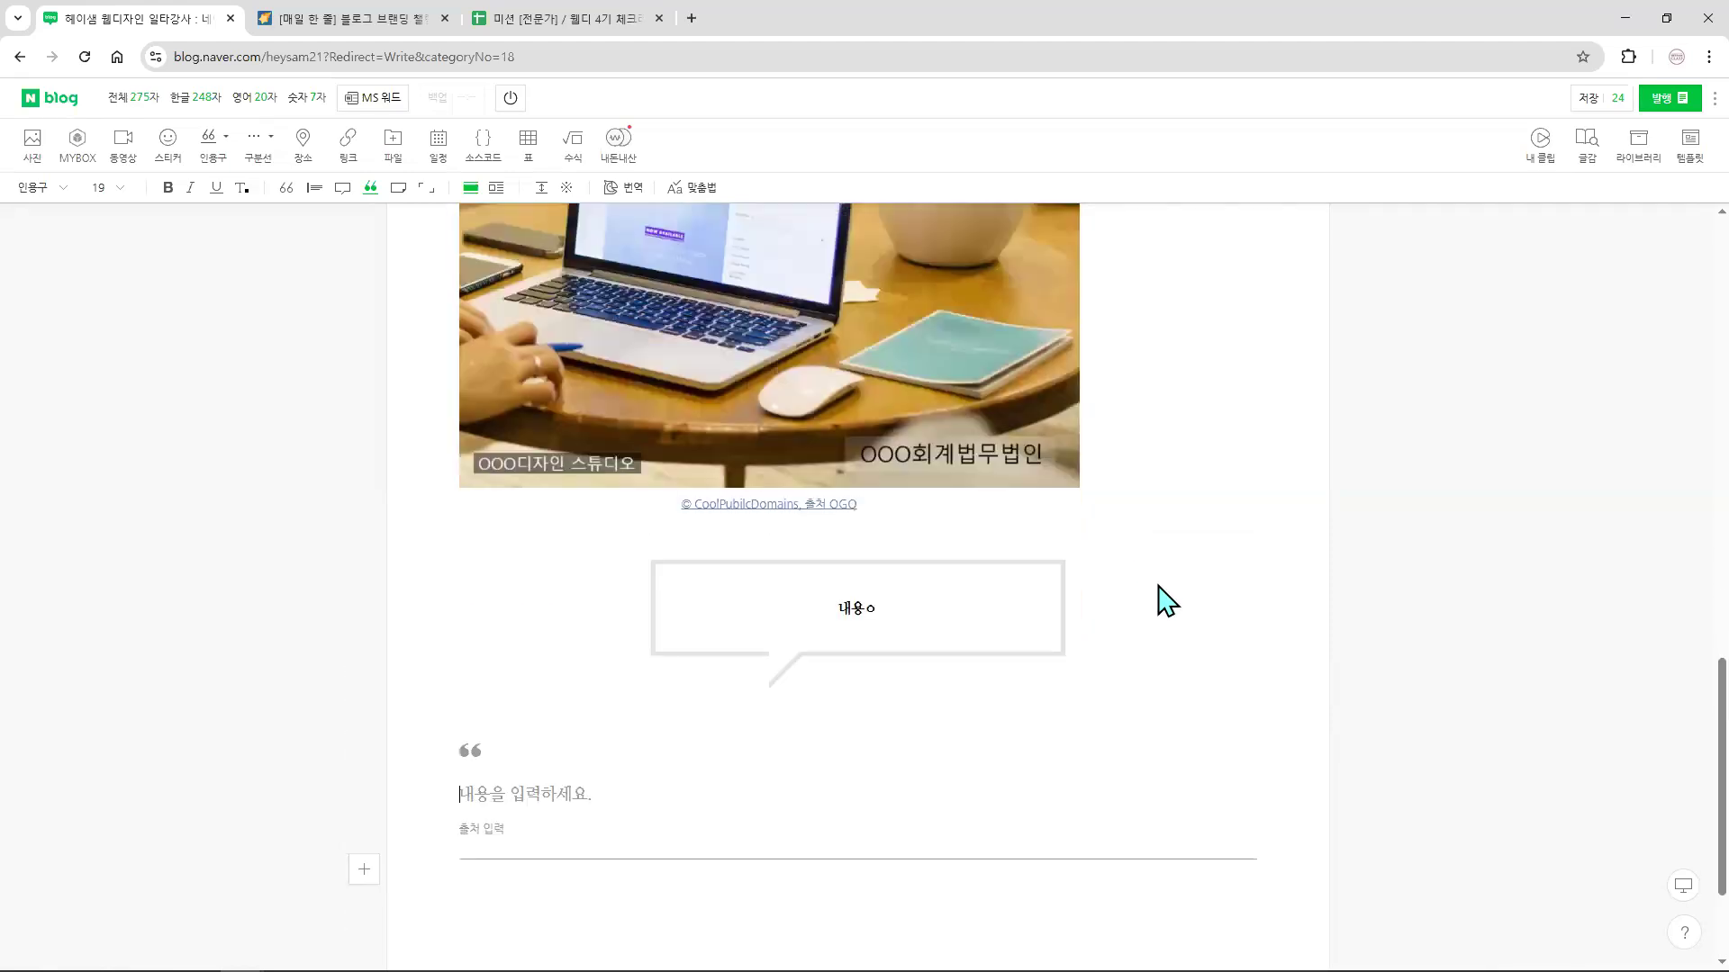
pyautogui.scroll(-3, 1158, 586)
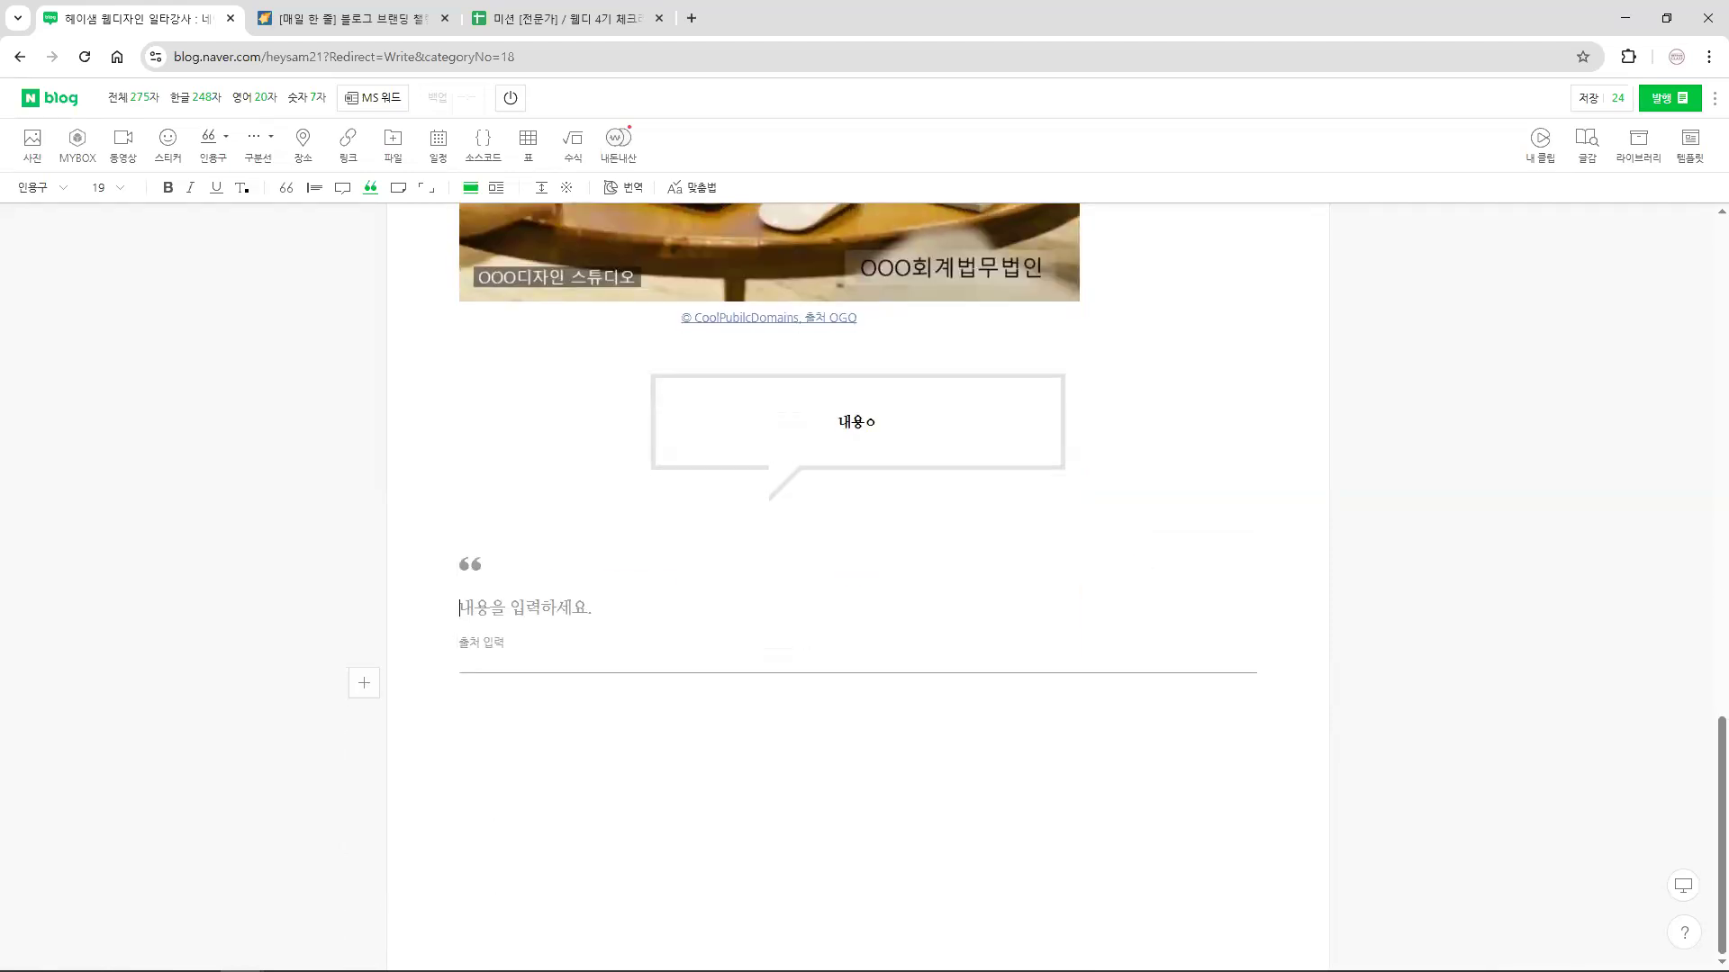
# - Copy the heading "법인 사업자를 위한 세무 캘린더 (2025년 기준)" from the Notepad draft into the underlined quotation block
pyautogui.hotkey('alt', 'Tab')
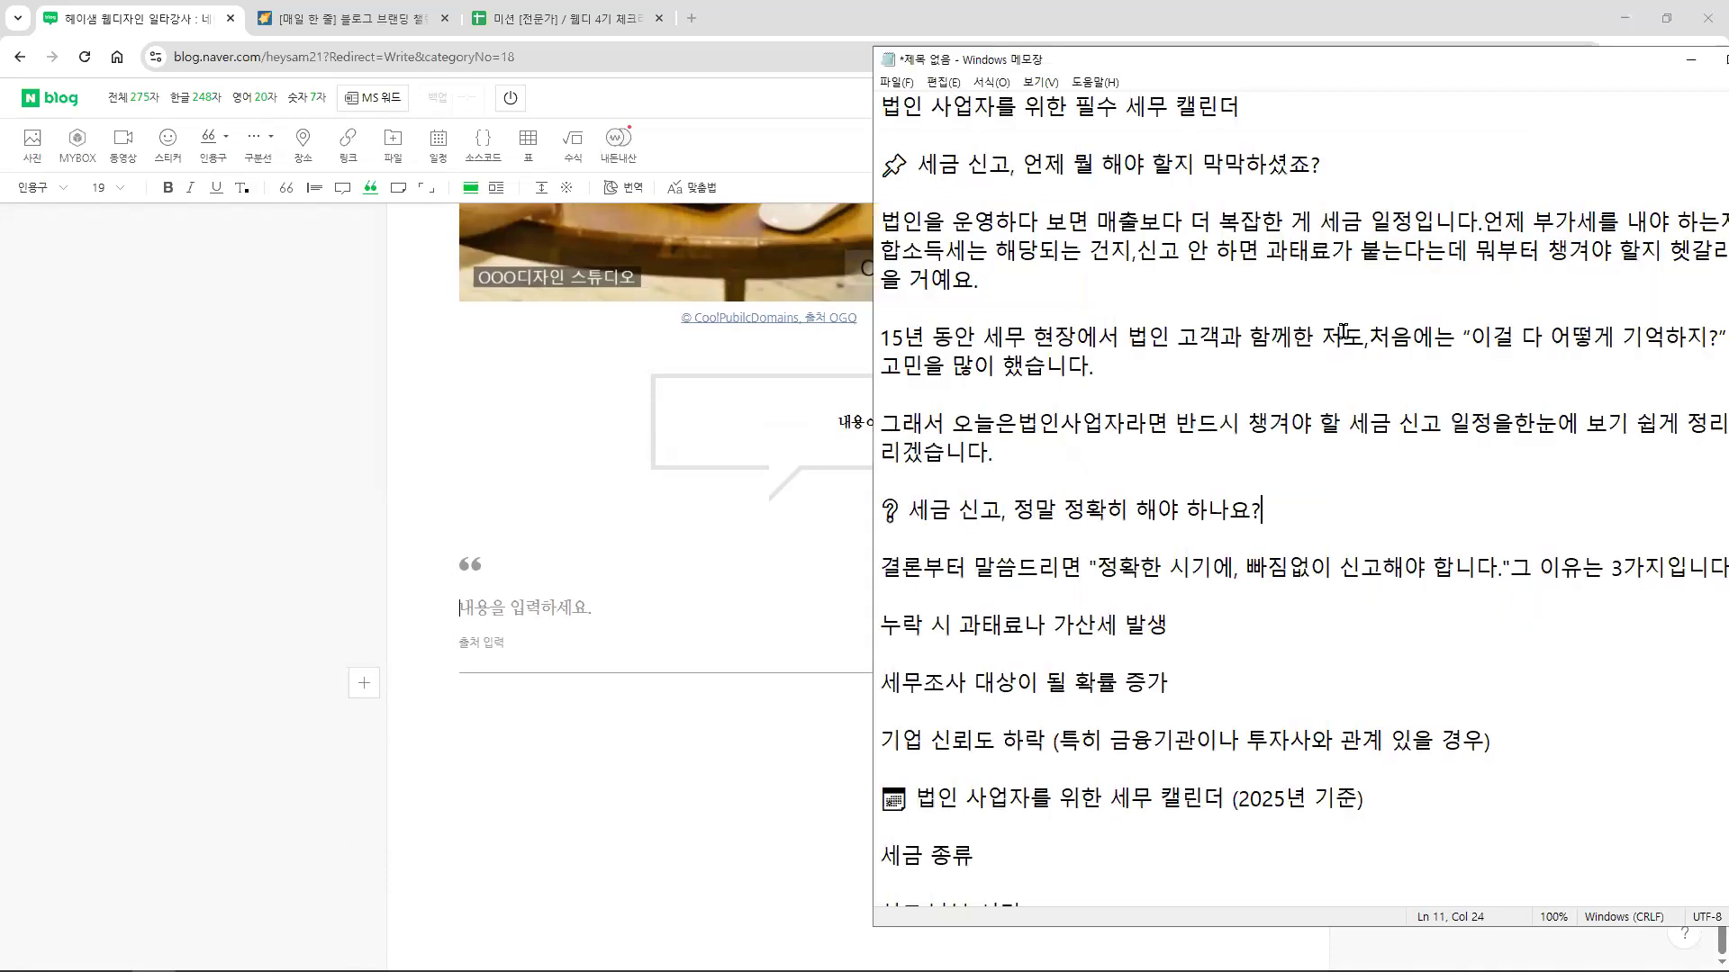
pyautogui.scroll(-2, 952, 594)
pyautogui.moveTo(883, 538); pyautogui.dragTo(1376, 541)
pyautogui.hotkey('ctrl', 'c')
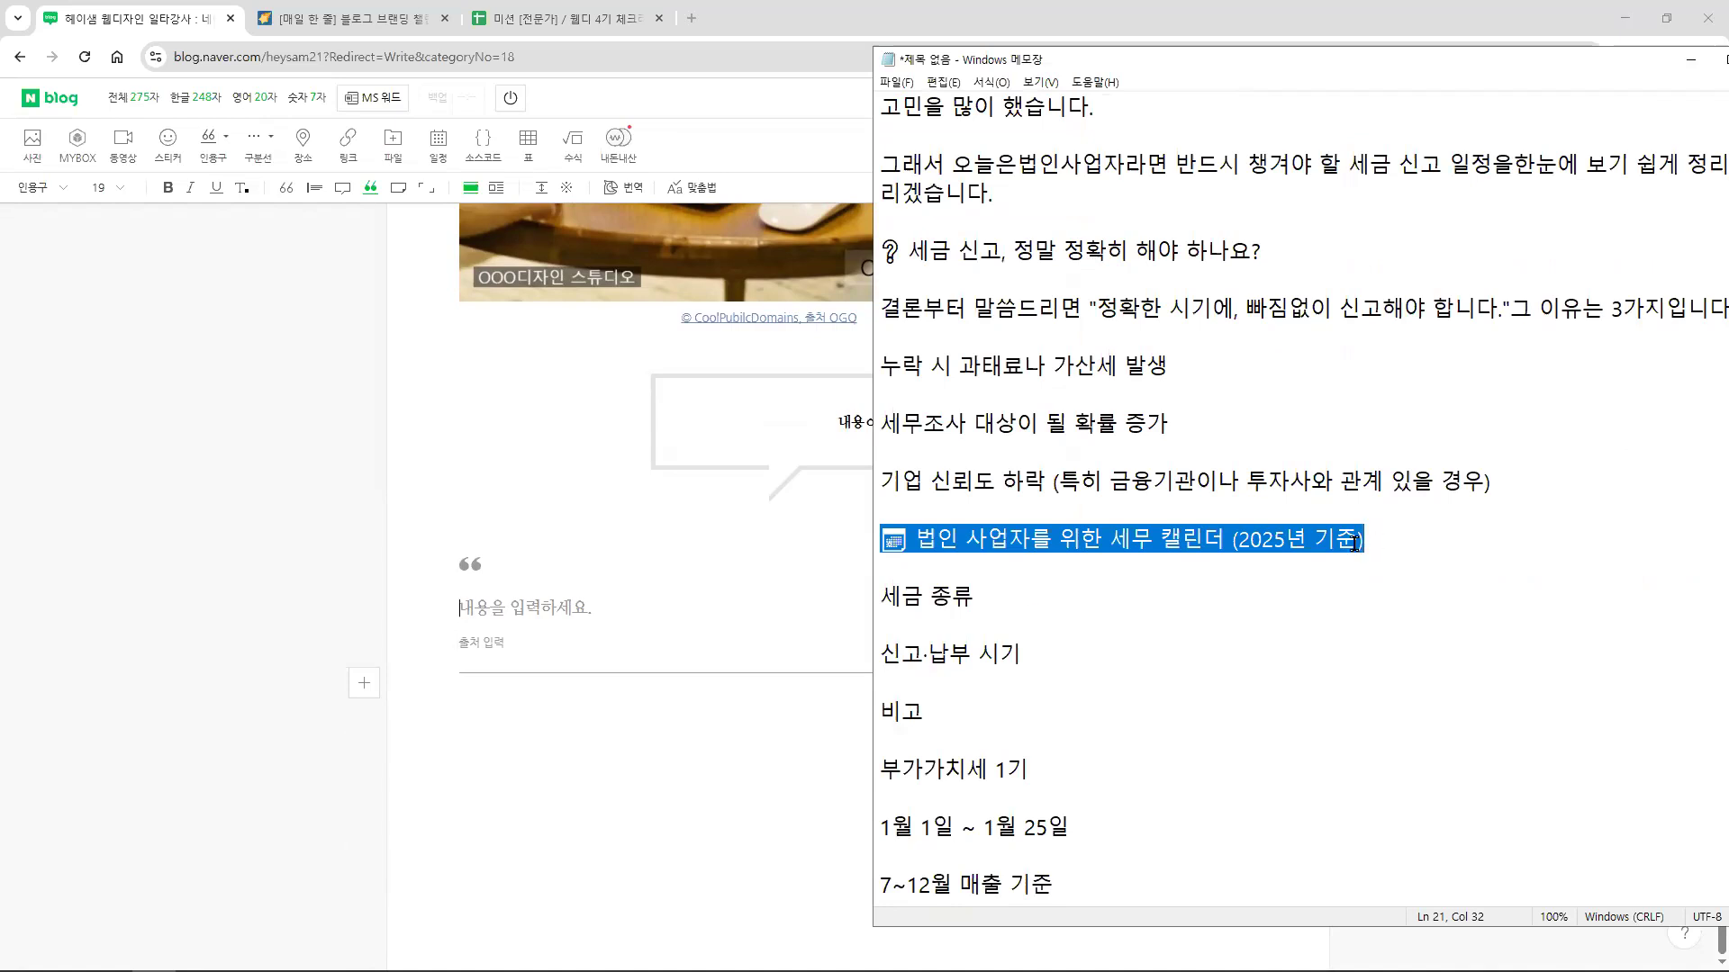
pyautogui.click(573, 632)
pyautogui.click(1030, 687)
pyautogui.hotkey('ctrl', 'v')
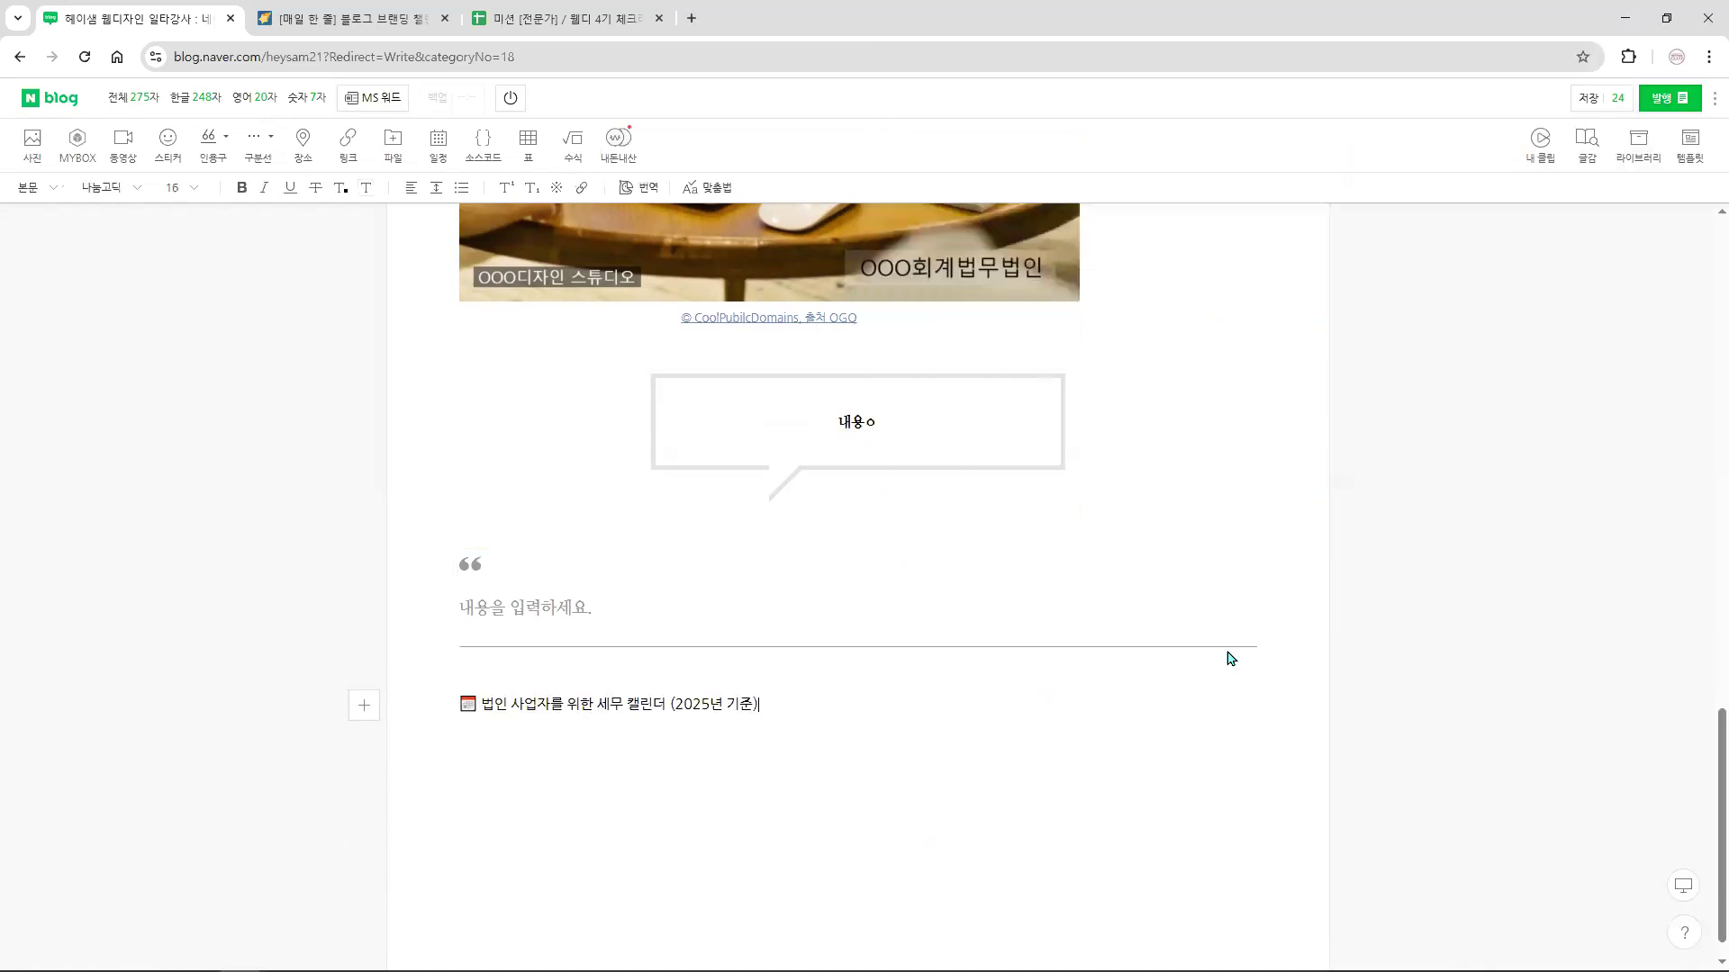
pyautogui.click(532, 624)
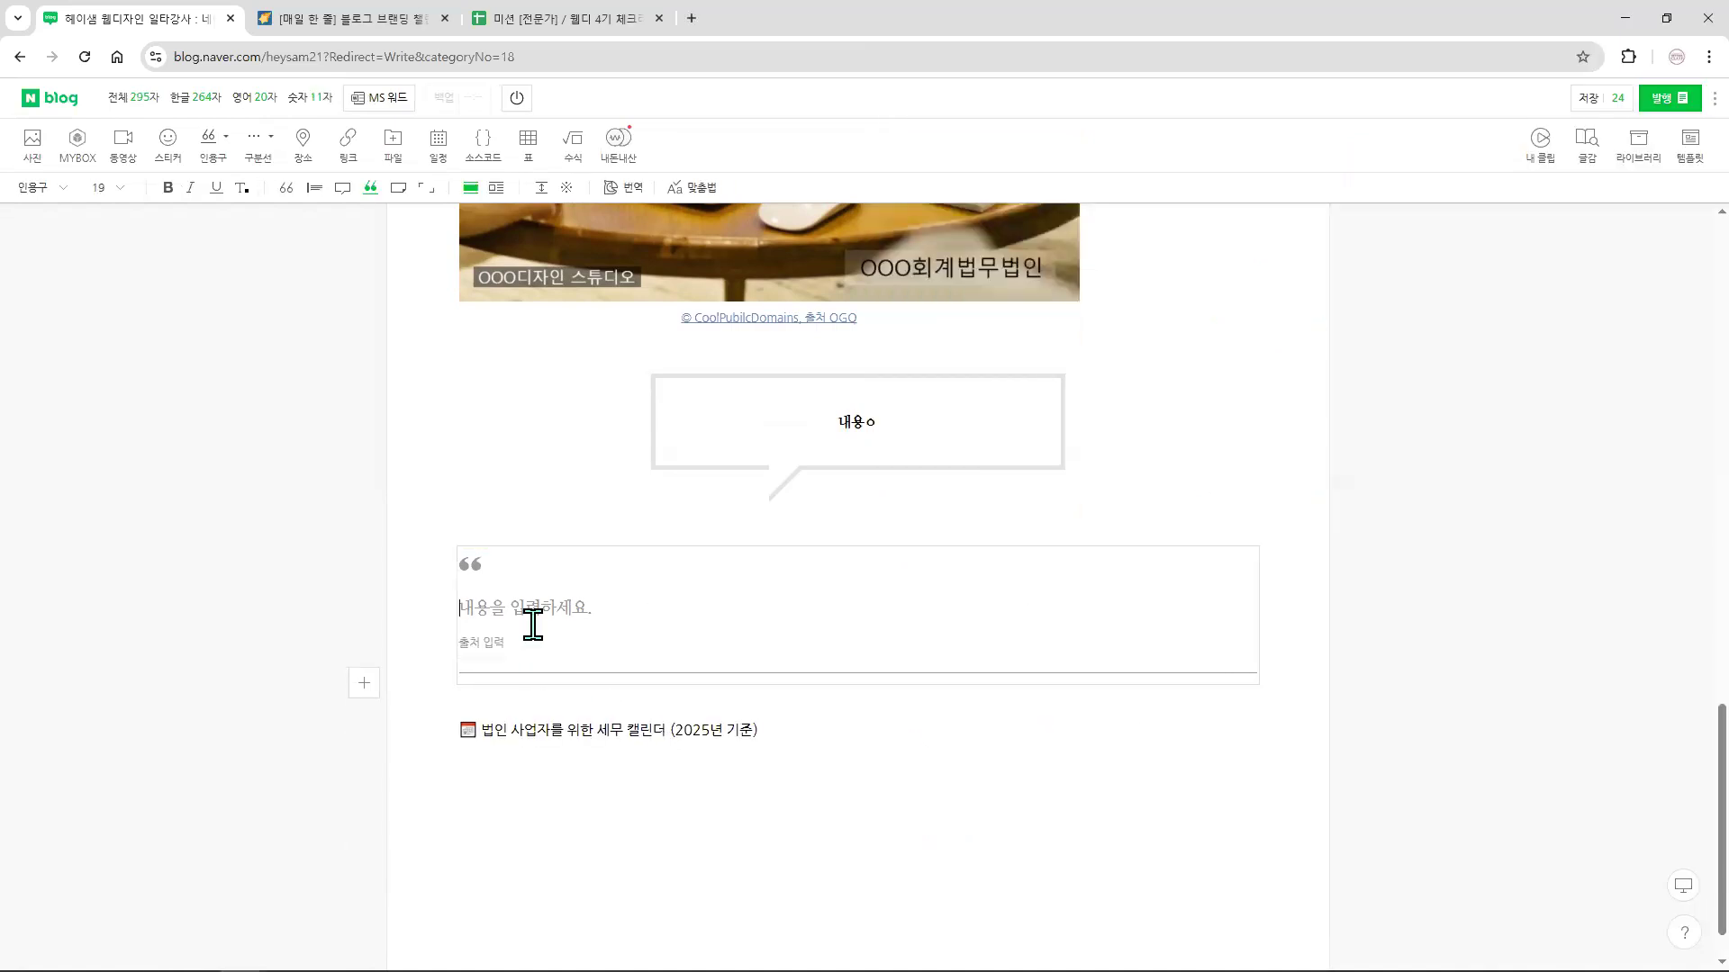
pyautogui.hotkey('ctrl', 'v')
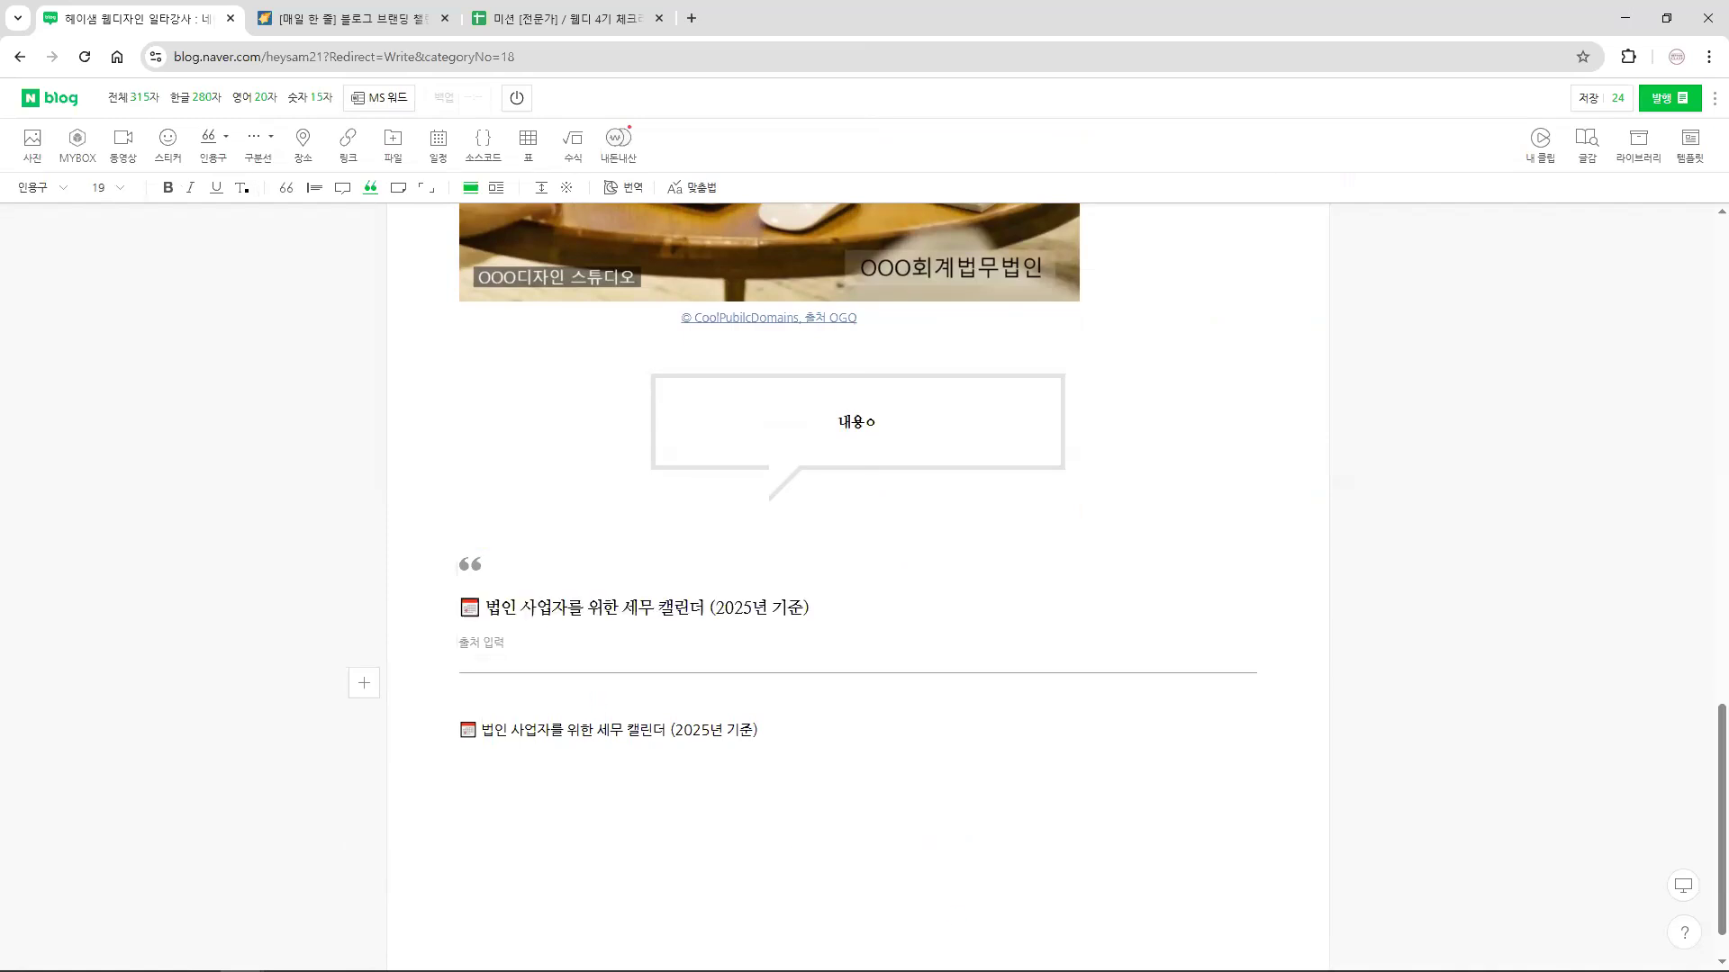
# - In the Notepad draft, remove the blank lines between the tax calendar entries from "세금 종류" to "7~12월 매출 기준"
pyautogui.hotkey('alt', 'Tab')
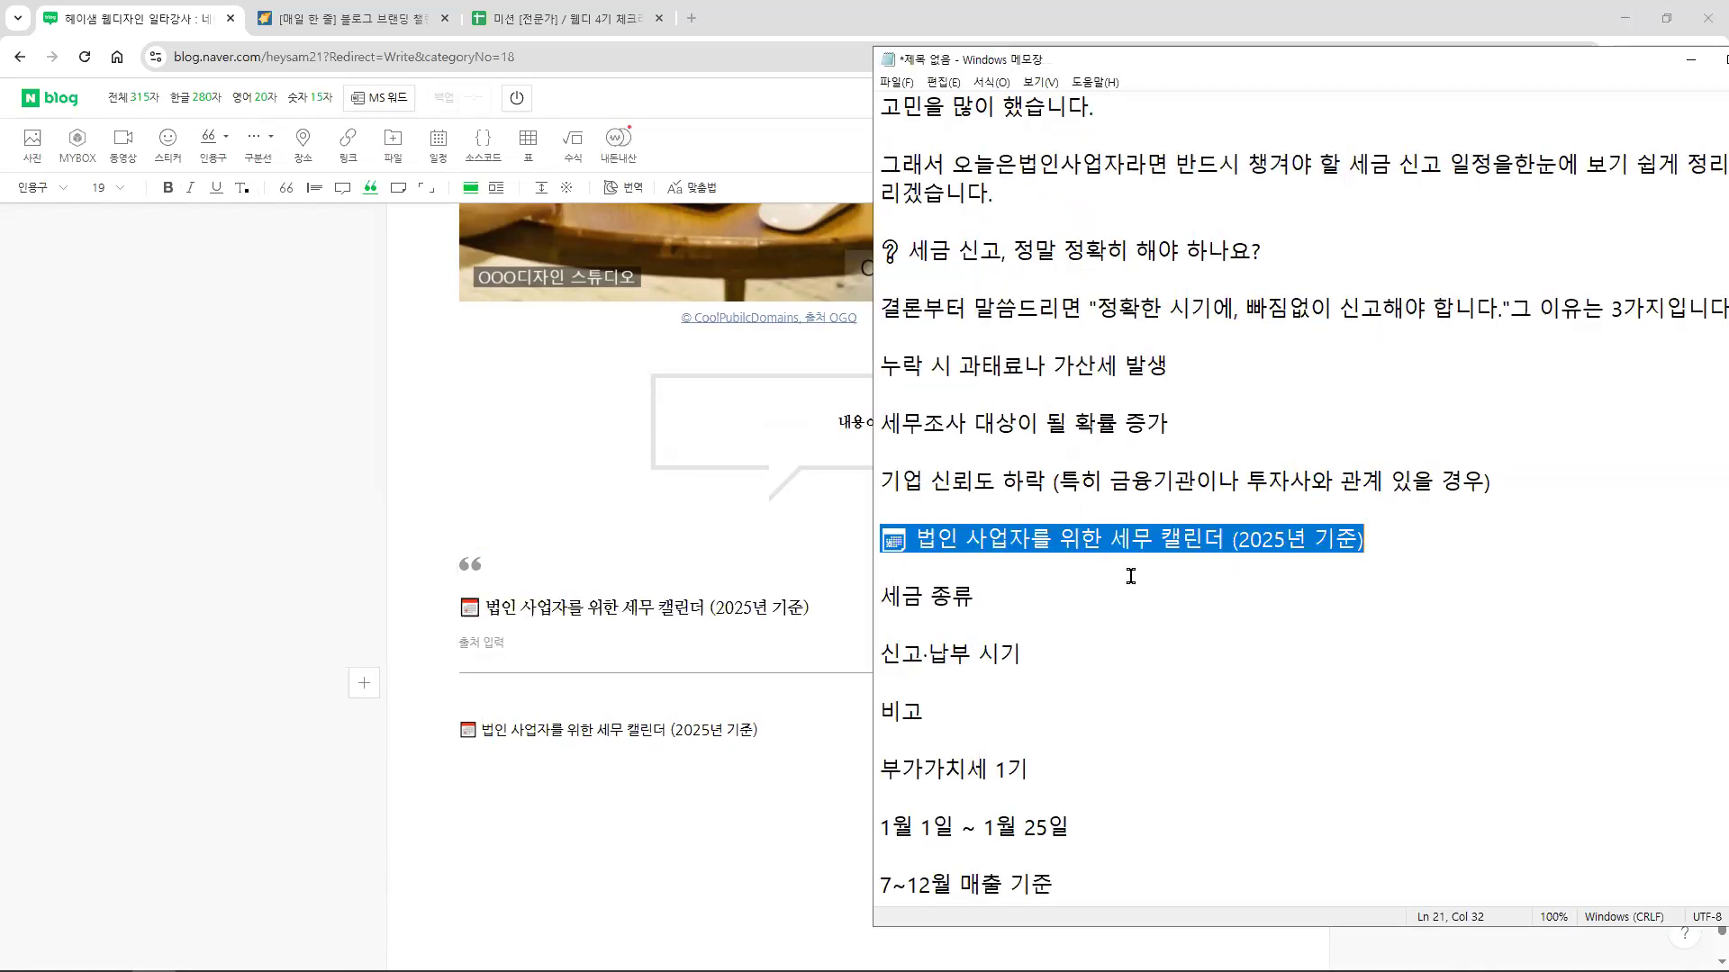
pyautogui.click(1005, 600)
pyautogui.press('Delete')
pyautogui.click(1035, 631)
pyautogui.press('Delete')
pyautogui.click(998, 657)
pyautogui.press('Delete')
pyautogui.click(1081, 691)
pyautogui.press('Delete')
pyautogui.click(1099, 712)
pyautogui.press('Delete')
pyautogui.scroll(-2, 1102, 741)
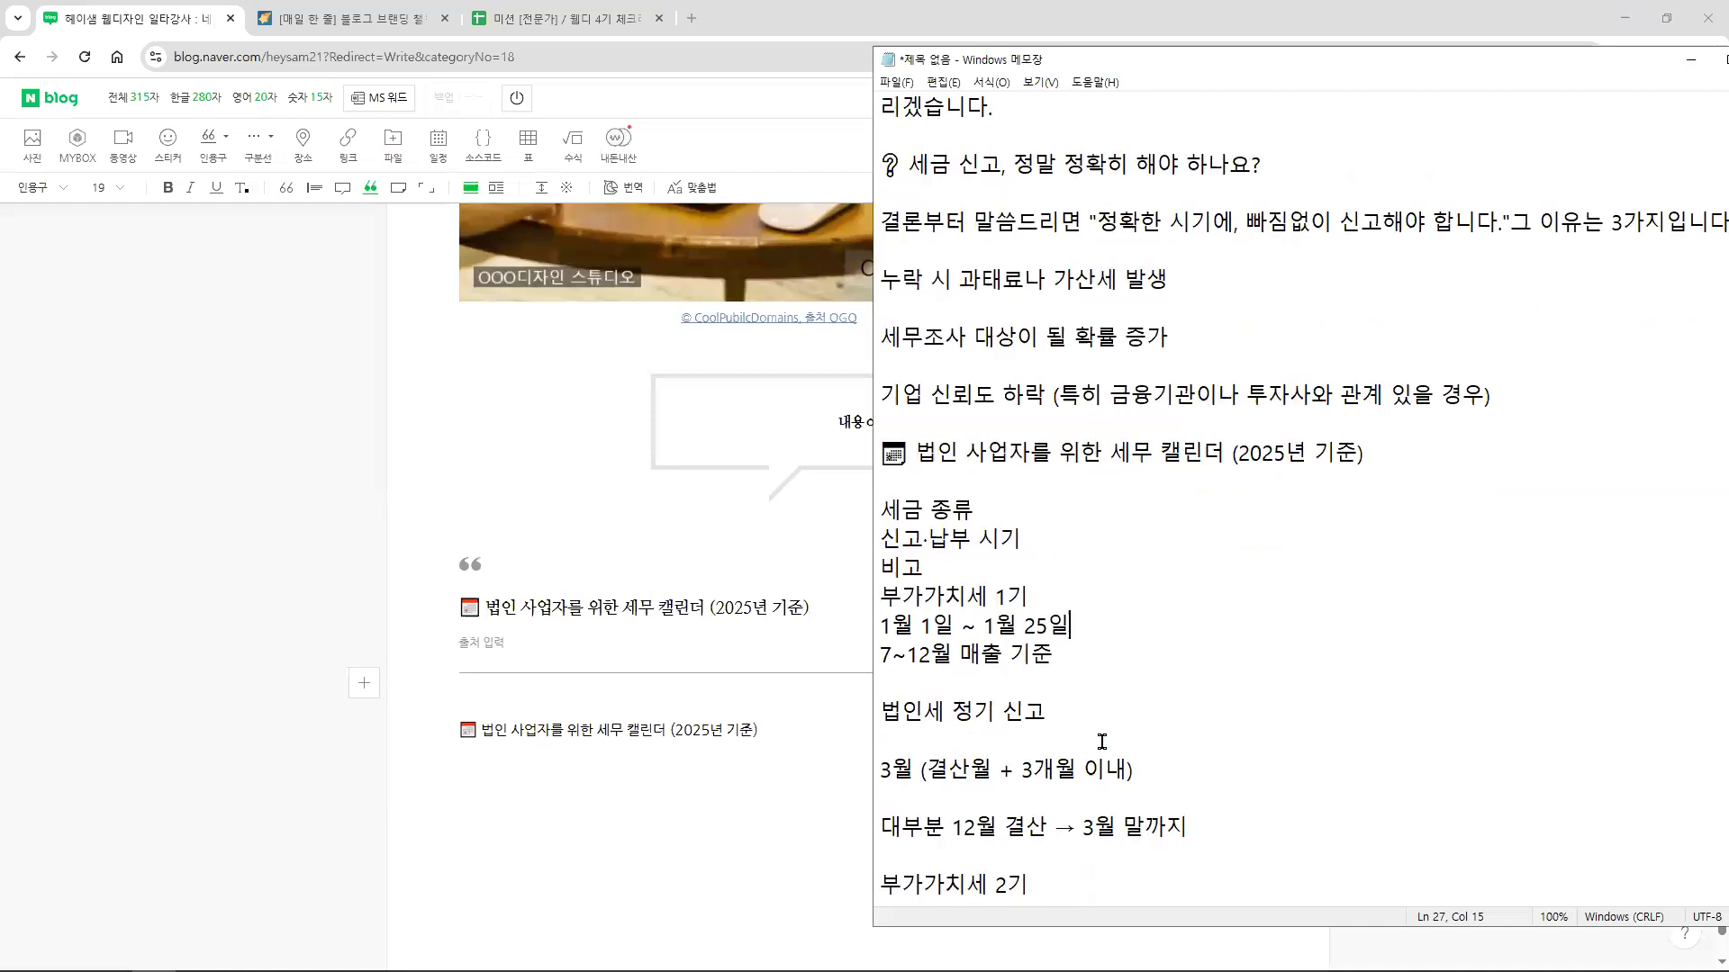
# - Replace the duplicate heading below the quotation with the two Notepad paragraphs from "한 스타트업 대표님은" to "마음고생도 커집니다."
pyautogui.scroll(3, 1099, 716)
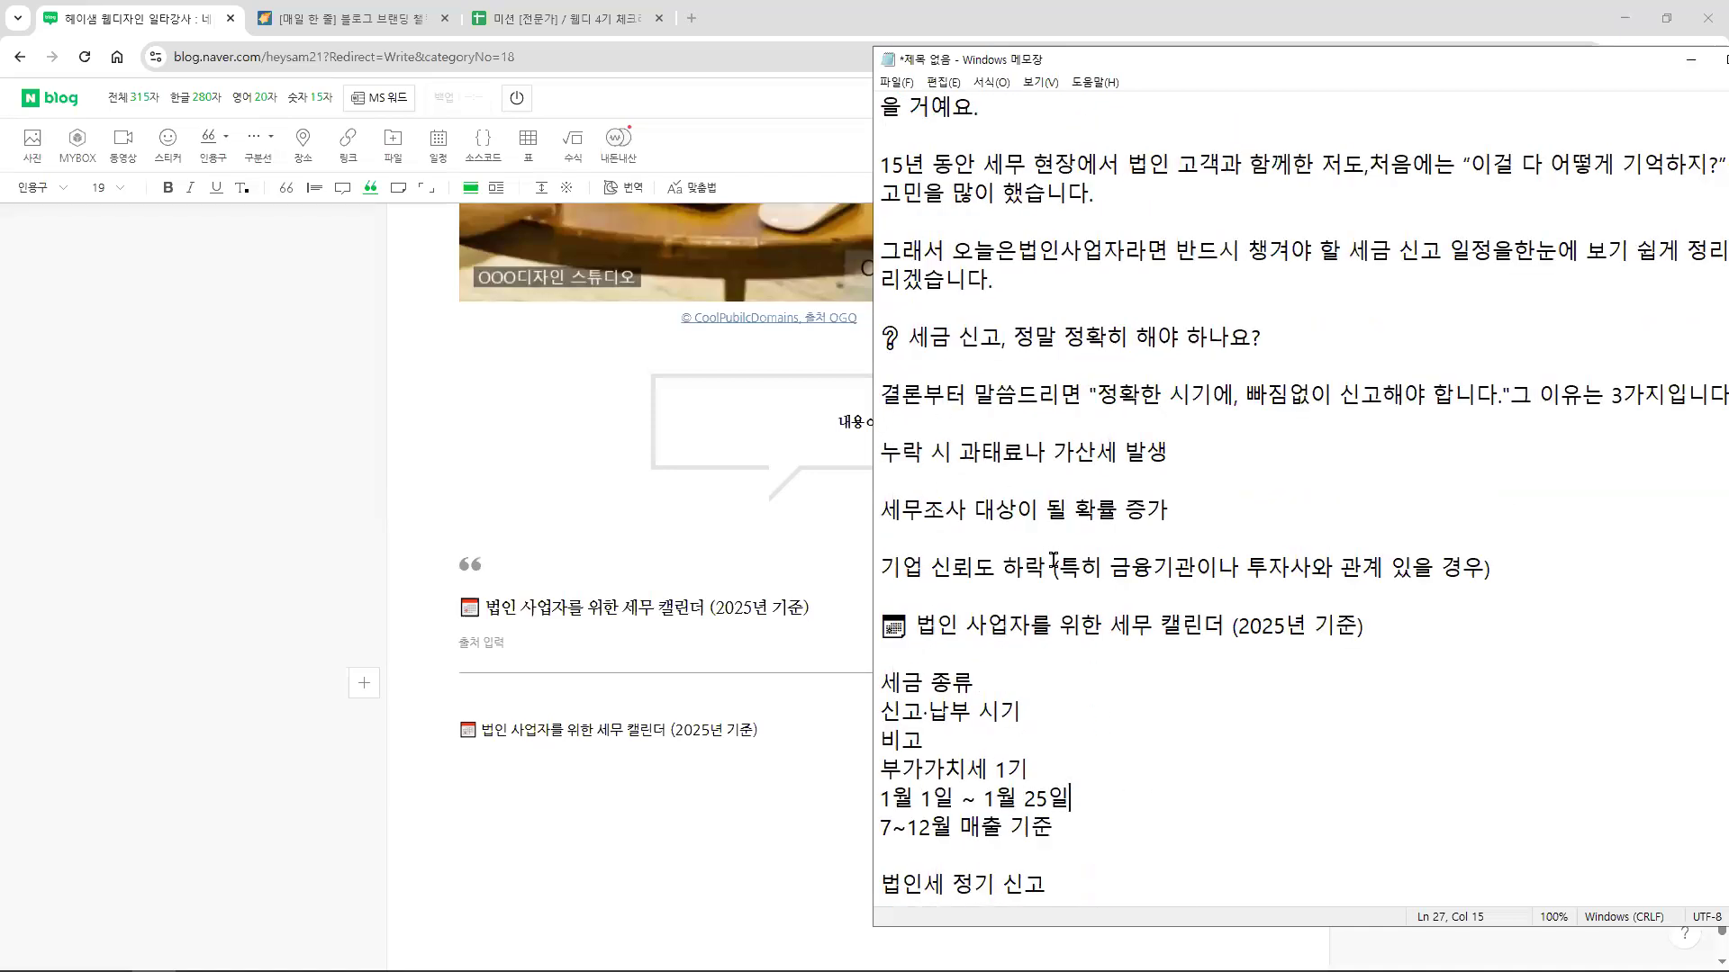
pyautogui.scroll(-14, 1059, 573)
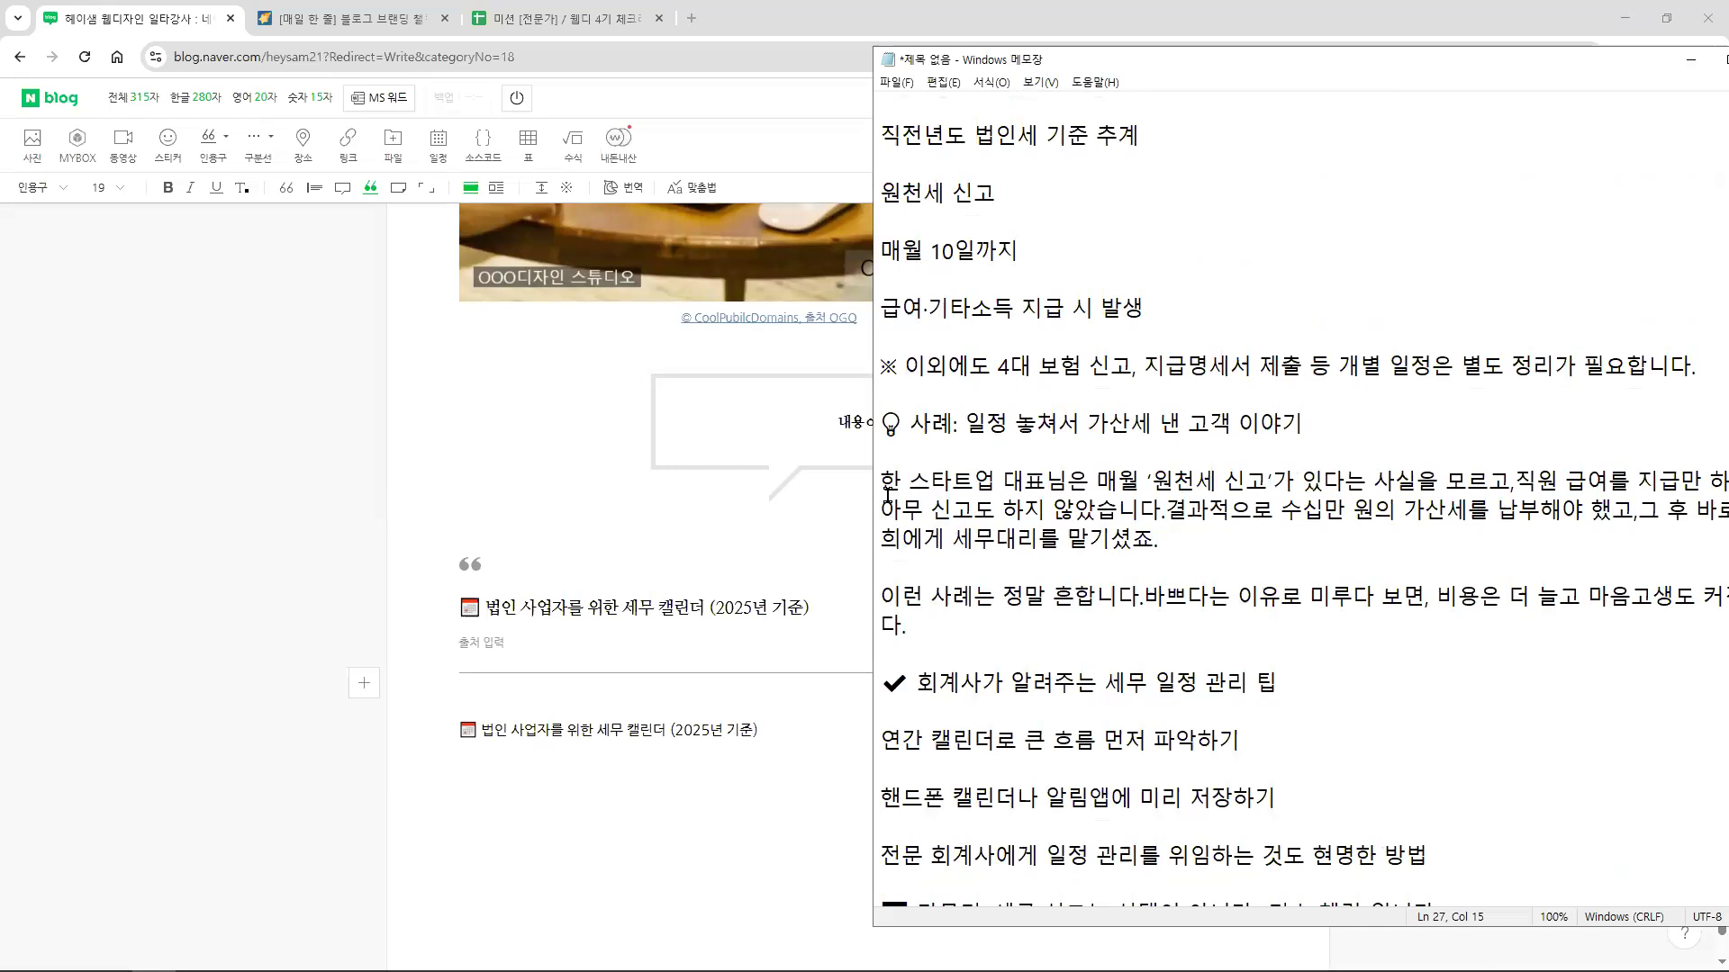
pyautogui.moveTo(882, 480); pyautogui.dragTo(1140, 638)
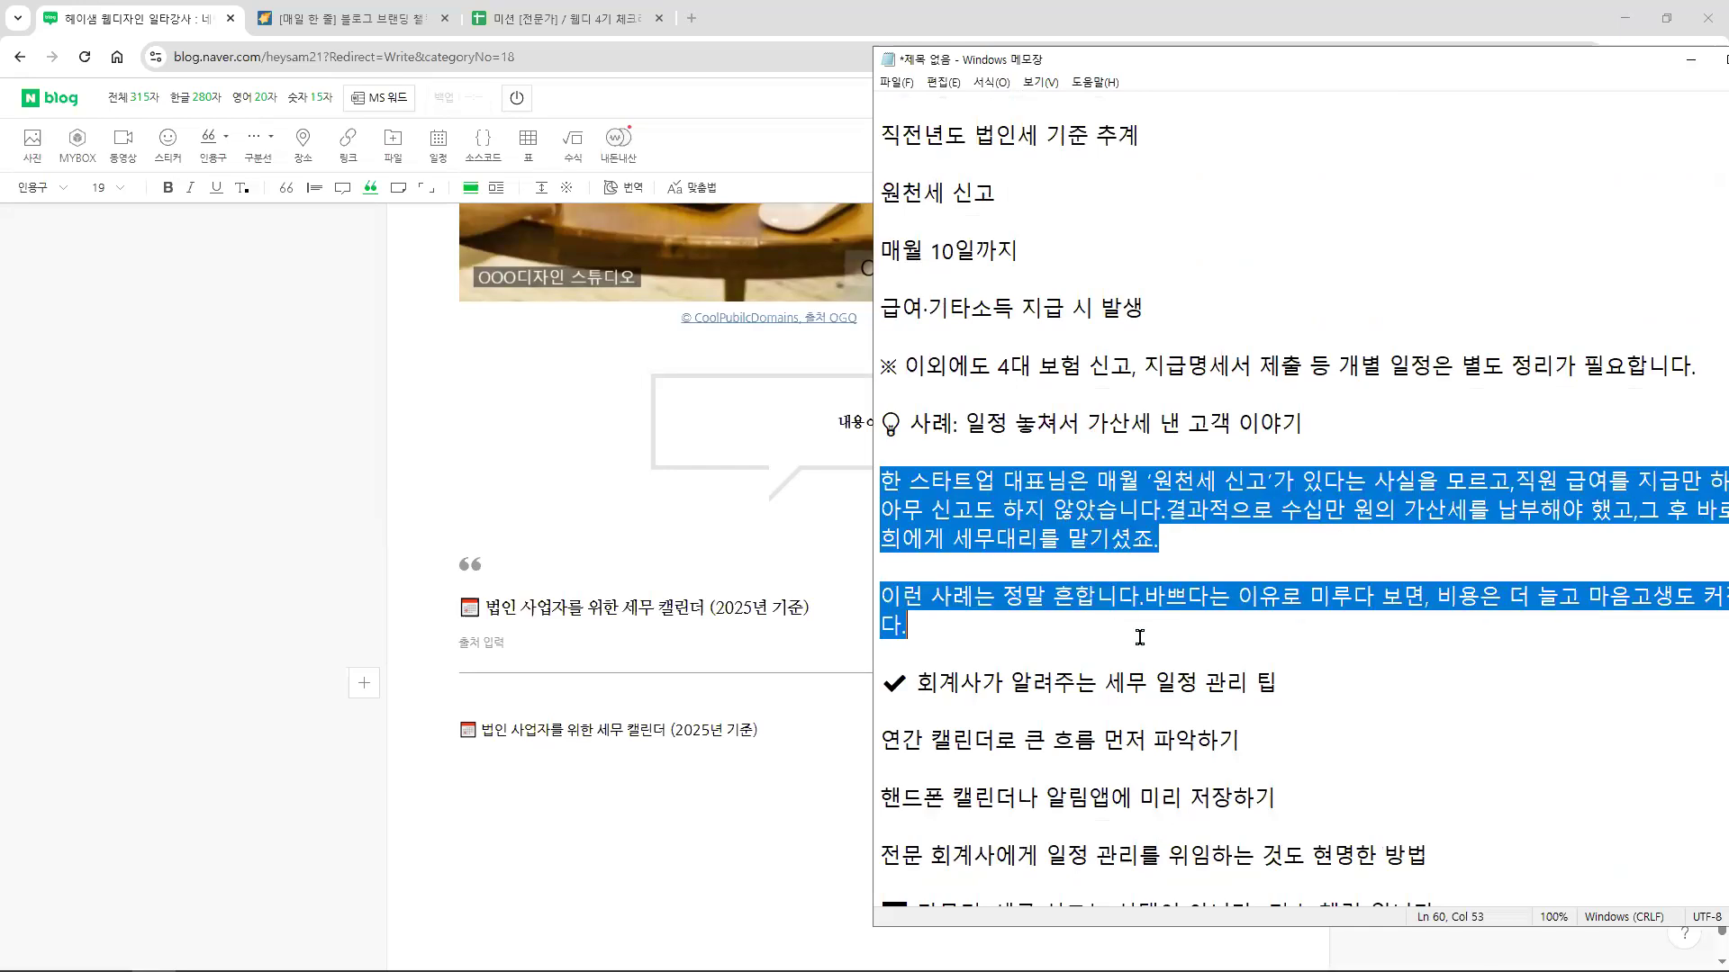
pyautogui.click(782, 732)
pyautogui.tripleClick(460, 707)
pyautogui.press('BackSpace')
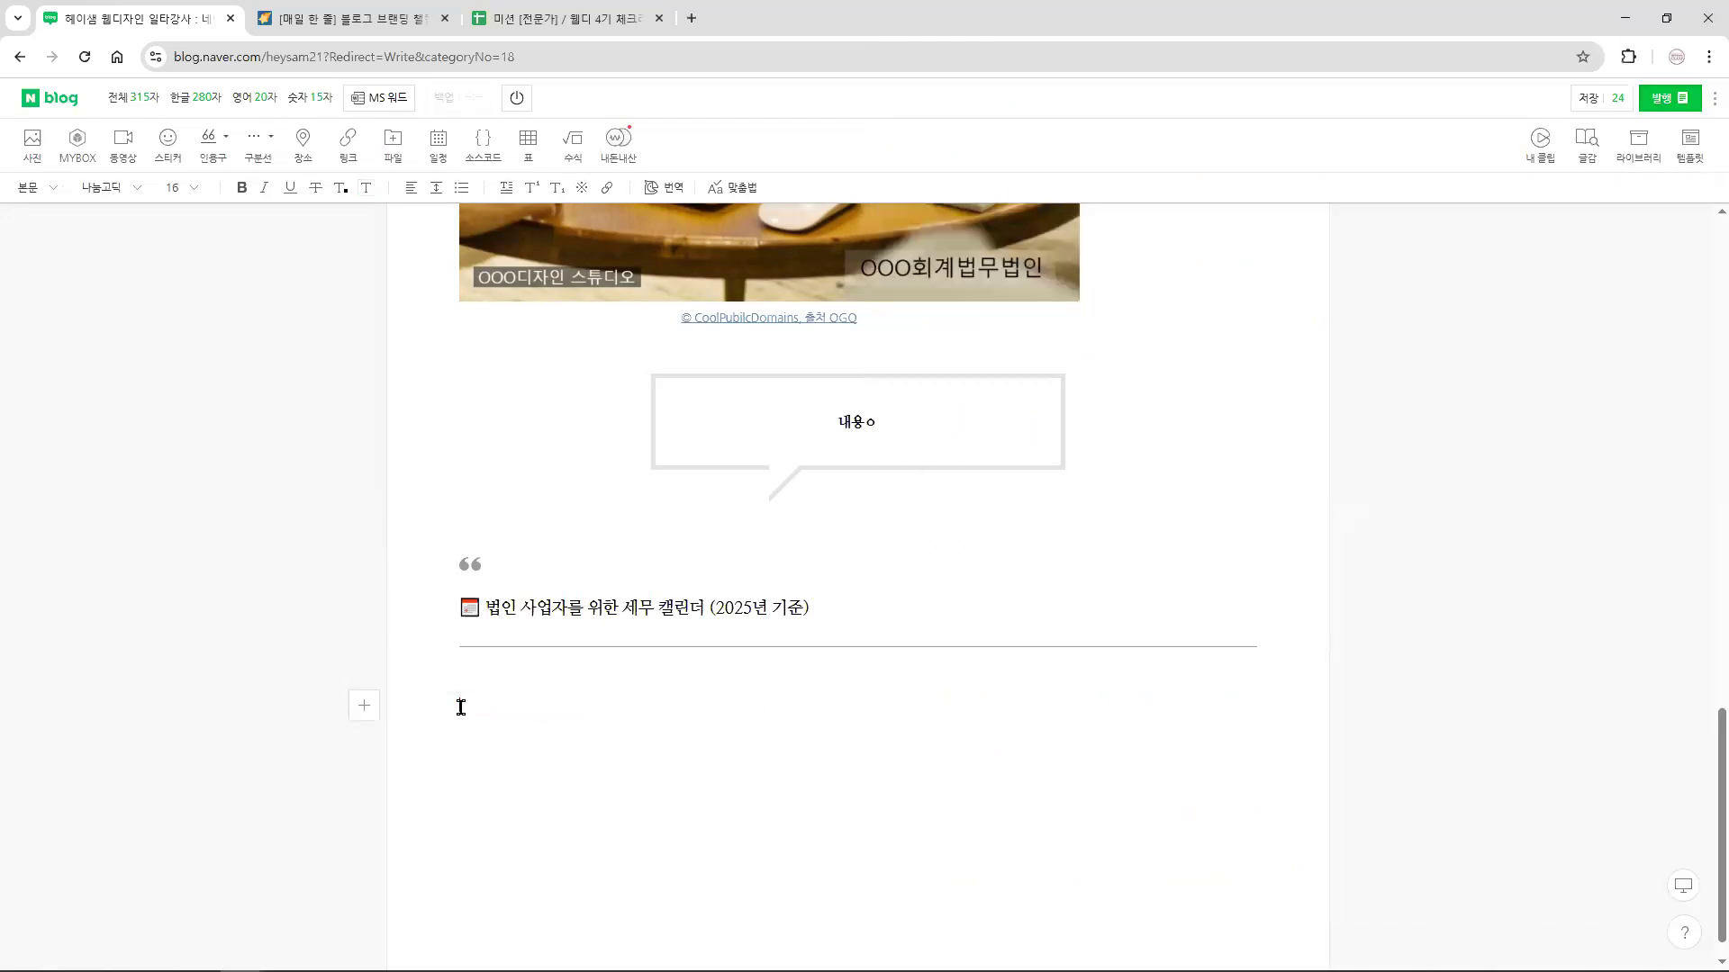
pyautogui.write('한 스타트업 대표님은 매월 ‘원천세 신고’가 있다는 사실을 모르고,직원 급여를 지급만 하고 아무 신고도 하지 않았습니다.결과적으로 수십만 원의 가산세를 납부해야 했고,그 후 바로 저희에게 세무대리를 맡기셨죠.  이런 사례는 정말 흔합니다.바쁘다는 이유로 미루다 보면, 비용은 더 늘고 마음고생도 커집니다.')
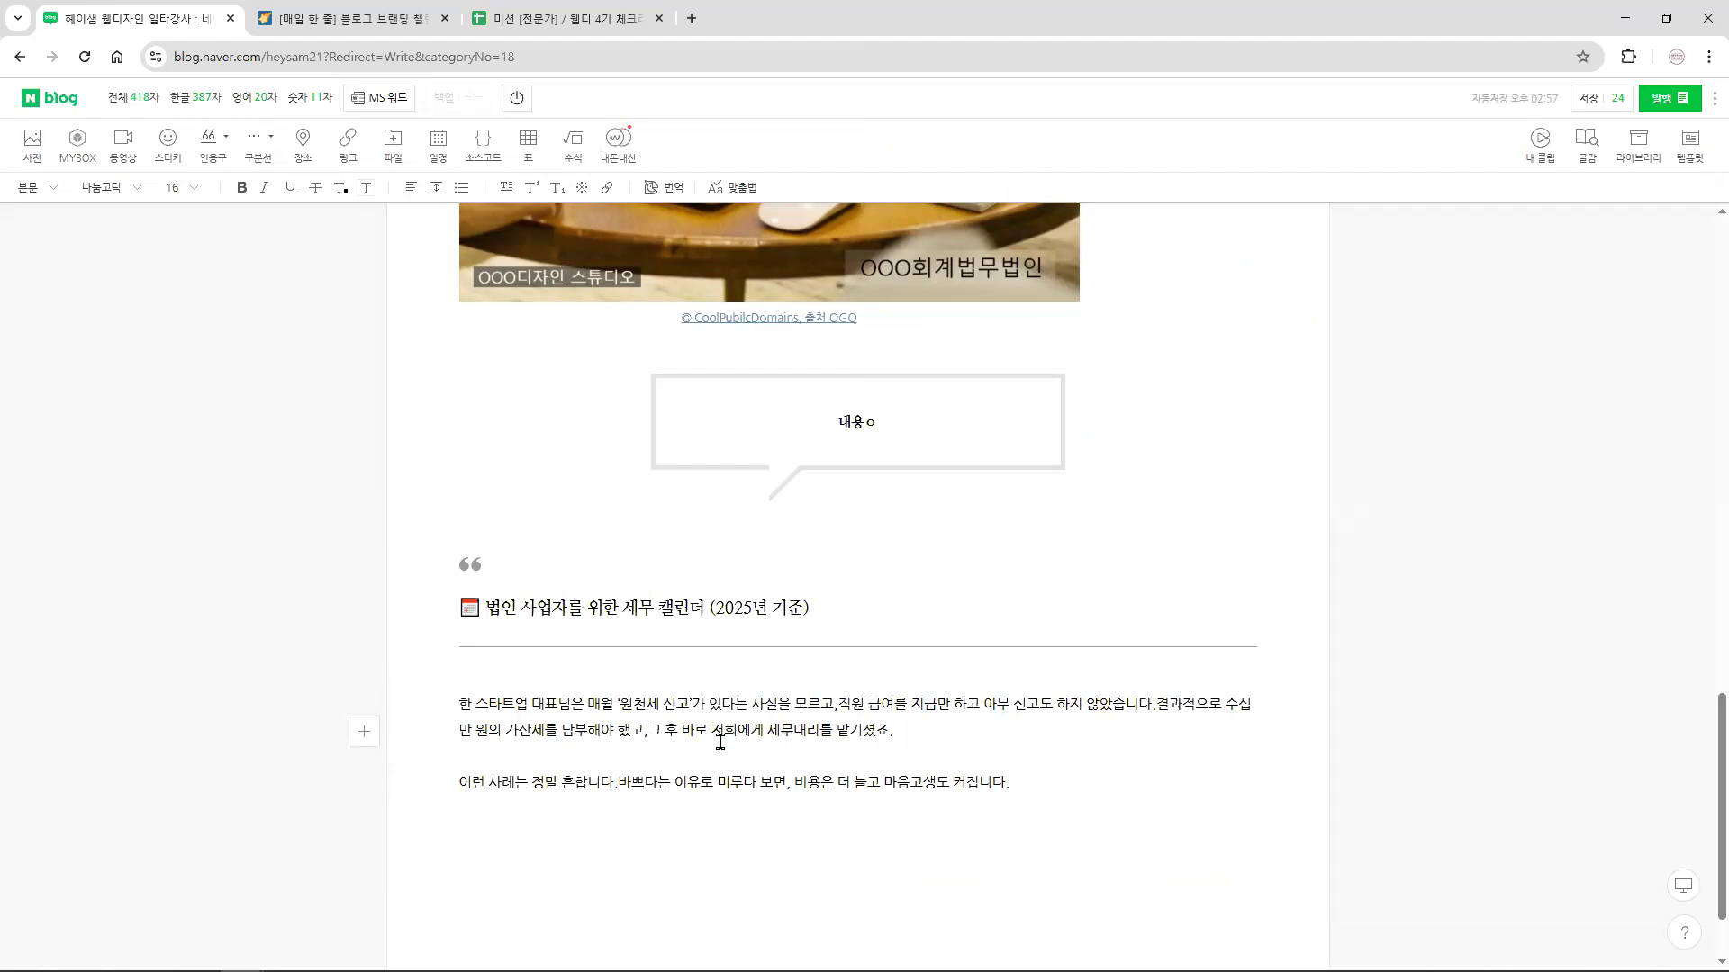
# - Break the startup case paragraph into lines at "직원", "결과적으로" and "그 후", with a blank line before "결과적으로"
pyautogui.click(837, 703)
pyautogui.press('Return')
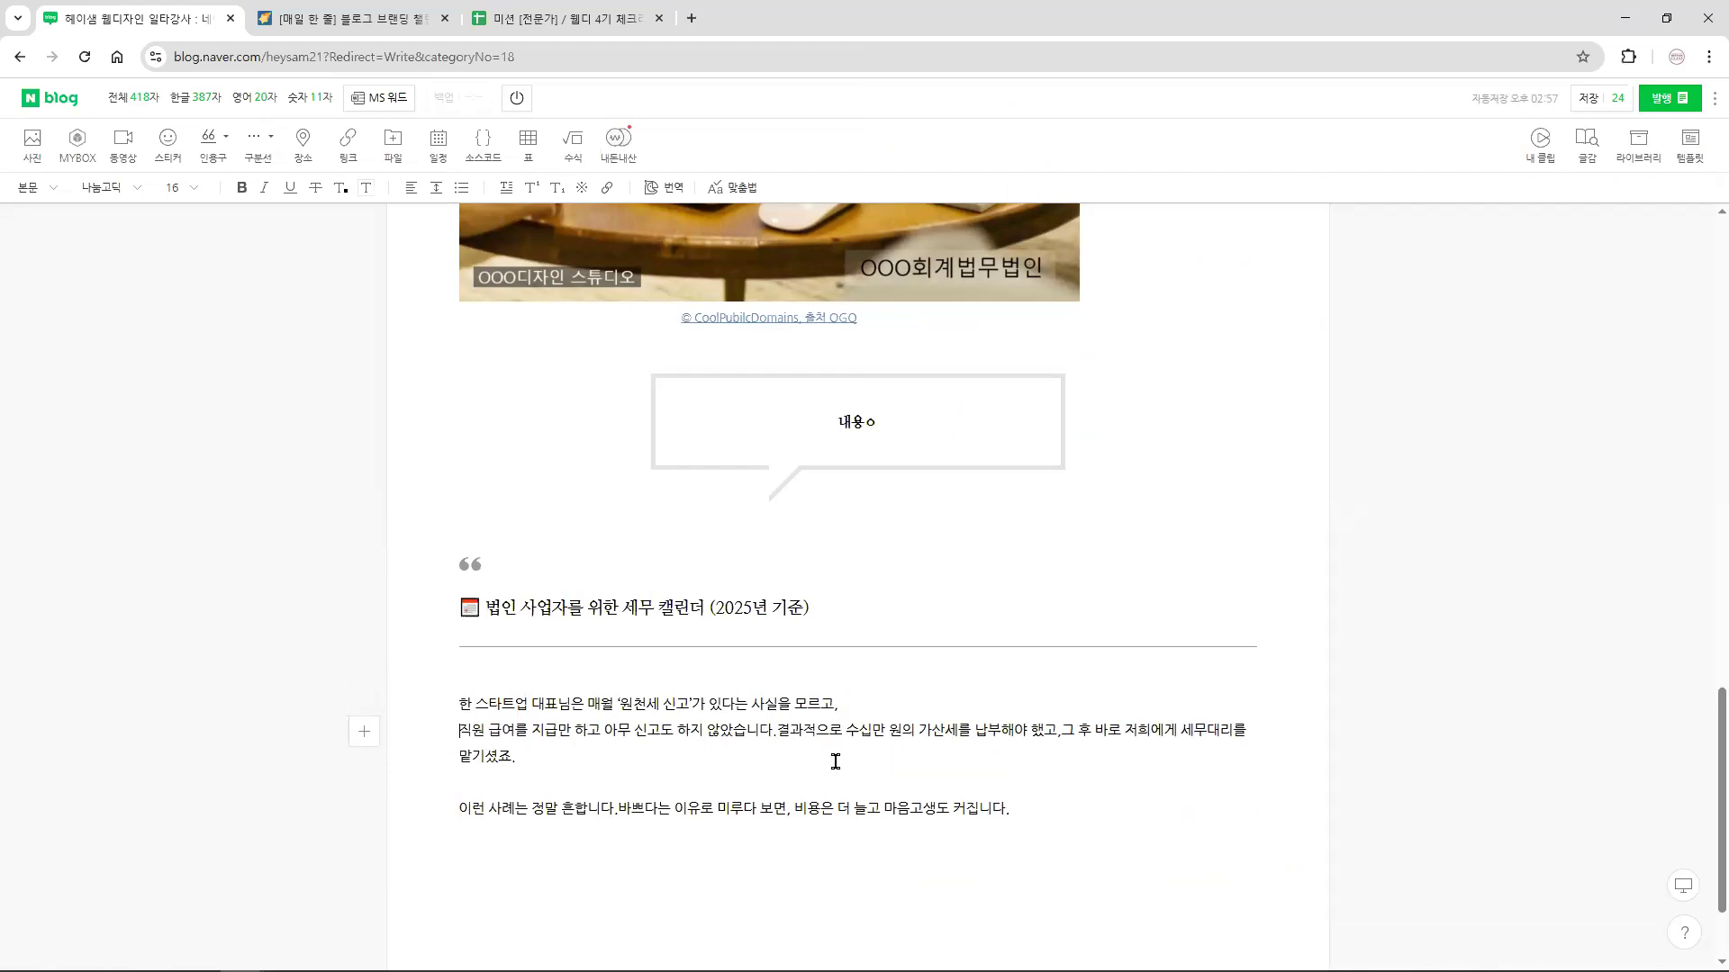
pyautogui.click(778, 730)
pyautogui.press('Return')
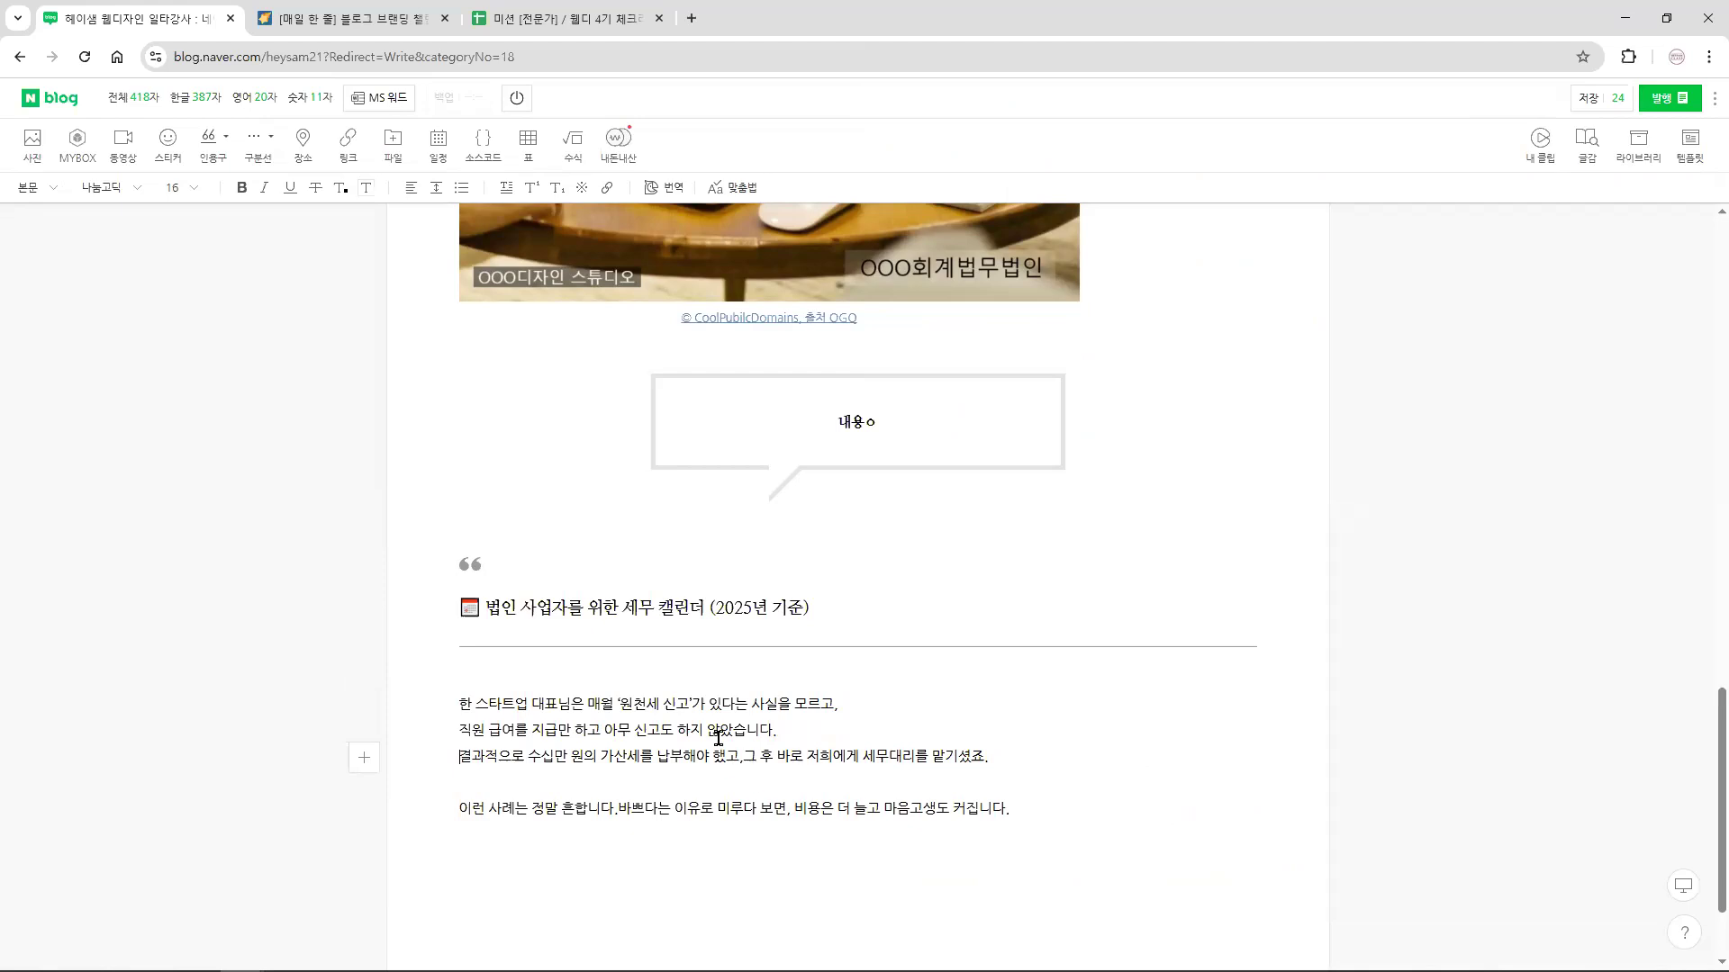
pyautogui.click(744, 756)
pyautogui.press('Return')
pyautogui.click(808, 734)
pyautogui.press('Return')
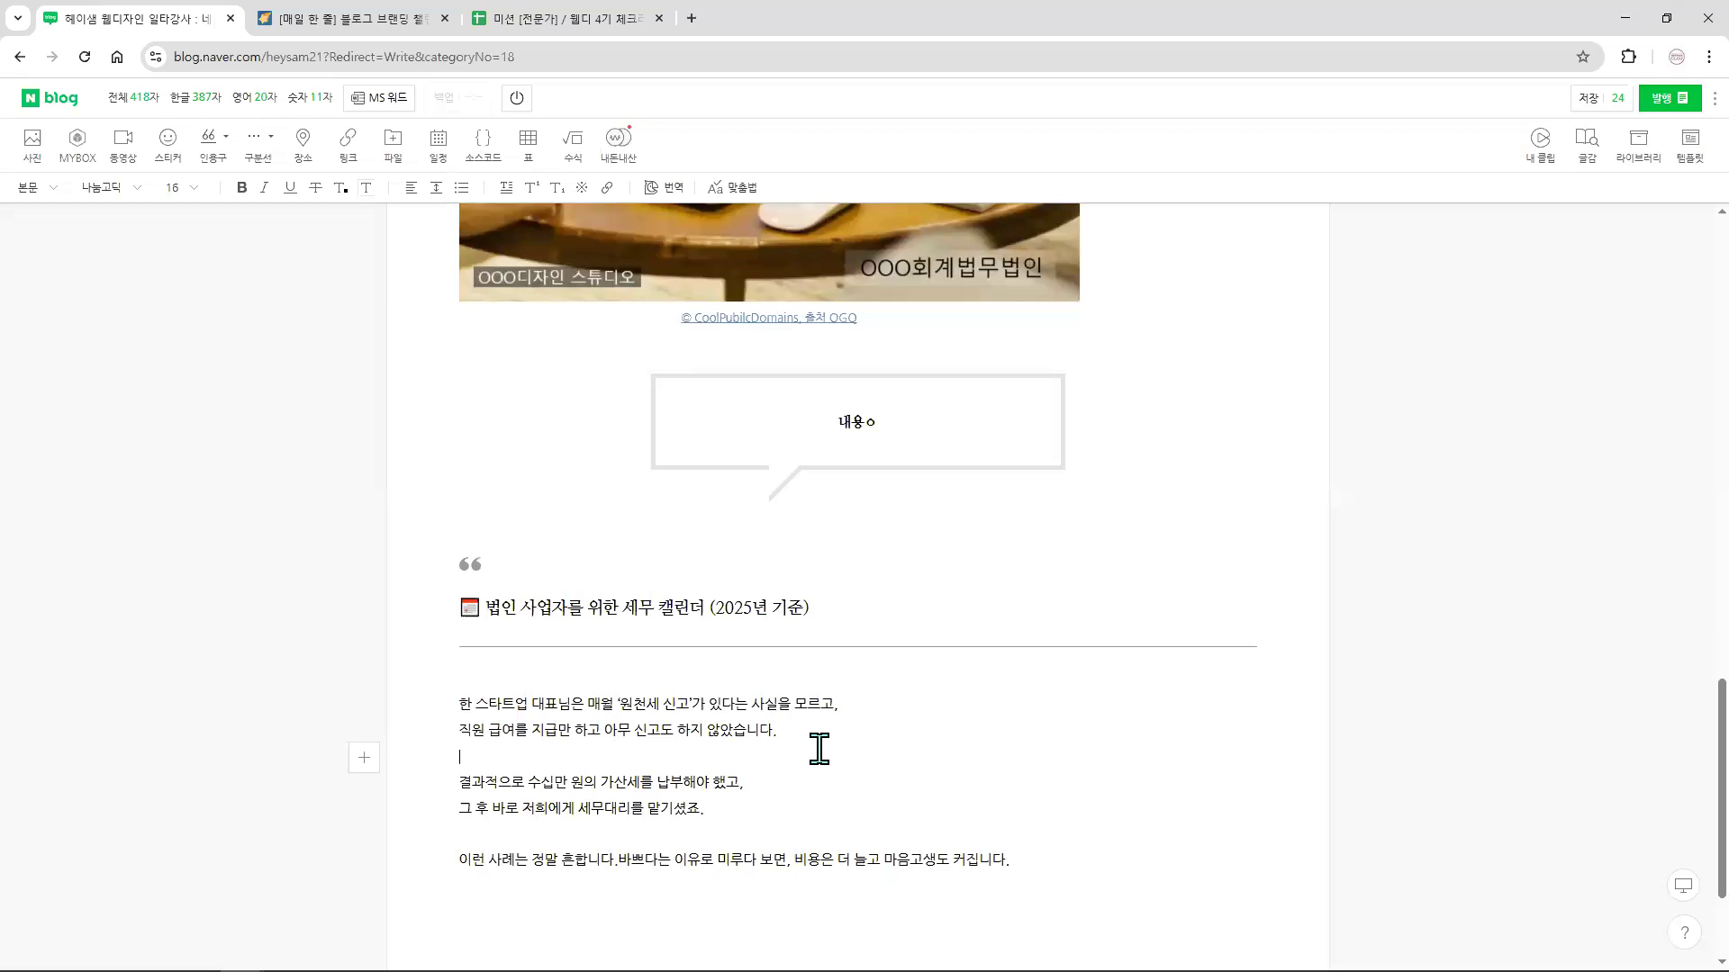
# - Save the post as a draft and check the list of saved drafts
pyautogui.click(1584, 102)
pyautogui.click(1620, 103)
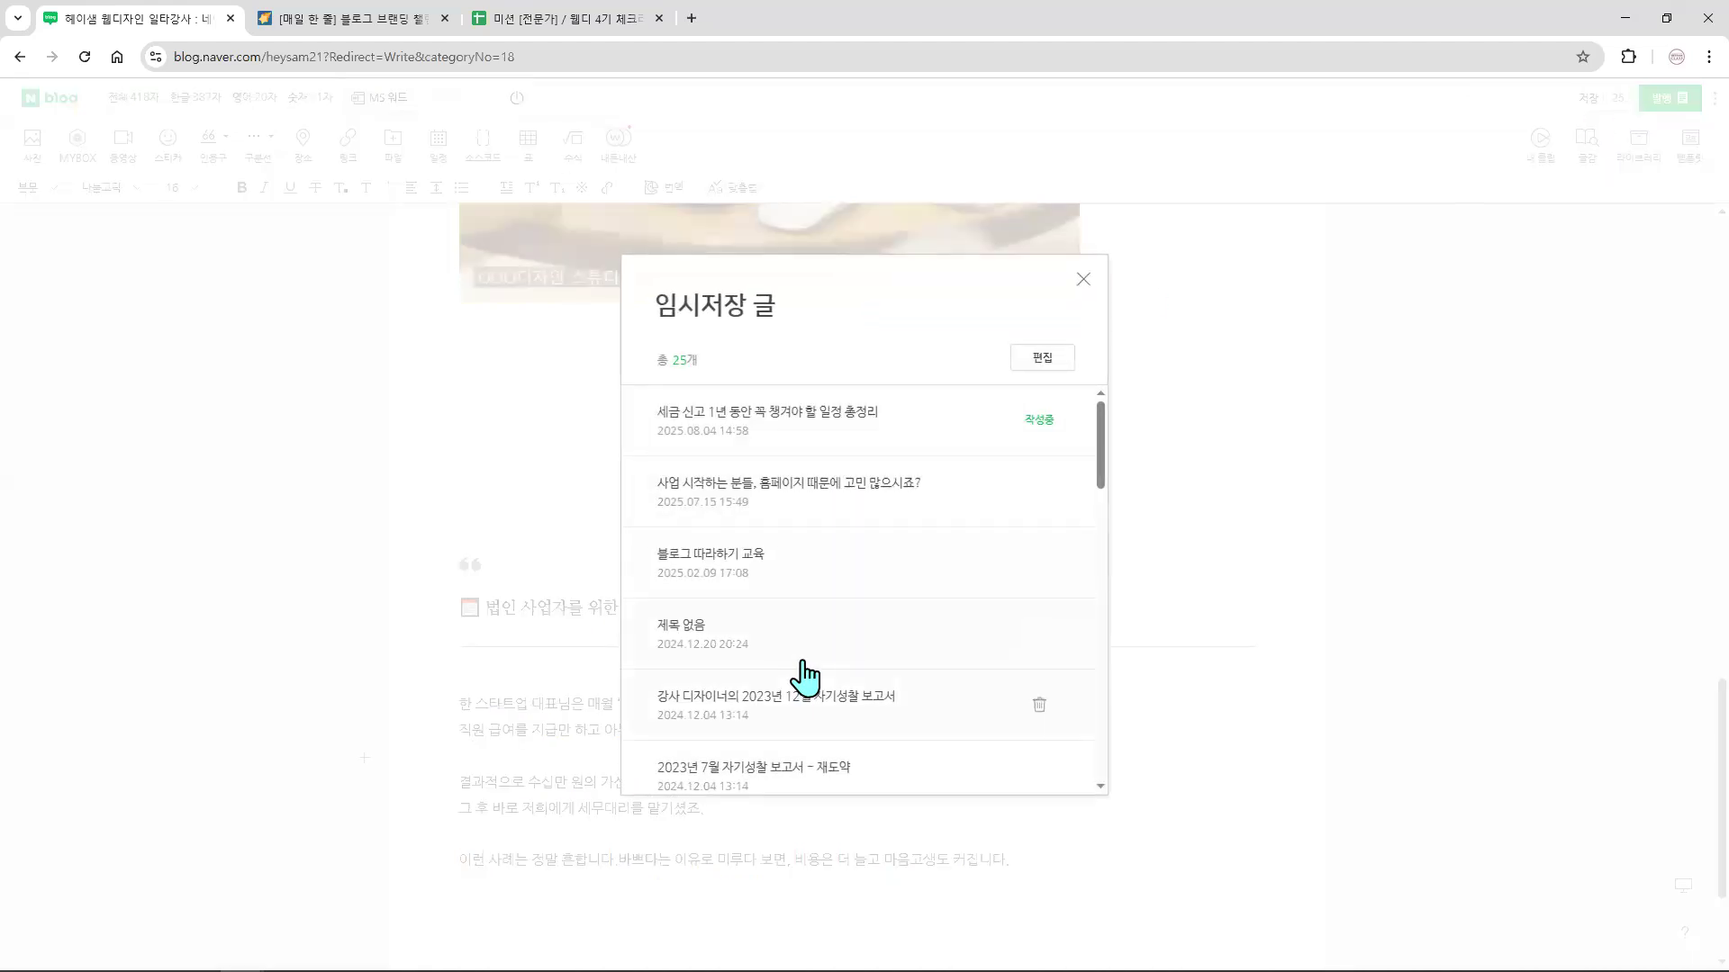
pyautogui.click(1084, 281)
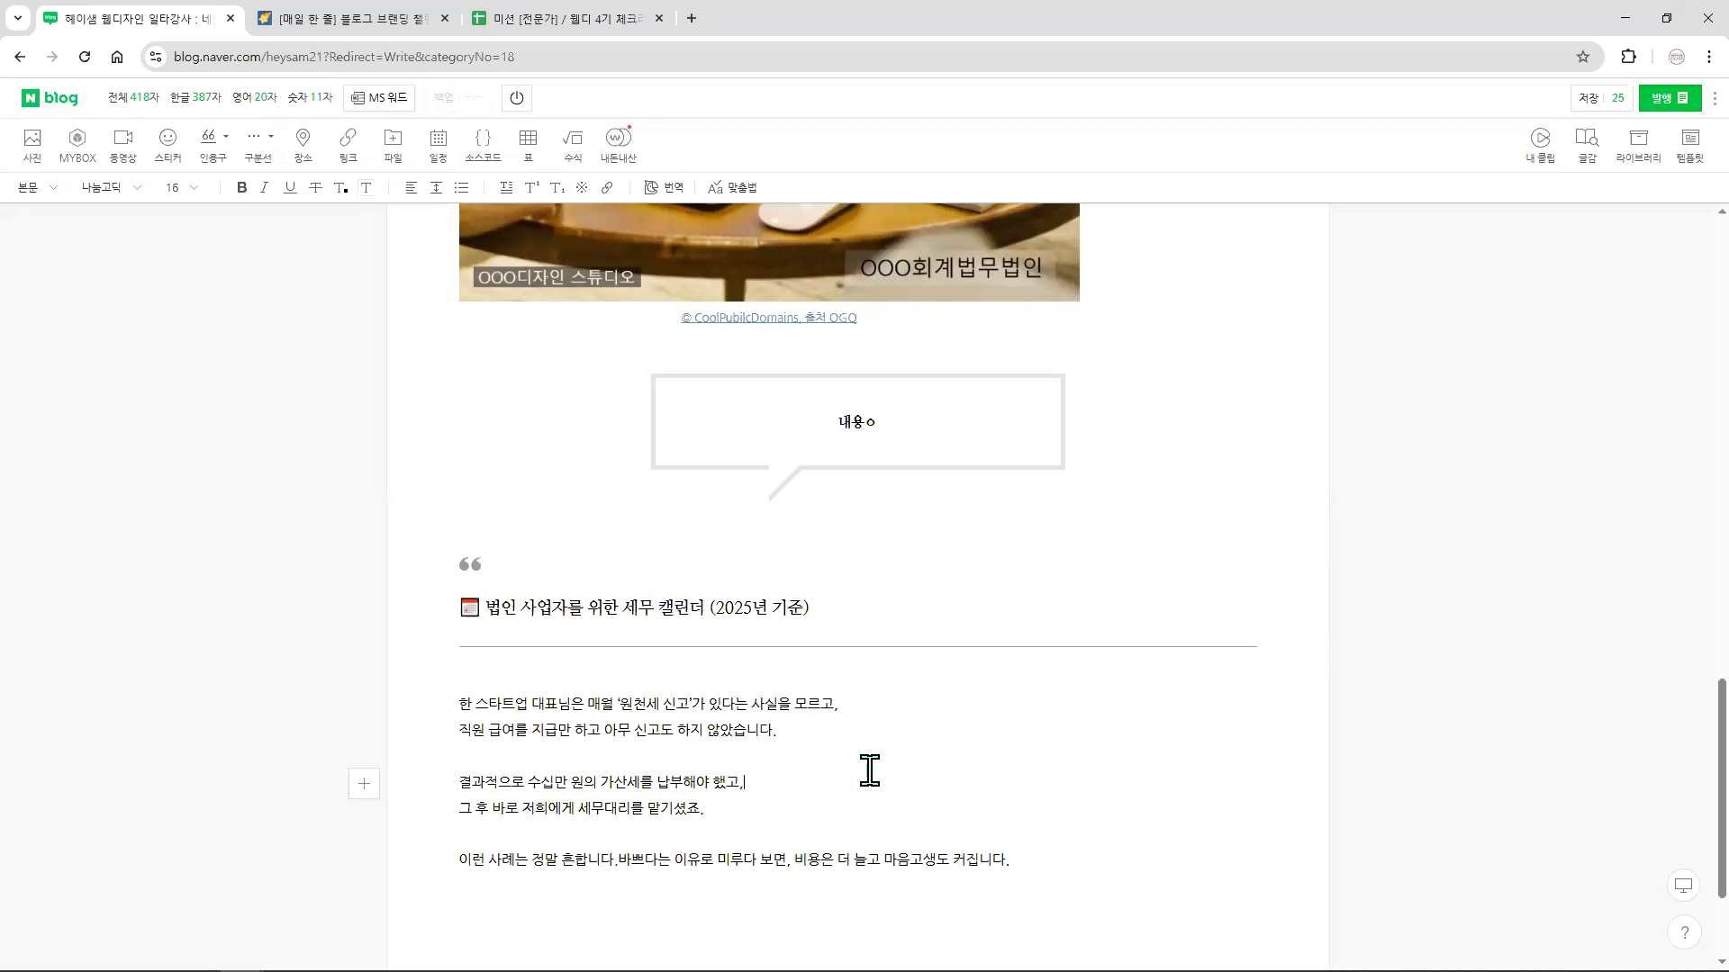
# - Split the last paragraph onto a new line before "비용은 더 늘고"
pyautogui.click(795, 859)
pyautogui.press('Return')
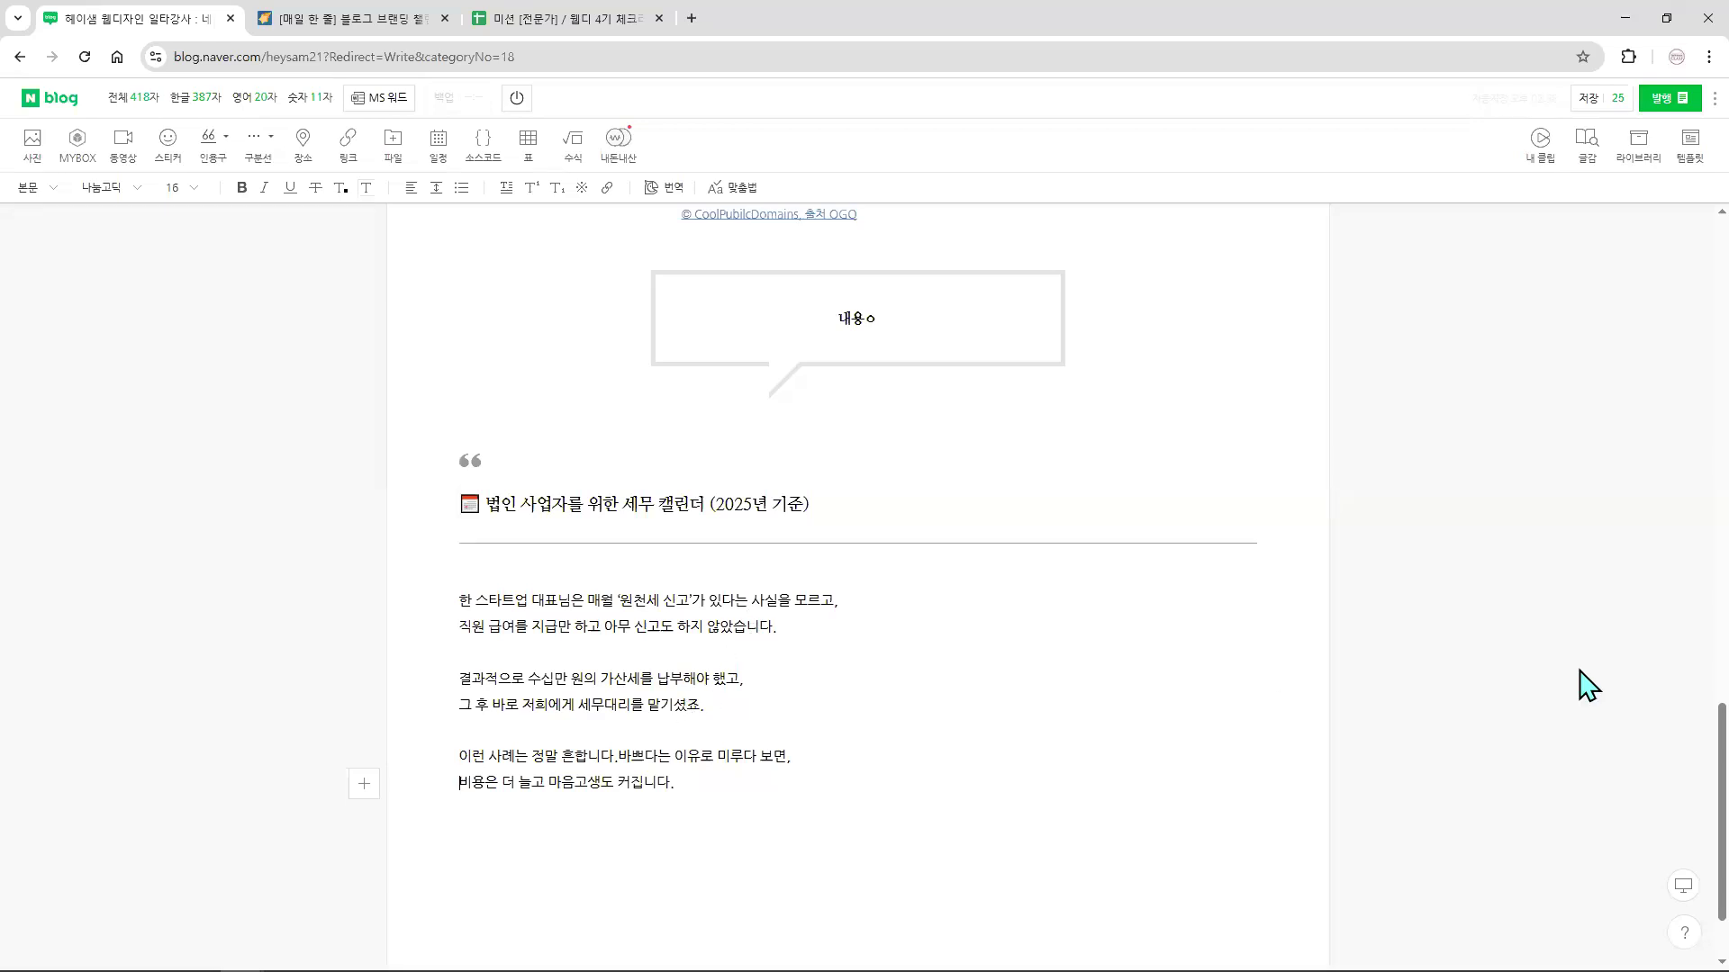
# - Review the closing section of the Notepad draft and insert another underlined quotation block below the post's last paragraph
pyautogui.hotkey('alt', 'Tab')
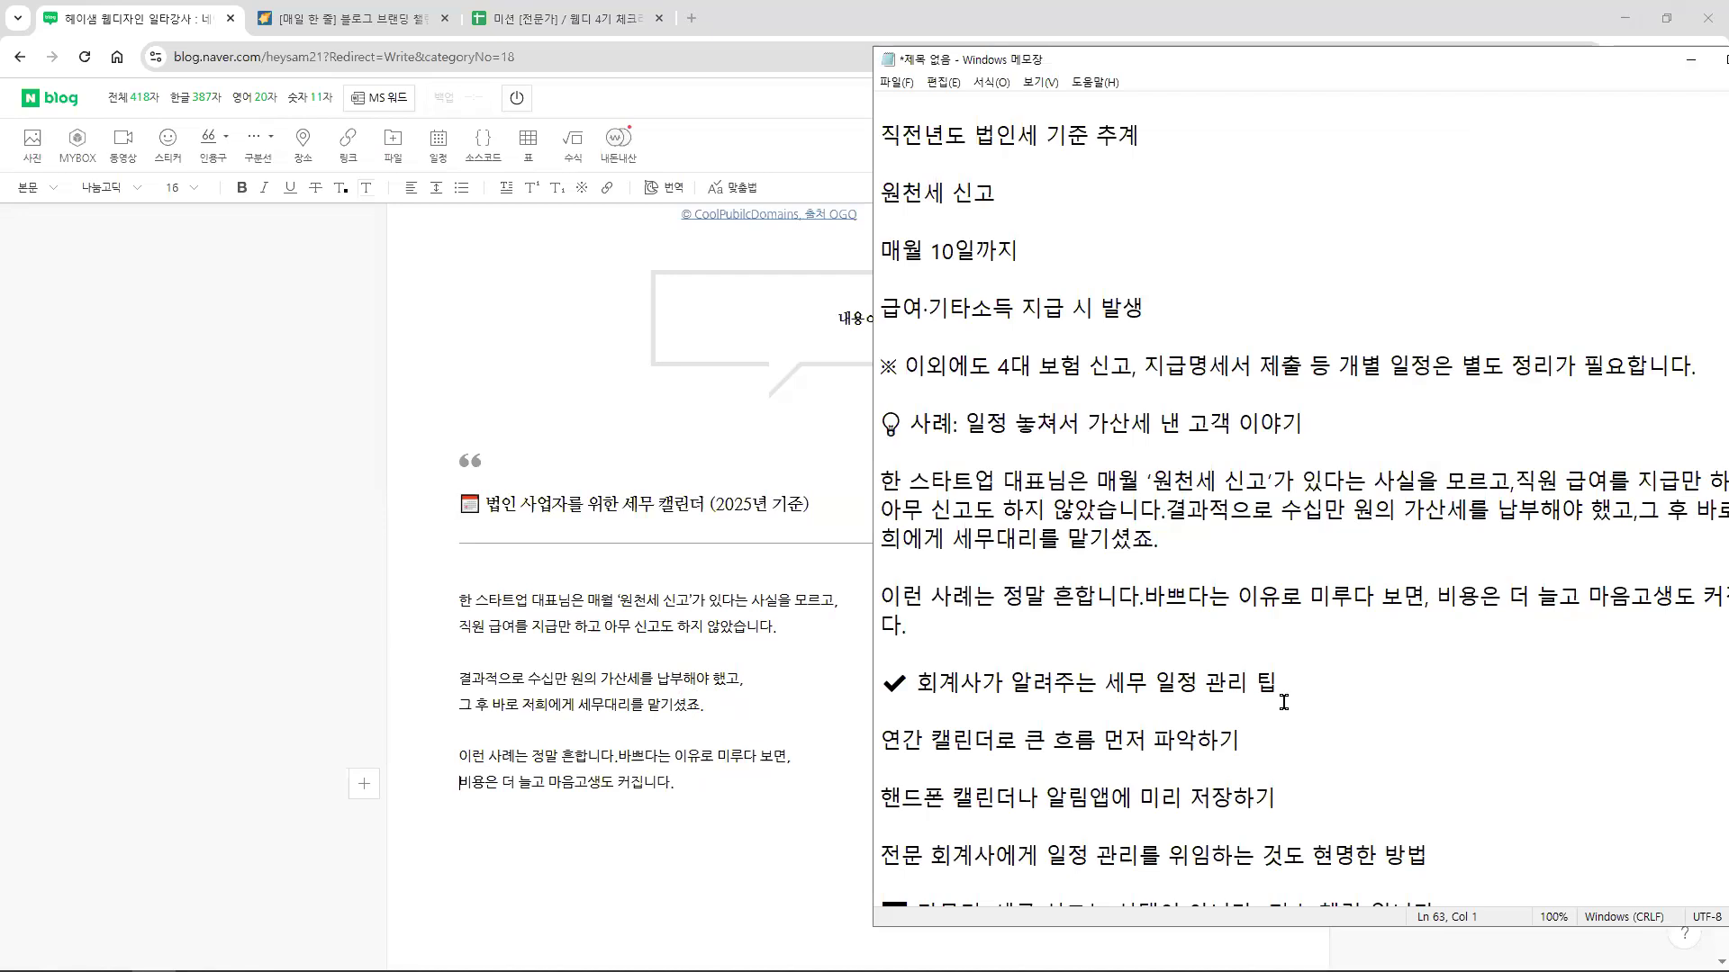
pyautogui.scroll(-1, 1312, 708)
pyautogui.scroll(-1, 1313, 708)
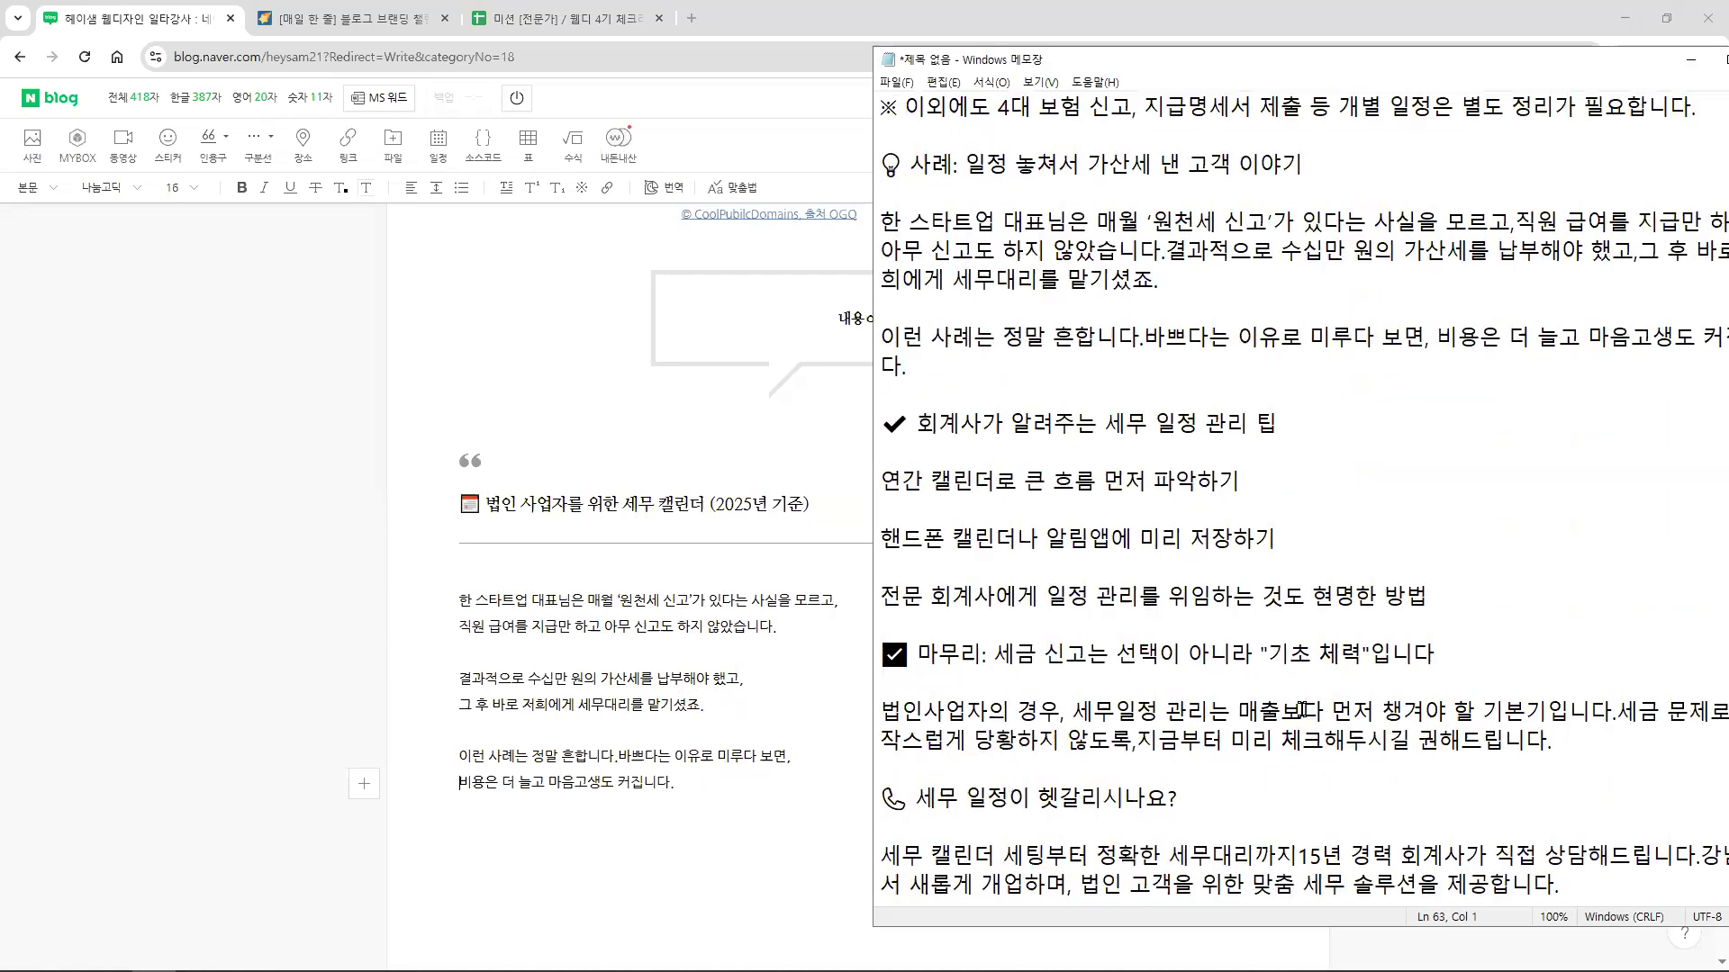
pyautogui.scroll(-2, 940, 580)
pyautogui.moveTo(915, 510); pyautogui.dragTo(1468, 513)
pyautogui.click(1468, 513)
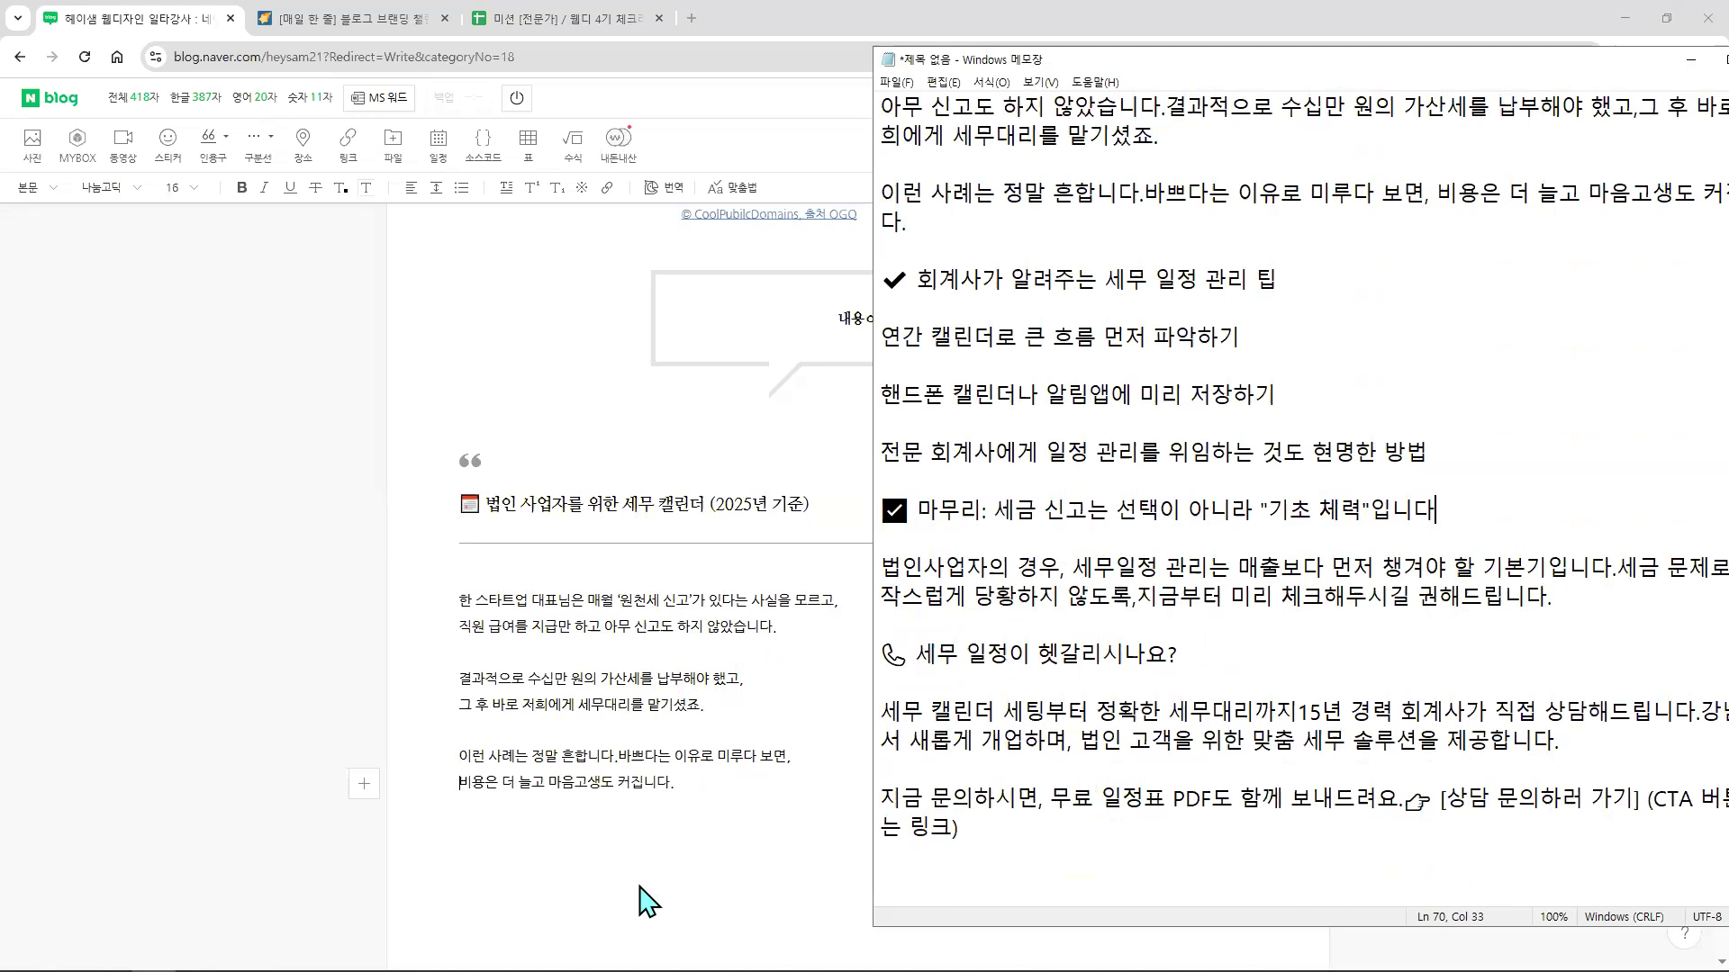
pyautogui.click(664, 846)
pyautogui.scroll(-1, 688, 810)
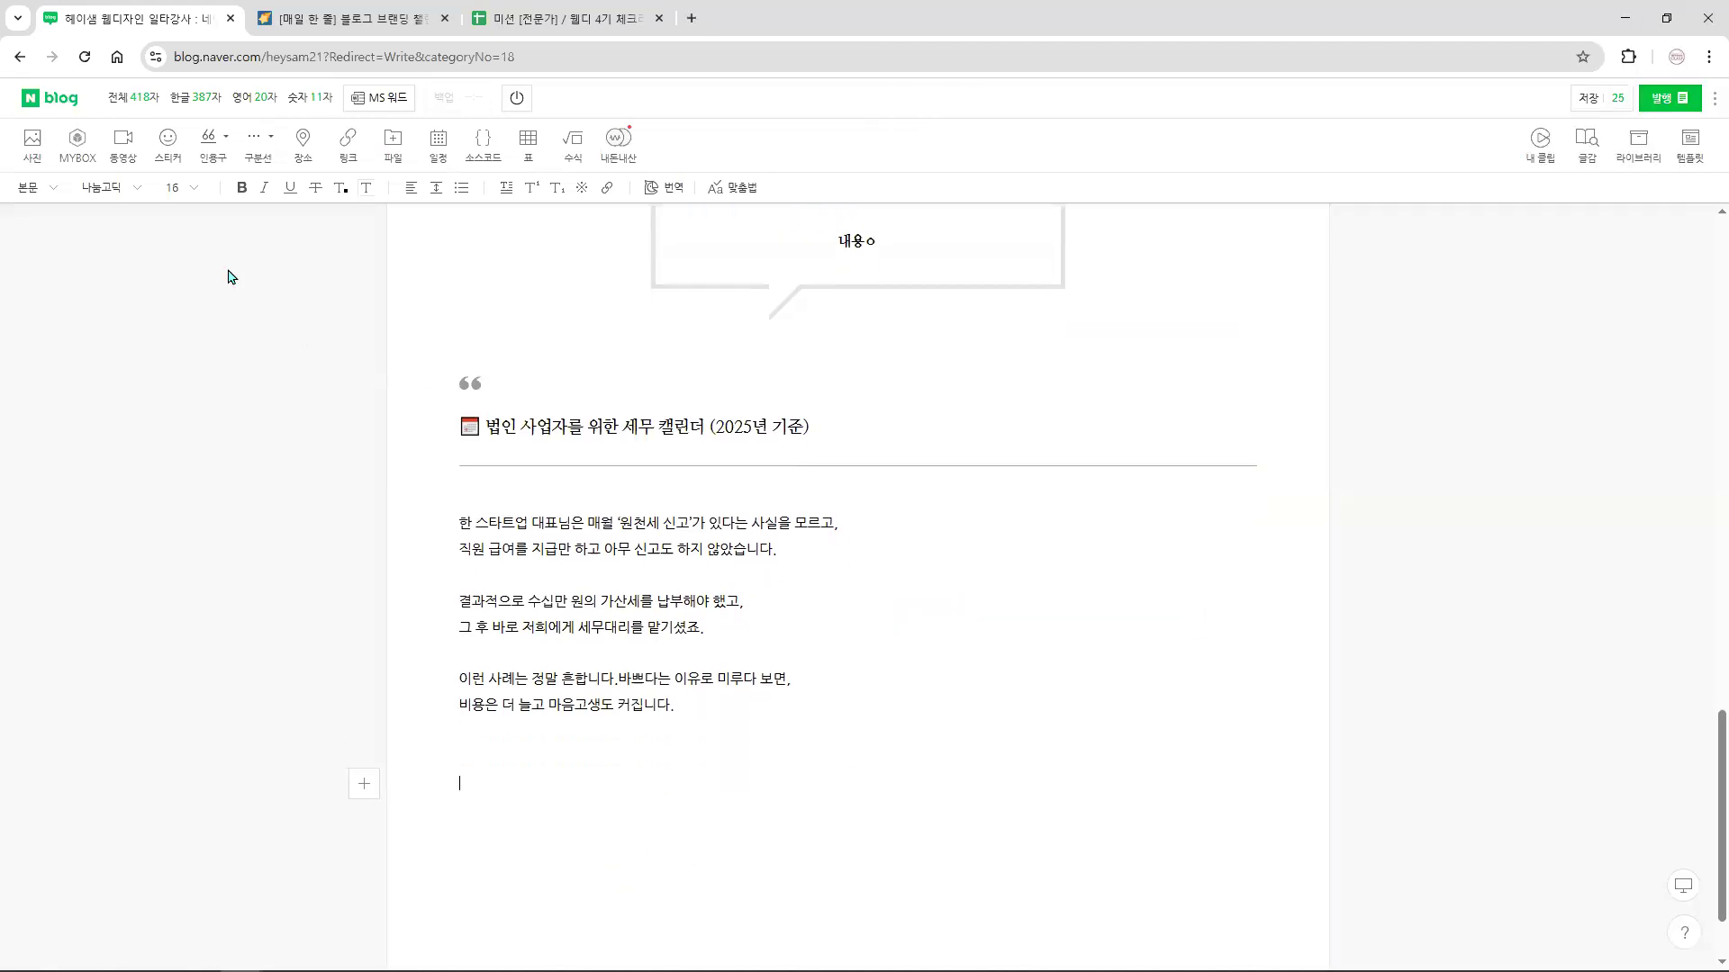
pyautogui.click(209, 137)
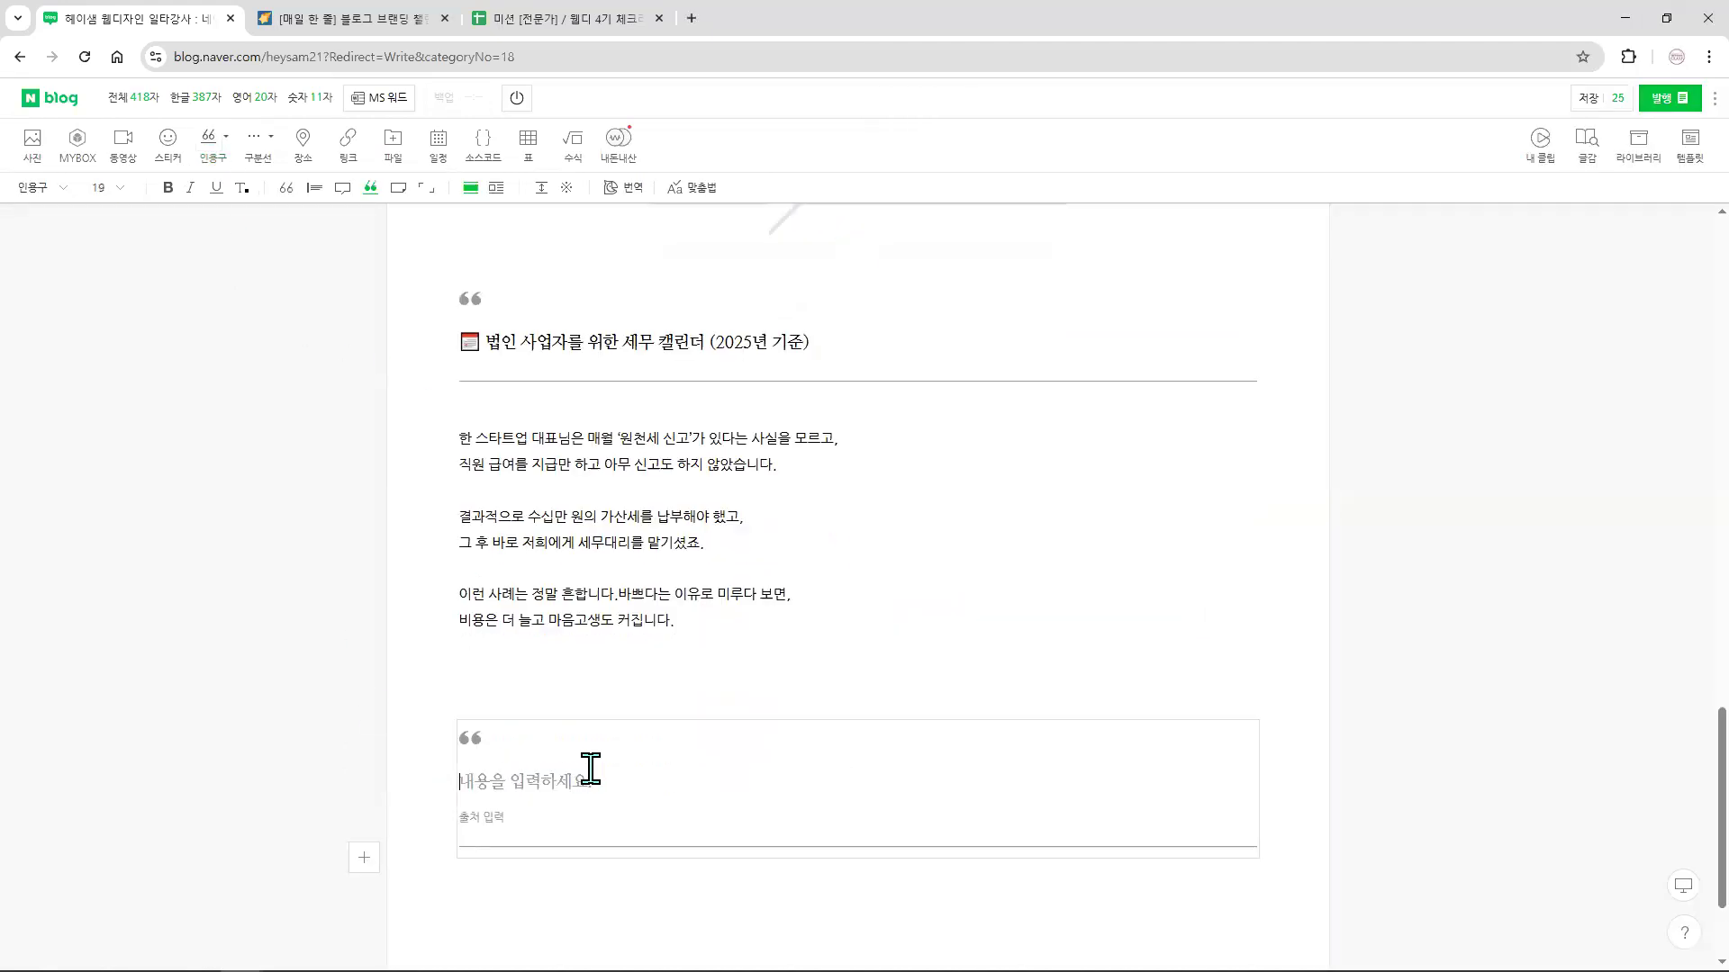
# - Title the new quotation block with the blogger's nickname followed by "드리는 조언" and continue in the body text below it
pyautogui.write('헤이샘 의')
pyautogui.press('BackSpace')
pyautogui.press('BackSpace')
pyautogui.press('BackSpace')
pyautogui.press('BackSpace')
pyautogui.write('의 생개')
pyautogui.press('BackSpace')
pyautogui.press('BackSpace')
pyautogui.press('BackSpace')
pyautogui.write('견해')
pyautogui.press('BackSpace')
pyautogui.press('BackSpace')
pyautogui.press('BackSpace')
pyautogui.press('BackSpace')
pyautogui.press('BackSpace')
pyautogui.press('BackSpace')
pyautogui.press('BackSpace')
pyautogui.write('마뮈')
pyautogui.write('리')
pyautogui.click(599, 911)
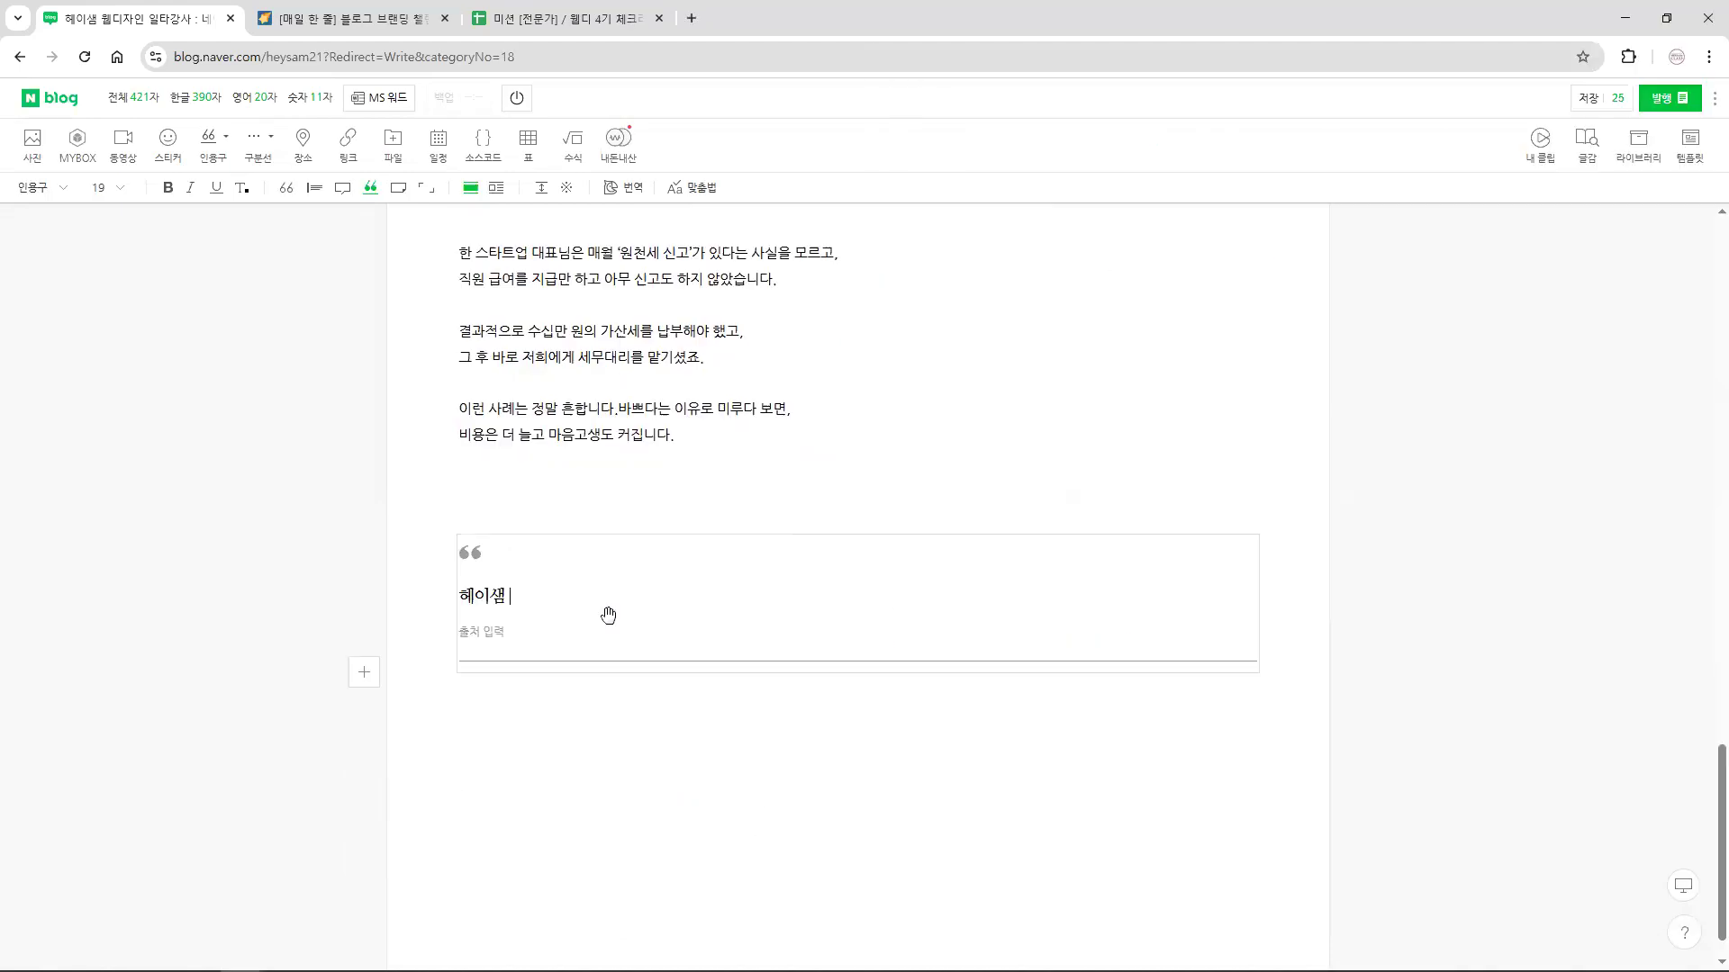
pyautogui.write('드리는 조언')
pyautogui.click(518, 710)
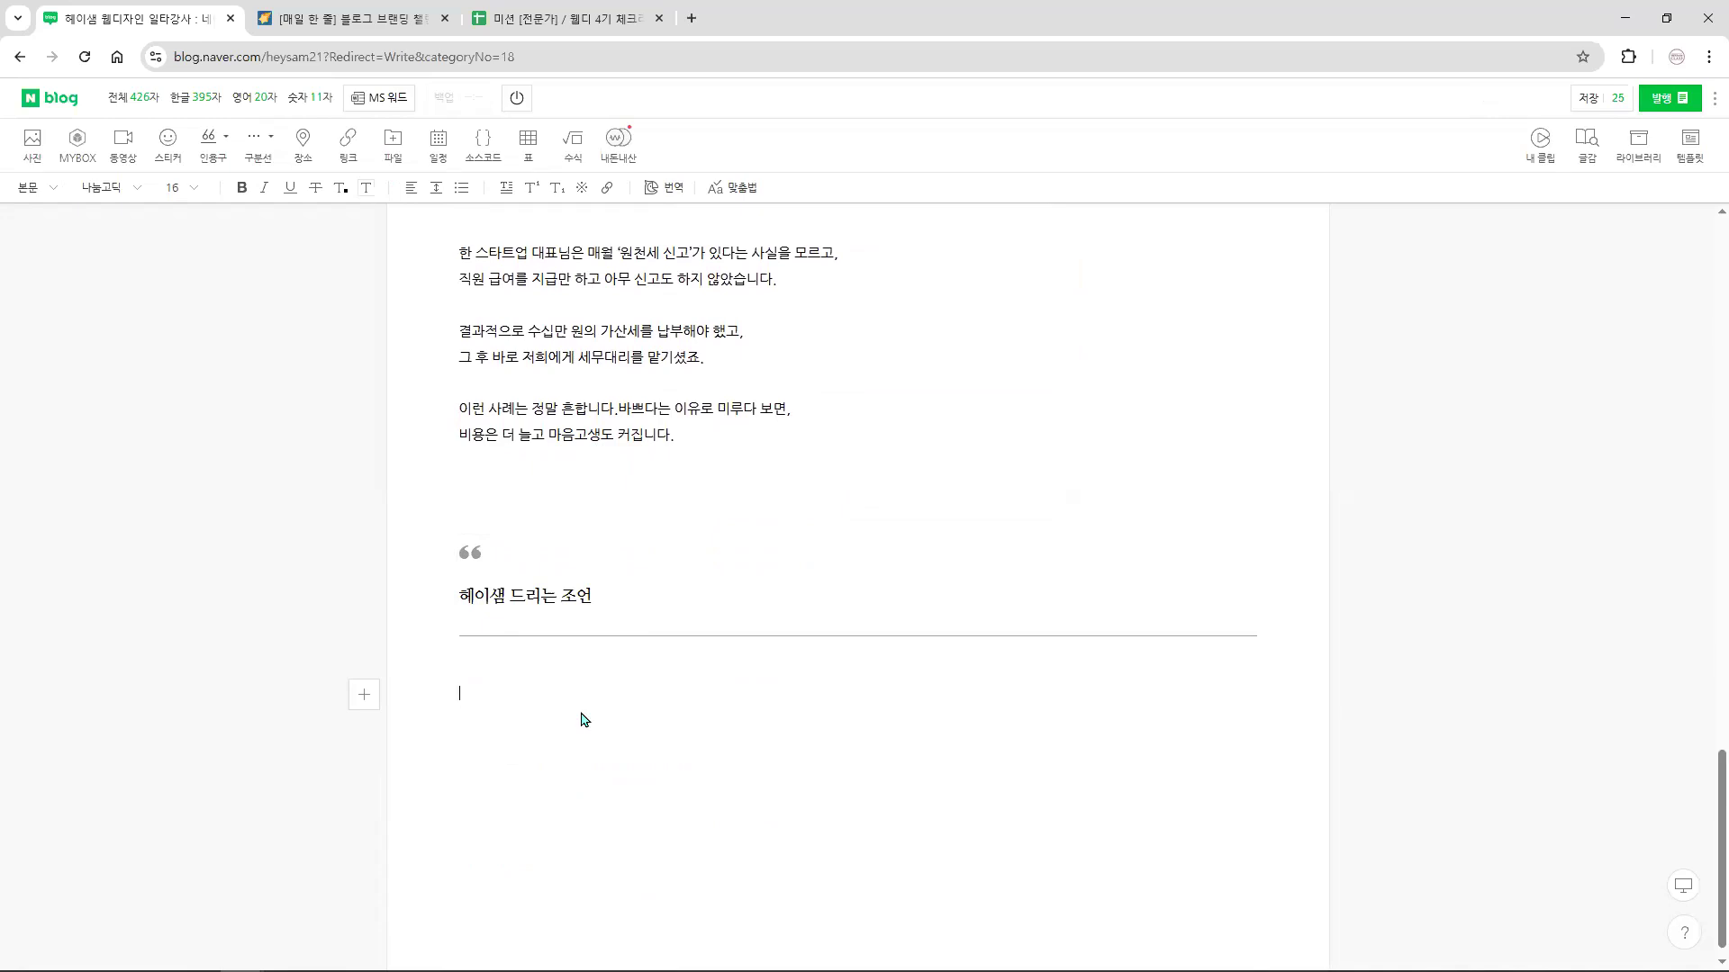
# - Look through the saved personal templates and back out of loading "웹디자이너 연봉 평균이 얼마일까?"
pyautogui.click(1687, 173)
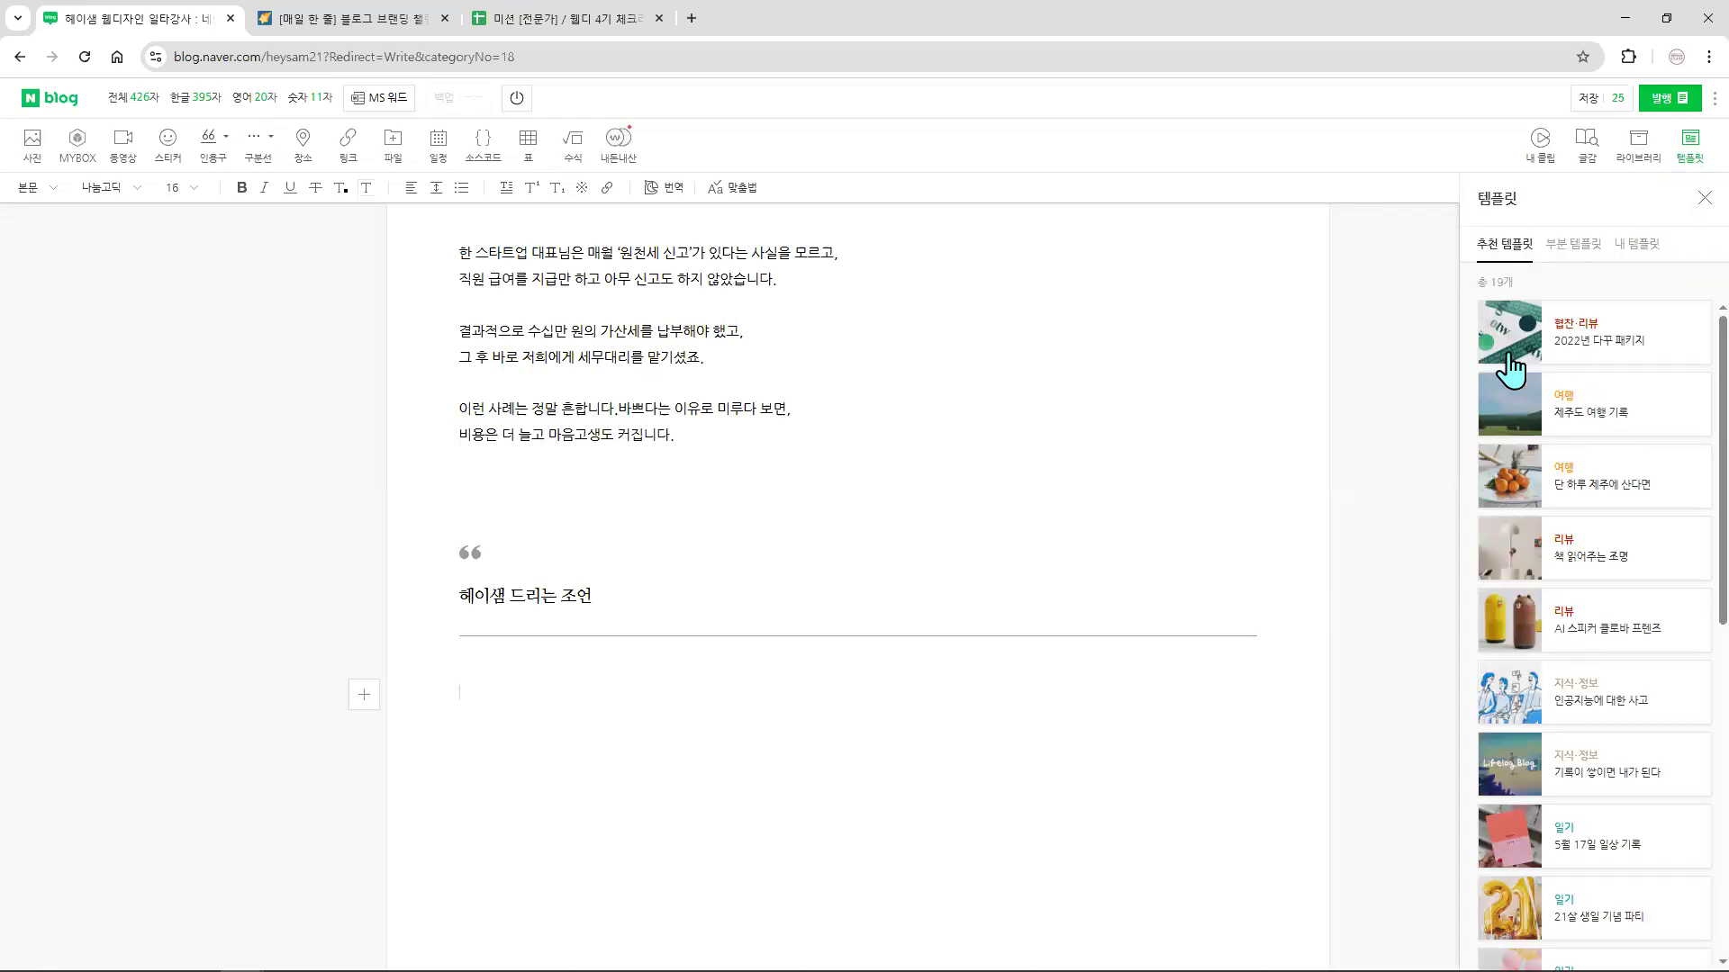
pyautogui.click(1637, 247)
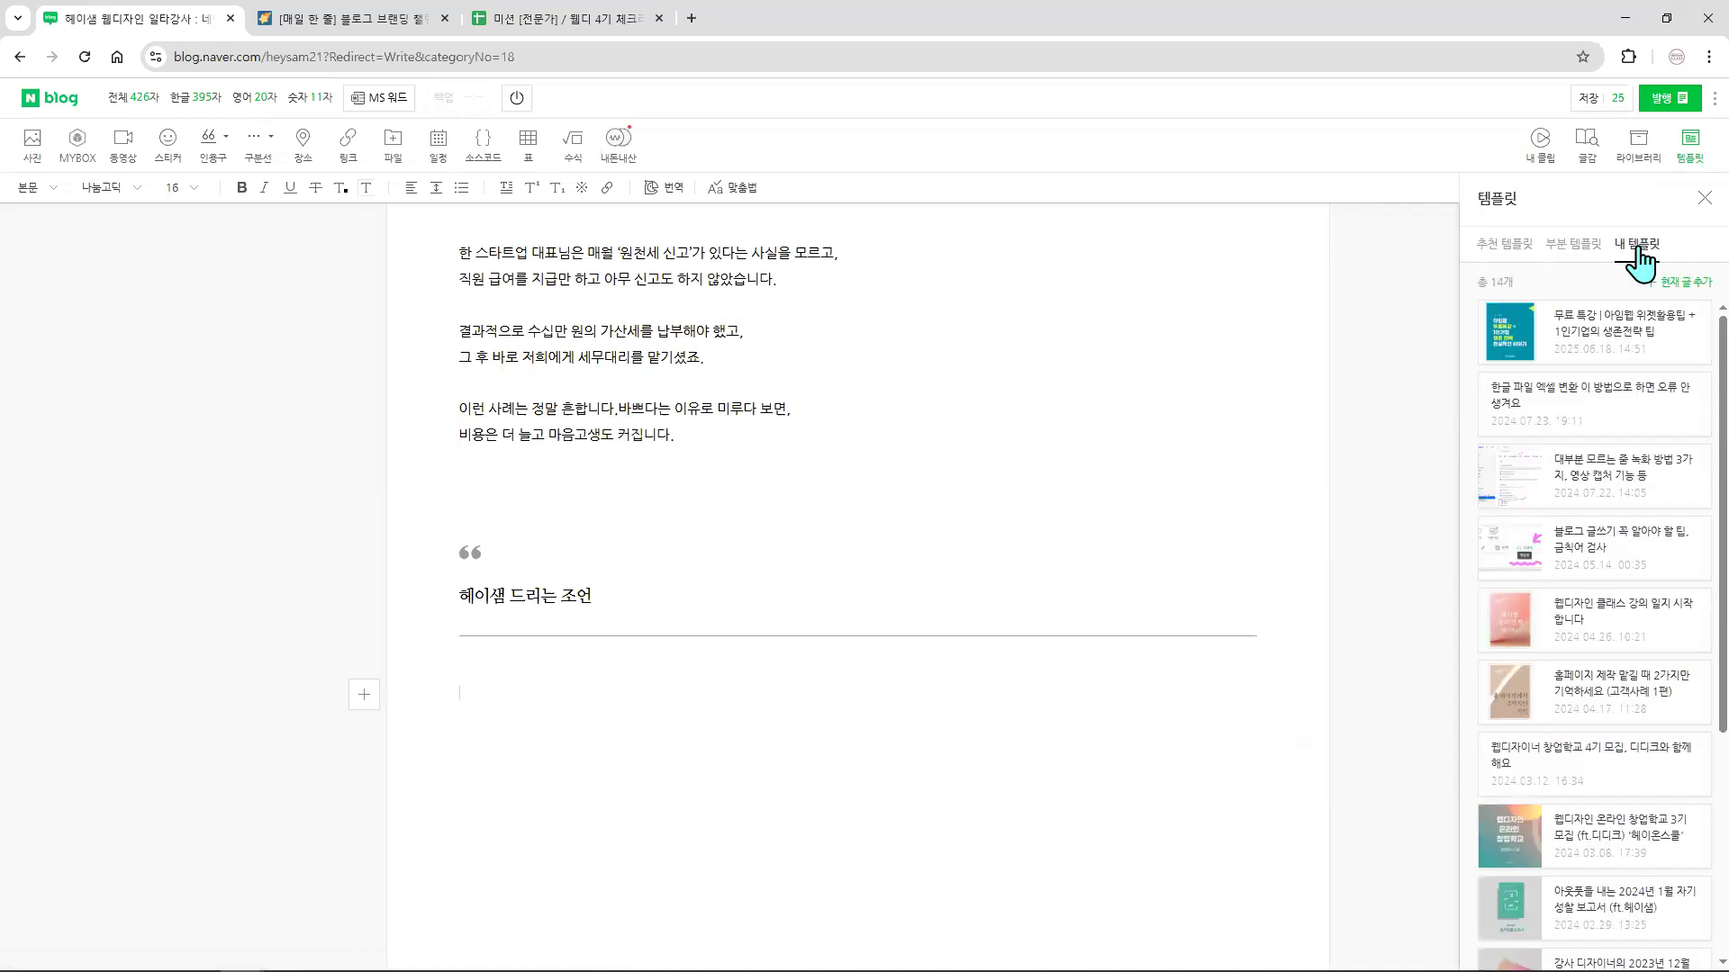
pyautogui.click(808, 413)
pyautogui.scroll(-2, 1601, 656)
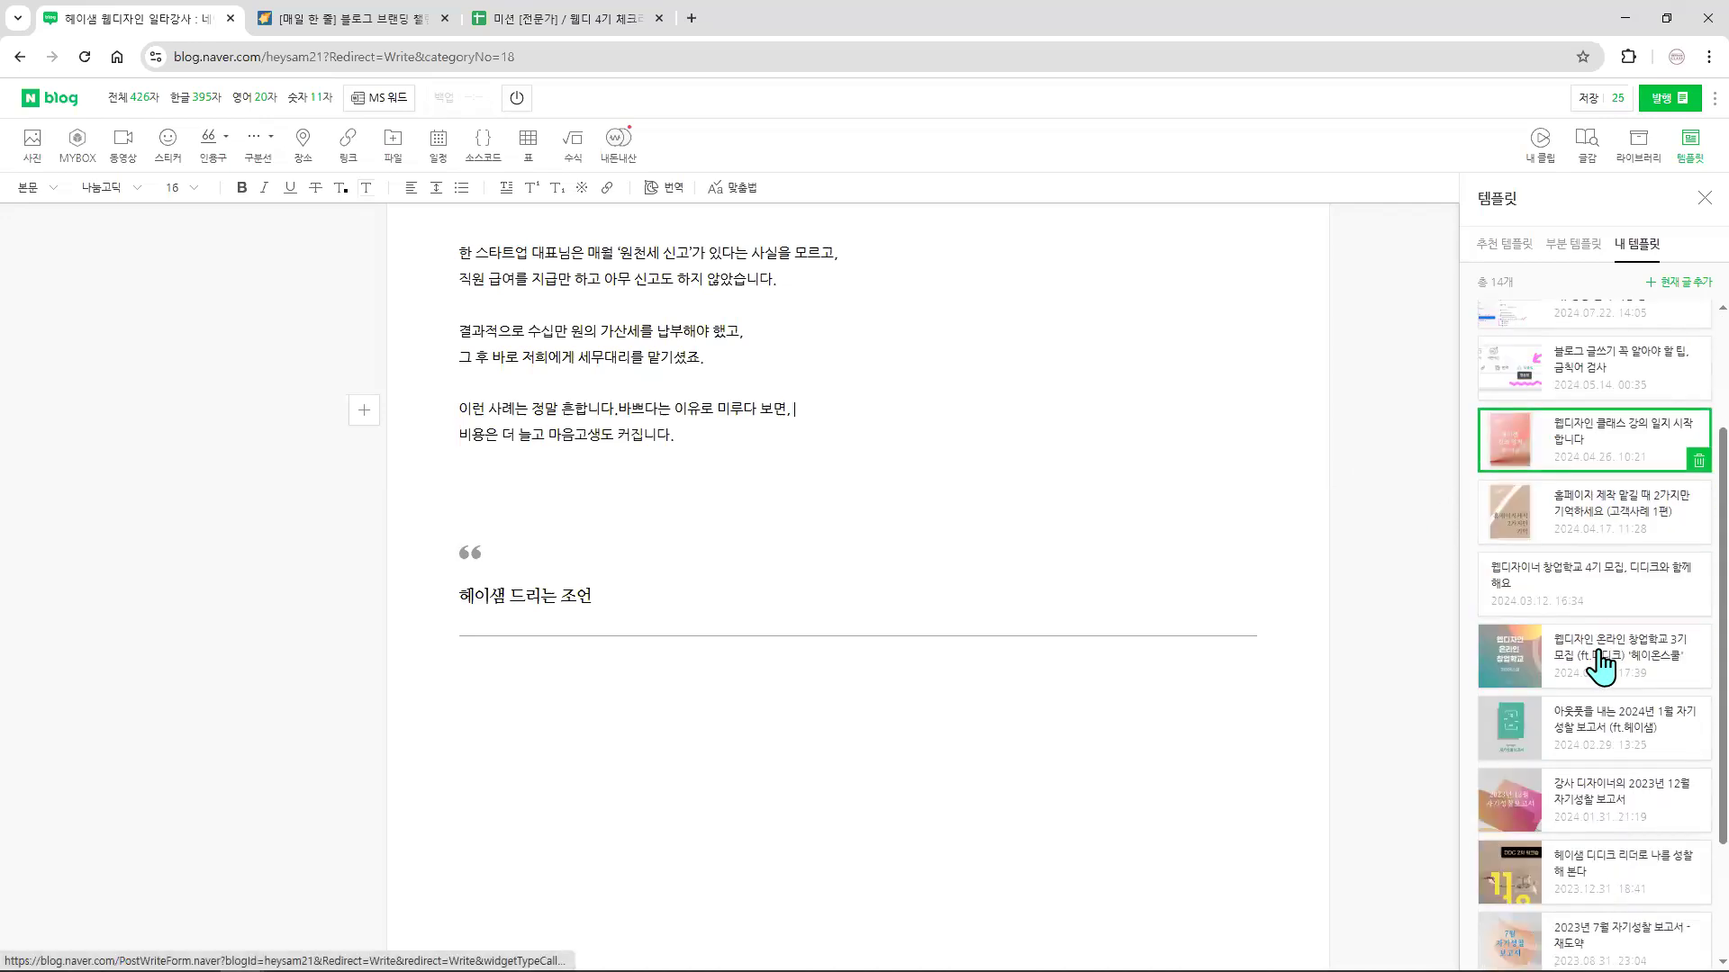
pyautogui.scroll(-2, 1600, 660)
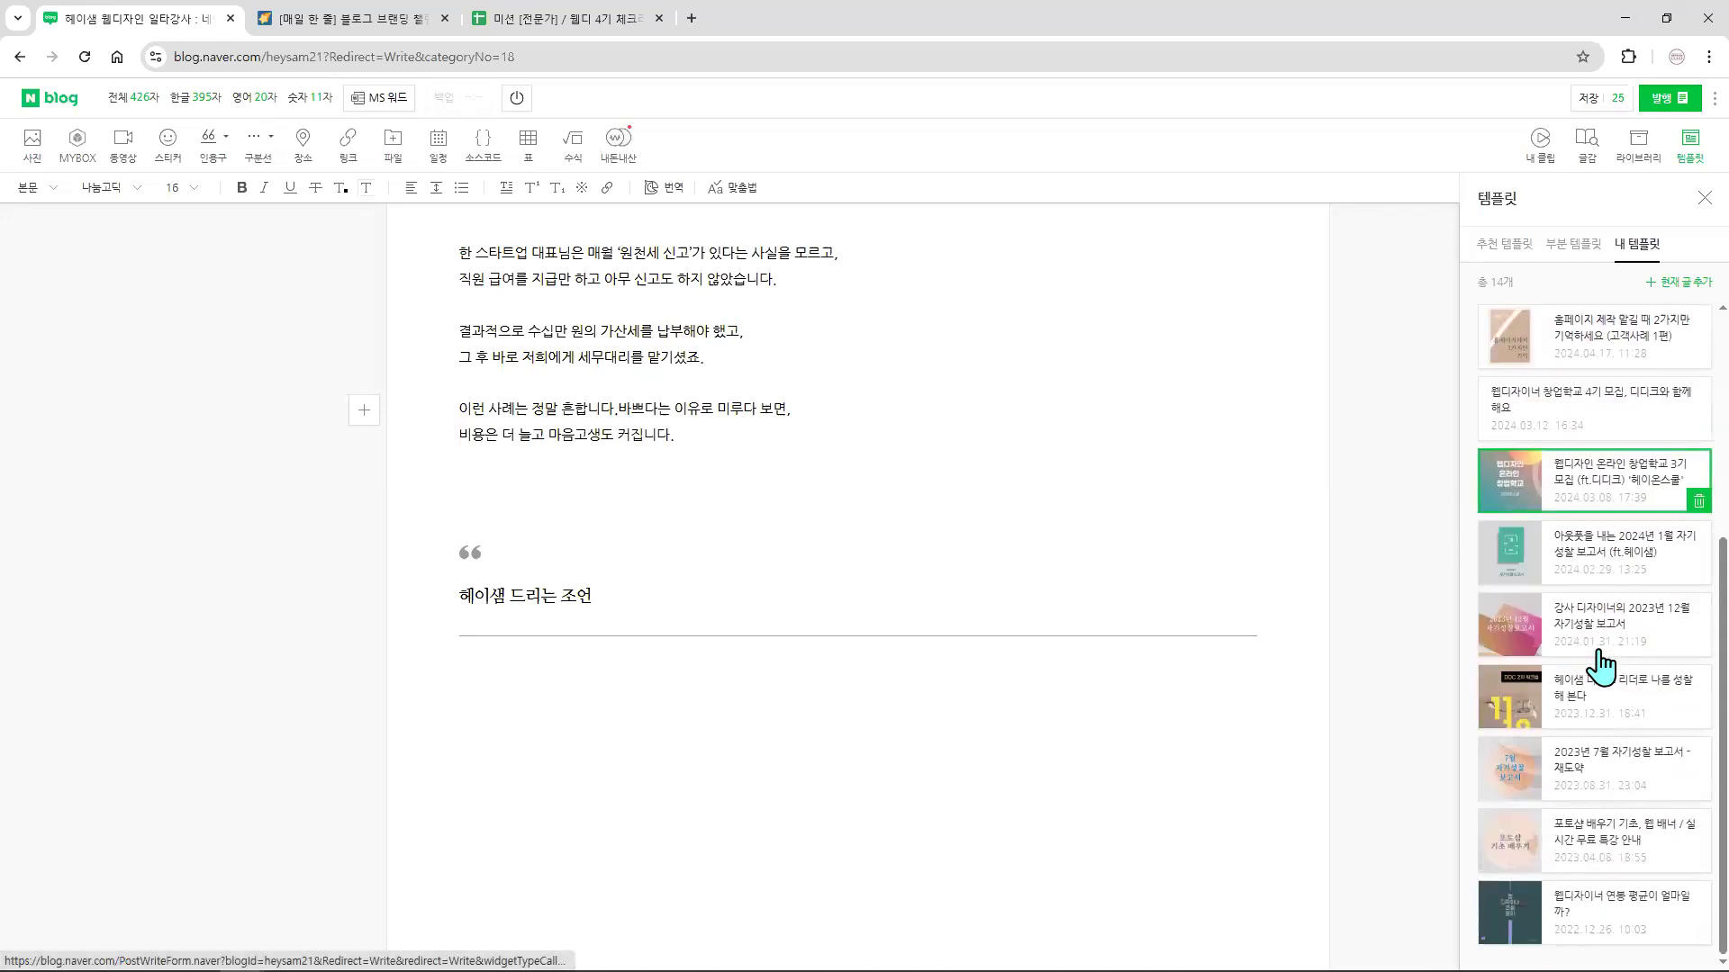
pyautogui.click(1611, 920)
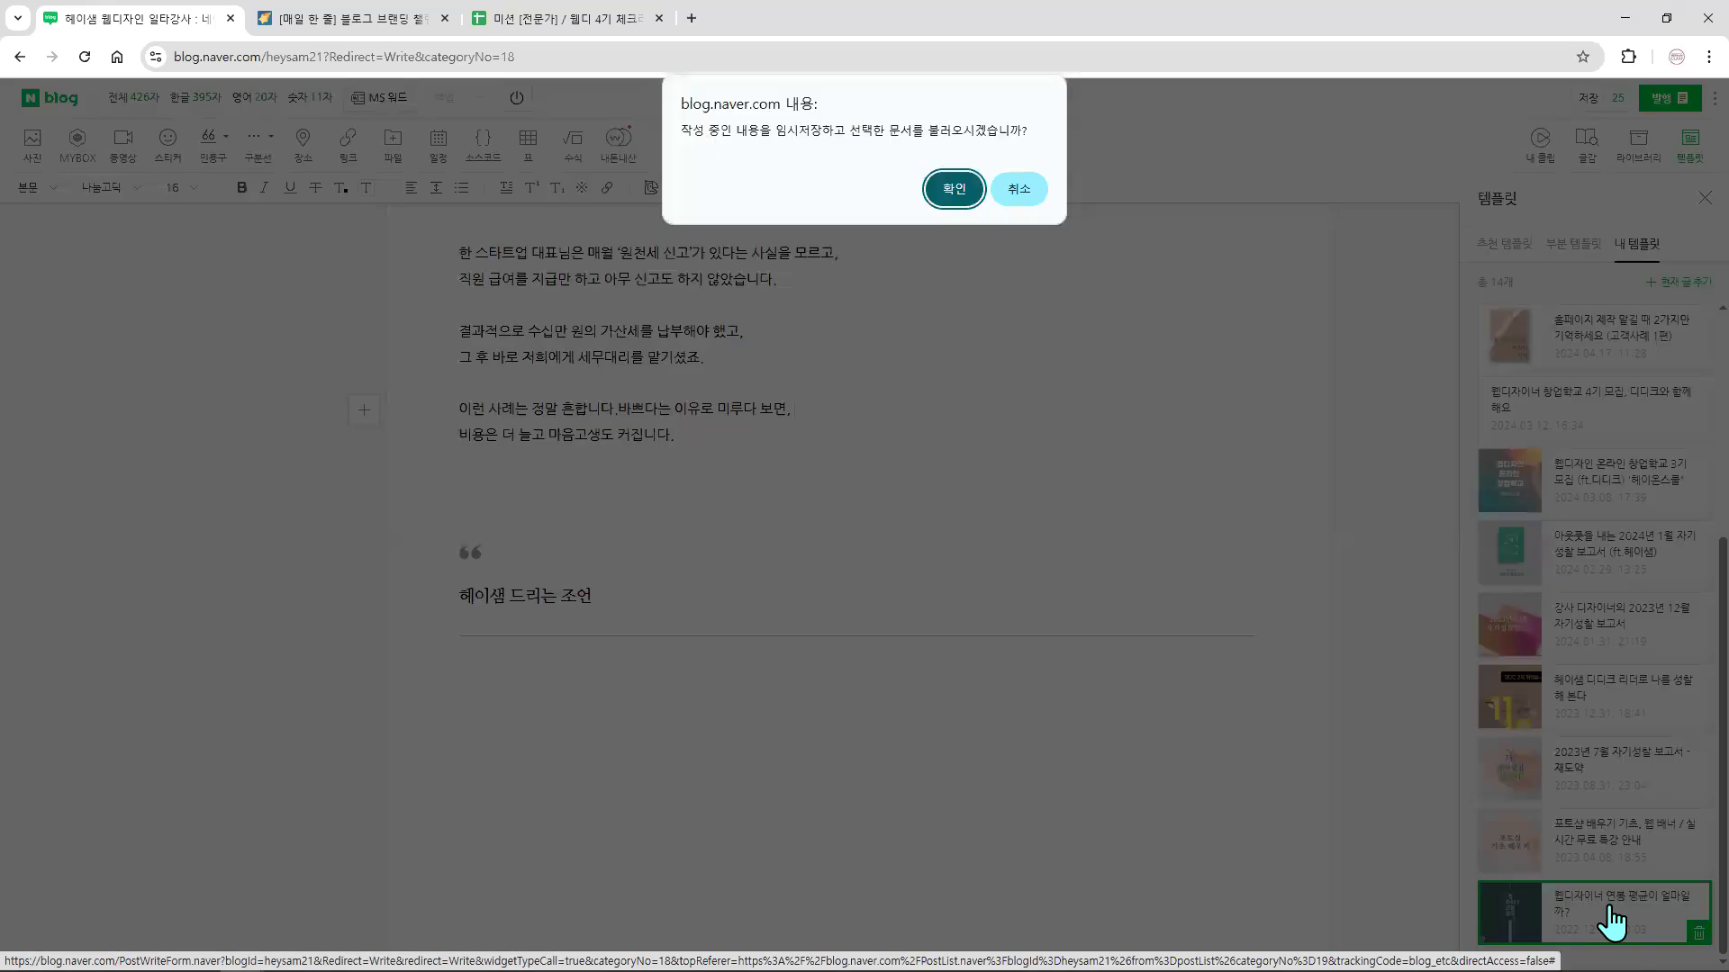
pyautogui.click(1019, 190)
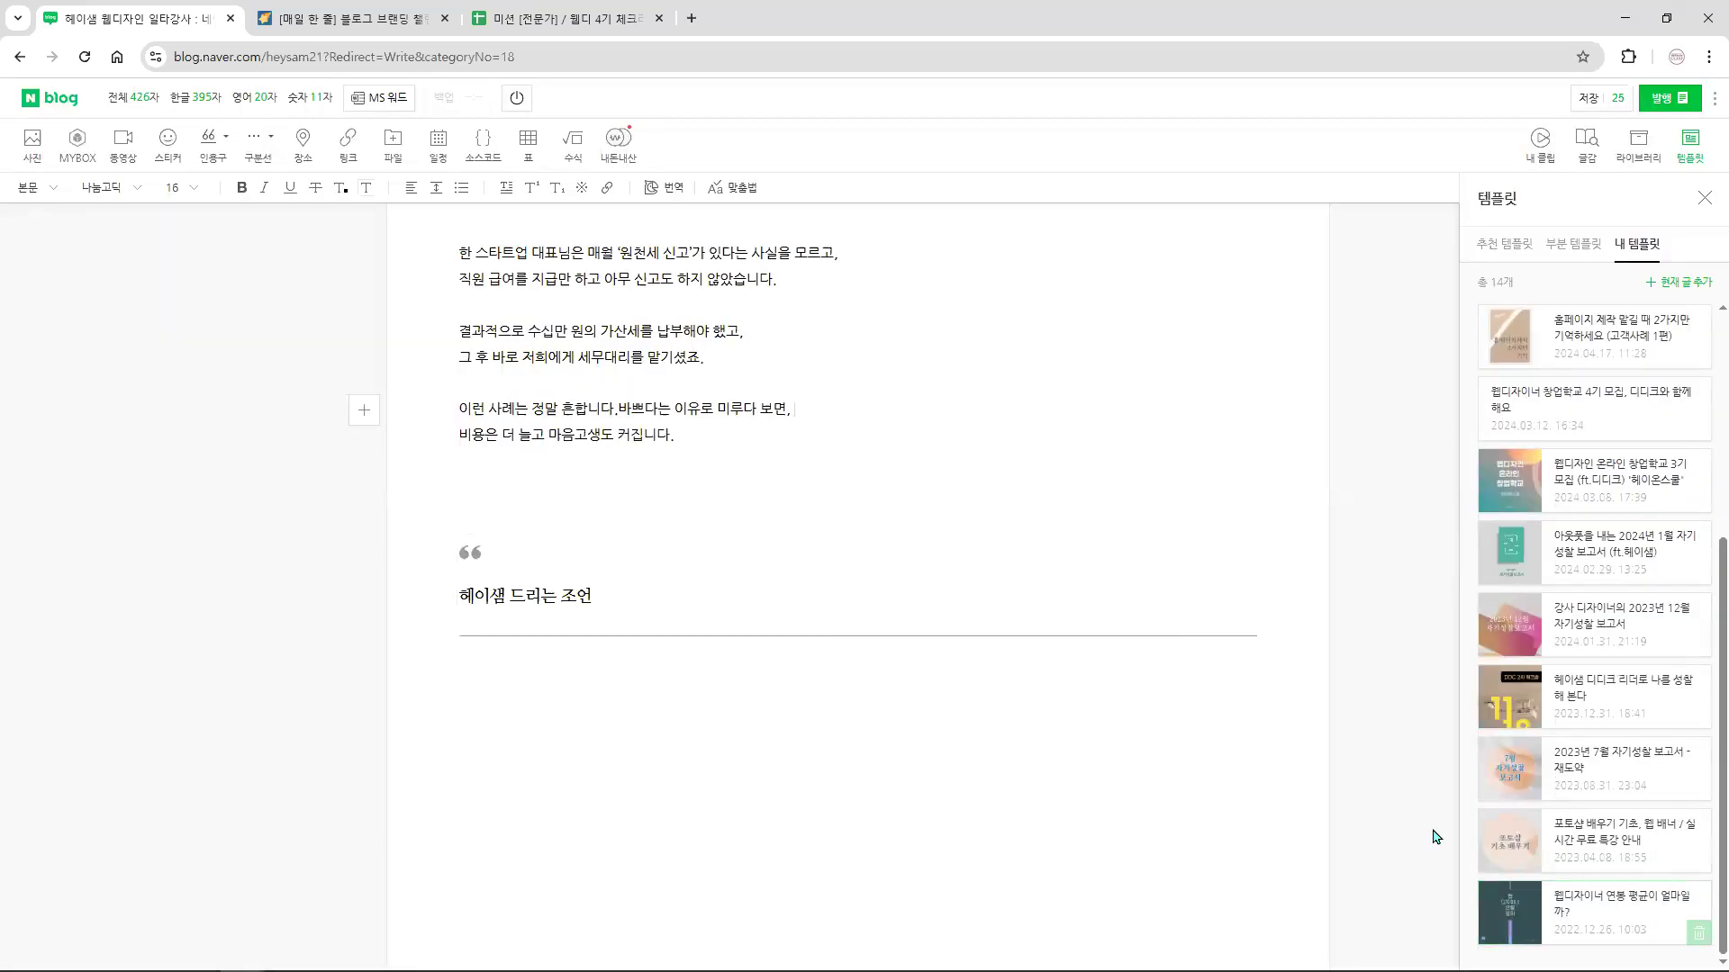
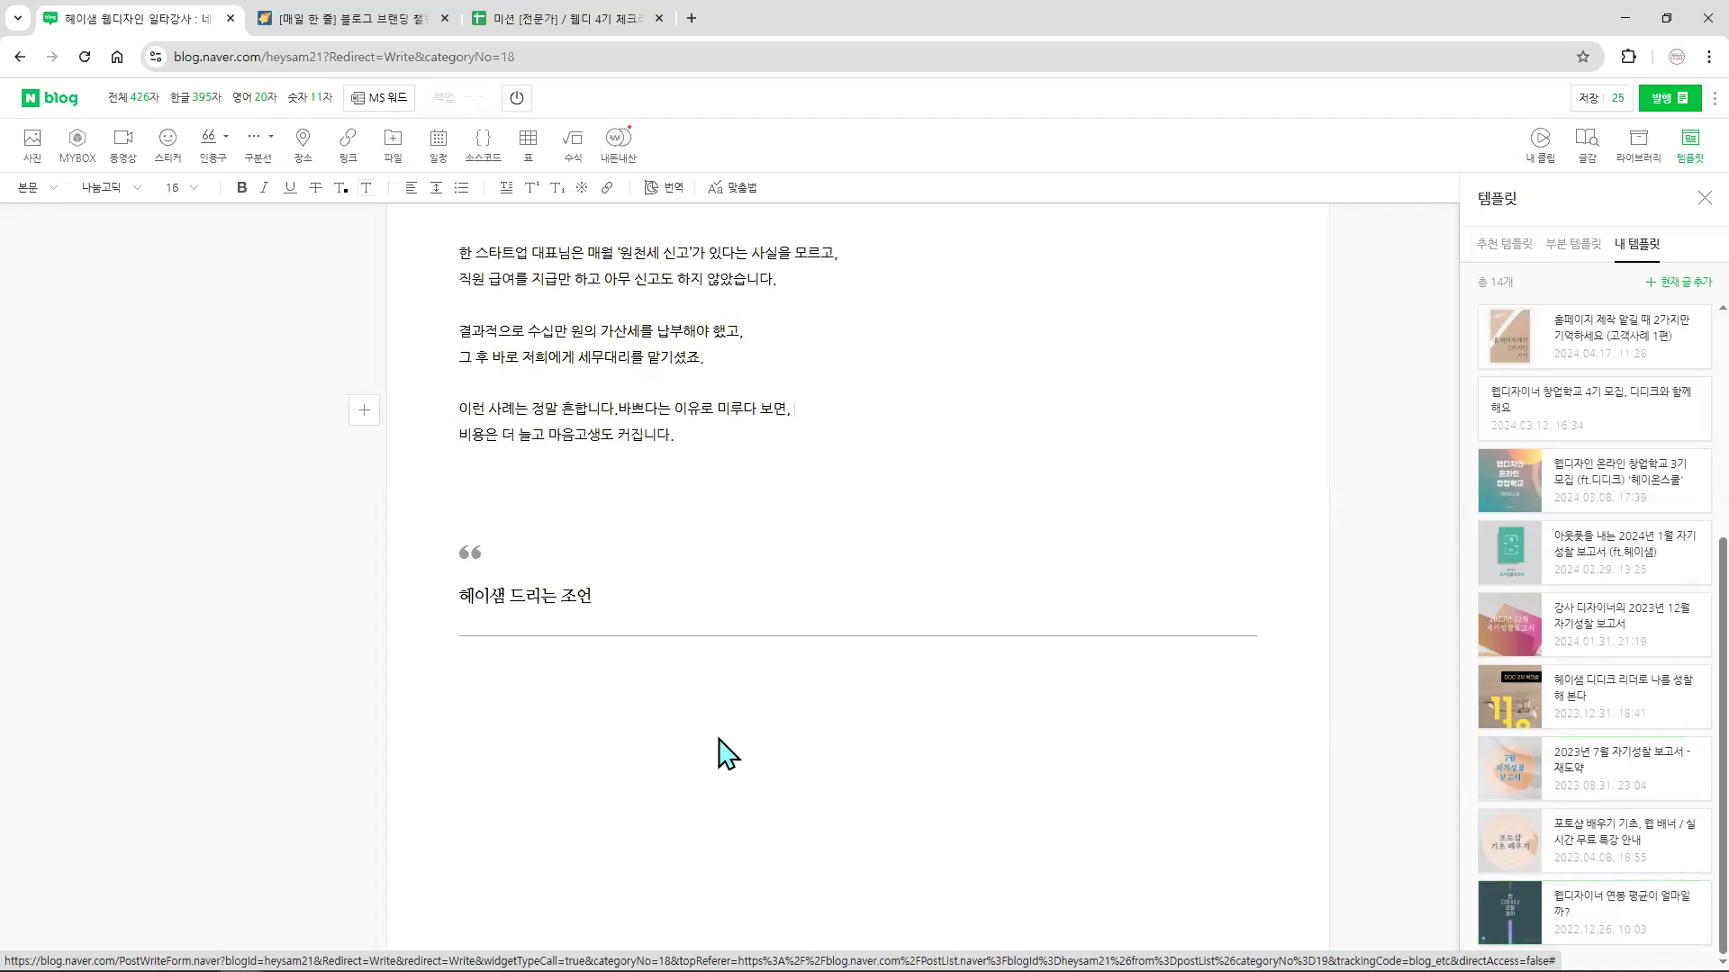
# - Enter placeholder characters below the advice quotation and, after blank lines, add the line "[함께 보면 좋은 글]"
pyautogui.click(559, 693)
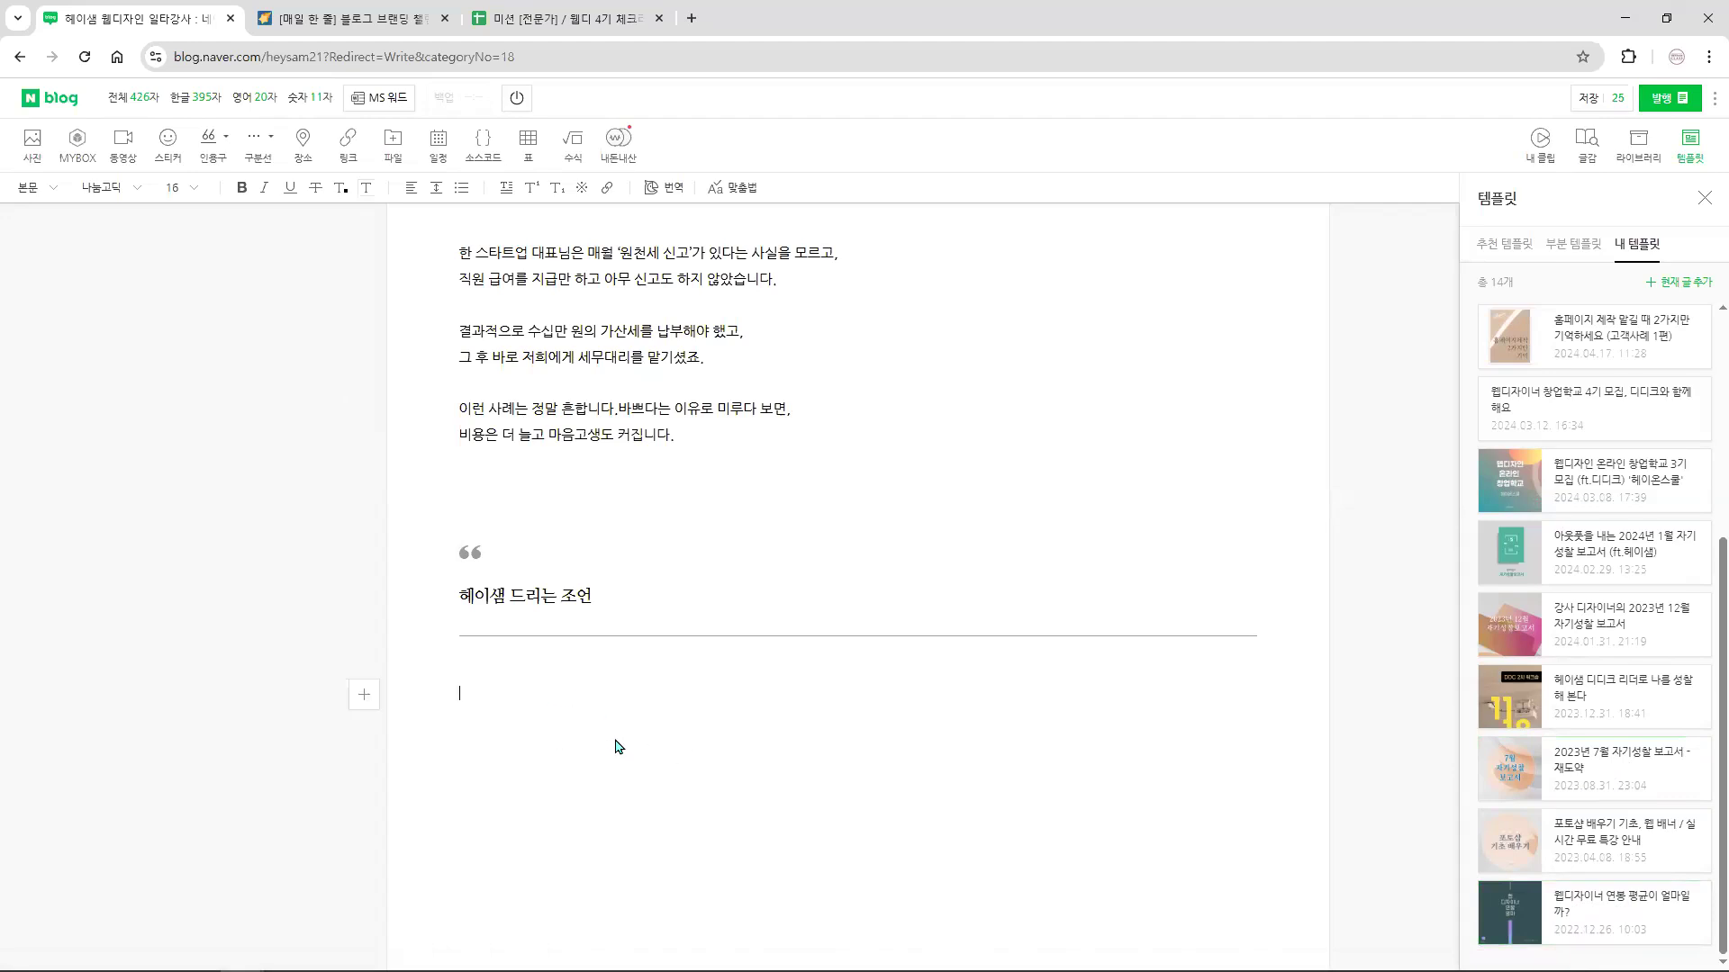
pyautogui.write('ㅓㅑㅑㅓㅓㅐ')
pyautogui.press('Return')
pyautogui.press('Return')
pyautogui.press('Return')
pyautogui.press('Return')
pyautogui.write('[함께 보면 좋의')
pyautogui.press('BackSpace')
pyautogui.write('은 글]')
pyautogui.press('Return')
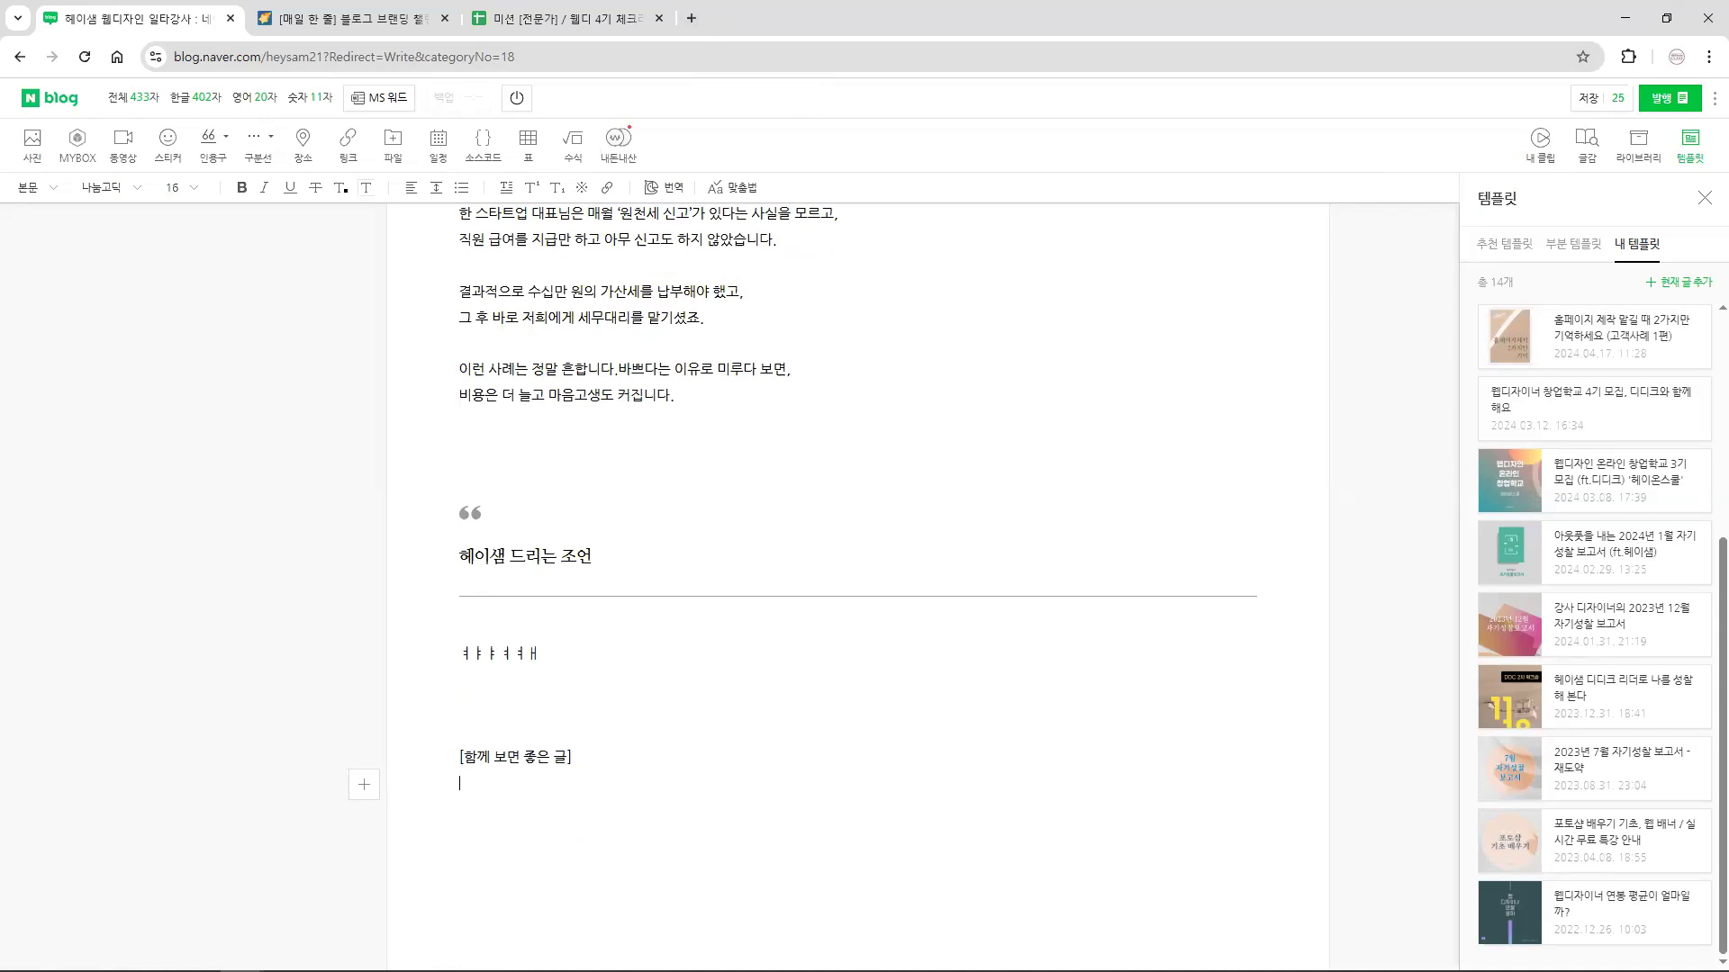
# - Switch to the browser window with the published blog and copy the URL of the post "웹디자이너 시간관리 잘하려면? 완벽주의를 버려라"
pyautogui.hotkey('alt', 'Tab')
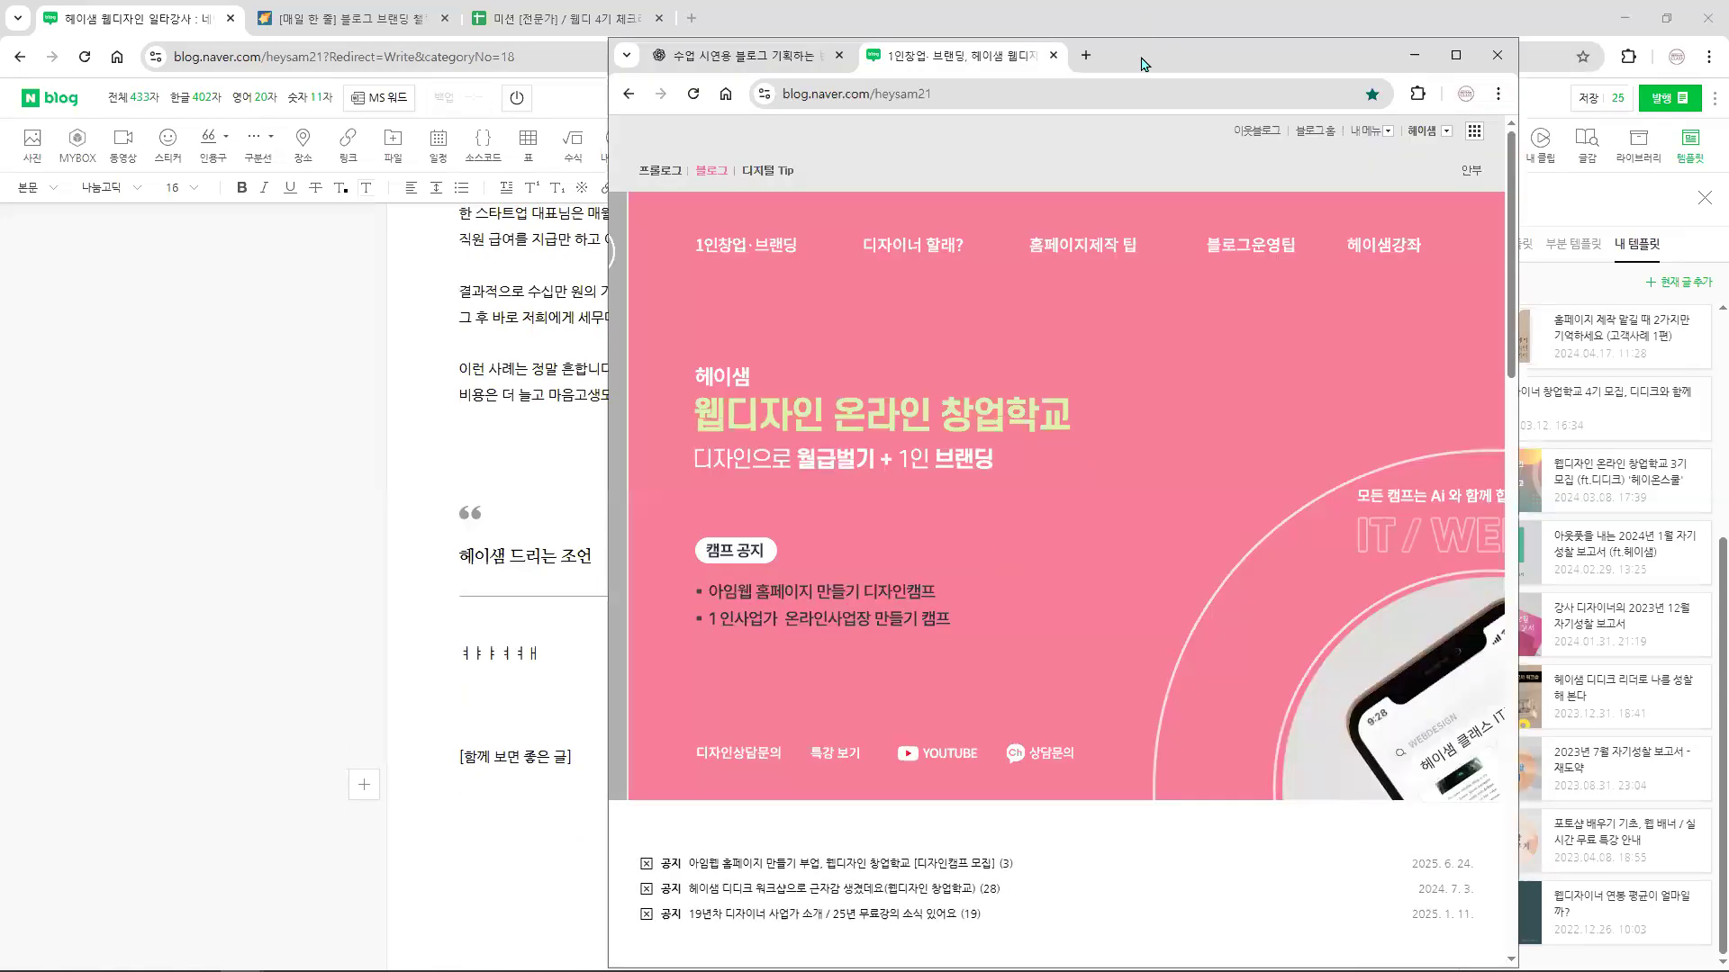
pyautogui.moveTo(1142, 63); pyautogui.dragTo(1141, 58)
pyautogui.scroll(-8, 1151, 716)
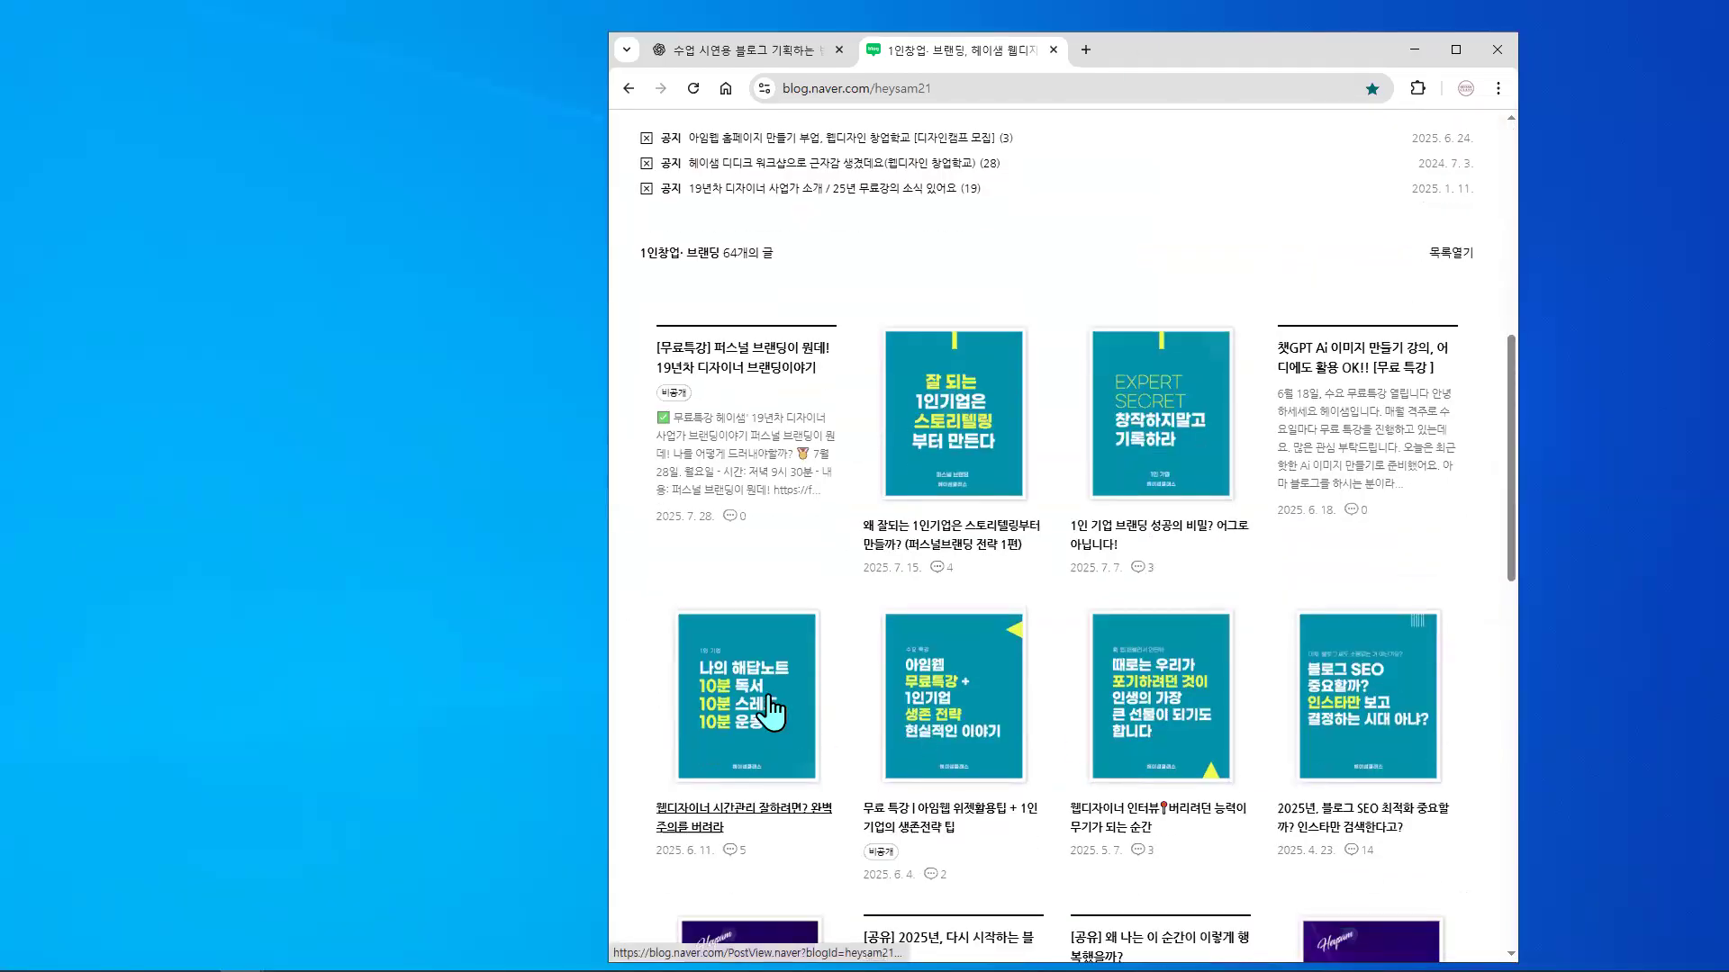
pyautogui.click(1197, 635)
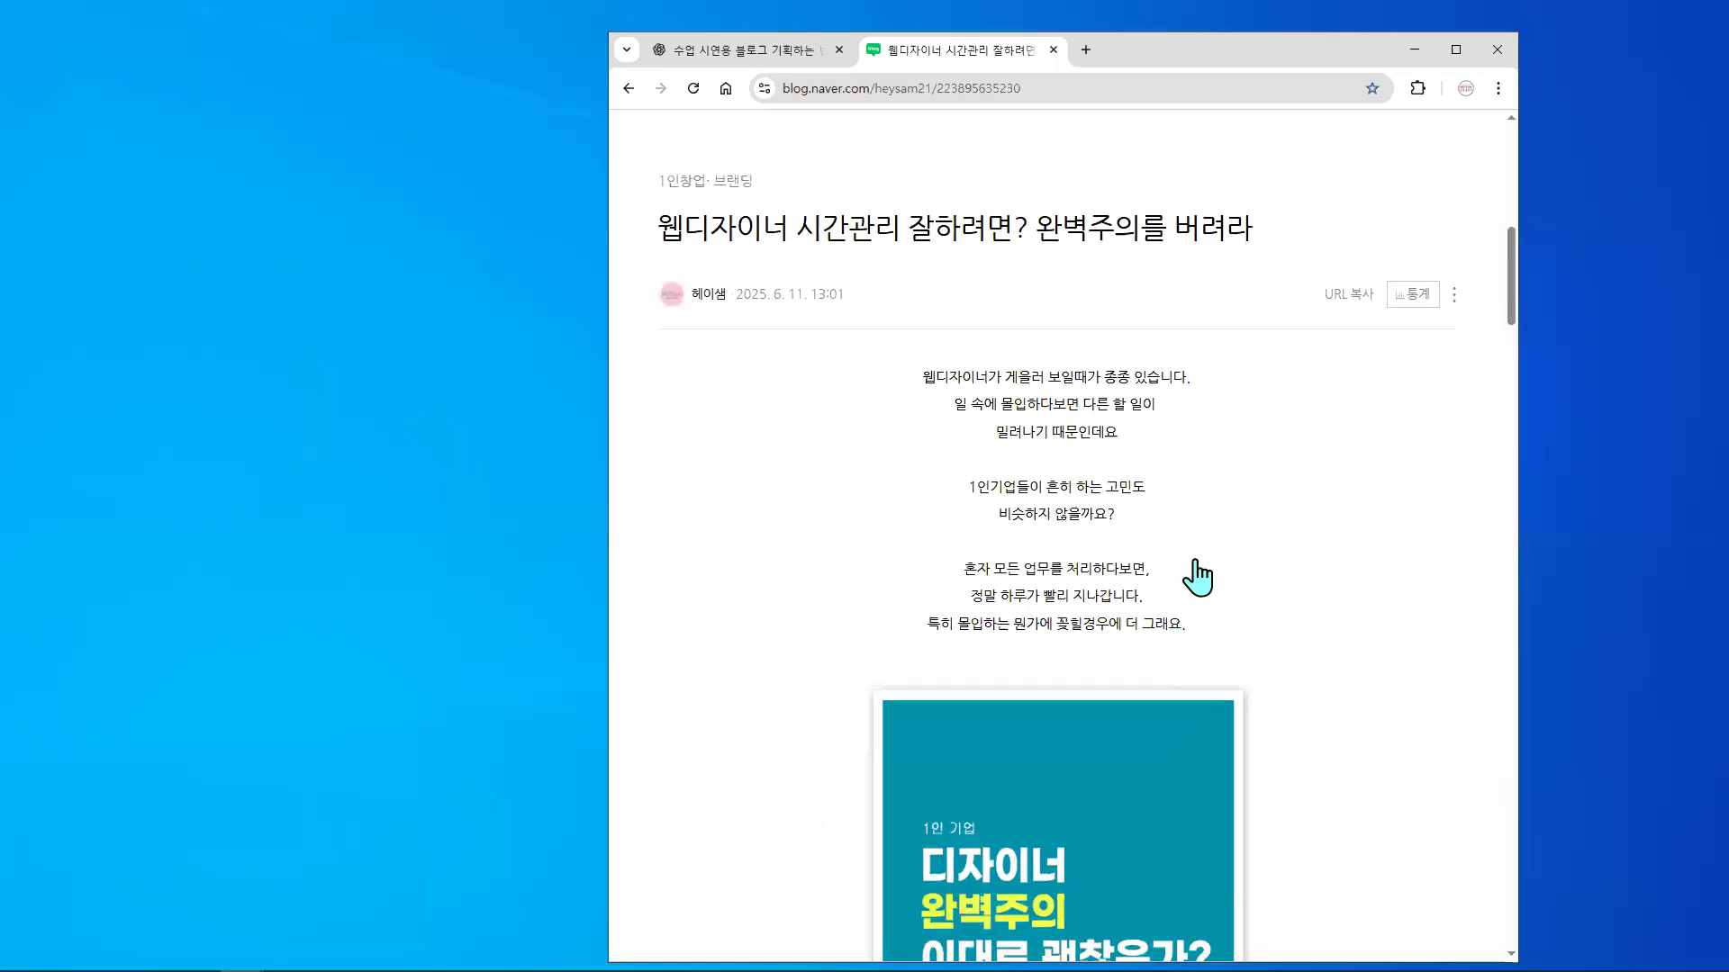
pyautogui.click(1352, 347)
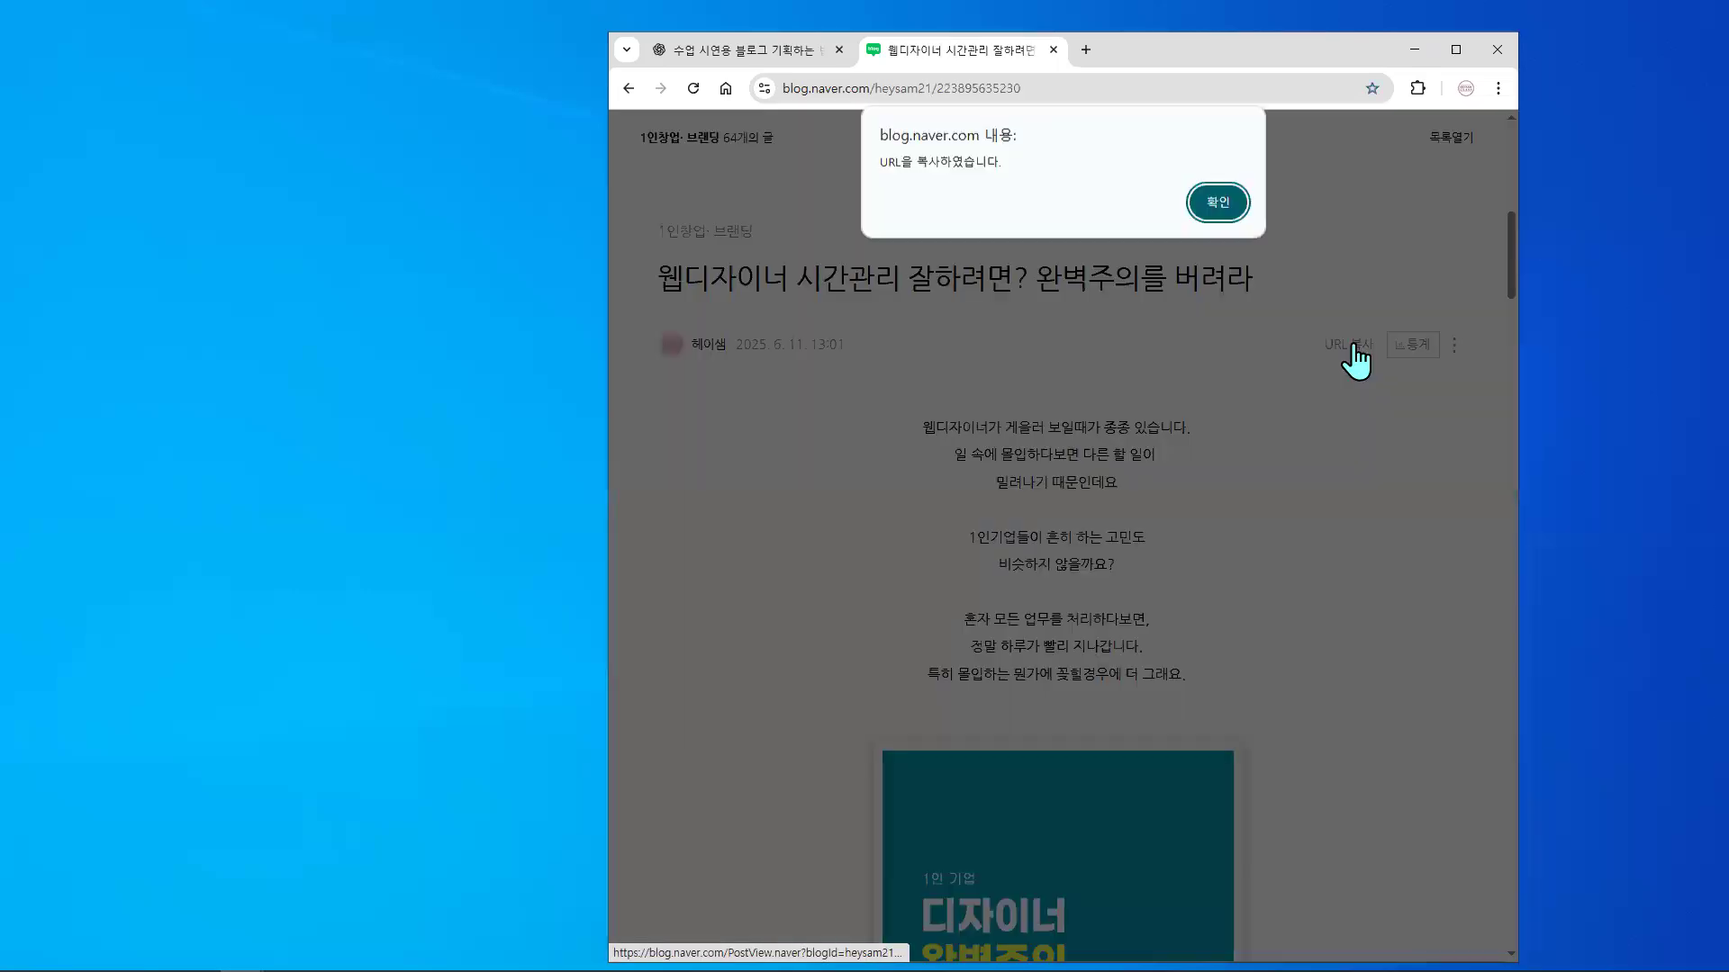
pyautogui.click(1225, 202)
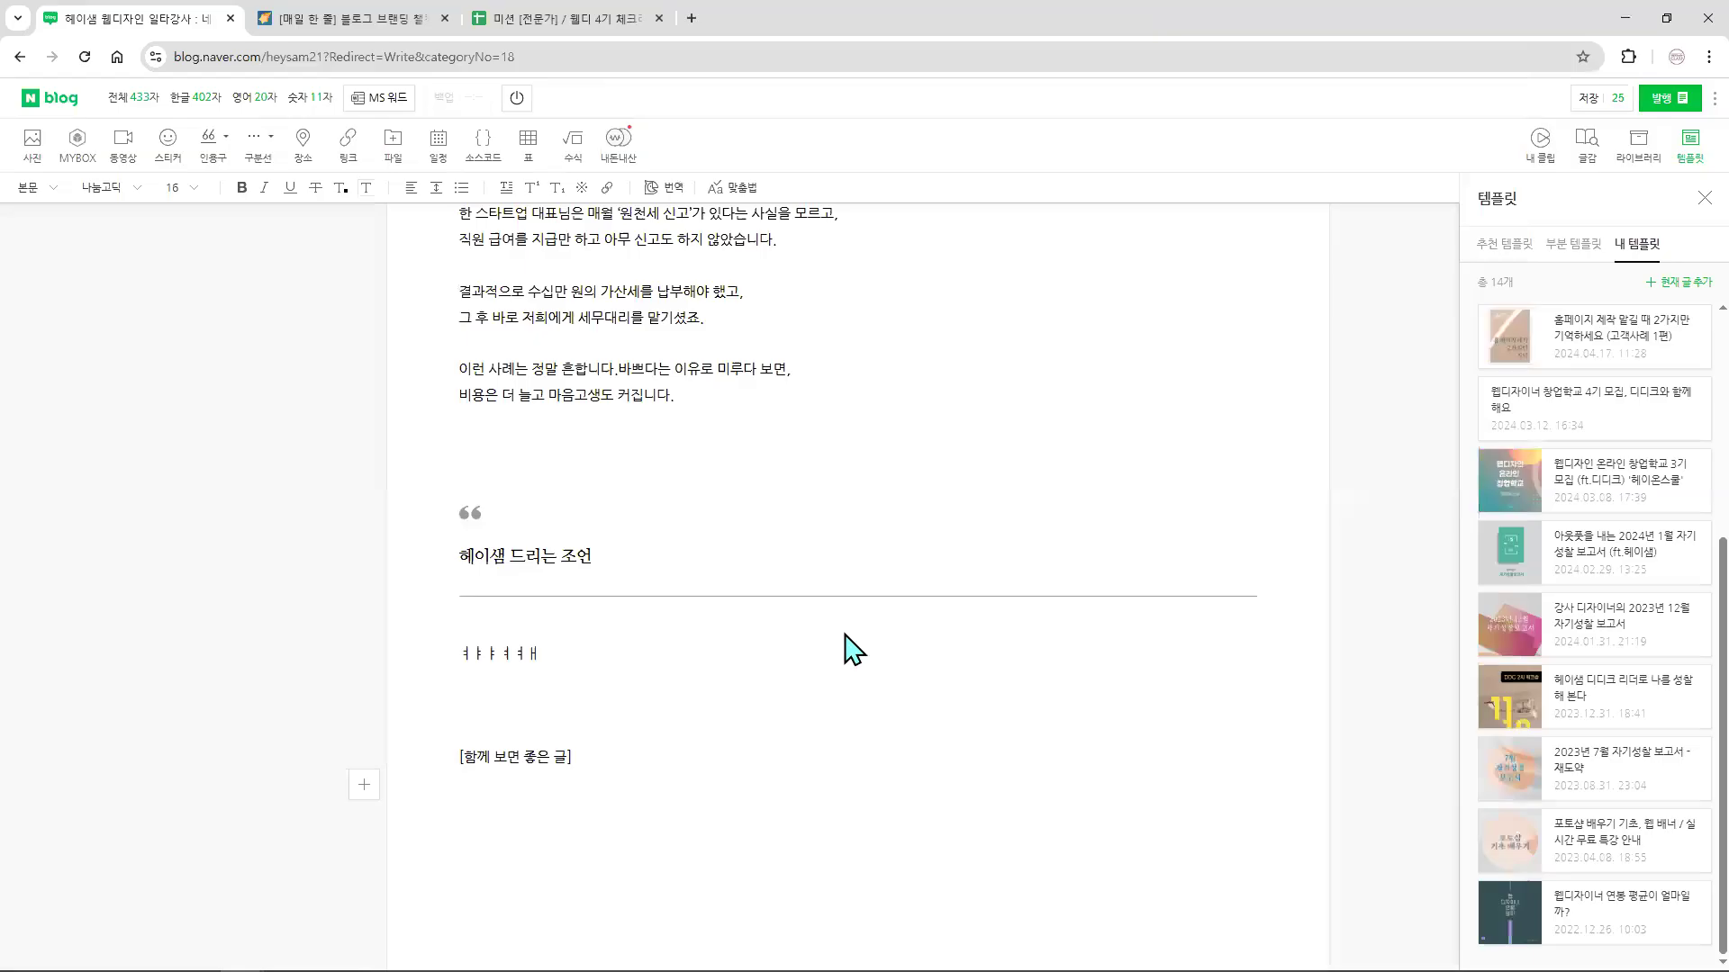
# - Paste the copied post link below "[함께 보면 좋은 글]" and delete the raw URL text, keeping the link preview card
pyautogui.click(529, 786)
pyautogui.hotkey('ctrl', 'v')
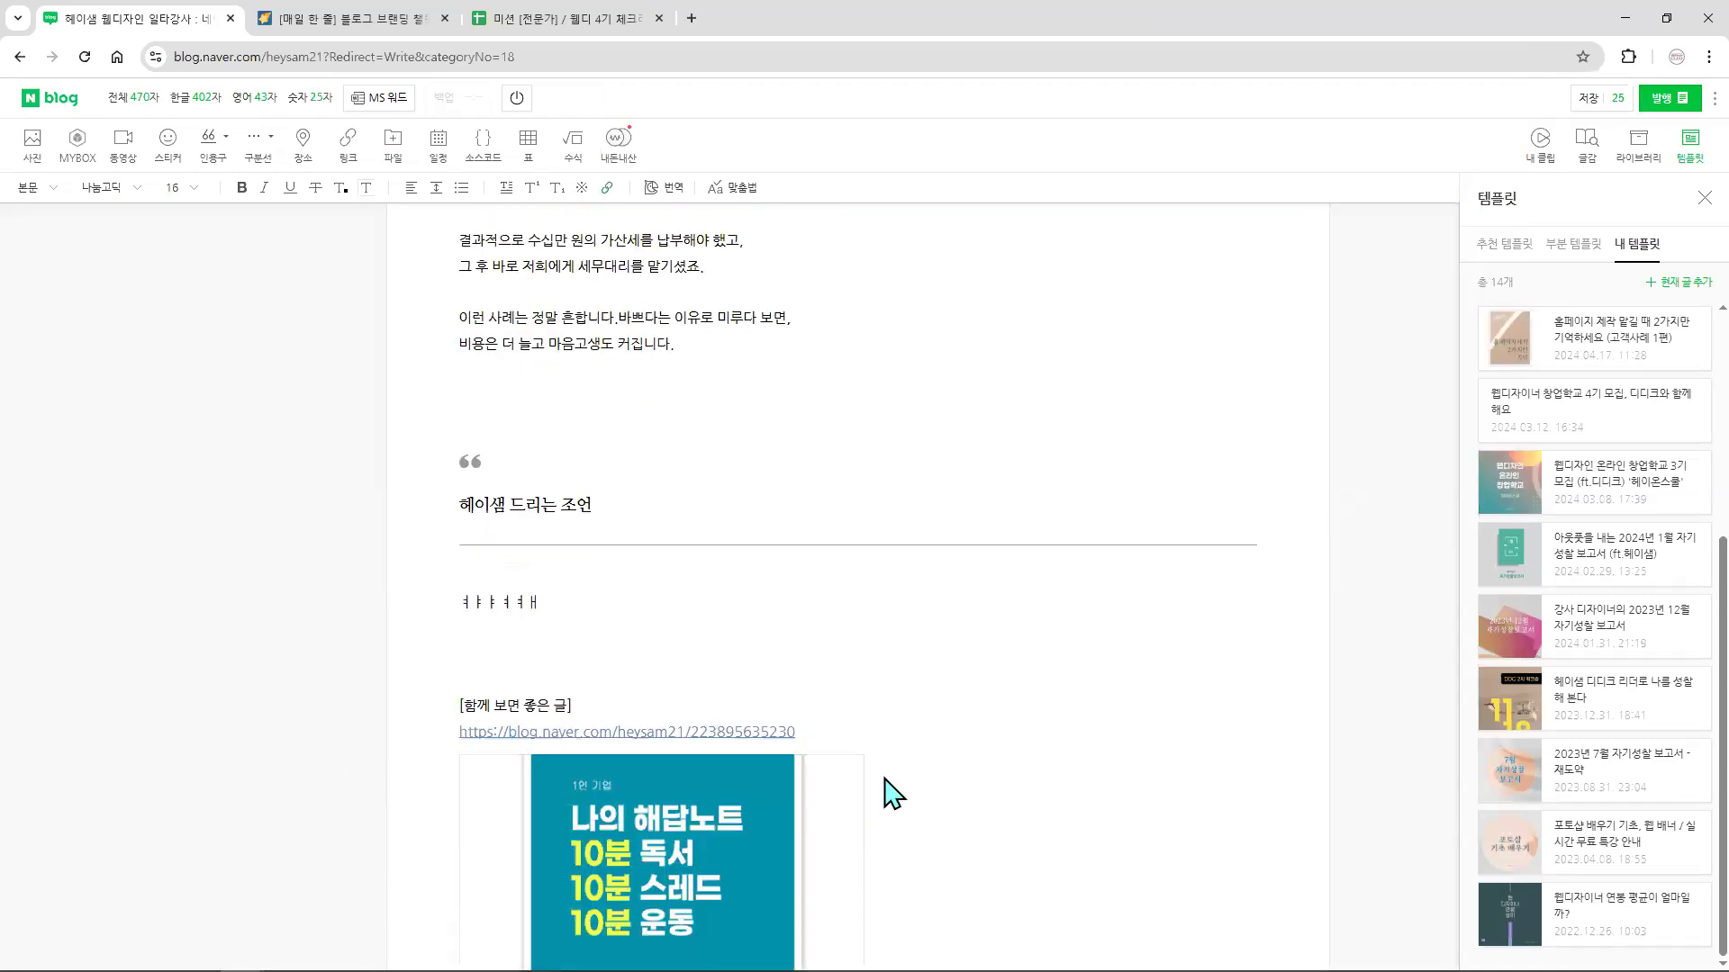
pyautogui.scroll(-3, 884, 779)
pyautogui.click(459, 465)
pyautogui.moveTo(640, 468); pyautogui.dragTo(842, 465)
pyautogui.press('BackSpace')
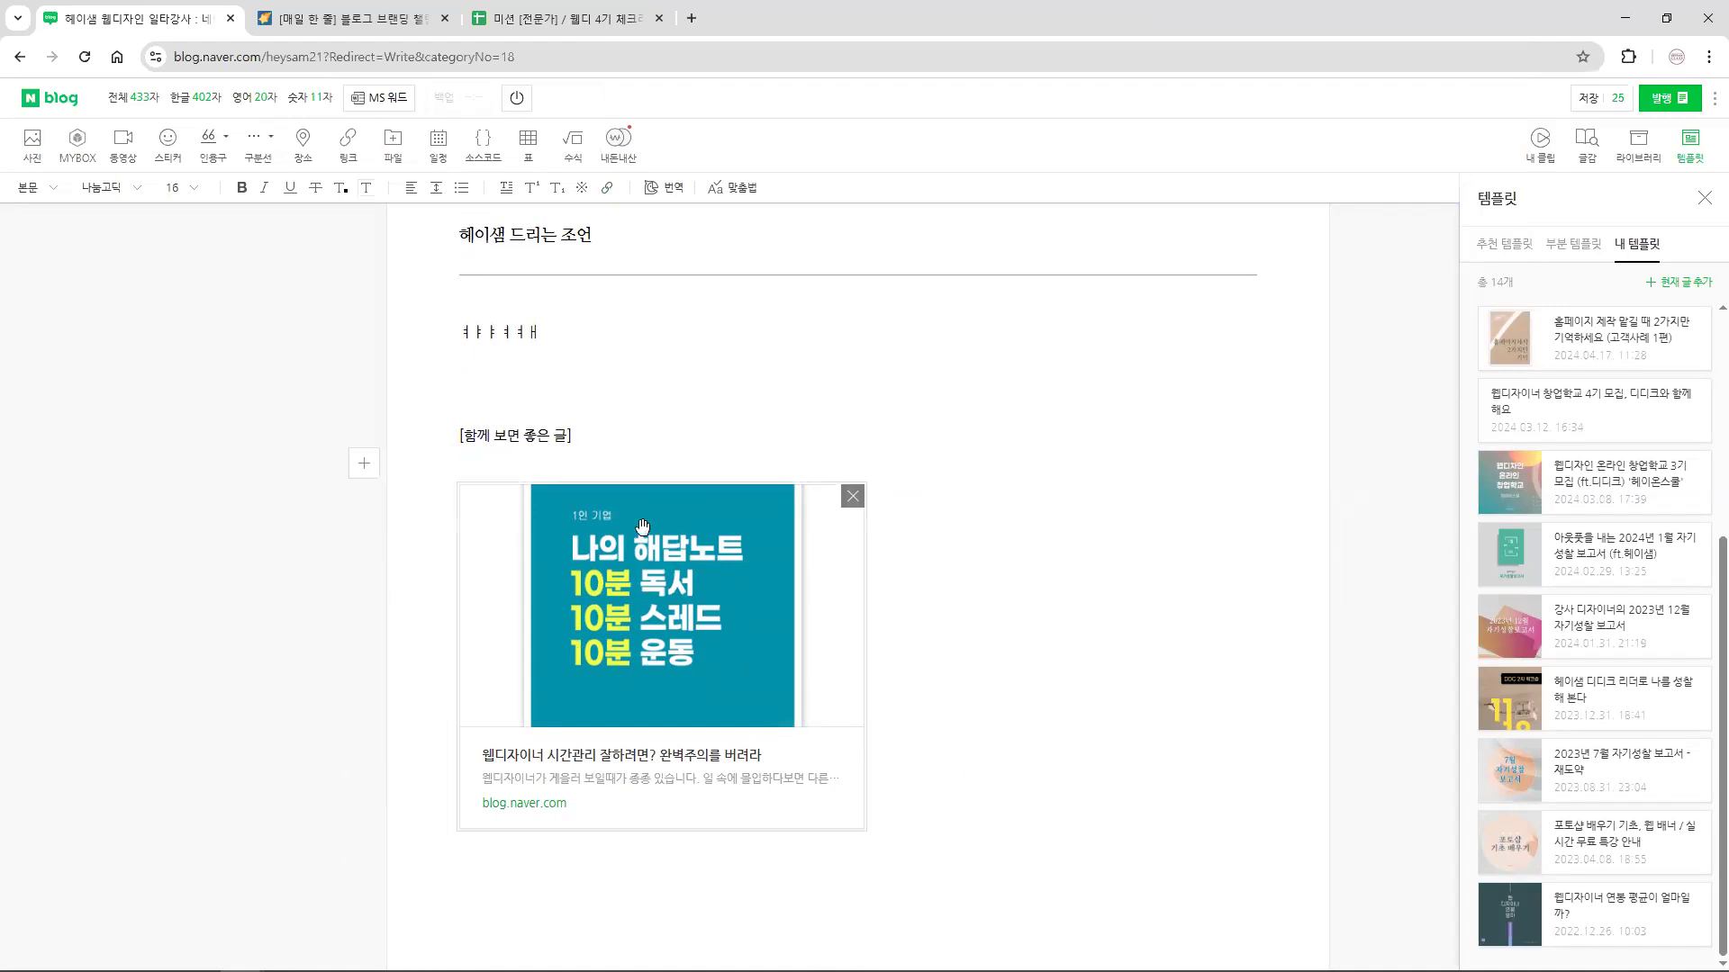
# - Remove the thumbnail image from the link preview card and close the template list
pyautogui.click(852, 496)
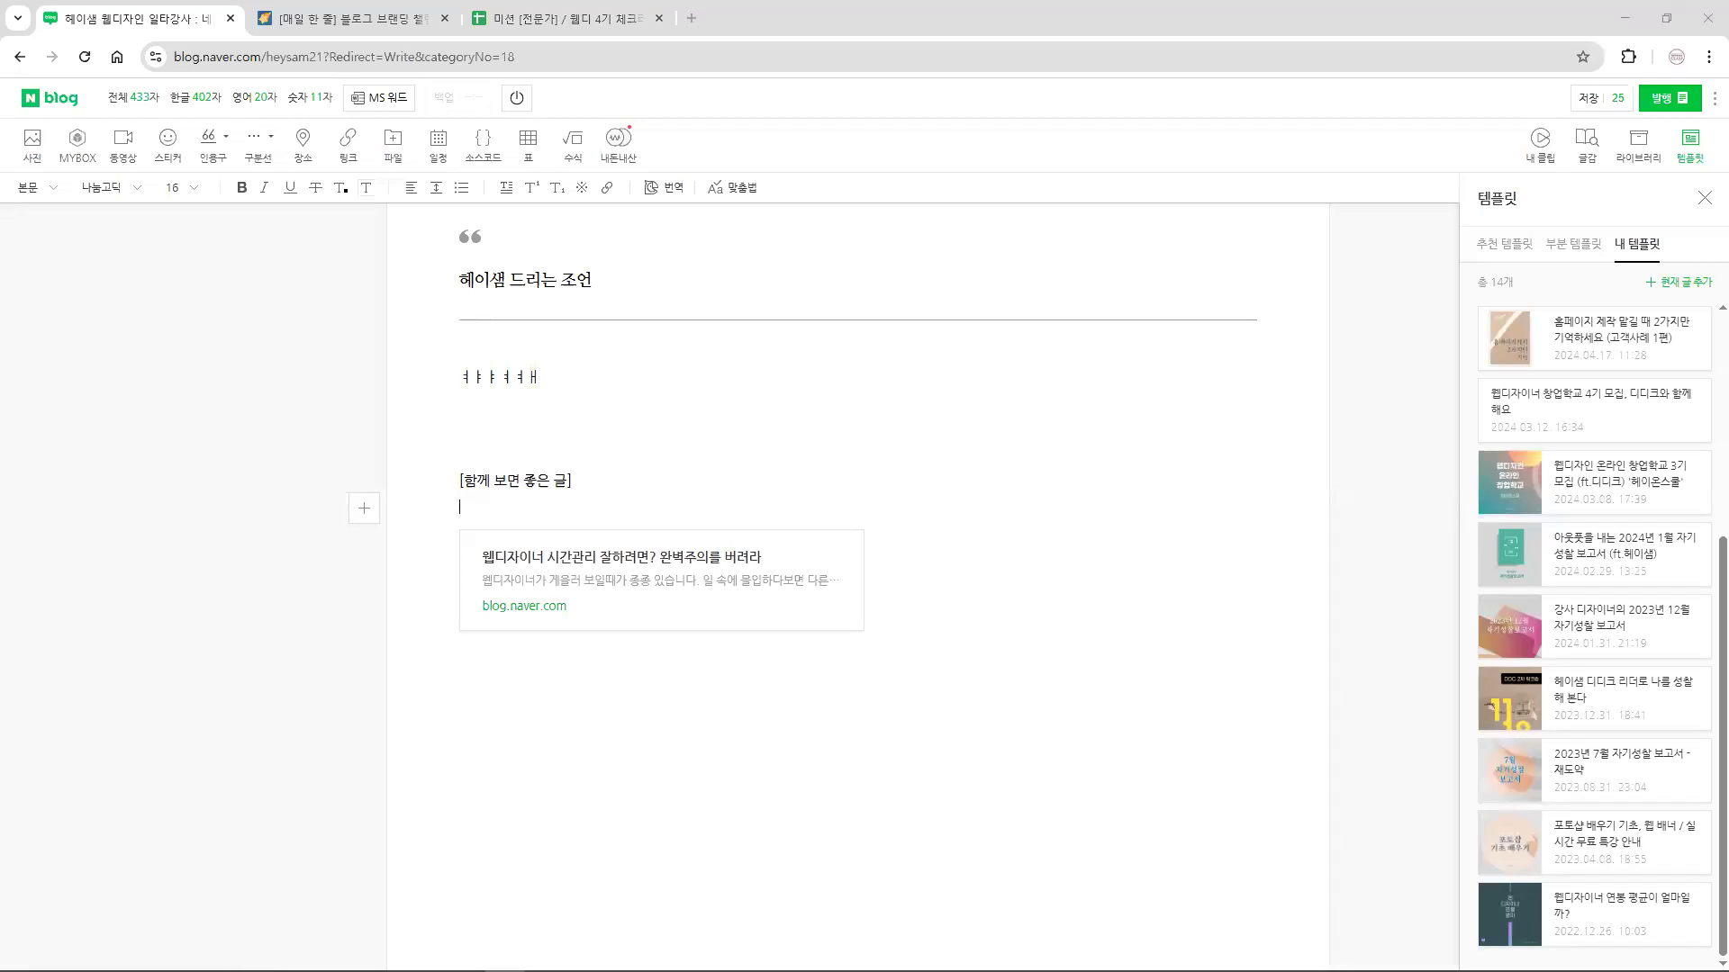
pyautogui.click(925, 618)
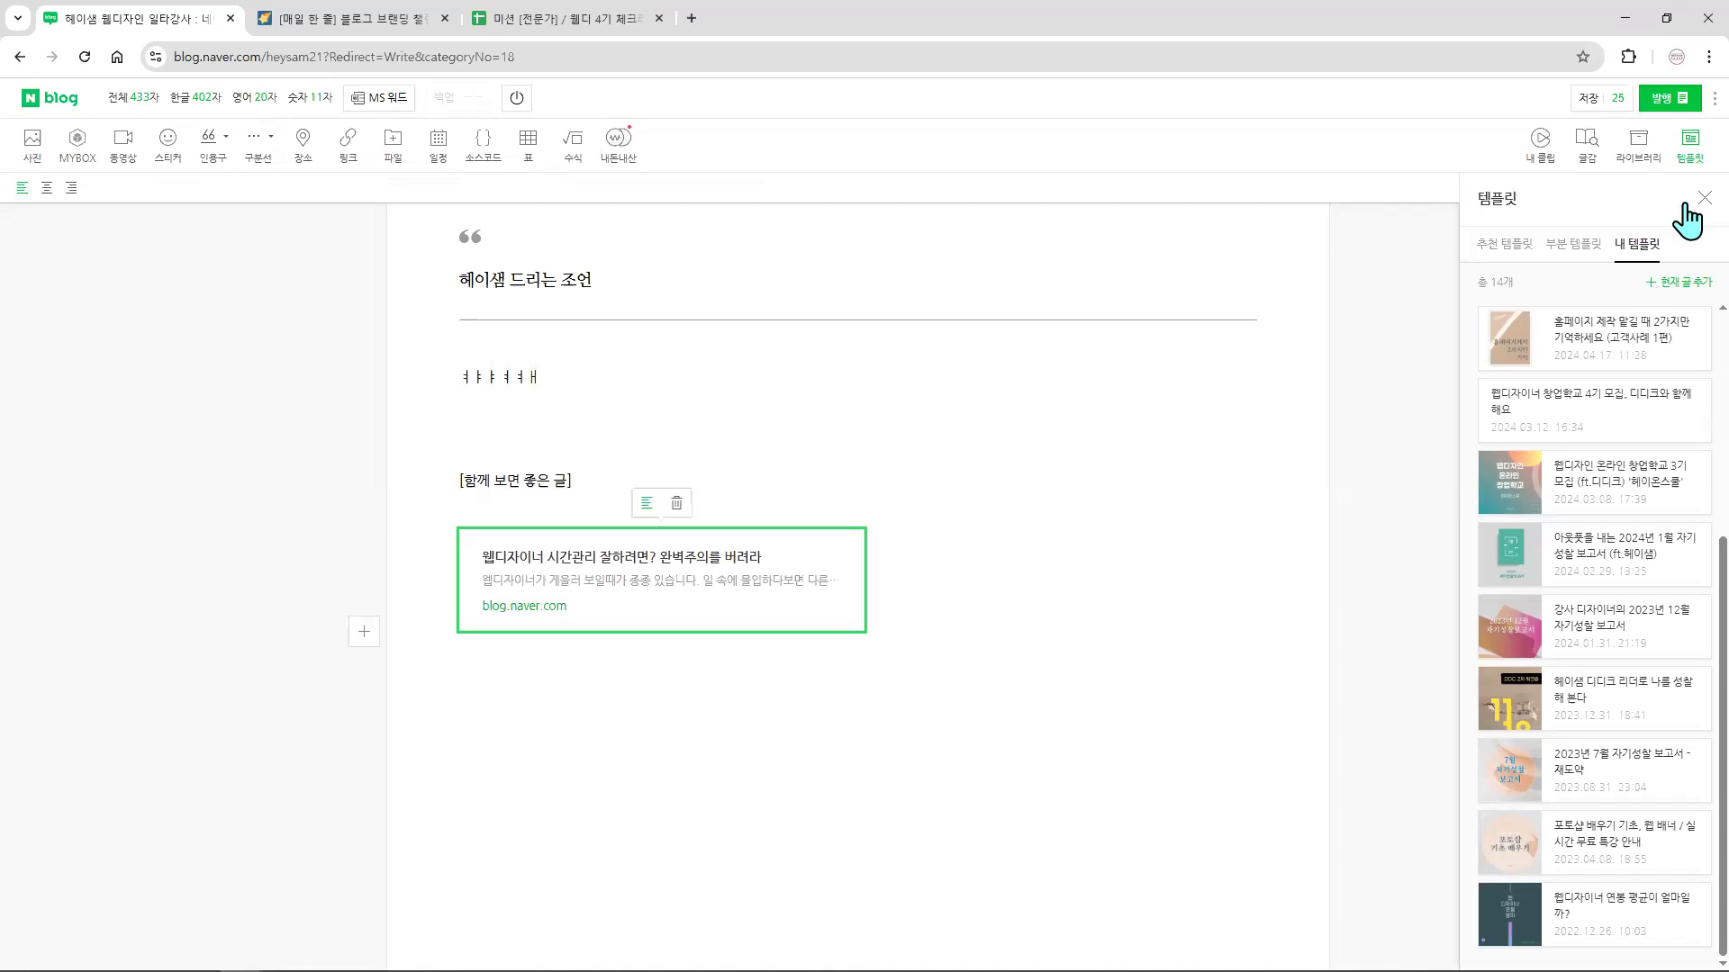
pyautogui.click(1686, 206)
pyautogui.click(783, 483)
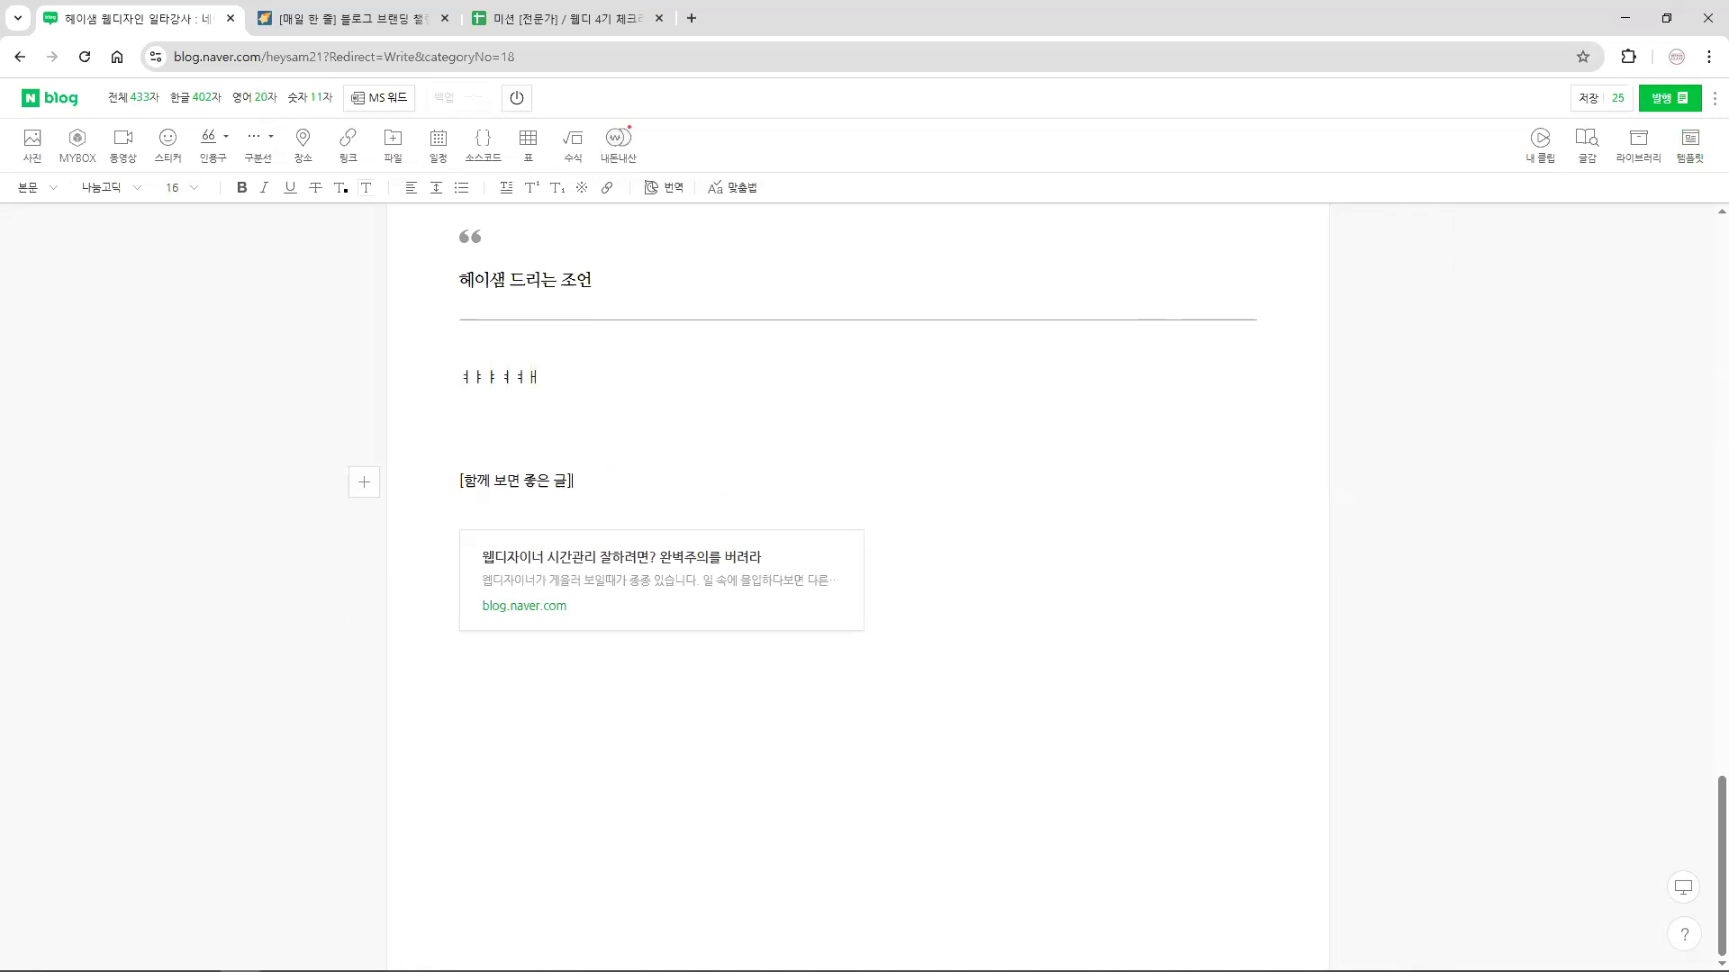
# - Examine the published time-management post as a layout example, from its centered introduction through the quotation subheadings to the closing question and related links
pyautogui.hotkey('alt', 'Tab')
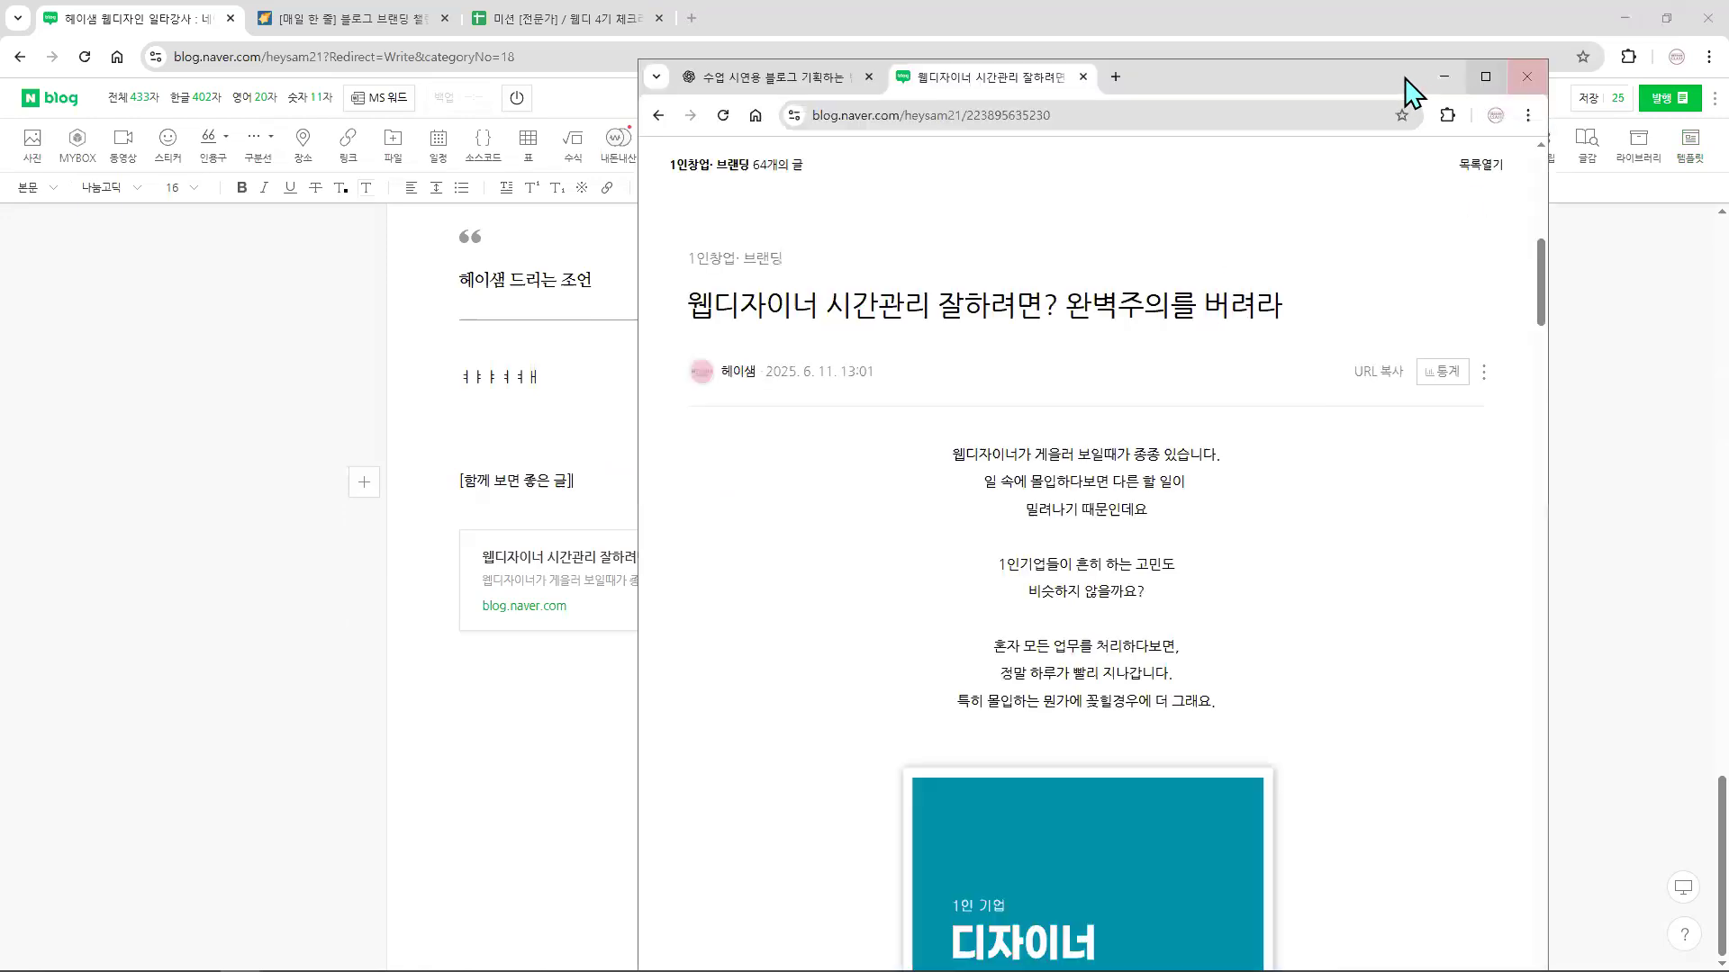
pyautogui.moveTo(1409, 71); pyautogui.dragTo(1442, 35)
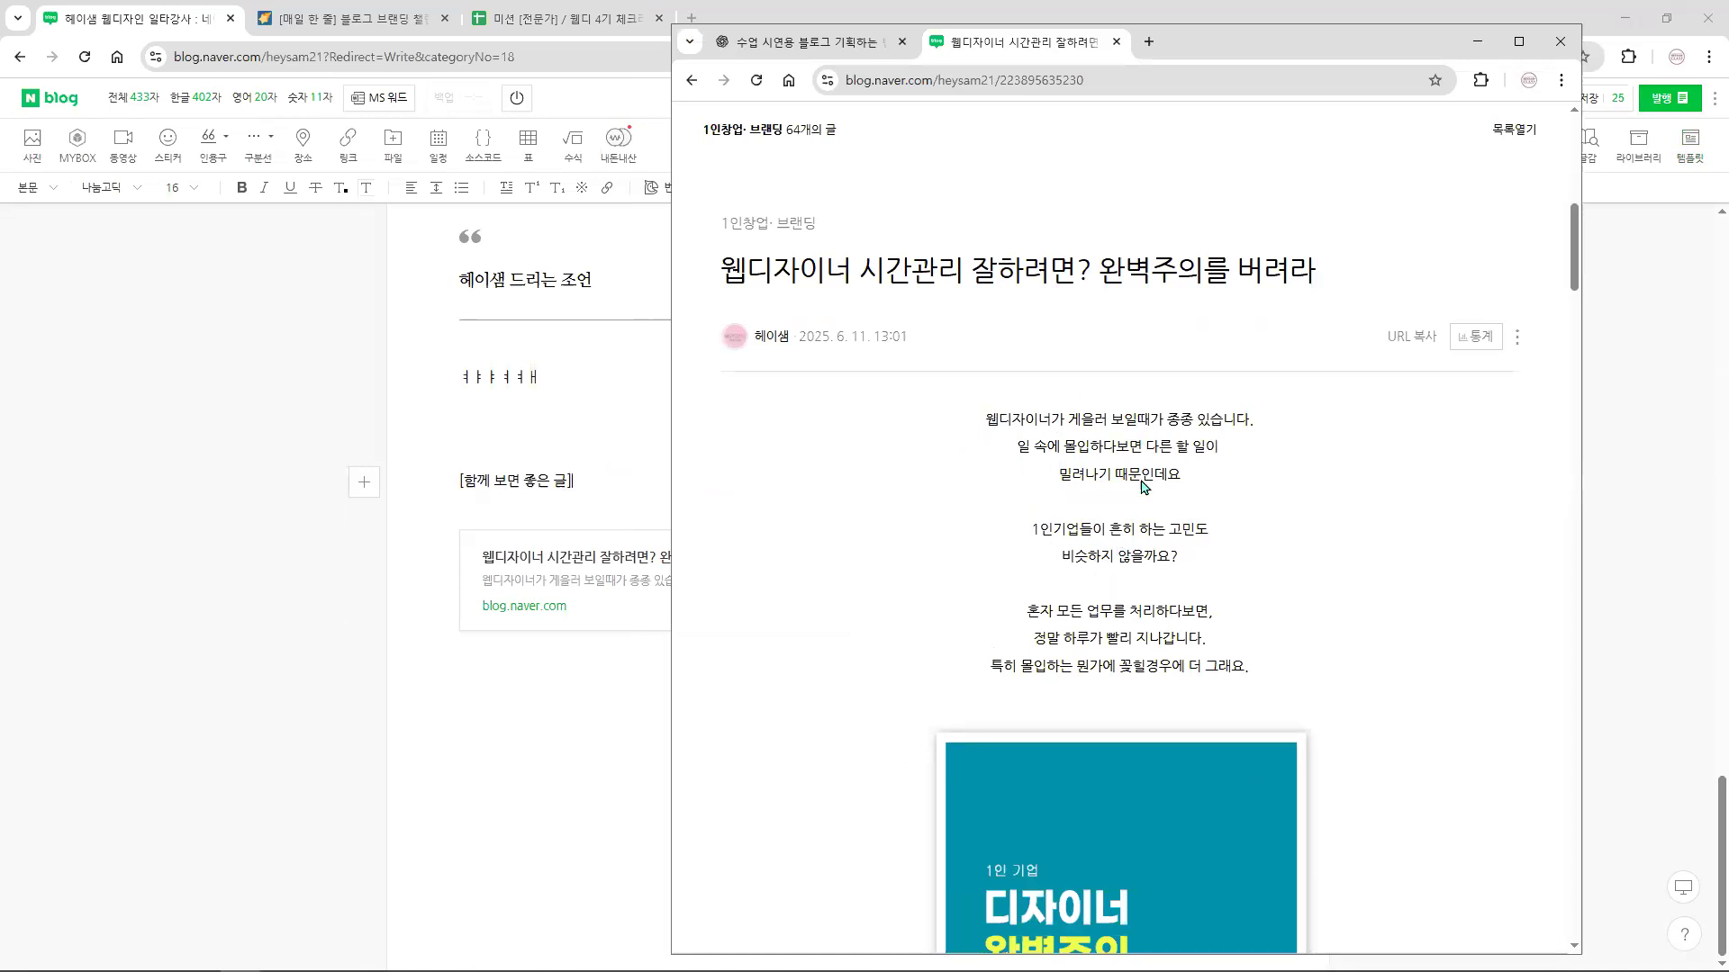
pyautogui.moveTo(986, 418); pyautogui.dragTo(1273, 686)
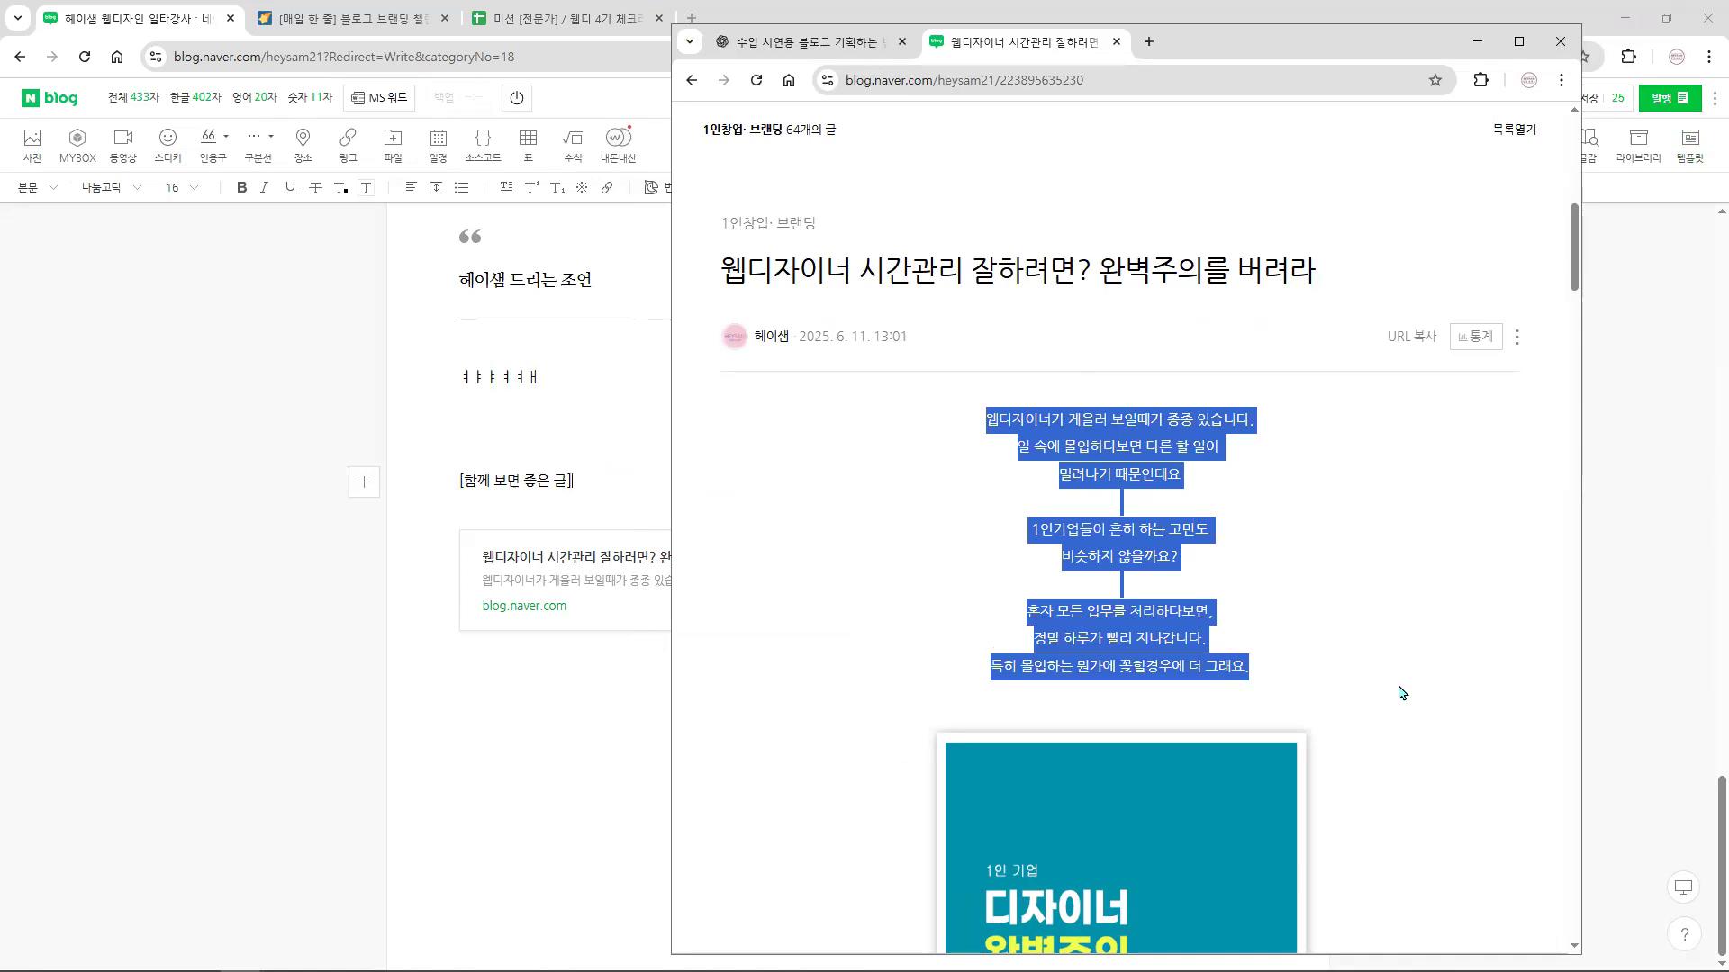
pyautogui.scroll(-5, 1400, 694)
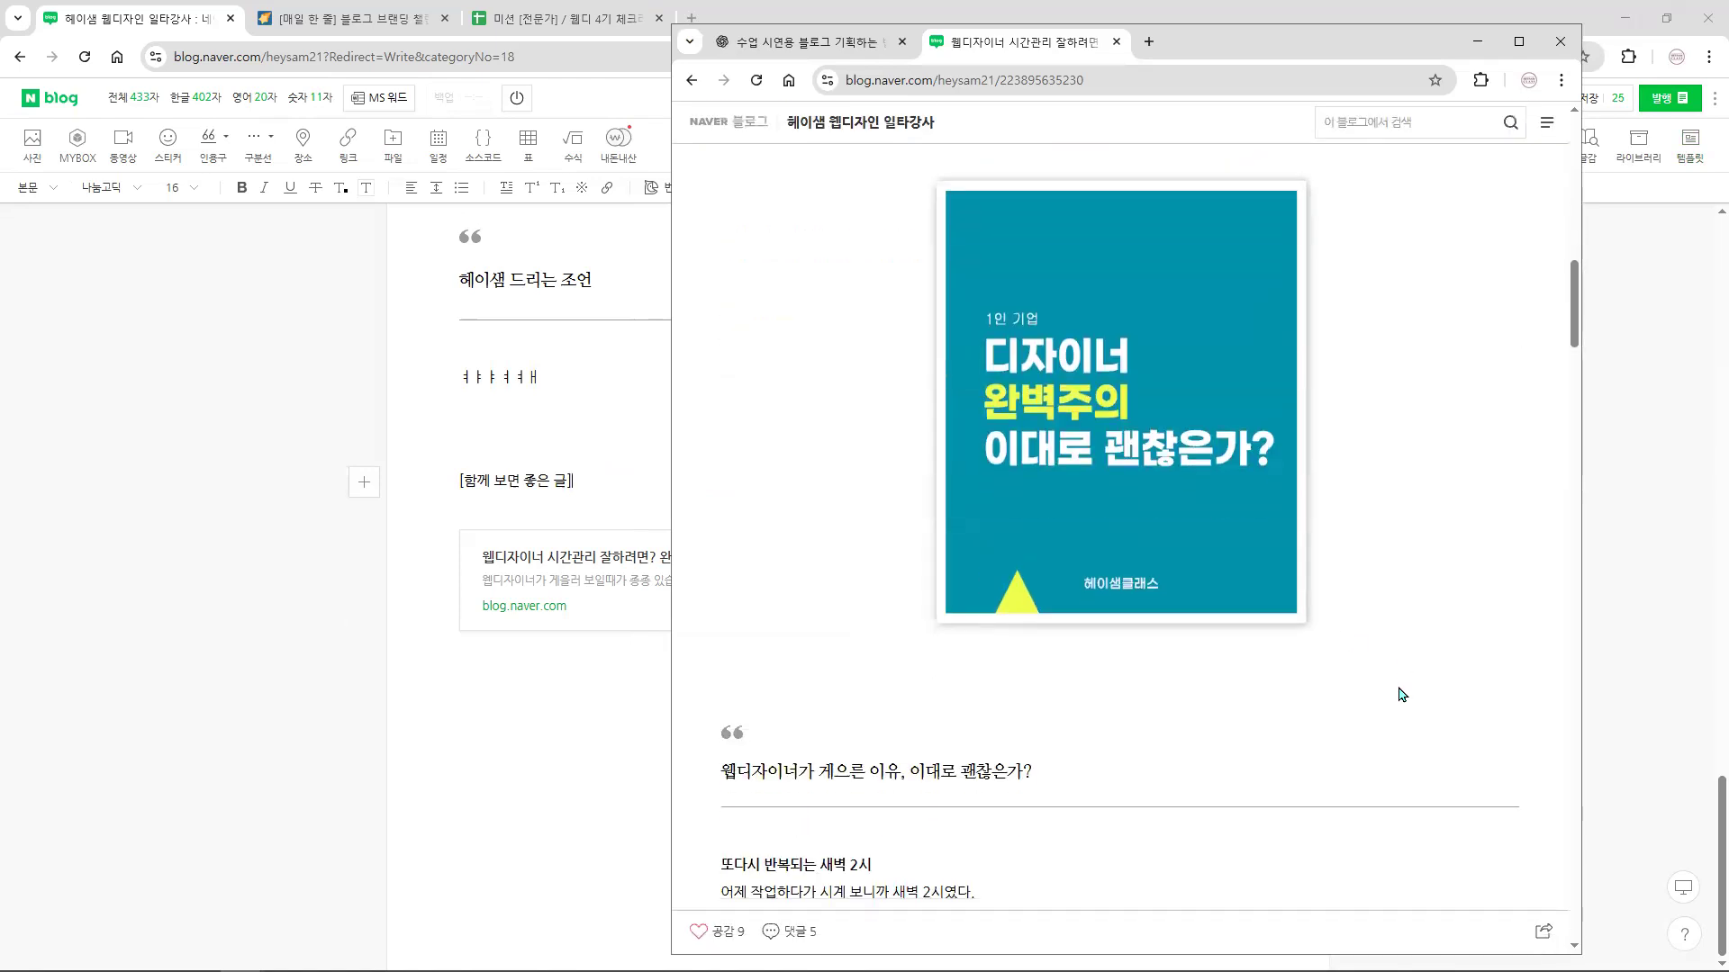
pyautogui.scroll(-4, 1400, 694)
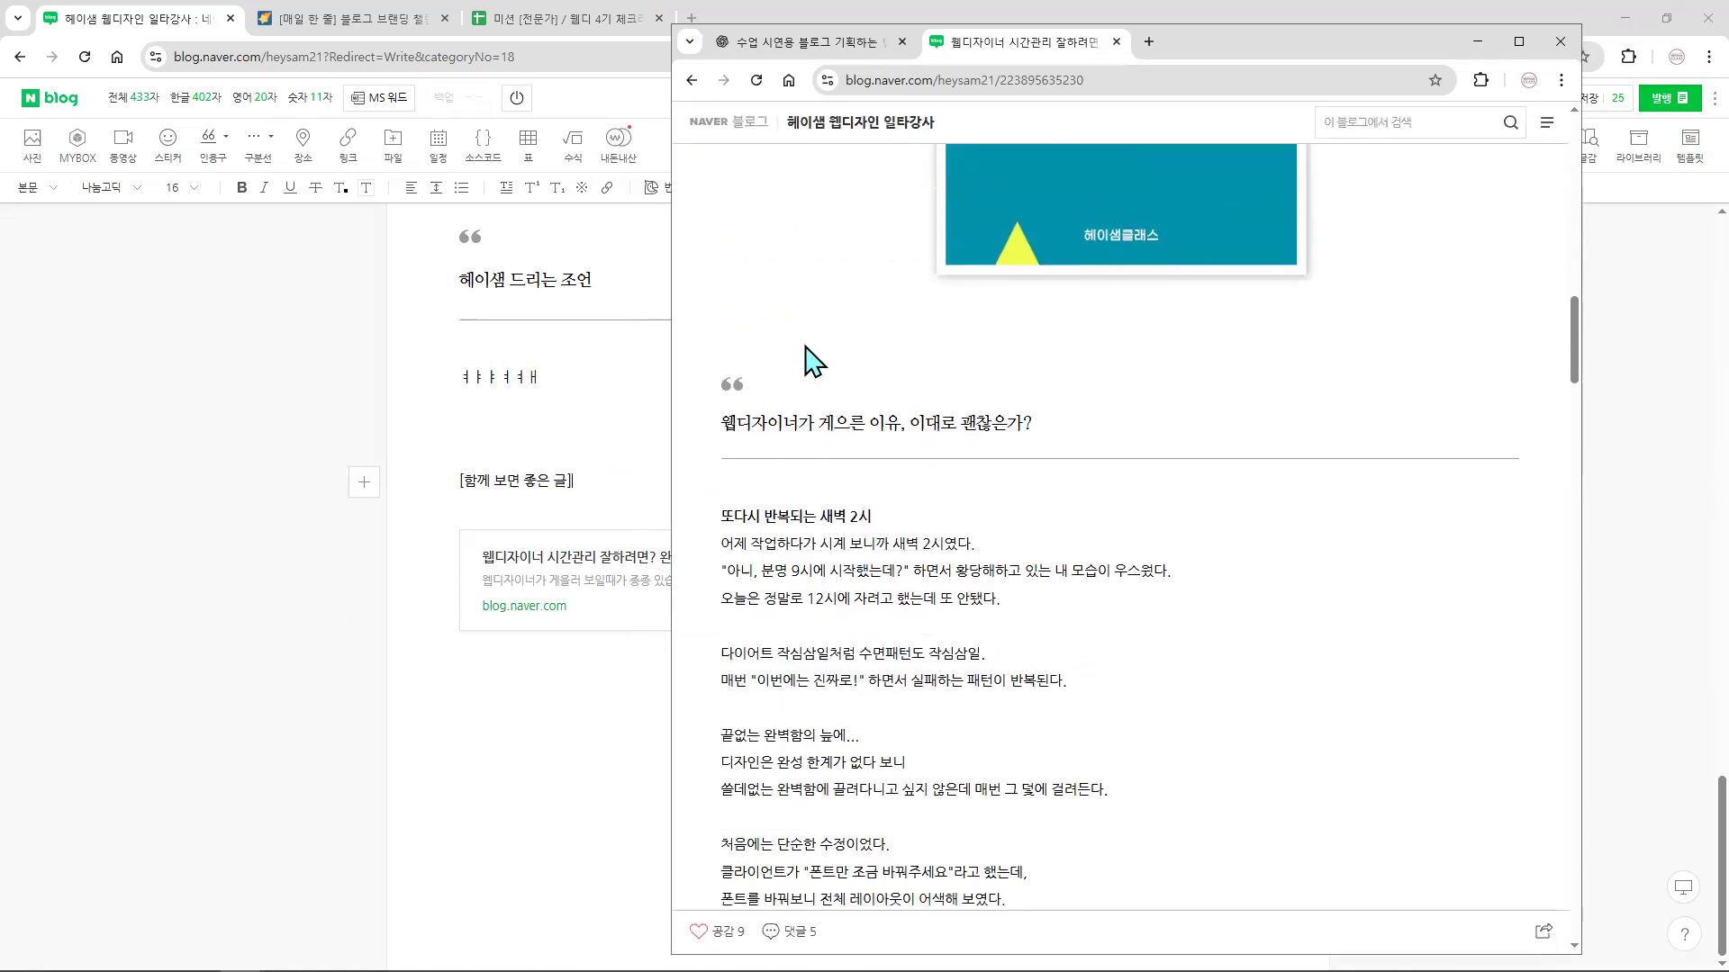
pyautogui.scroll(-4, 1192, 714)
pyautogui.scroll(-5, 1193, 714)
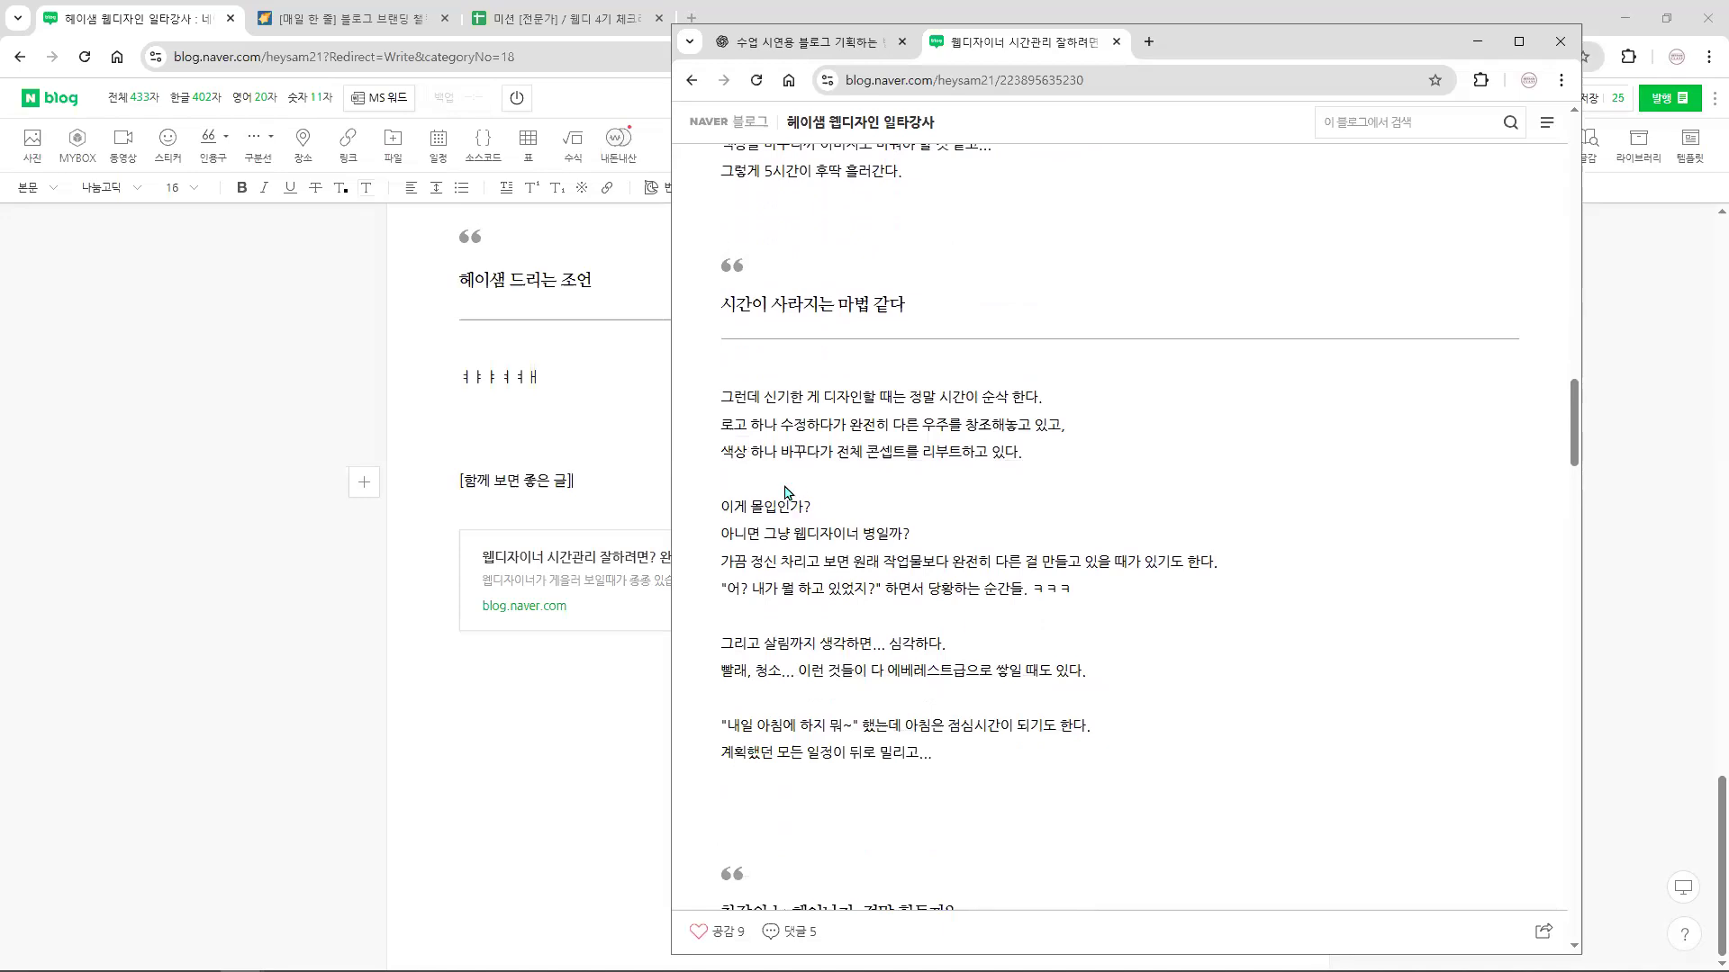
pyautogui.scroll(-4, 1209, 698)
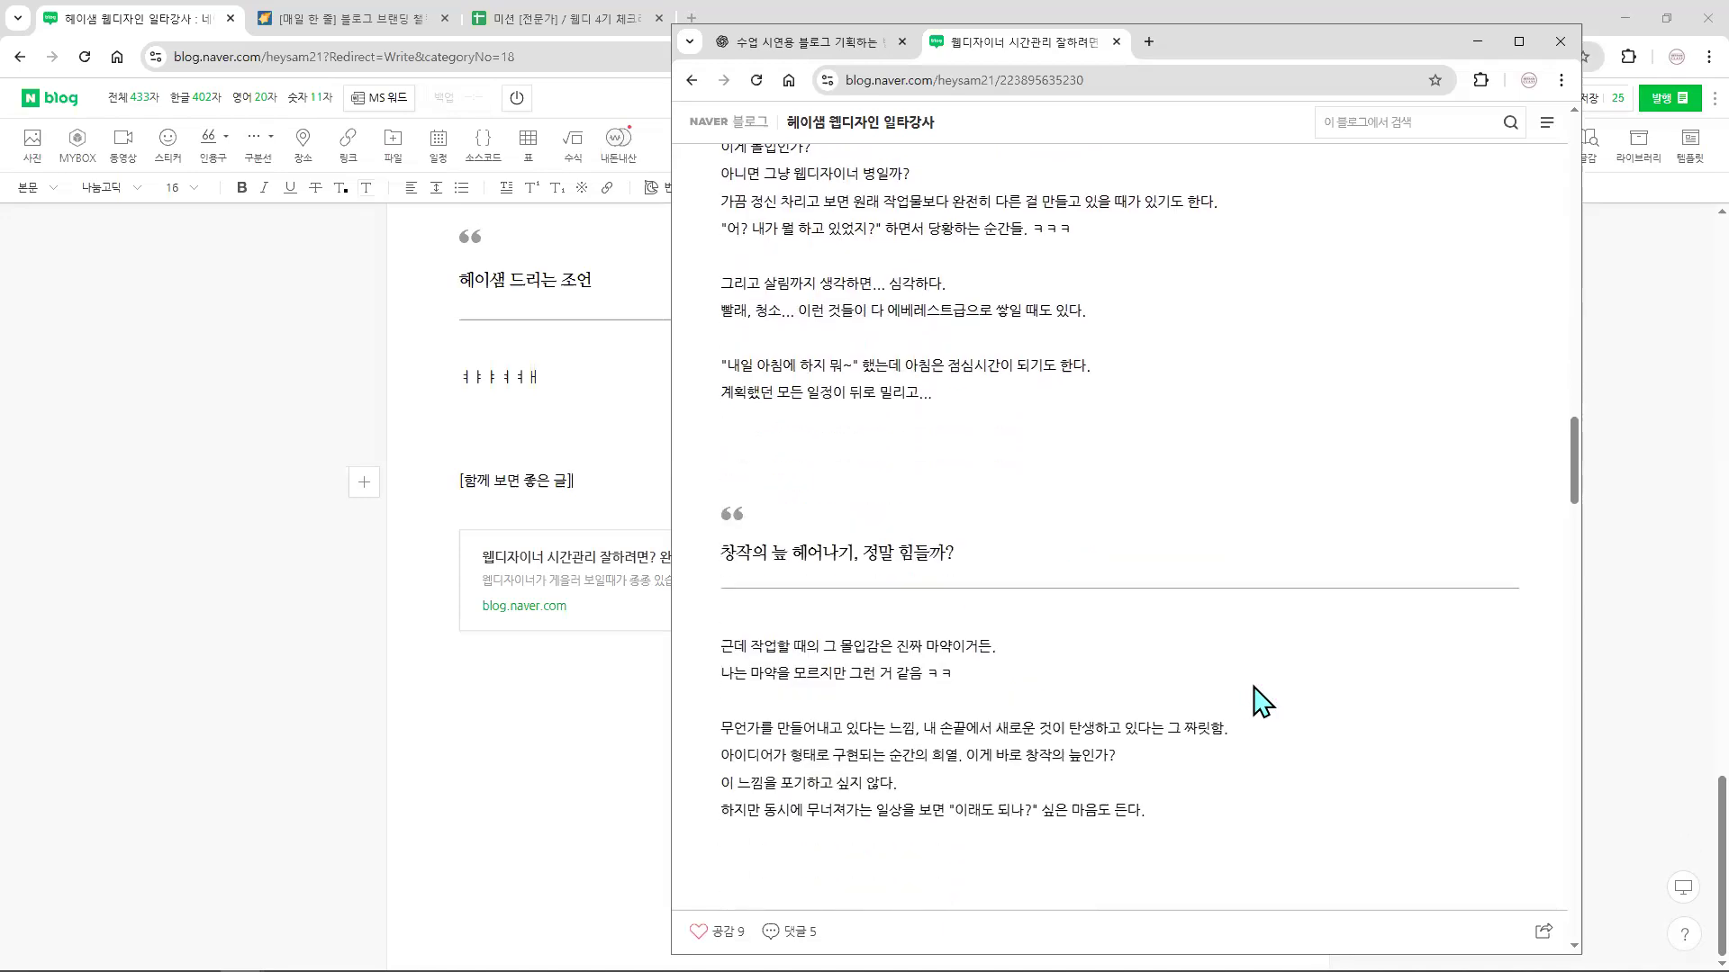
pyautogui.scroll(-4, 1207, 720)
pyautogui.scroll(-1, 1171, 770)
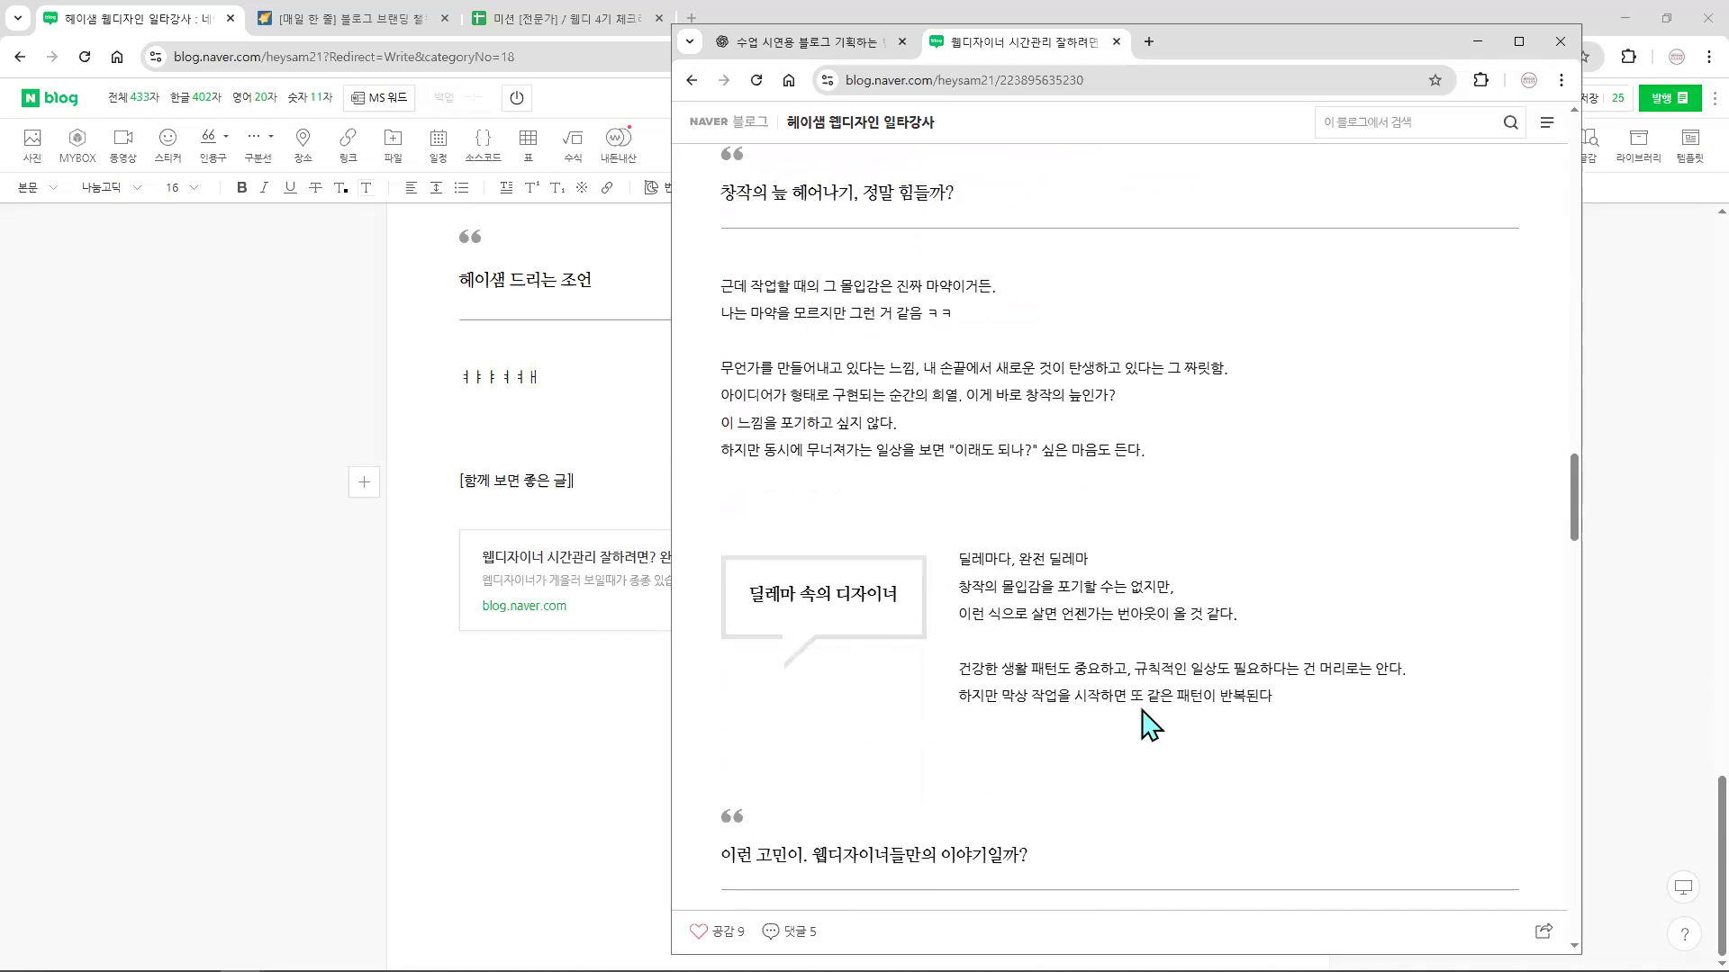
pyautogui.scroll(-2, 1150, 725)
pyautogui.scroll(-5, 1148, 722)
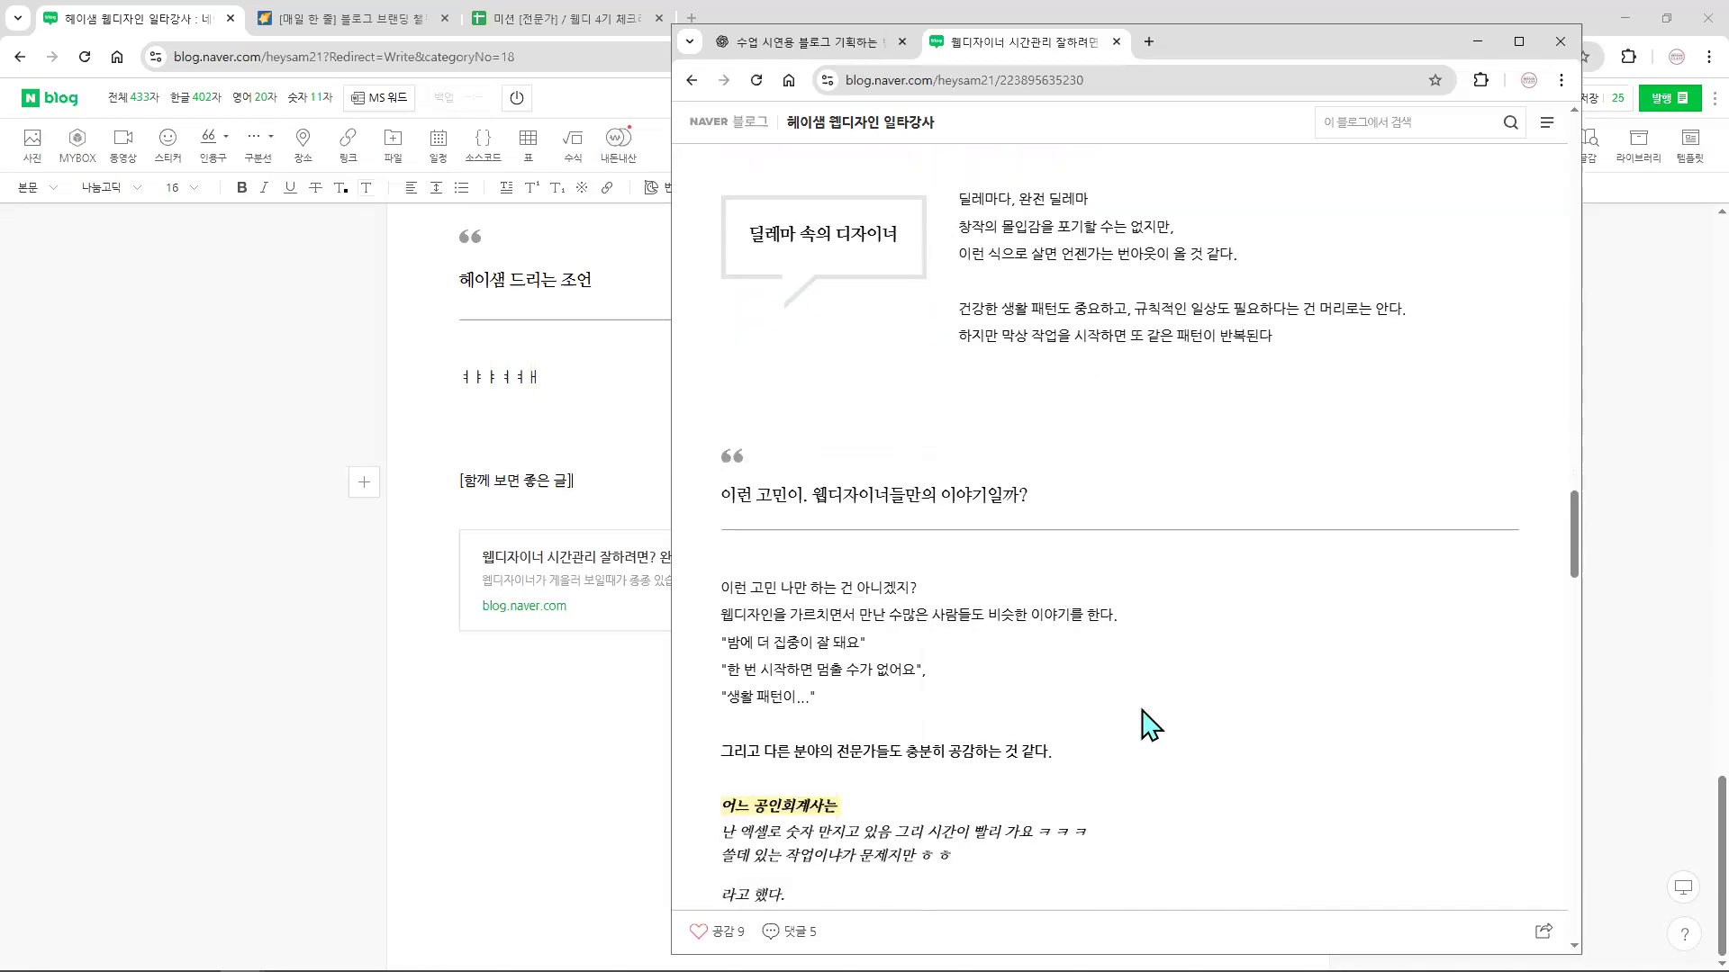
pyautogui.scroll(-15, 1017, 660)
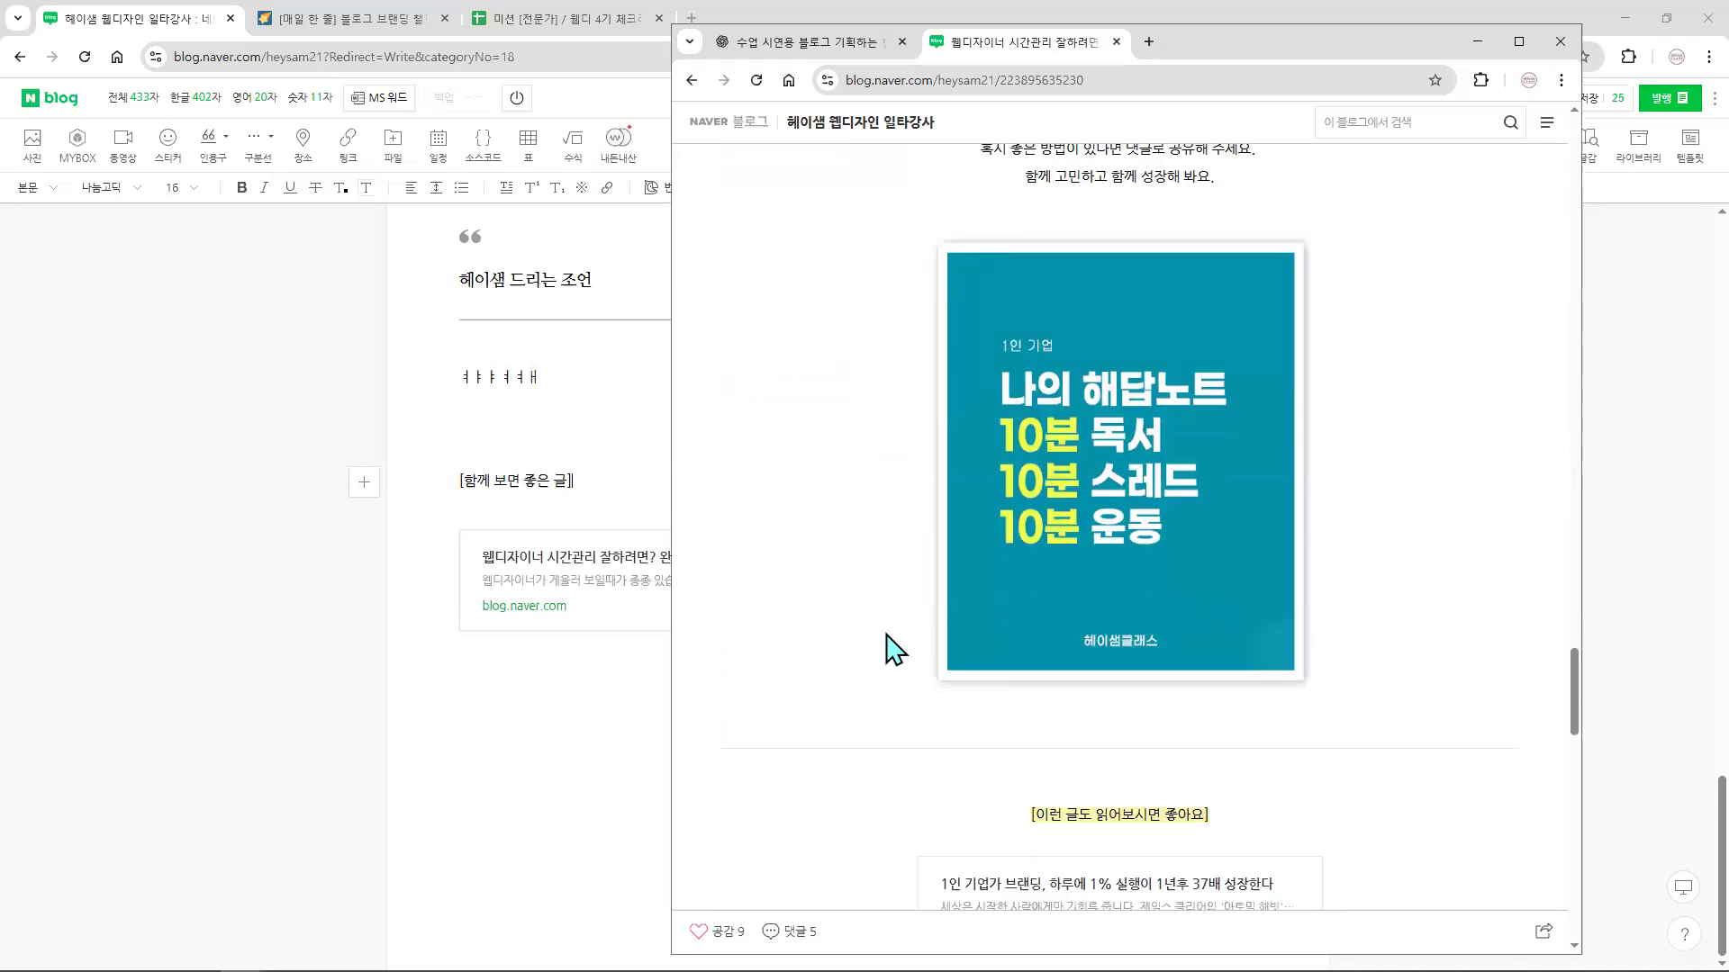
pyautogui.scroll(2, 871, 639)
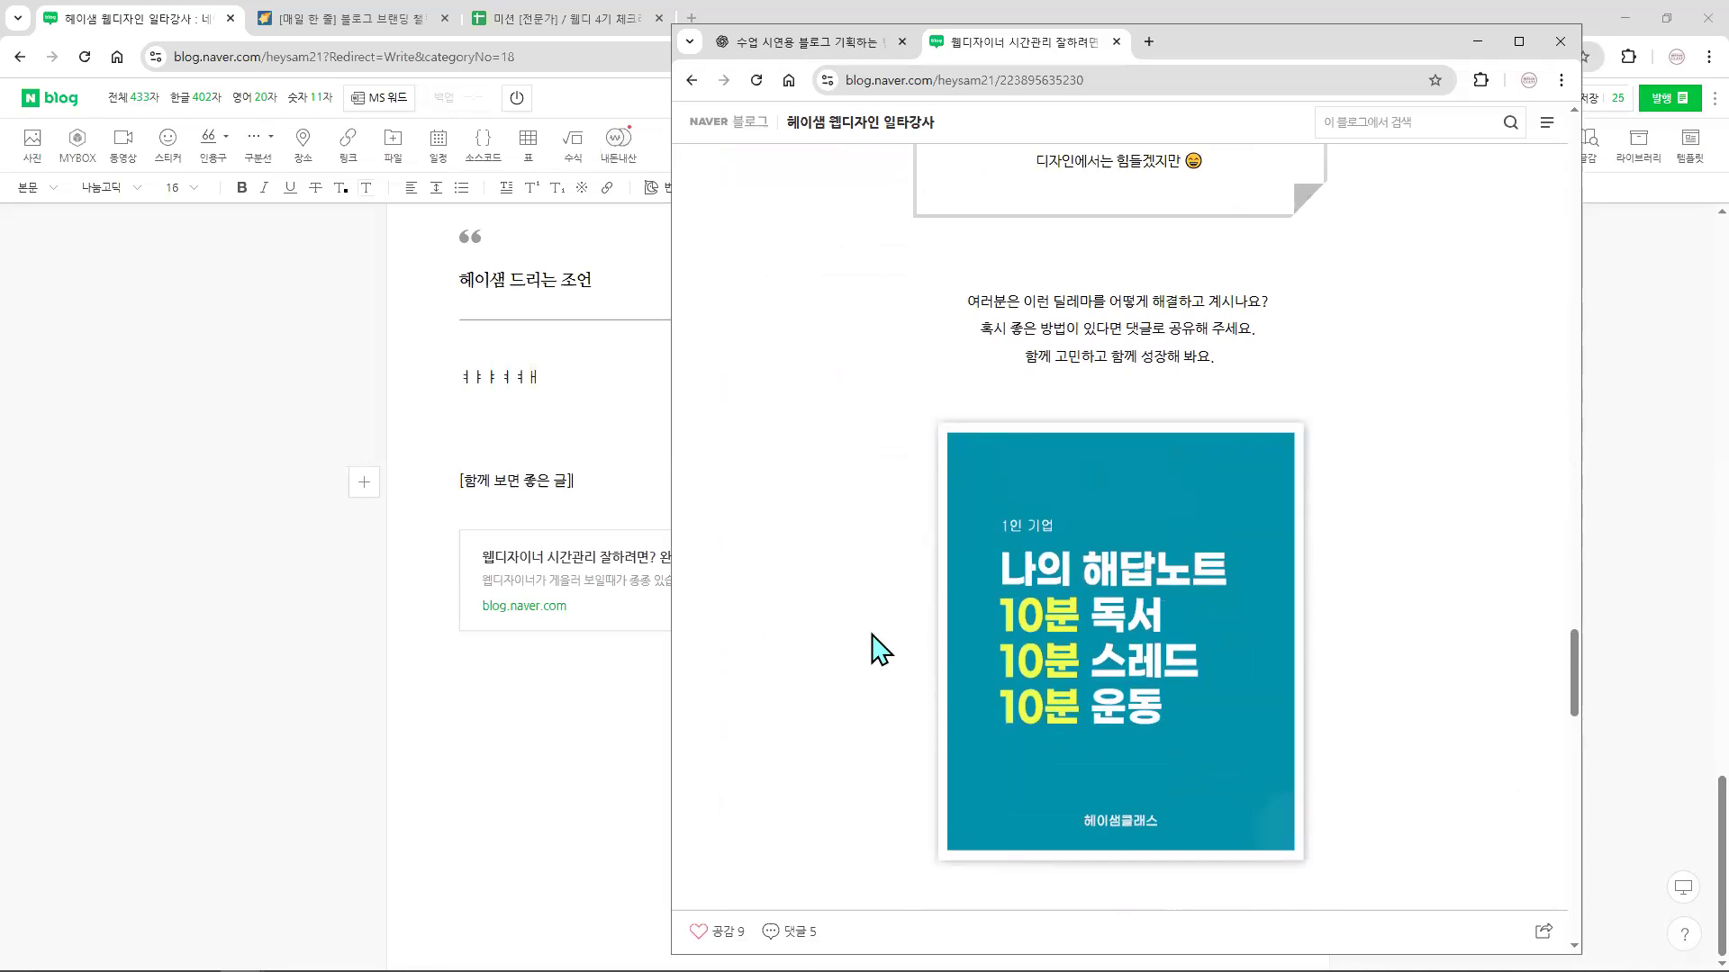
pyautogui.scroll(4, 880, 648)
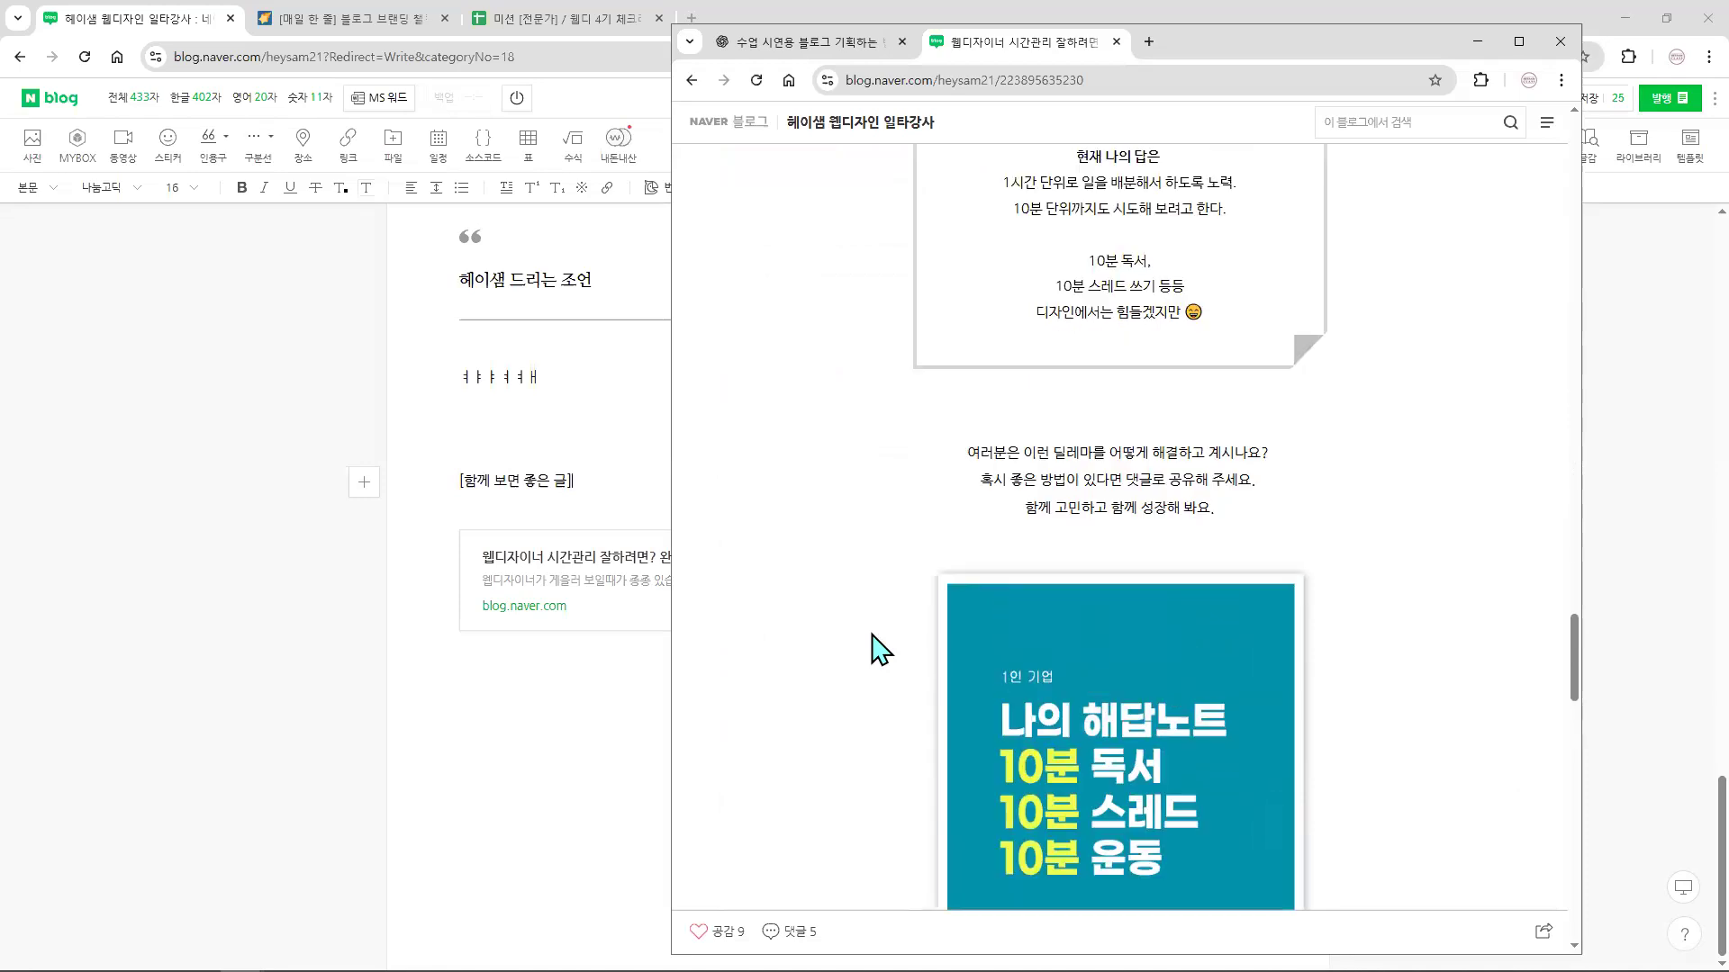
# - Return to the draft, try the spelling check excluding the first two suggestions, and cancel the check
pyautogui.click(624, 410)
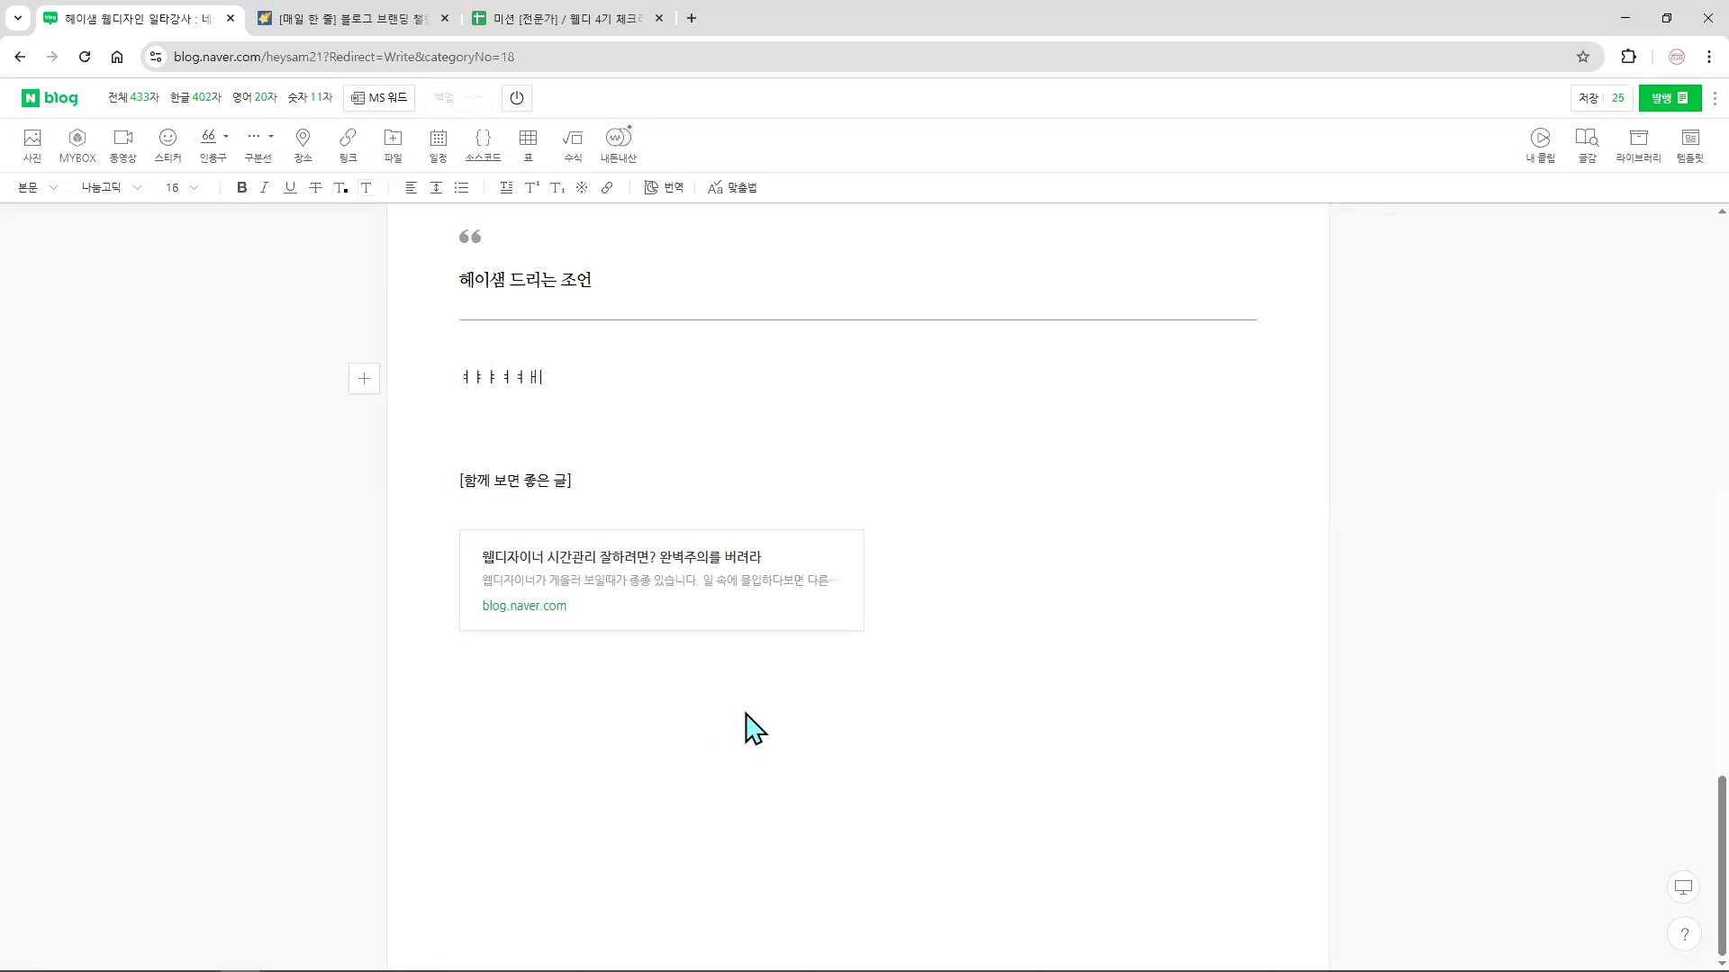
pyautogui.scroll(3, 745, 451)
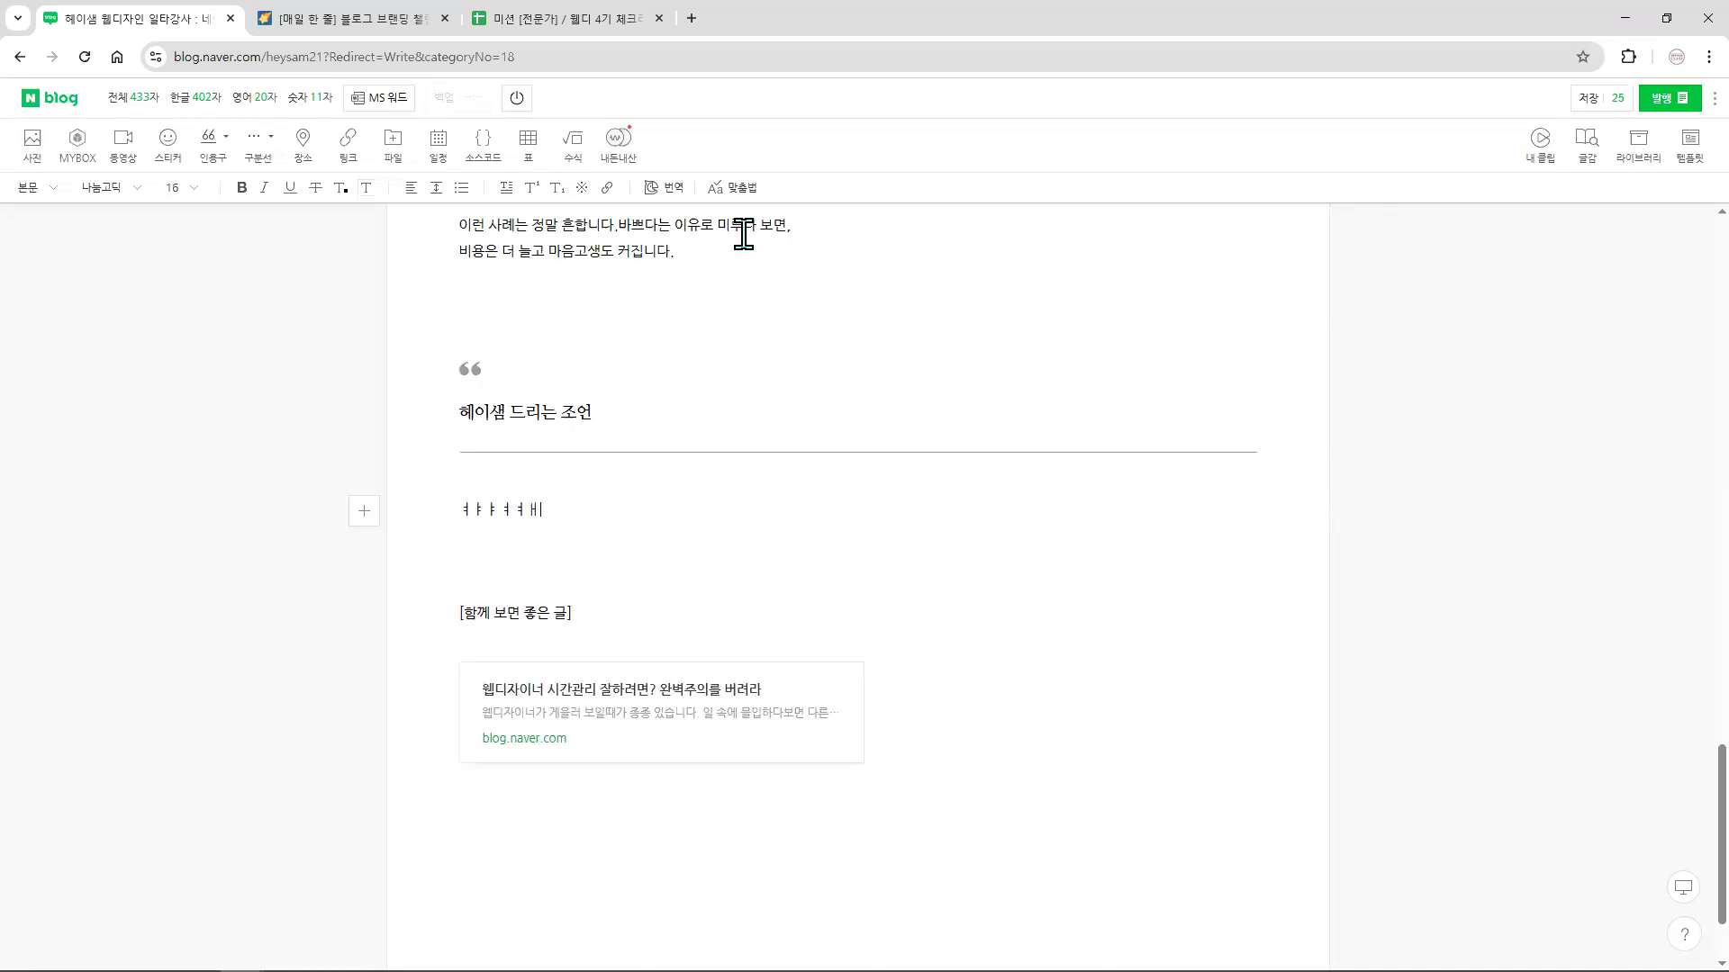
pyautogui.click(737, 187)
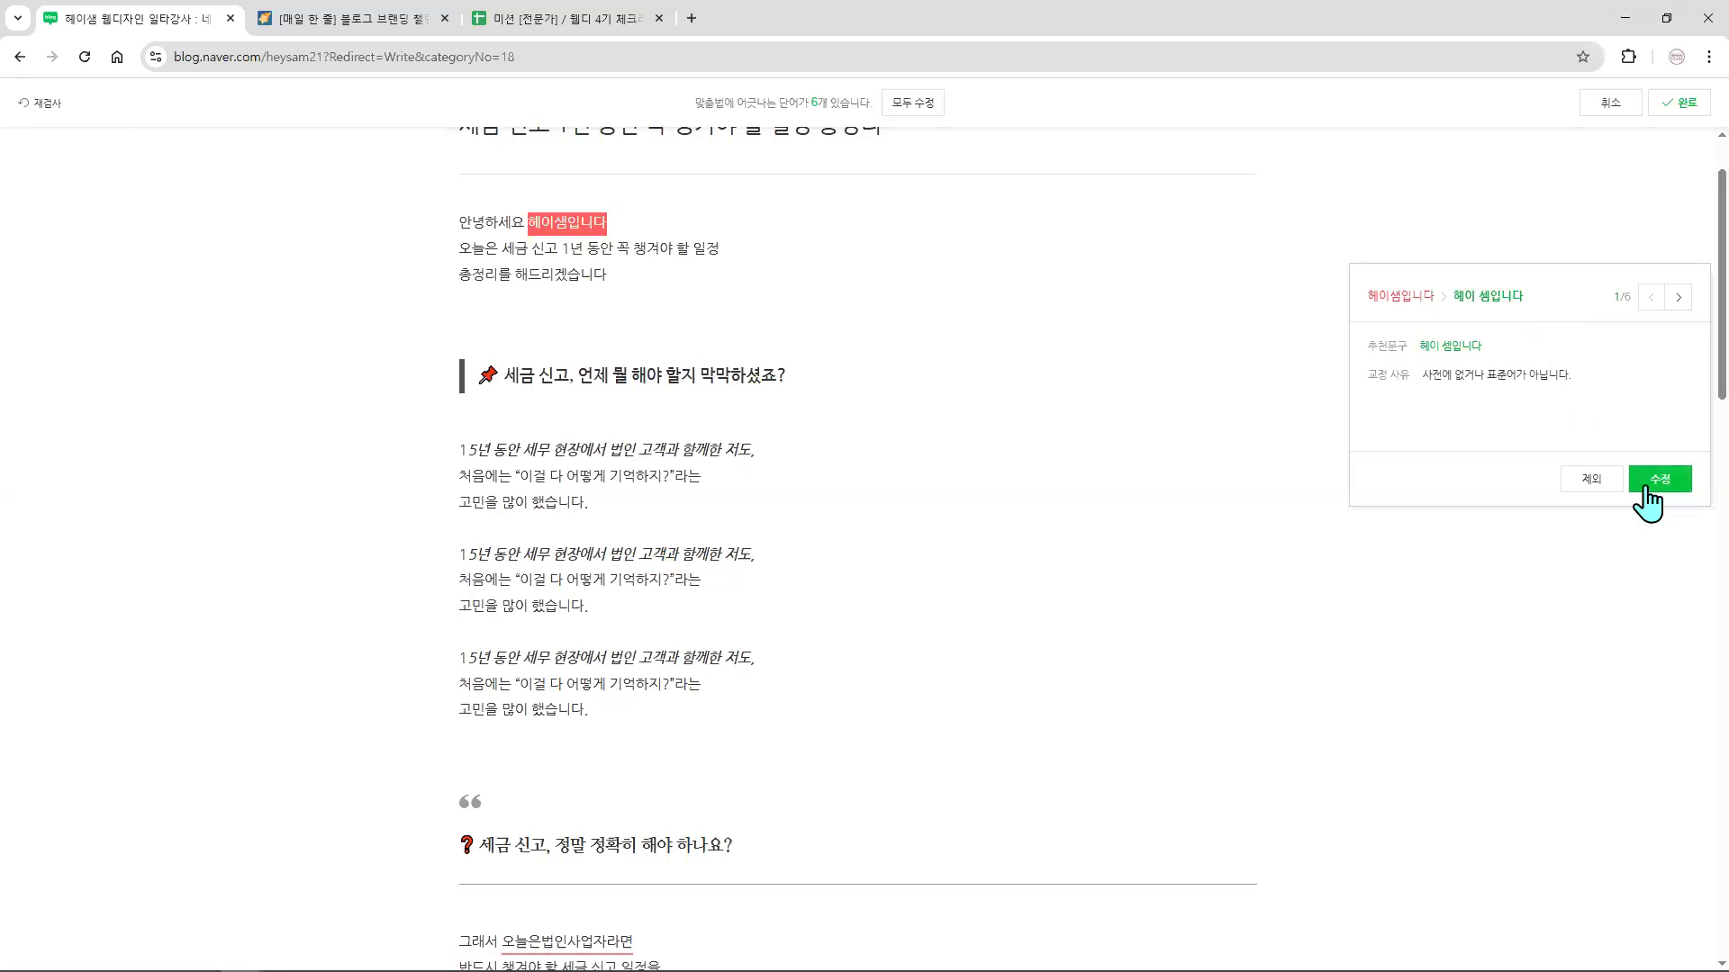
pyautogui.click(1592, 486)
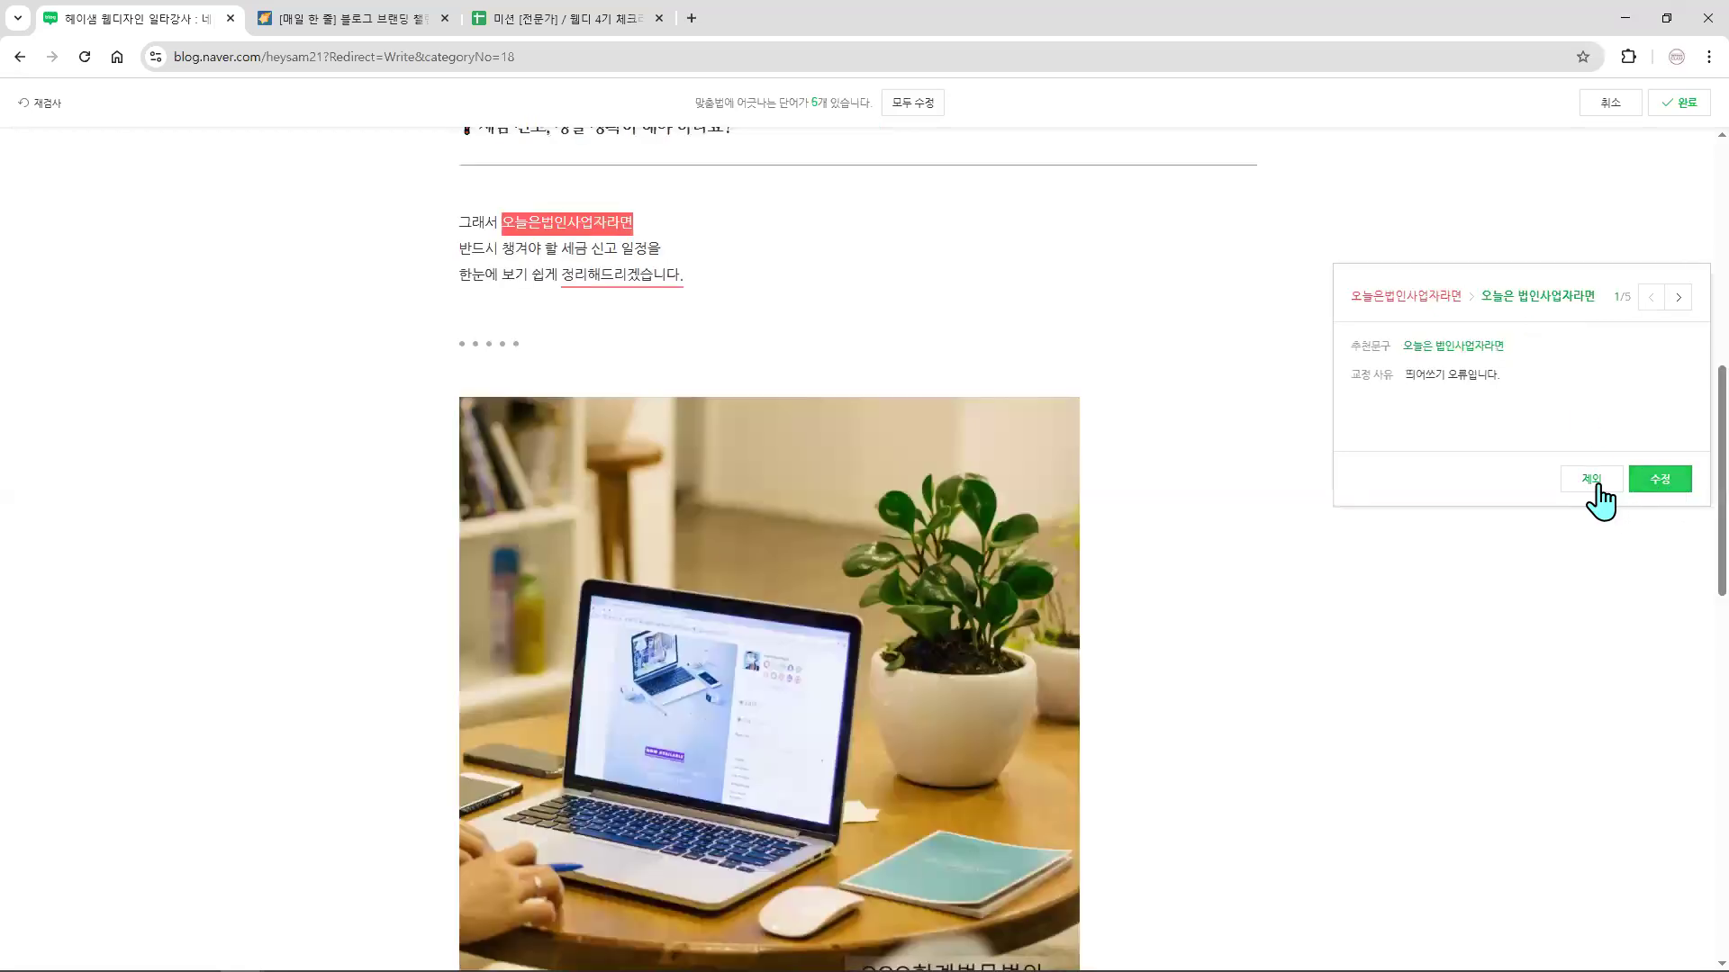
pyautogui.click(1594, 484)
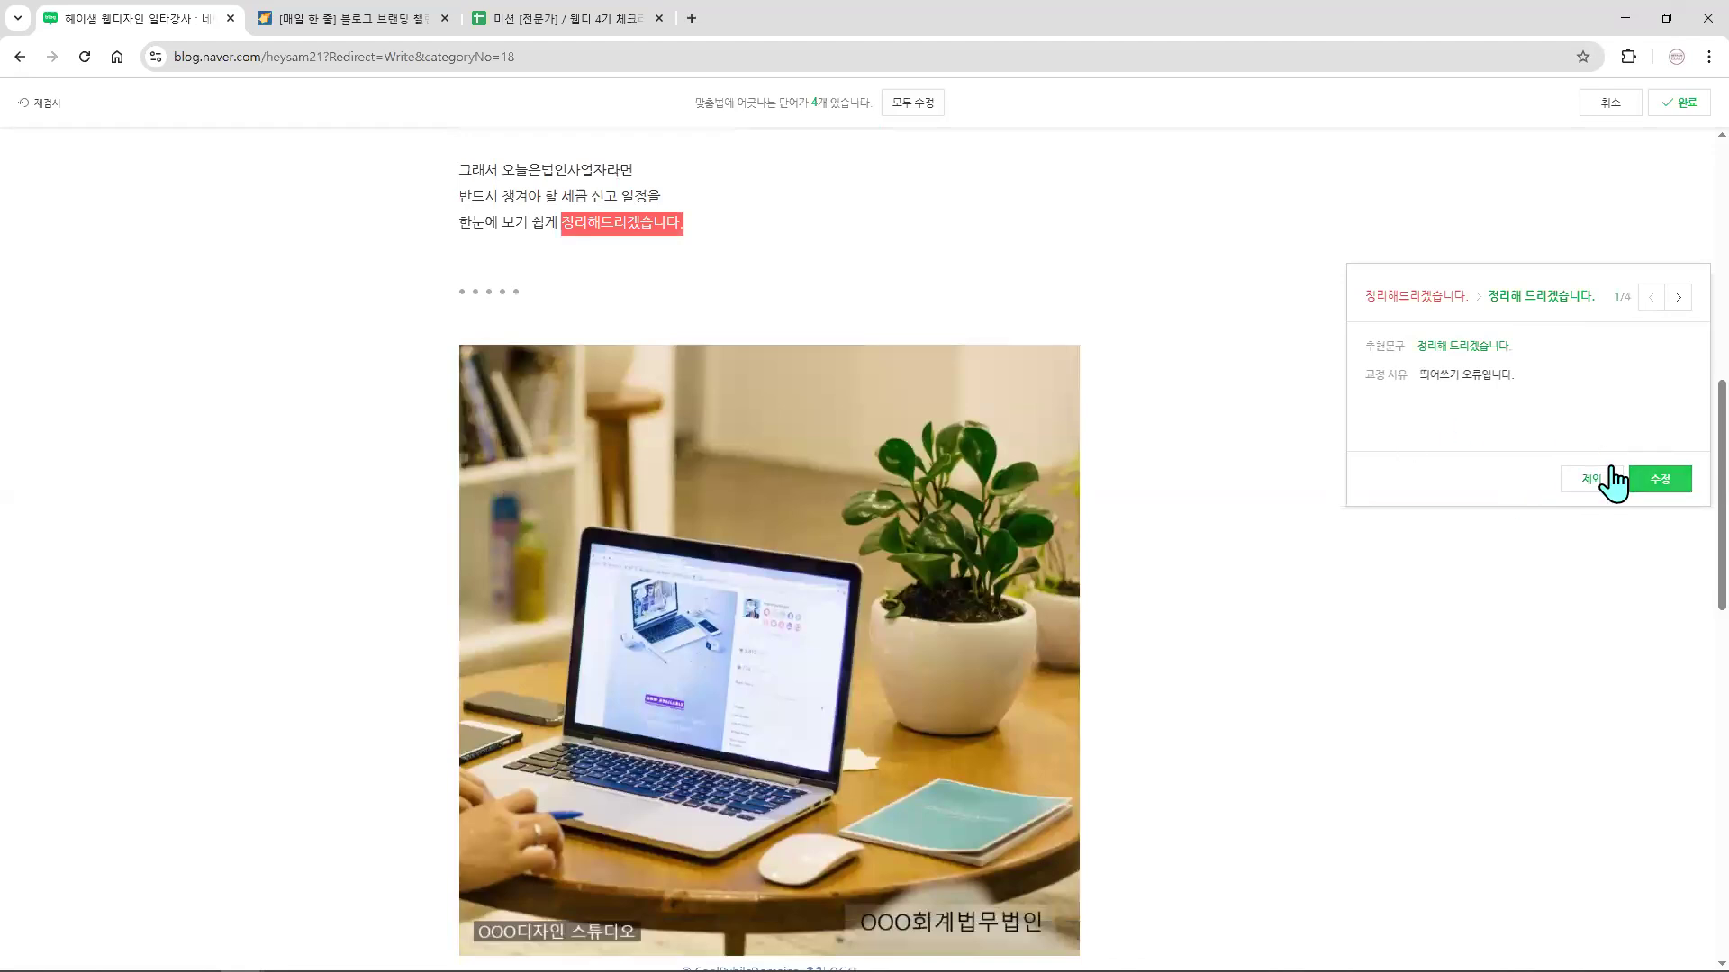
pyautogui.click(716, 225)
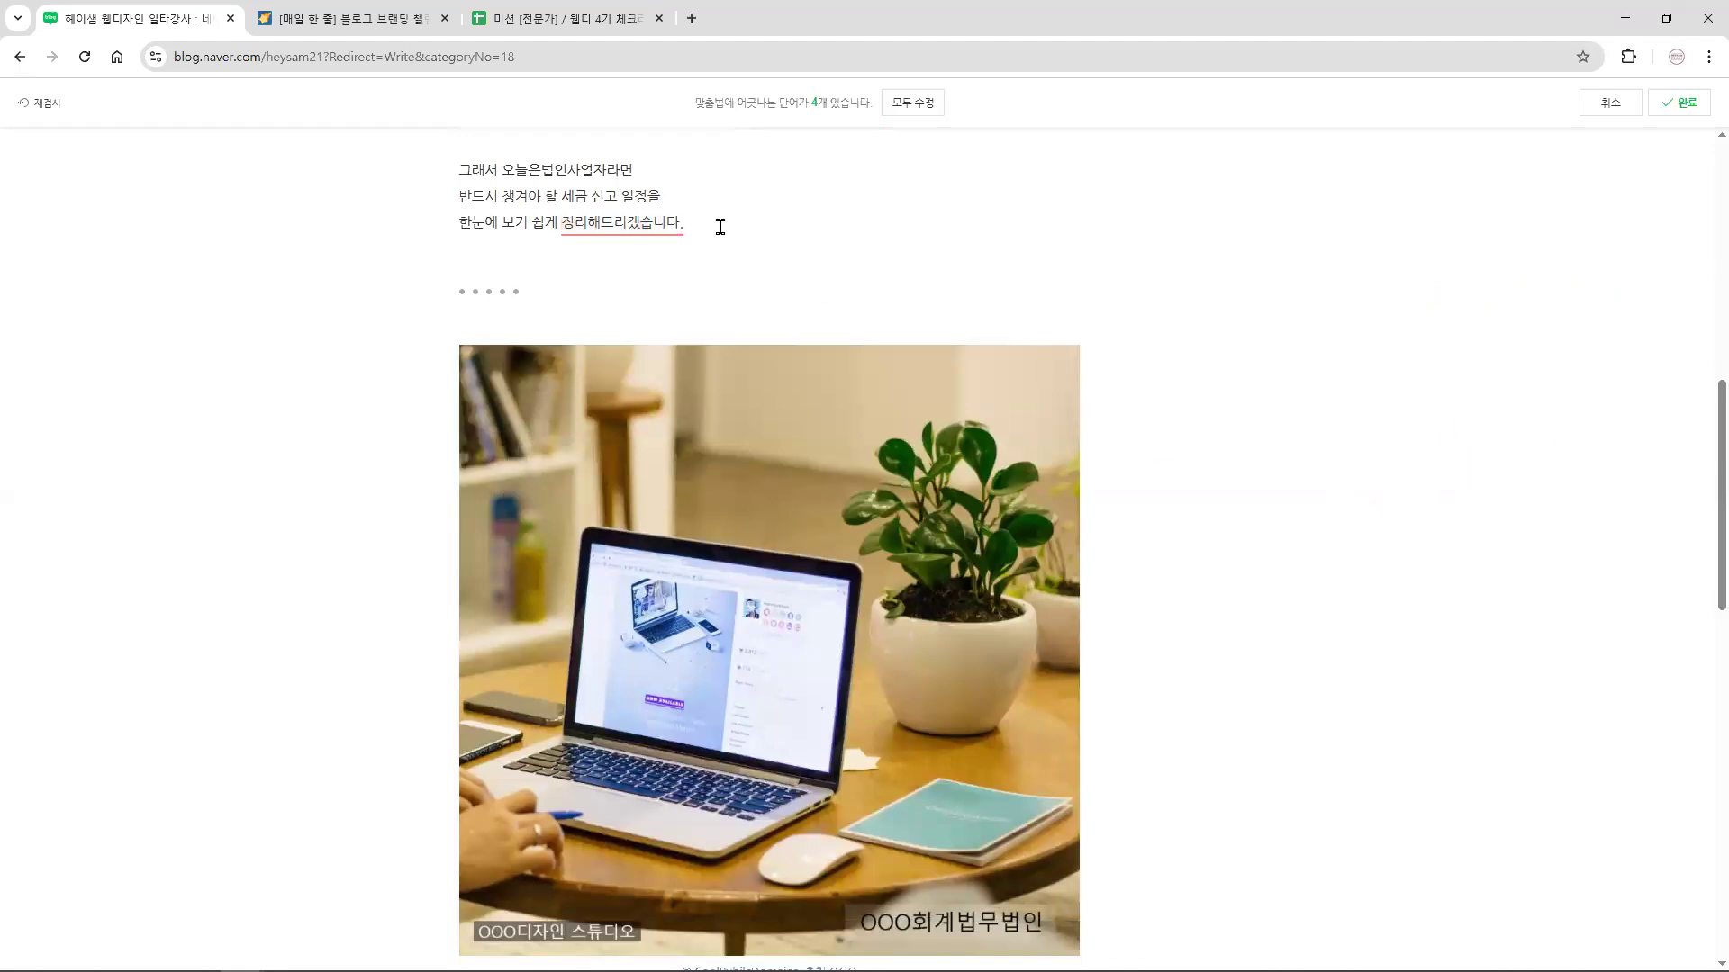
pyautogui.click(1610, 105)
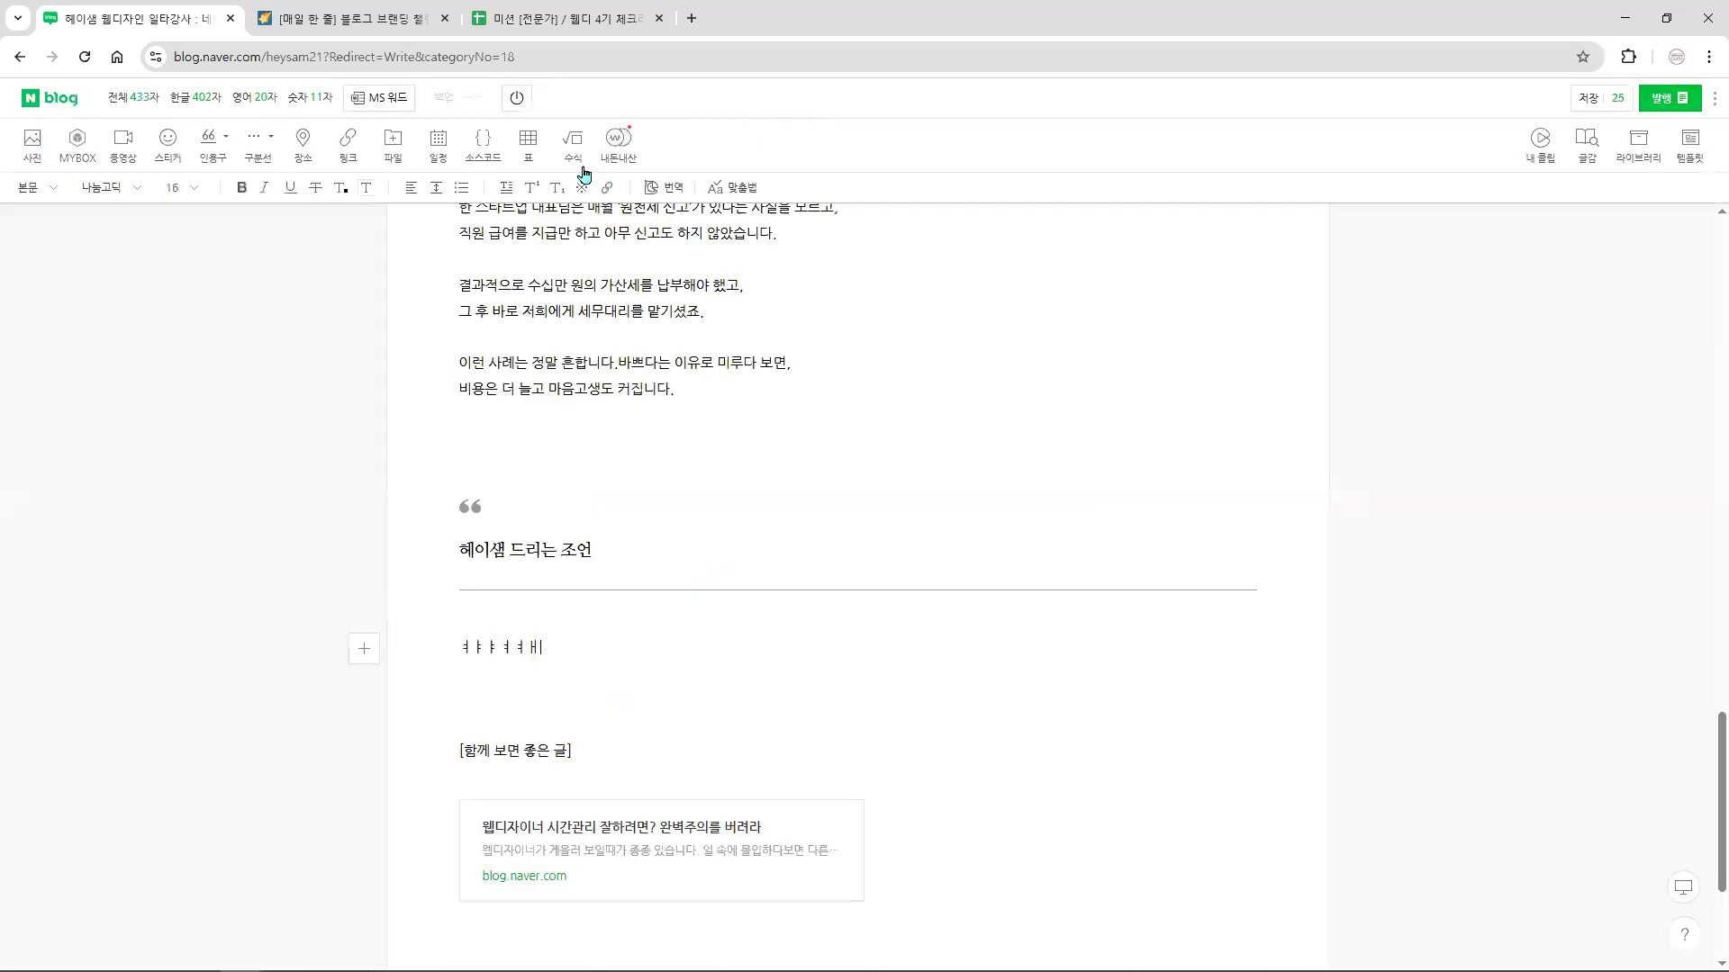
# - Copy the entire draft text into the 금칙어검사 page in the other browser window and scan it for forbidden words
pyautogui.click(728, 397)
pyautogui.click(887, 366)
pyautogui.hotkey('ctrl', 'a')
pyautogui.scroll(1, 522, 461)
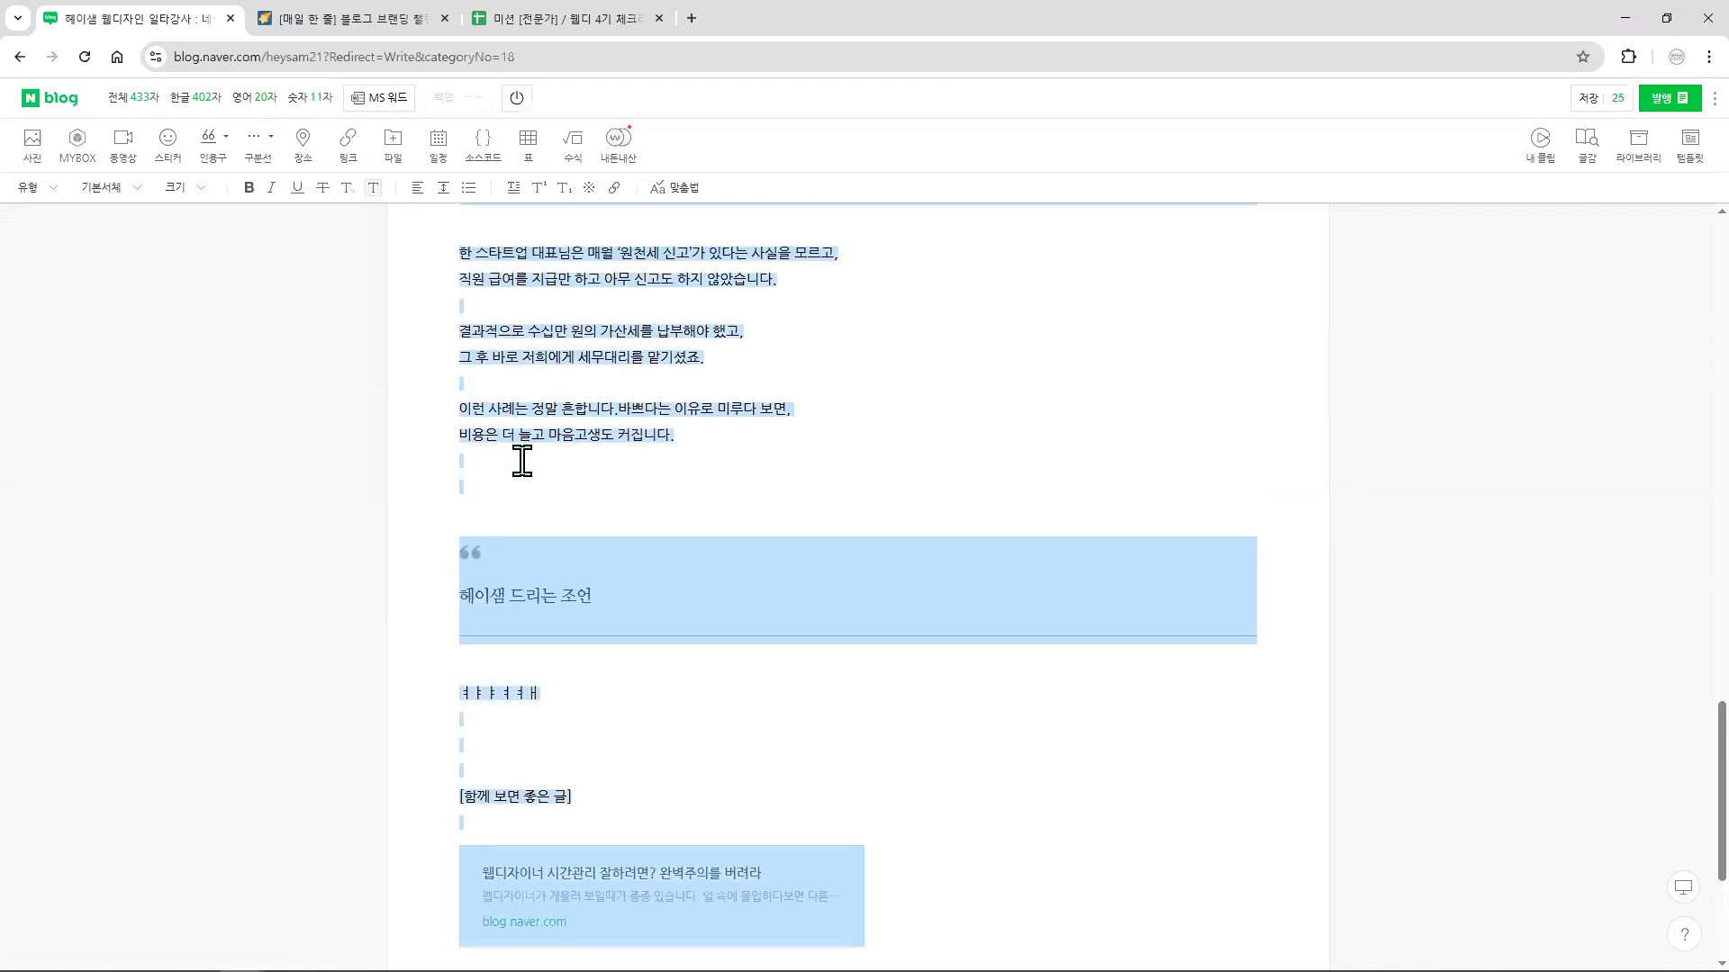
pyautogui.scroll(3, 522, 461)
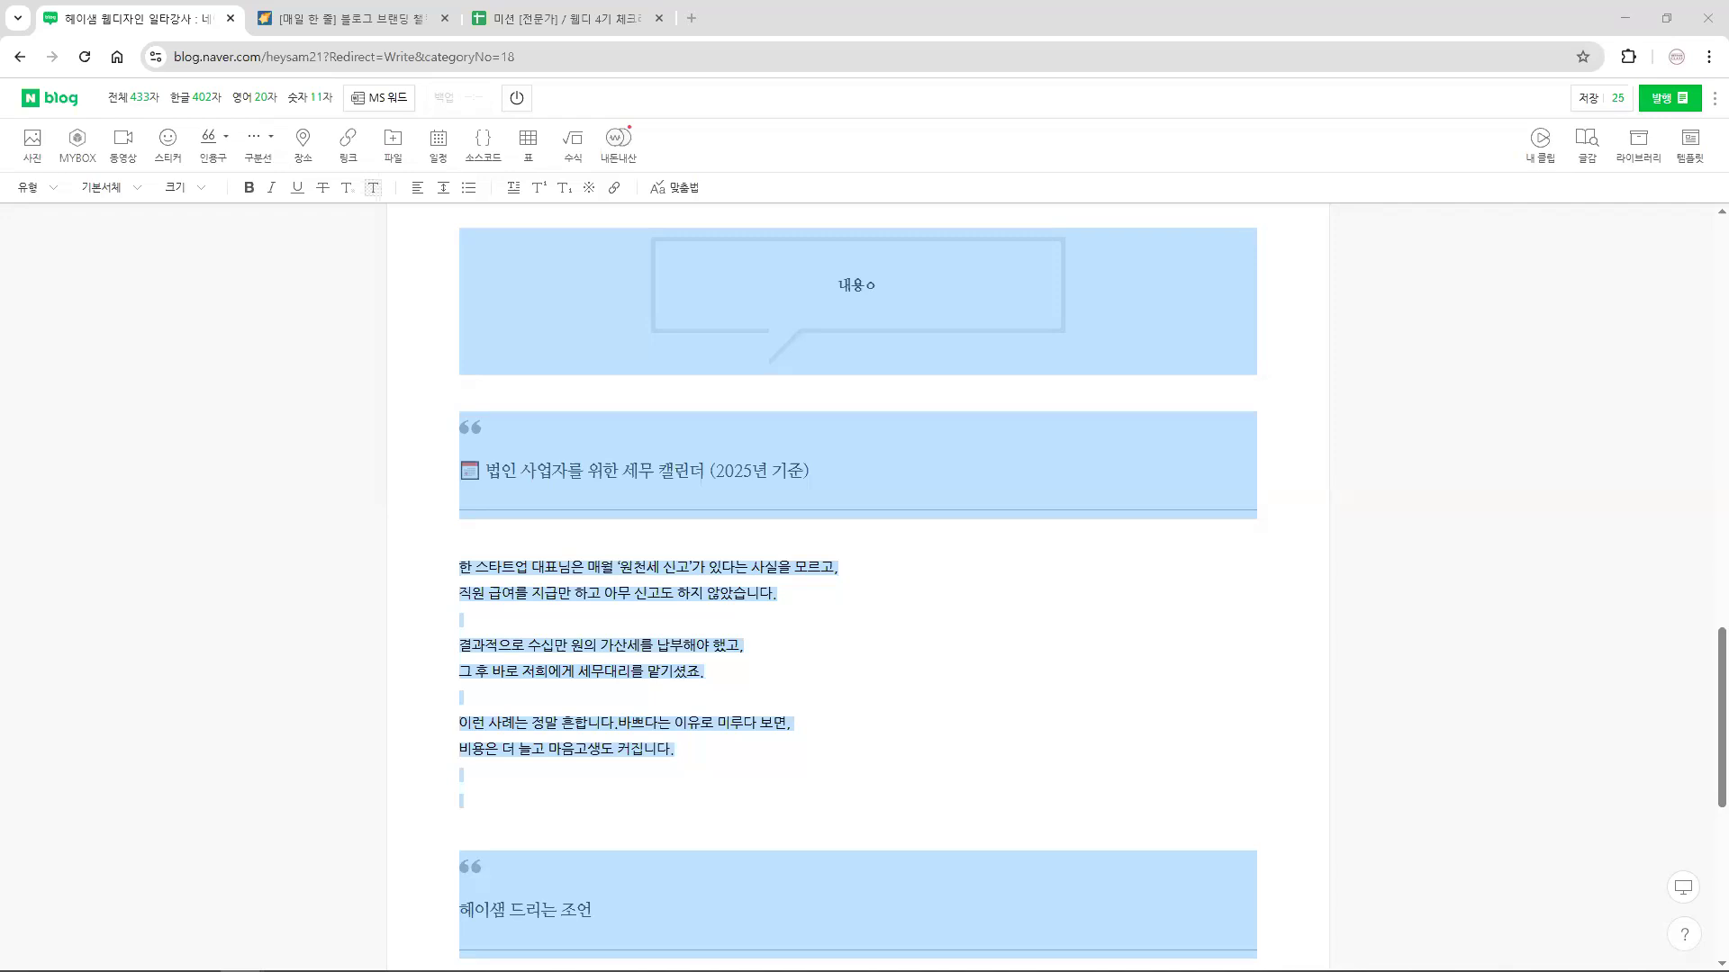
pyautogui.hotkey('alt', 'Tab')
pyautogui.click(910, 159)
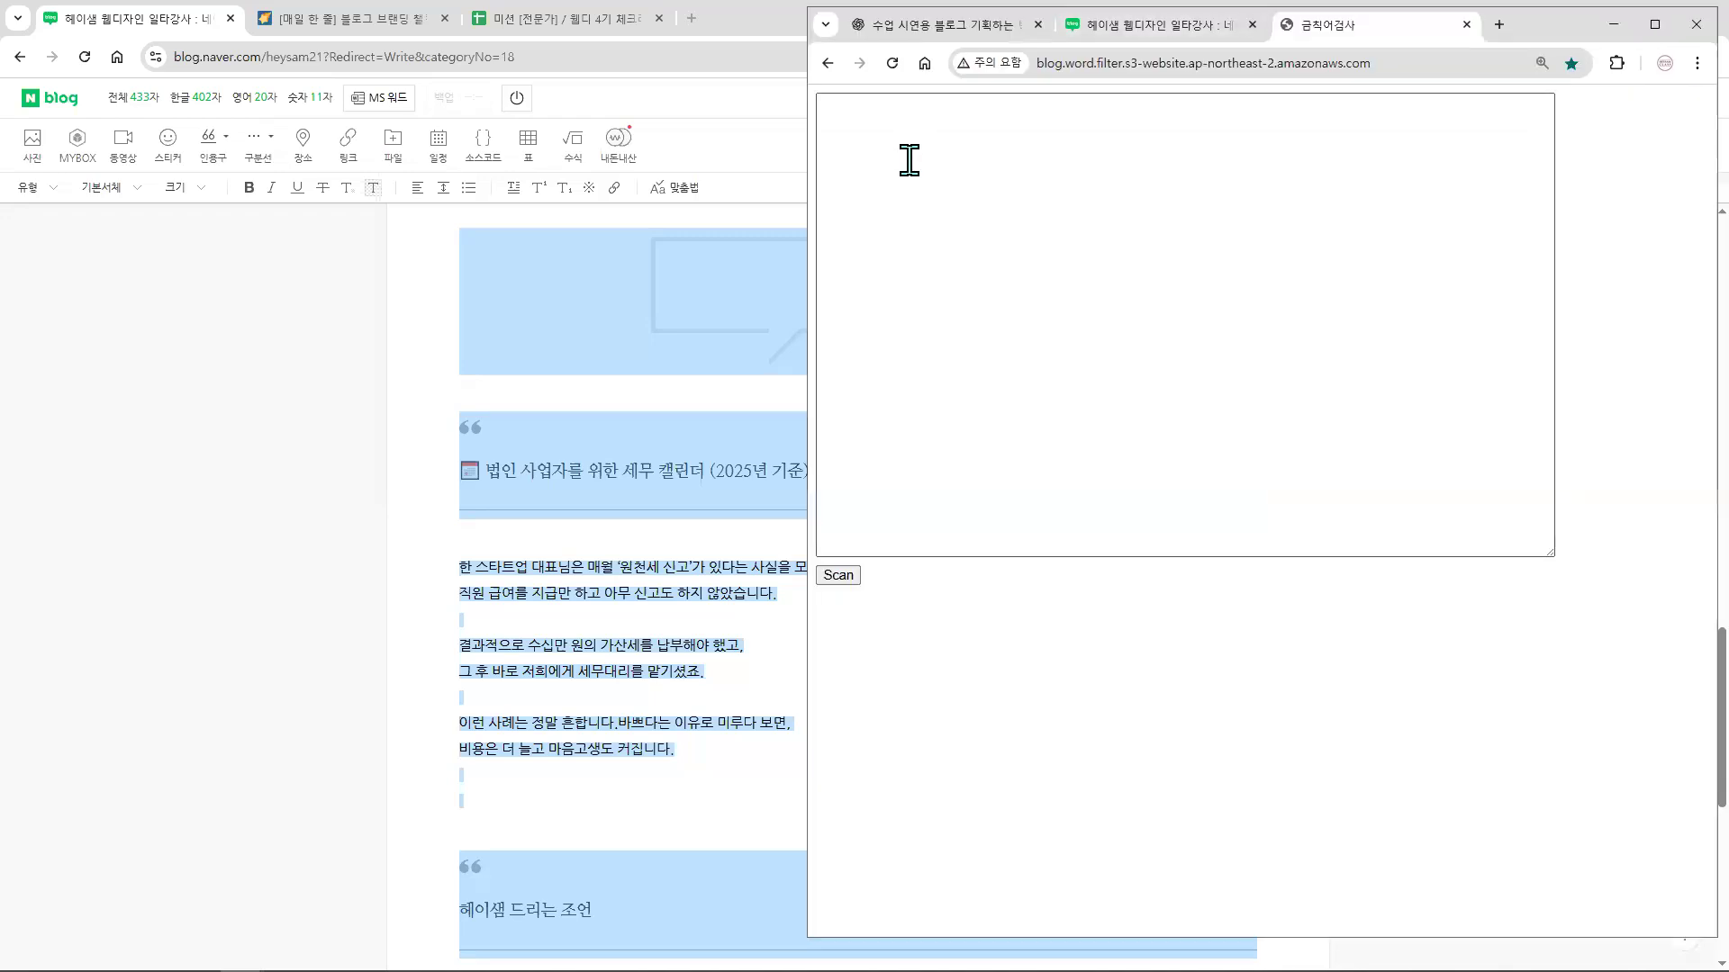
pyautogui.click(897, 140)
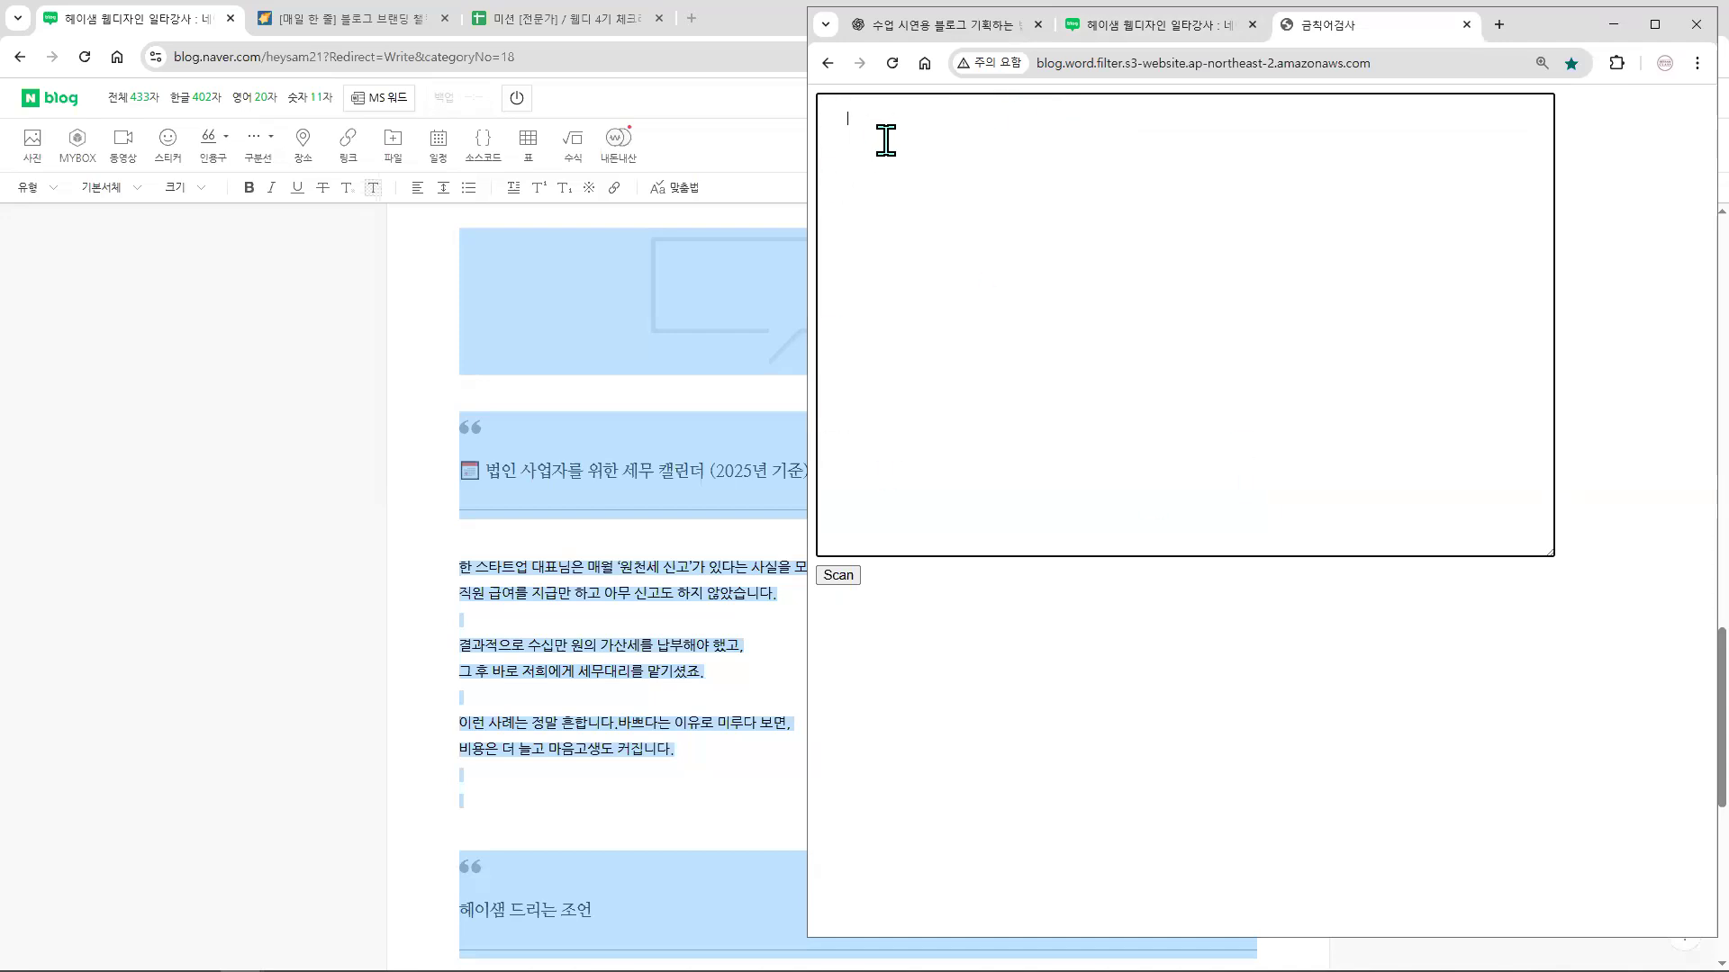
pyautogui.hotkey('ctrl', 'v')
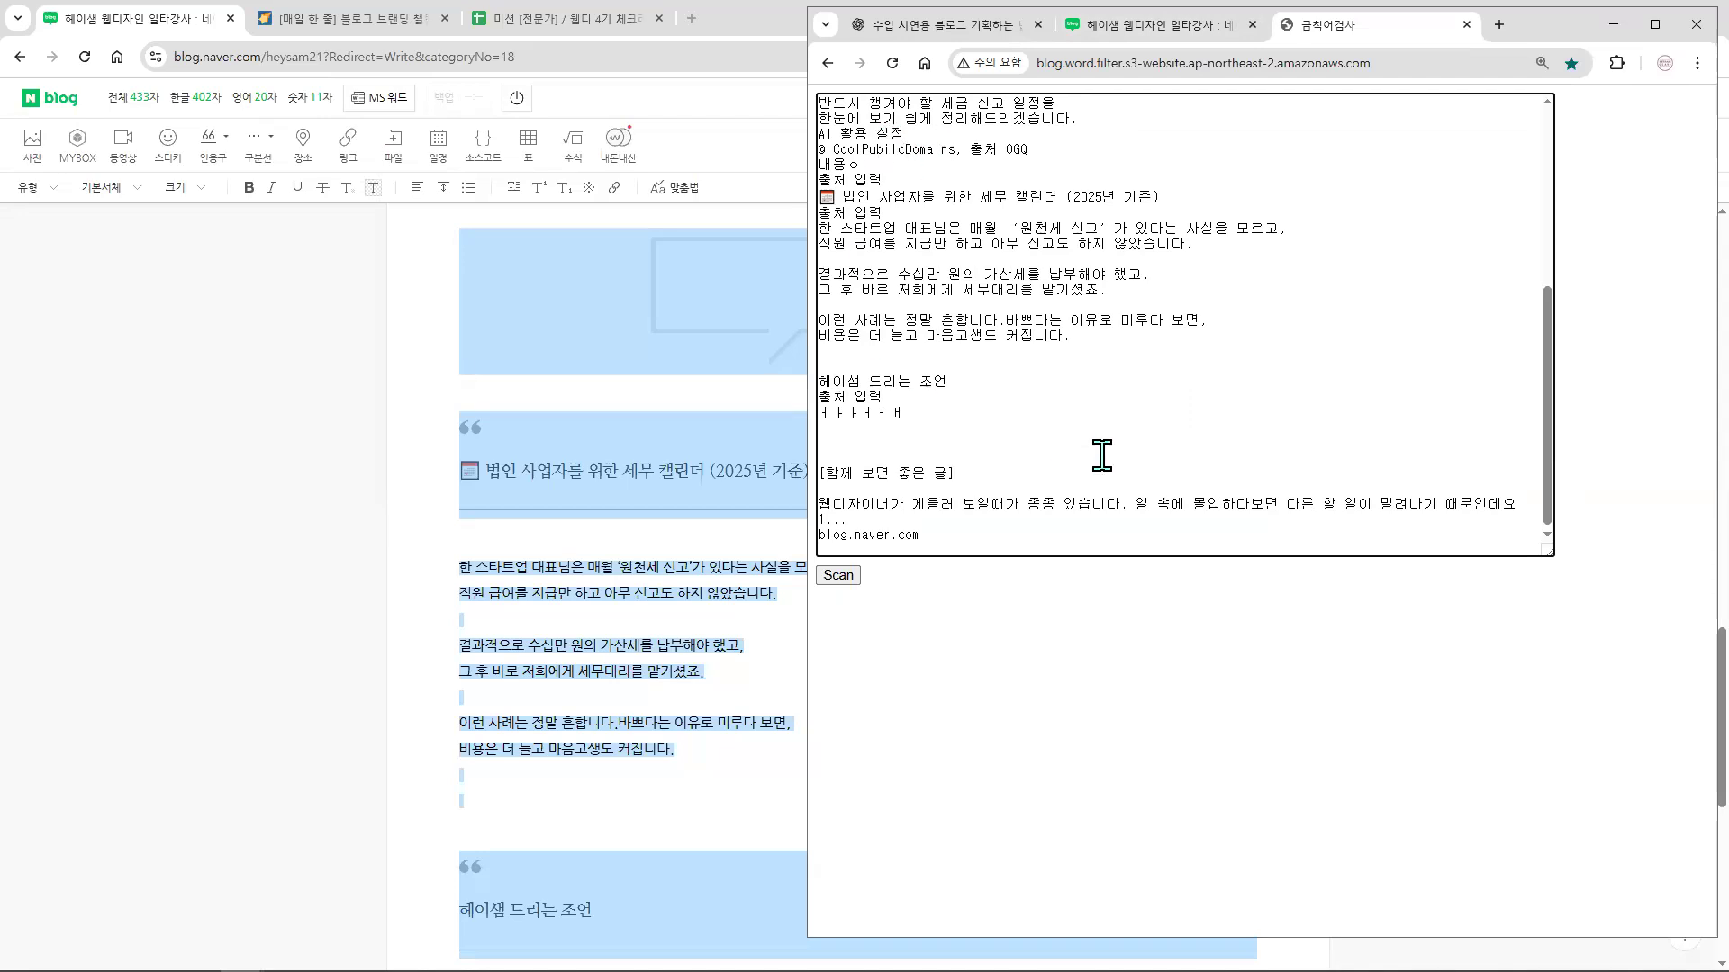
pyautogui.click(838, 576)
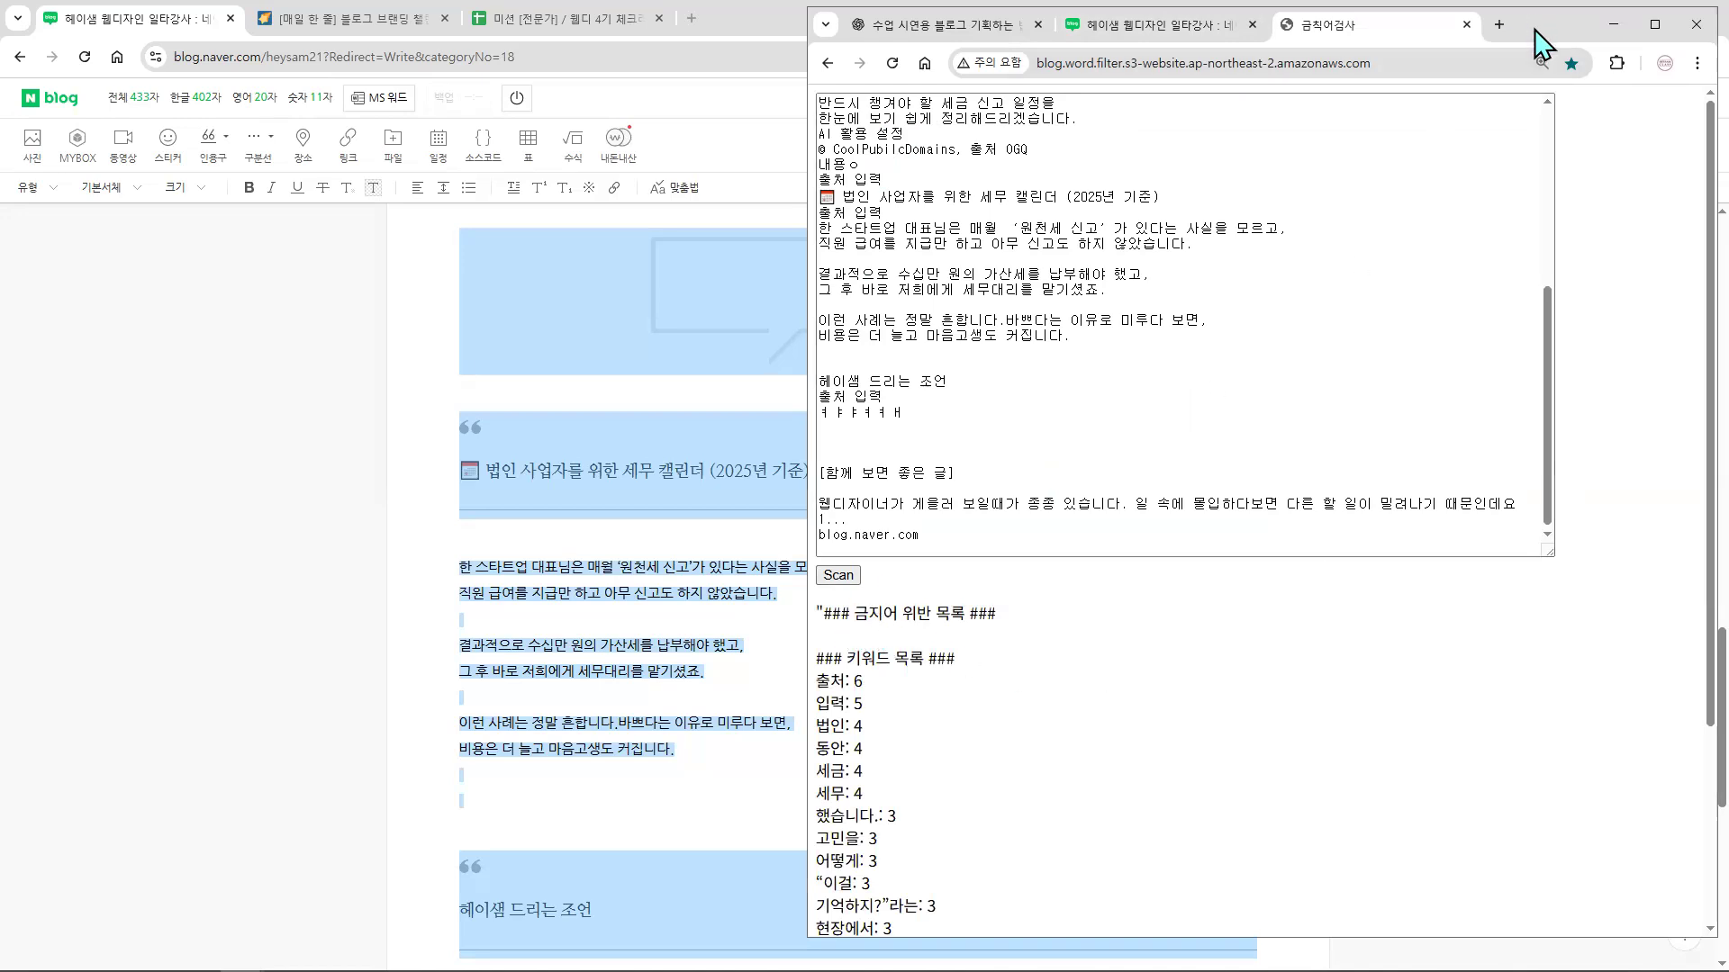
# - Return to the draft and add the test line "판매, 무료," below the sentence ending "신고도 하지 않았습니다."
pyautogui.hotkey('alt', 'Tab')
pyautogui.click(811, 609)
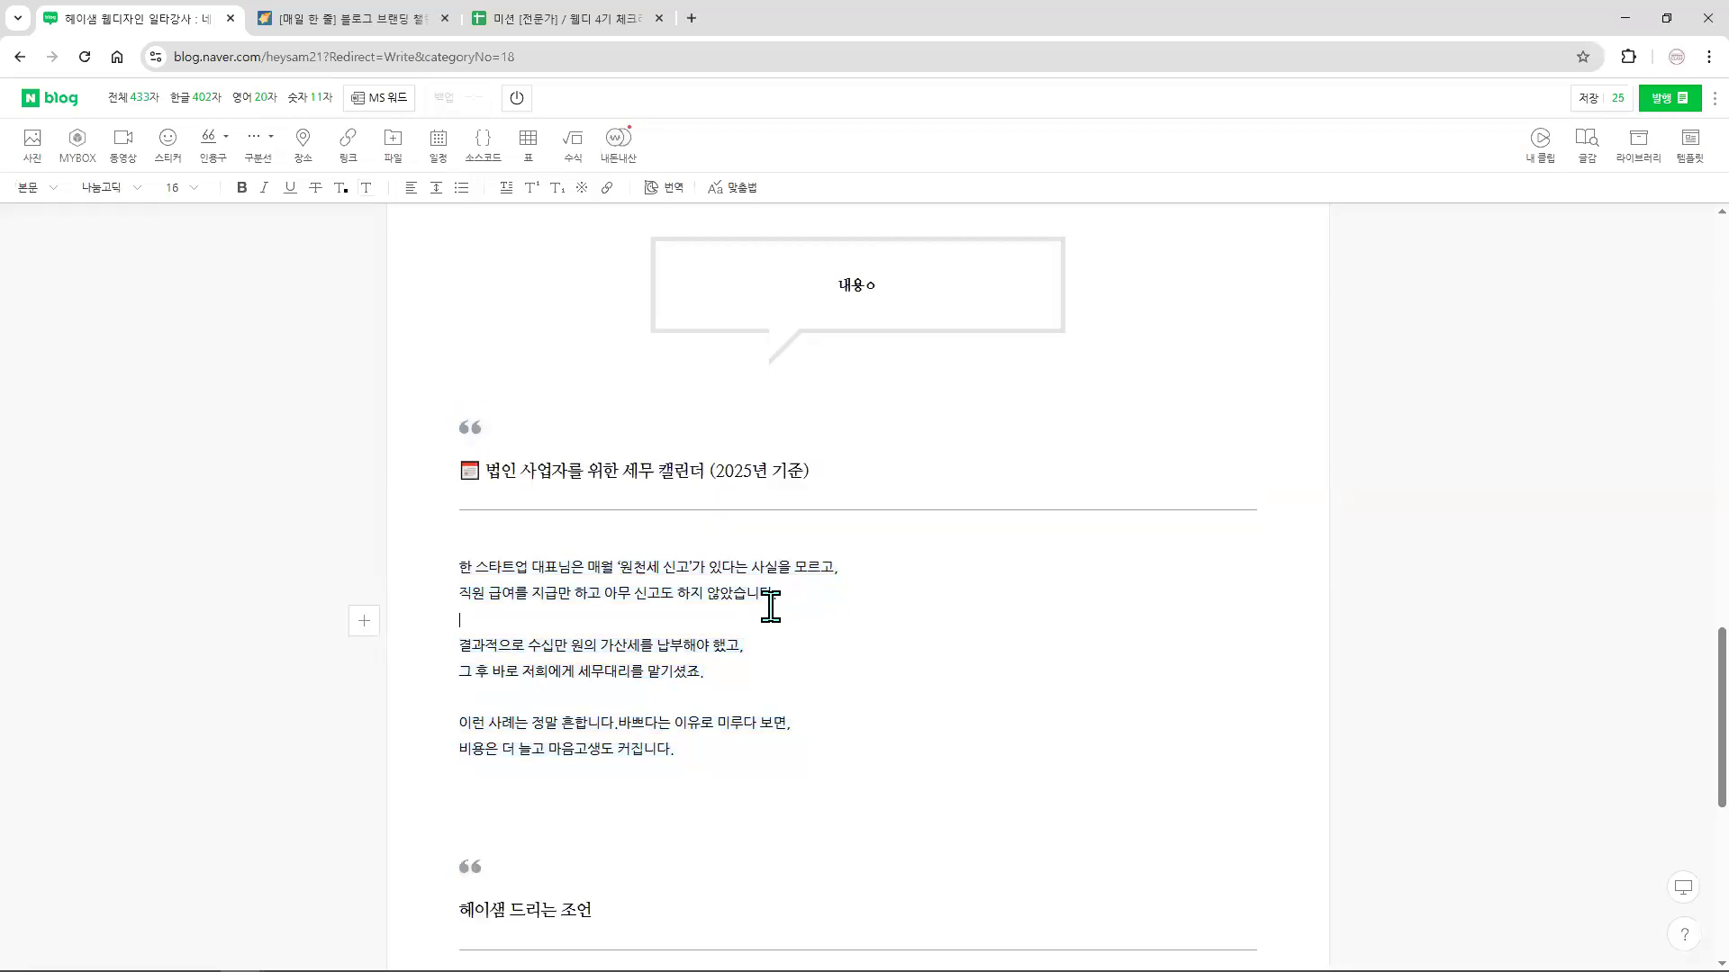
pyautogui.press('Left')
pyautogui.press('Return')
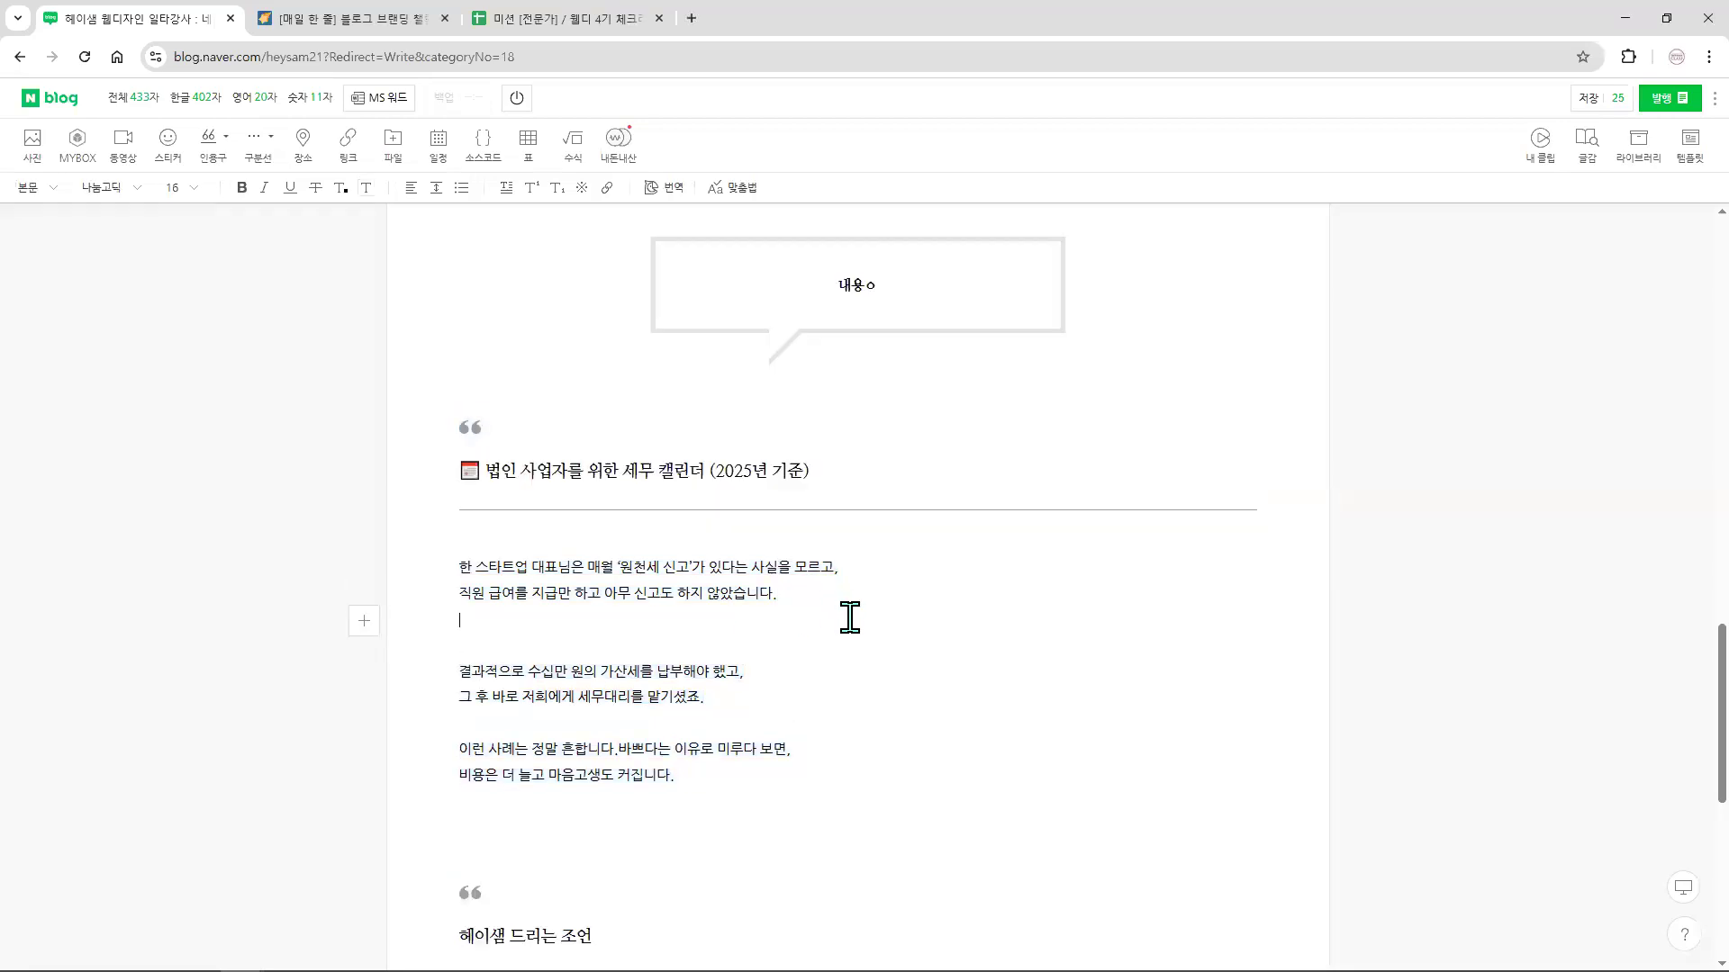
pyautogui.write('판매, 무료,')
# - Replace the text in the 금칙어검사 page with the whole updated draft, scan it again and return to the editor
pyautogui.hotkey('ctrl', 'a')
pyautogui.hotkey('alt', 'Tab')
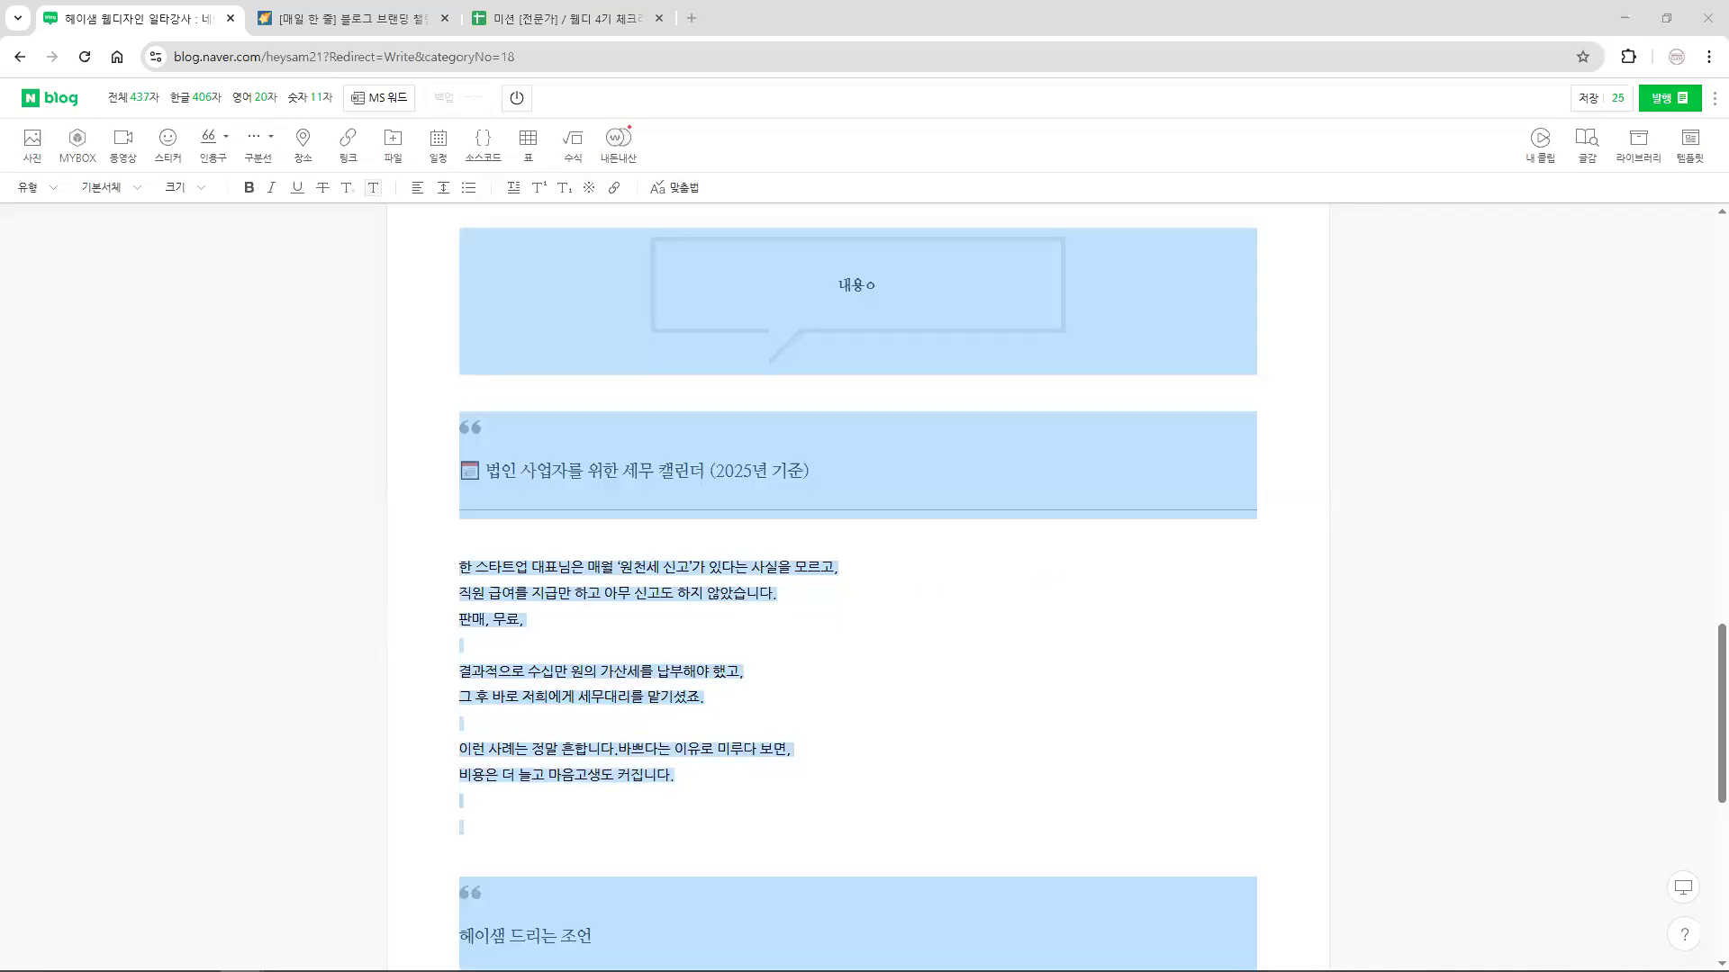
pyautogui.click(1211, 378)
pyautogui.hotkey('ctrl', 'a')
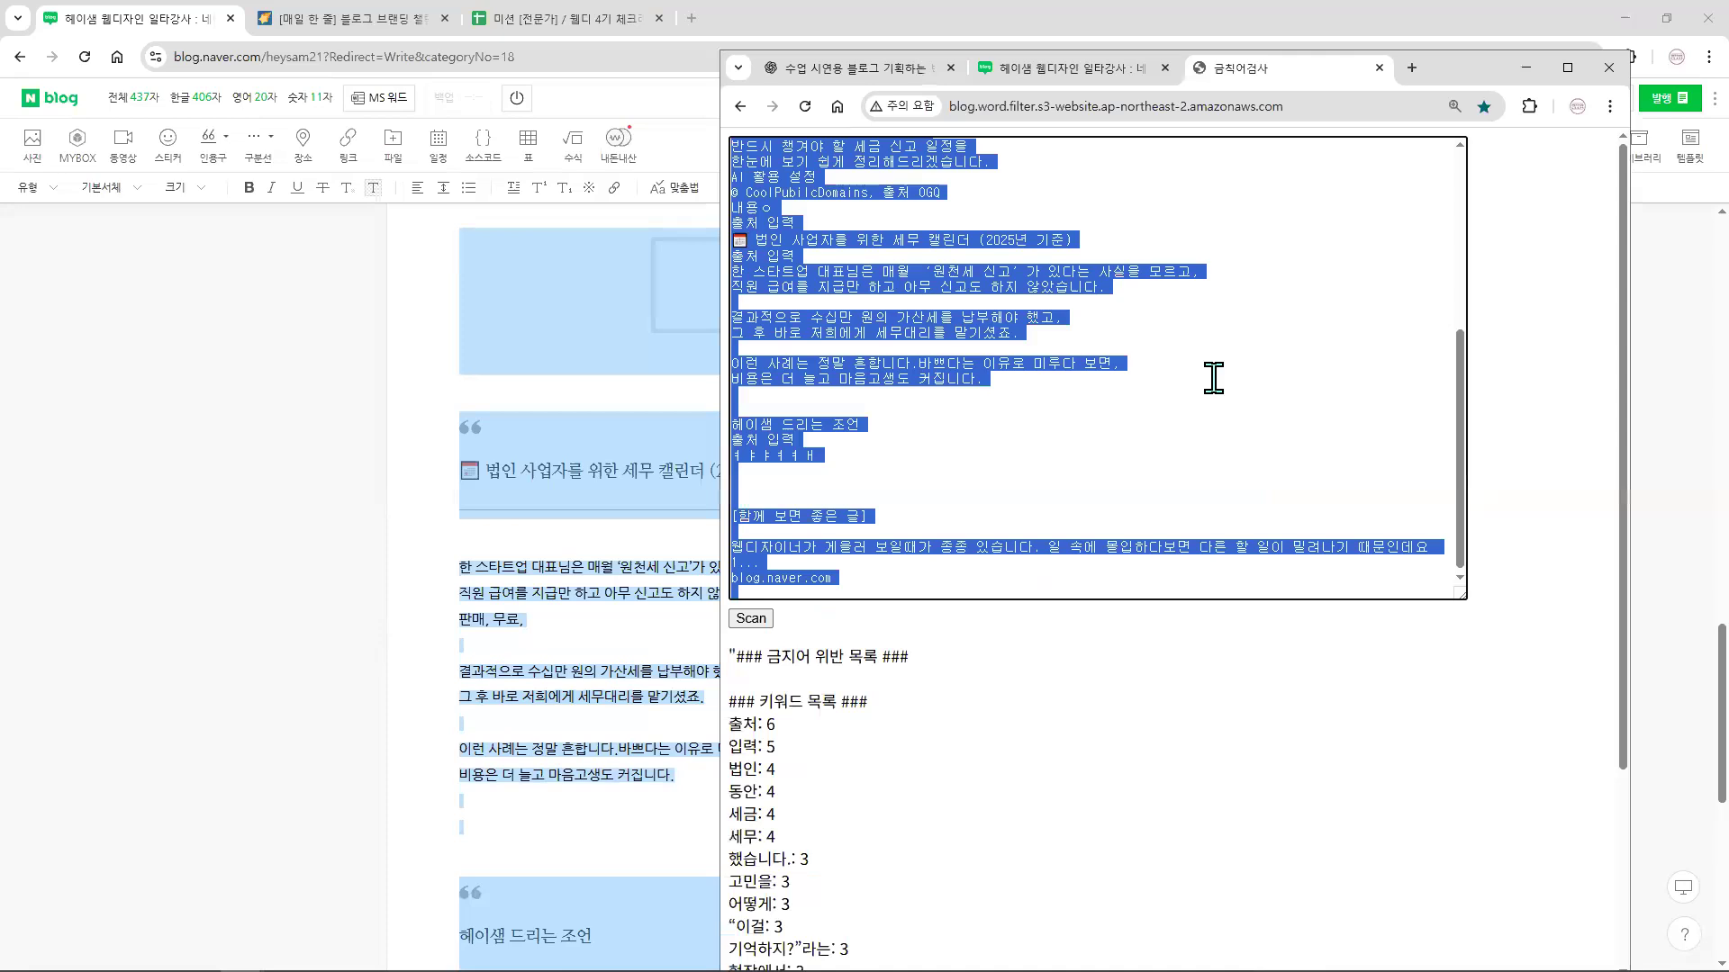
pyautogui.hotkey('ctrl', 'v')
pyautogui.click(753, 620)
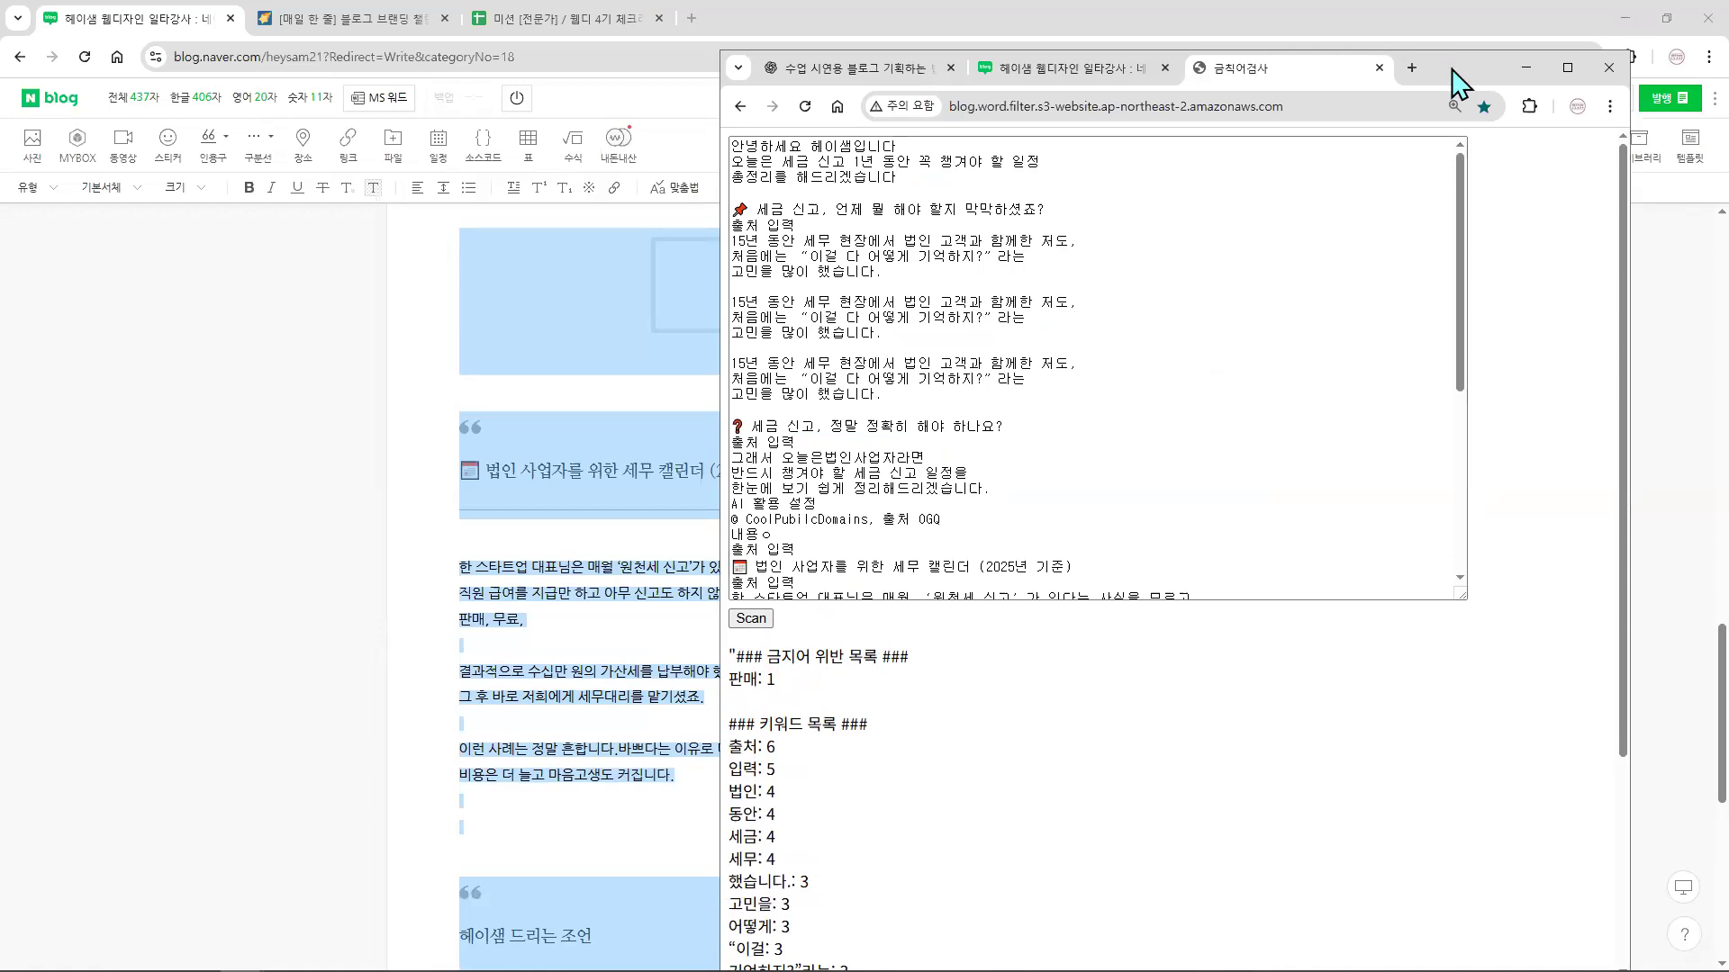
pyautogui.click(1526, 68)
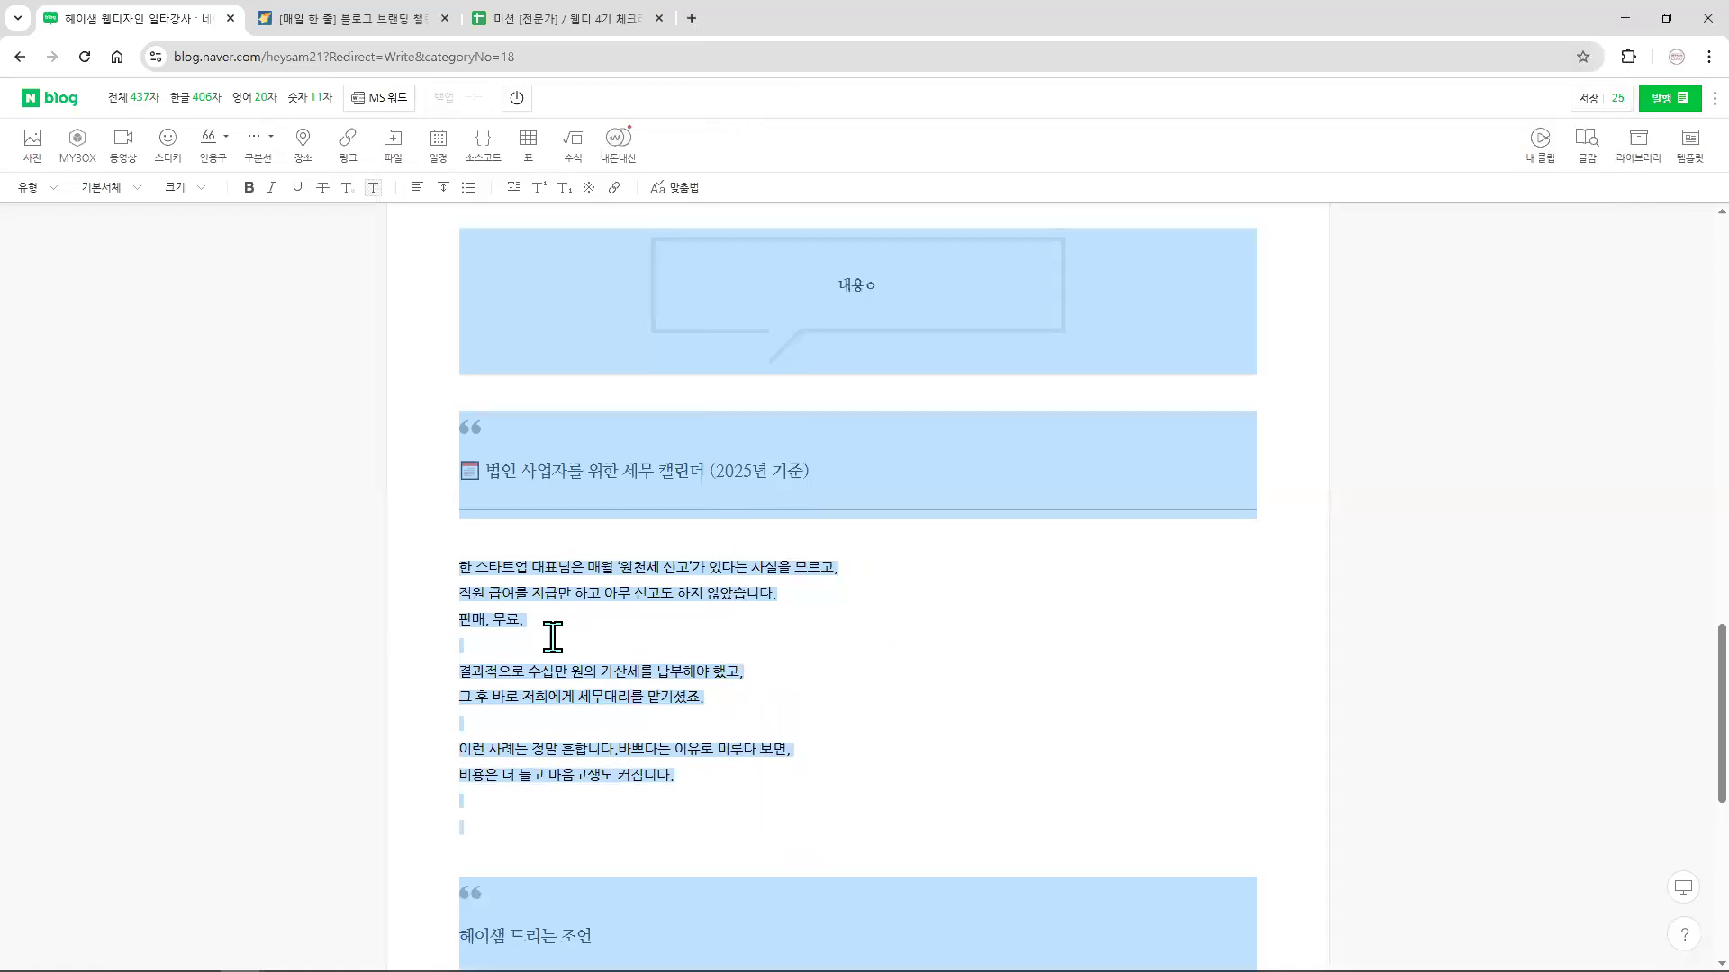
# - Replace the word "판매" in the test line with "SALE"
pyautogui.click(536, 630)
pyautogui.press('Home')
pyautogui.press('Delete')
pyautogui.press('Delete')
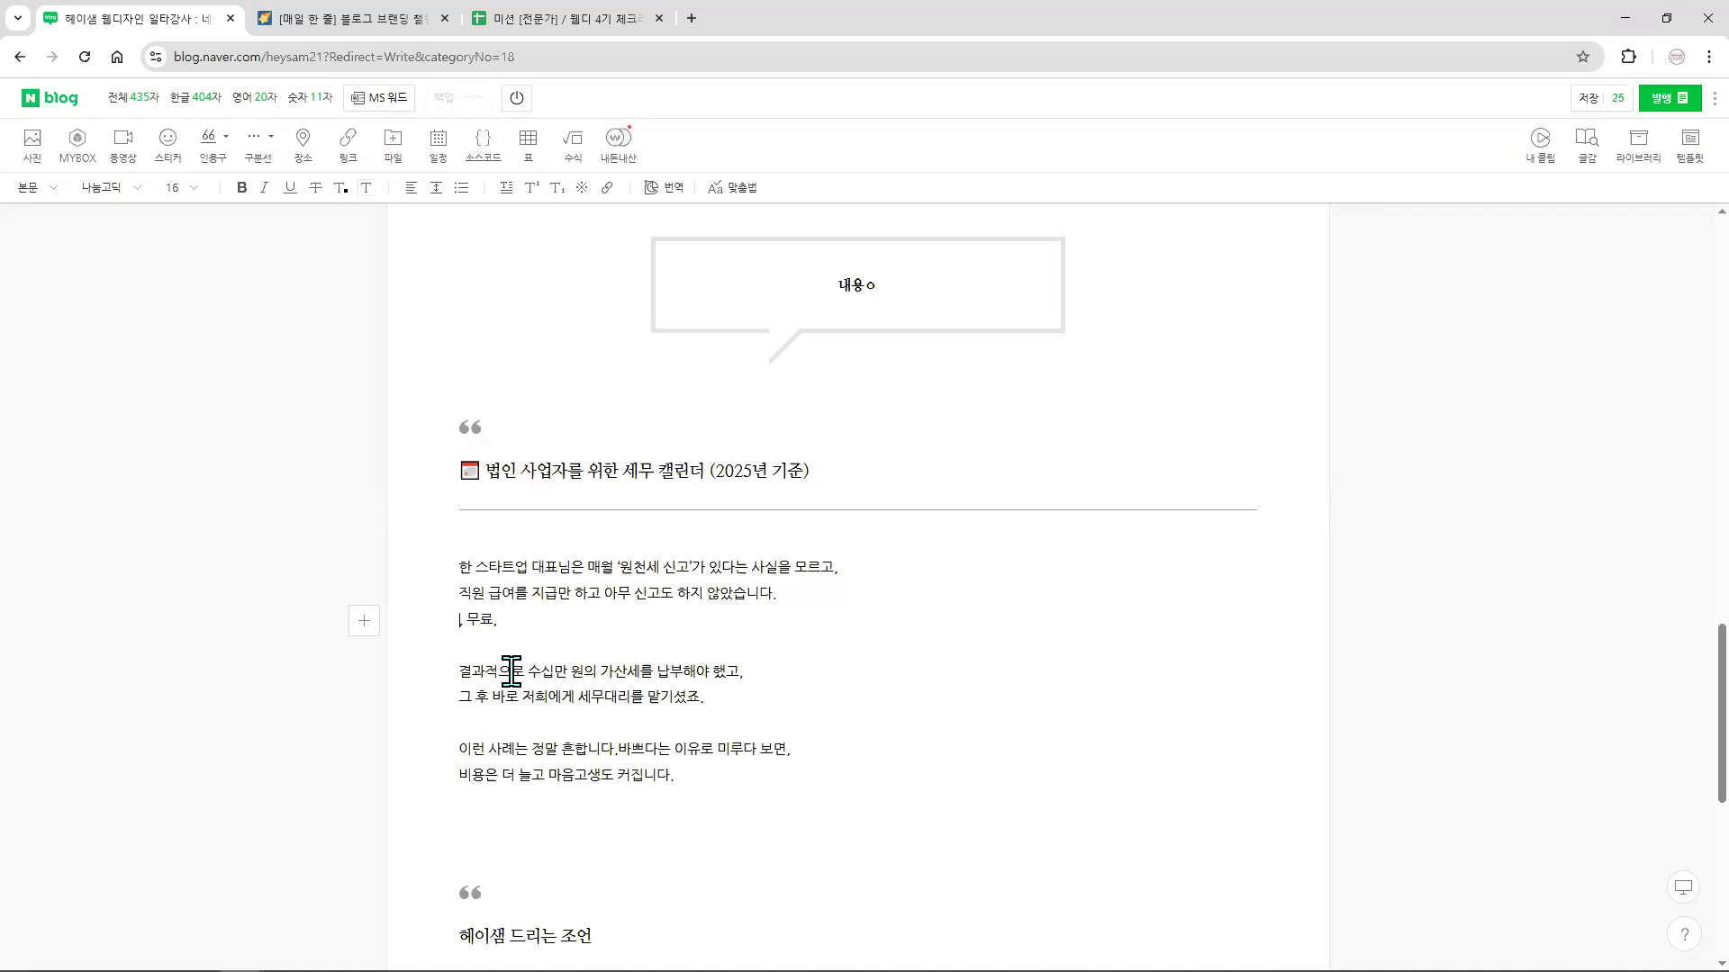
pyautogui.write('SALE')
# - Add the syllable "판" after "무료," at the end of the test line
pyautogui.click(618, 630)
pyautogui.write('dlqp')
pyautogui.press('BackSpace')
pyautogui.press('BackSpace')
pyautogui.press('BackSpace')
pyautogui.press('BackSpace')
pyautogui.write('팬')
pyautogui.hotkey('shift', 'Left')
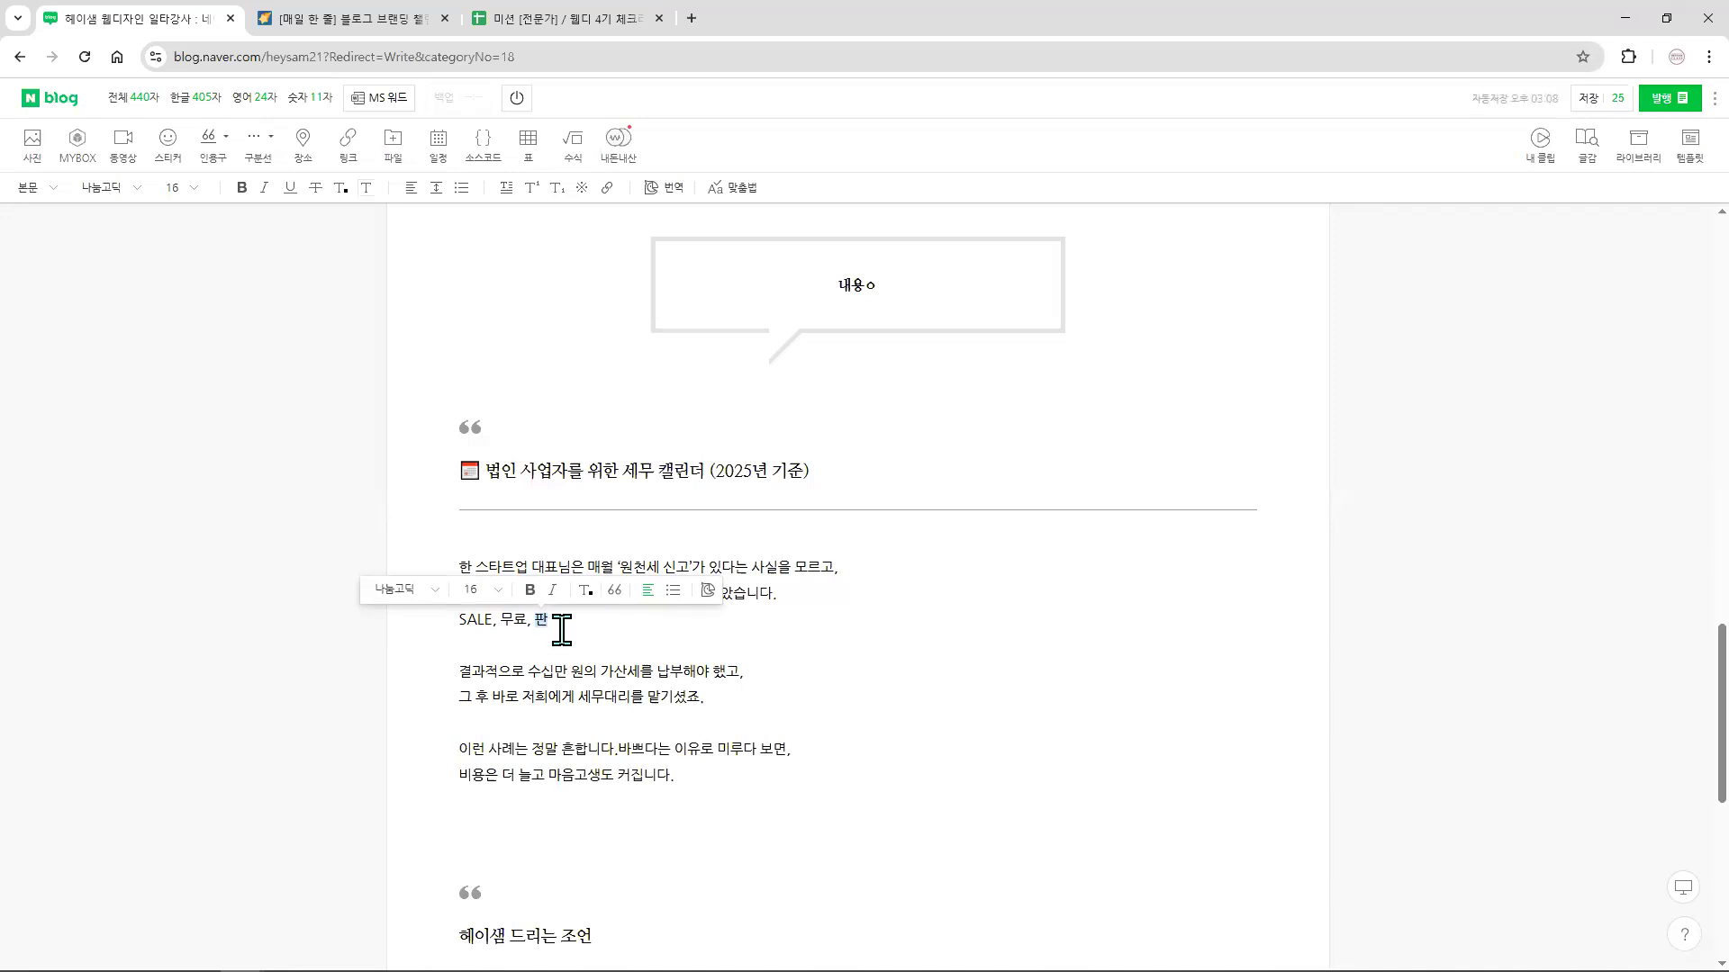
pyautogui.write('팬')
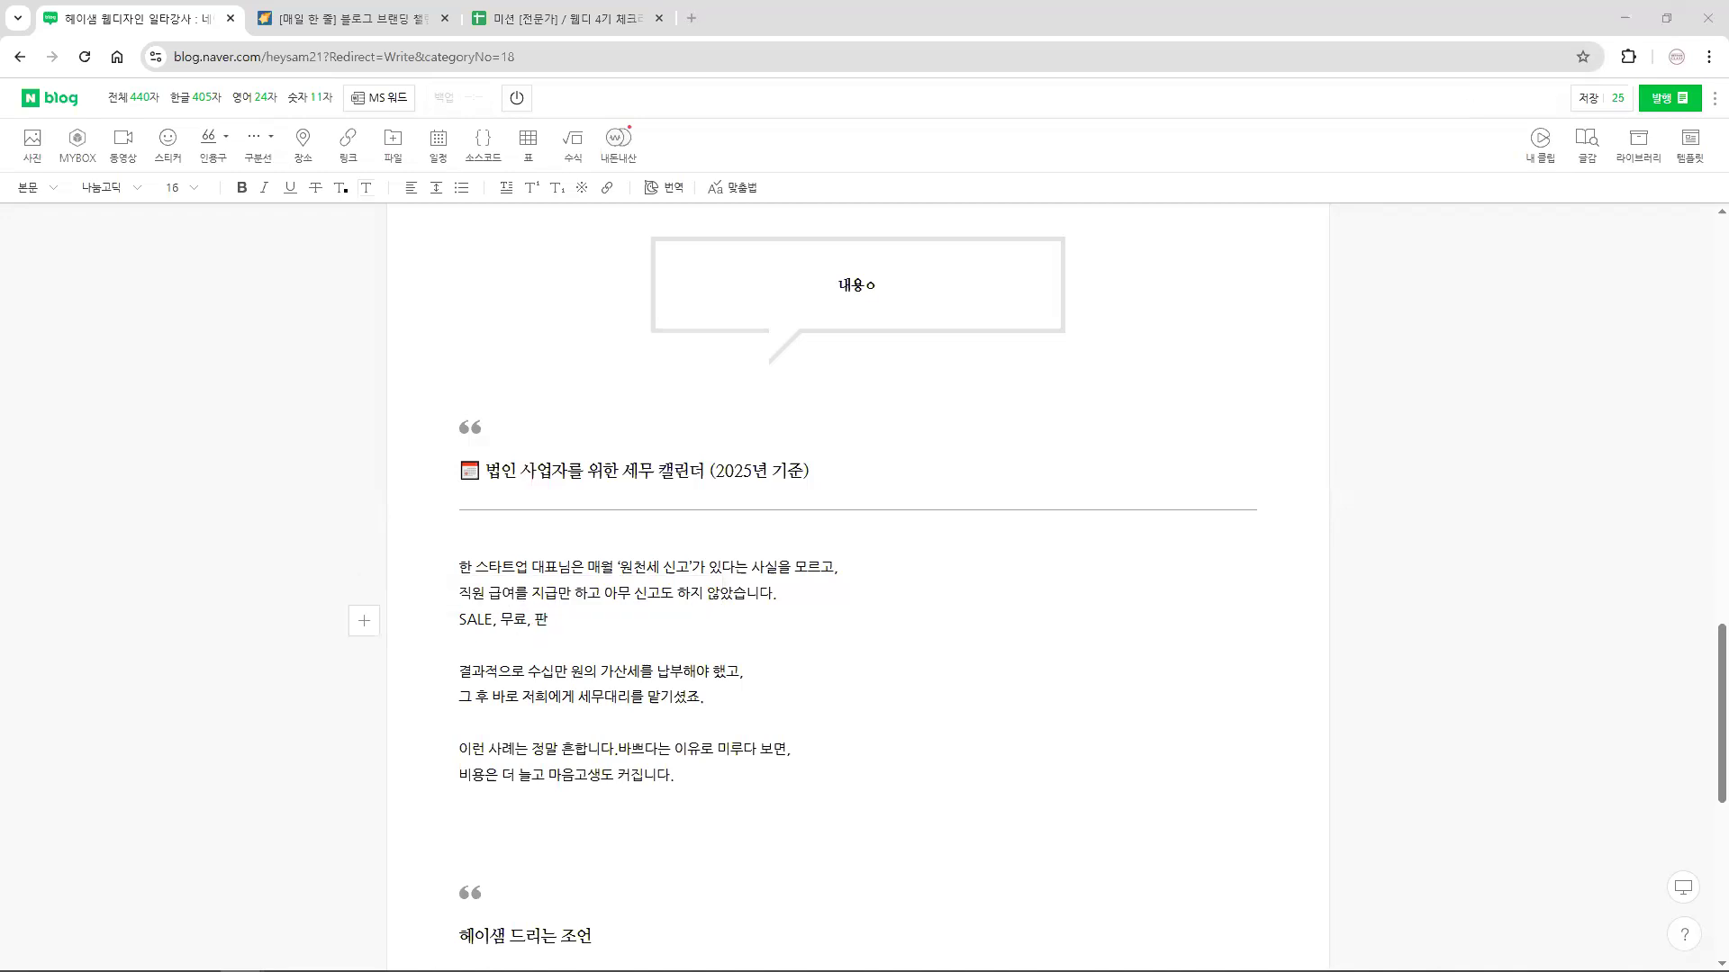
# - Examine the keyword frequency list on the 금칙어검사 page and return to the draft below the test line
pyautogui.hotkey('alt', 'Tab')
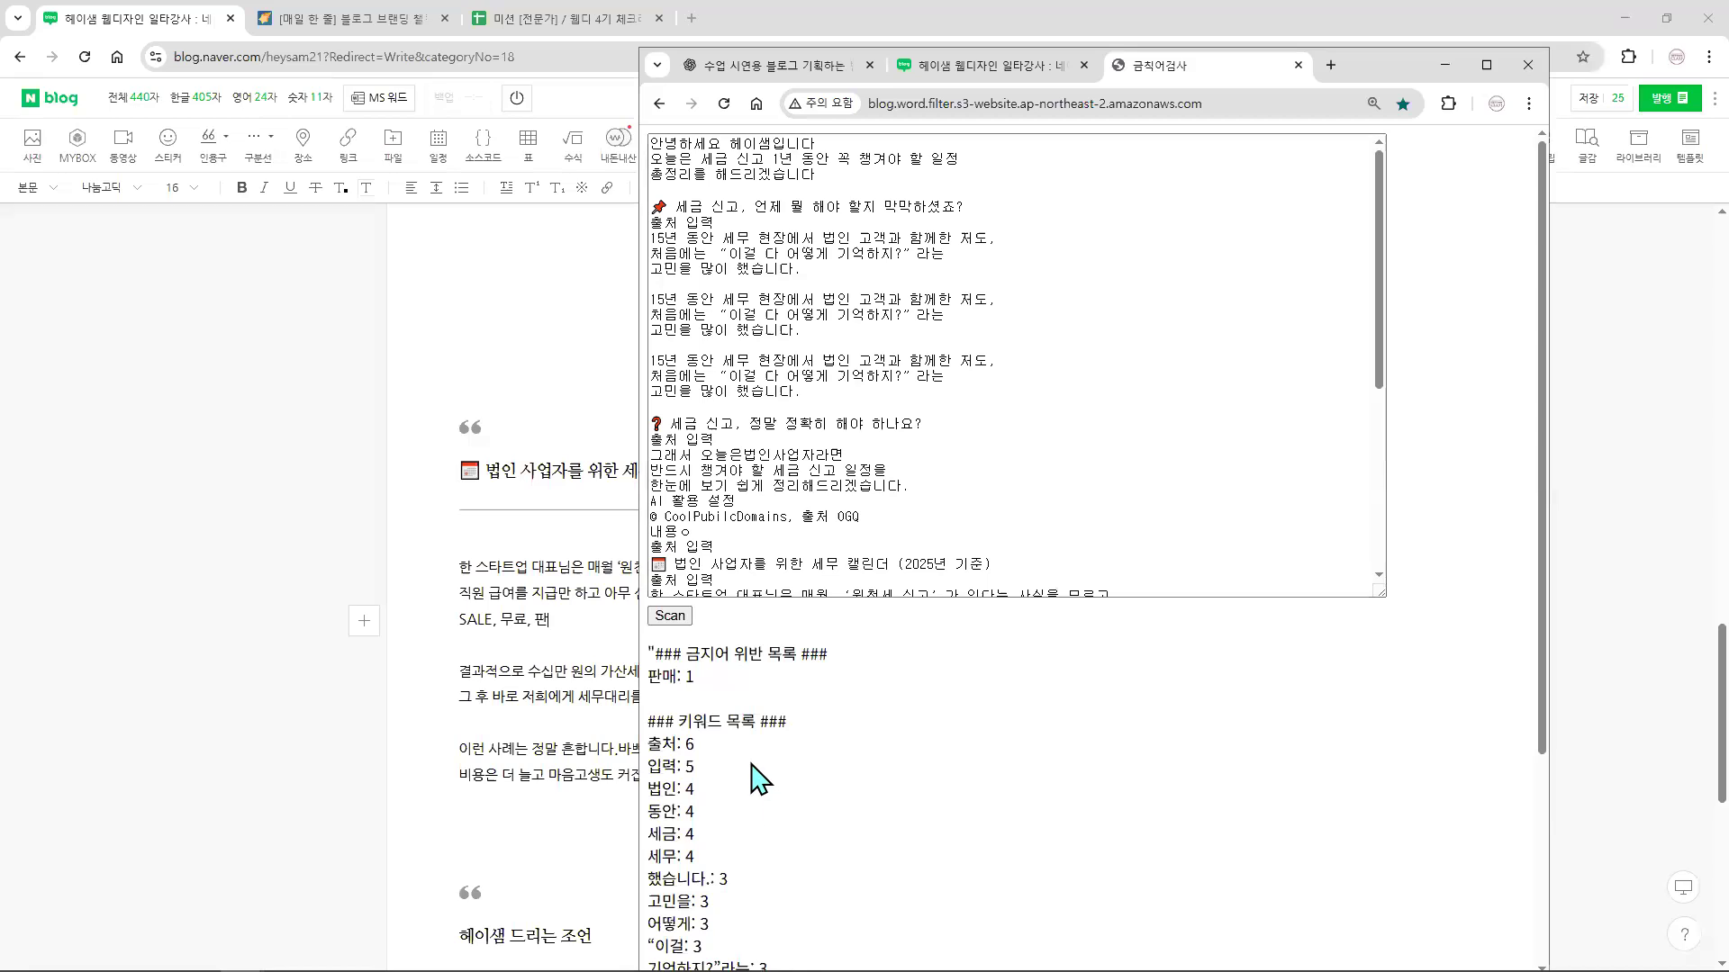
pyautogui.scroll(-2, 756, 767)
pyautogui.scroll(2, 756, 779)
pyautogui.moveTo(649, 746); pyautogui.dragTo(696, 749)
pyautogui.click(1445, 66)
pyautogui.click(836, 647)
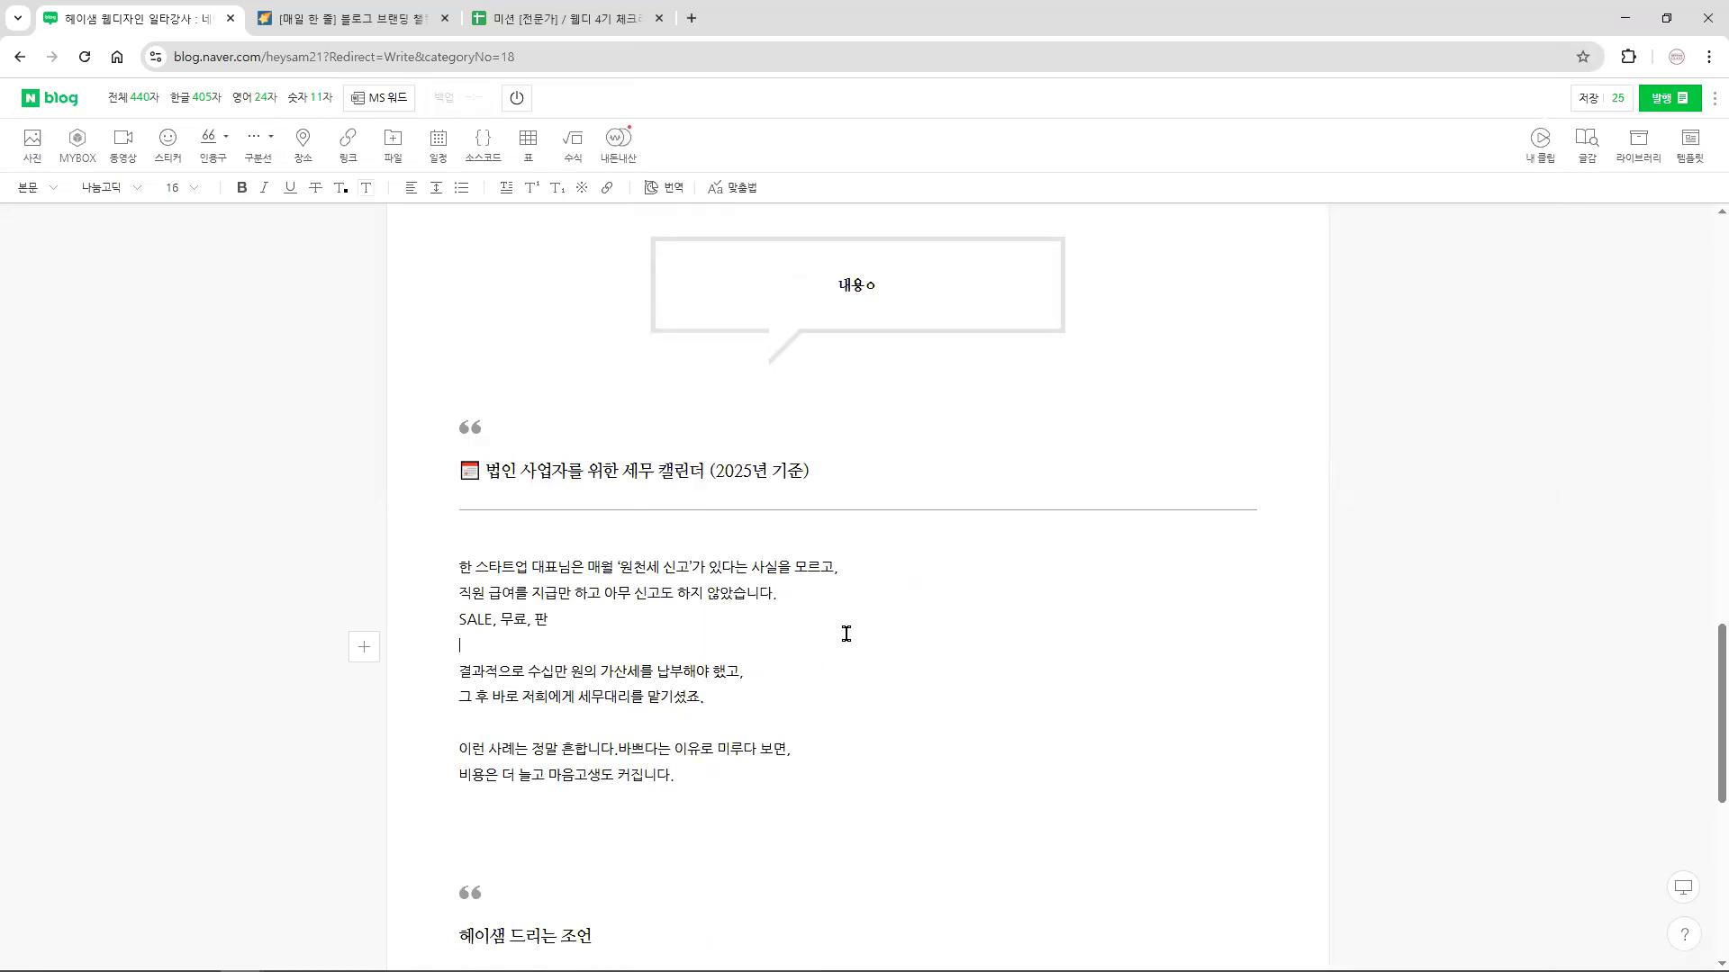
# - Search the draft page for "대표", step through the matches and close the search
pyautogui.hotkey('ctrl', 'f')
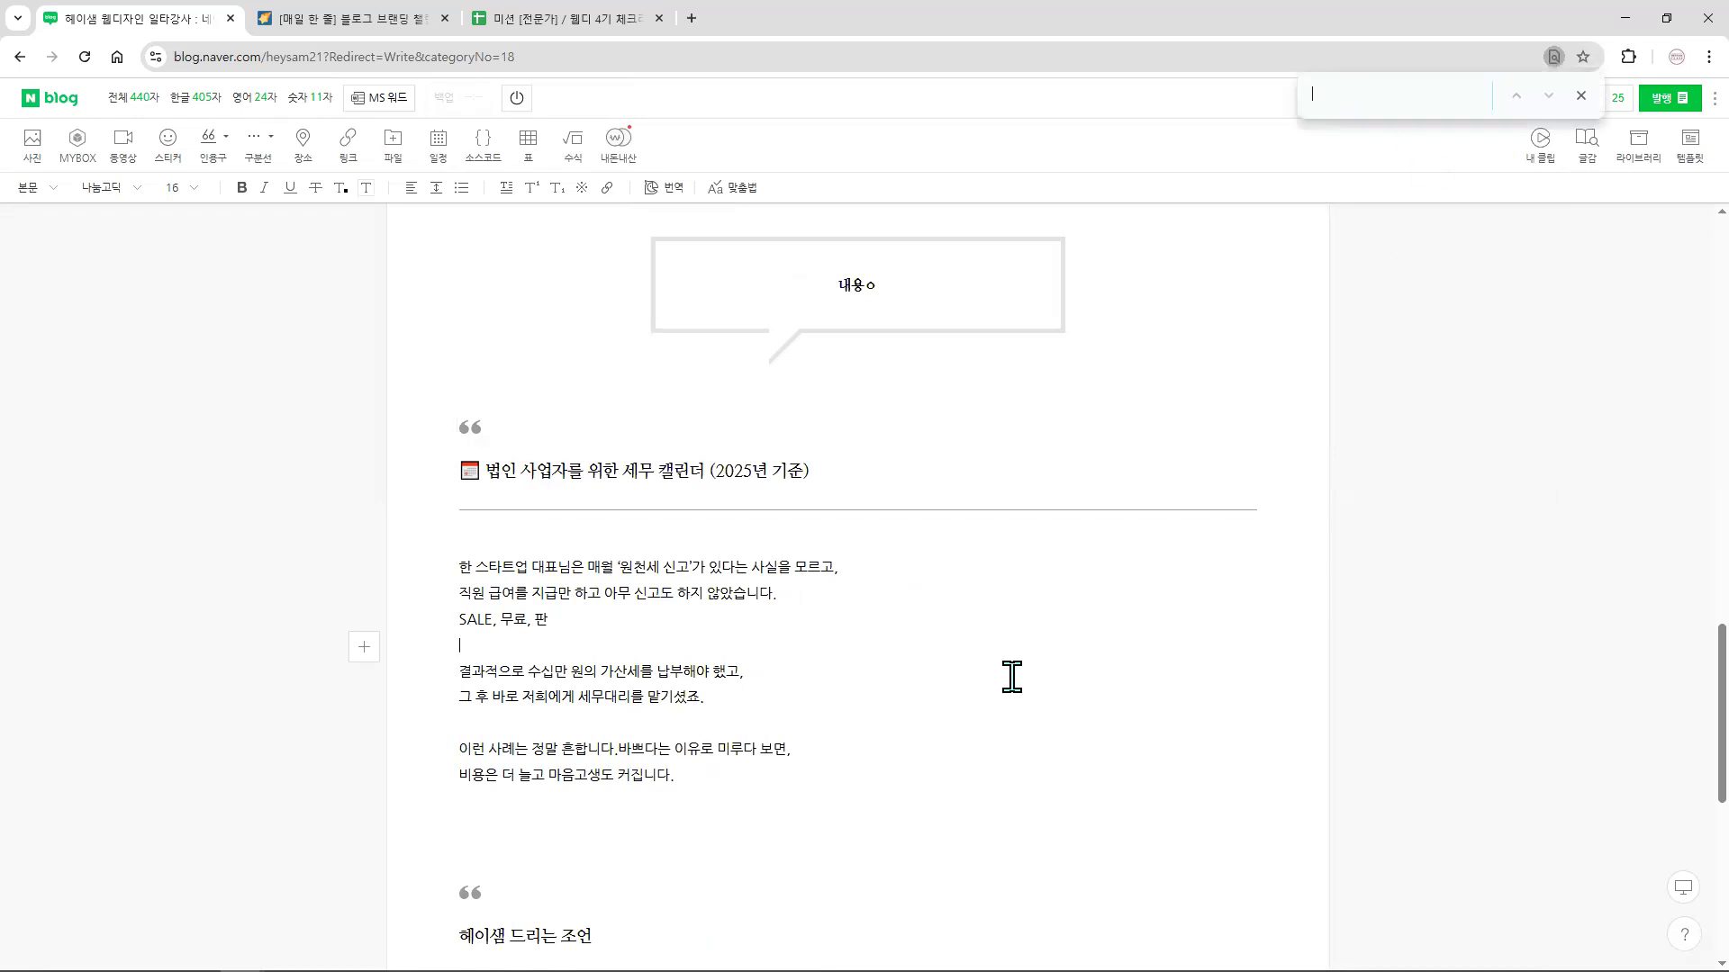
pyautogui.write('대표')
pyautogui.press('Return')
pyautogui.hotkey('shift', 'Left')
pyautogui.press('Right')
pyautogui.click(1549, 96)
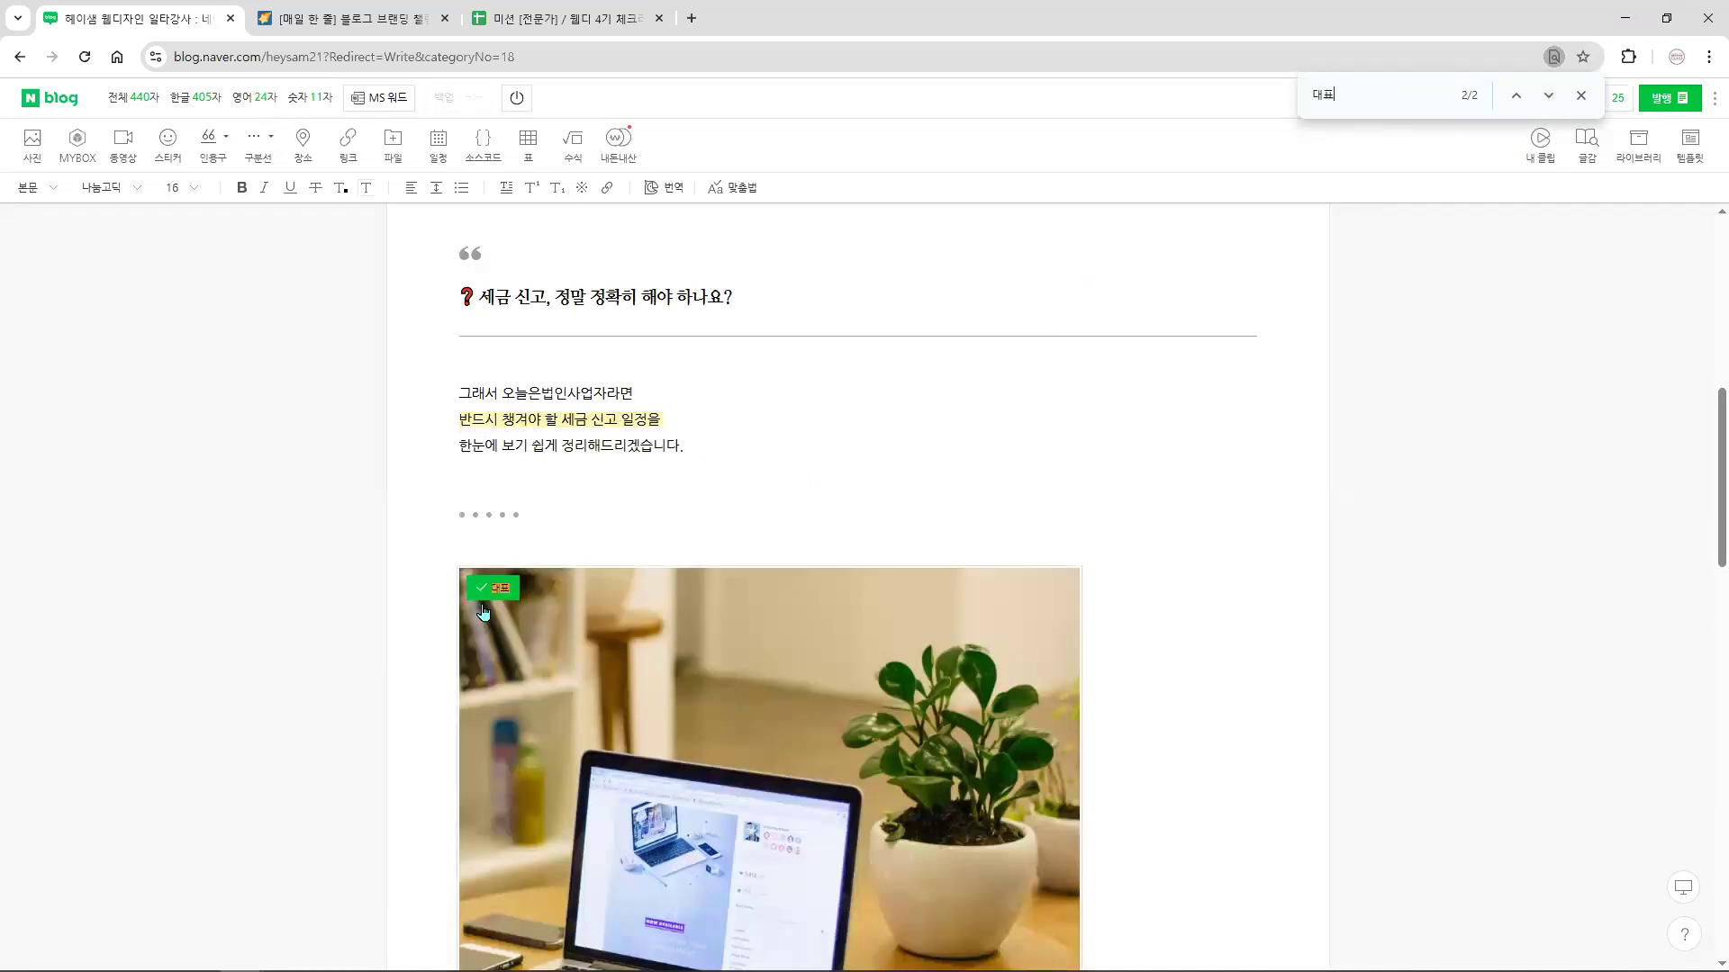
pyautogui.click(1548, 97)
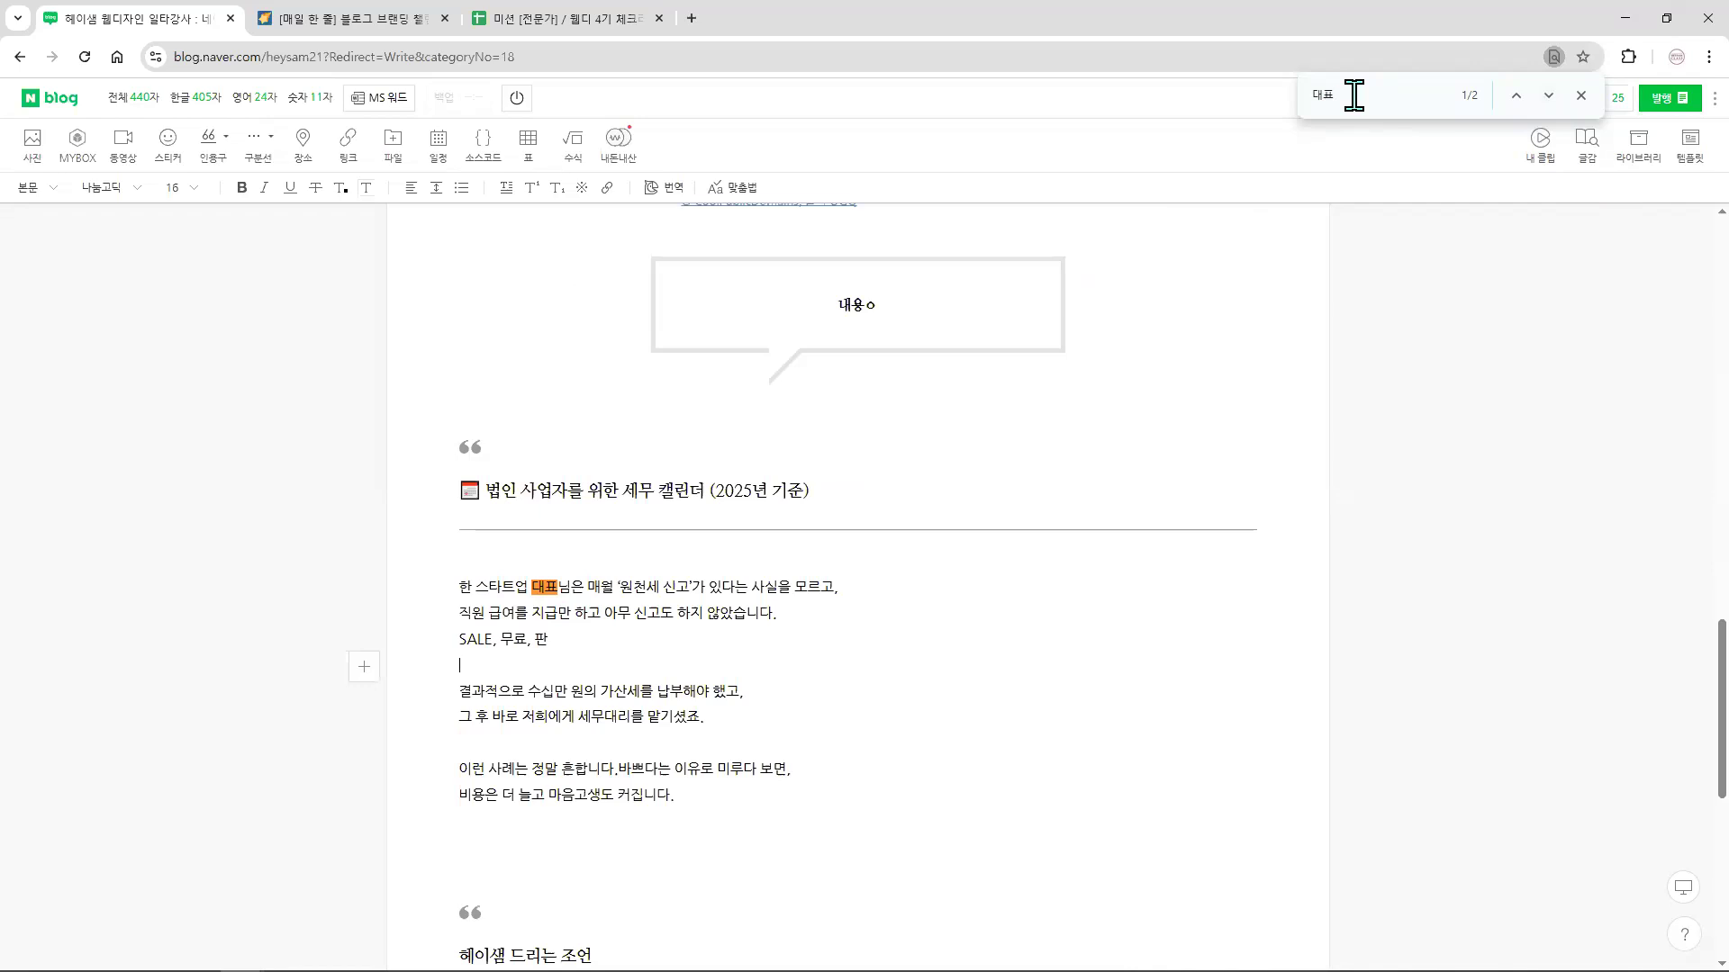
pyautogui.click(1580, 96)
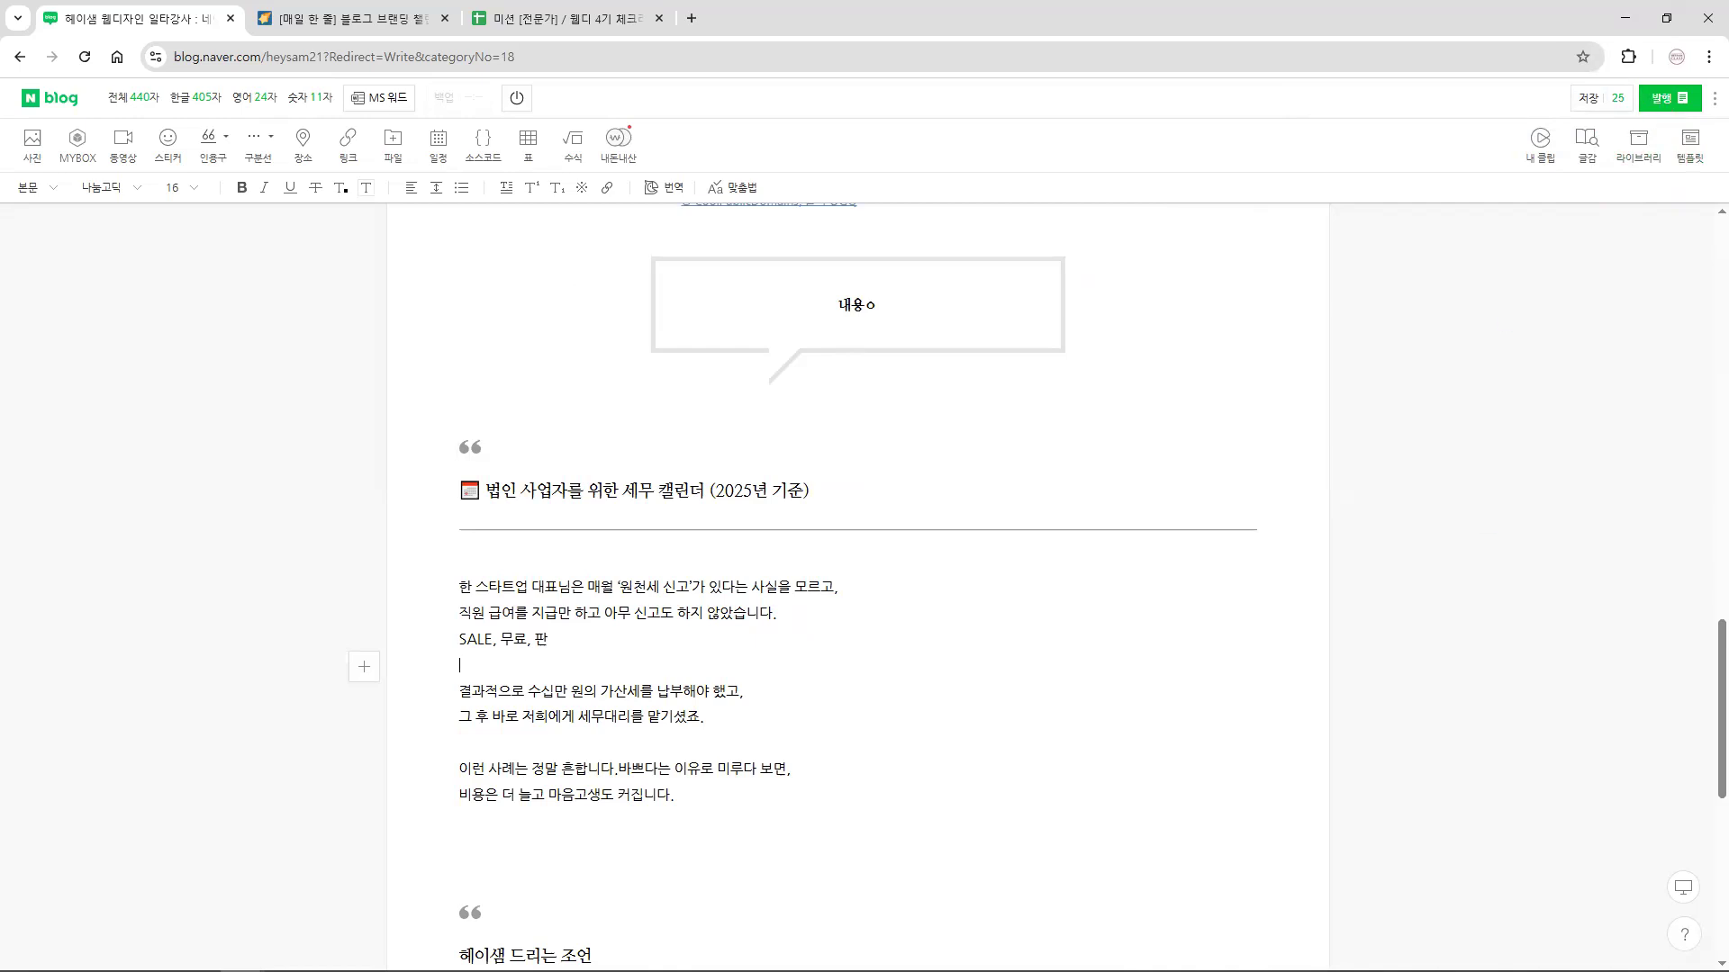
# - Open the draft's publish settings and view the available categories, keeping "1인창업- 브랜딩"
pyautogui.moveTo(458, 640); pyautogui.dragTo(496, 639)
pyautogui.click(573, 641)
pyautogui.click(1662, 99)
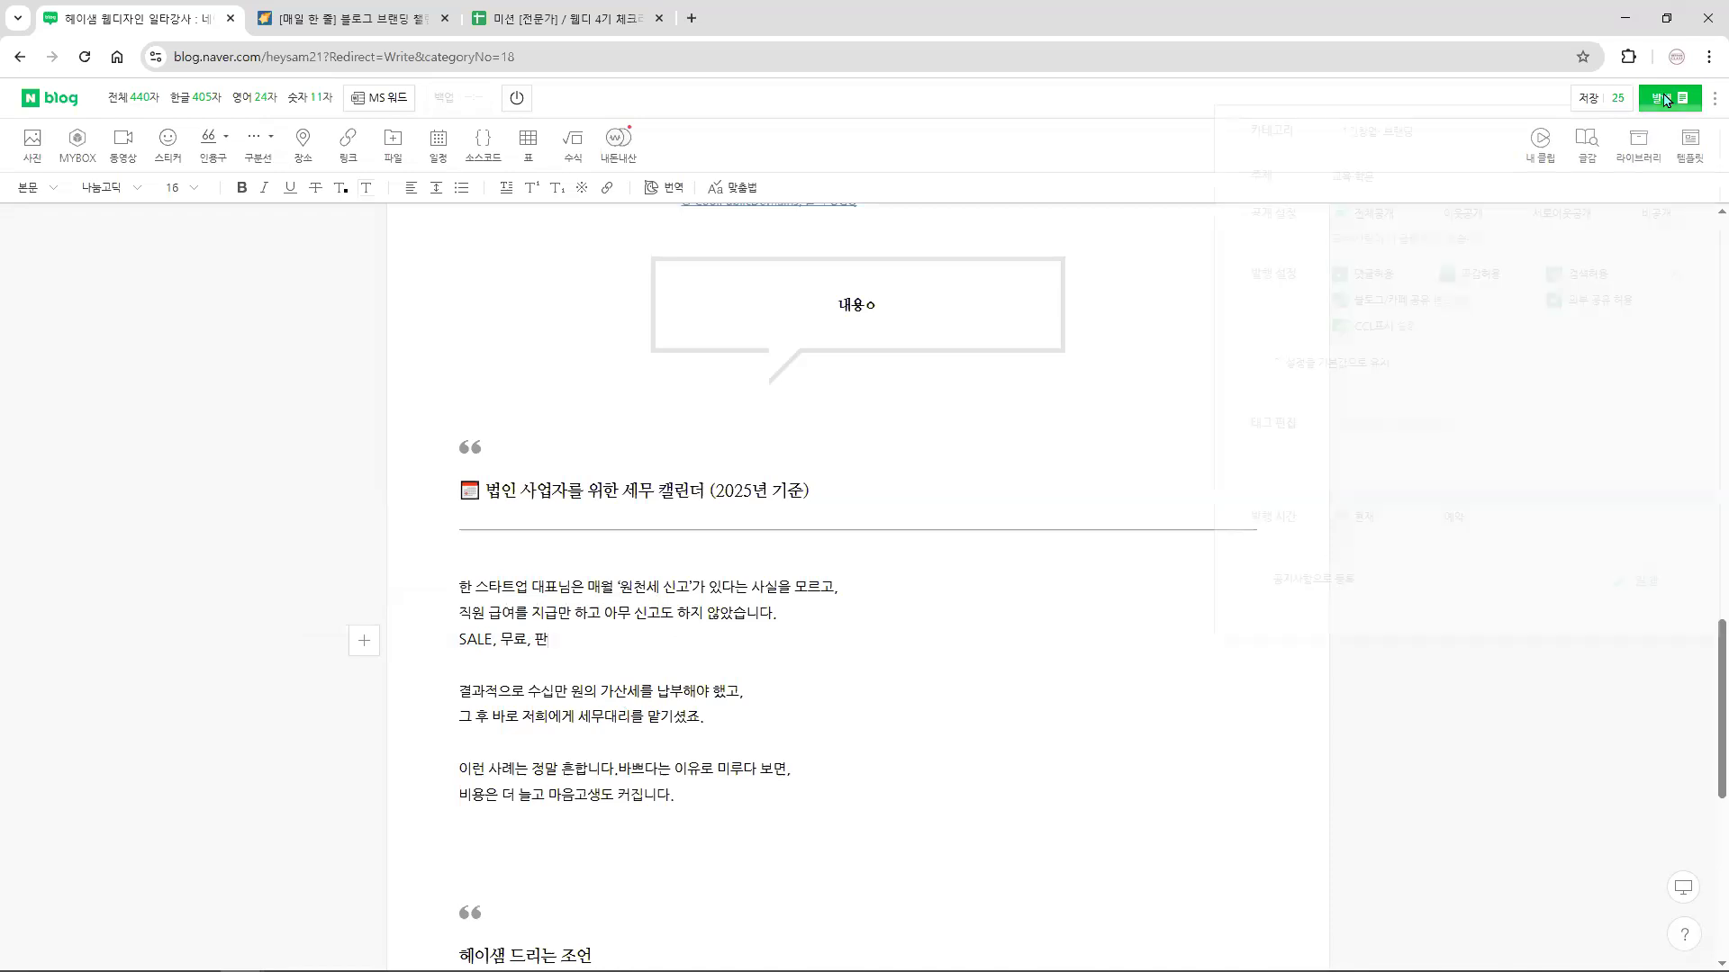
pyautogui.click(1480, 160)
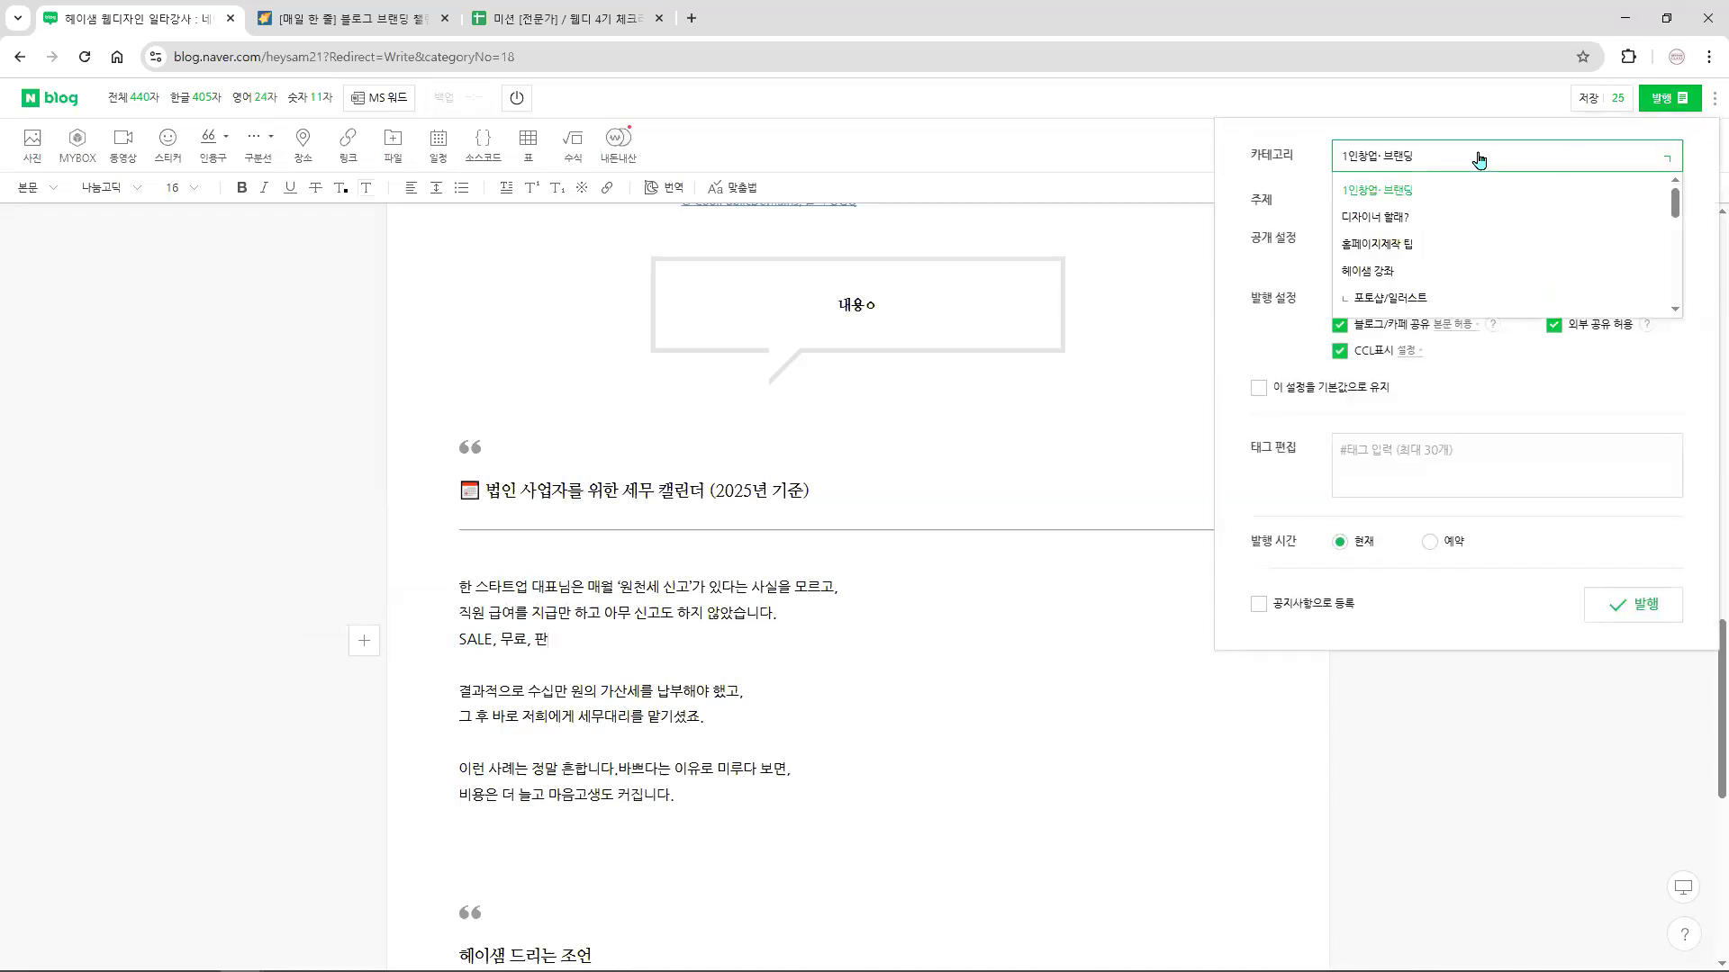
pyautogui.click(1306, 151)
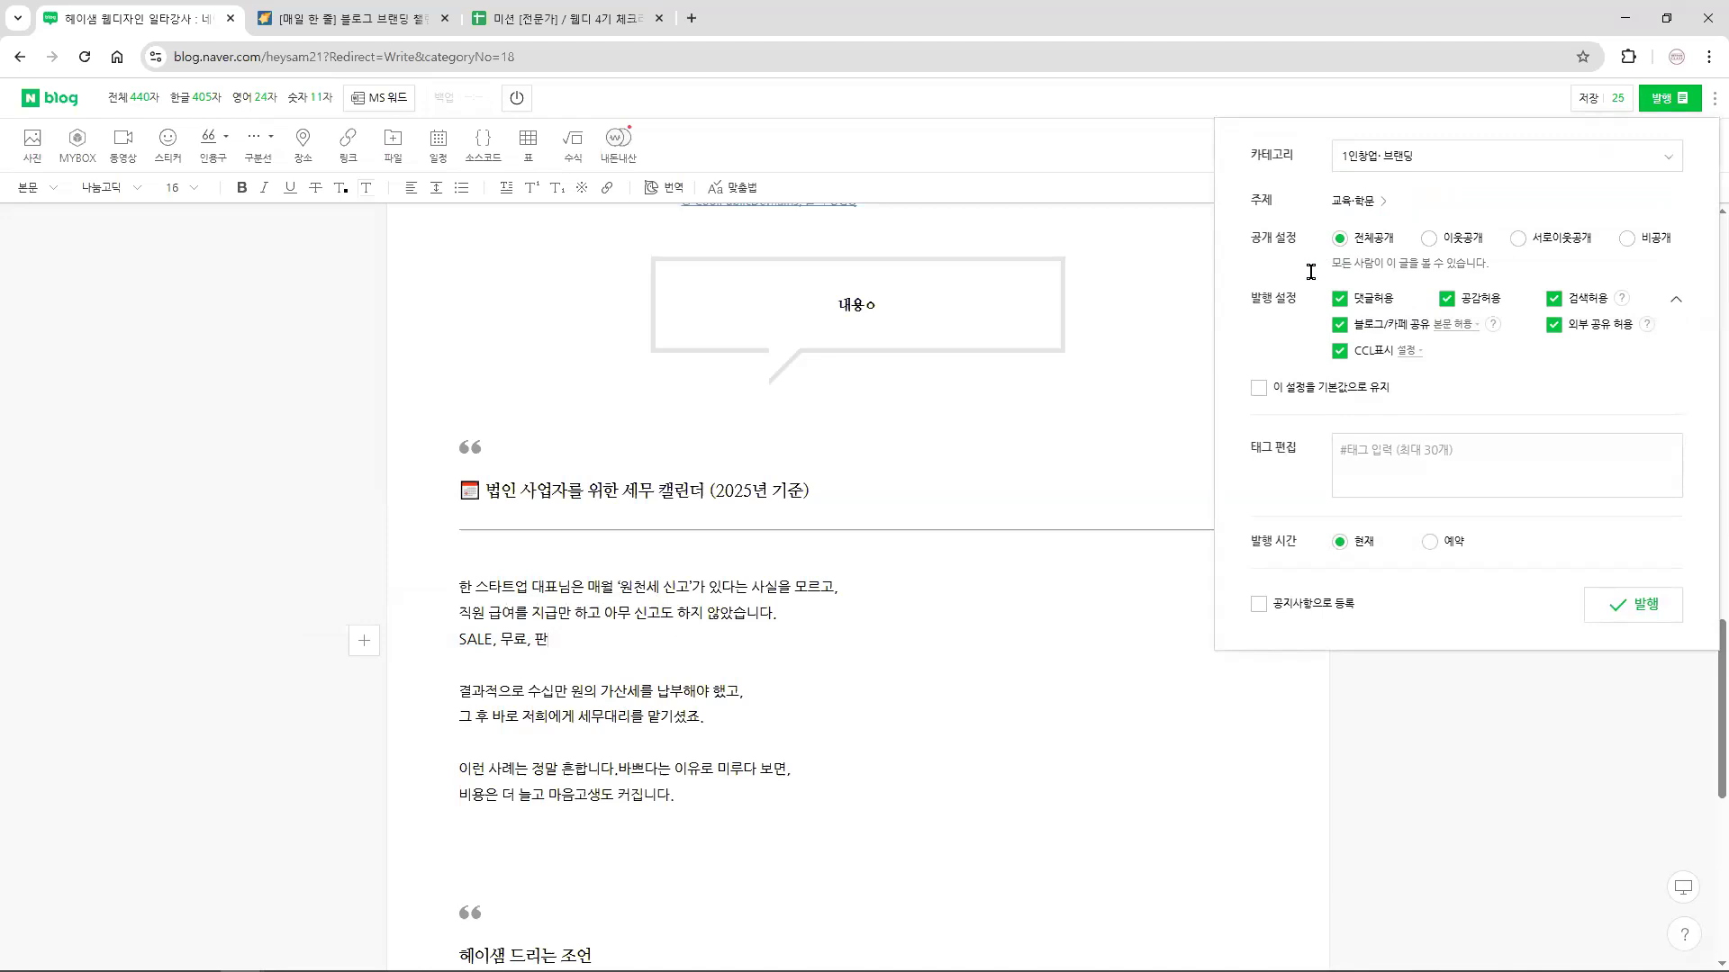
# - Switch the 공감허용 and 댓글허용 options off and back on, and choose to keep these publish settings as the default
pyautogui.click(1447, 300)
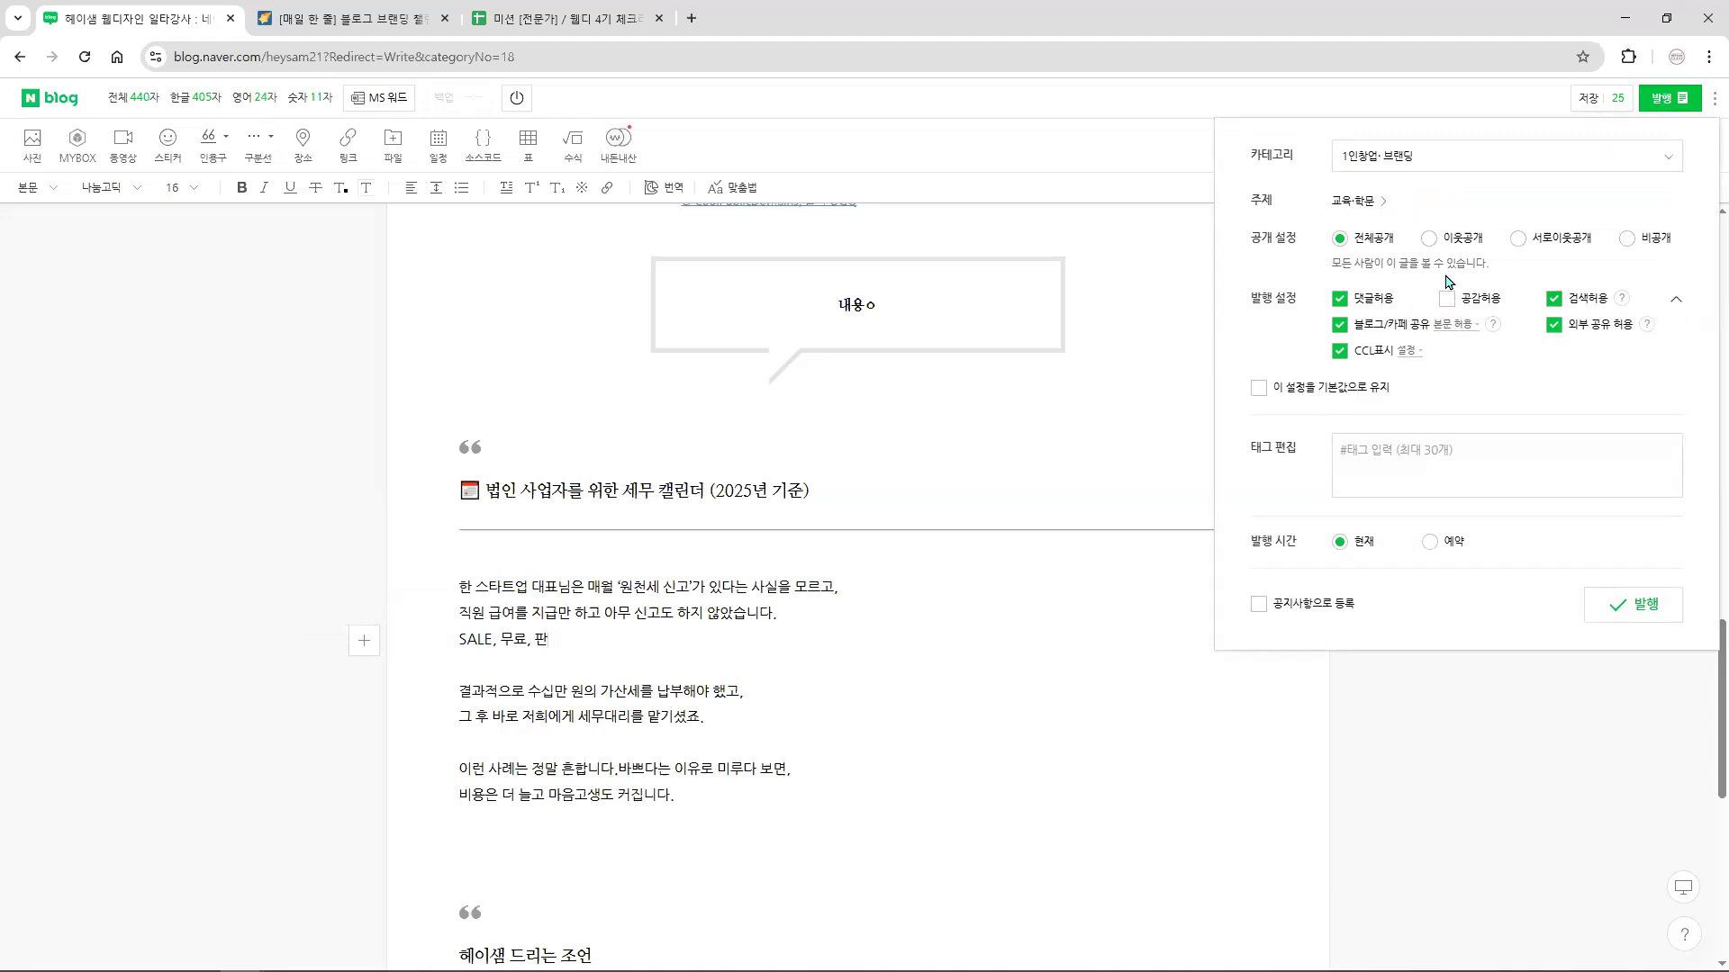
pyautogui.click(1342, 299)
pyautogui.click(1447, 300)
pyautogui.click(1343, 299)
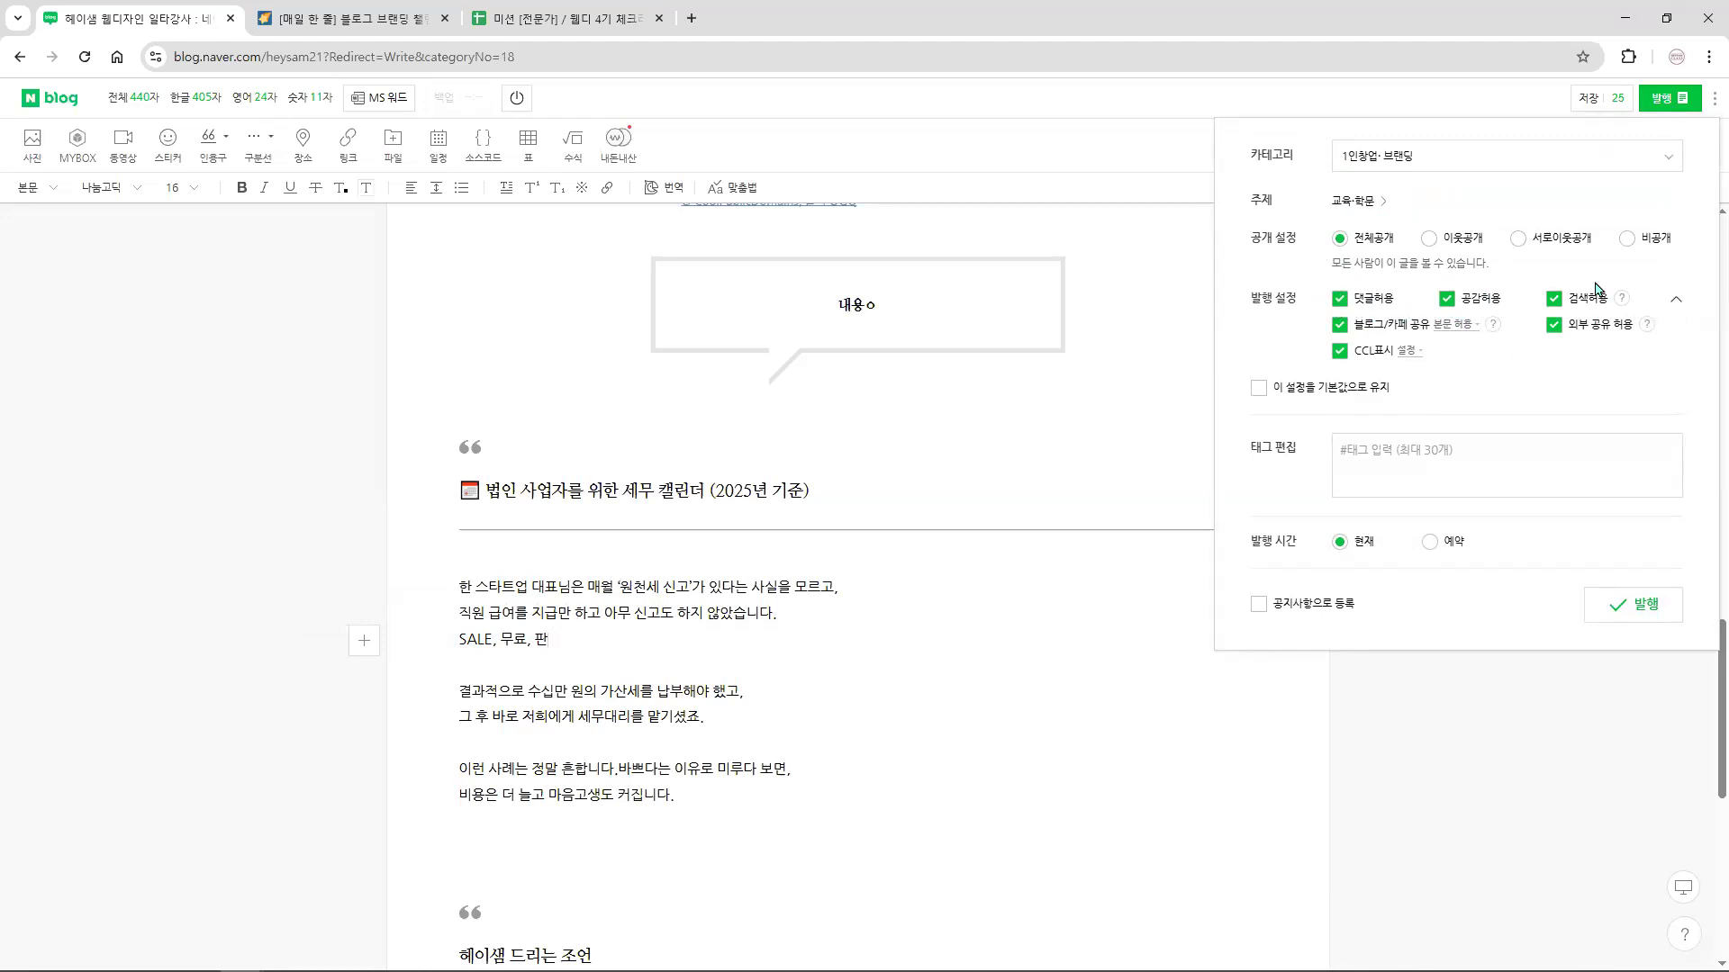
pyautogui.click(1258, 388)
# - Switch to the published blog window, find the private "수업" post and view its edit and delete options
pyautogui.hotkey('alt', 'Tab')
pyautogui.scroll(-3, 810, 739)
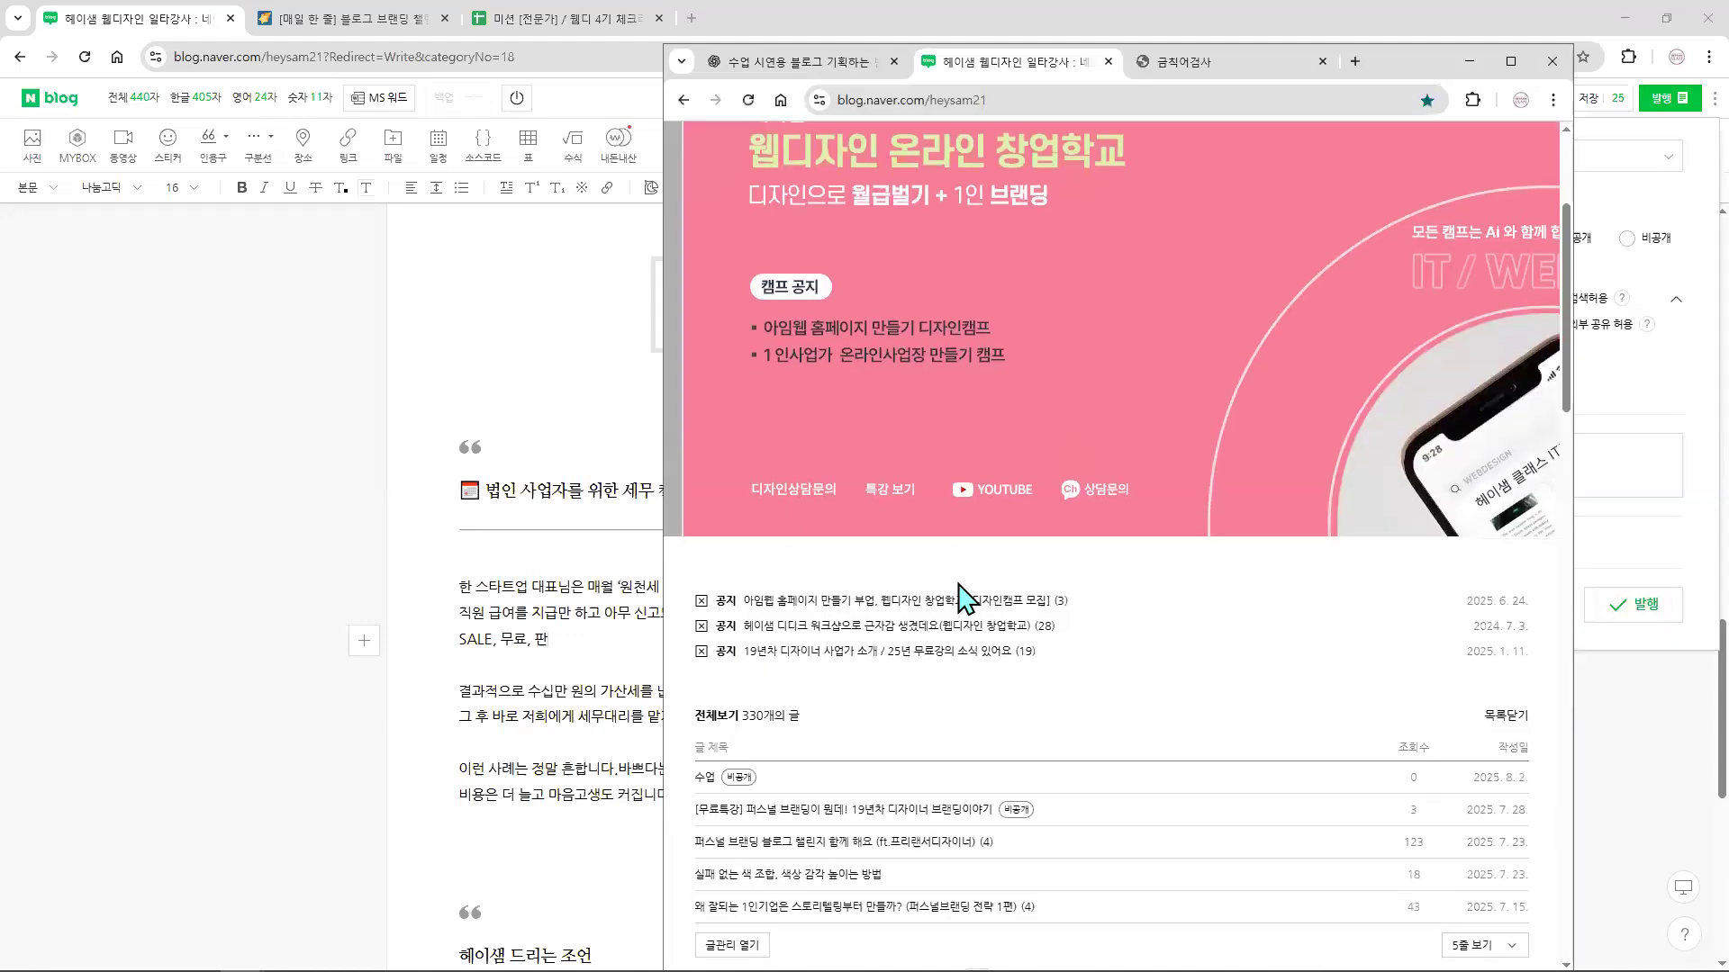
pyautogui.scroll(-8, 1042, 669)
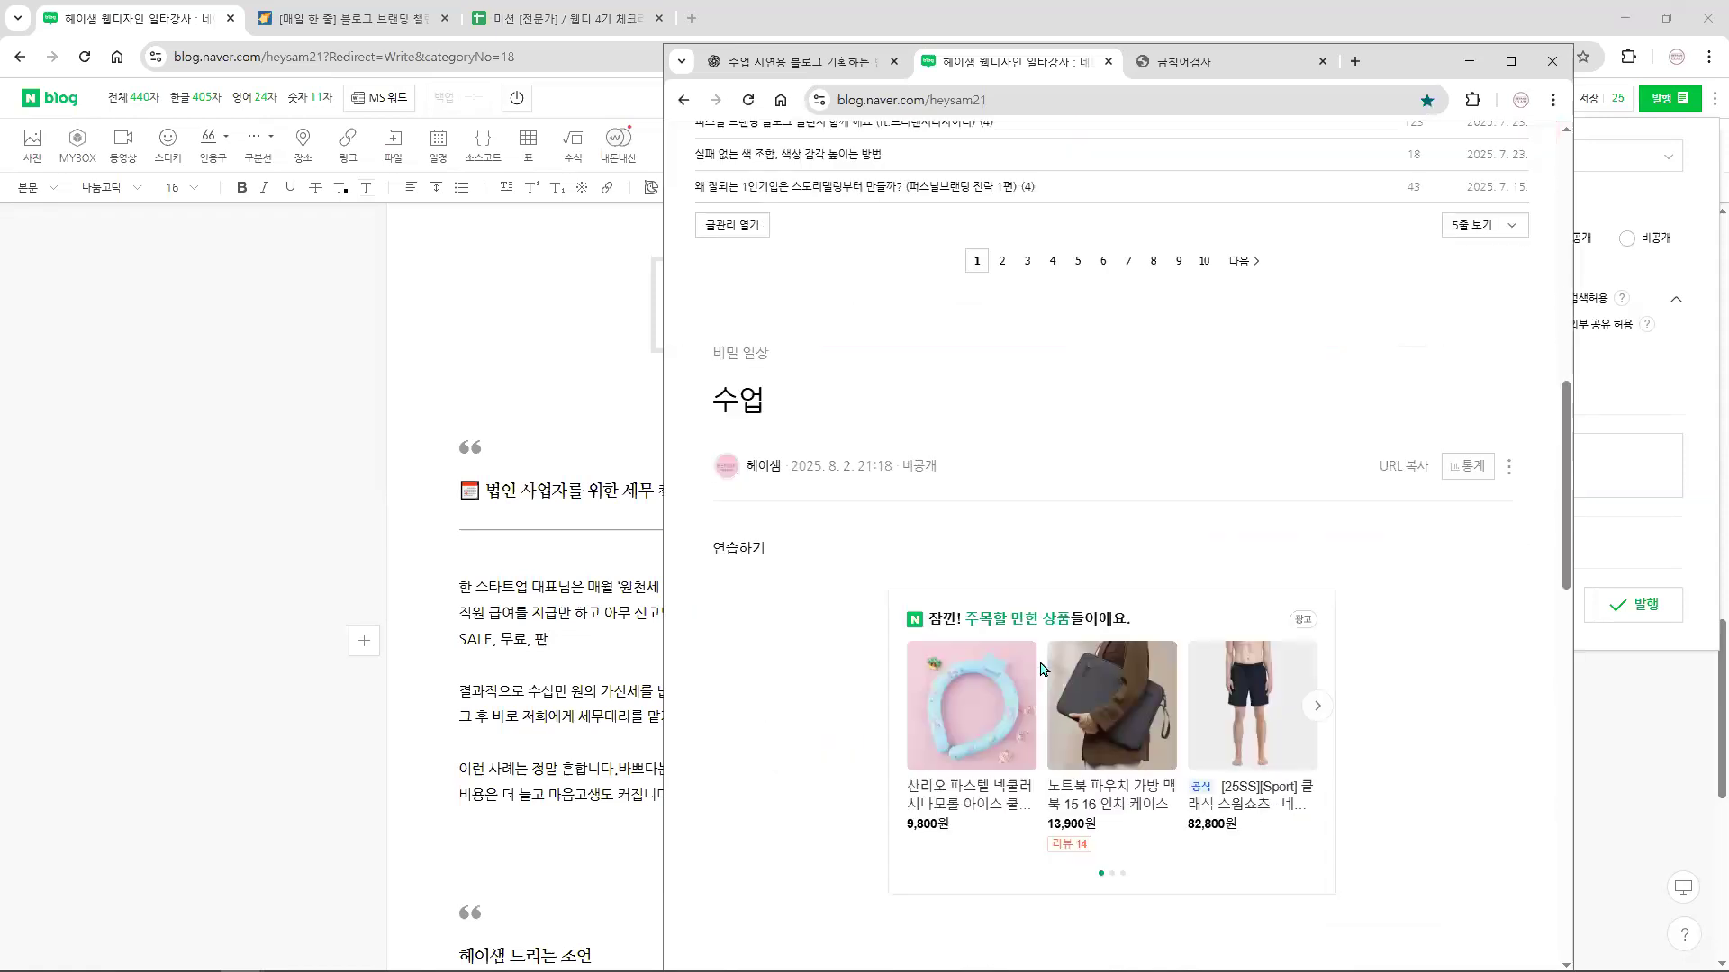
pyautogui.scroll(-2, 1042, 669)
pyautogui.scroll(2, 1041, 668)
pyautogui.click(1509, 468)
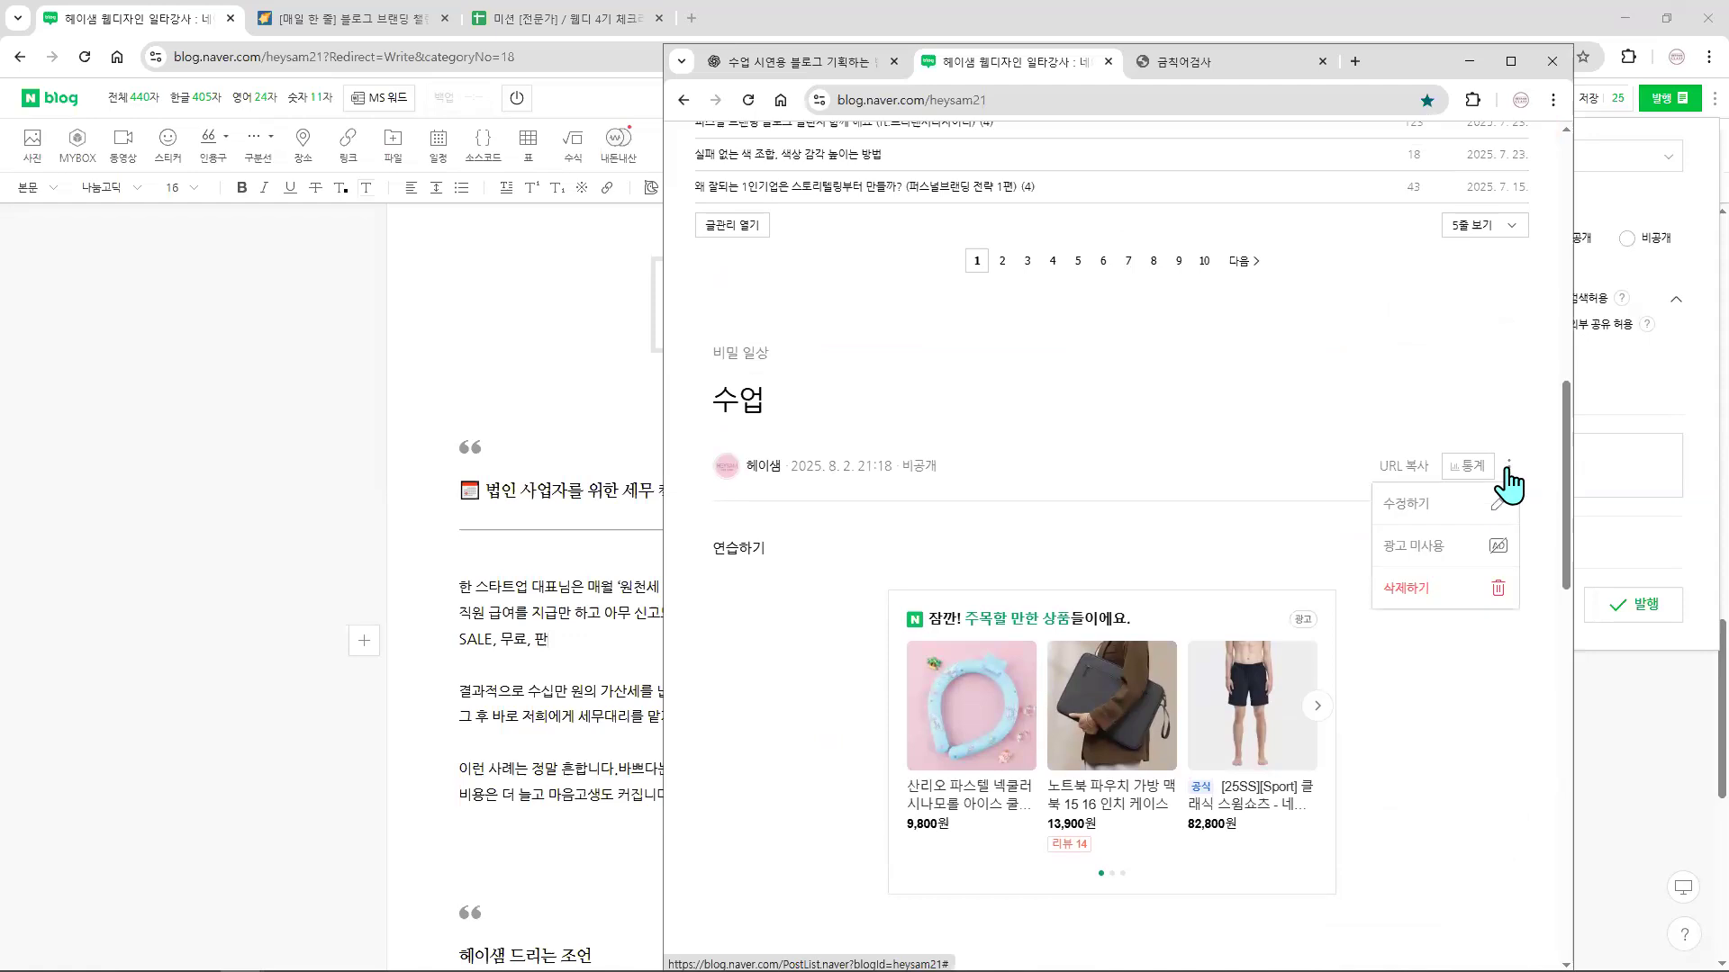
pyautogui.click(1141, 490)
# - Open the post "실패 없는 색 조합, 색상 감각 높이는 방법" from the list and view the 설정 options at its end
pyautogui.scroll(3, 990, 450)
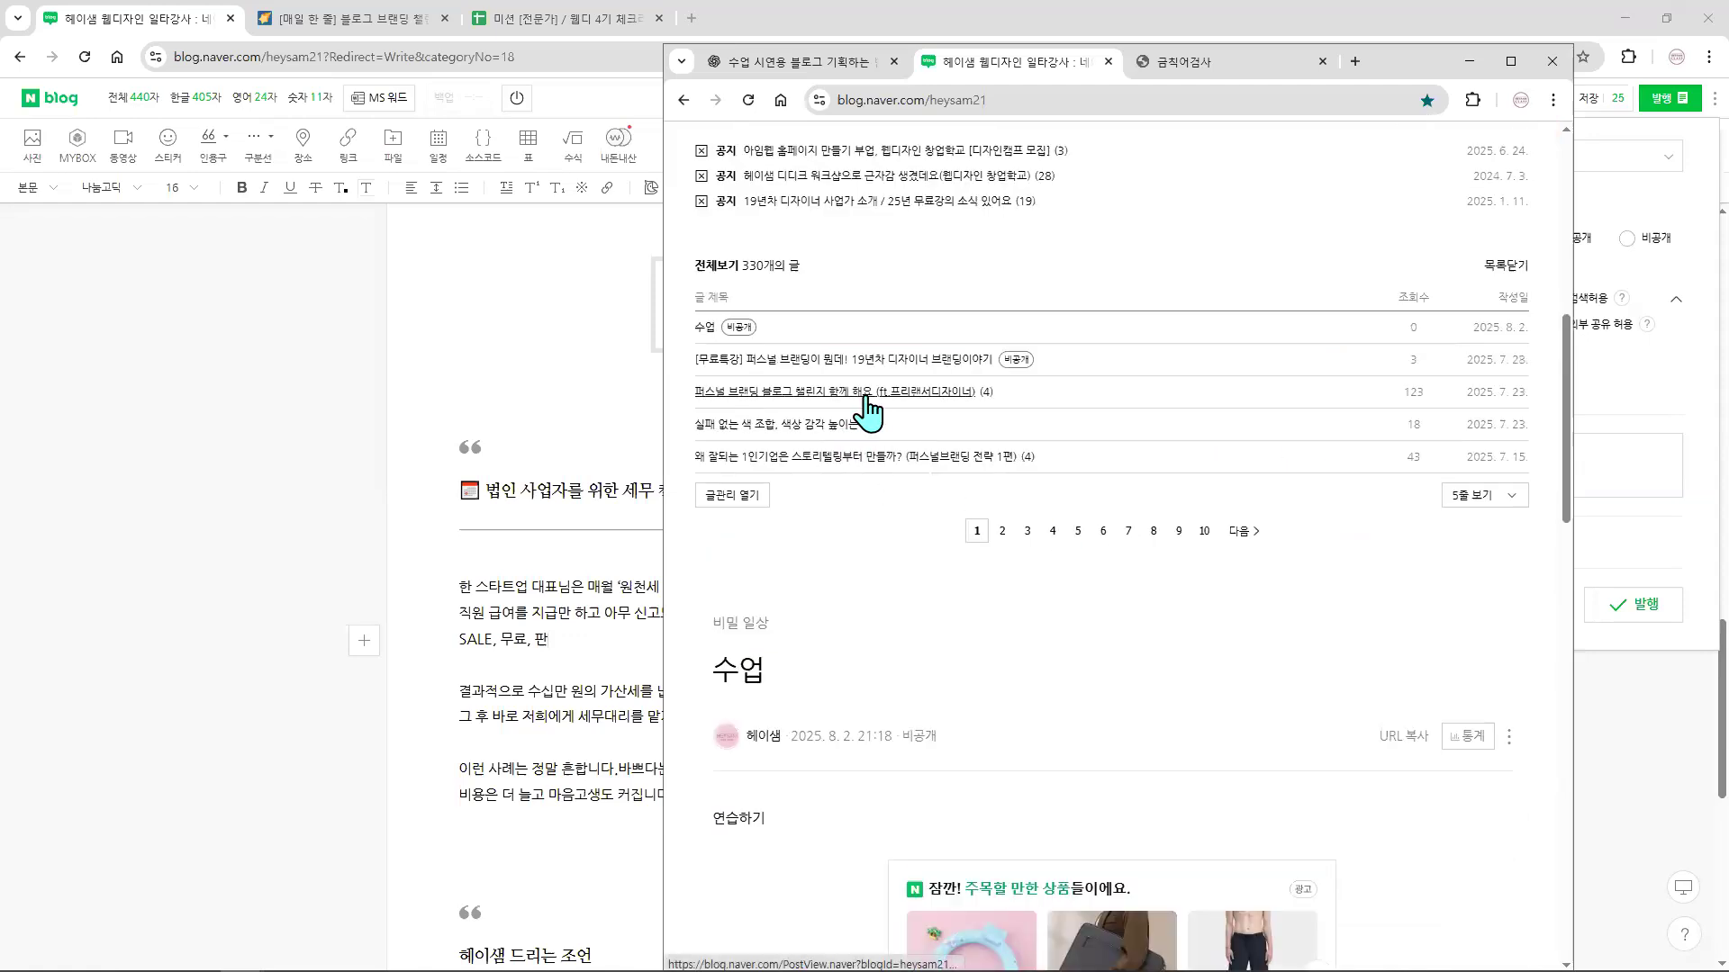
pyautogui.click(820, 425)
pyautogui.scroll(-1, 1526, 692)
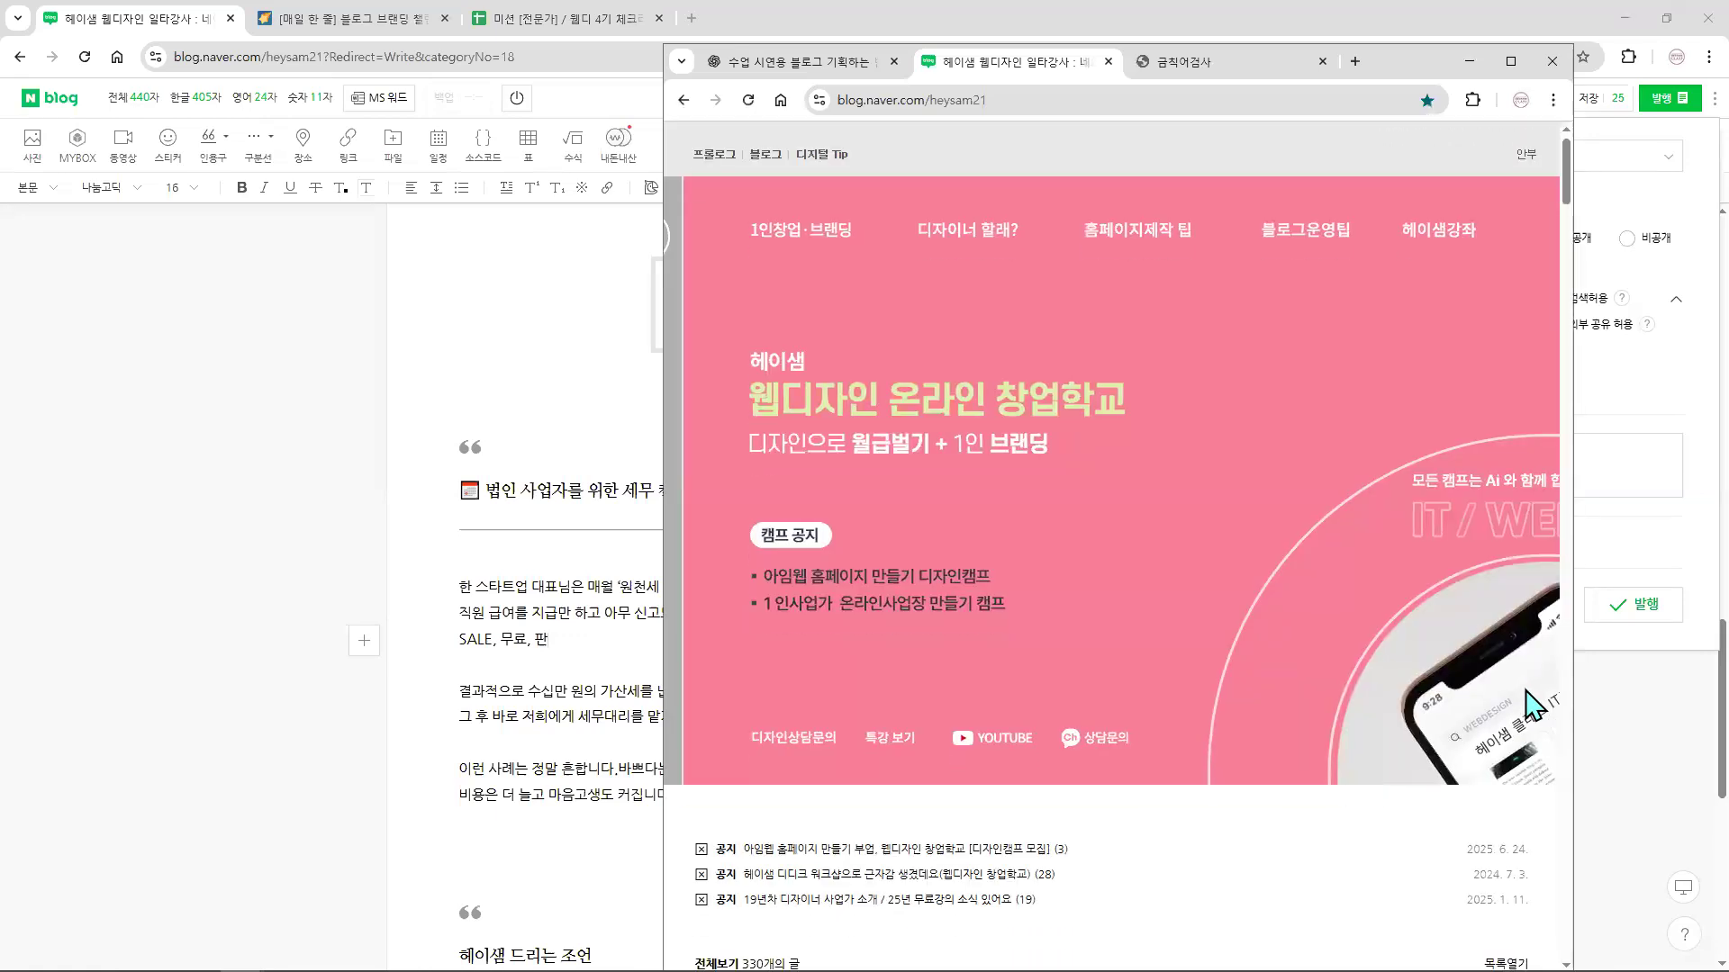
pyautogui.scroll(-10, 1531, 707)
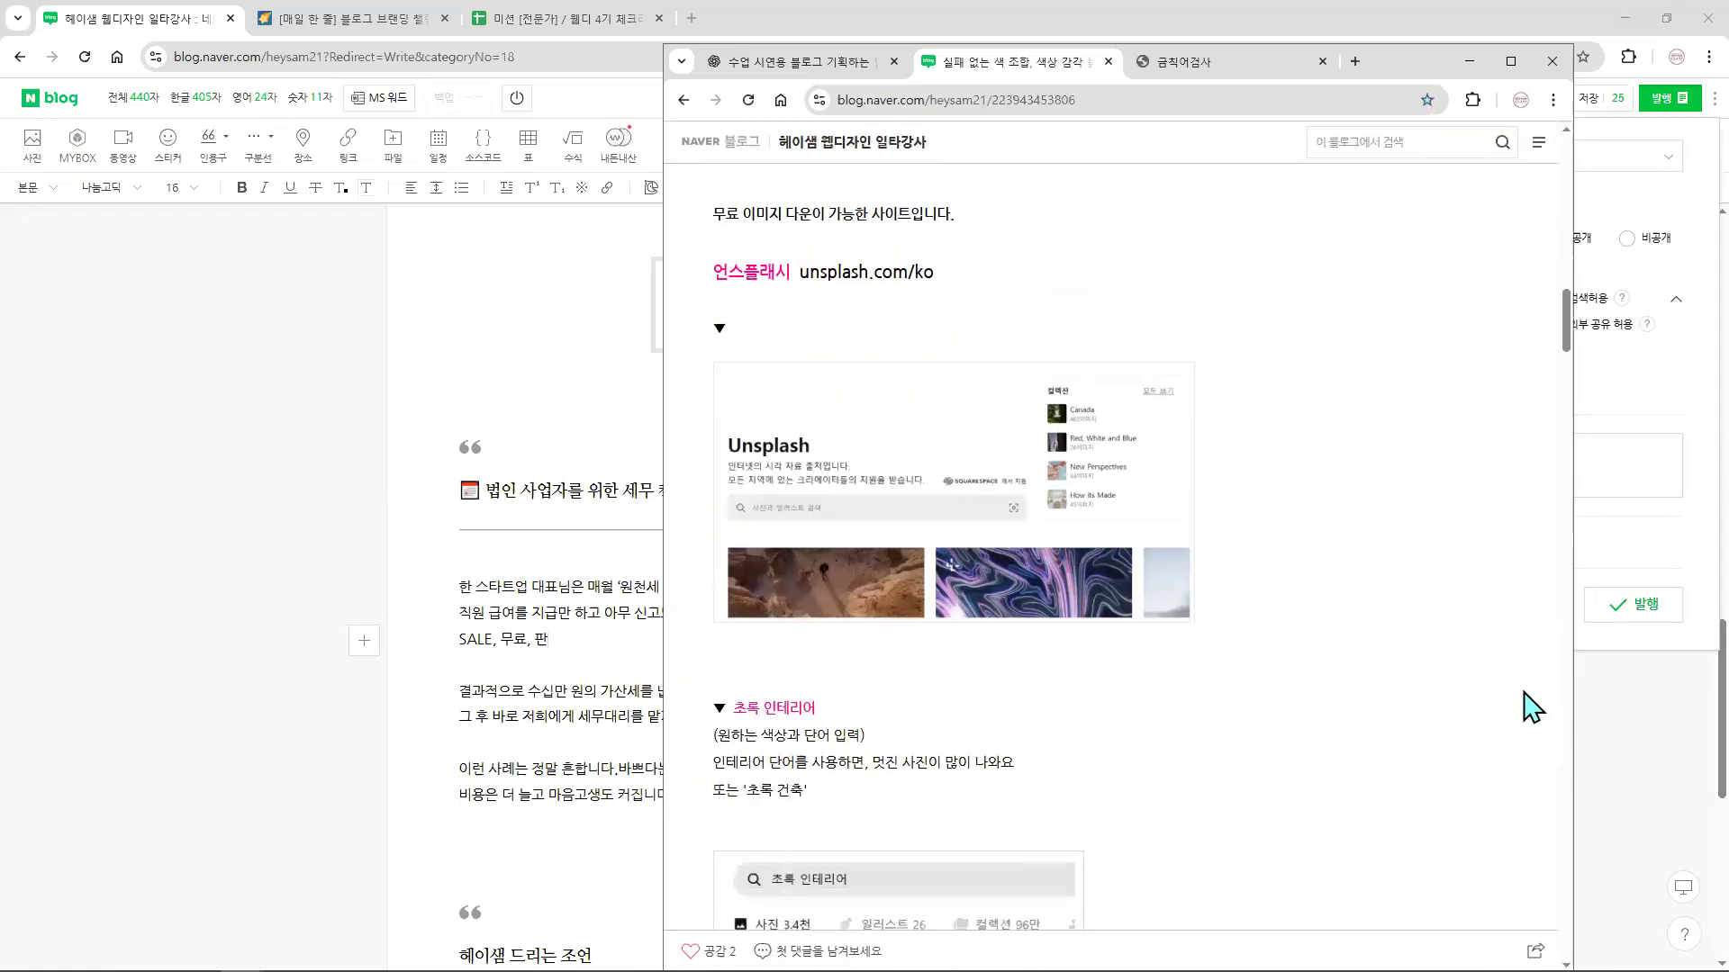
pyautogui.scroll(-15, 1531, 707)
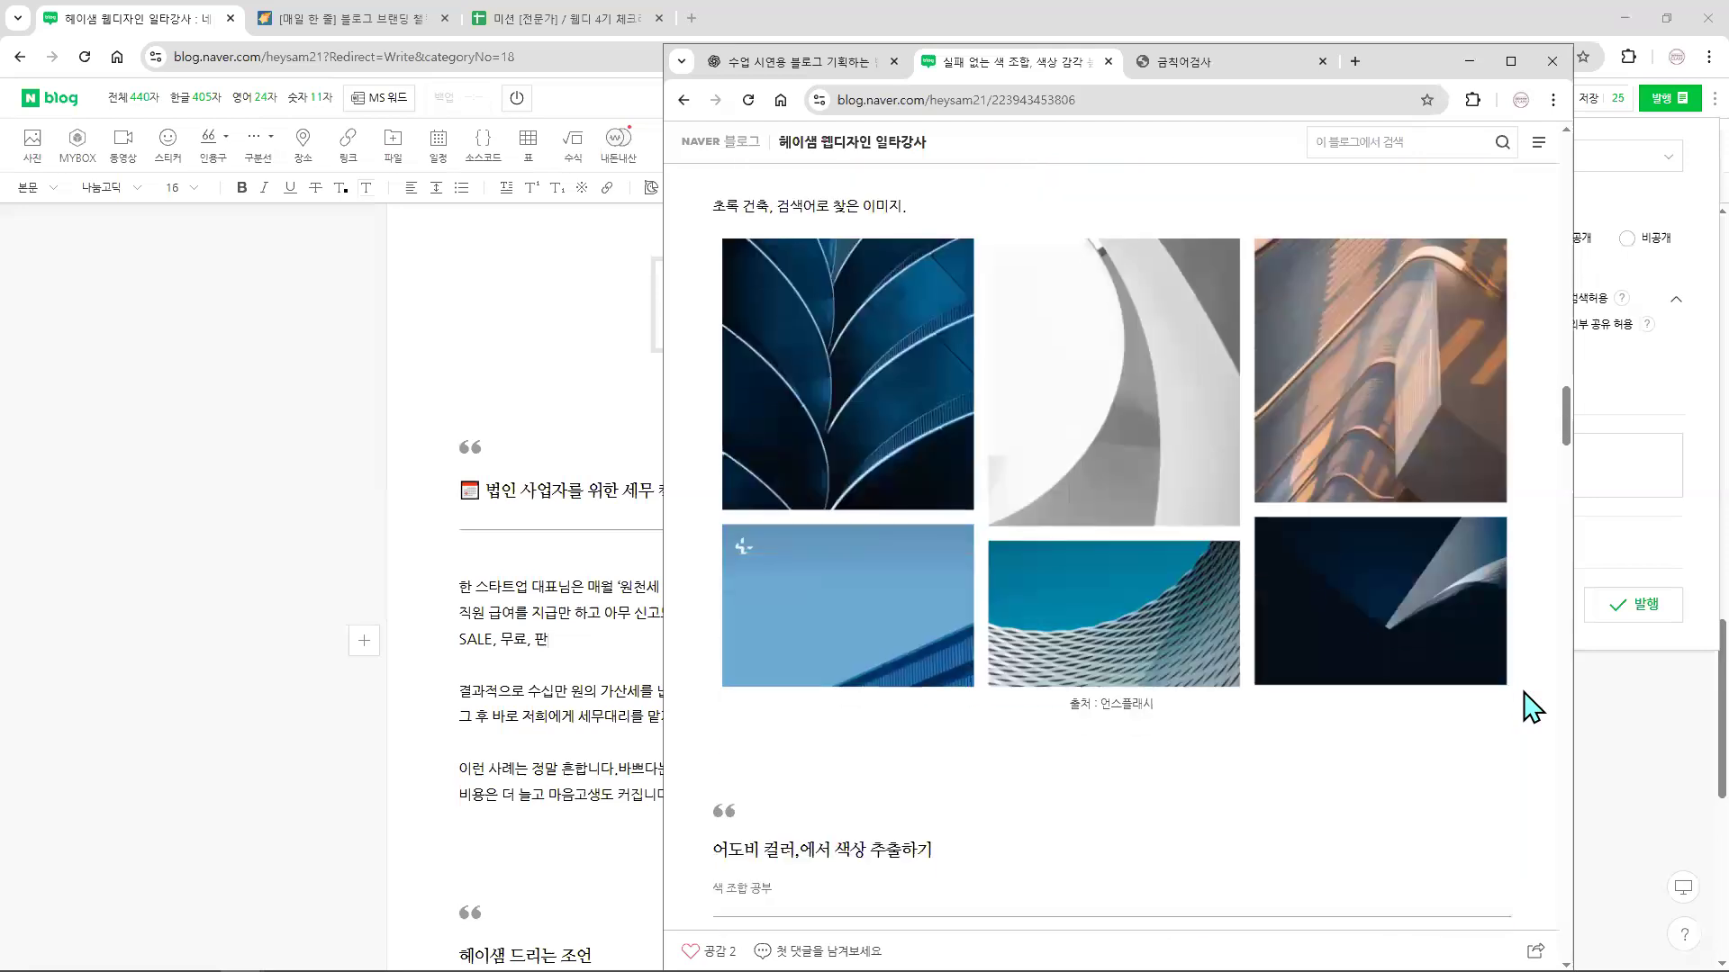
pyautogui.scroll(-15, 1531, 707)
pyautogui.scroll(-15, 1531, 707)
pyautogui.moveTo(1573, 652); pyautogui.dragTo(1577, 887)
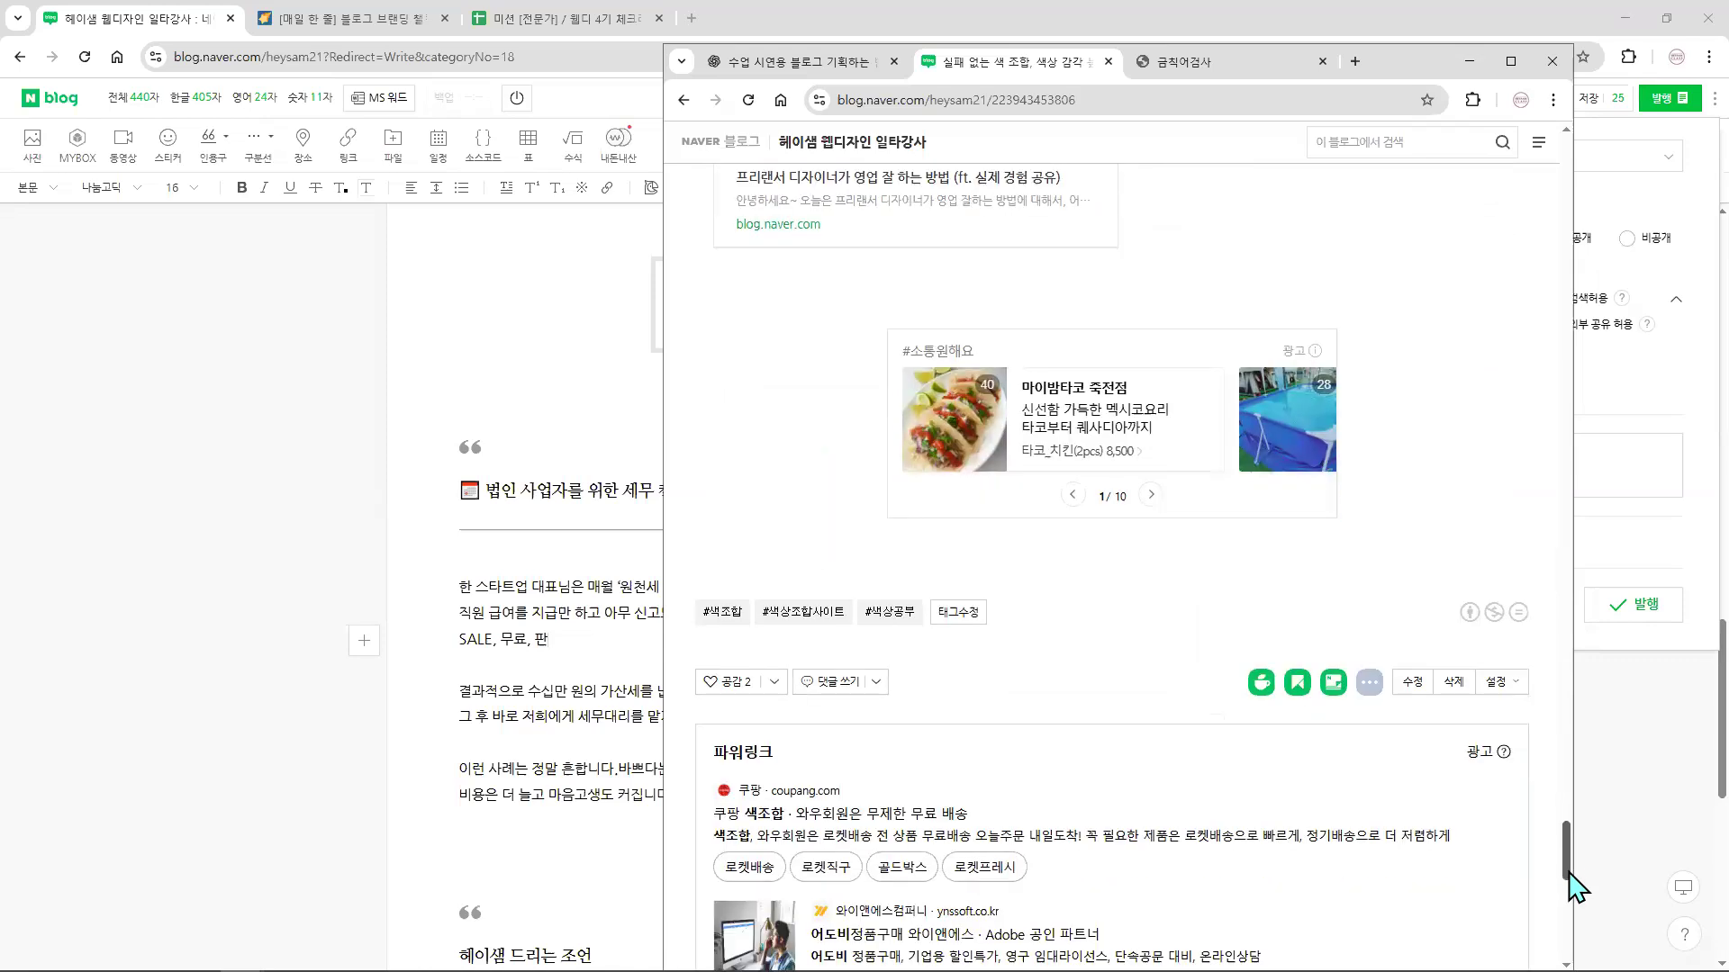
pyautogui.click(1499, 684)
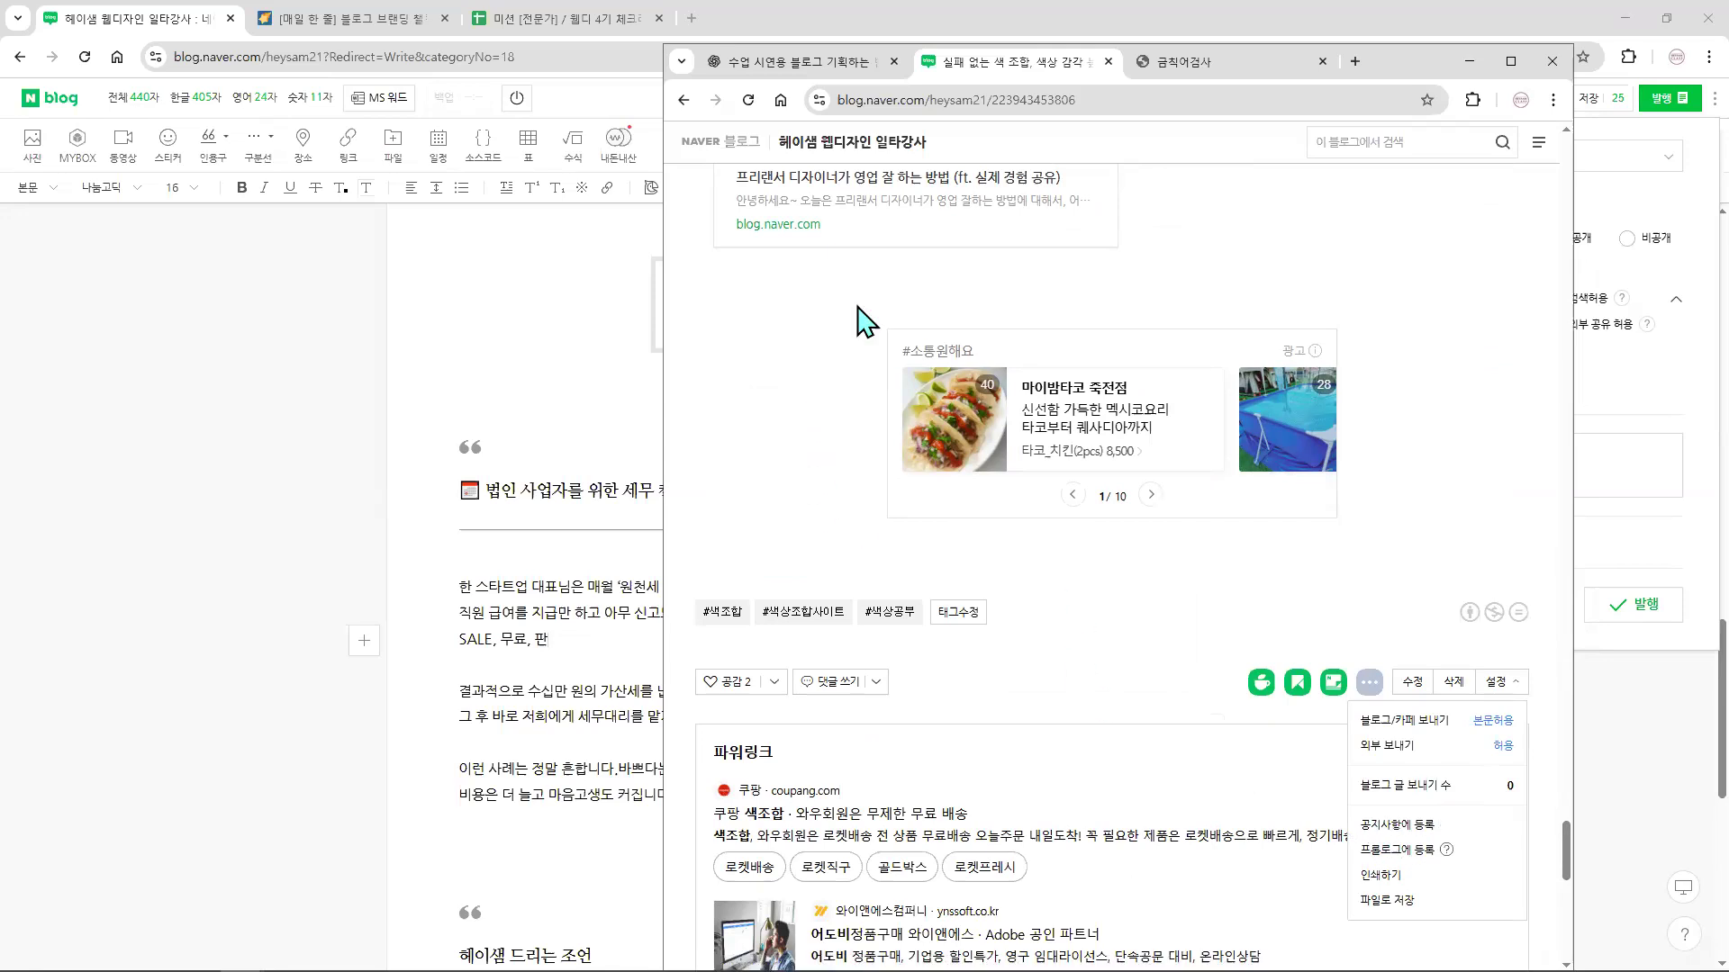
# - Return to the draft, close its publish settings and review the 법인 사업자 세무 캘린더 section, placing the cursor after "미루다 보면,"
pyautogui.click(1469, 62)
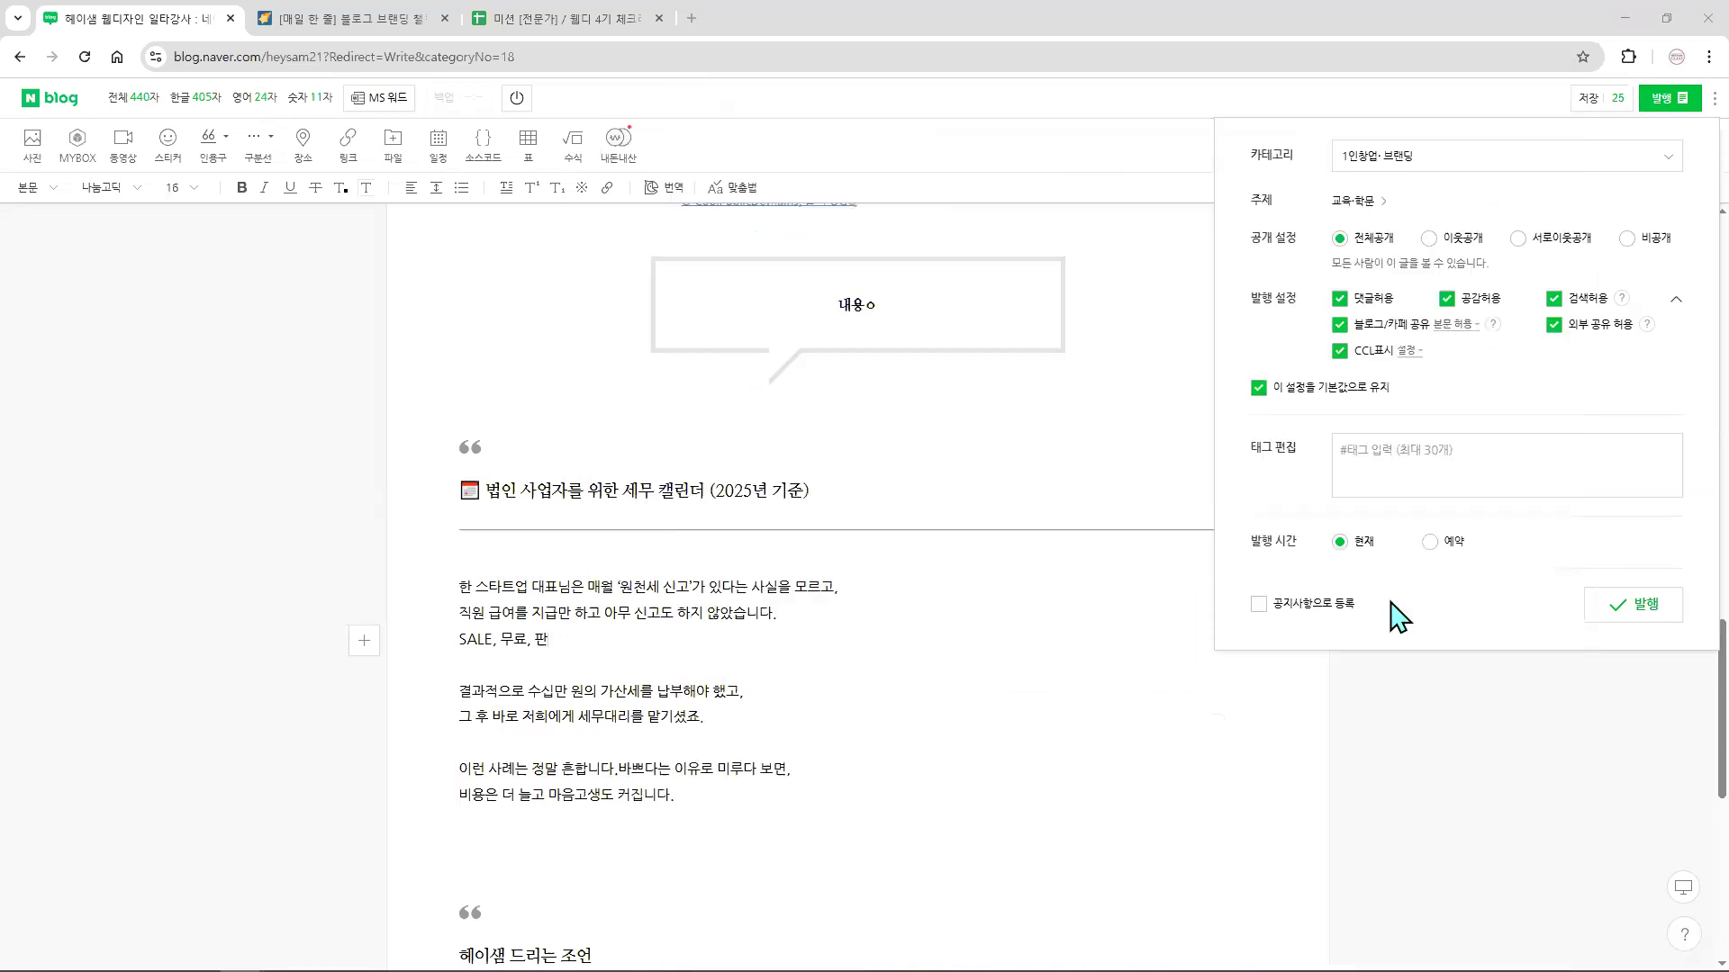
pyautogui.click(889, 717)
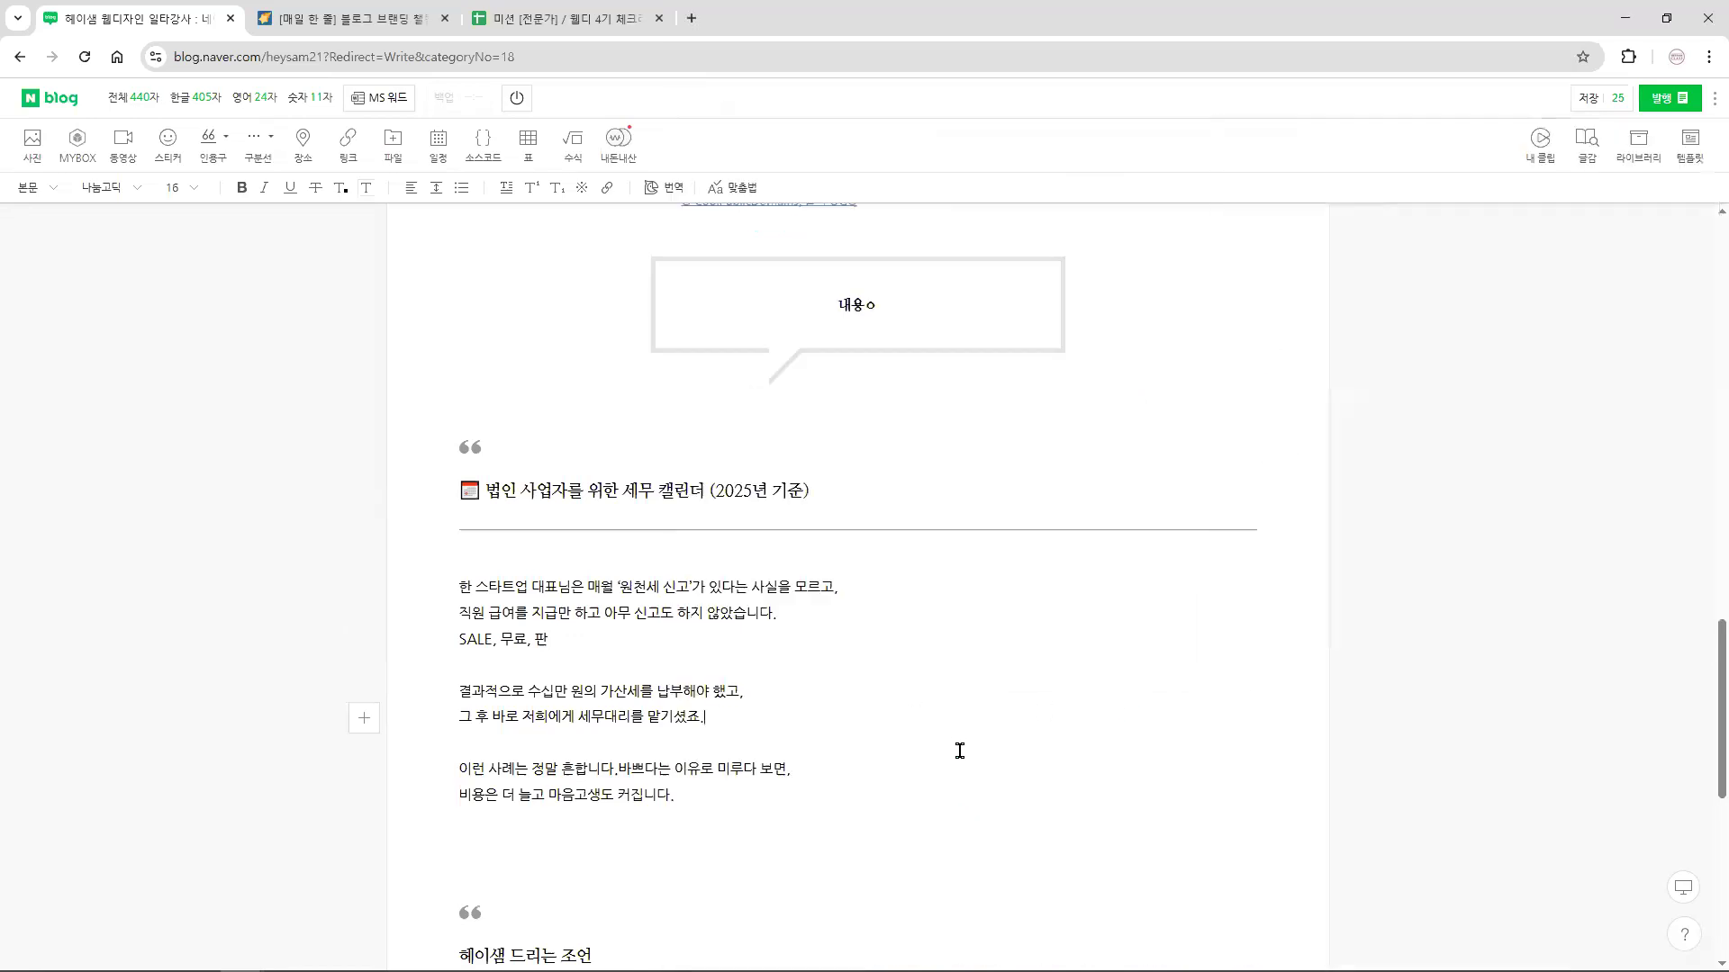
pyautogui.scroll(3, 960, 750)
pyautogui.scroll(-3, 973, 765)
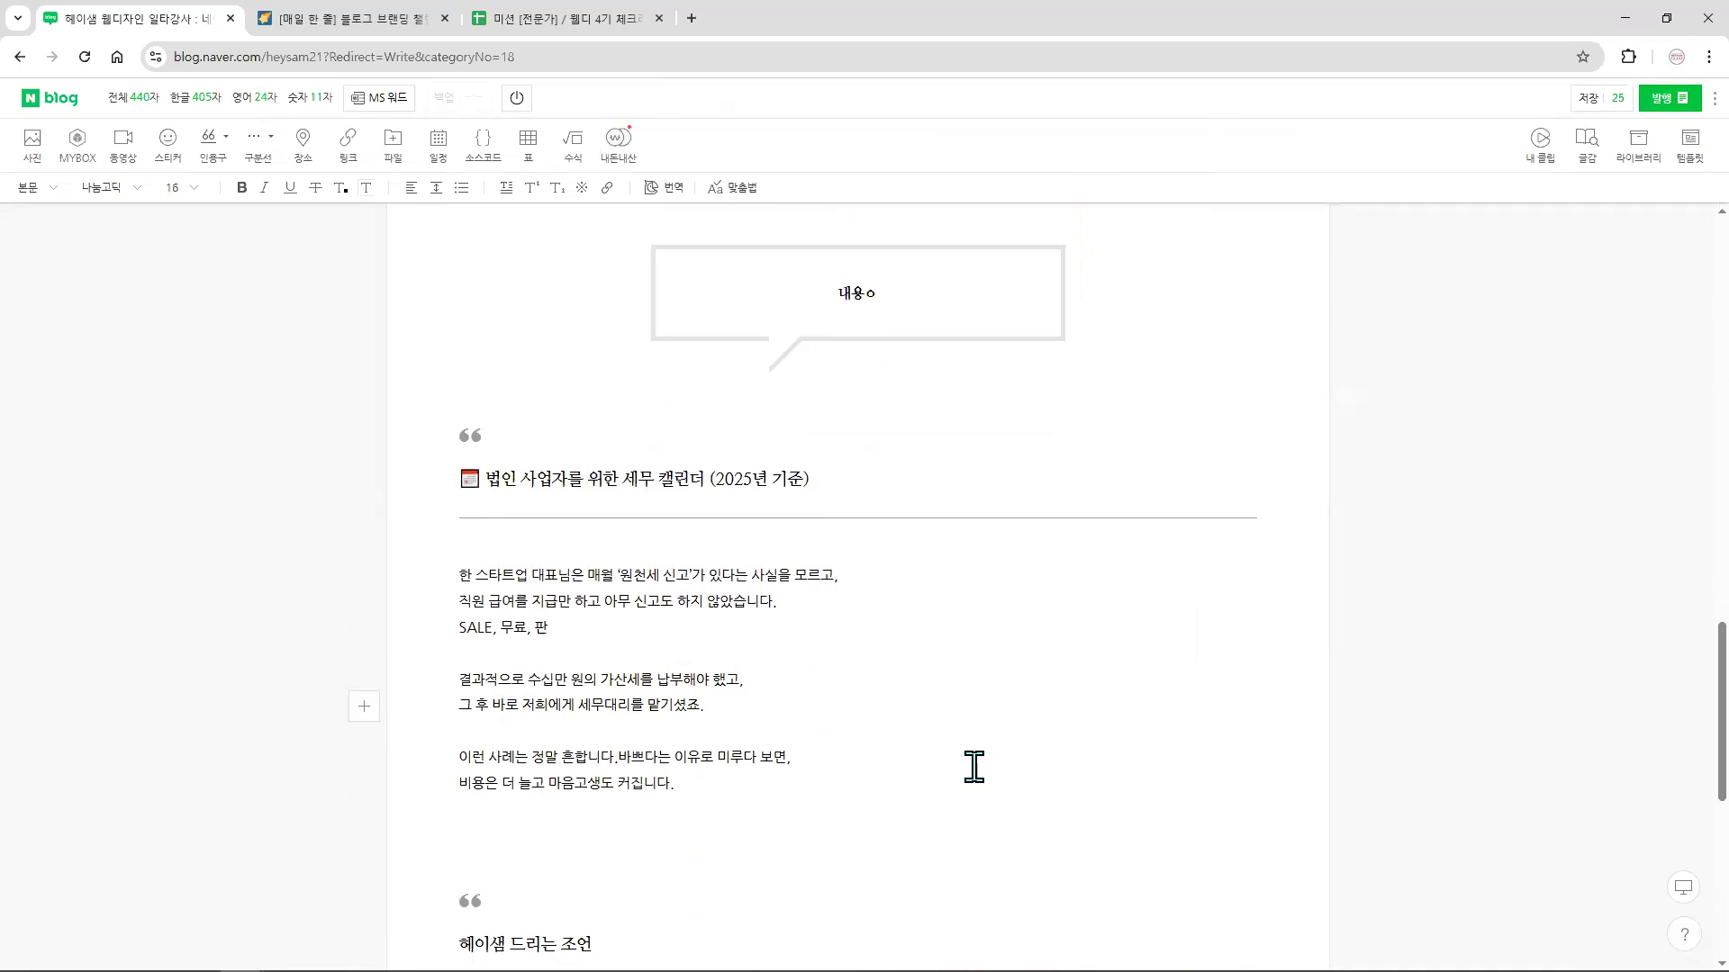
pyautogui.scroll(-2, 973, 766)
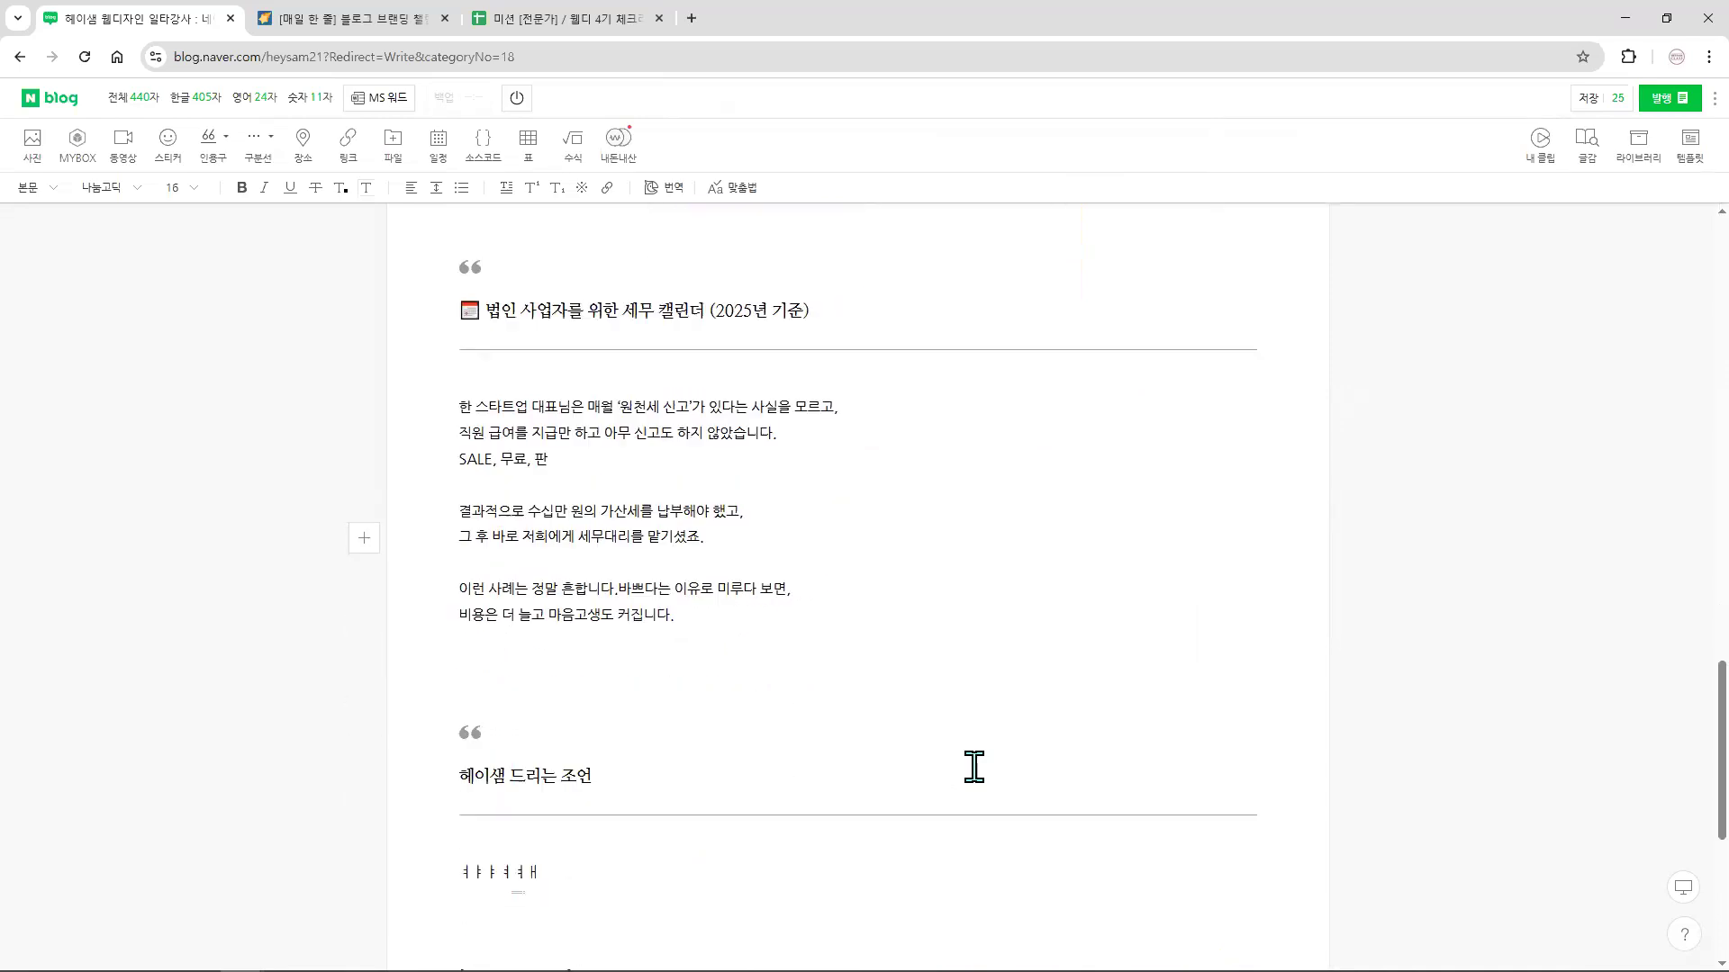
pyautogui.click(819, 587)
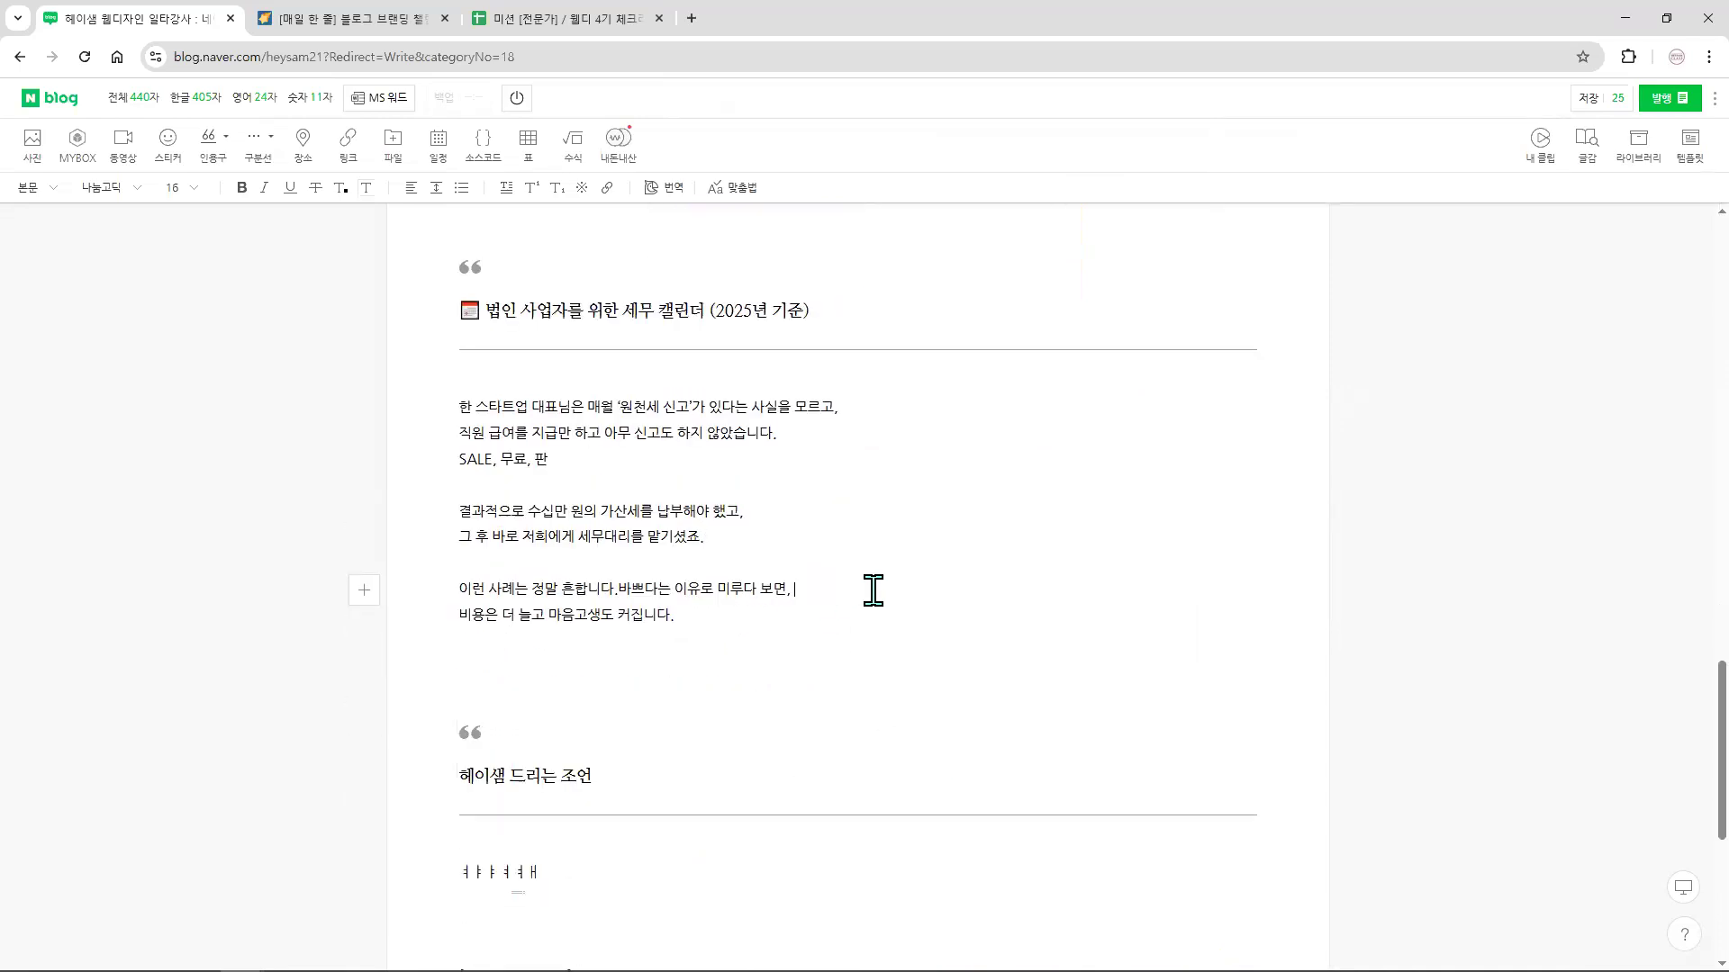